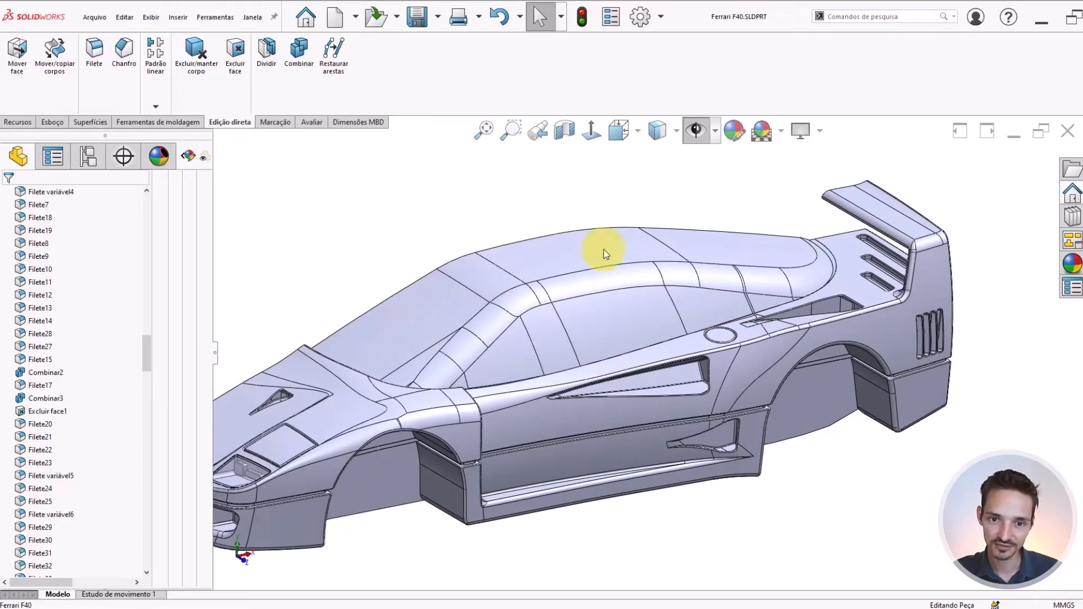
Isolate the car's cabin body so that only the roof and window volume is shown
middle_drag(600, 300, 887, 291)
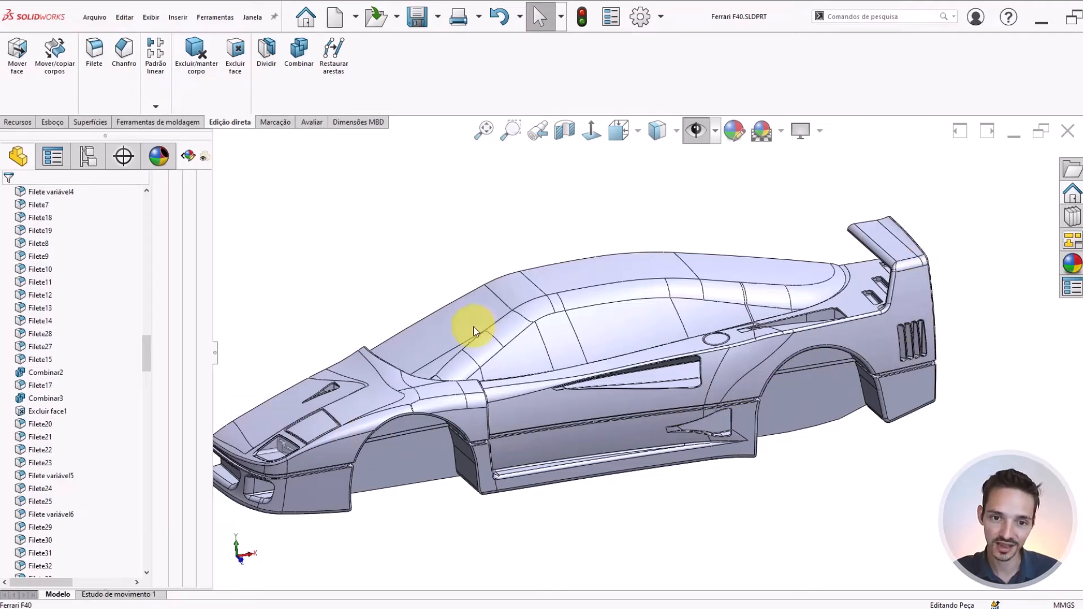
scroll(473, 327, down, 5)
scroll(792, 299, up, 4)
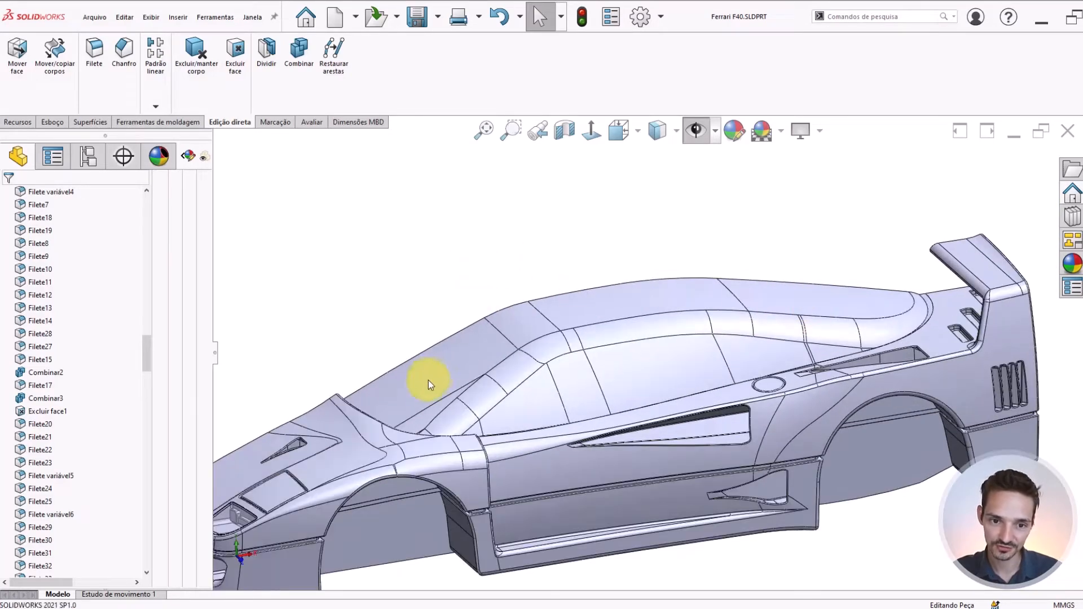
click(456, 357)
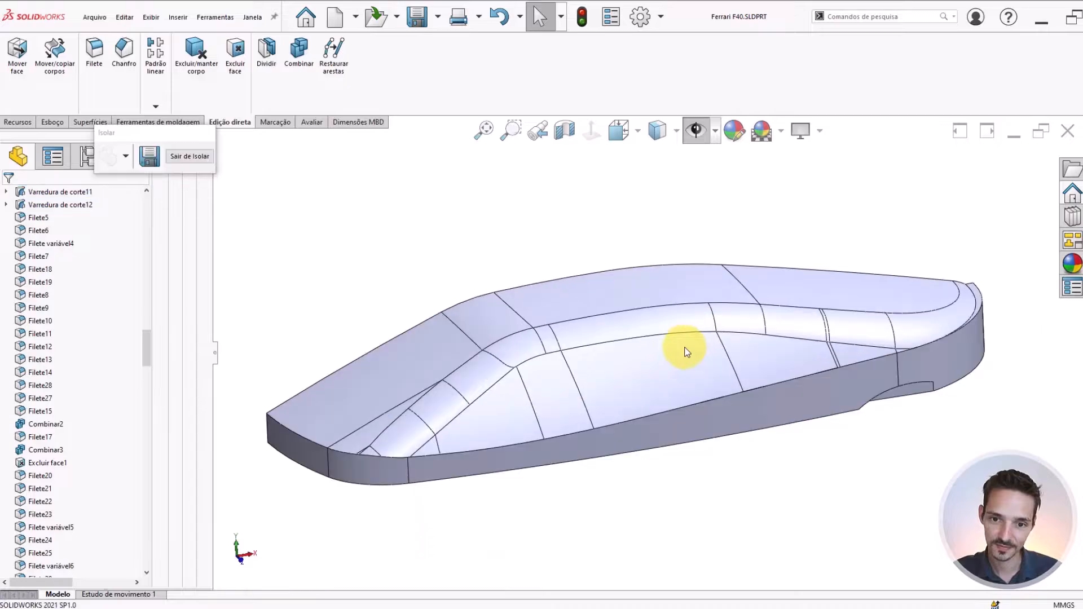
Examine the isolated cabin body from the front, side and above, following the rounded edge between roof and side windows
middle_drag(588, 271, 563, 371)
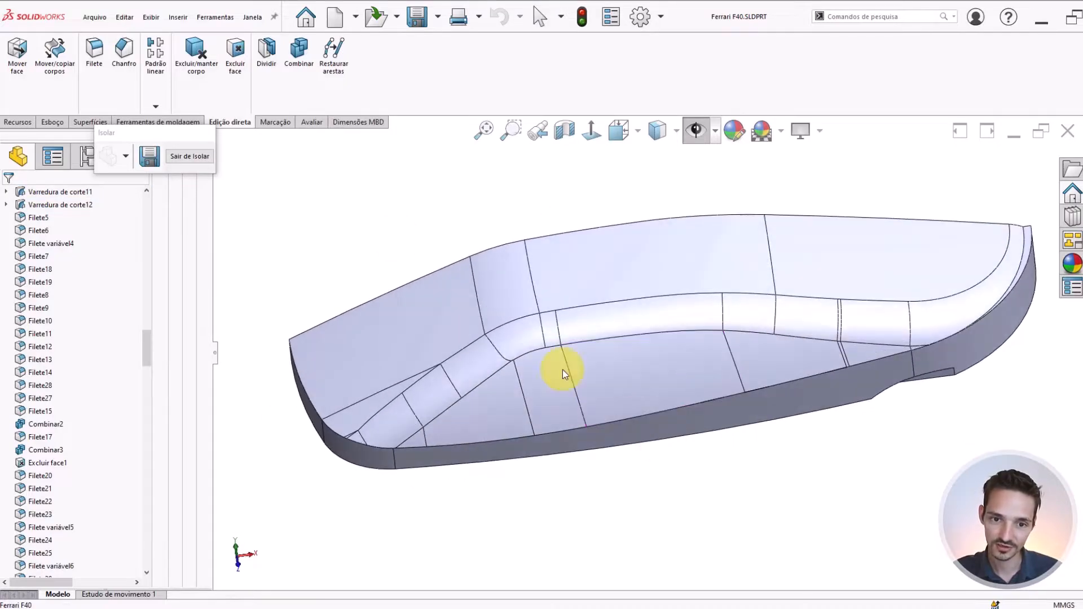
scroll(734, 323, up, 1)
middle_drag(733, 321, 722, 276)
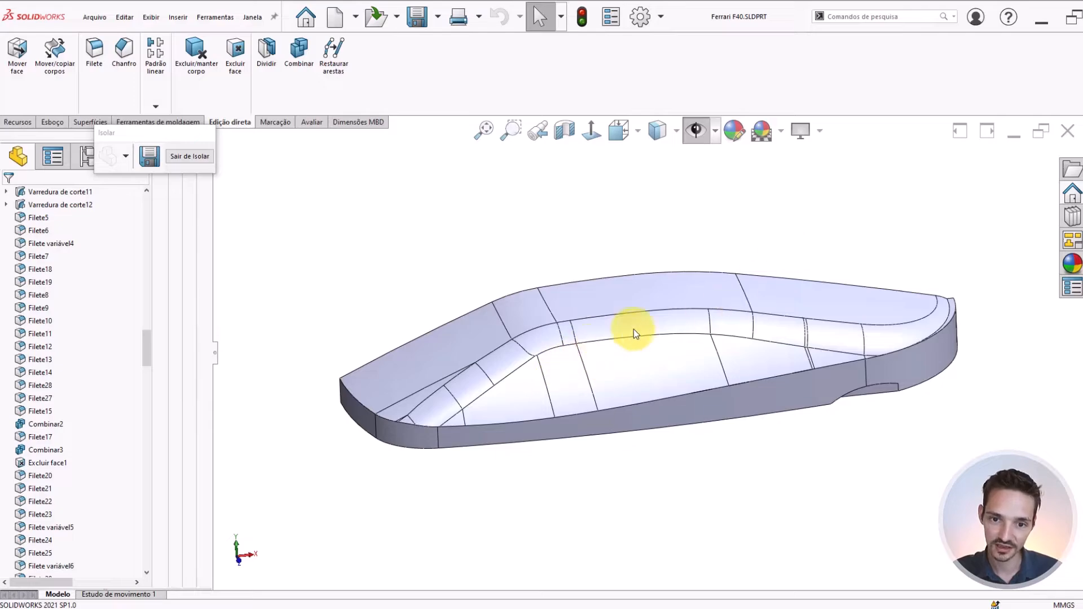
scroll(634, 330, down, 4)
scroll(719, 365, up, 4)
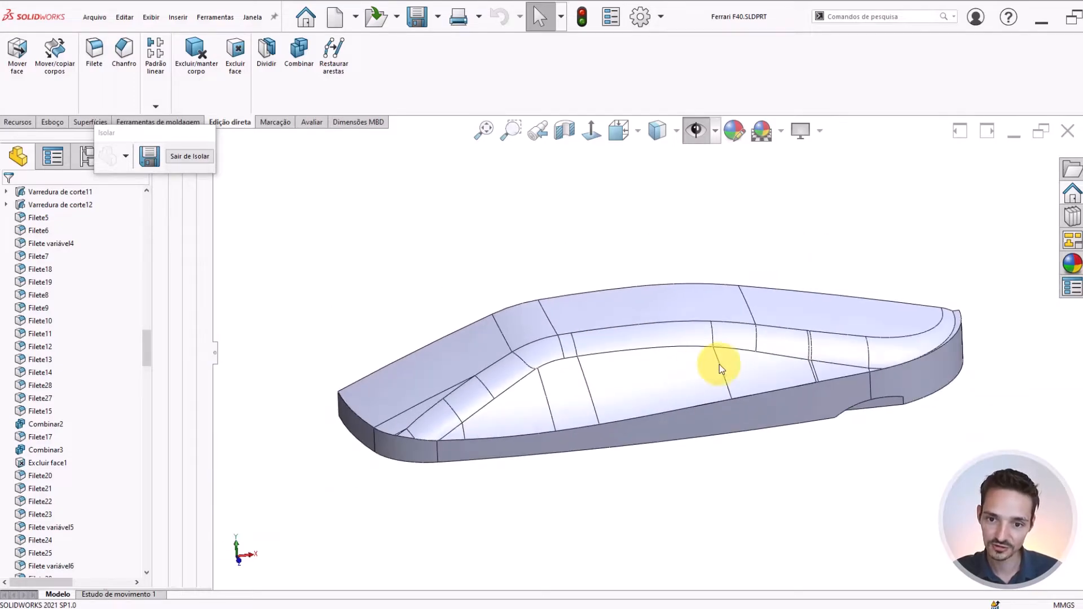
middle_drag(720, 365, 446, 376)
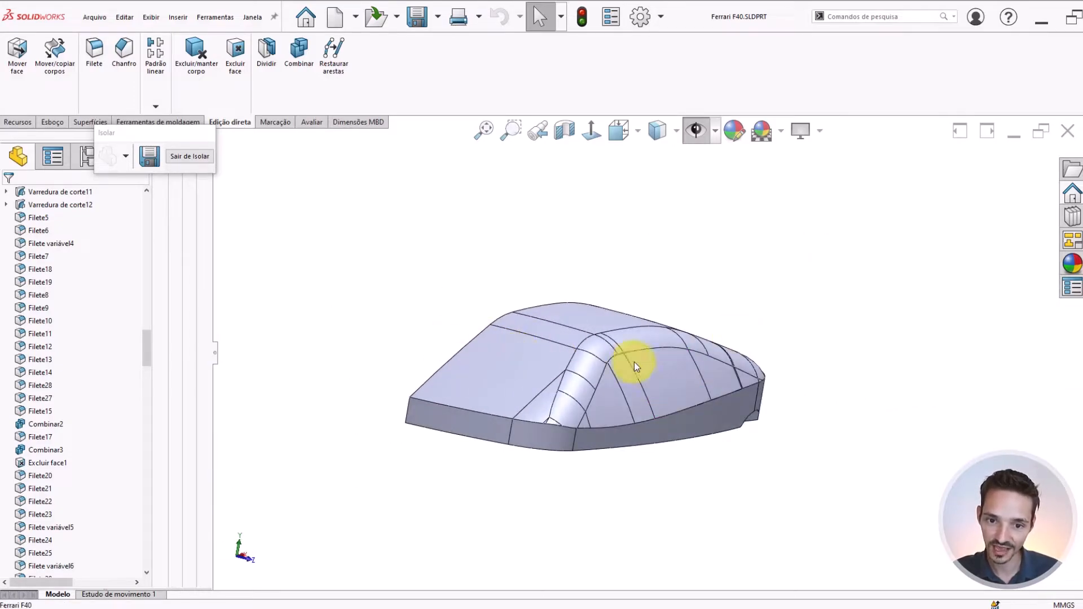
middle_drag(634, 364, 746, 362)
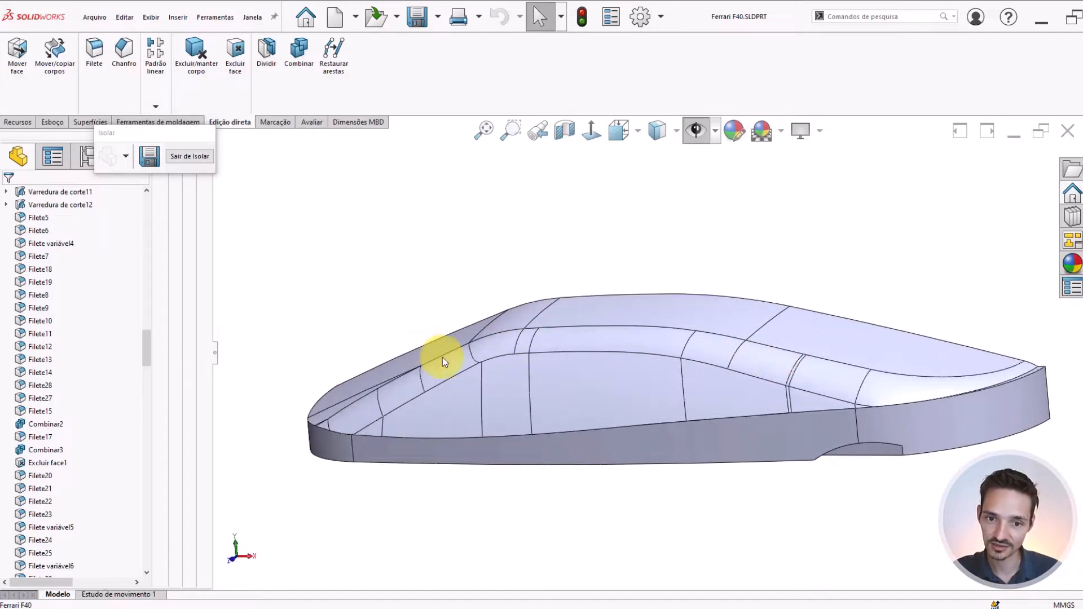
middle_drag(682, 378, 541, 341)
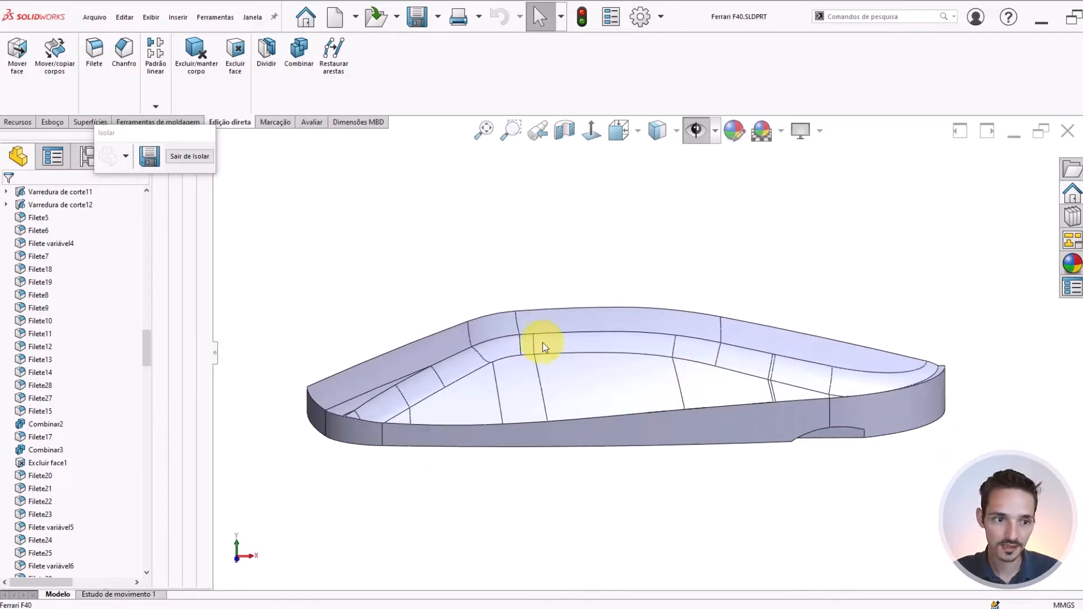
middle_drag(512, 389, 566, 346)
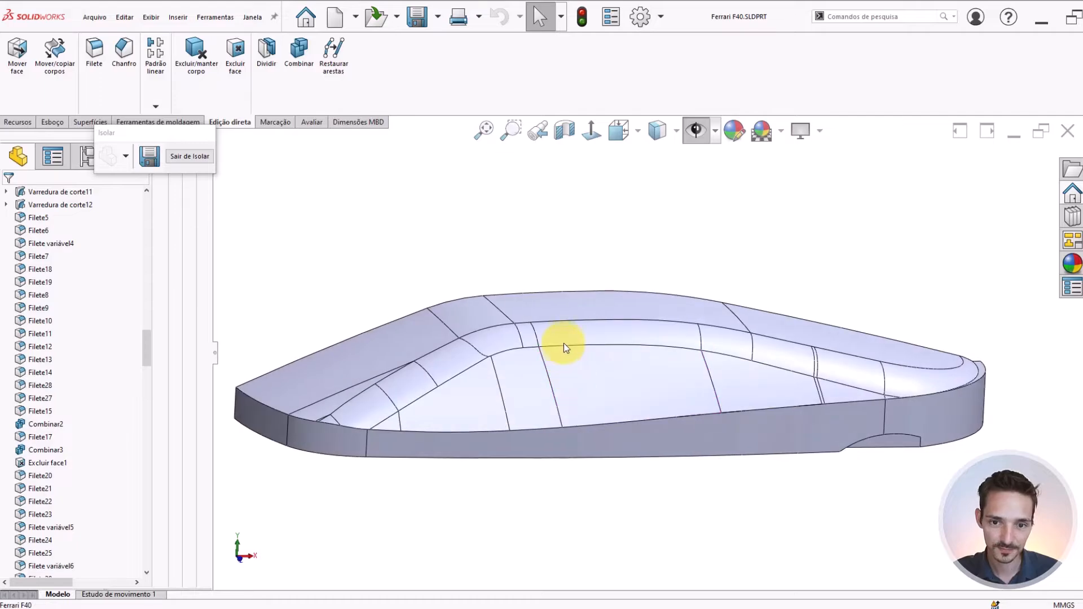
Select the fillet along the cabin's roof edge and inspect where it ends at the rear tip
click(577, 330)
middle_drag(634, 356, 594, 373)
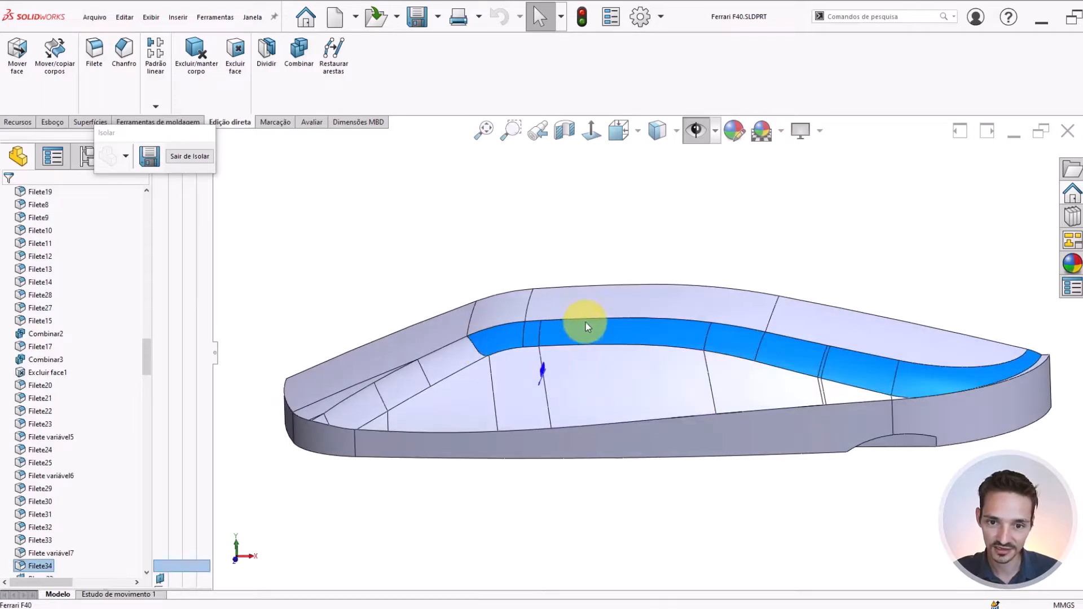
scroll(994, 363, up, 2)
scroll(801, 356, down, 8)
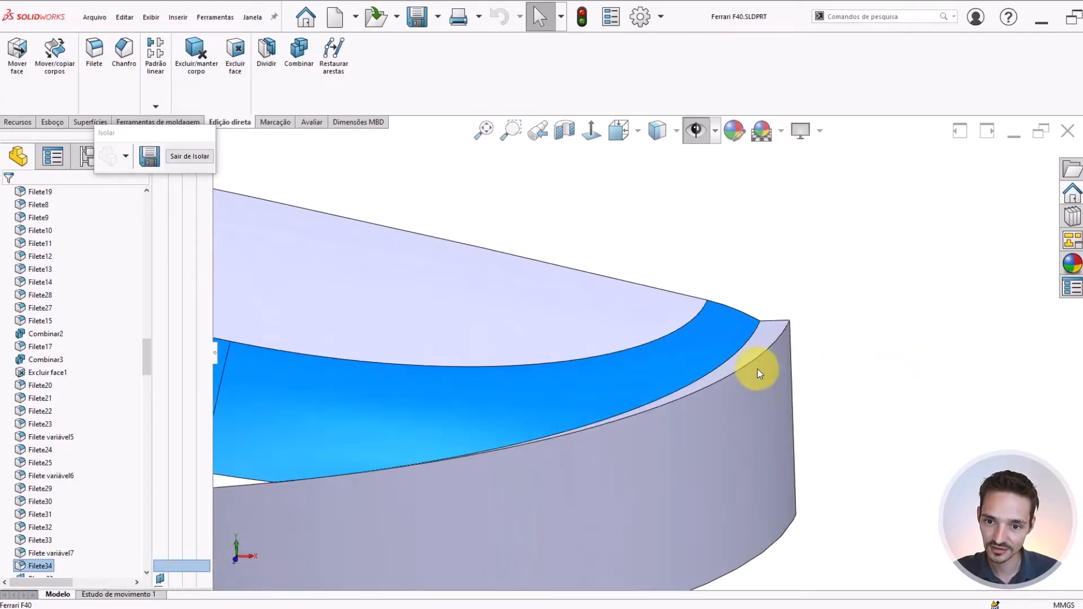
scroll(771, 333, down, 3)
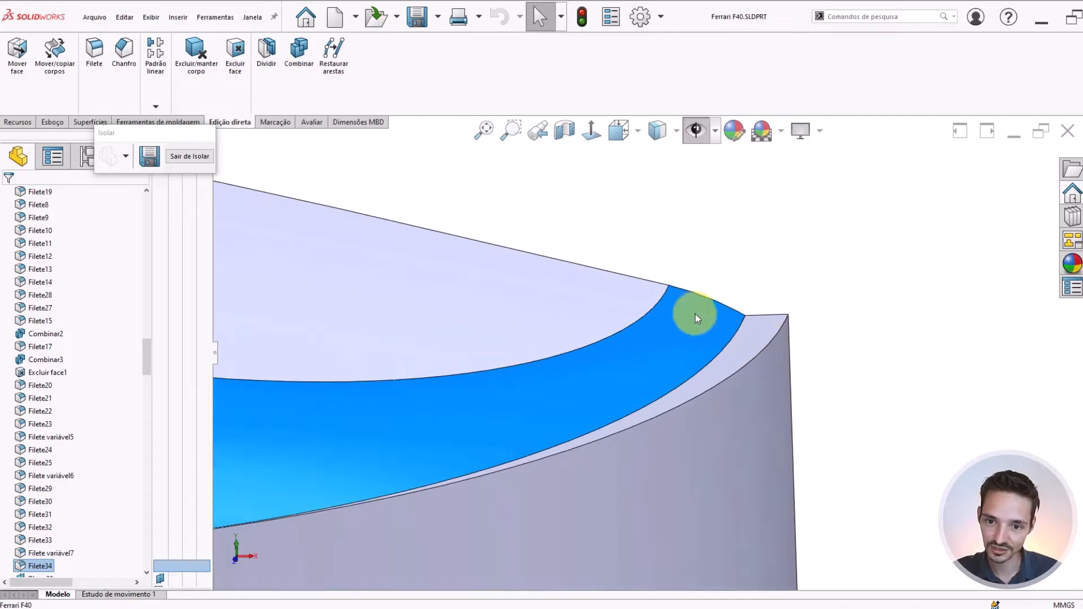
middle_drag(695, 318, 746, 334)
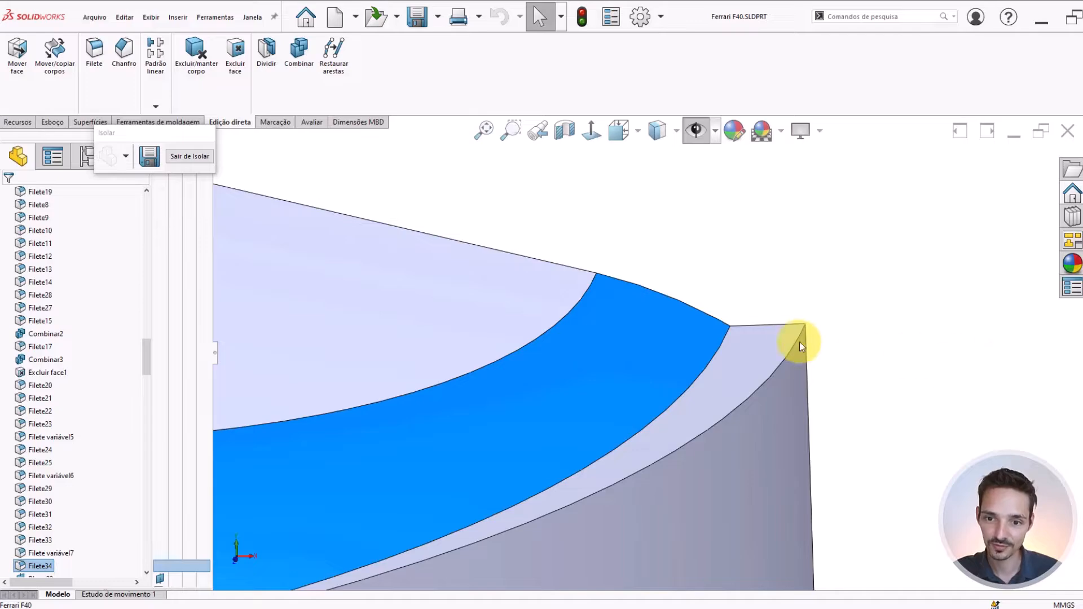
scroll(801, 342, down, 1)
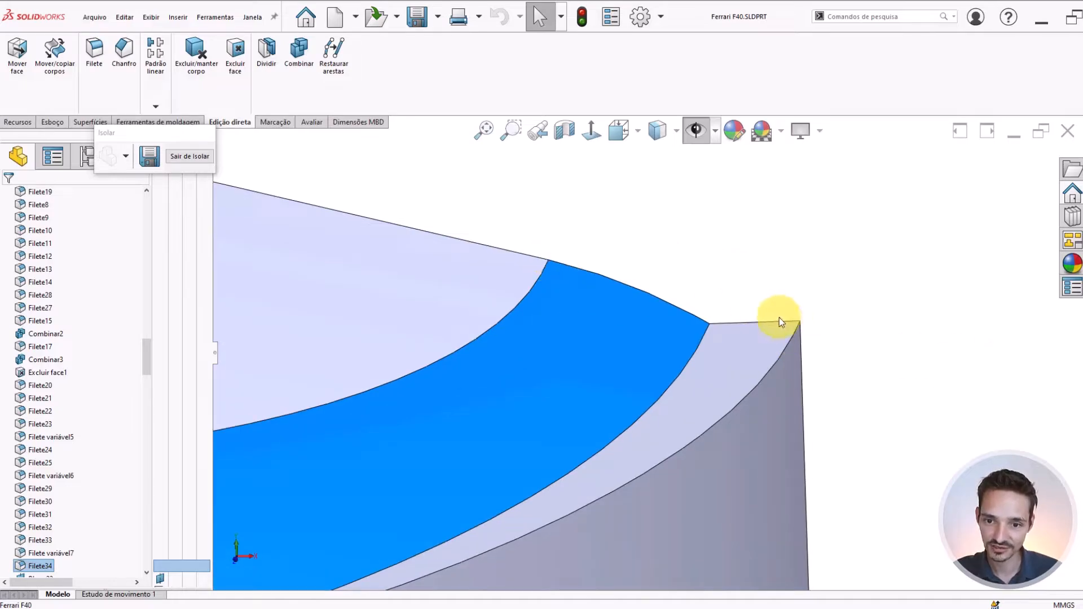
Select the narrow face beside the roof-edge fillet's rear end and examine which feature formed it
click(733, 362)
scroll(709, 363, up, 5)
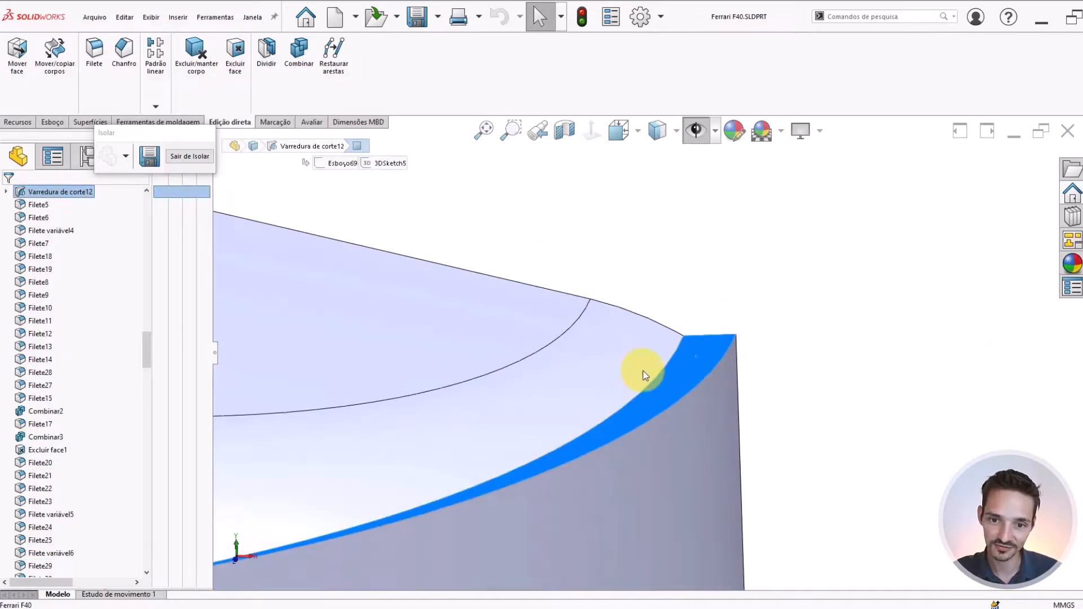
middle_drag(661, 465, 226, 306)
scroll(91, 211, up, 3)
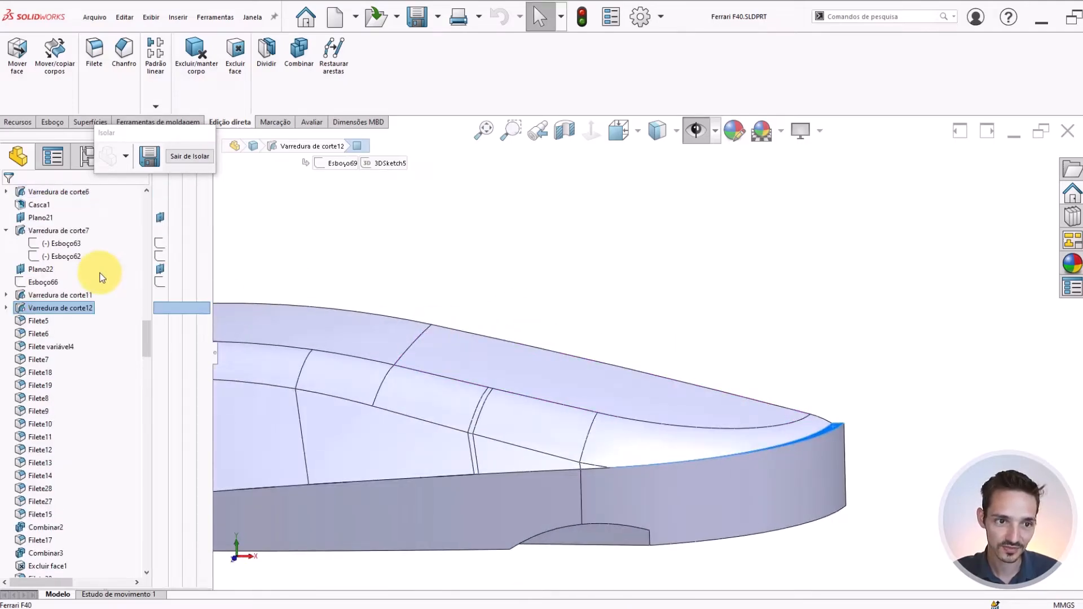
scroll(680, 412, up, 3)
scroll(696, 446, down, 3)
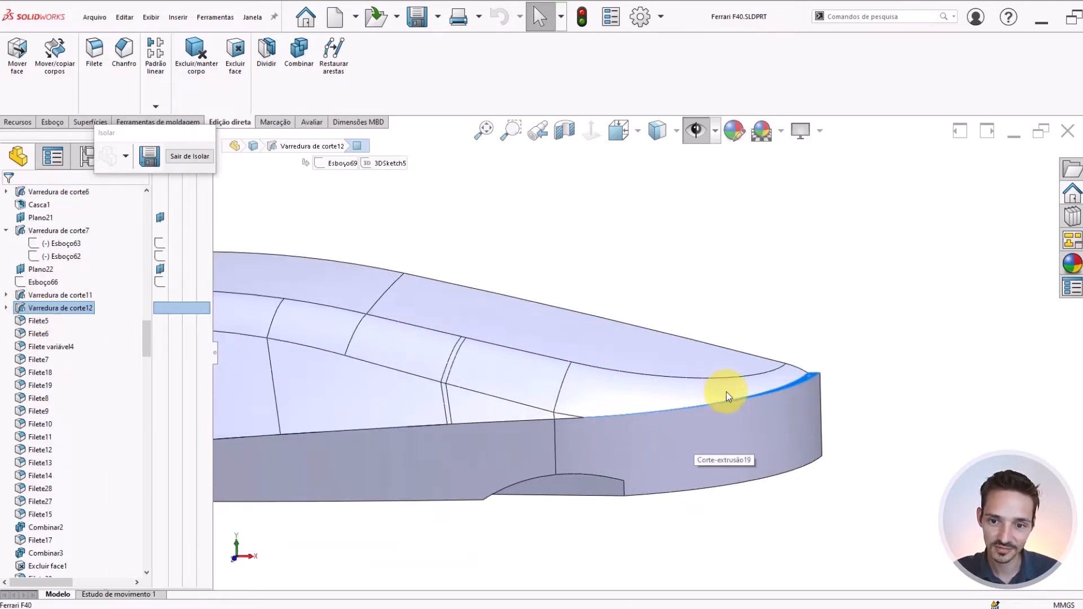
middle_drag(675, 377, 709, 263)
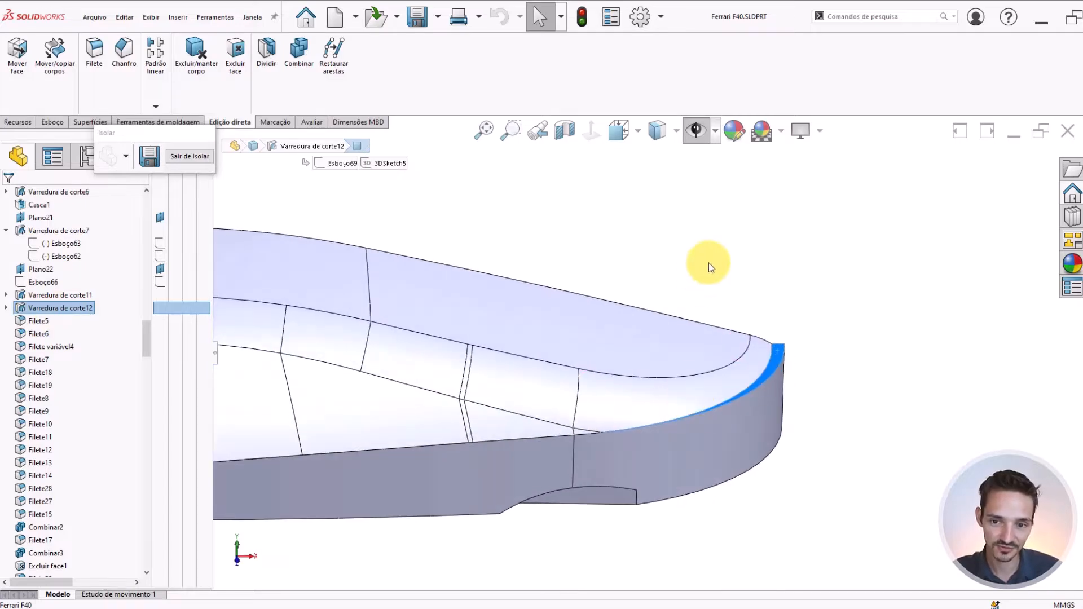
Clear the face selection and exit the isolated view to show the complete car body
click(735, 274)
middle_drag(597, 375, 626, 416)
click(187, 160)
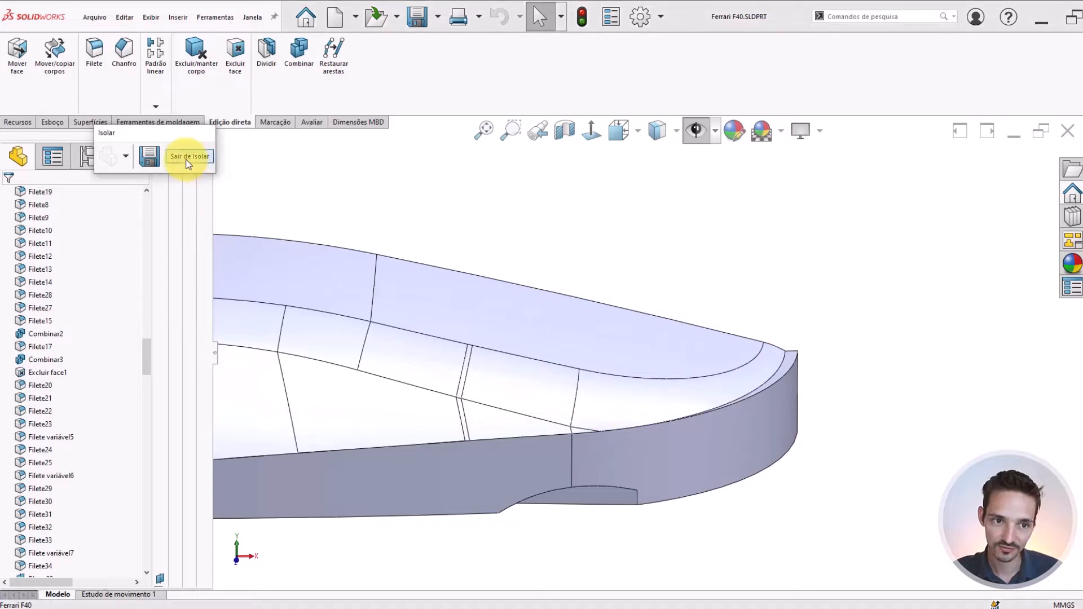
click(189, 161)
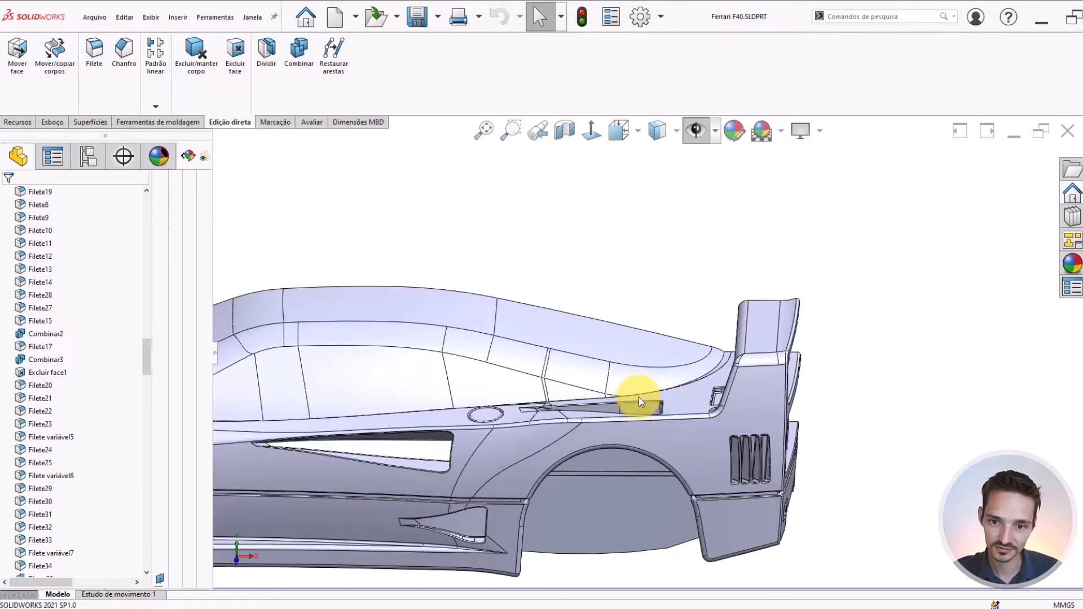
Locate the roof-edge fillet in the feature history and roll the model back to just after Filete34
middle_drag(640, 399, 662, 358)
click(663, 358)
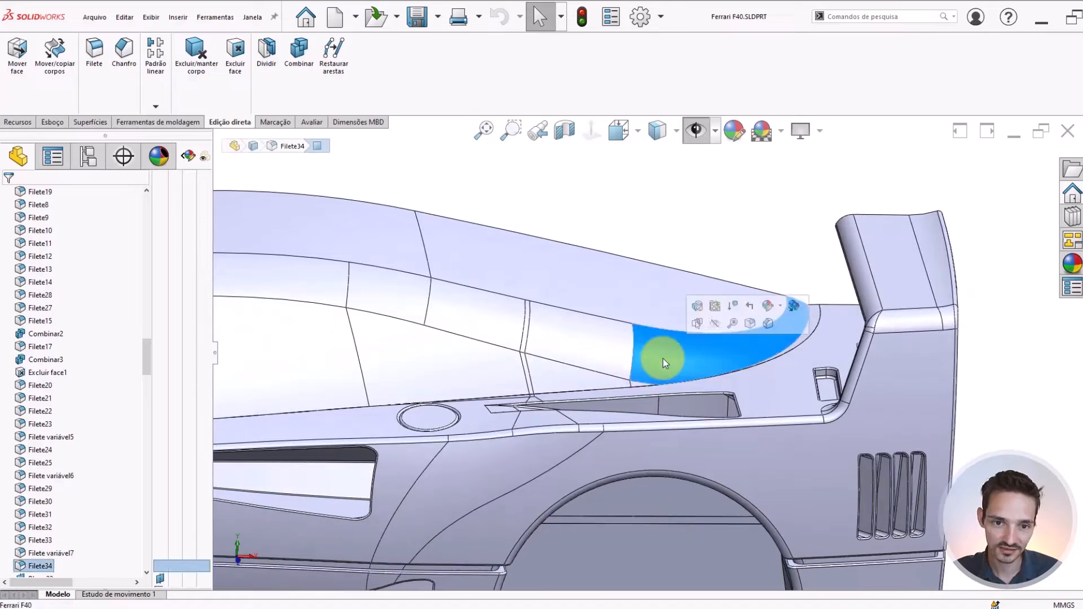
scroll(34, 469, down, 2)
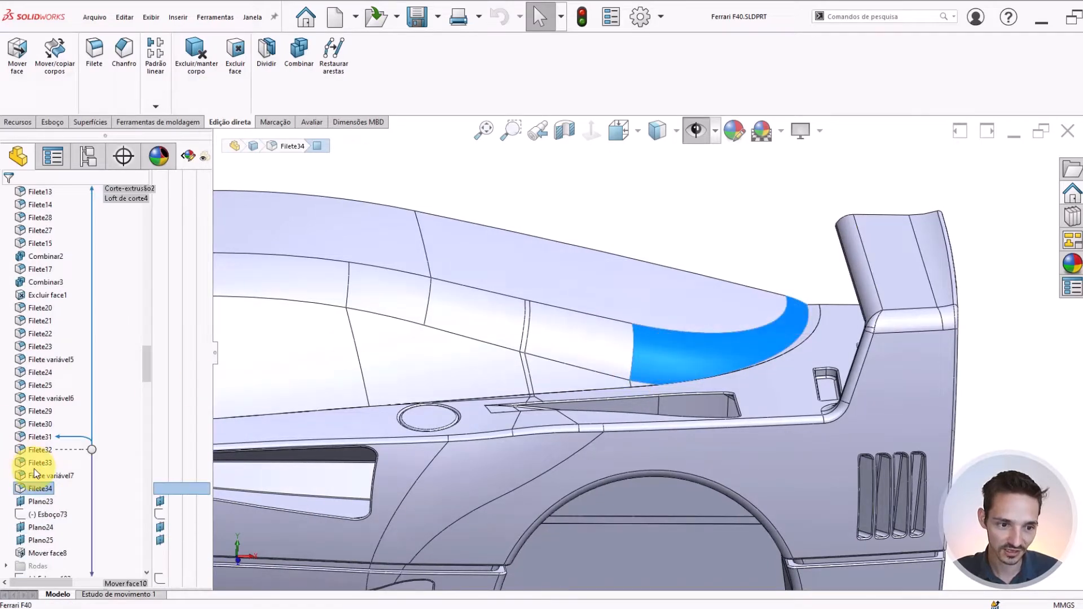
click(30, 503)
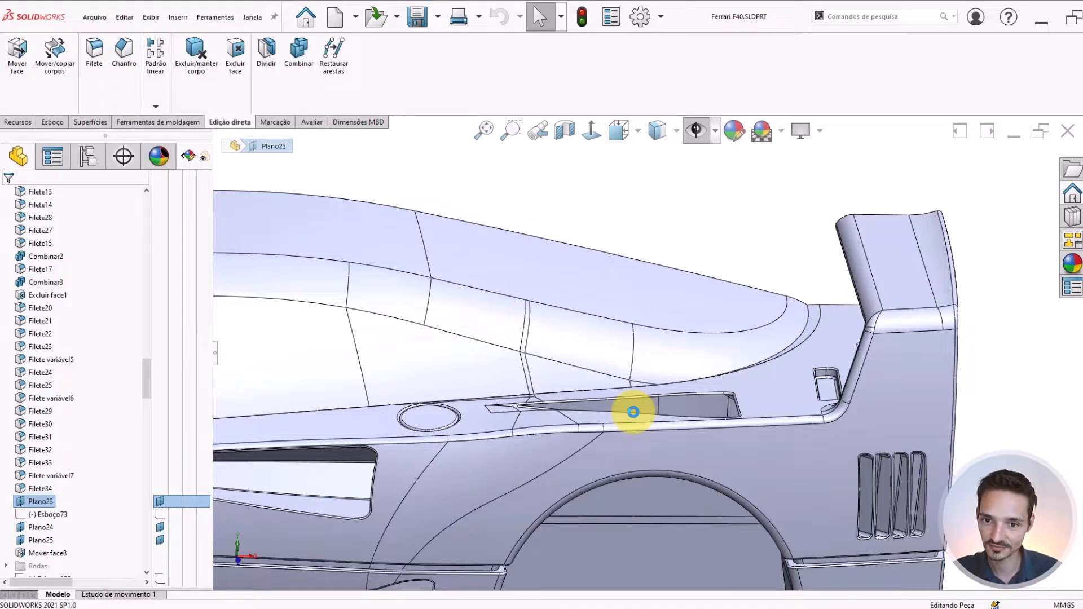
scroll(690, 345, up, 3)
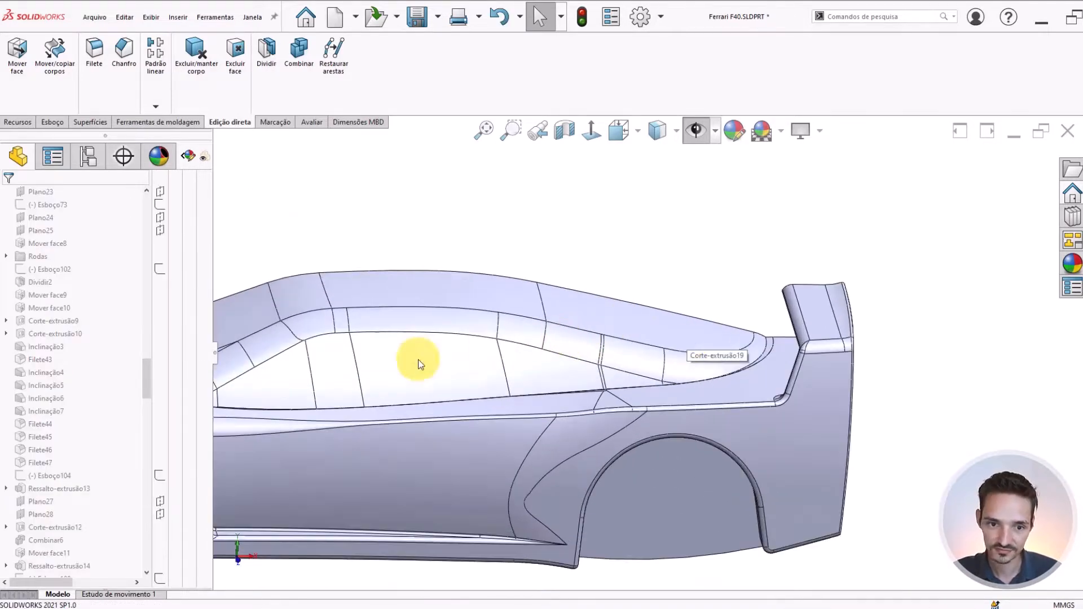
Highlight Filete34 on the rolled-back body and inspect its rear end near the spoiler
scroll(21, 389, up, 7)
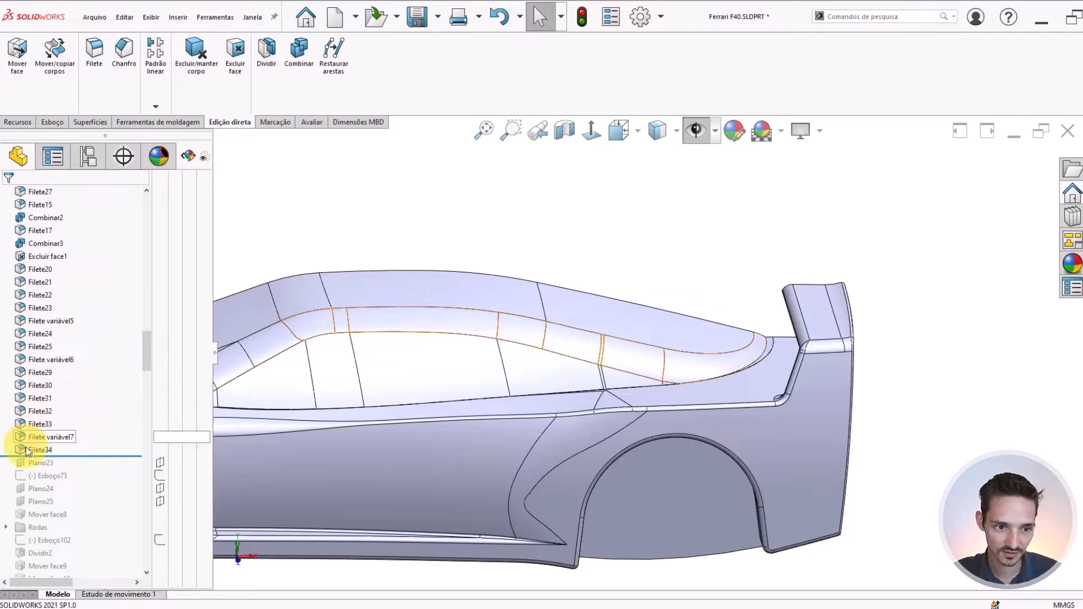
click(26, 450)
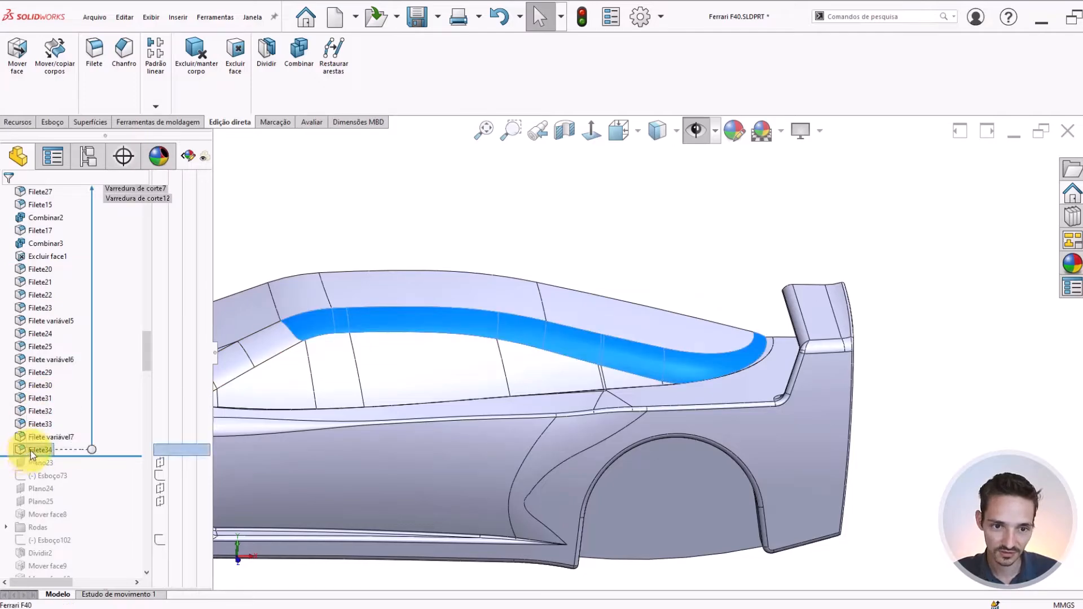
middle_drag(390, 338, 591, 323)
scroll(859, 370, down, 1)
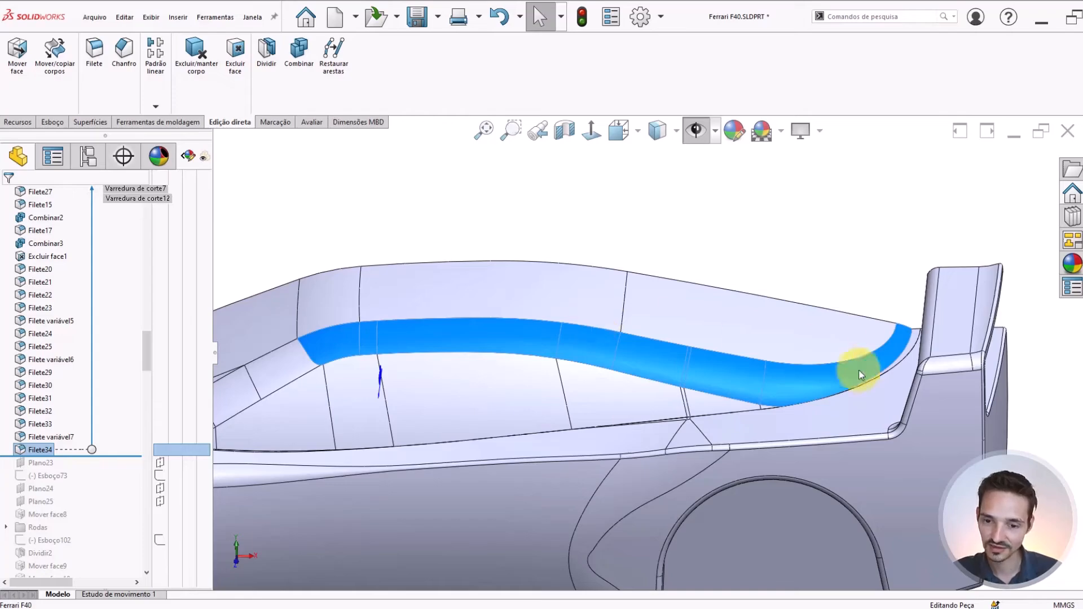
scroll(760, 368, down, 4)
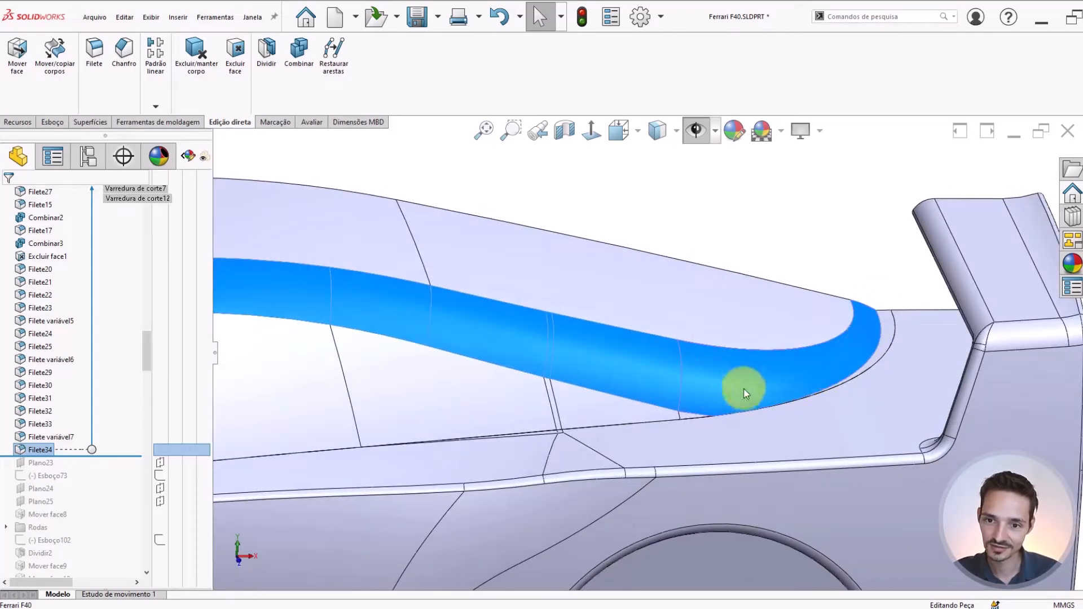
click(798, 242)
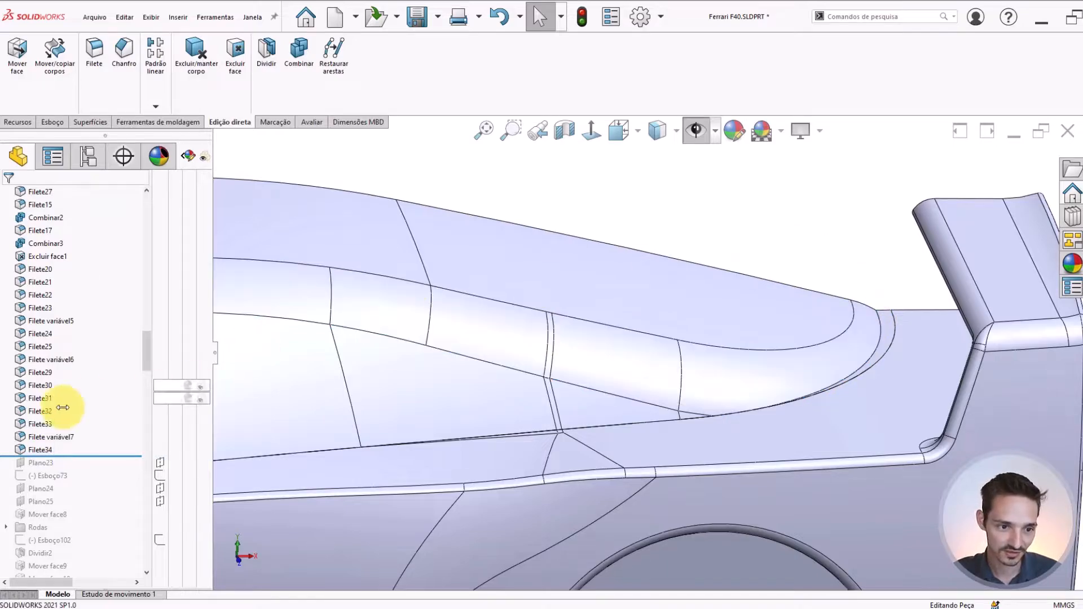
Roll the model back to just before Filete34, exposing the unrounded cabin edge at the rear tip
drag(63, 456, 72, 442)
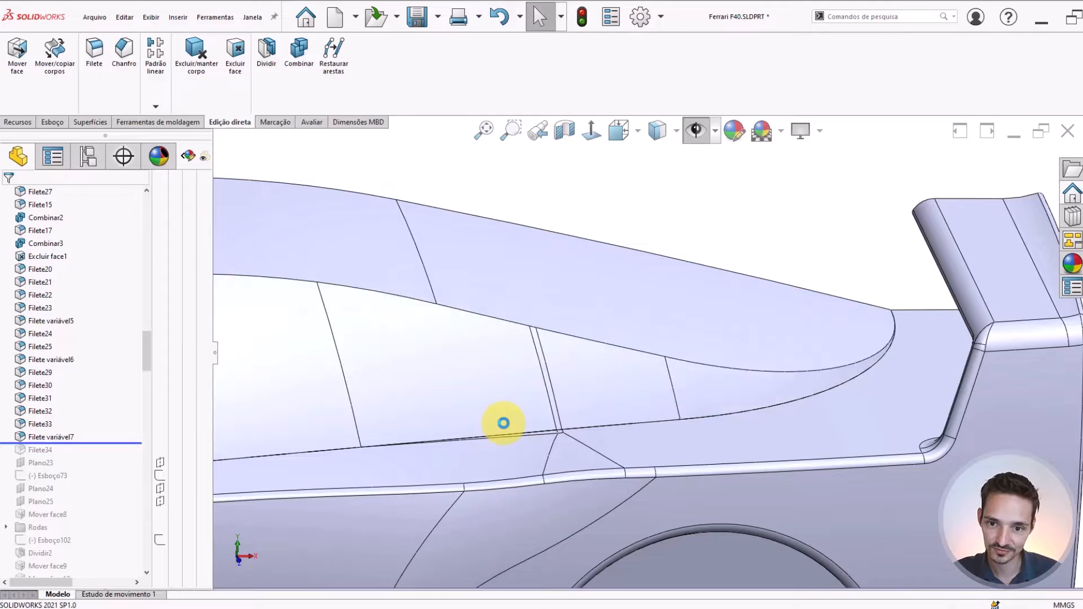
scroll(503, 424, up, 3)
mouse_move(475, 361)
middle_down()
mouse_move(510, 346)
mouse_move(455, 343)
mouse_move(493, 348)
middle_up()
scroll(763, 346, down, 4)
scroll(612, 370, down, 6)
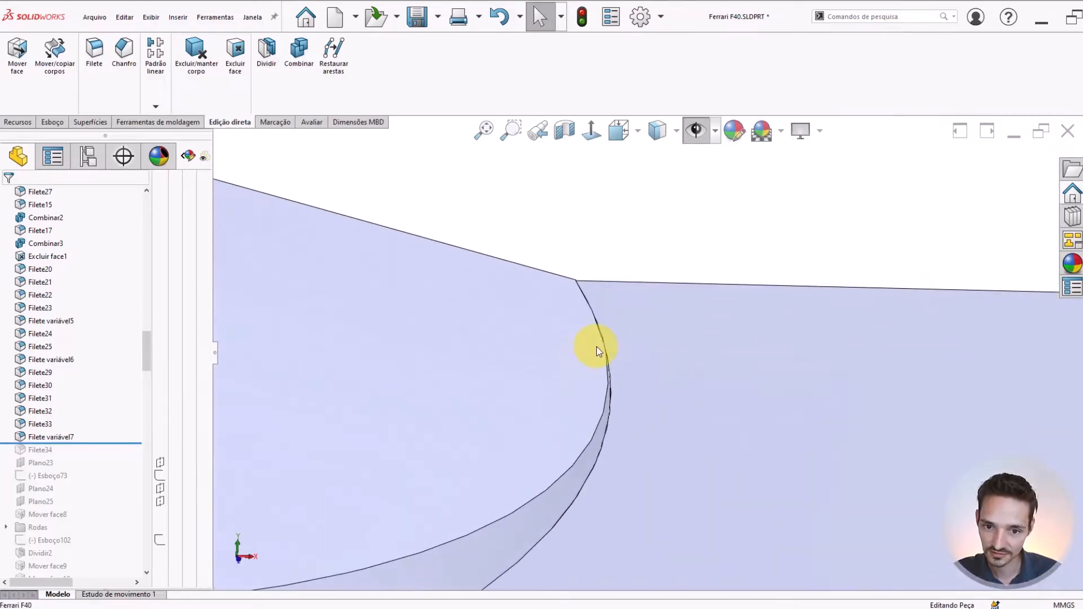
Check the length of the tiny edge at the cabin's rear tip, where the roof meets the rear deck
middle_drag(624, 305, 612, 333)
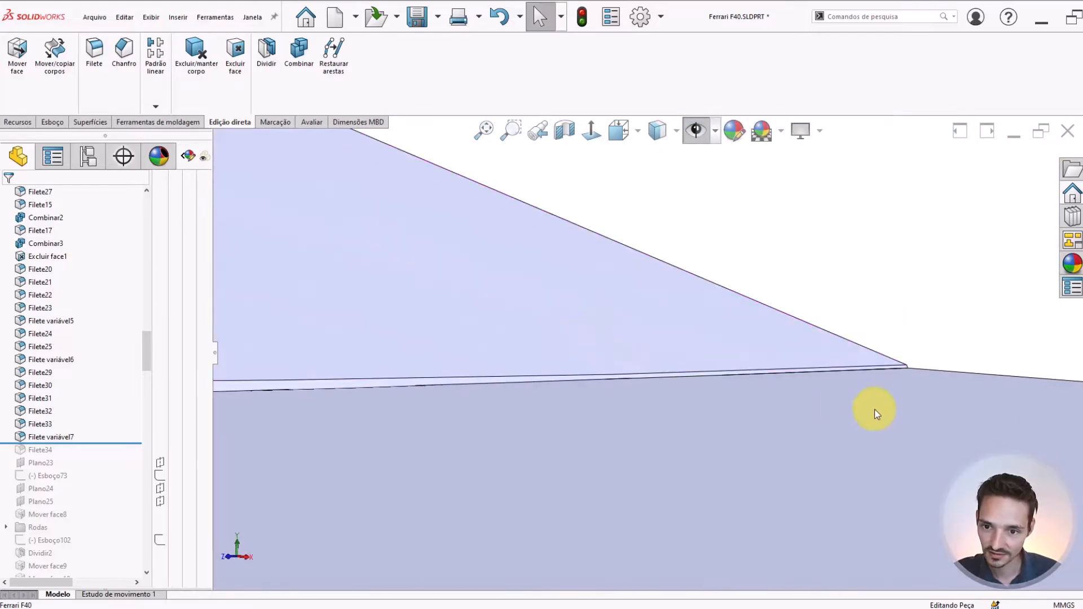
middle_drag(875, 409, 568, 317)
click(920, 324)
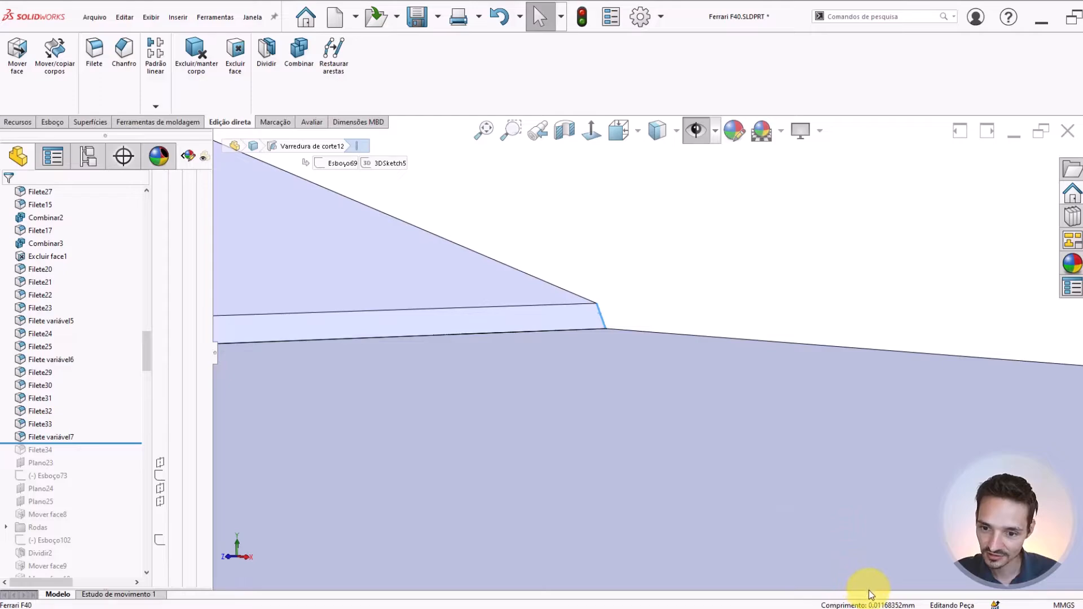
middle_drag(587, 334, 486, 357)
click(635, 370)
click(577, 272)
scroll(609, 394, down, 2)
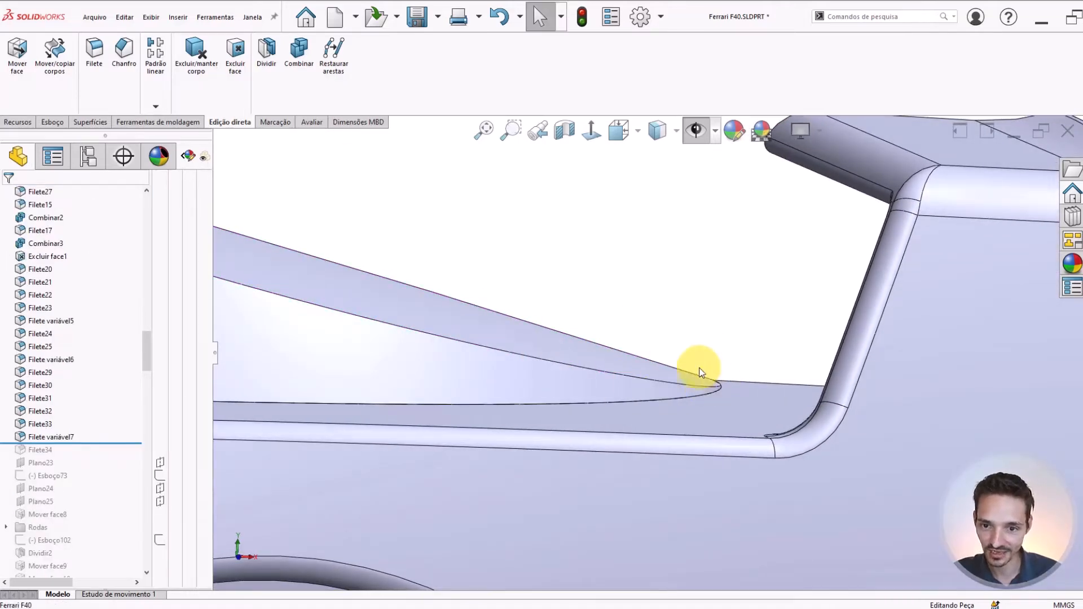
Trace the roof's rear side face to its feature, Varredura de corte7, and highlight its sketches Esboço62 and Esboço63
scroll(696, 387, up, 3)
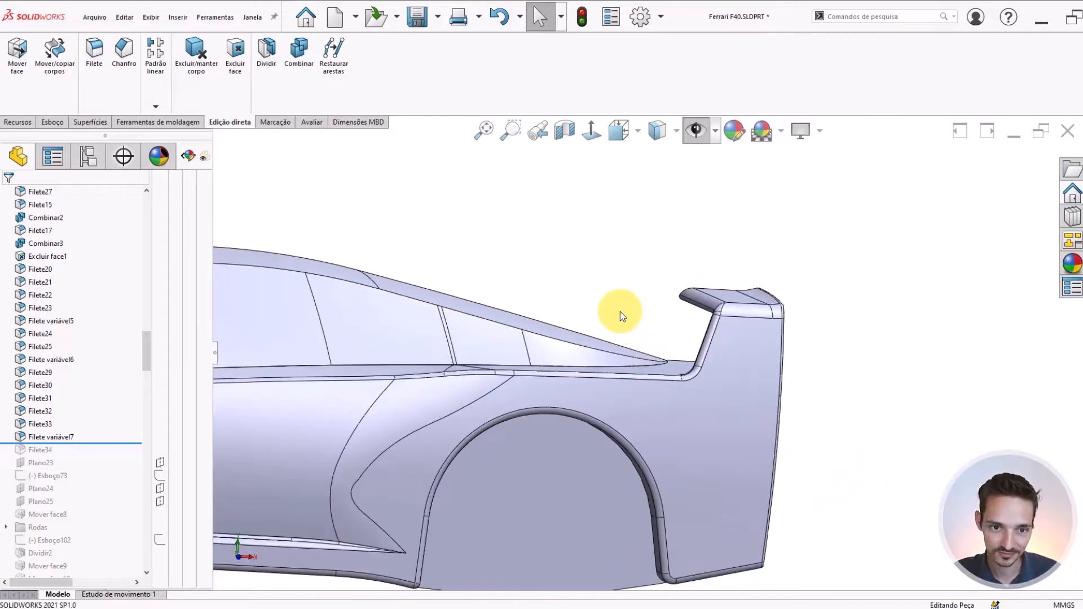
middle_drag(621, 312, 608, 348)
scroll(608, 348, down, 3)
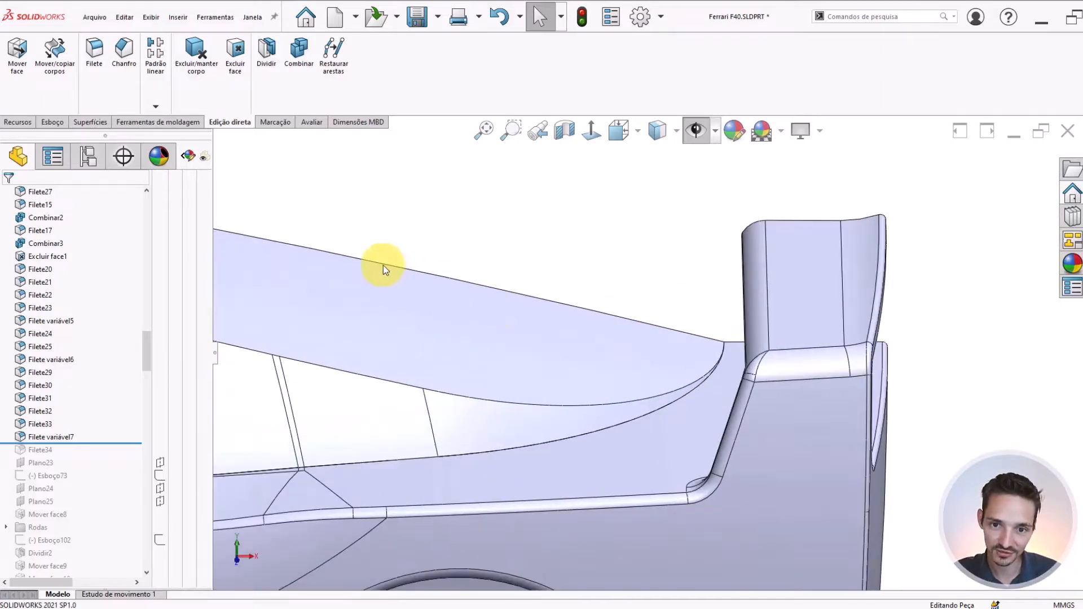
click(545, 335)
scroll(387, 367, up, 3)
scroll(79, 330, up, 2)
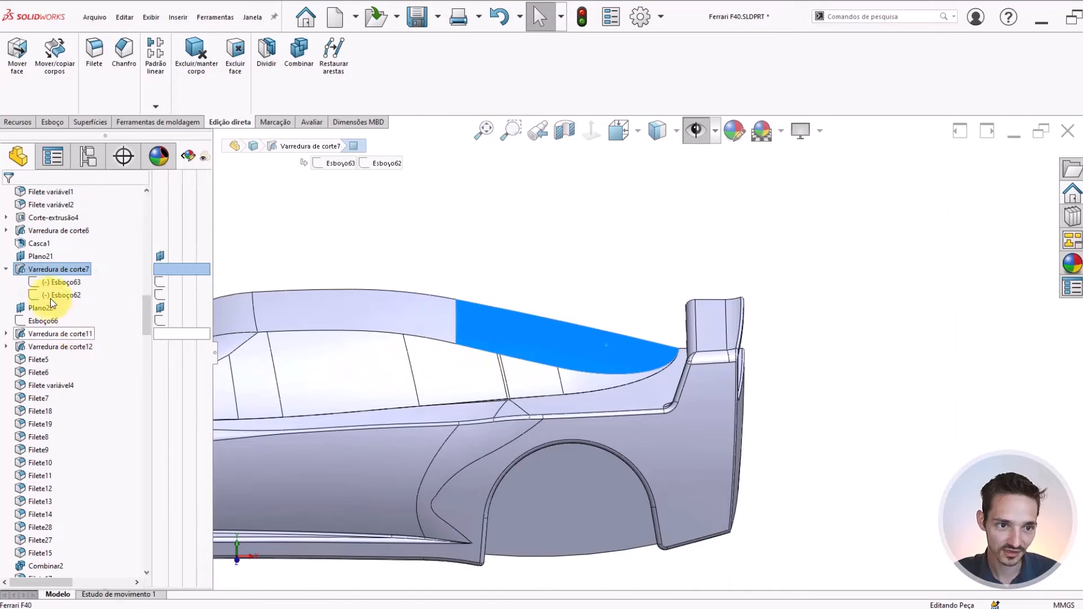
click(33, 273)
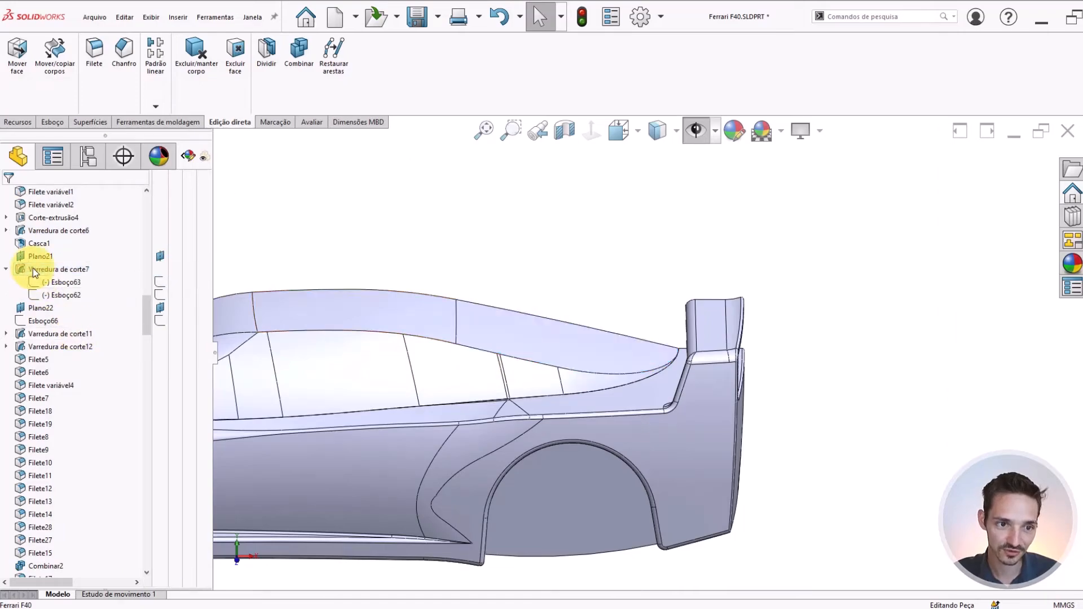
click(33, 269)
scroll(456, 322, down, 3)
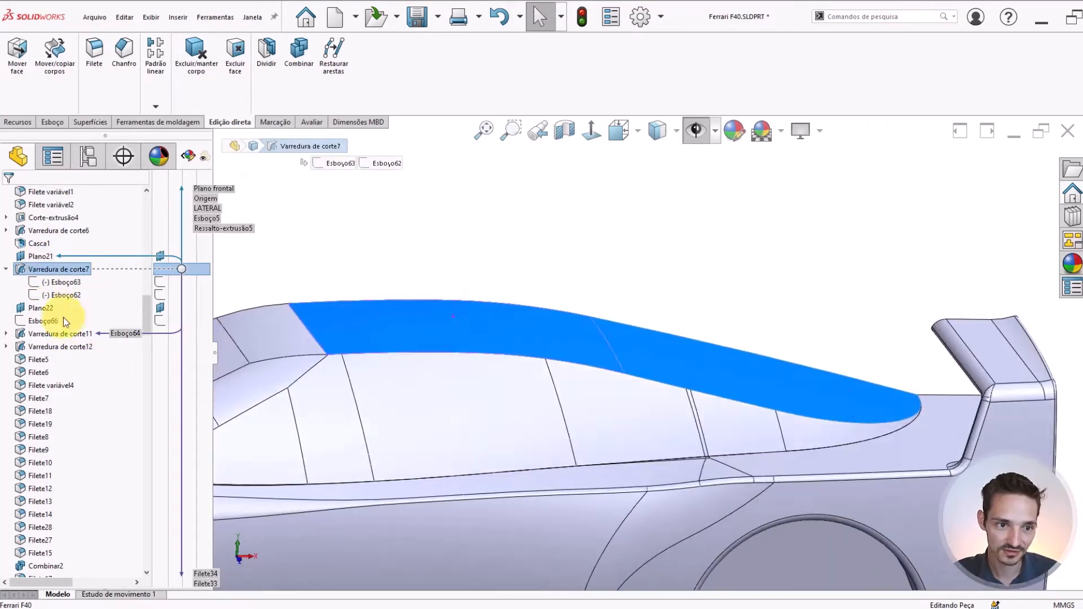
click(51, 296)
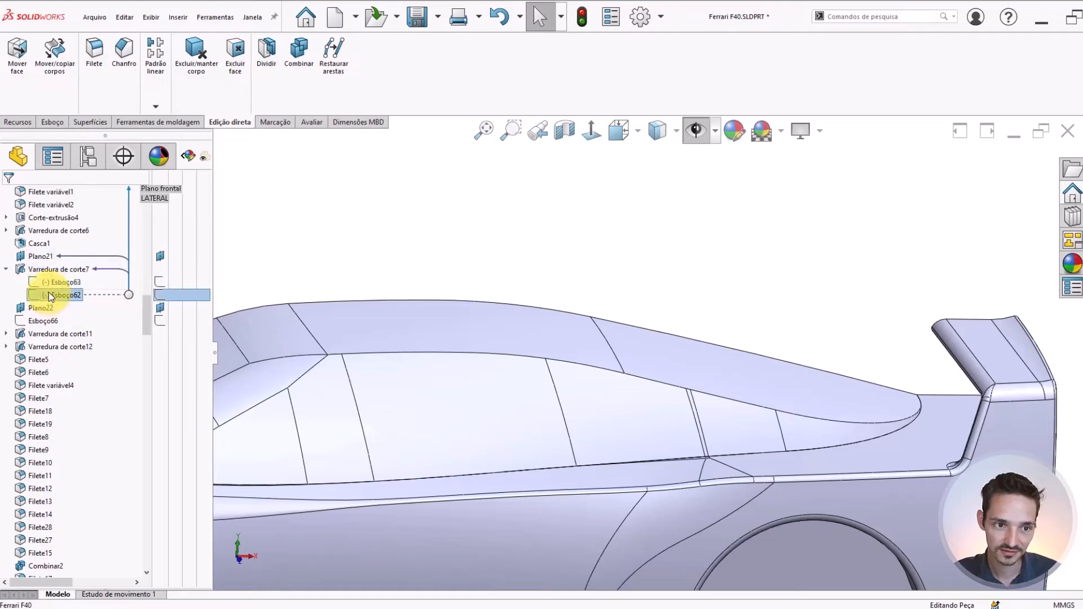
click(49, 284)
scroll(817, 372, up, 2)
click(64, 313)
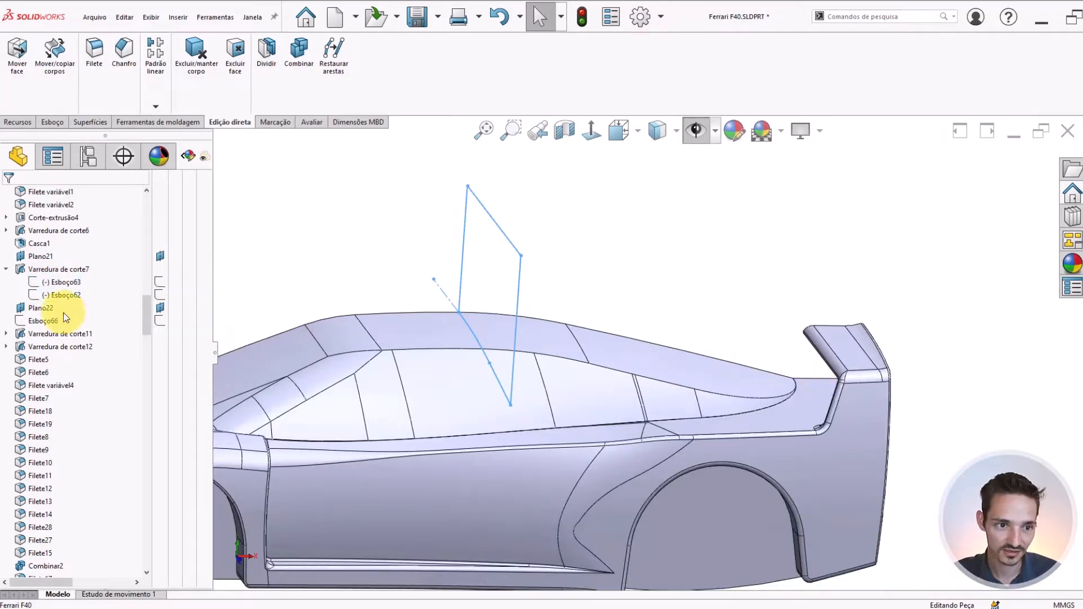
Roll the model back to just after Varredura de corte7 and inspect the cabin's rear tip near the spoiler
click(36, 307)
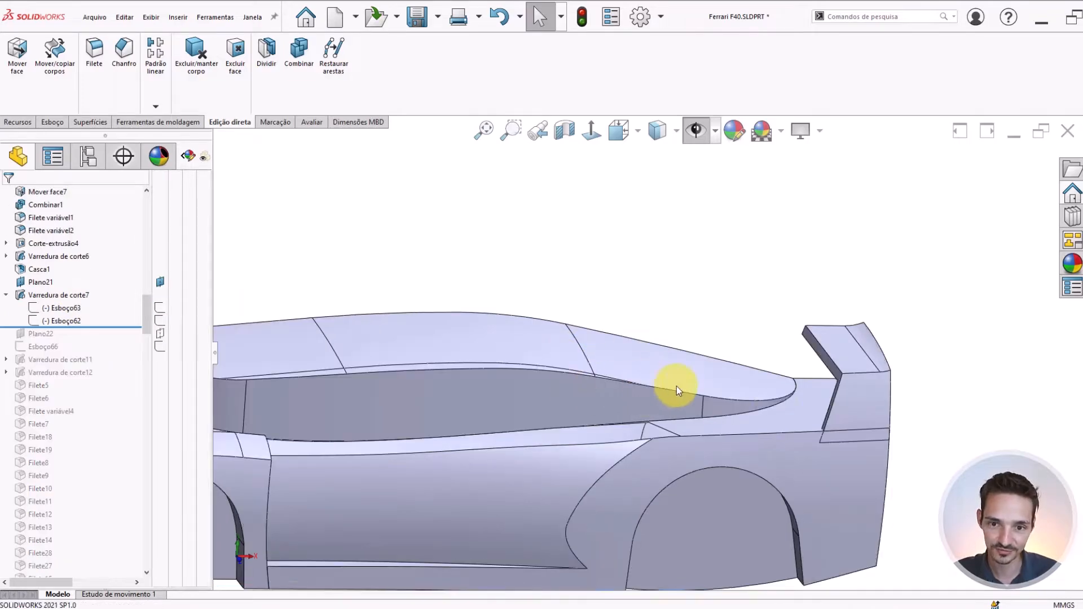
scroll(775, 394, down, 2)
scroll(801, 388, down, 4)
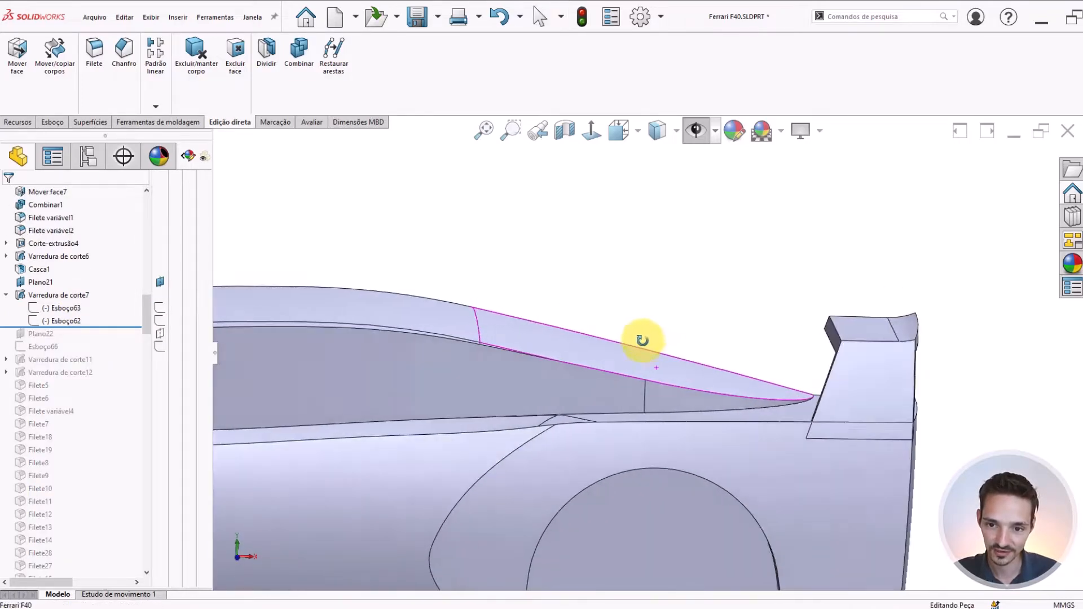
scroll(697, 381, down, 3)
scroll(544, 348, up, 4)
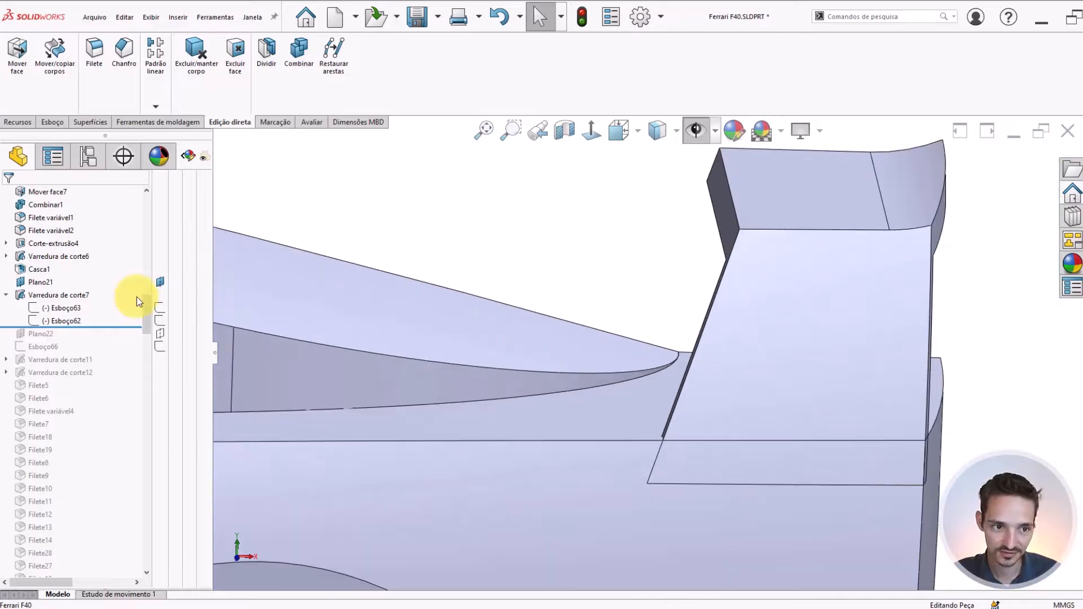
Highlight Varredura de corte7 and its path sketch Esboço62 on the body to compare them with the roof's side profile
click(39, 295)
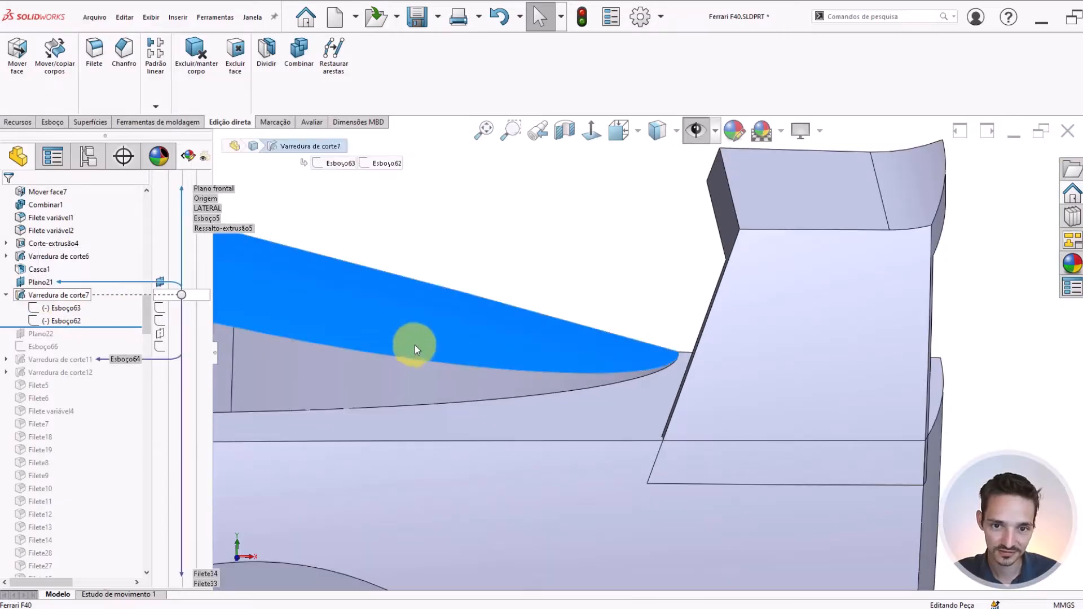
click(604, 300)
scroll(604, 301, up, 10)
middle_drag(603, 302, 629, 315)
scroll(619, 355, down, 10)
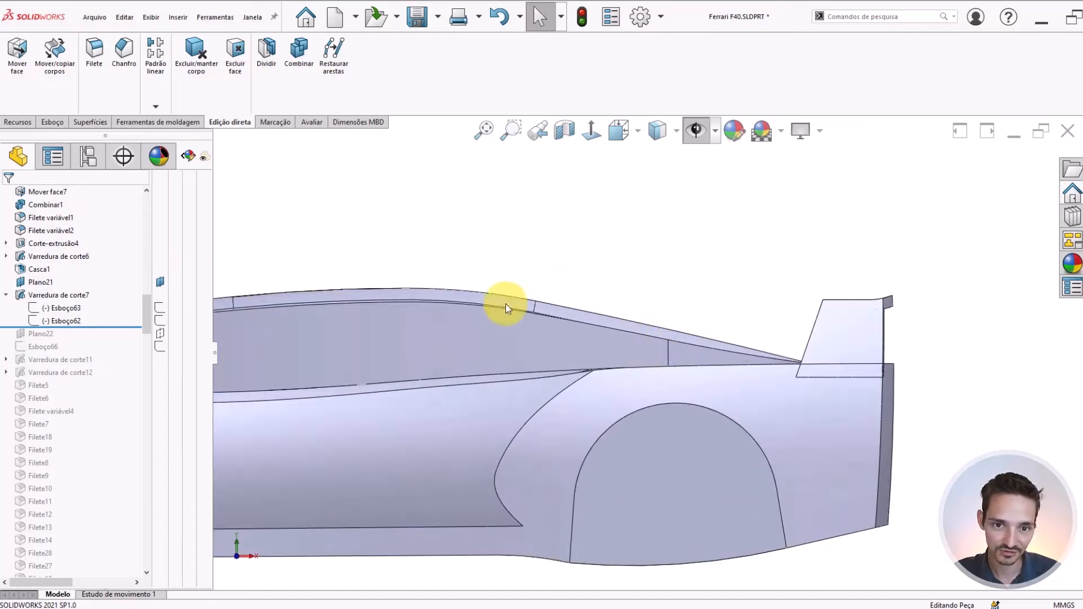
click(55, 321)
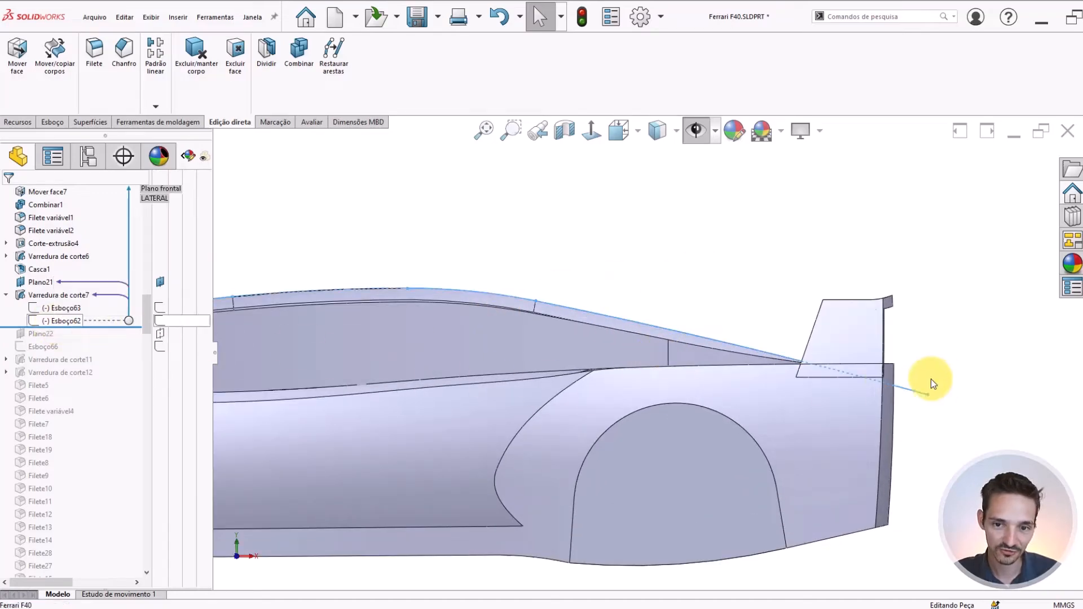
scroll(864, 387, up, 2)
click(56, 311)
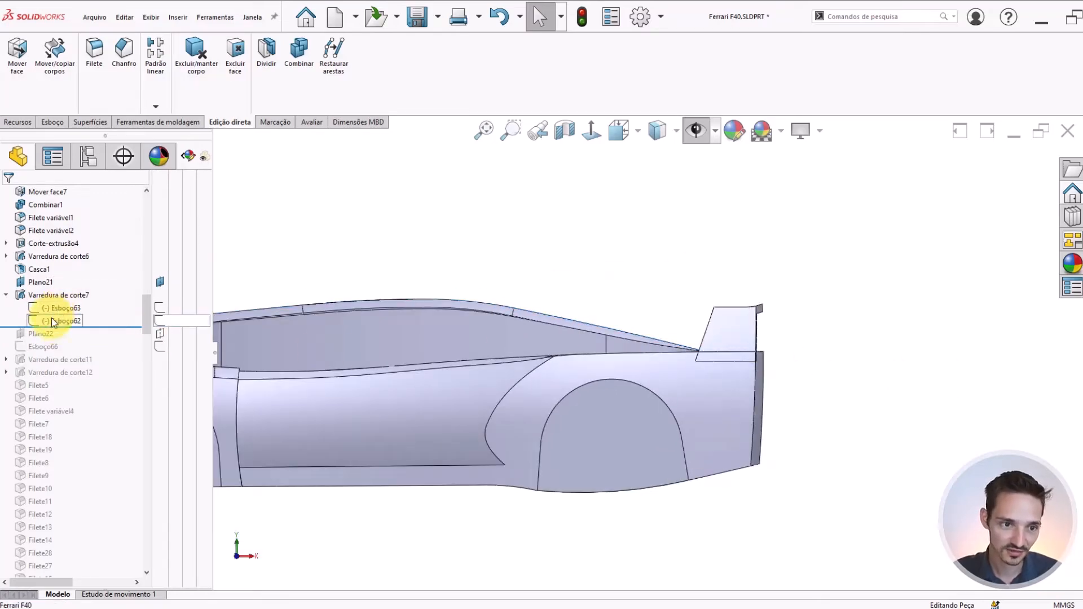
Open Esboço62 for editing and check the relations of its rear arc running down to the spoiler
click(55, 321)
click(63, 285)
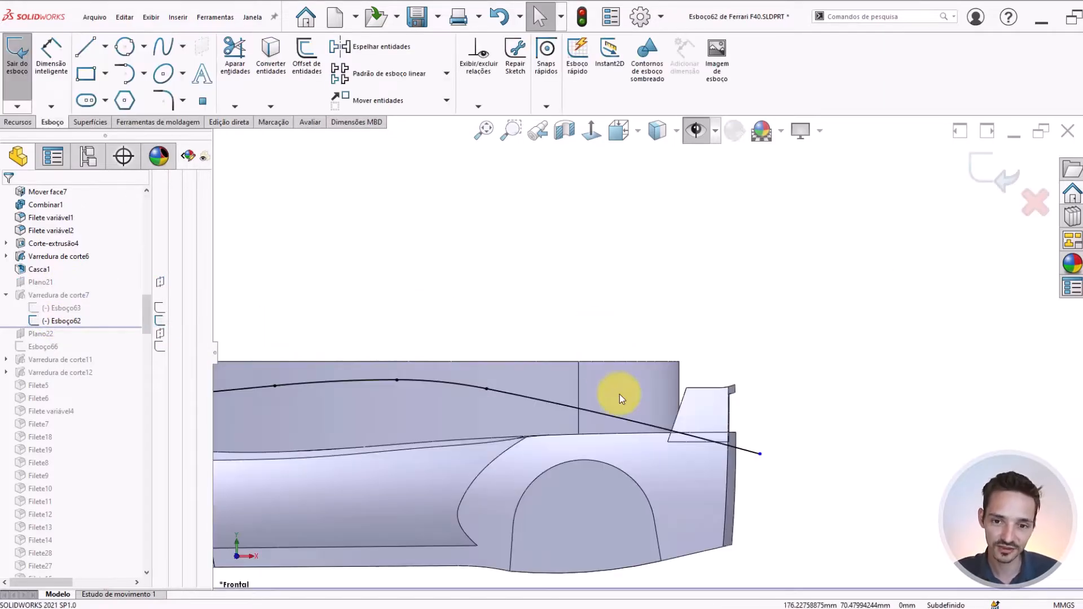
scroll(613, 401, down, 3)
scroll(575, 407, up, 1)
scroll(554, 397, down, 1)
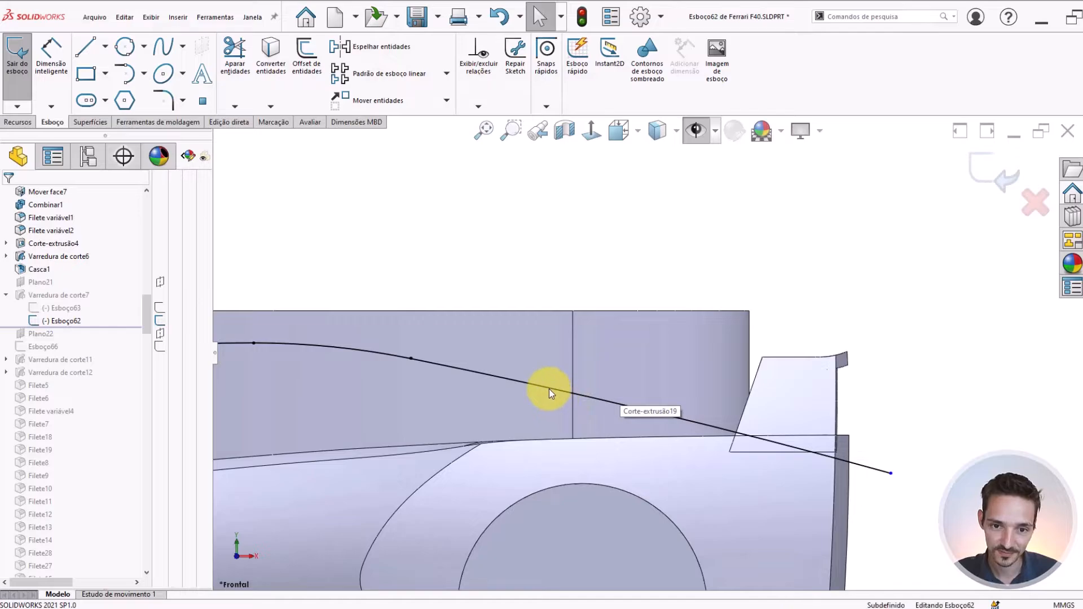
click(549, 389)
scroll(550, 388, up, 3)
scroll(550, 388, down, 3)
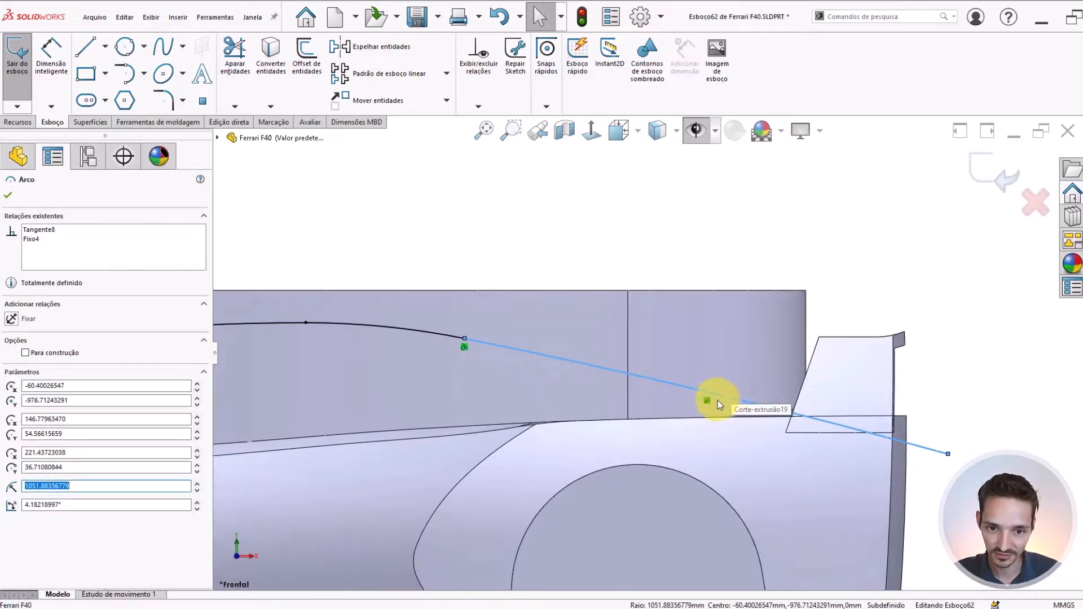
click(850, 282)
Switch the display to wireframe and place a sketch point on the rear vertical edge of Corte-extrusão19
click(654, 128)
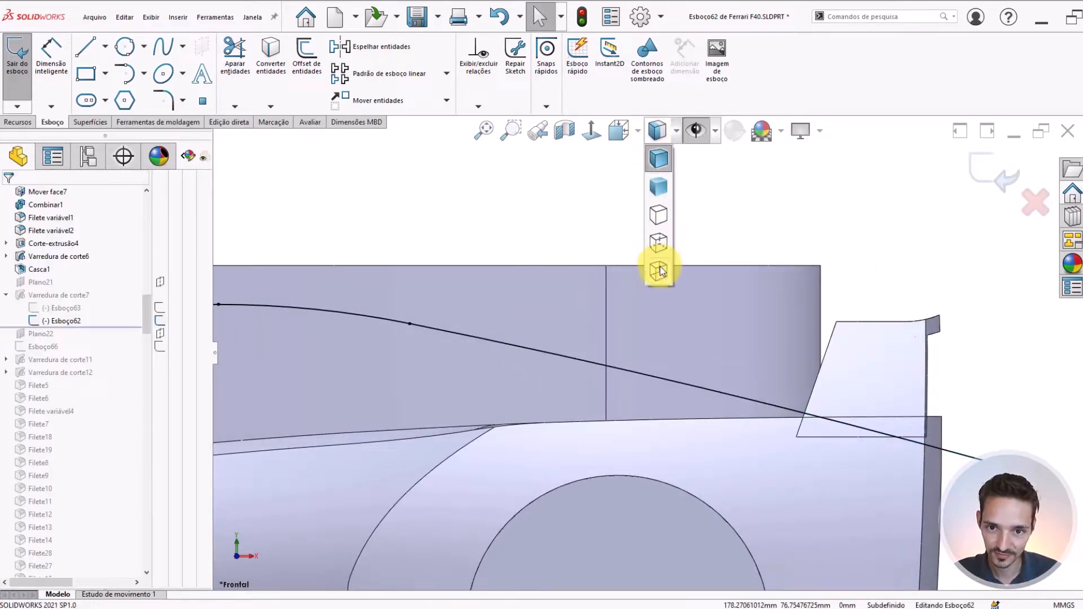
click(659, 271)
mouse_move(765, 216)
right_down()
mouse_move(792, 230)
mouse_move(838, 303)
right_up()
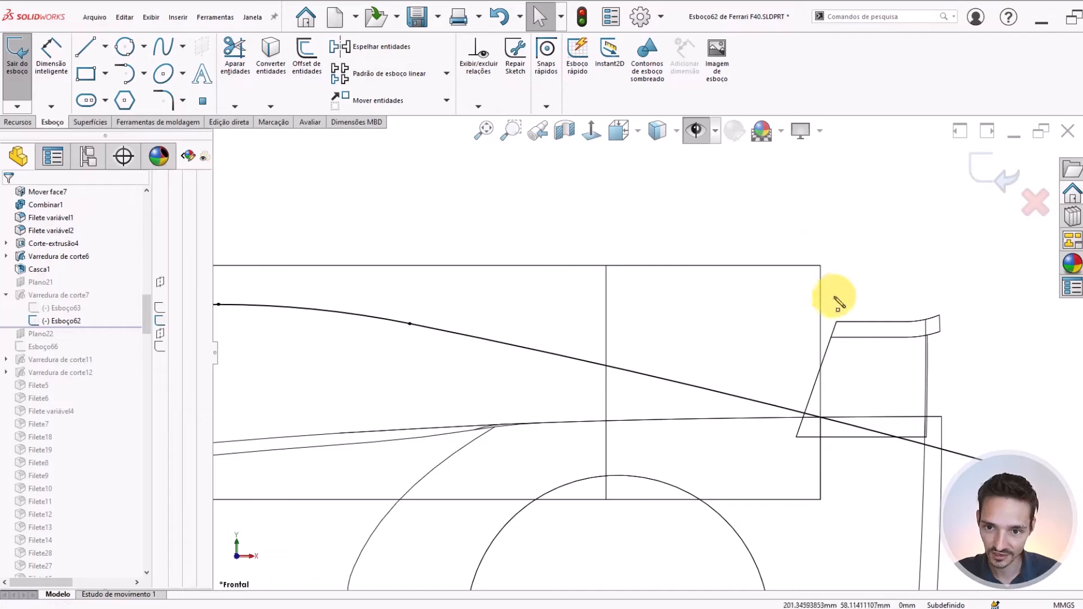
click(822, 304)
key(Escape)
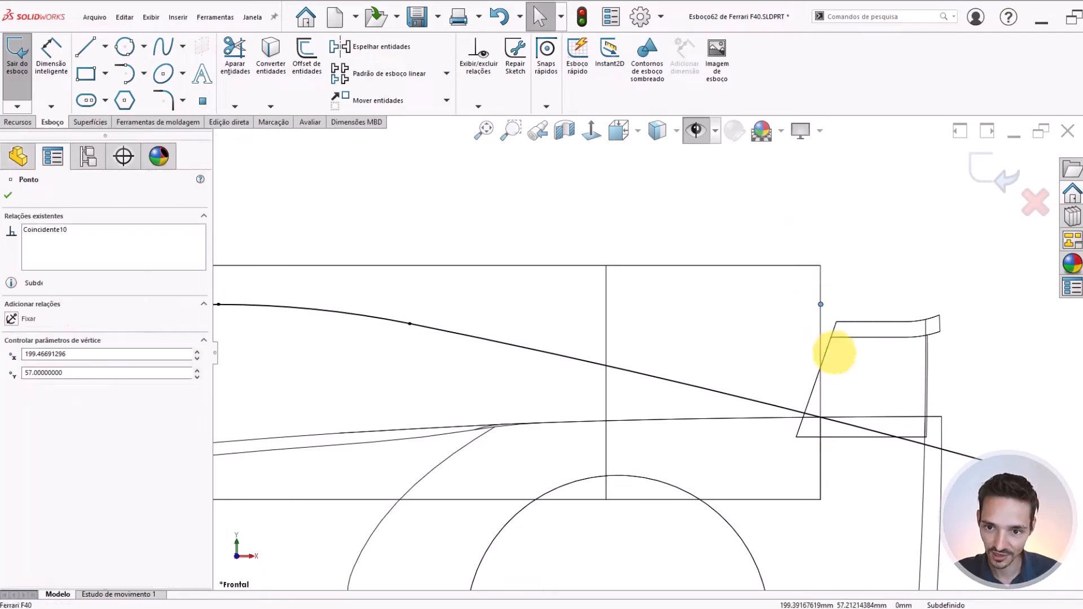
Make the new point coincident with the rear deck's upper edge, where it meets the vertical edge
scroll(847, 384, up, 3)
ctrl+click(824, 433)
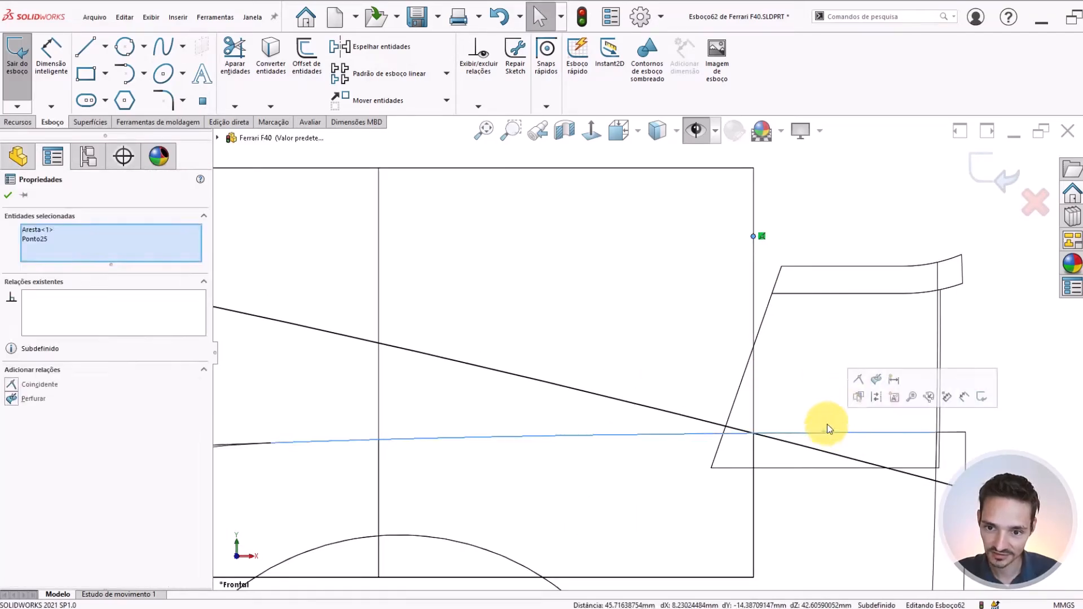
click(859, 379)
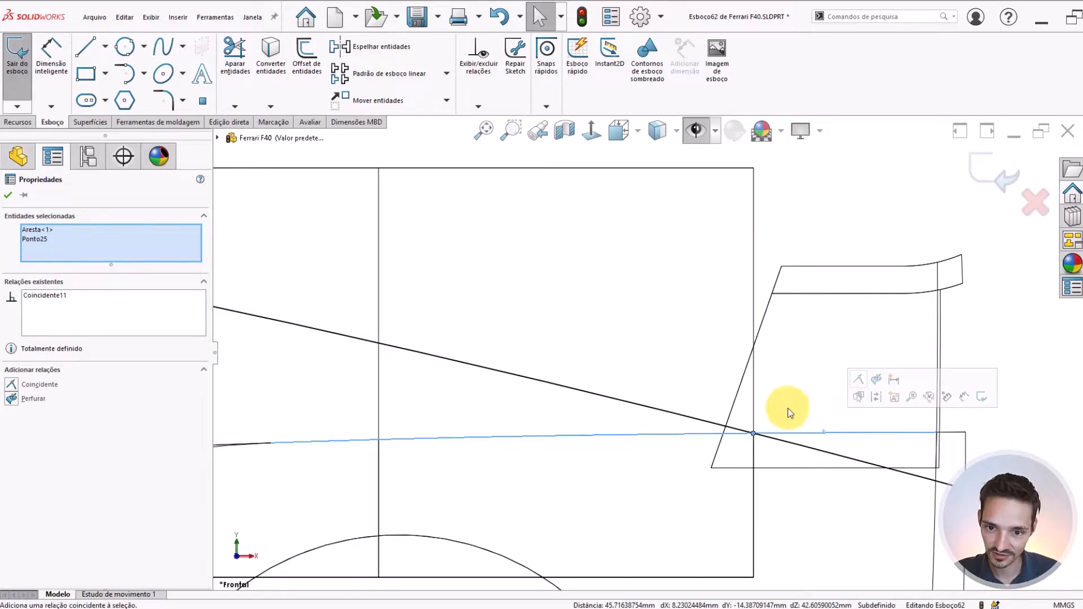
key(Escape)
Place a second sketch point on the same vertical edge, just above the rear deck line
scroll(716, 412, up, 5)
scroll(620, 377, up, 5)
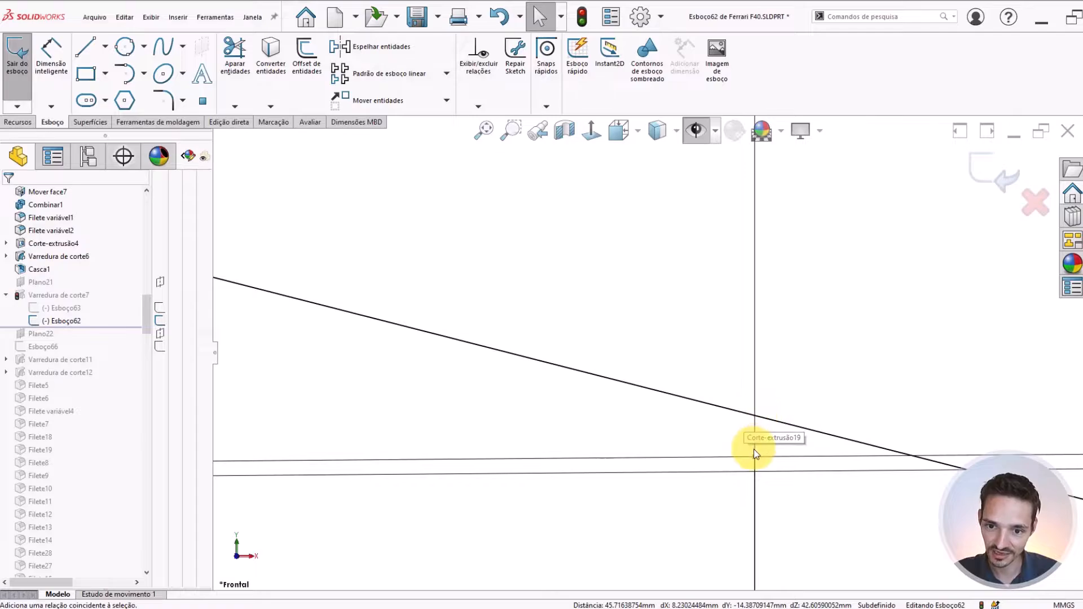
scroll(754, 449, down, 5)
scroll(665, 313, up, 4)
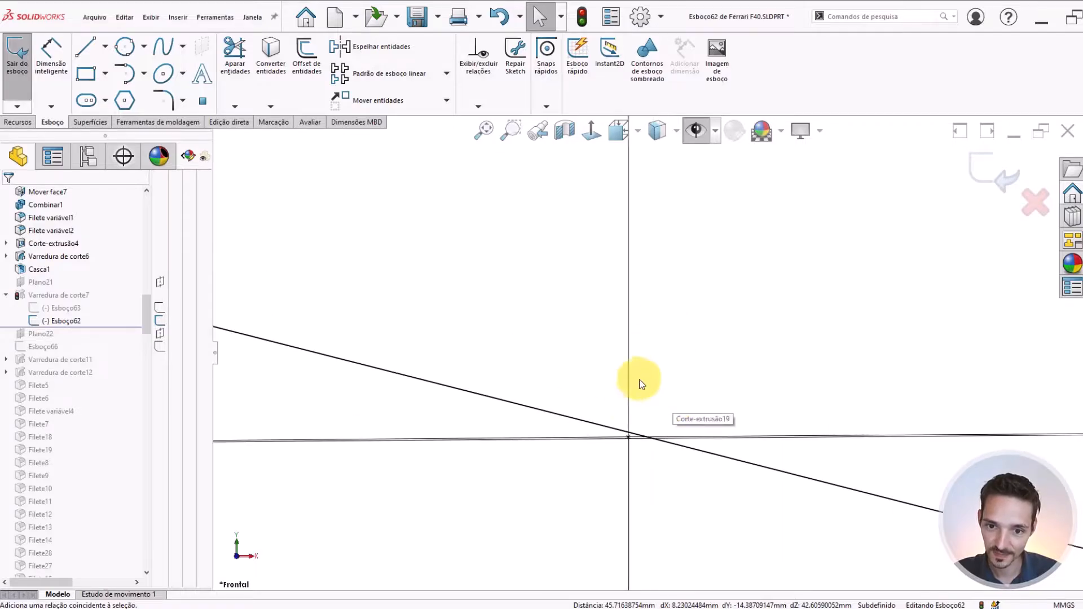
key(l)
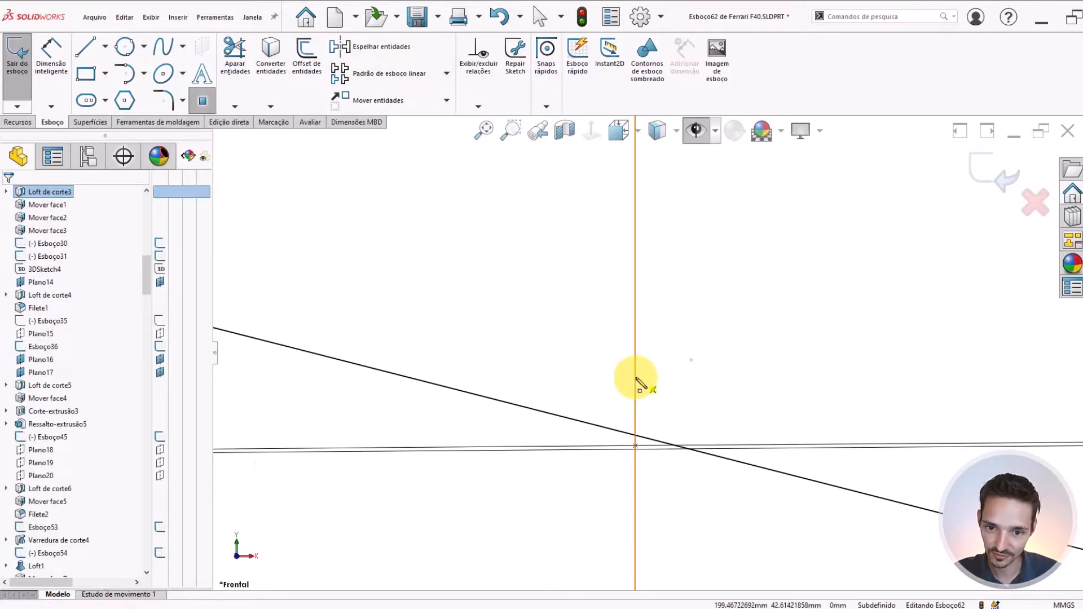
click(636, 377)
key(Escape)
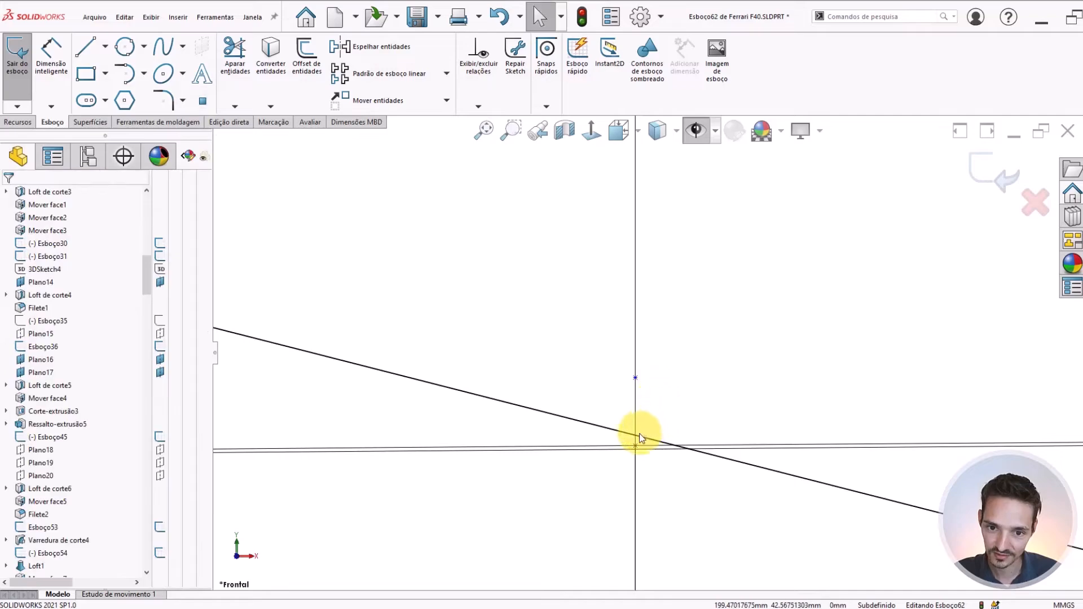
Make the second point coincident with the rear arc of the roof path
drag(637, 378, 642, 431)
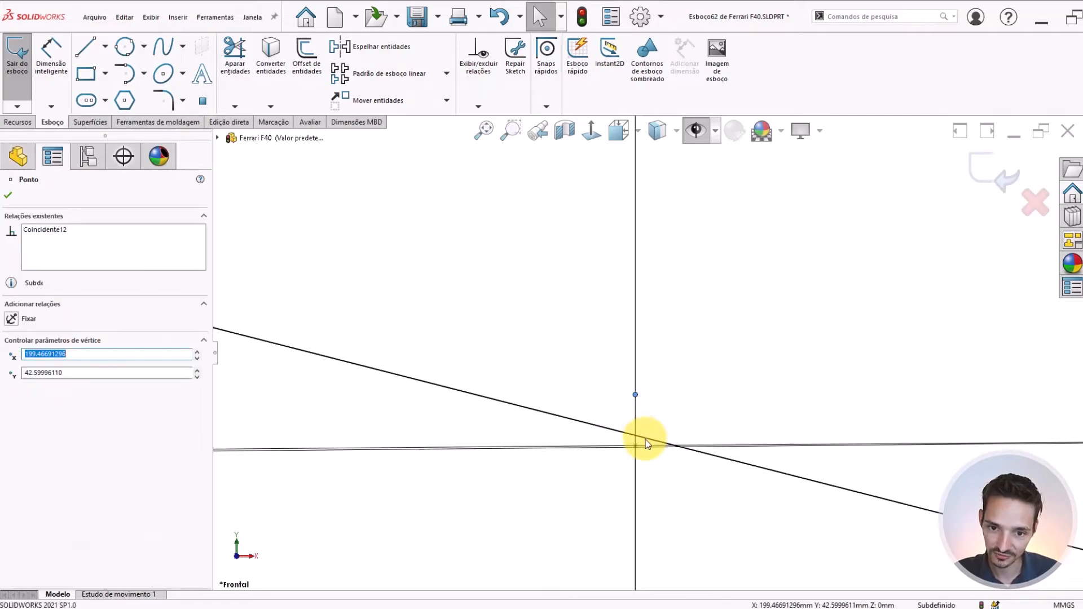
ctrl+click(645, 439)
click(715, 385)
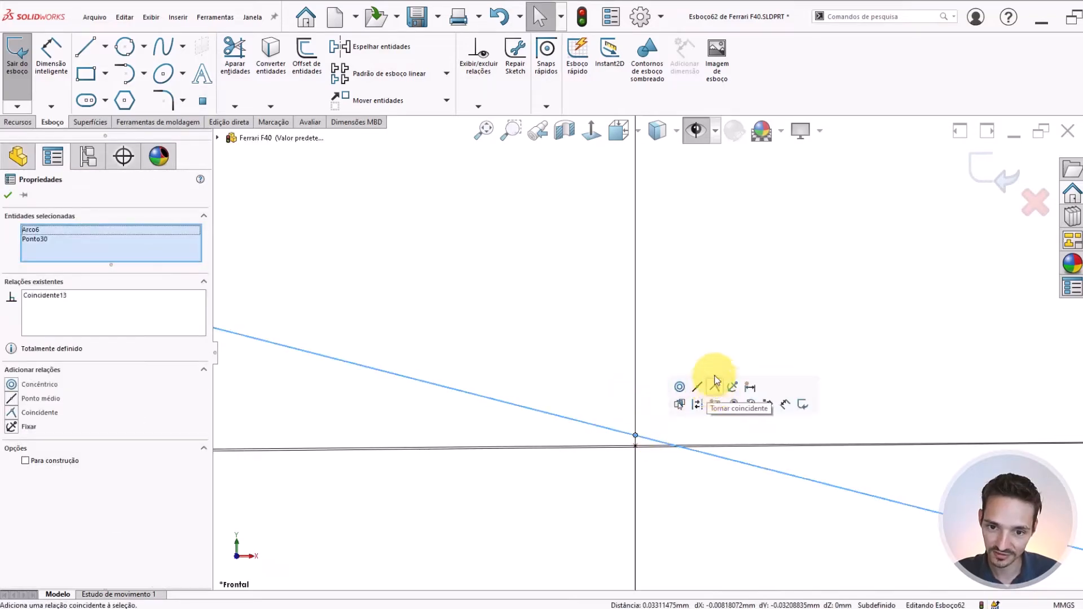
click(585, 377)
Check the relations of the roof path's last two arcs and remove the fixed relation from the rear arc
scroll(568, 361, up, 14)
scroll(692, 357, down, 6)
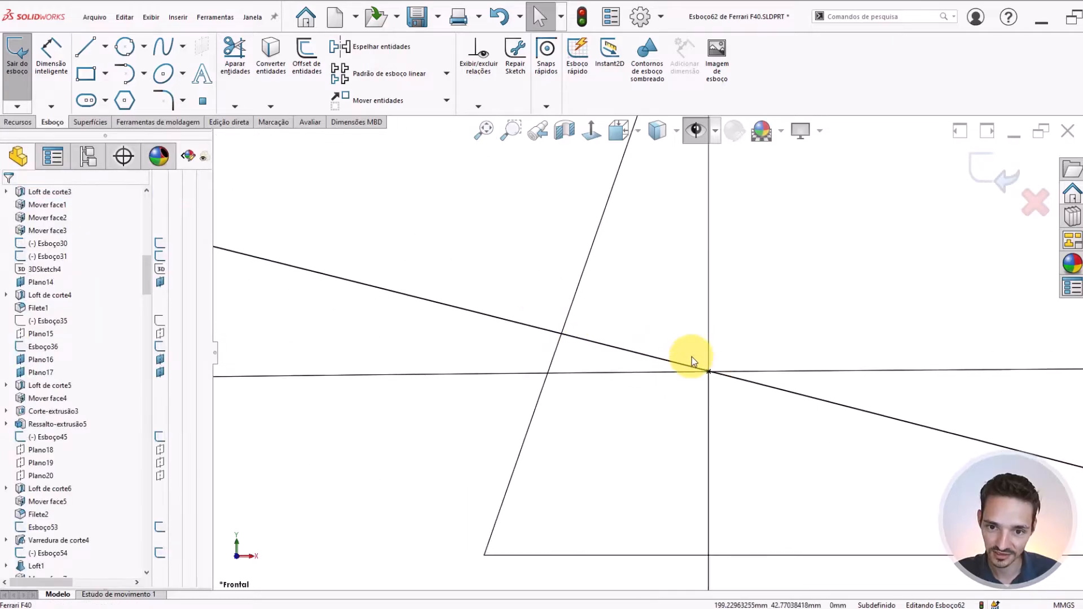
scroll(451, 347, up, 8)
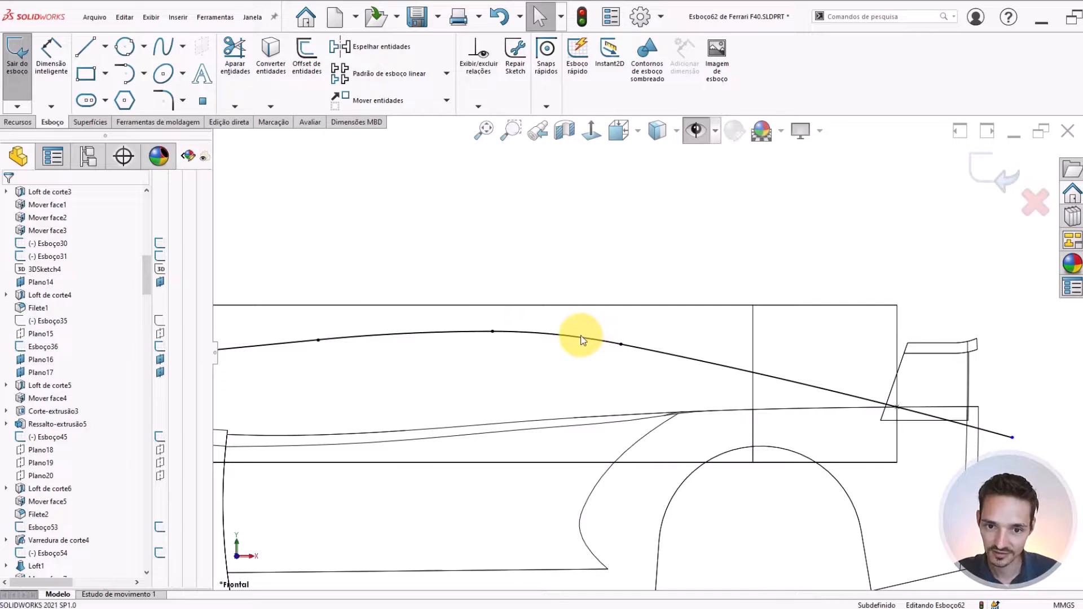
click(583, 339)
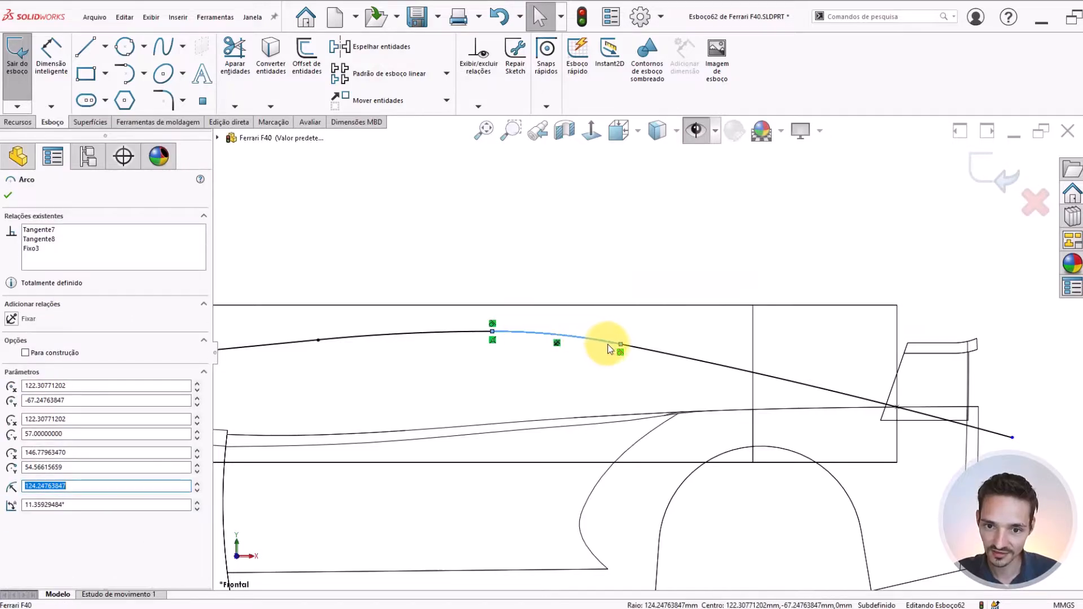
scroll(804, 392, down, 3)
click(815, 389)
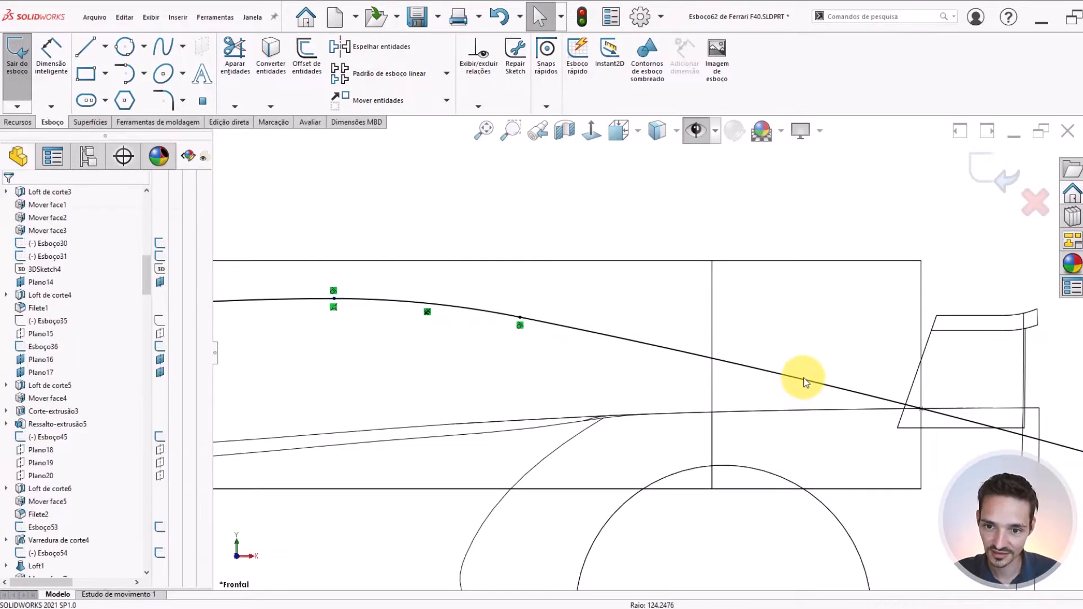
scroll(804, 377, up, 3)
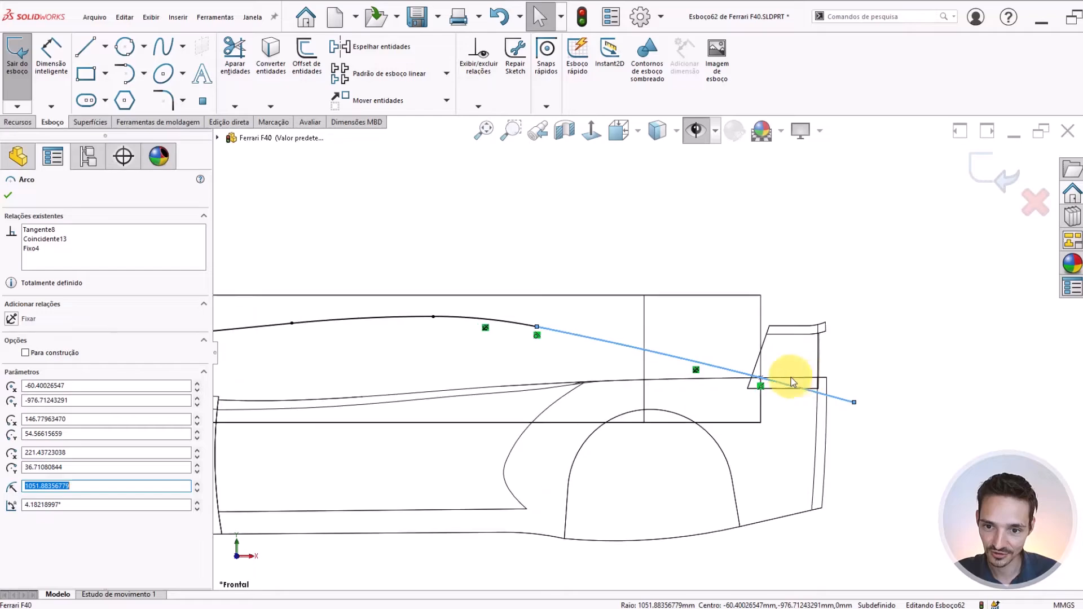
click(34, 249)
click(249, 266)
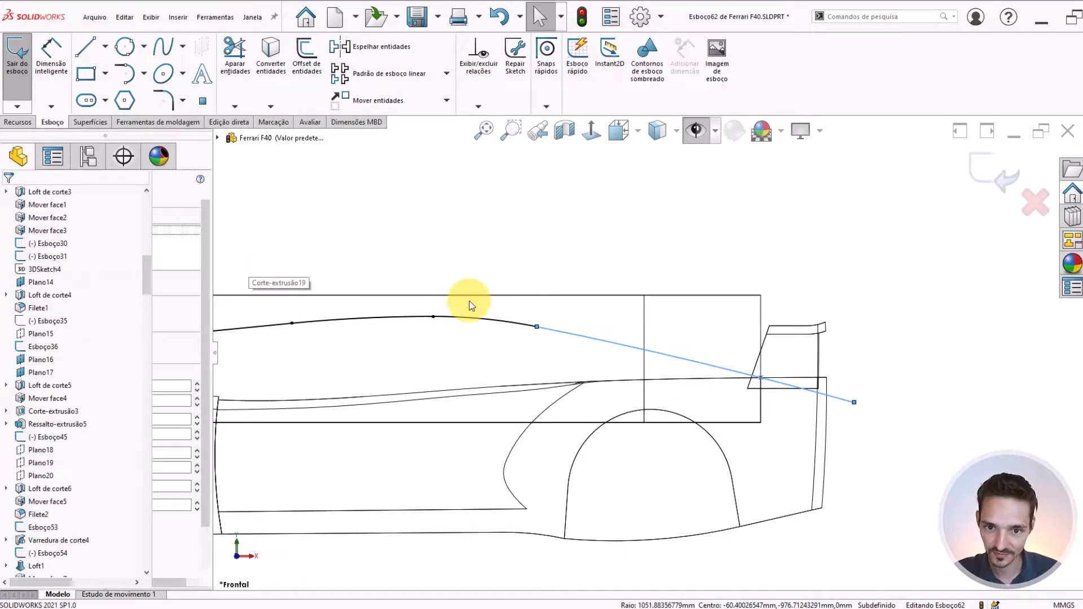
scroll(693, 377, down, 8)
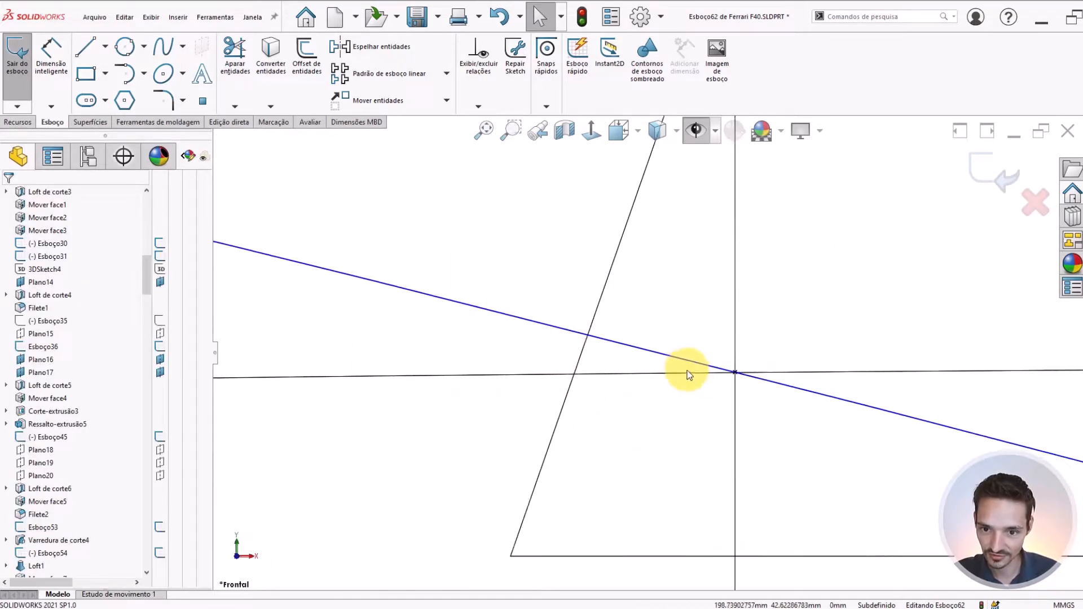
Dimension the vertical distance between the two sketch points on the vertical edge at the roof path's rear
scroll(727, 399, down, 2)
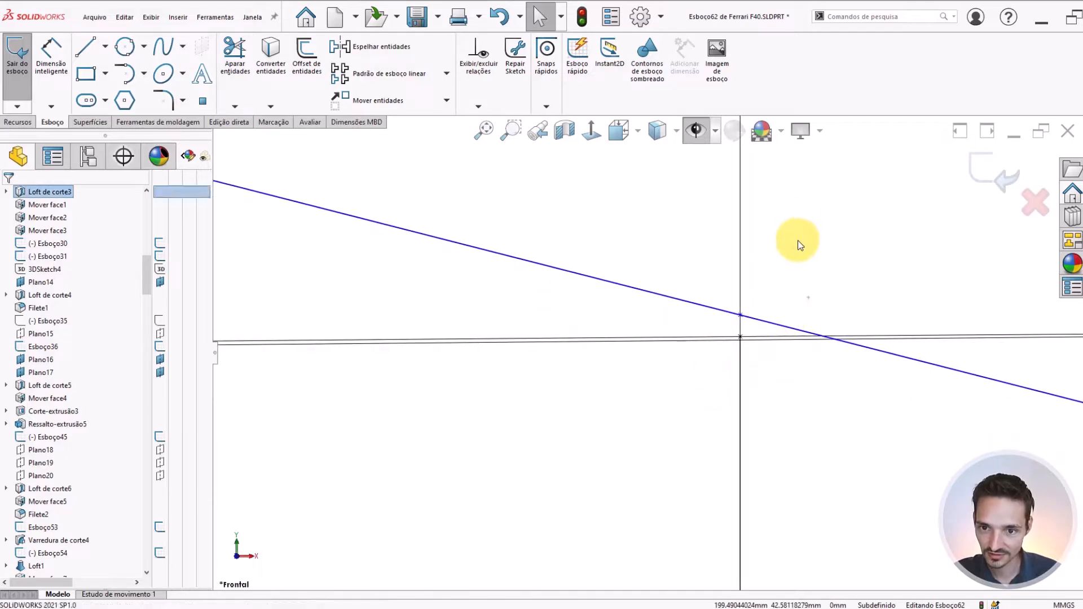
right_drag(809, 298, 798, 240)
key(Escape)
scroll(790, 284, up, 3)
scroll(791, 284, down, 3)
right_drag(757, 295, 758, 233)
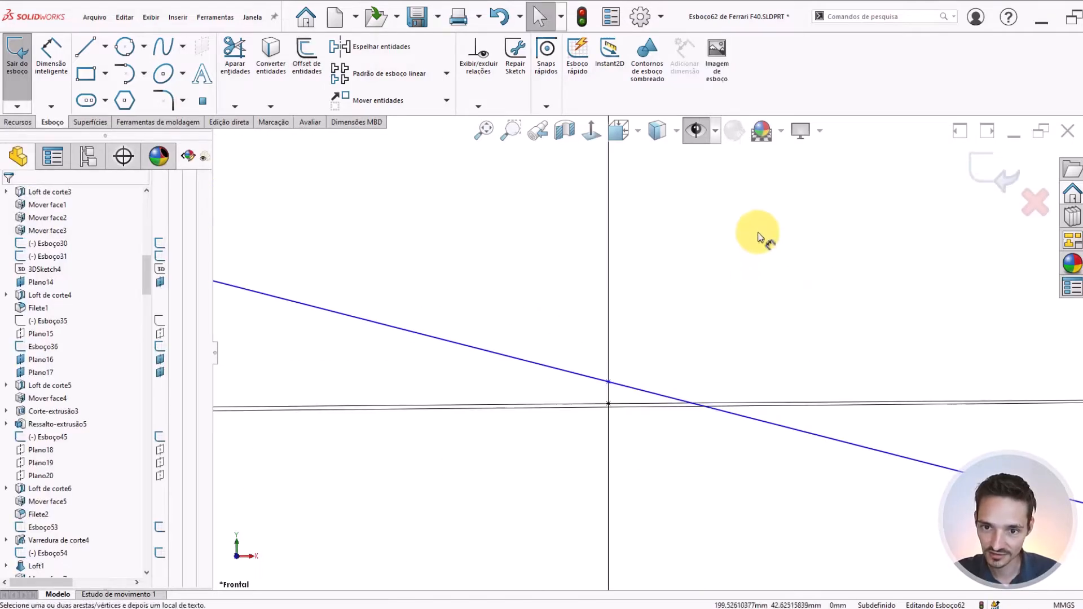
click(609, 385)
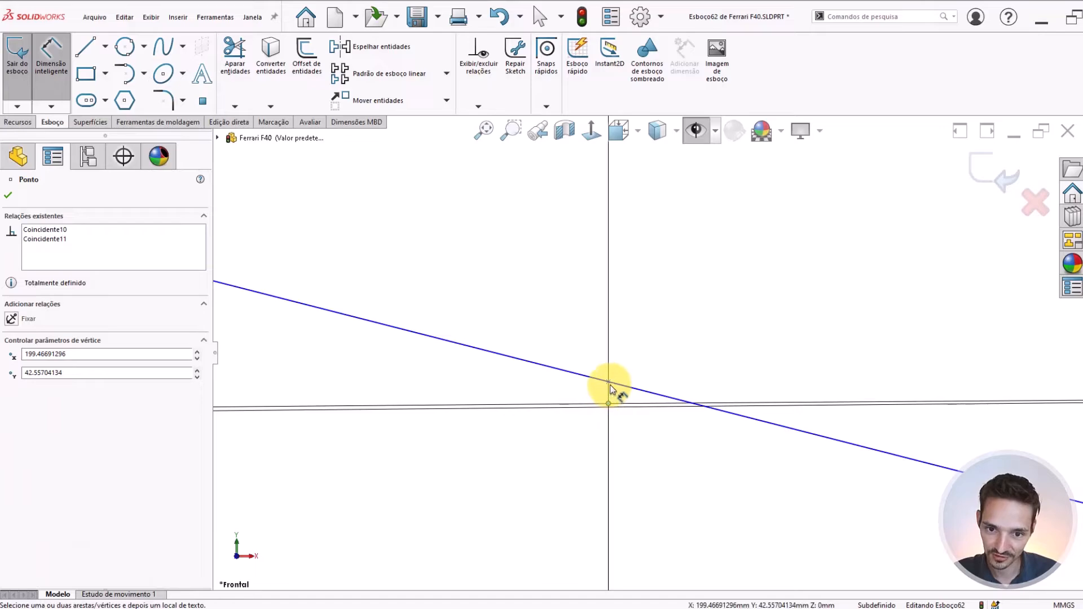
click(610, 386)
click(757, 385)
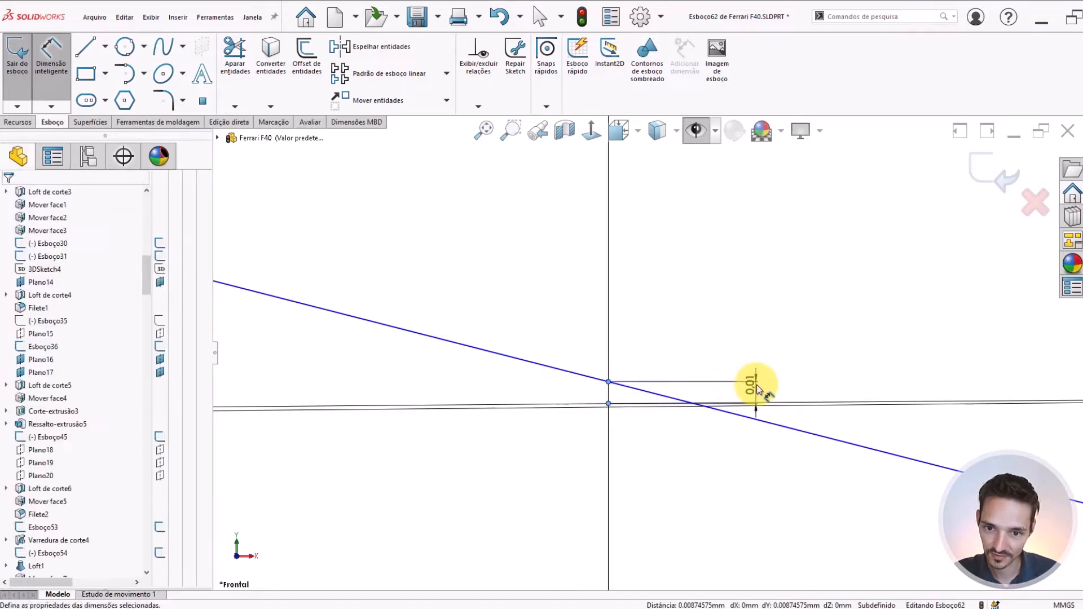
click(757, 388)
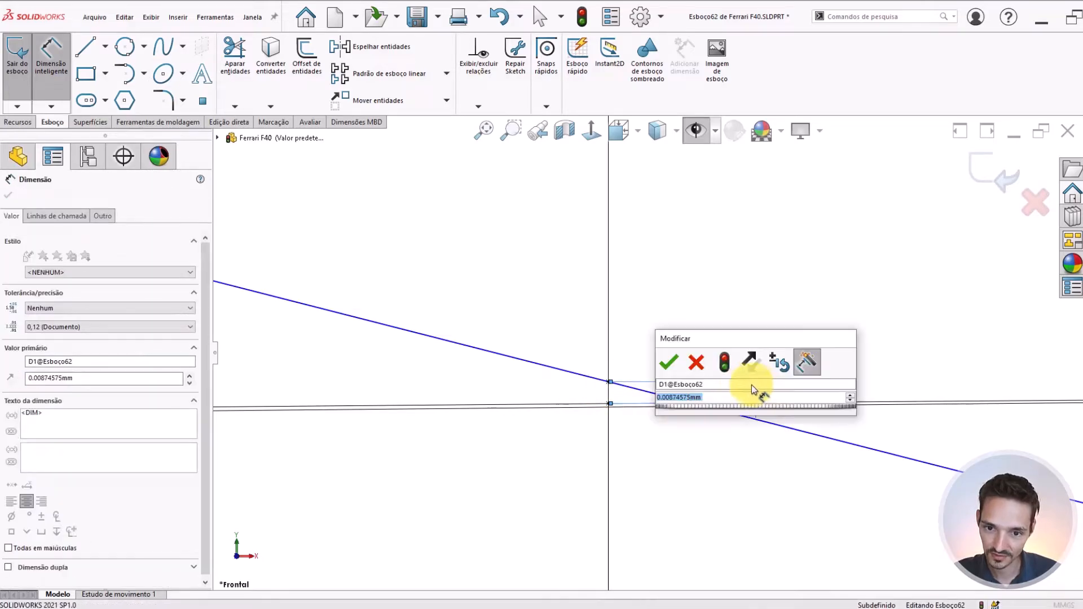
click(673, 355)
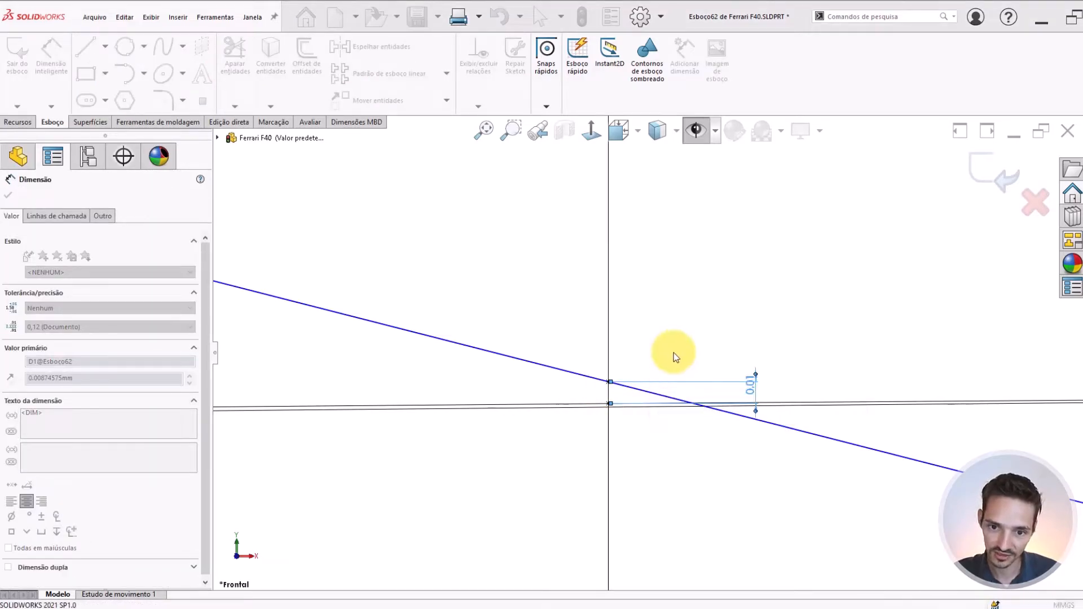
click(617, 338)
Try reshaping the roof path's rear arc by moving its front endpoint and its rear endpoint, undoing each change
scroll(621, 336, up, 10)
scroll(564, 343, up, 5)
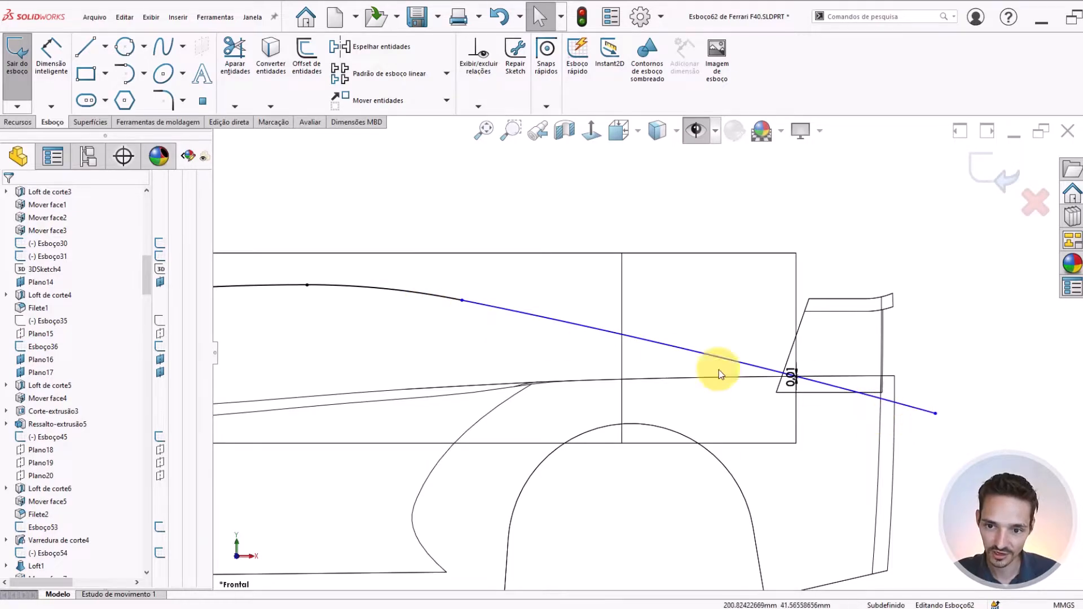
drag(463, 303, 374, 293)
key(ctrl+z)
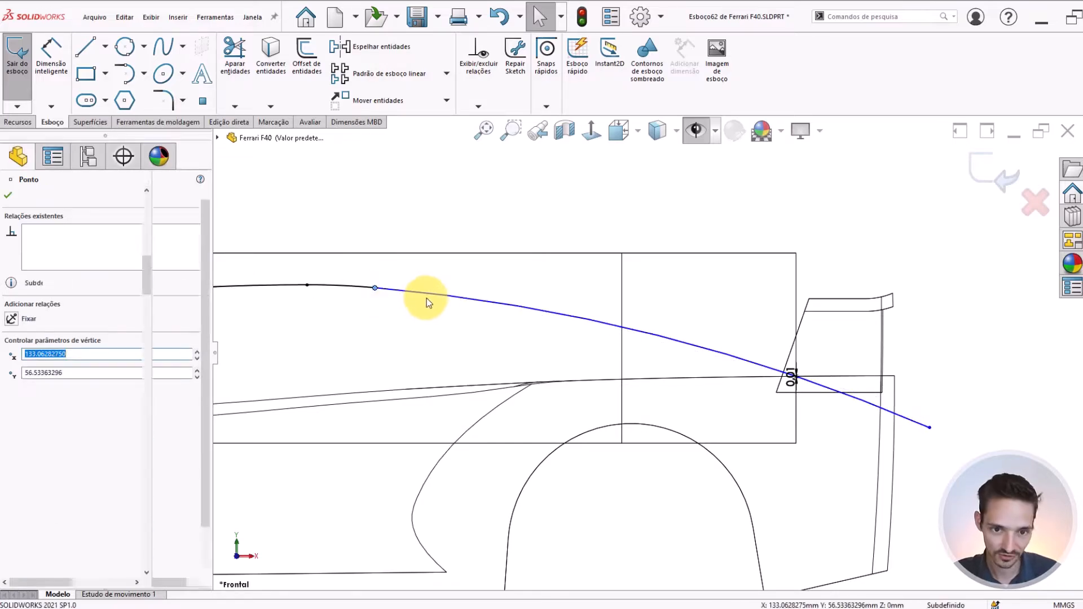
scroll(570, 304, up, 2)
scroll(860, 395, down, 1)
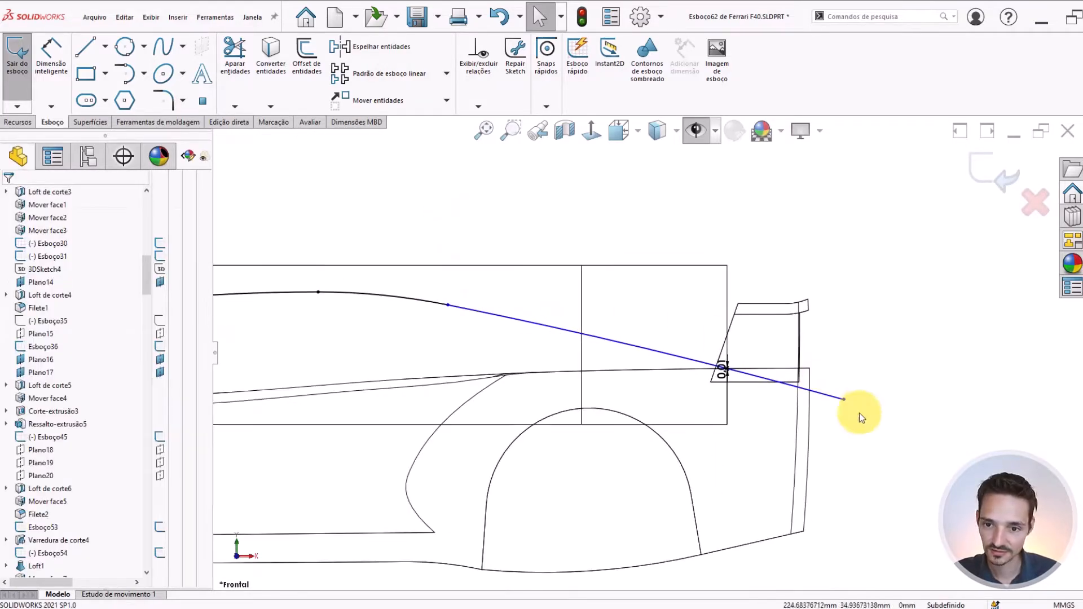
drag(844, 400, 835, 336)
drag(924, 366, 891, 430)
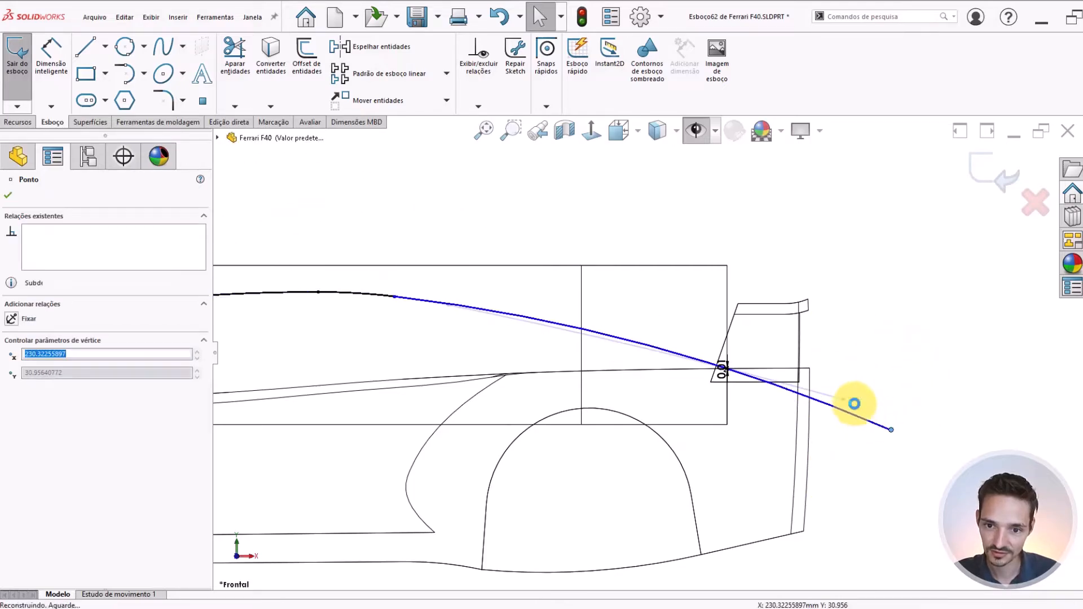
click(847, 335)
key(ctrl+z)
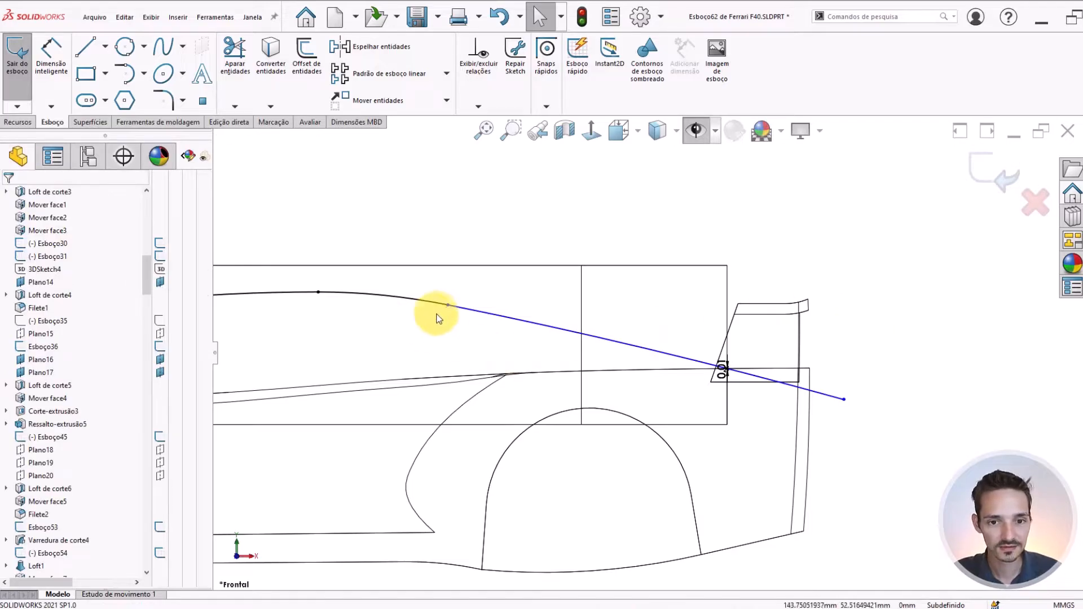
Set the vertical distance between the two points on the vertical edge to 0.5 mm
click(721, 376)
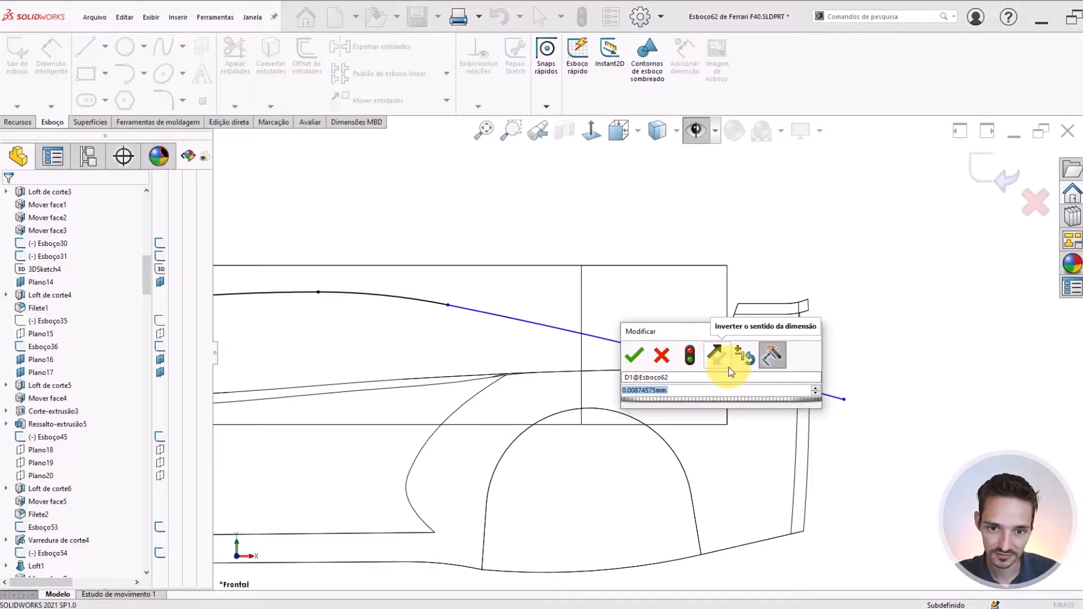
text(.5)
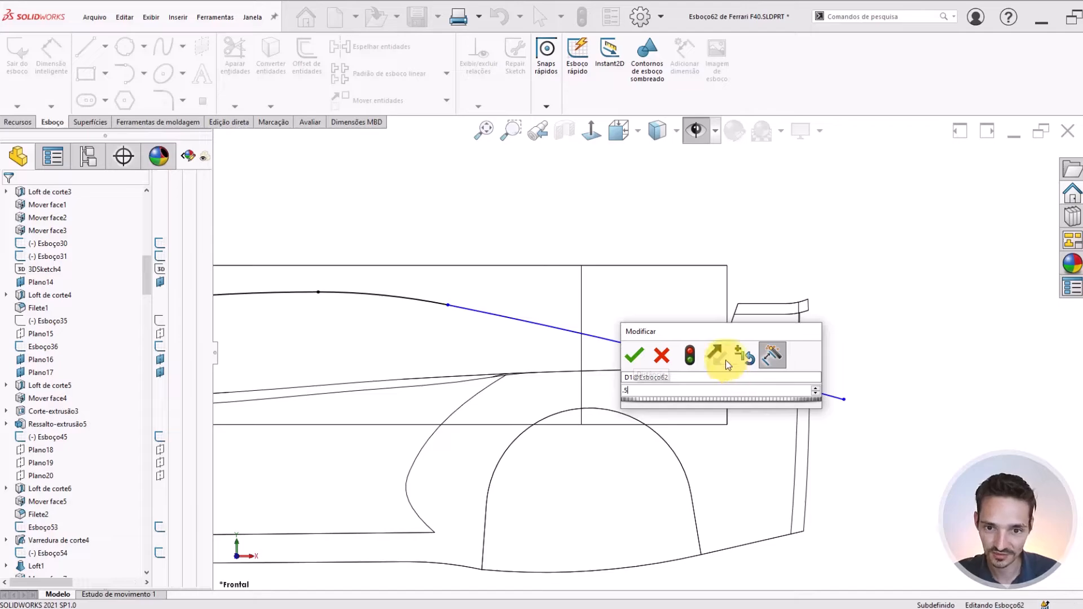
key(Return)
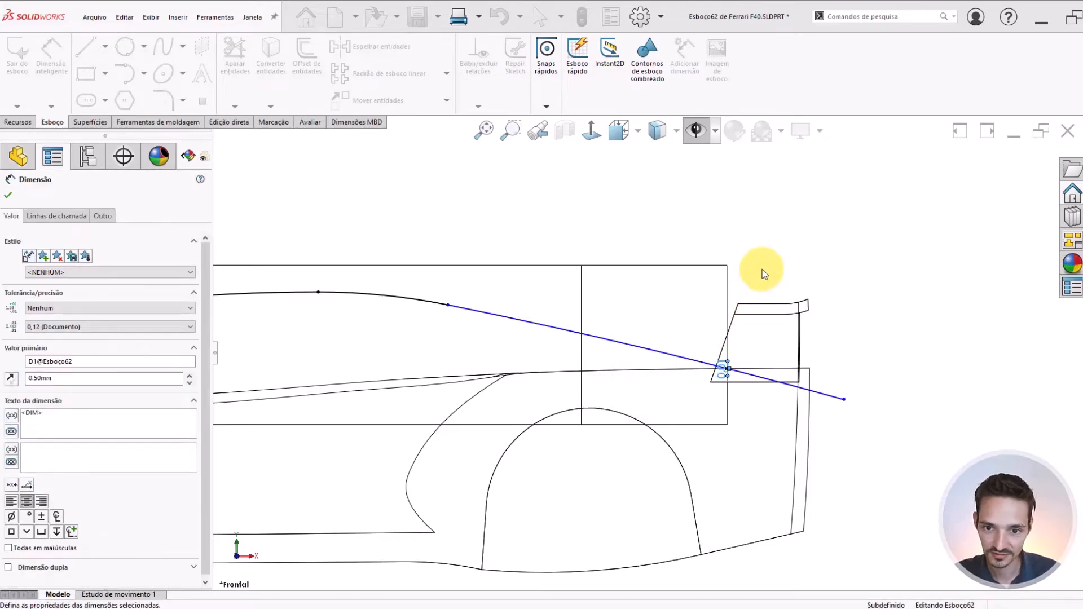
scroll(700, 341, up, 2)
click(744, 285)
Examine where the rear arc of the roof path crosses the vertical edge and the rear deck line
scroll(510, 363, down, 2)
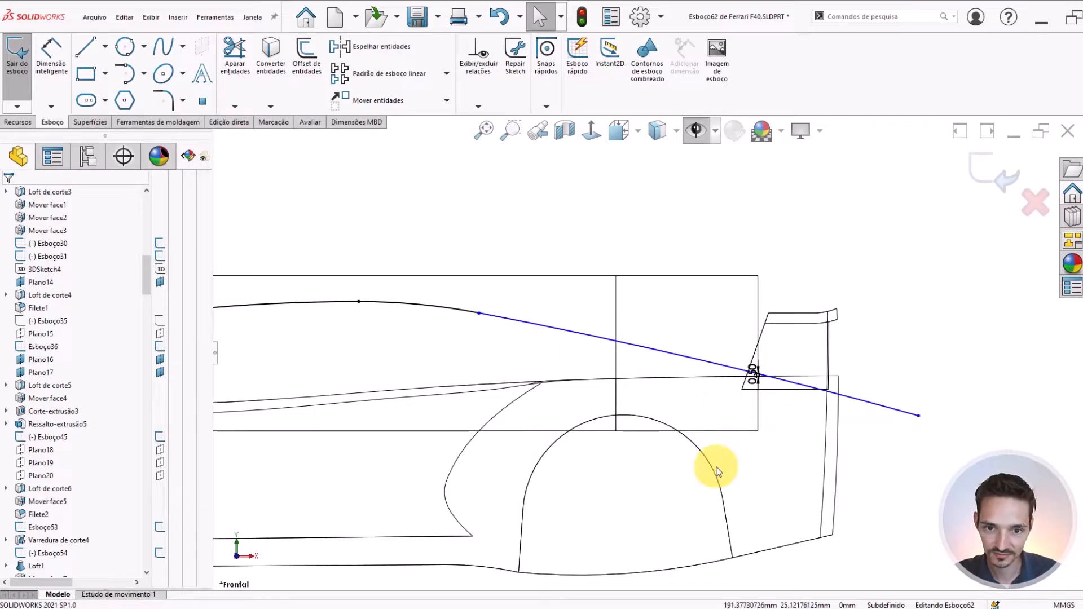
scroll(517, 343, up, 1)
scroll(742, 376, down, 4)
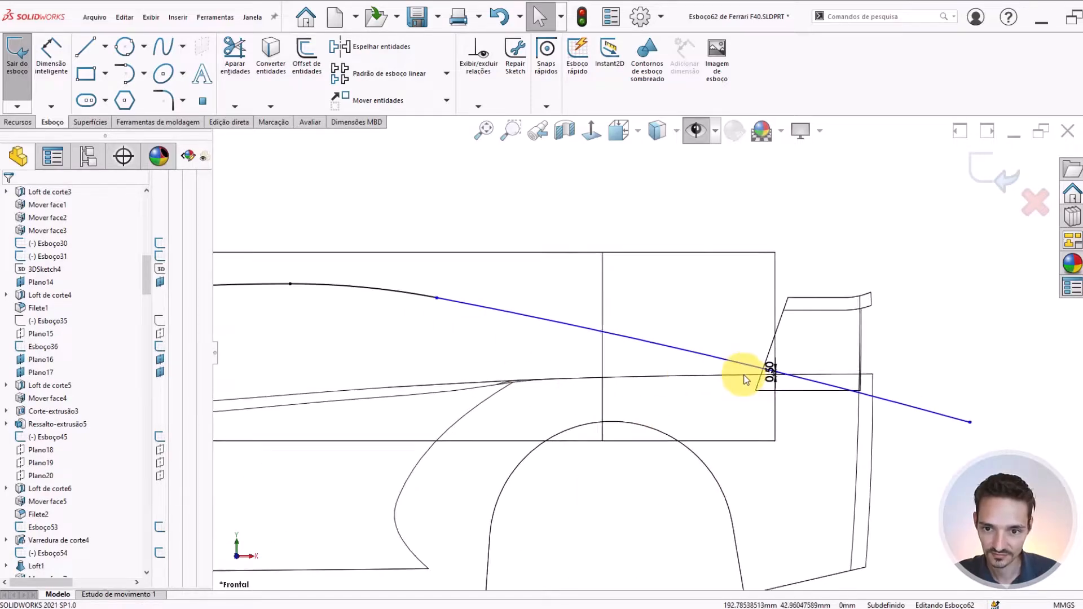
scroll(790, 372, down, 3)
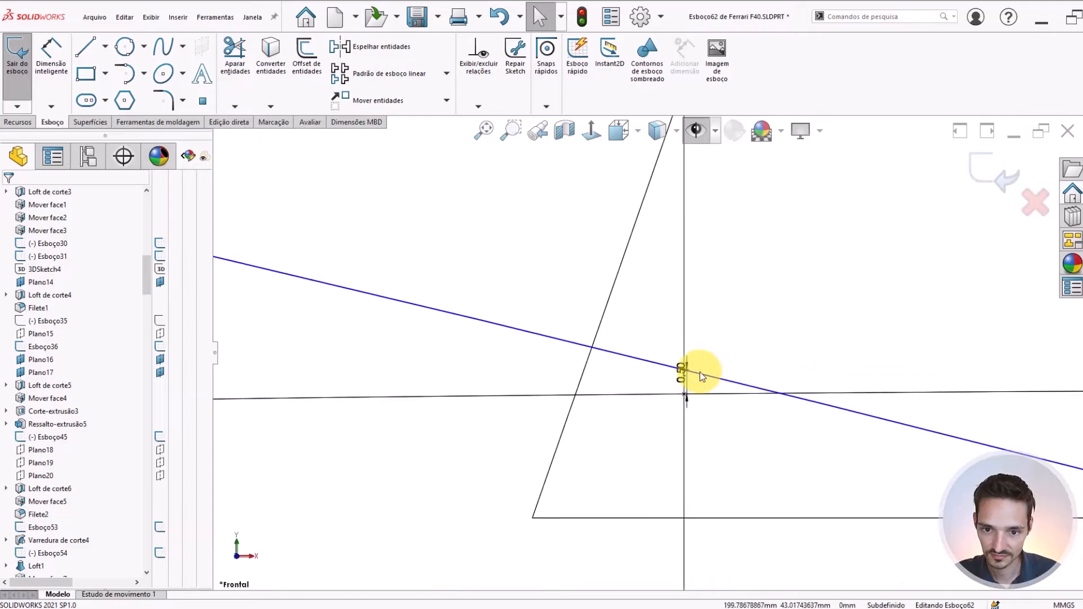
scroll(678, 384, down, 2)
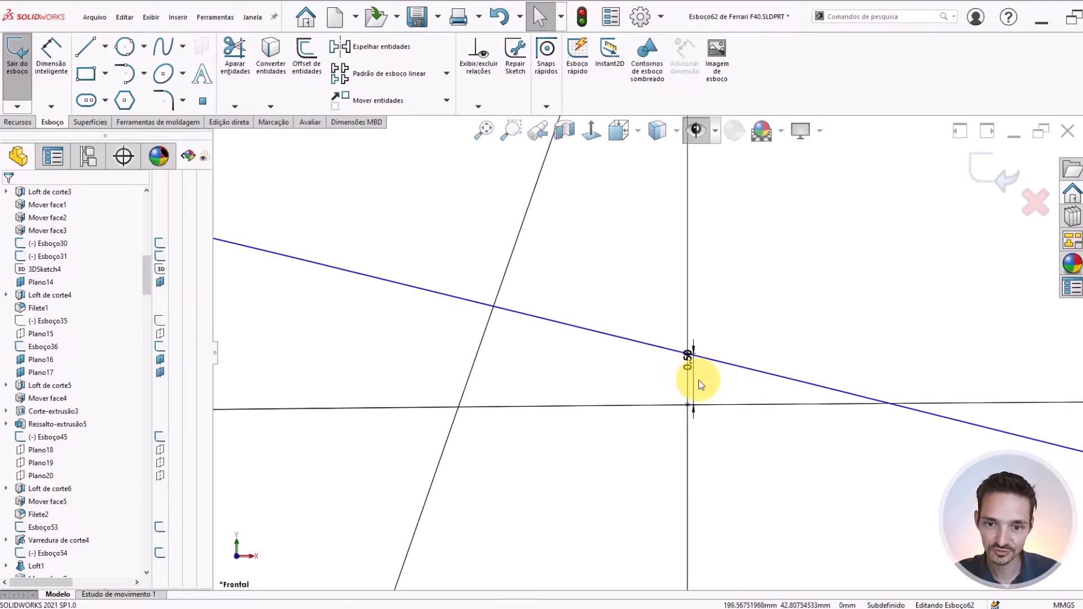
scroll(689, 365, up, 3)
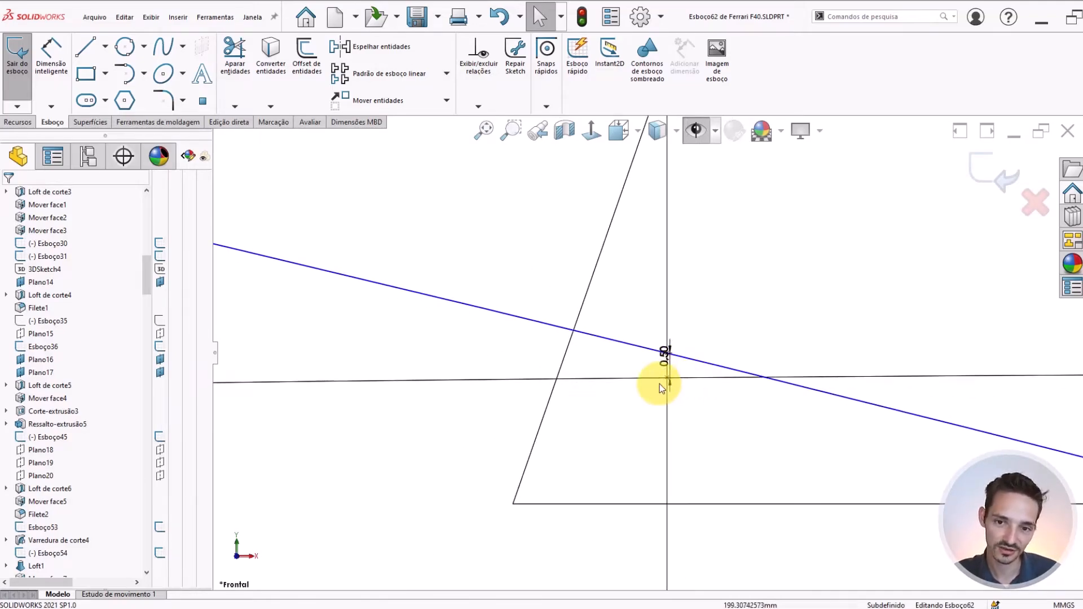
scroll(674, 366, up, 3)
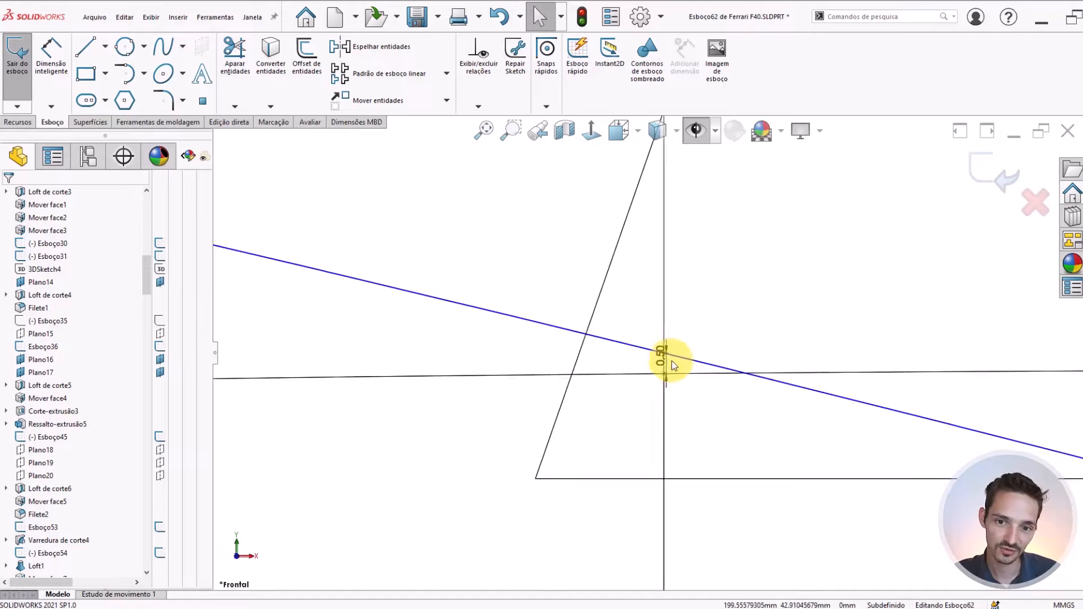
scroll(627, 341, down, 4)
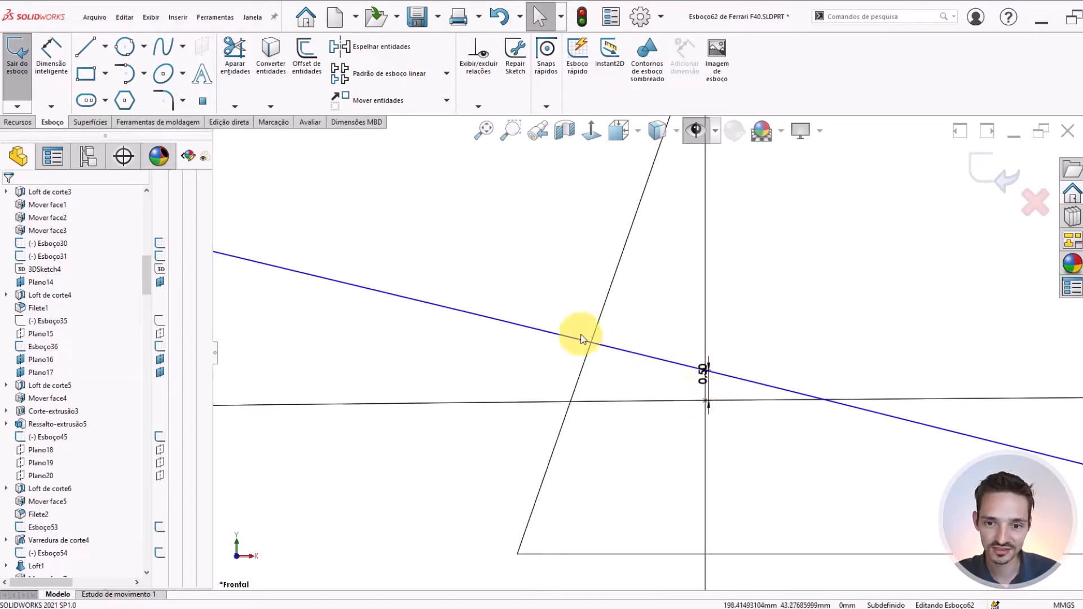
scroll(712, 401, up, 2)
scroll(710, 403, up, 1)
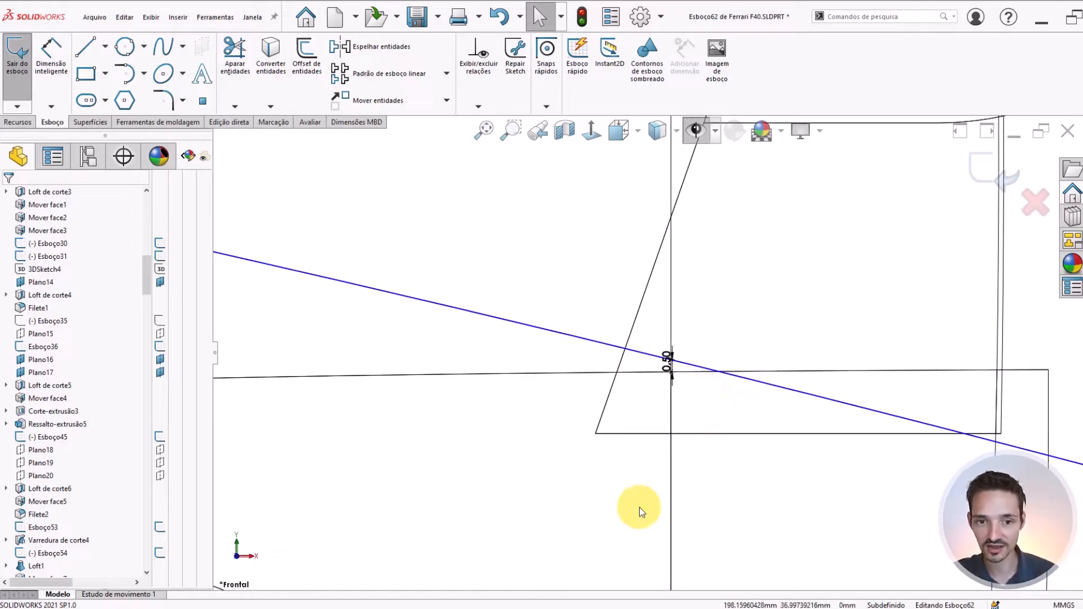
scroll(593, 418, up, 1)
scroll(462, 319, up, 3)
scroll(685, 367, down, 1)
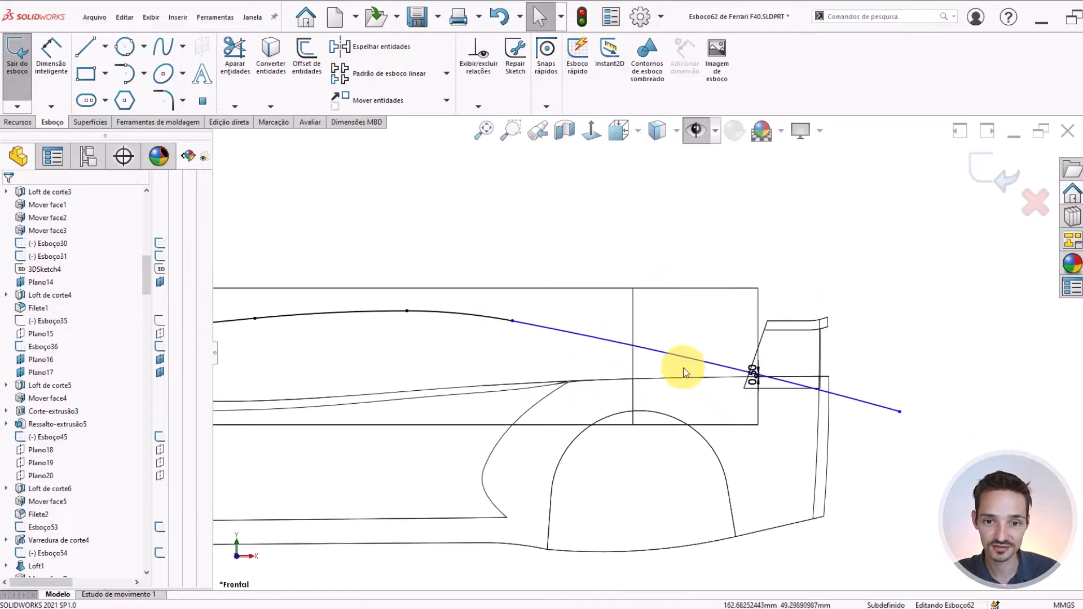
scroll(773, 415, down, 1)
scroll(837, 369, down, 1)
scroll(776, 399, up, 2)
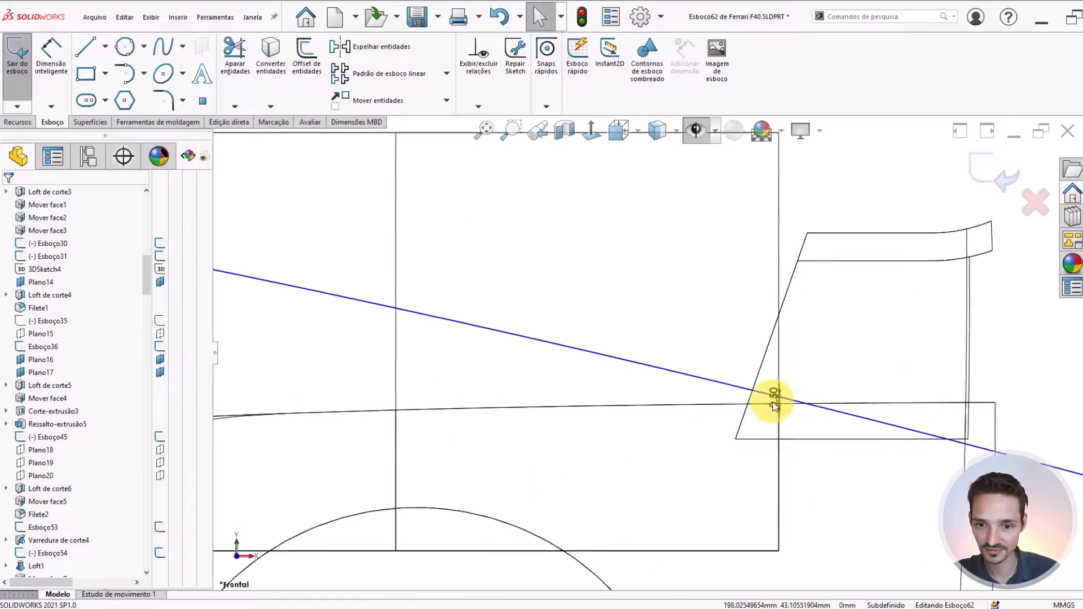
scroll(565, 375, up, 1)
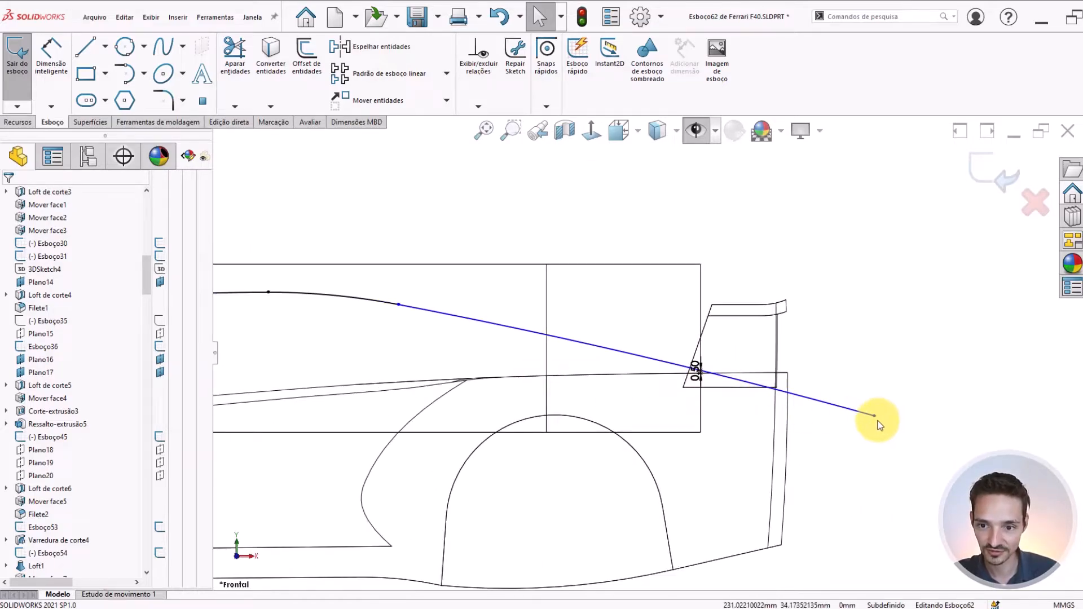
Try lowering the rear arc's free end to increase its curvature, and undo the change
mouse_move(874, 419)
mouse_down()
mouse_move(865, 435)
mouse_move(881, 394)
mouse_move(875, 432)
mouse_up()
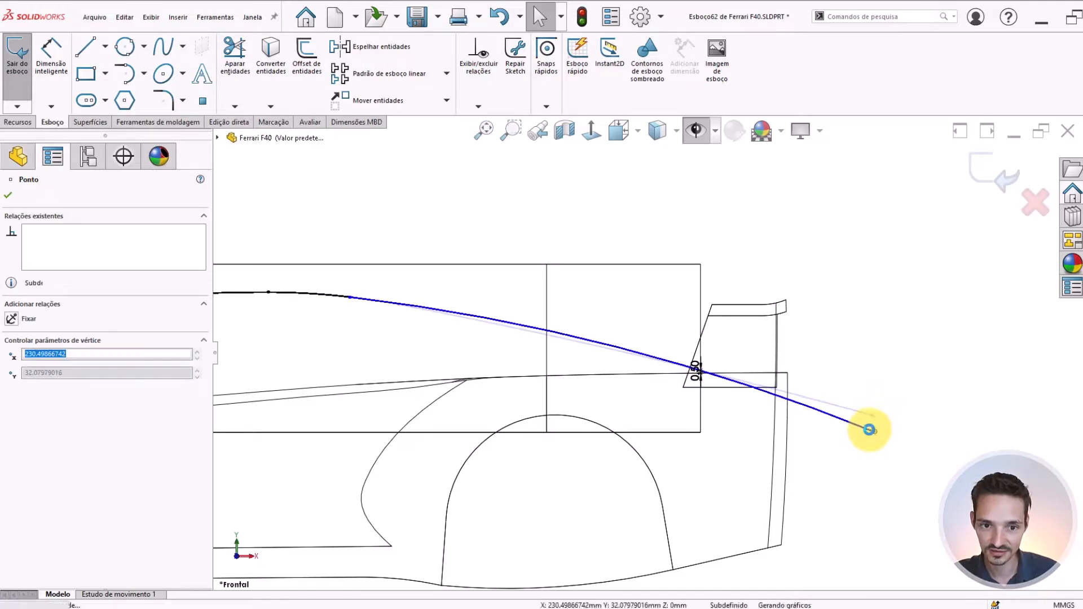
click(814, 313)
key(ctrl+z)
Exit the roof path sketch and display the car body shaded with edges
click(814, 314)
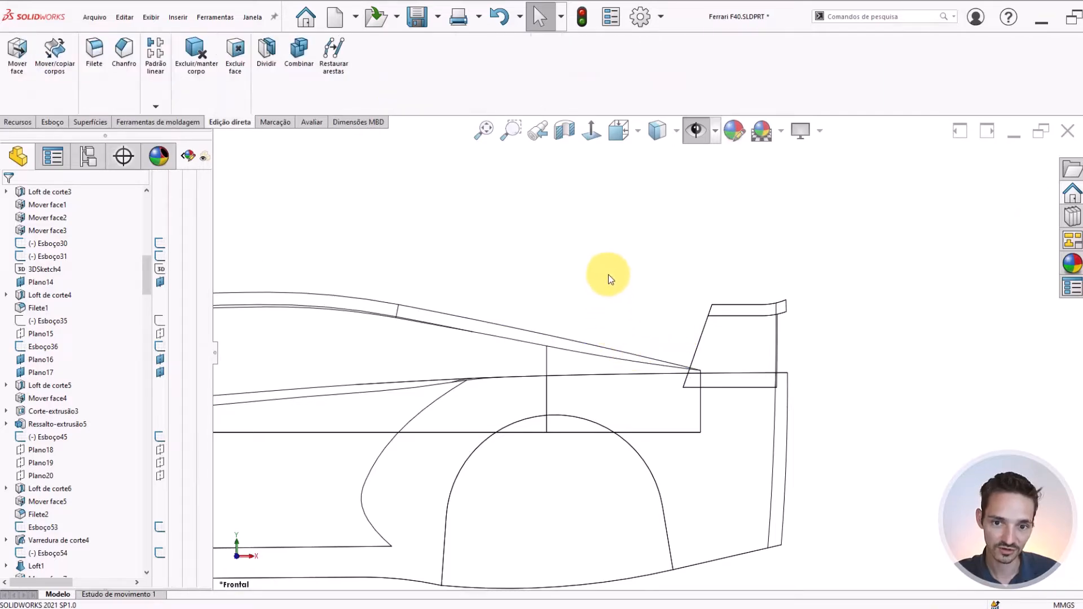
scroll(558, 260, up, 3)
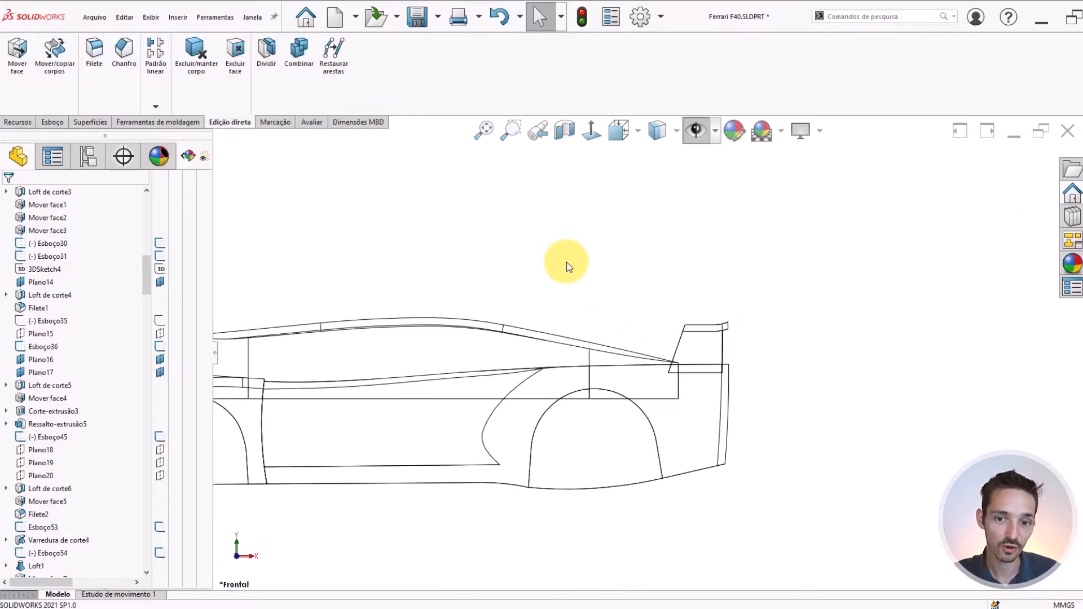
middle_drag(591, 293, 596, 327)
scroll(596, 327, up, 9)
scroll(597, 483, down, 6)
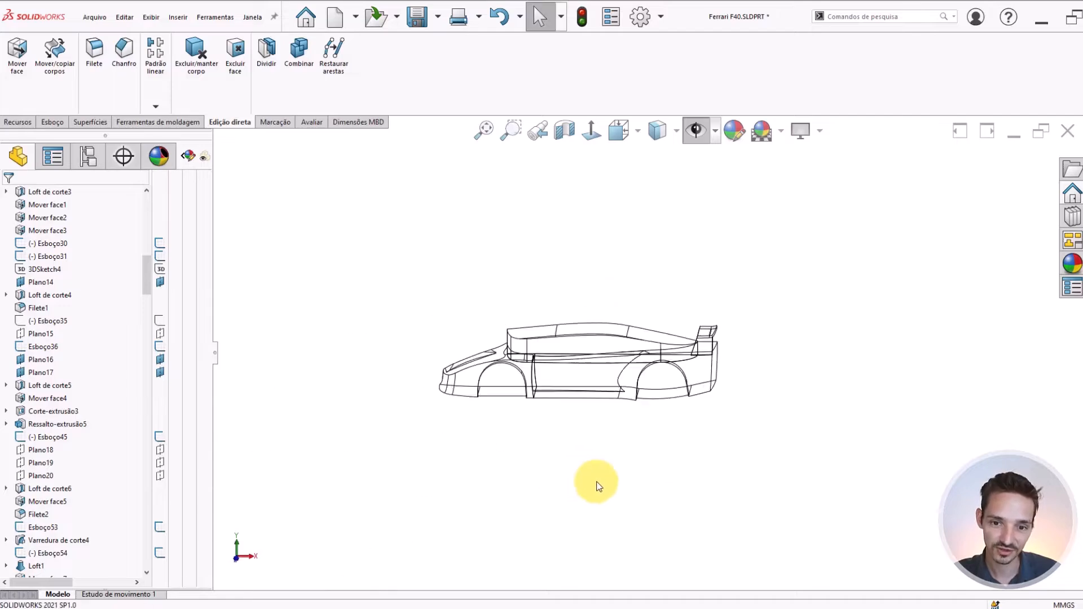
scroll(736, 265, down, 2)
middle_drag(725, 290, 675, 204)
click(658, 130)
click(655, 160)
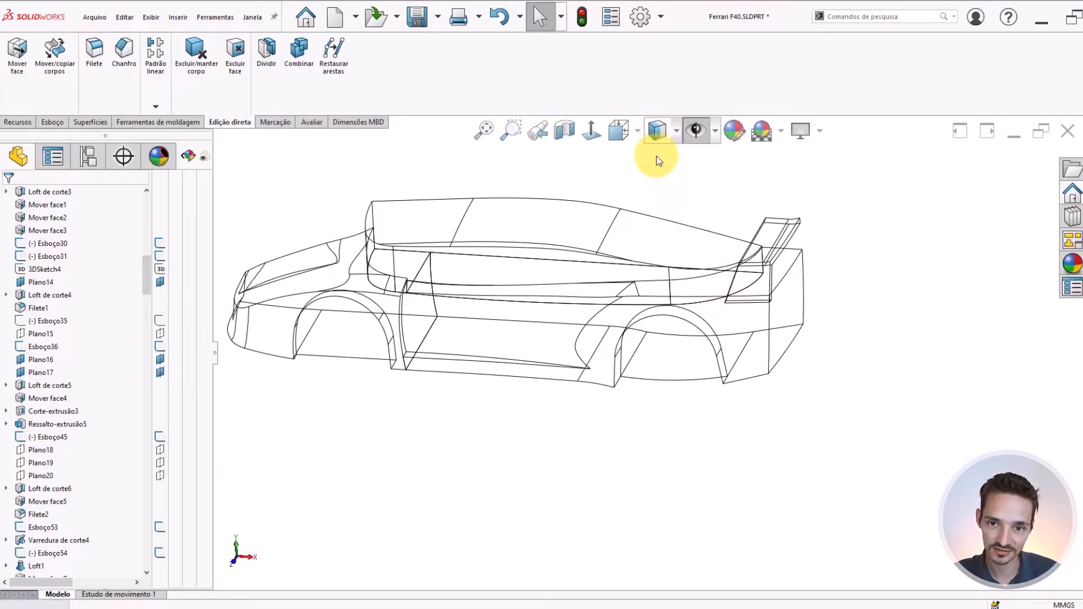
Examine the rear tip of the cabin roof and the Varredura de corte7 sweep cut that shapes it
scroll(734, 240, down, 4)
middle_drag(709, 286, 623, 229)
scroll(693, 274, down, 3)
scroll(710, 306, up, 3)
middle_drag(709, 306, 624, 242)
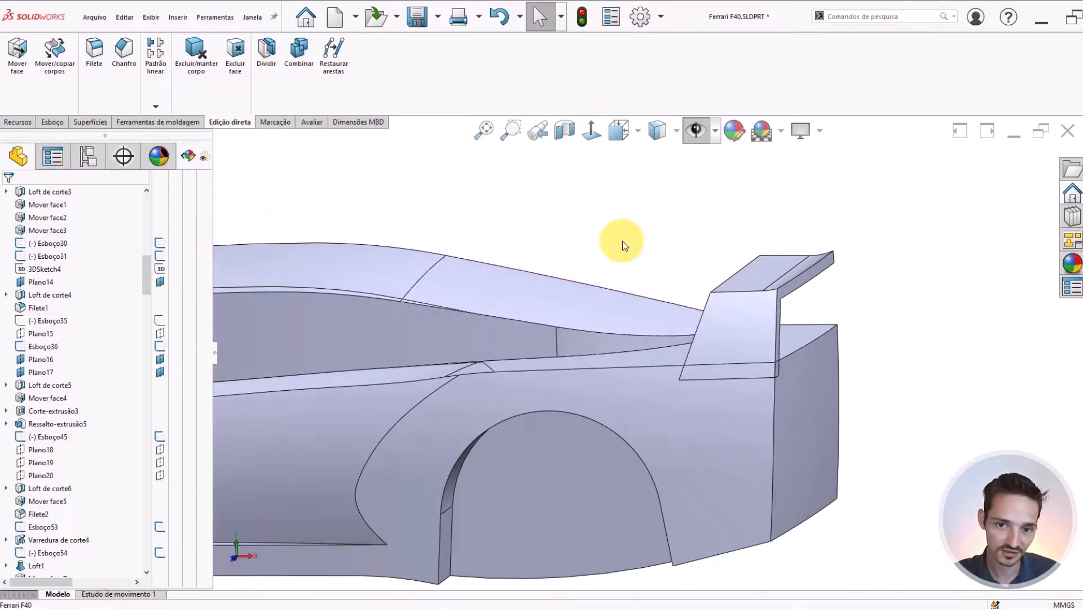
scroll(19, 416, down, 6)
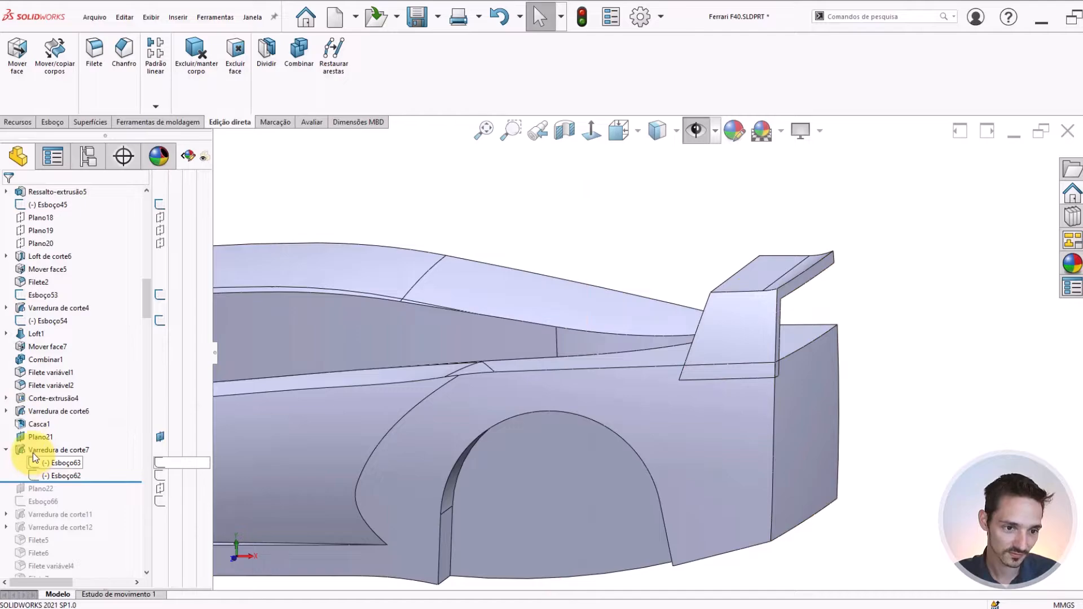
click(26, 450)
mouse_move(618, 329)
middle_down()
mouse_move(624, 322)
mouse_move(605, 332)
middle_up()
click(569, 248)
Roll the model history forward to just after the Filete7 fillet
scroll(46, 415, down, 3)
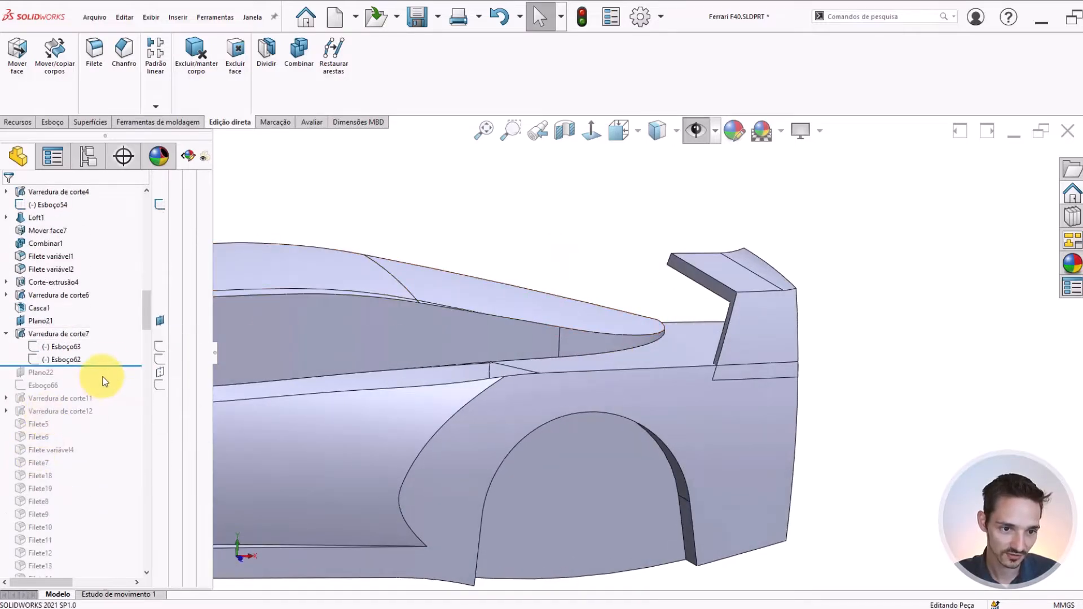
drag(111, 364, 116, 468)
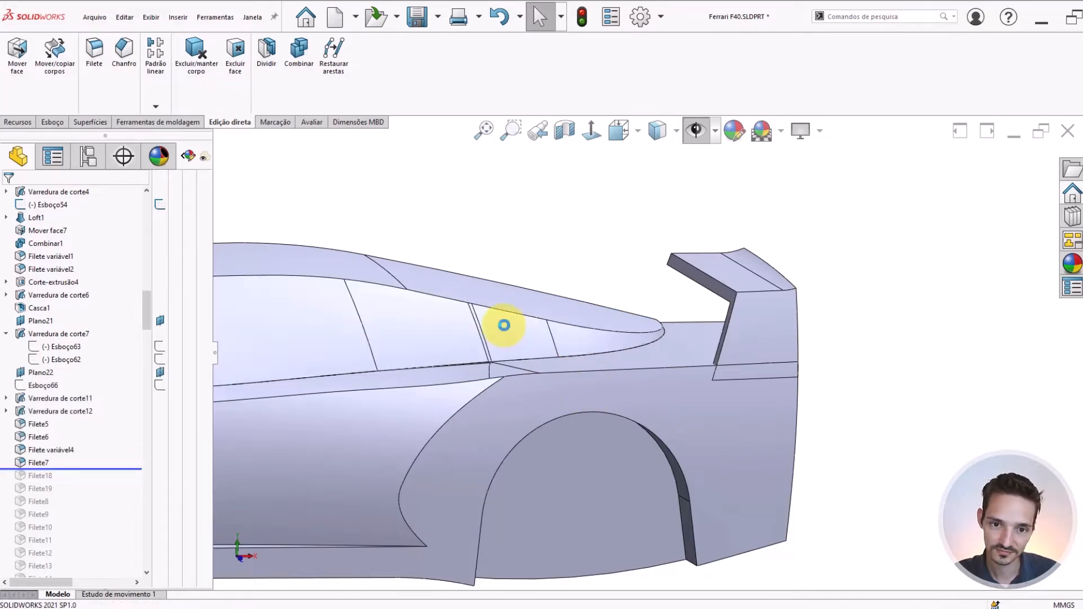
scroll(535, 338, up, 3)
scroll(551, 343, down, 3)
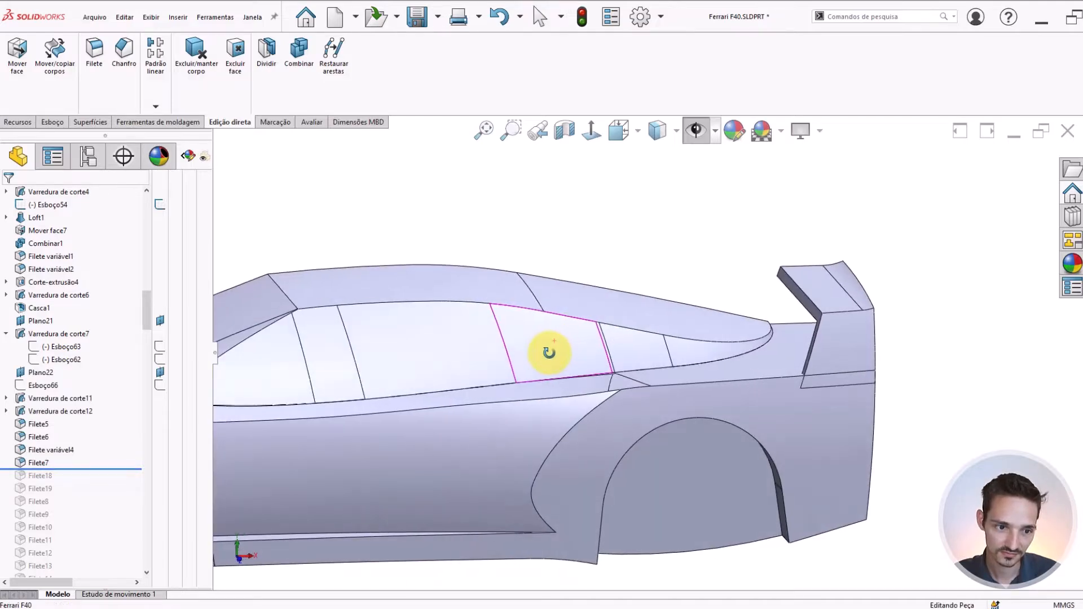
Isolate the cabin roof body shaped by the Varredura de corte7 cut
middle_drag(600, 370, 698, 251)
click(667, 309)
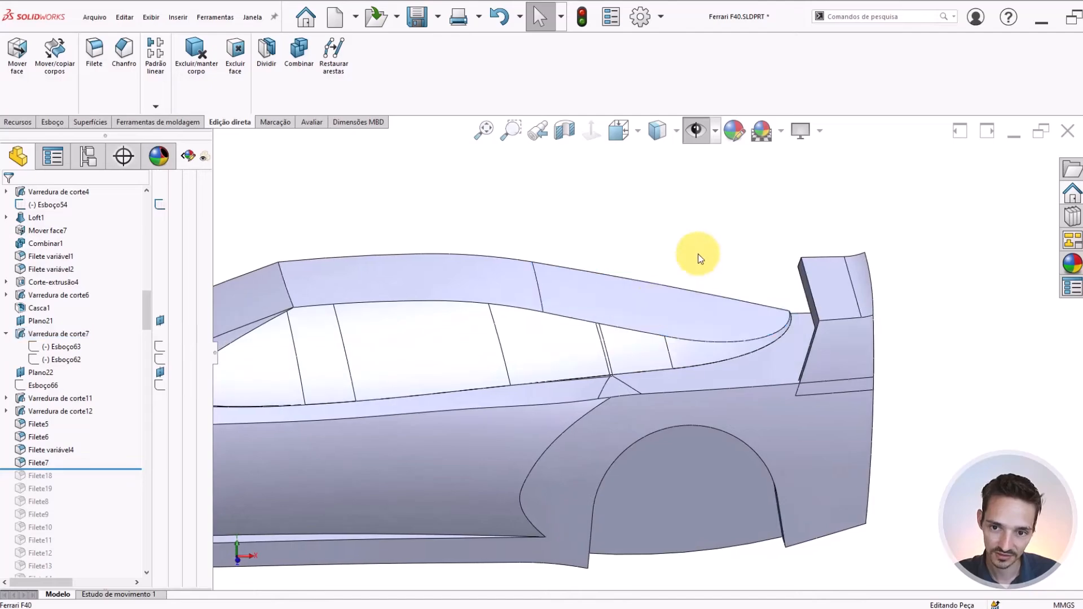
click(648, 307)
right_click(648, 307)
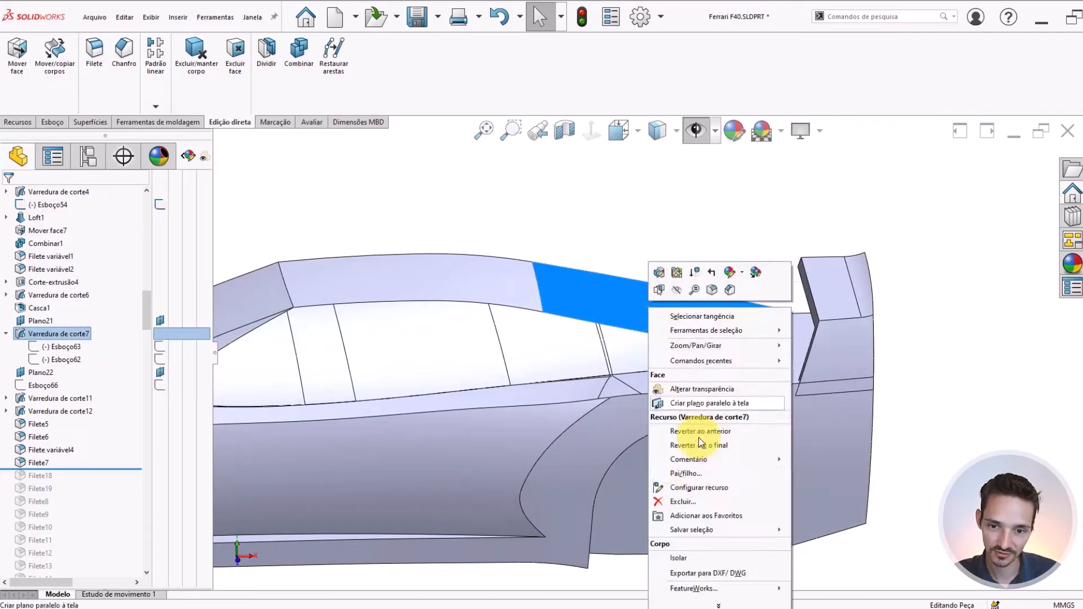
click(686, 561)
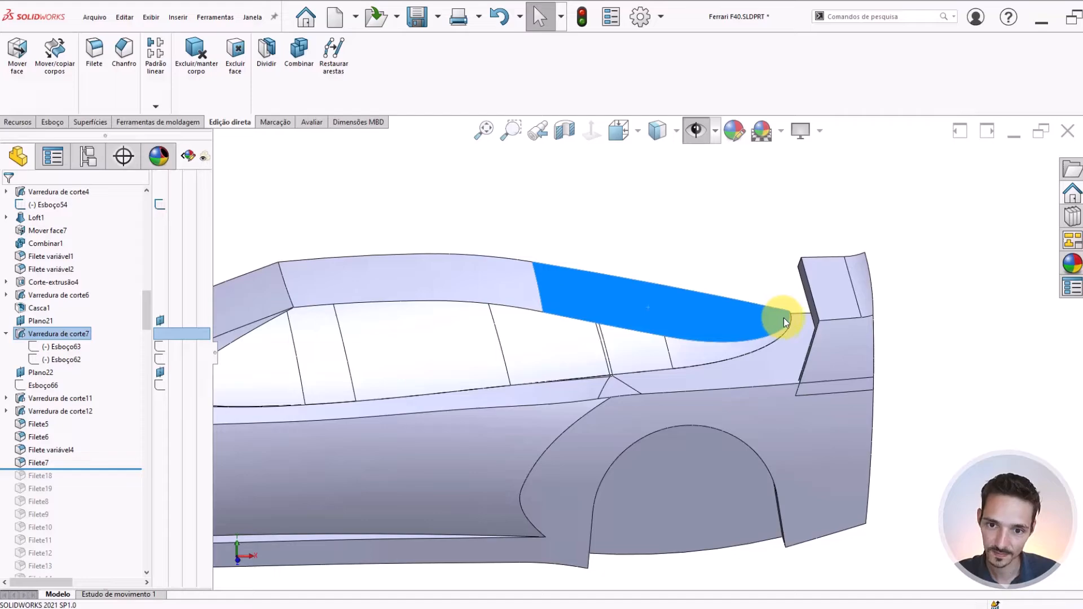
Examine the isolated cabin's rear tip and the tangent chain along its lower edge, and leave the isolated view
scroll(783, 321, down, 6)
middle_drag(770, 315, 738, 266)
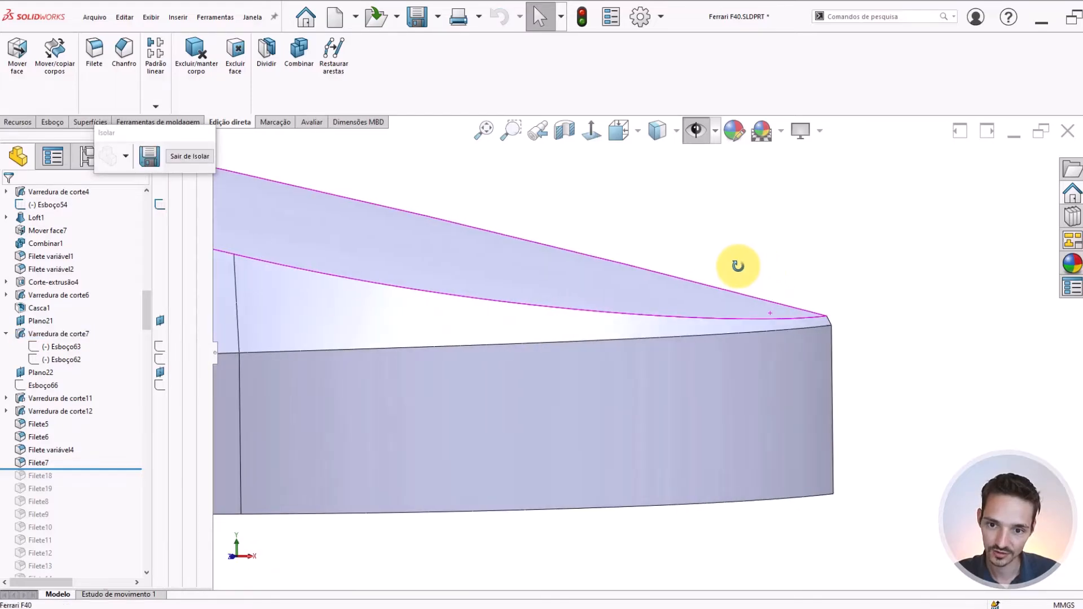
click(721, 336)
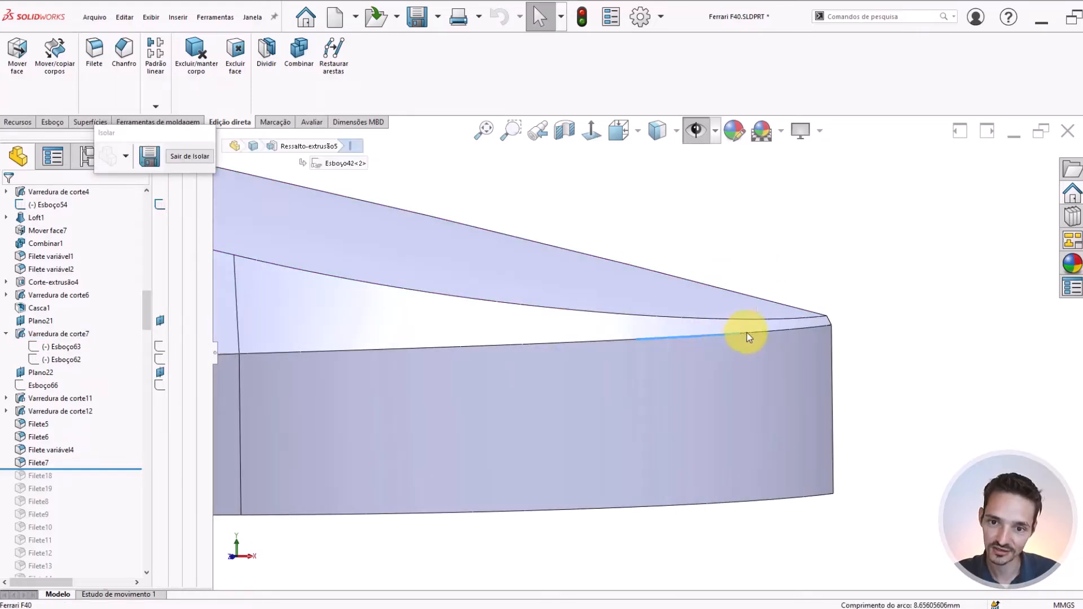
right_click(770, 331)
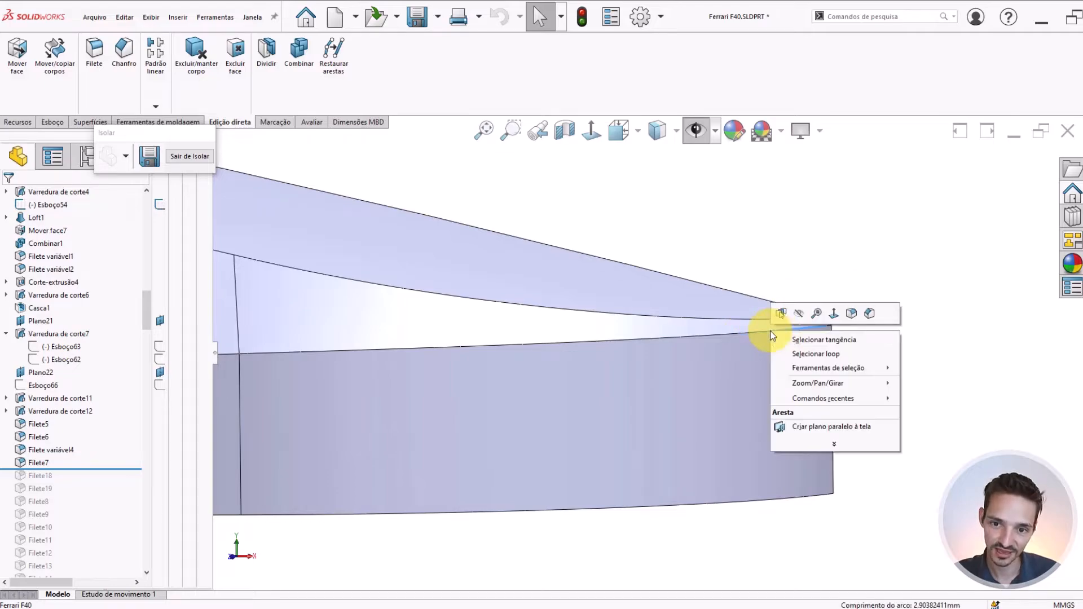
click(783, 338)
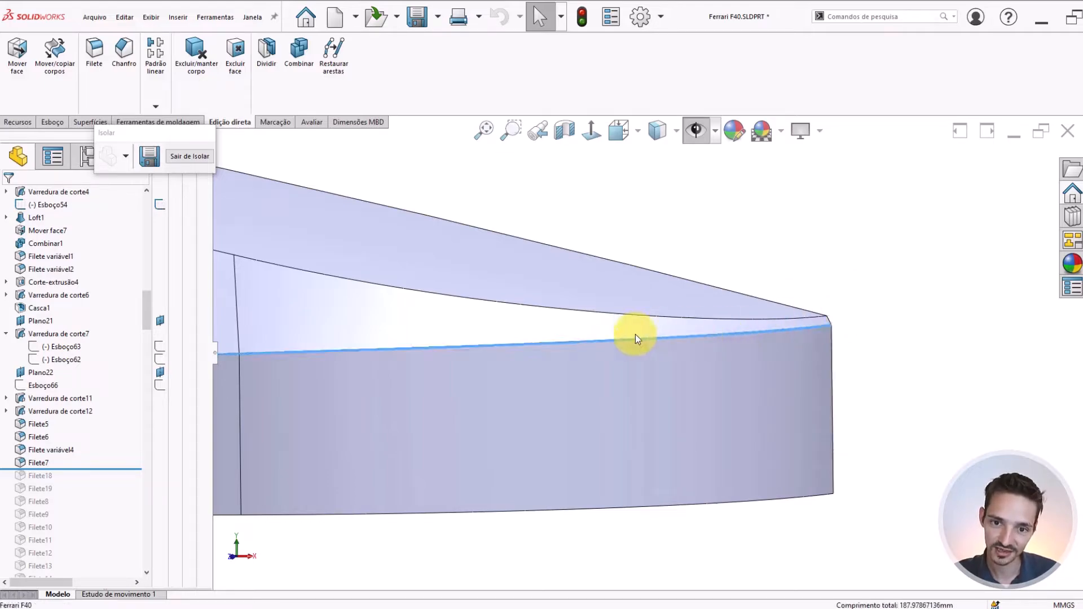
middle_drag(758, 330, 550, 367)
scroll(78, 436, down, 3)
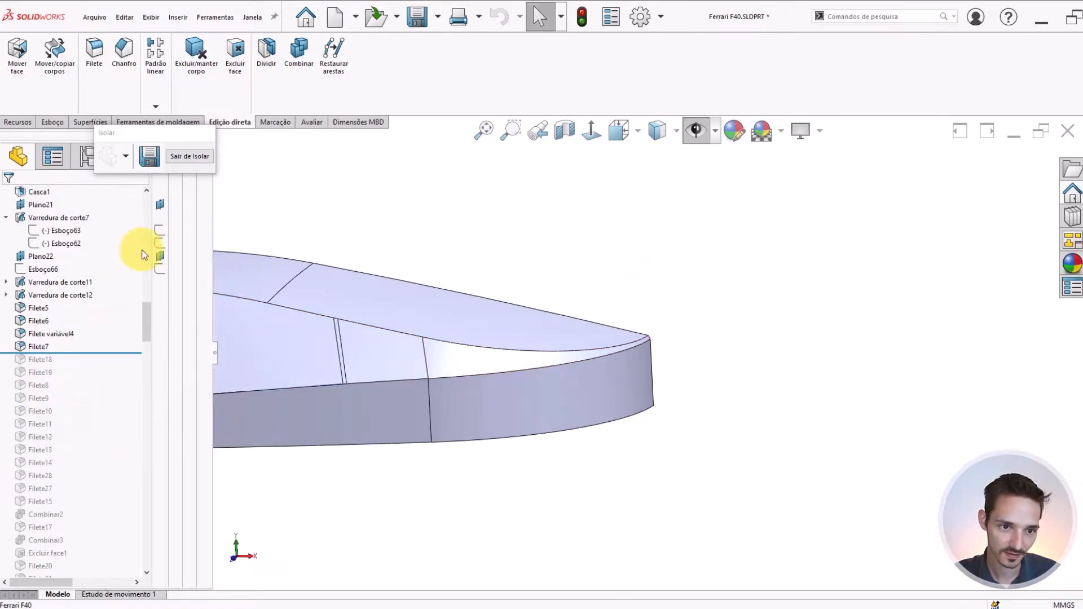
click(180, 157)
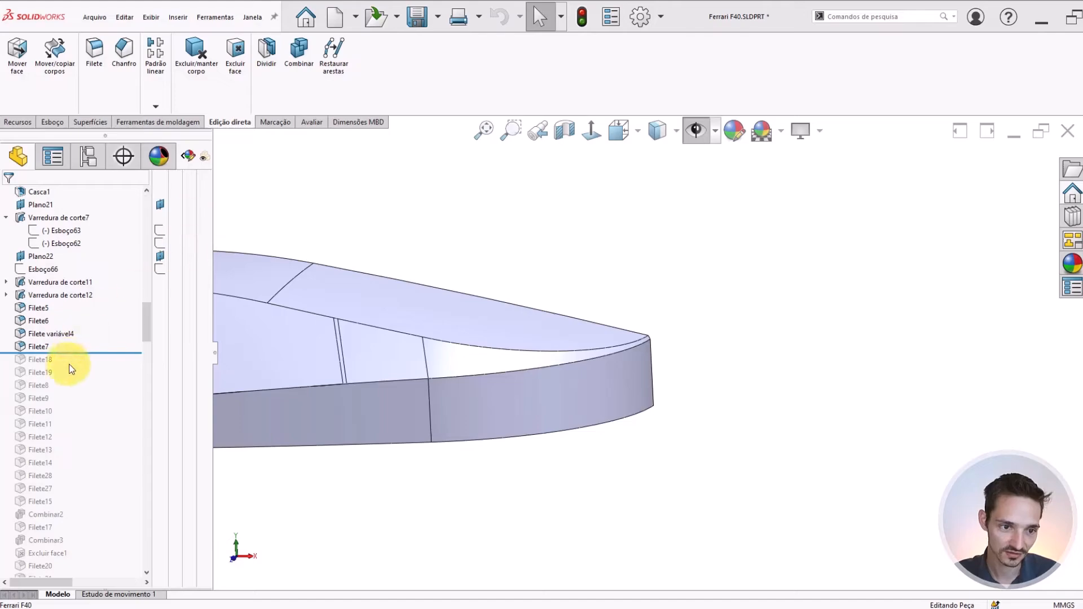
Roll the model history forward in stages to just after the Filete variável5 fillet
scroll(412, 334, up, 5)
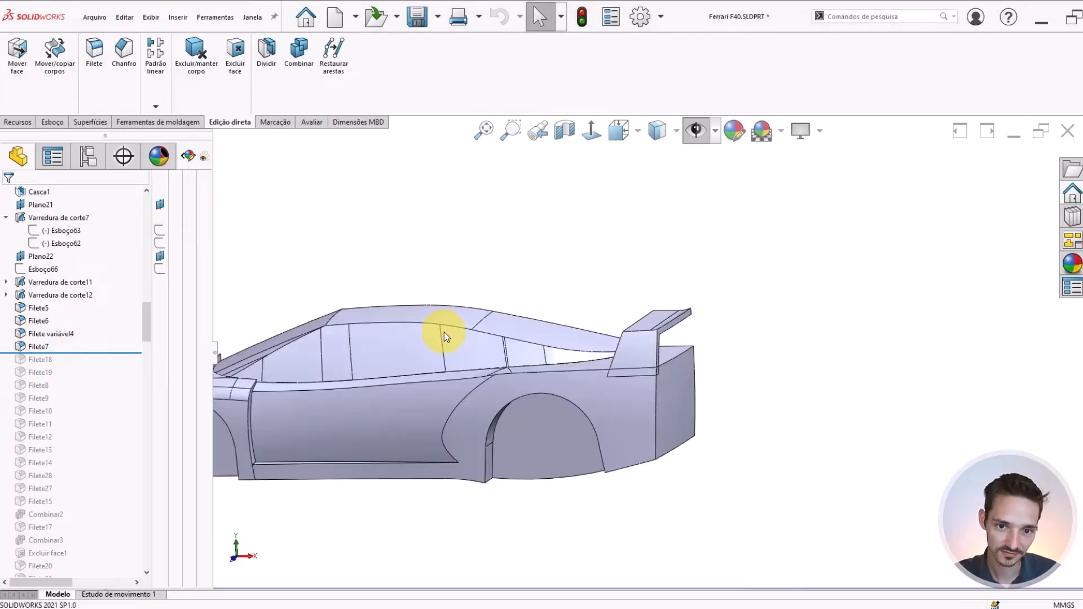
scroll(444, 331, down, 5)
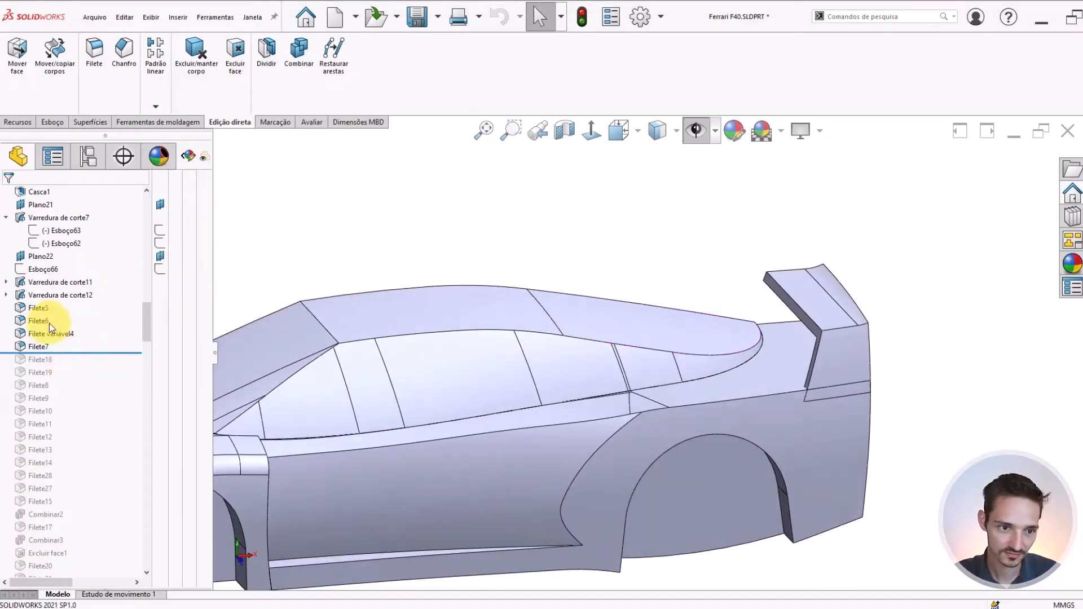
drag(90, 351, 82, 391)
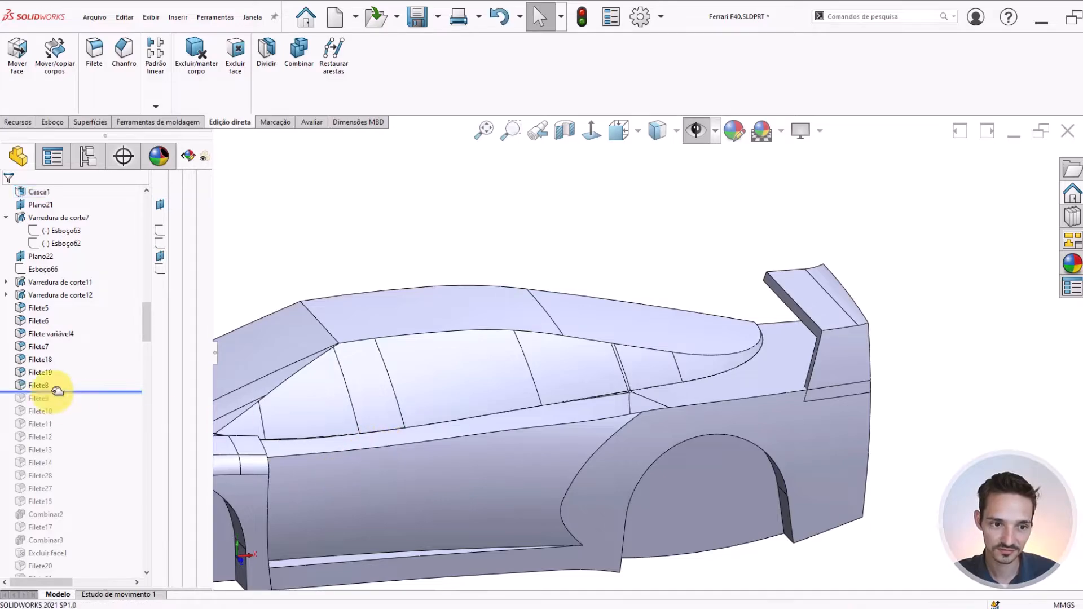
drag(68, 391, 77, 456)
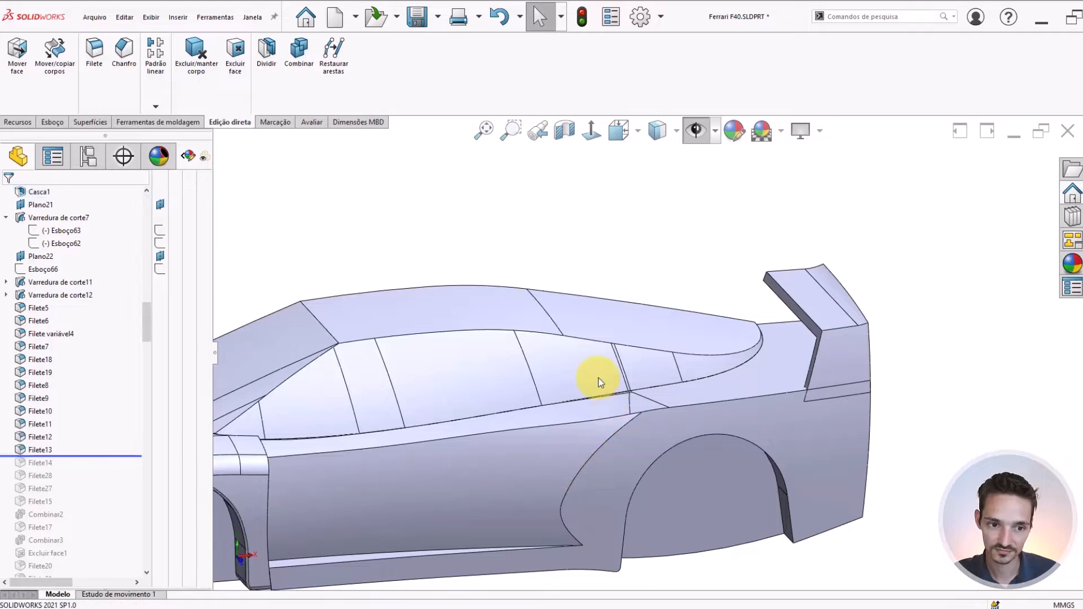
scroll(57, 476, down, 4)
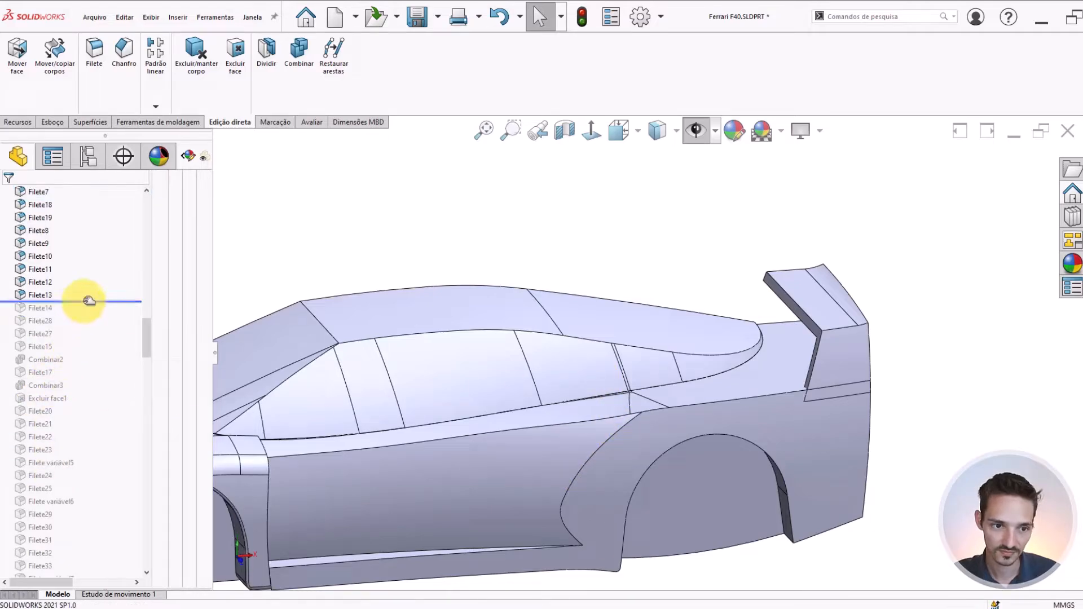
drag(88, 300, 87, 466)
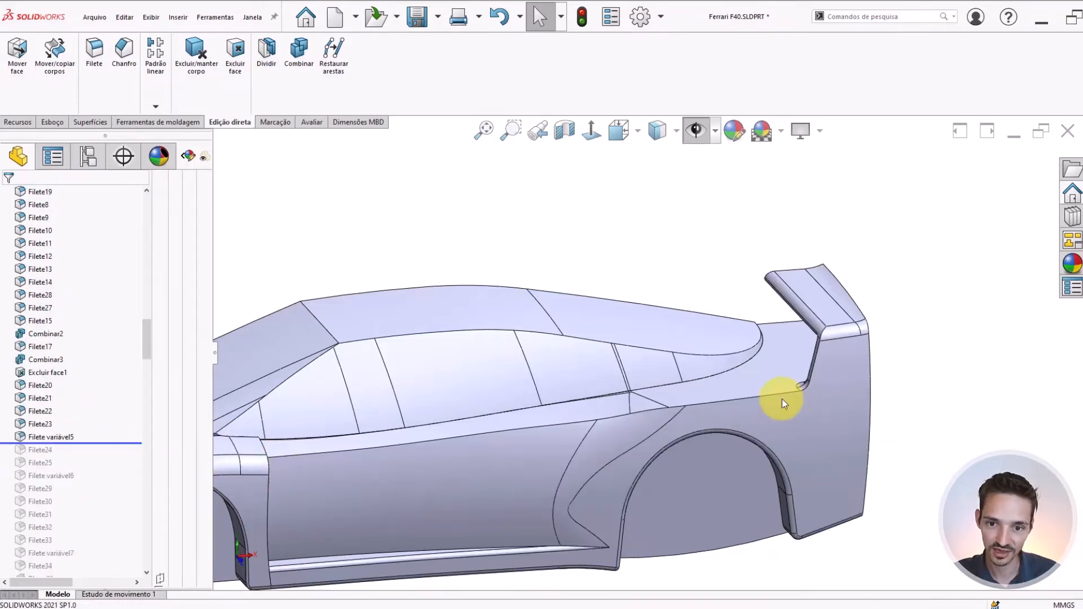
Roll the model history forward to just after the Esboço73 sketch
scroll(649, 361, up, 3)
scroll(577, 244, up, 1)
scroll(32, 374, down, 3)
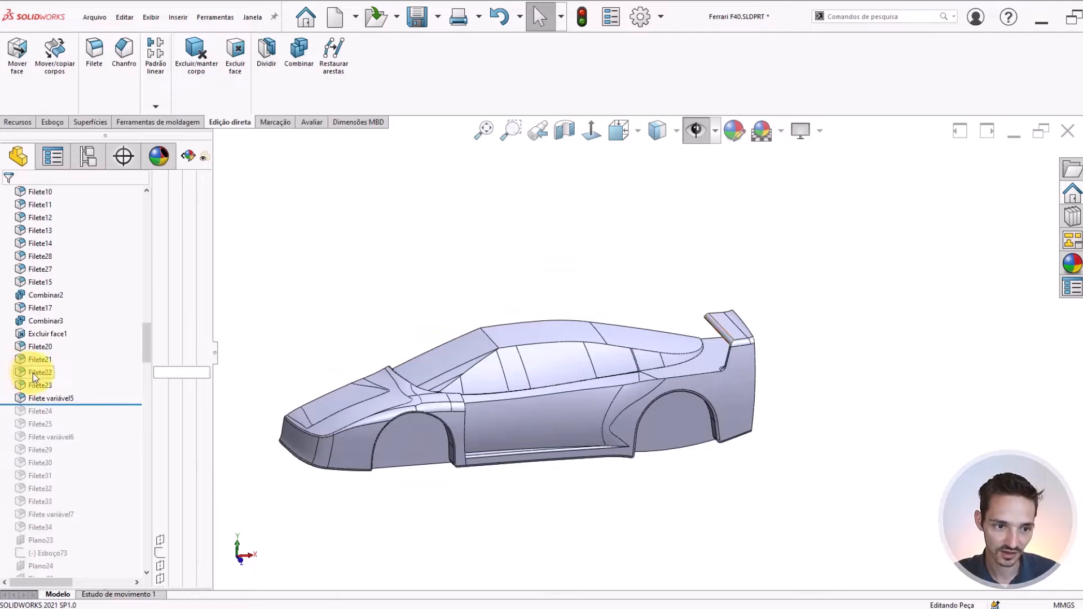
drag(115, 333, 97, 484)
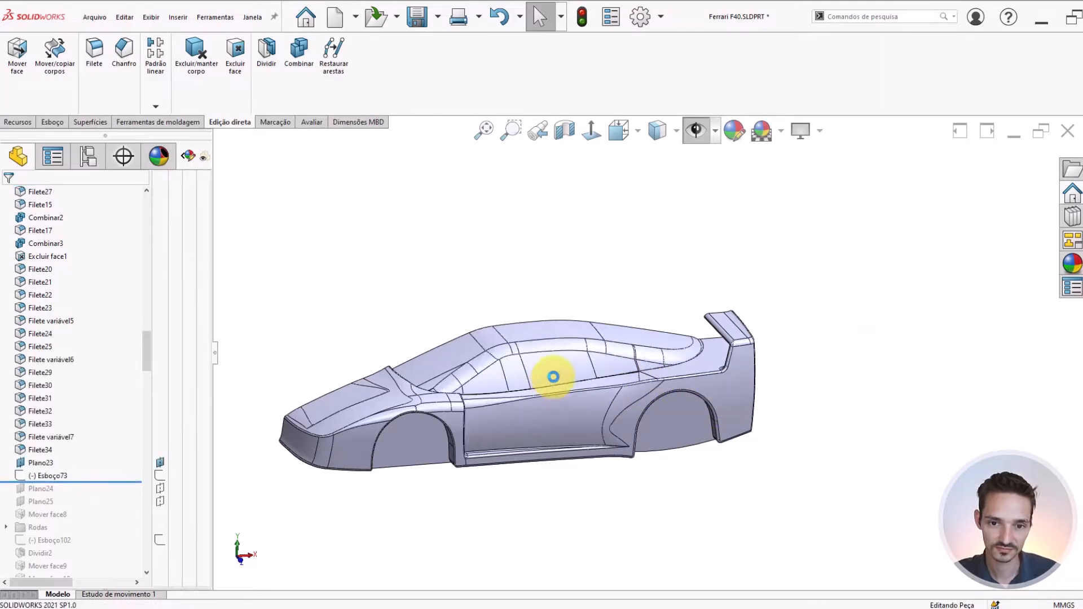
Examine the fillet along the roof's side edge, especially how it ends at the cabin's rear tip
scroll(624, 360, up, 3)
click(634, 344)
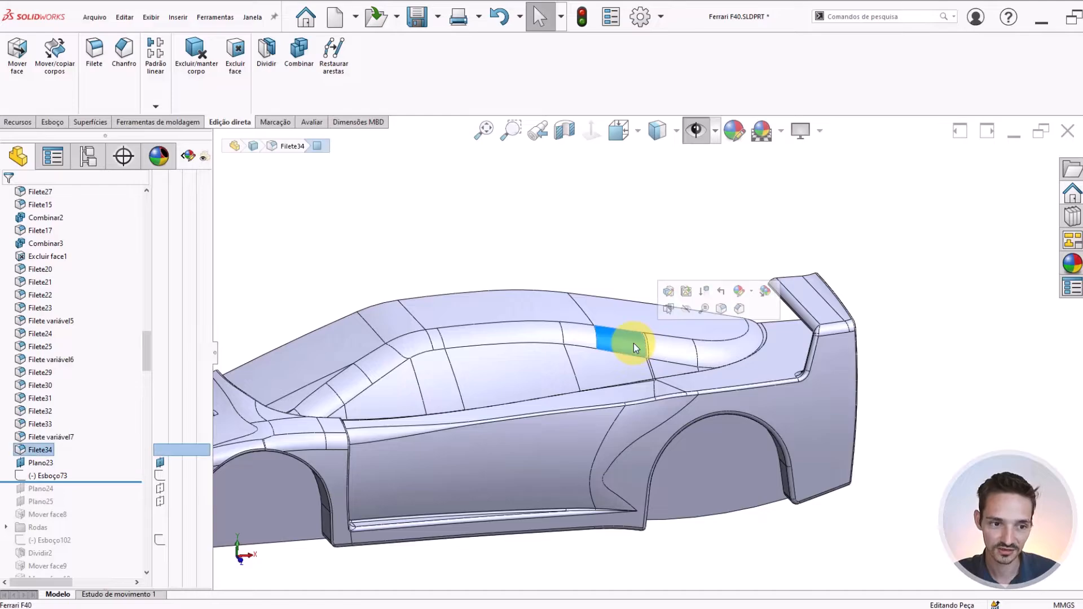
scroll(634, 343, up, 4)
scroll(790, 327, up, 3)
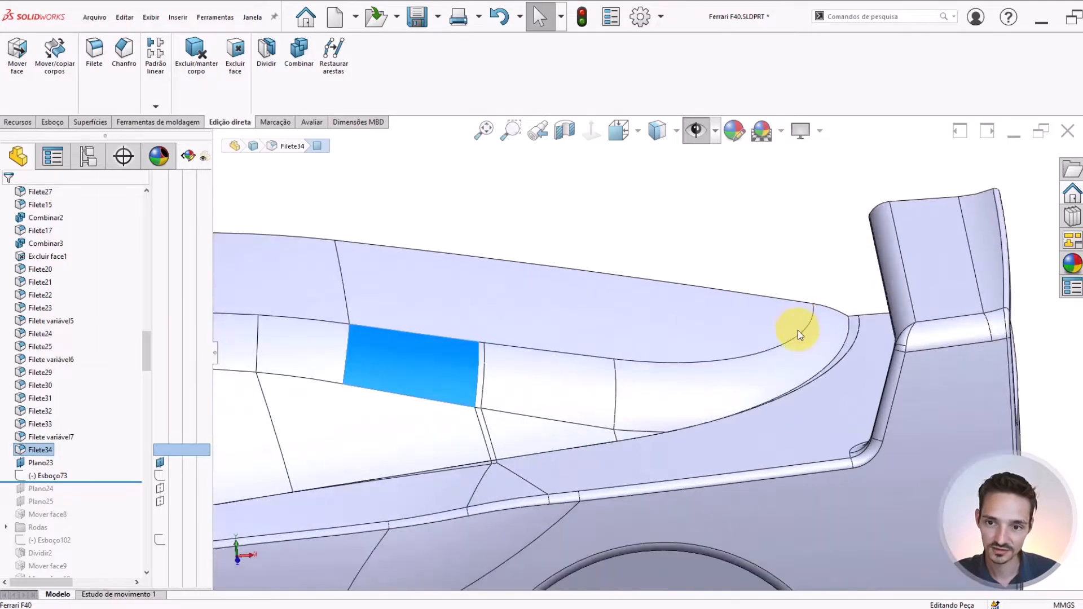
scroll(787, 311, up, 3)
scroll(807, 326, down, 1)
scroll(807, 328, down, 4)
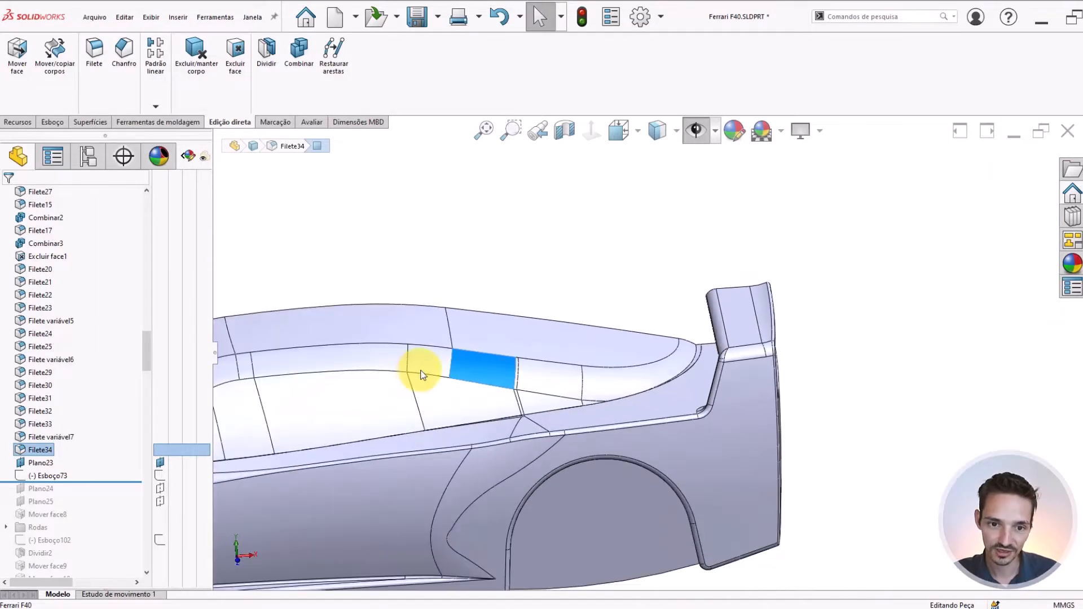
scroll(425, 370, up, 2)
Identify Filete34 as the roof-edge fillet and roll the model history back to just before it
click(40, 450)
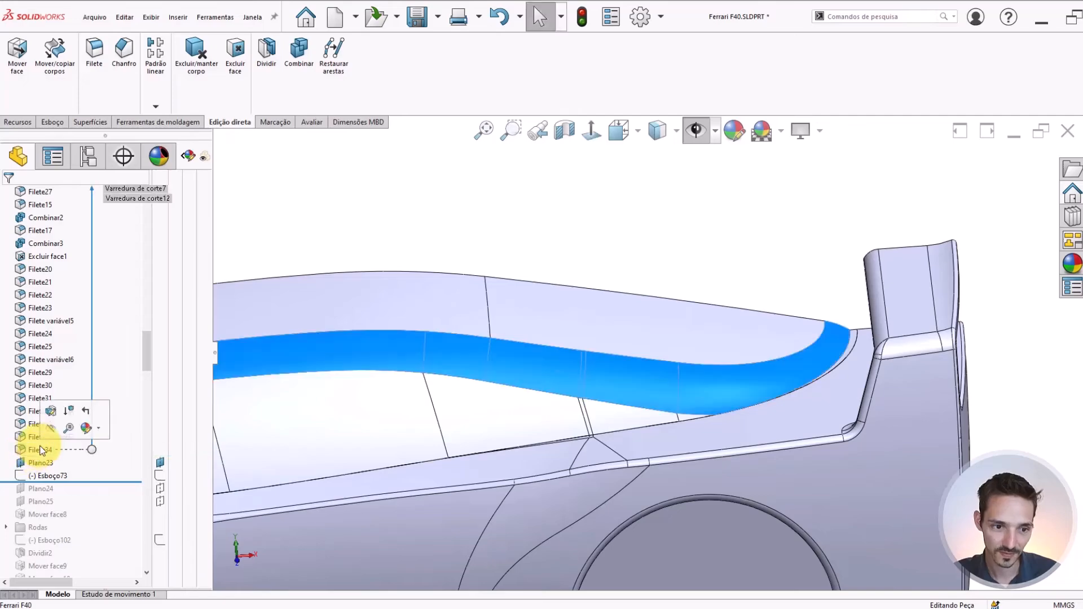
click(36, 462)
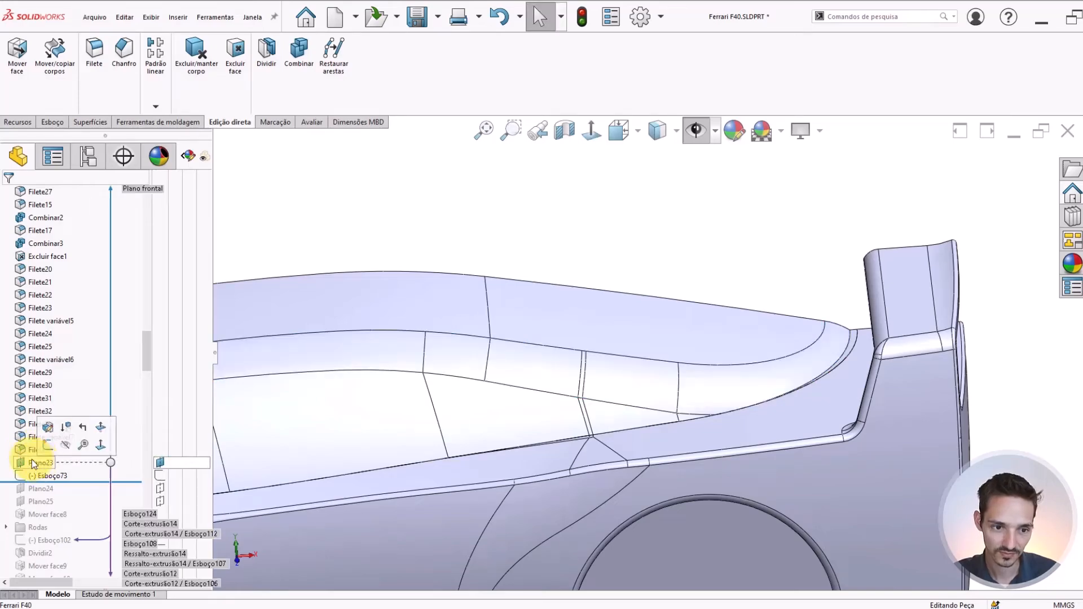
click(27, 451)
scroll(432, 419, up, 3)
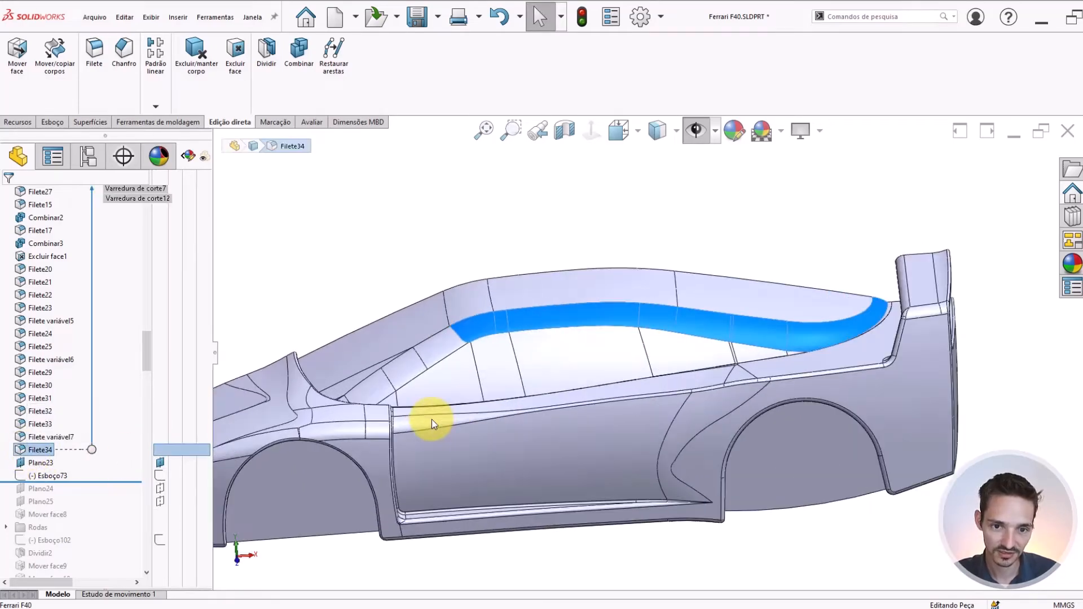
click(27, 452)
click(29, 451)
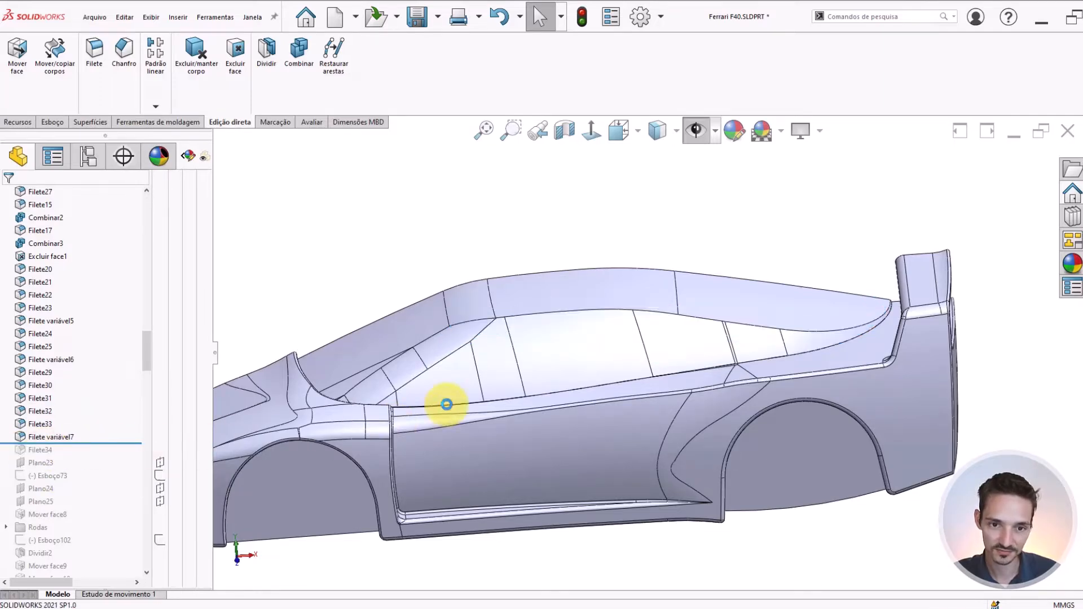
Examine the unfilleted roof edge and the cabin's rear tip near the spoiler from several angles
scroll(700, 330, down, 2)
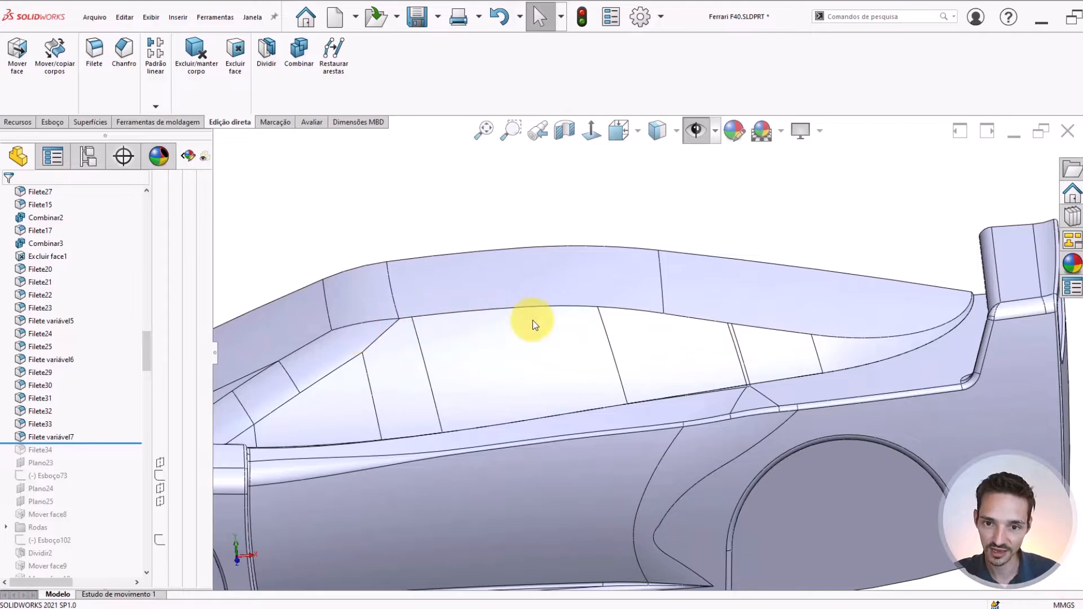
scroll(798, 333, up, 2)
scroll(907, 295, down, 5)
scroll(801, 337, down, 3)
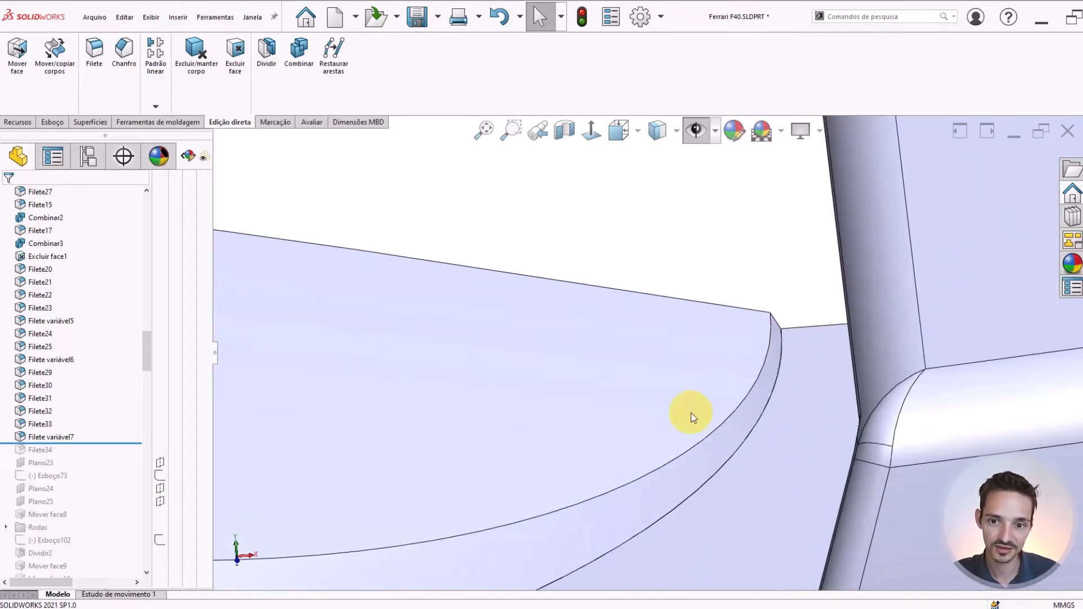
middle_drag(791, 323, 718, 334)
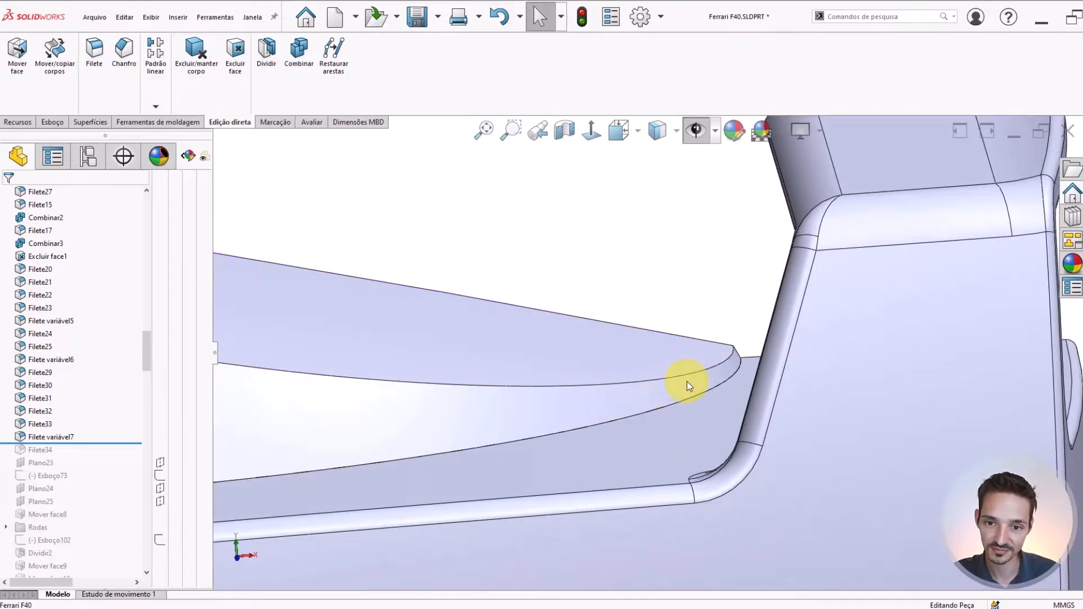
scroll(723, 368, up, 7)
scroll(418, 331, up, 4)
middle_drag(420, 332, 504, 353)
scroll(503, 353, up, 6)
scroll(587, 462, down, 8)
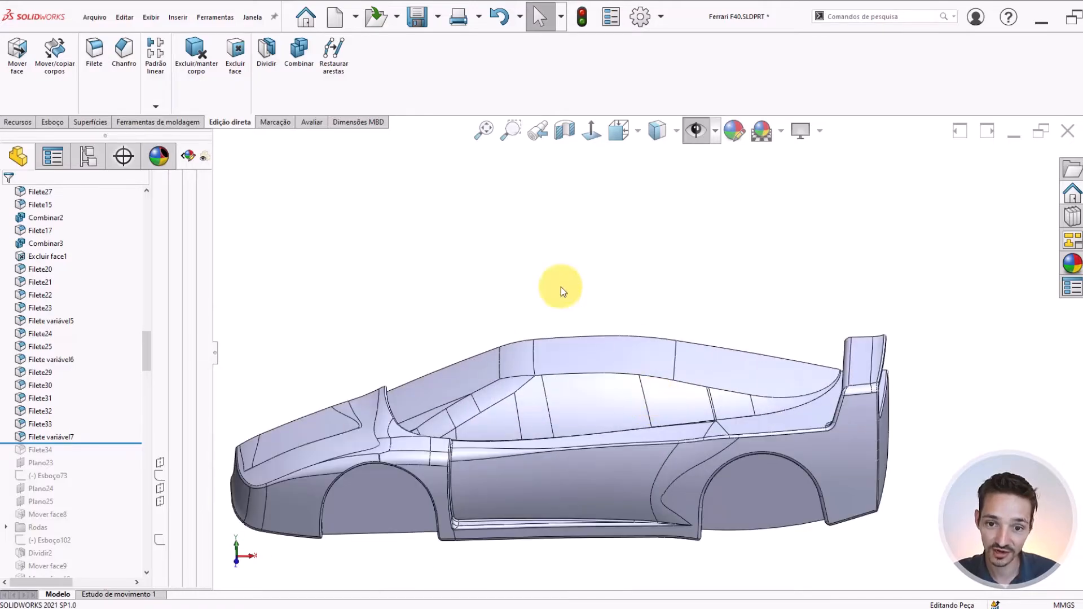
Start a variable-radius fillet on two roof side-edge segments: the one above the side window and the one curving to the rear tip
right_drag(561, 287, 600, 264)
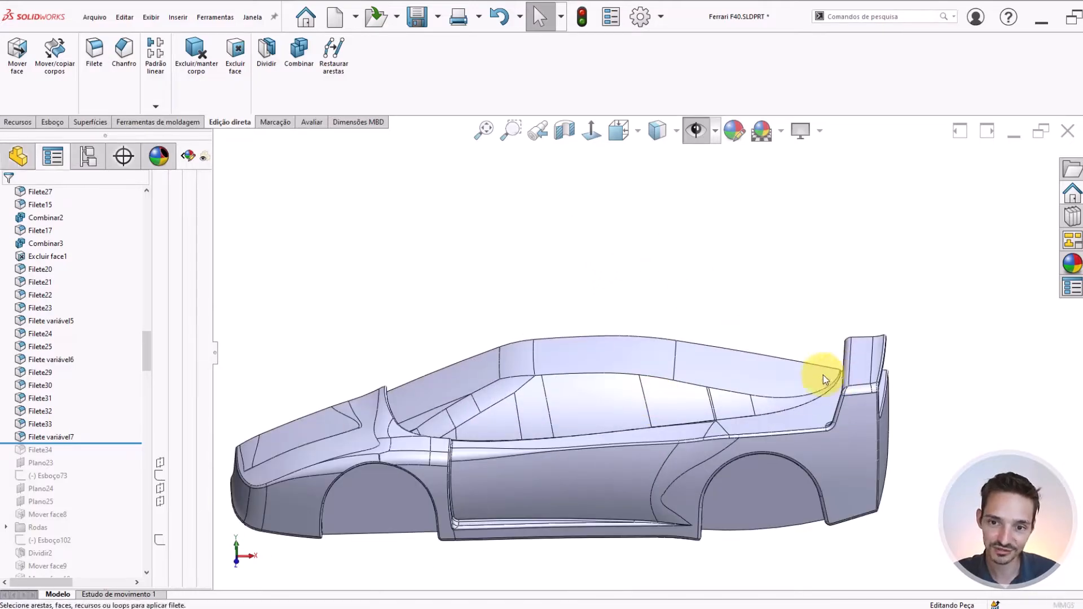
scroll(753, 402, down, 3)
scroll(655, 388, down, 1)
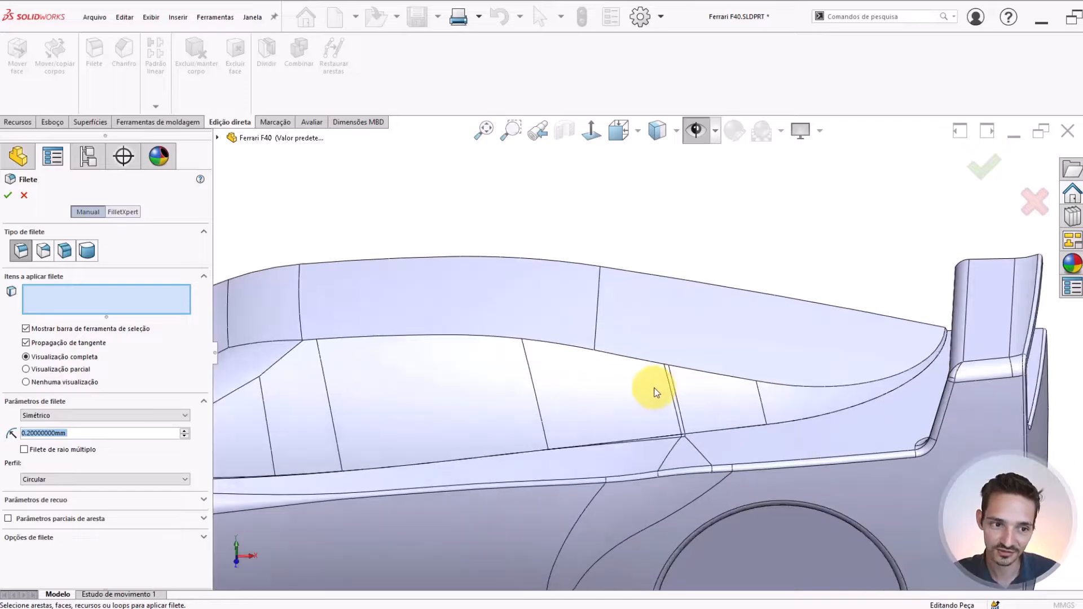
middle_drag(655, 392, 709, 399)
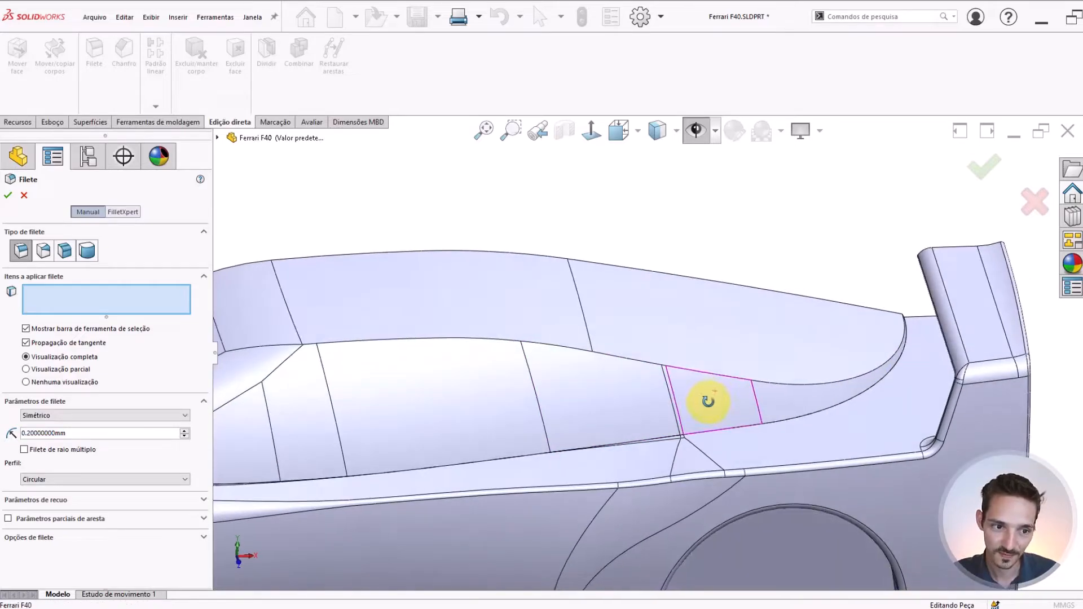
click(169, 291)
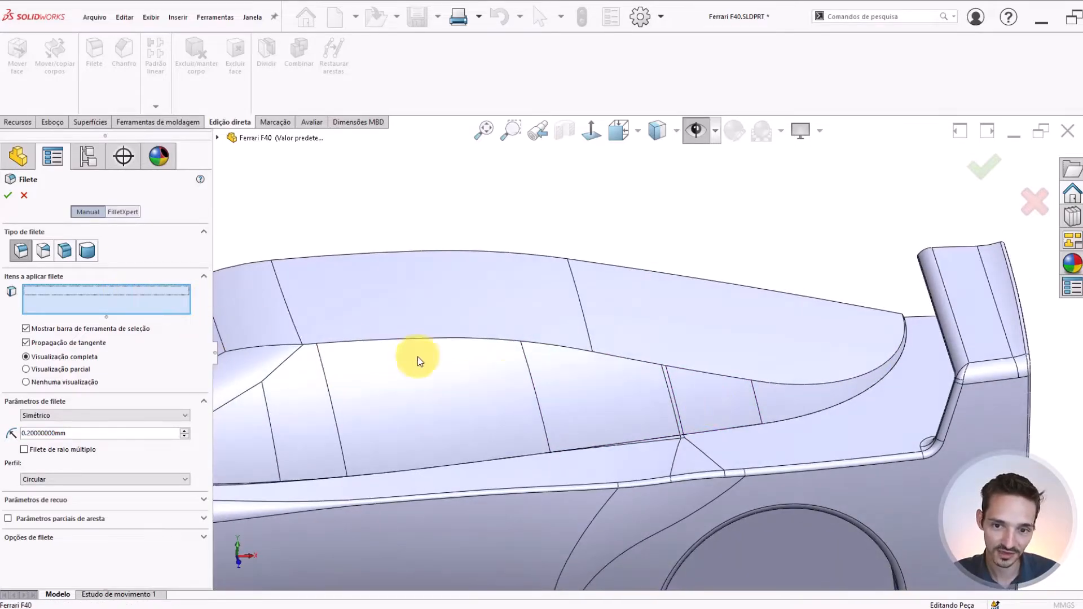
click(362, 342)
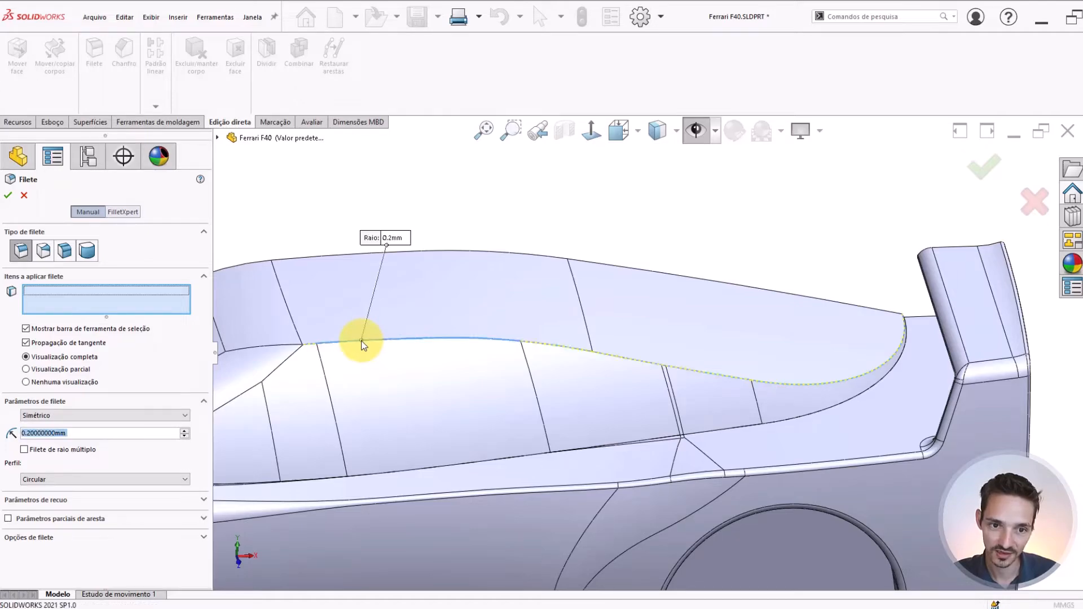
click(886, 363)
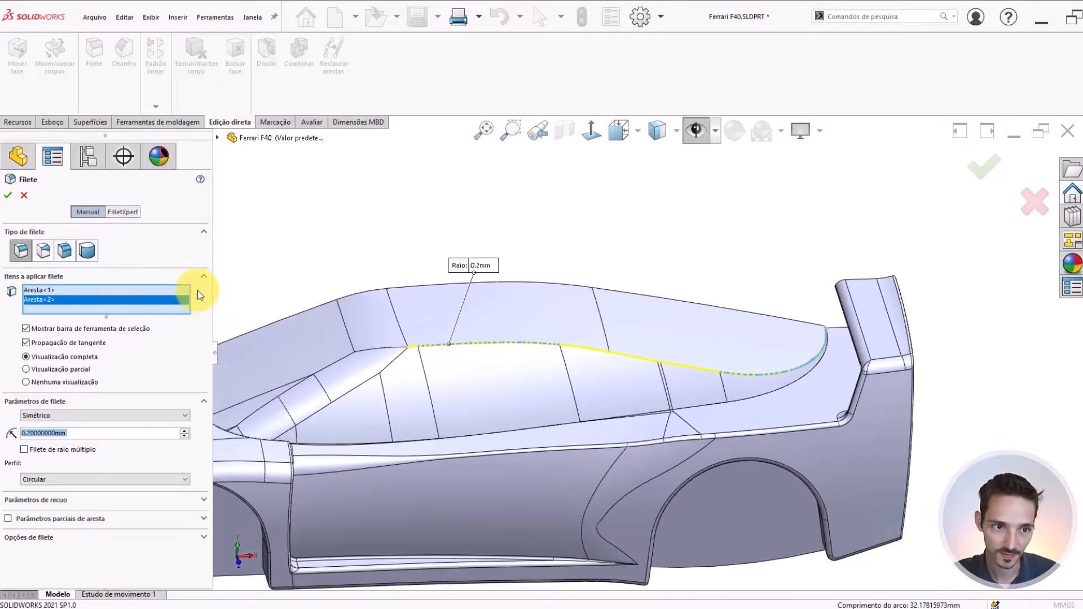
click(43, 250)
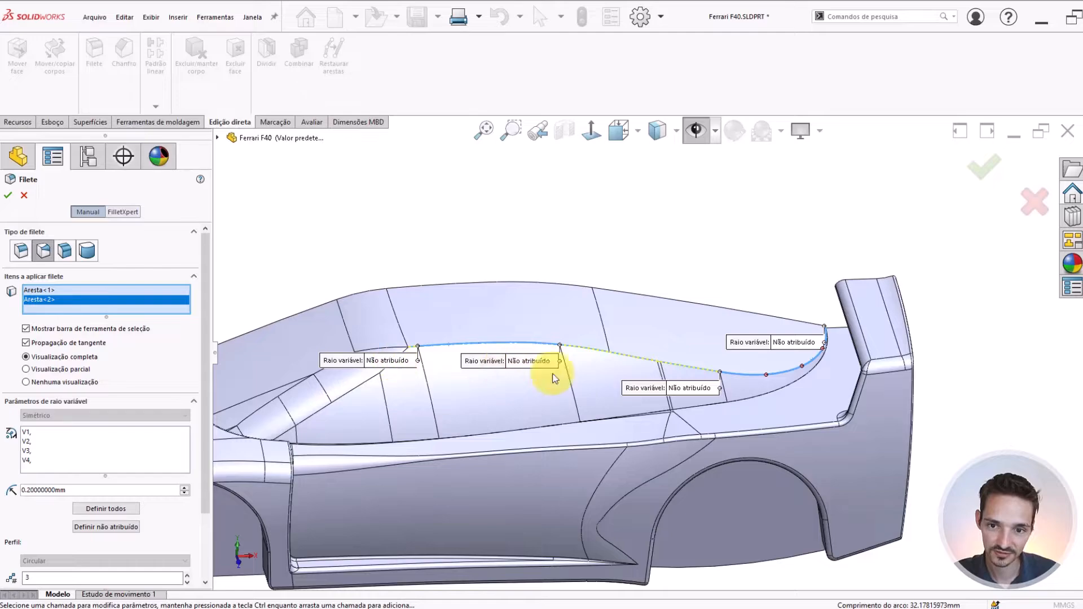
Set the fillet's variable radius to 0.2 mm at the cabin's rear tip
click(803, 344)
click(803, 344)
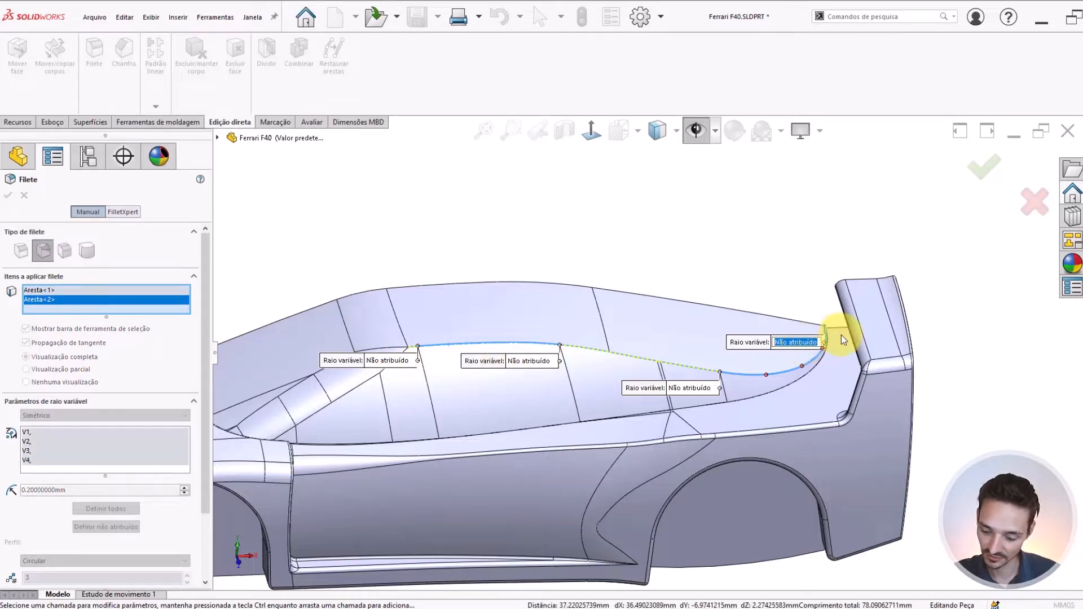
text(.2)
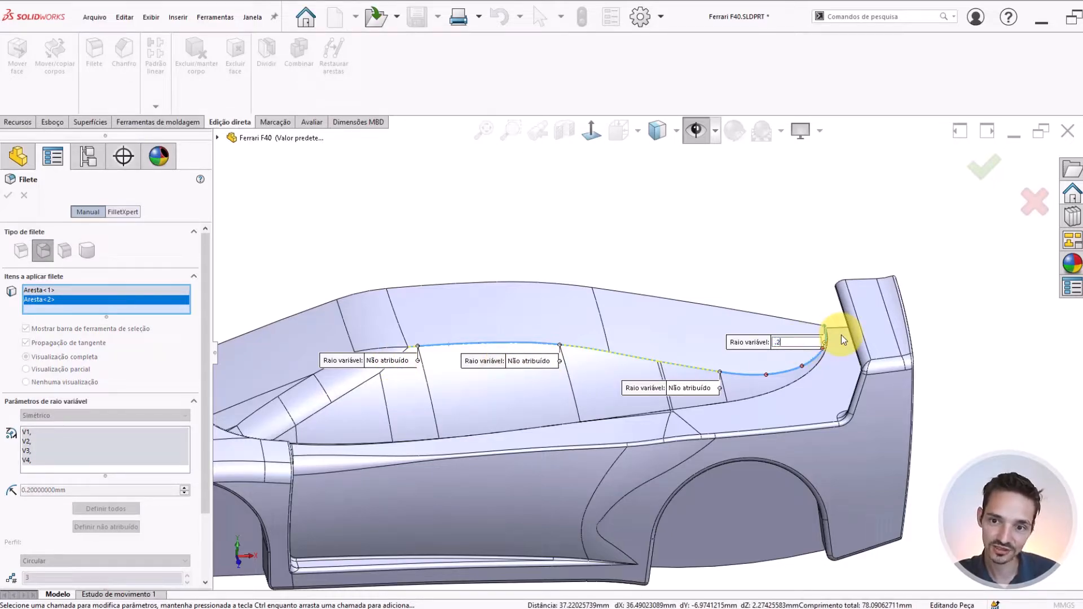
key(Return)
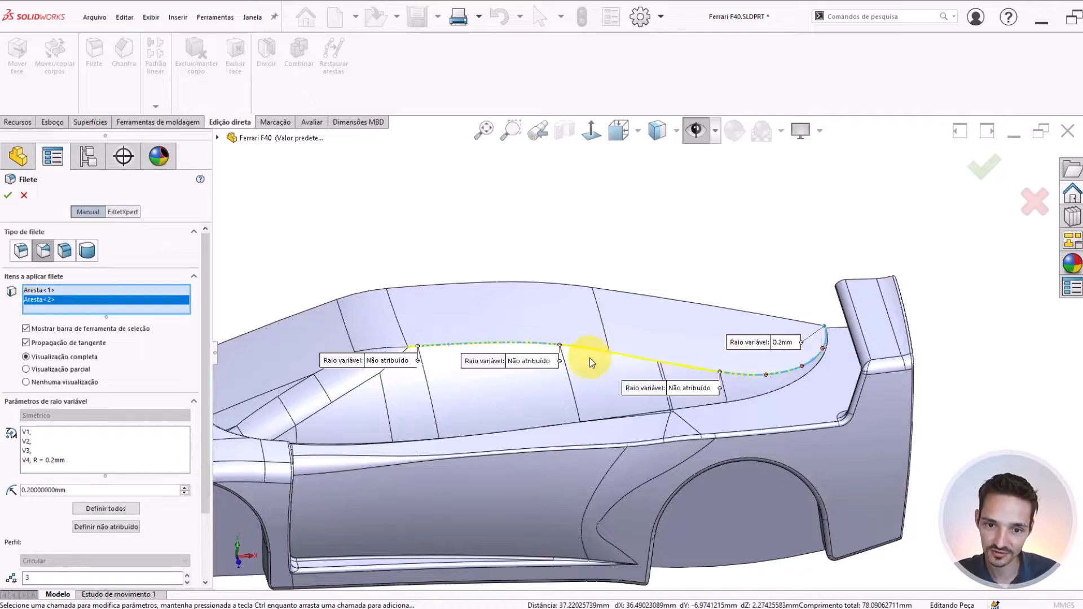
Set the variable radius to 5 mm at both ends of the edge segment above the side window
scroll(564, 358, down, 3)
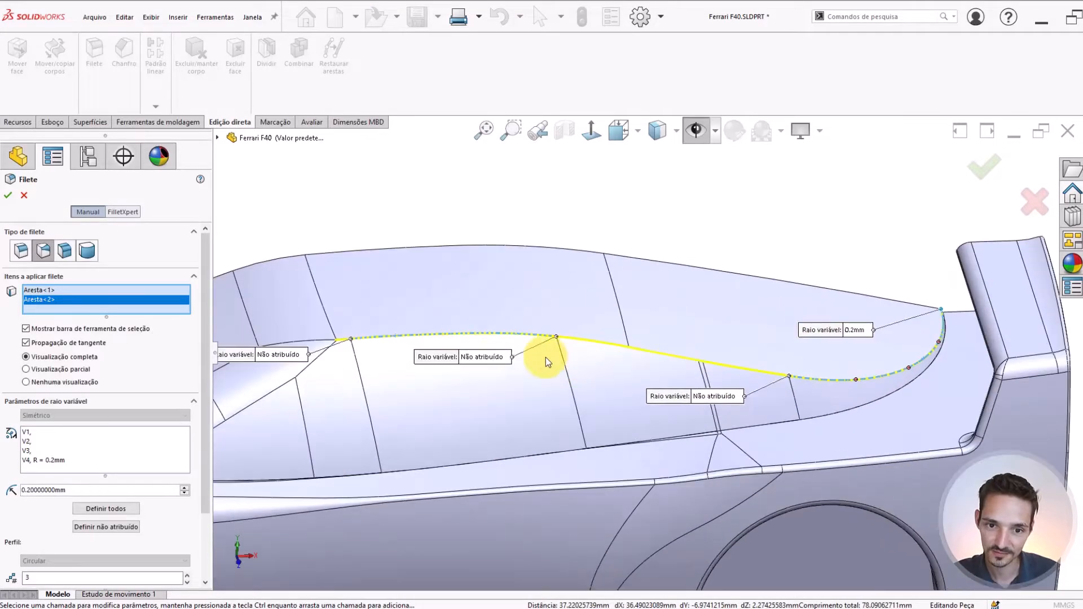
click(490, 355)
text(5)
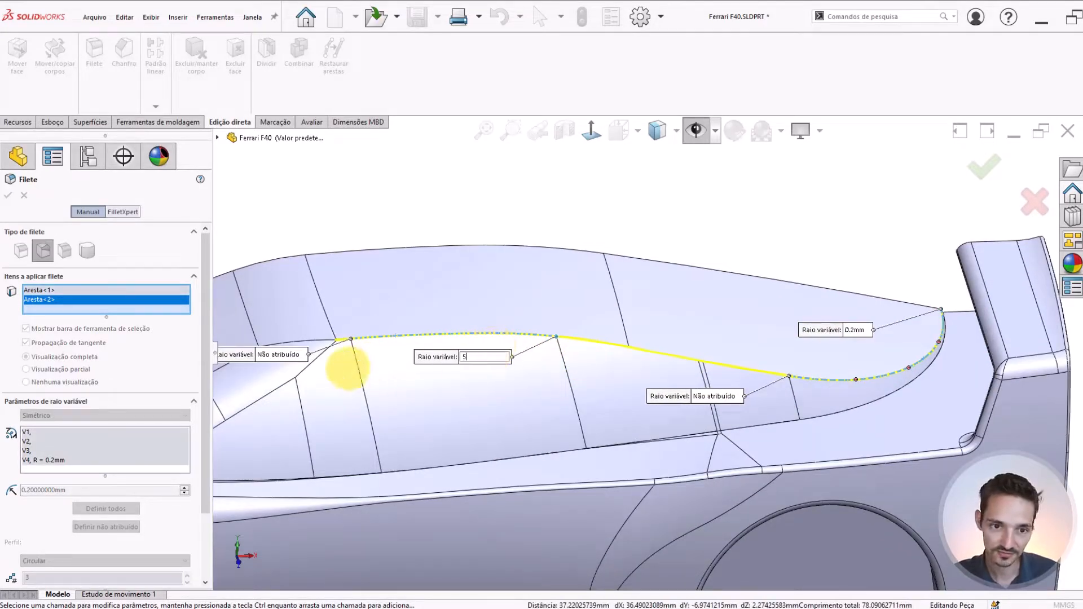
key(Return)
click(284, 357)
text(5)
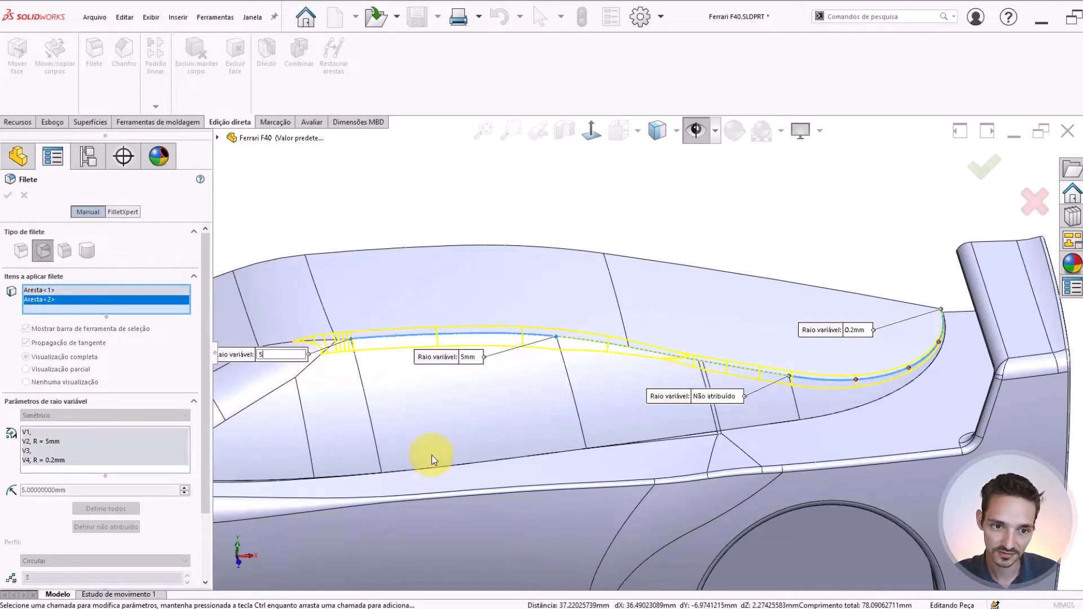
key(Return)
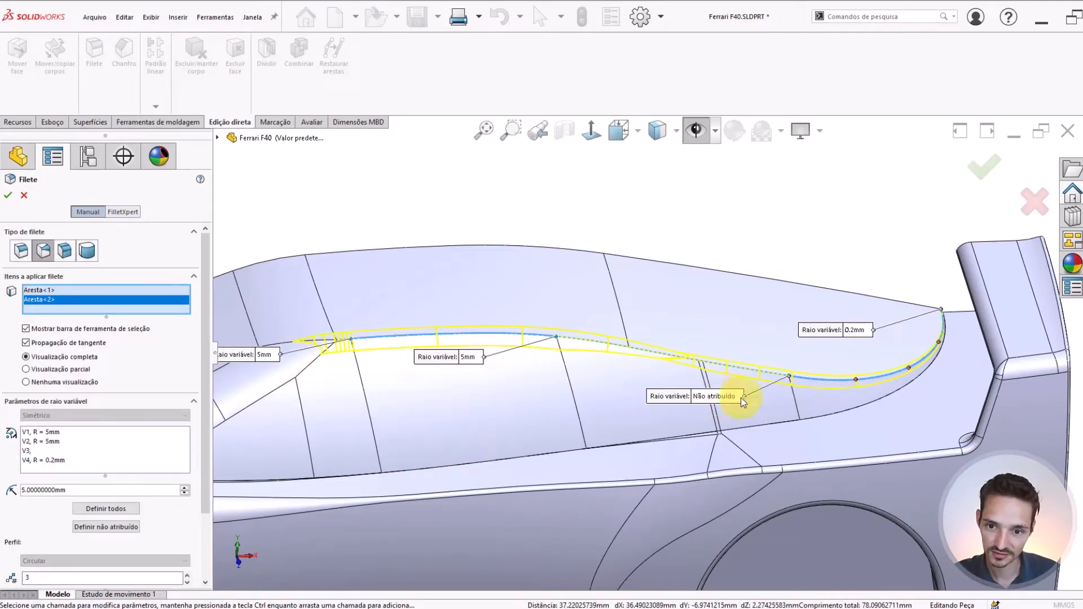
Examine the variable fillet preview at the cabin's rear tip and along the roof's side edge
scroll(849, 378, down, 1)
scroll(903, 333, up, 2)
scroll(959, 293, down, 5)
middle_drag(704, 315, 665, 327)
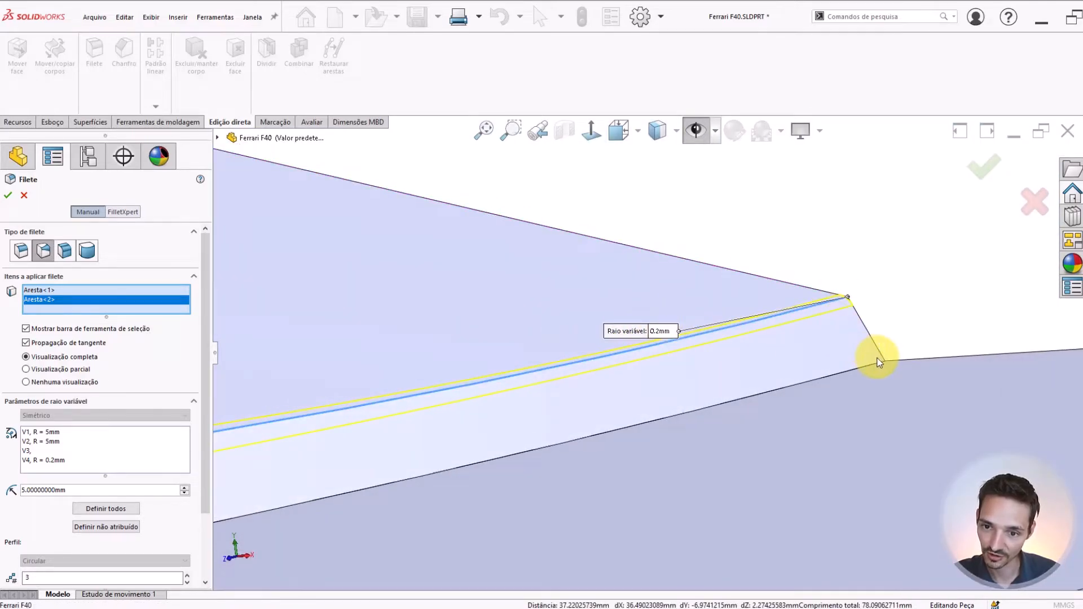
scroll(633, 338, up, 8)
scroll(423, 358, down, 3)
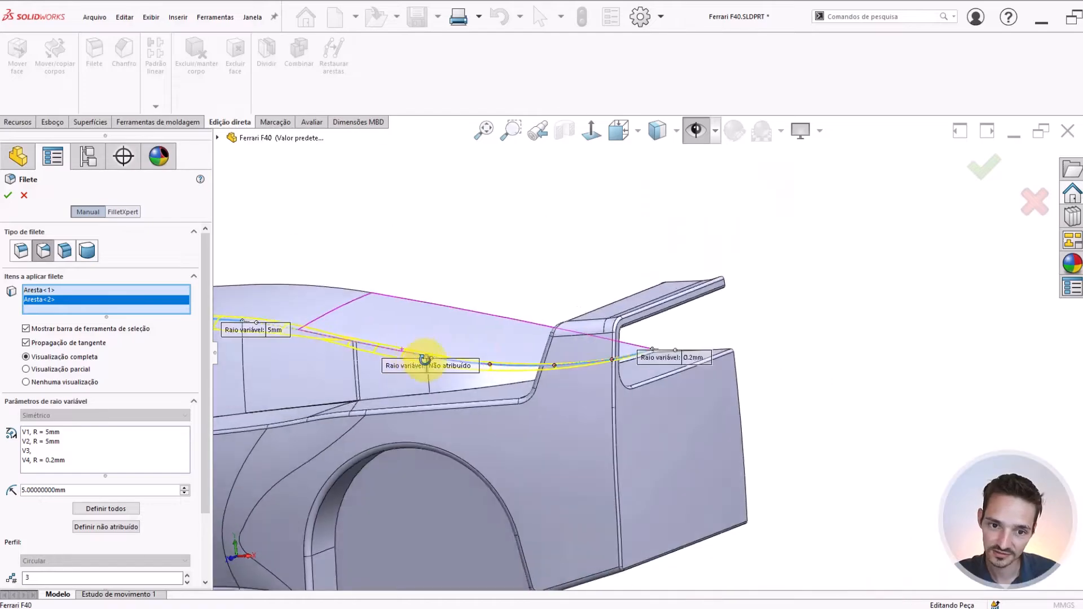
drag(442, 362, 415, 274)
scroll(413, 299, up, 2)
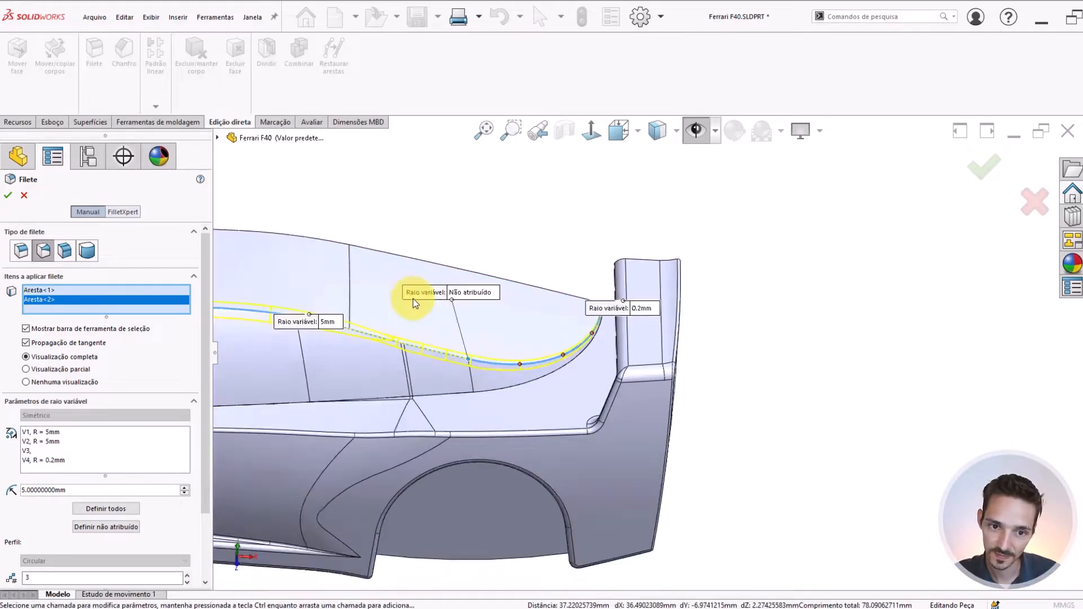
scroll(413, 300, down, 2)
scroll(586, 389, down, 2)
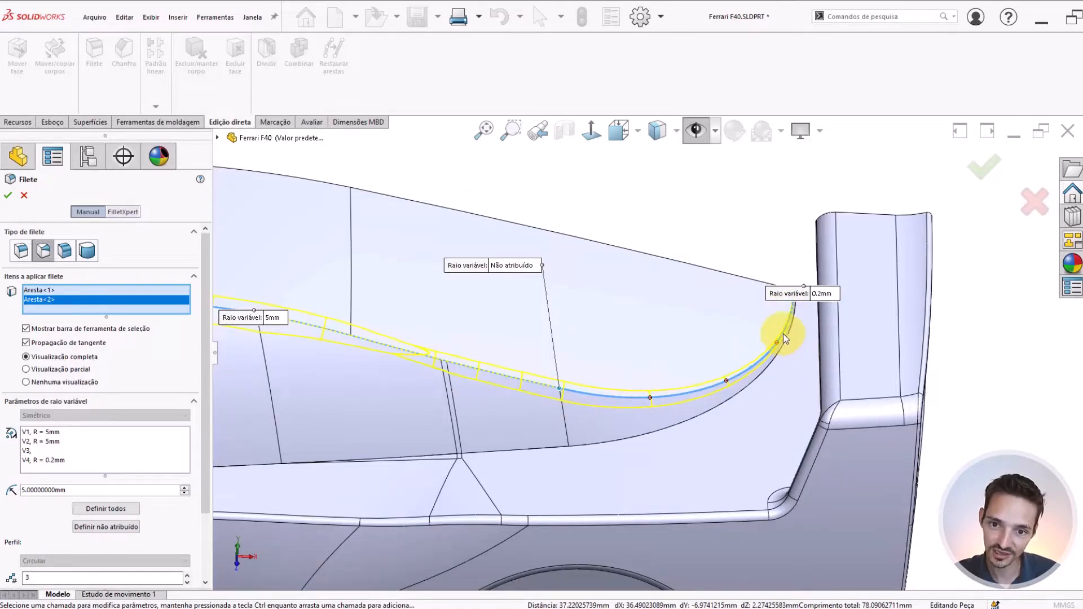
middle_drag(514, 371, 610, 356)
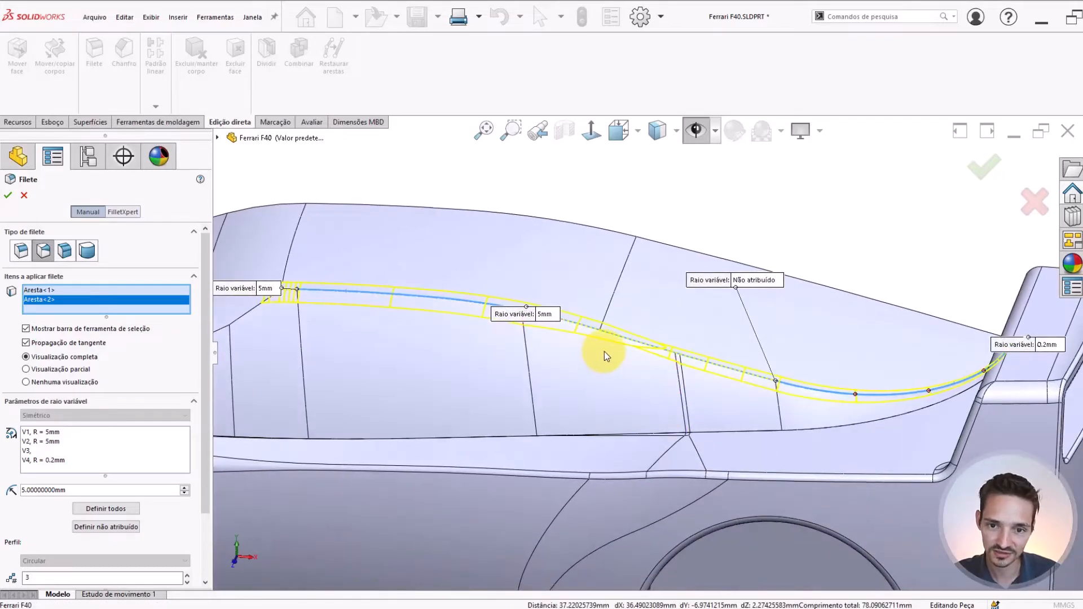
scroll(615, 350, down, 3)
scroll(615, 350, down, 4)
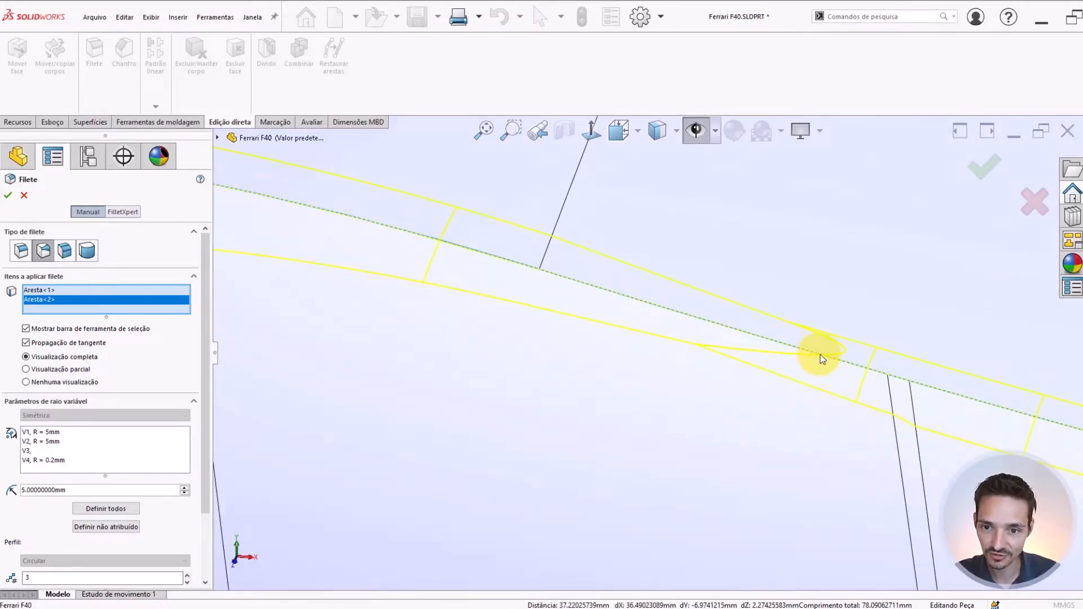
scroll(695, 322, up, 6)
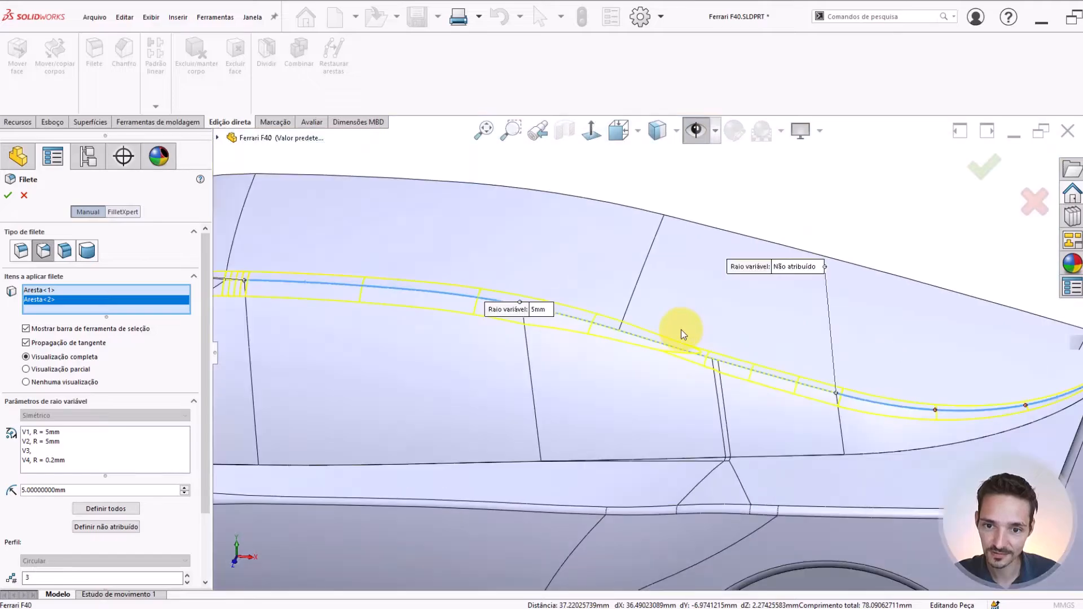
scroll(662, 357, down, 1)
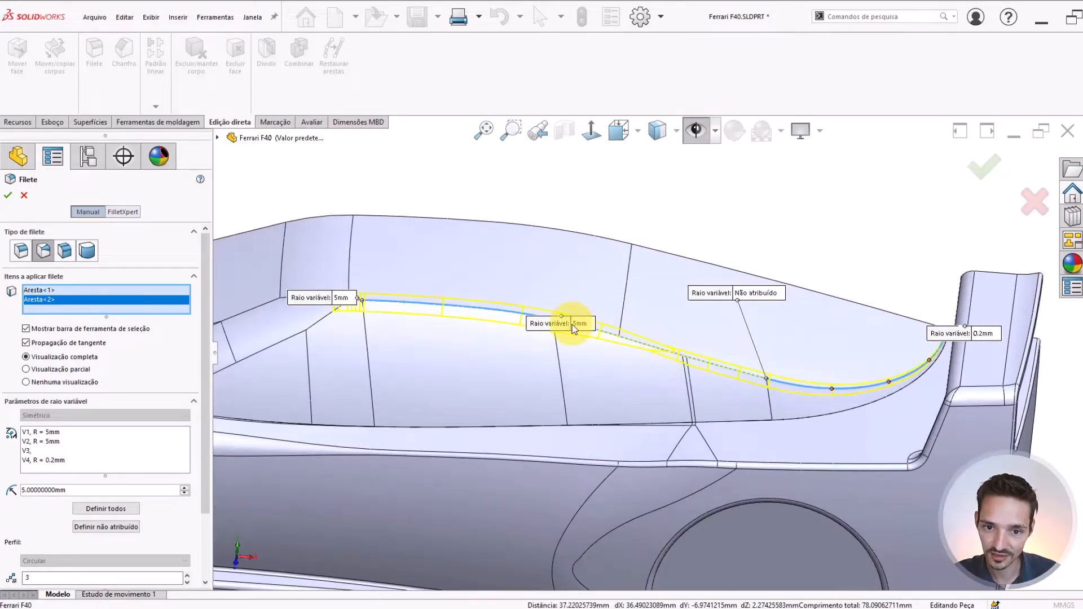
Set the variable radius to 5 mm at the unassigned point where the rear curved edge segment begins
drag(572, 322, 531, 265)
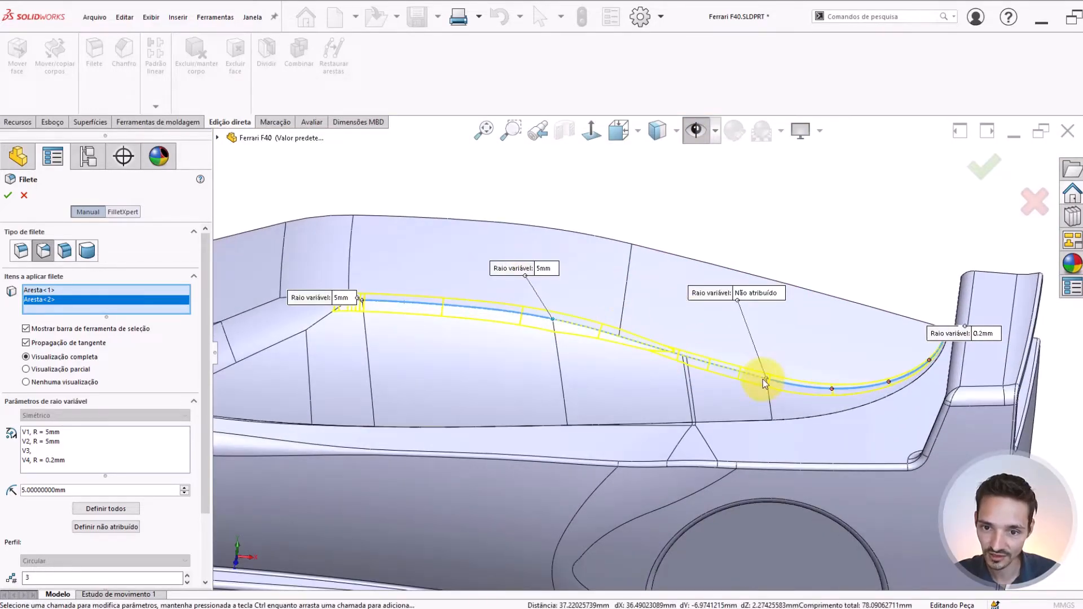
click(757, 294)
text(5)
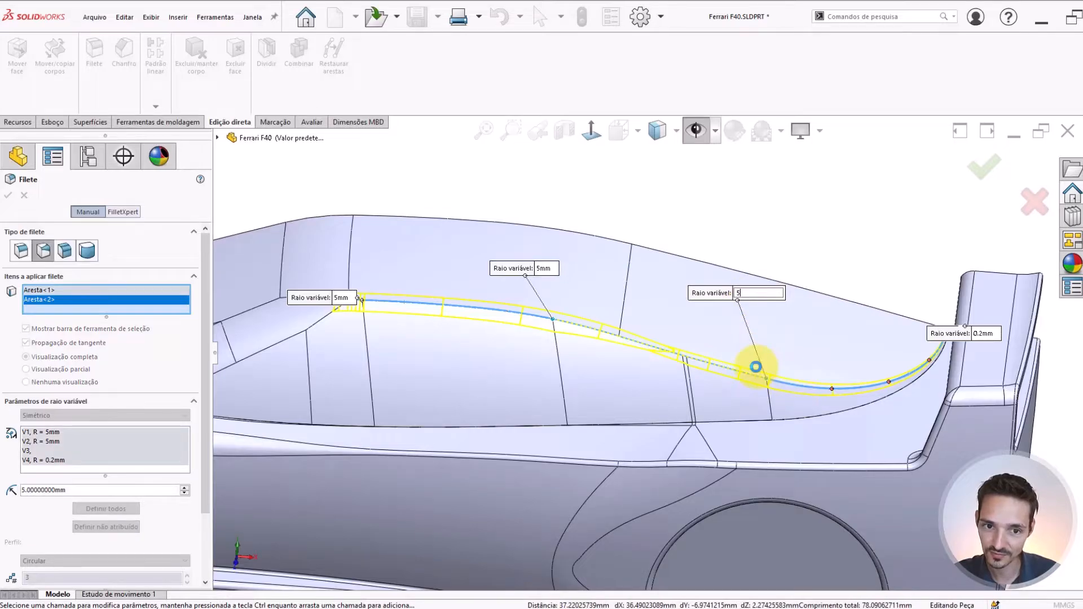
click(742, 367)
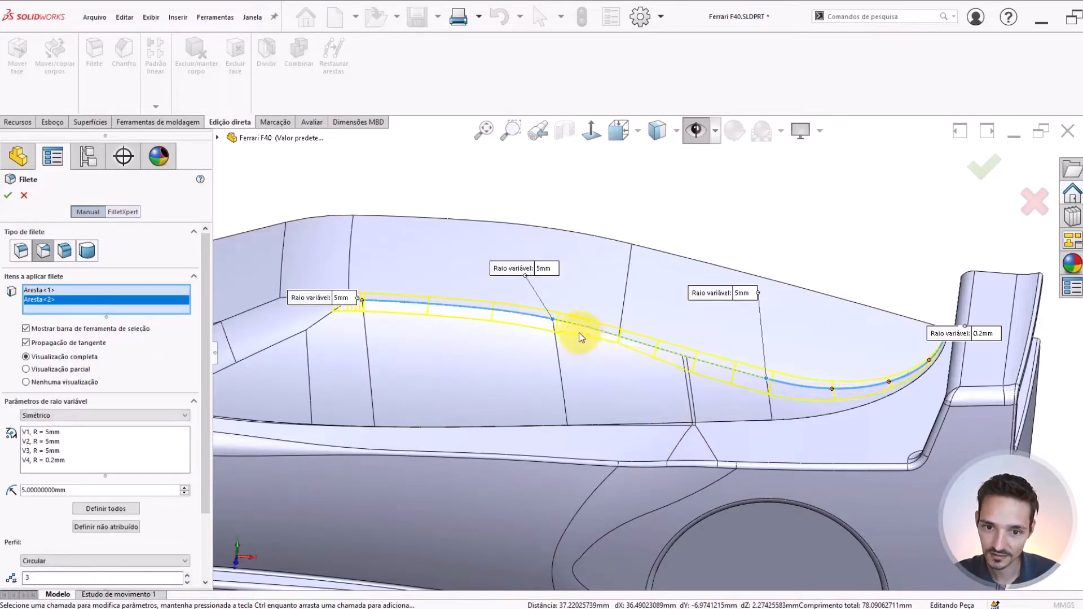
Add the middle roof-edge segment, just ahead of the narrow pillar strip, to the variable fillet
scroll(579, 333, down, 1)
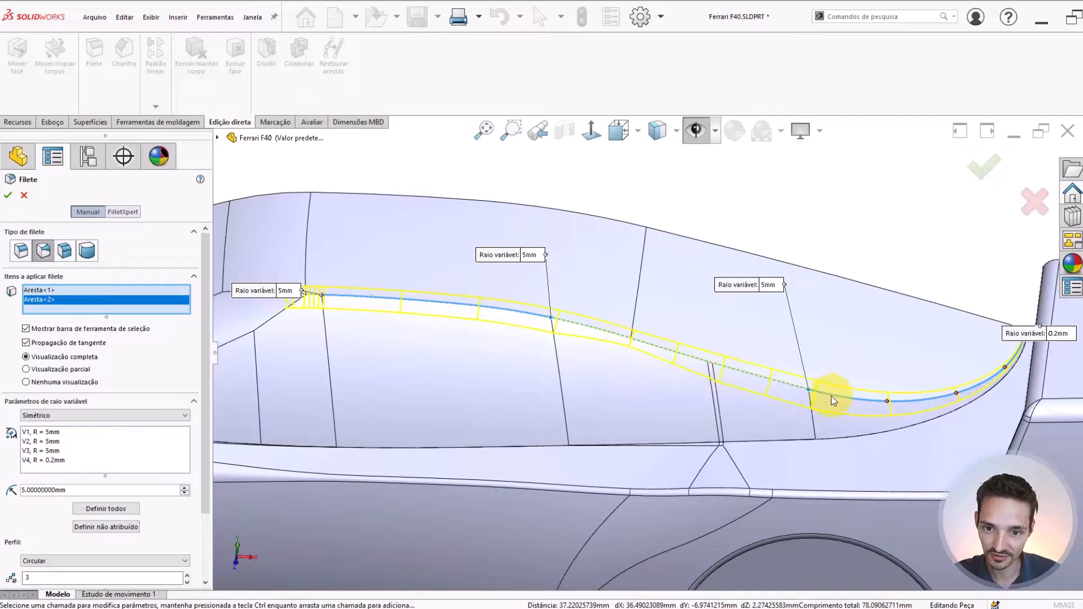
scroll(631, 337, down, 6)
scroll(593, 312, up, 5)
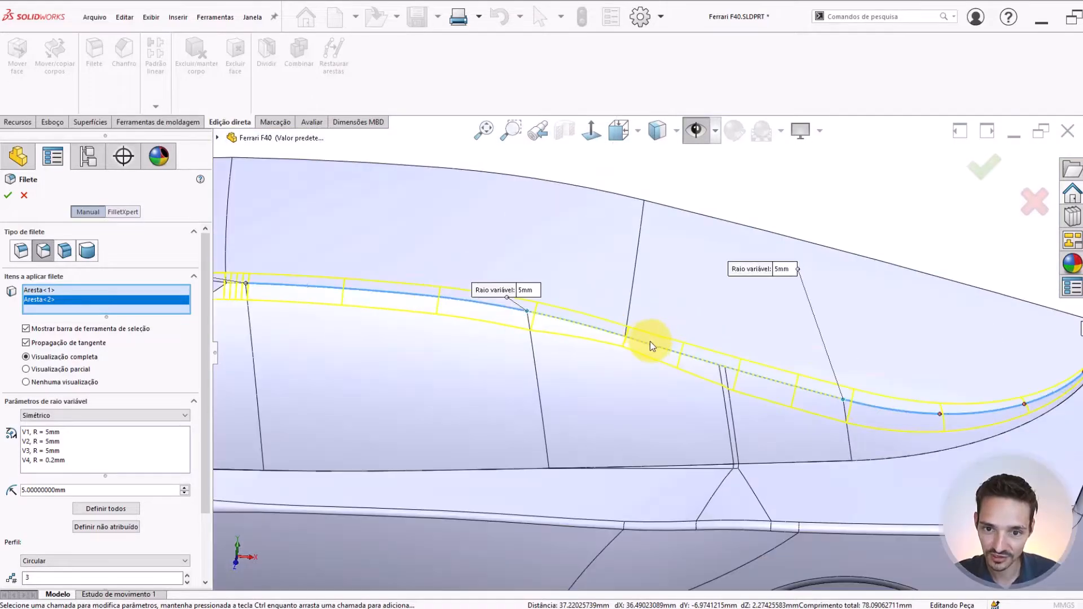
click(648, 344)
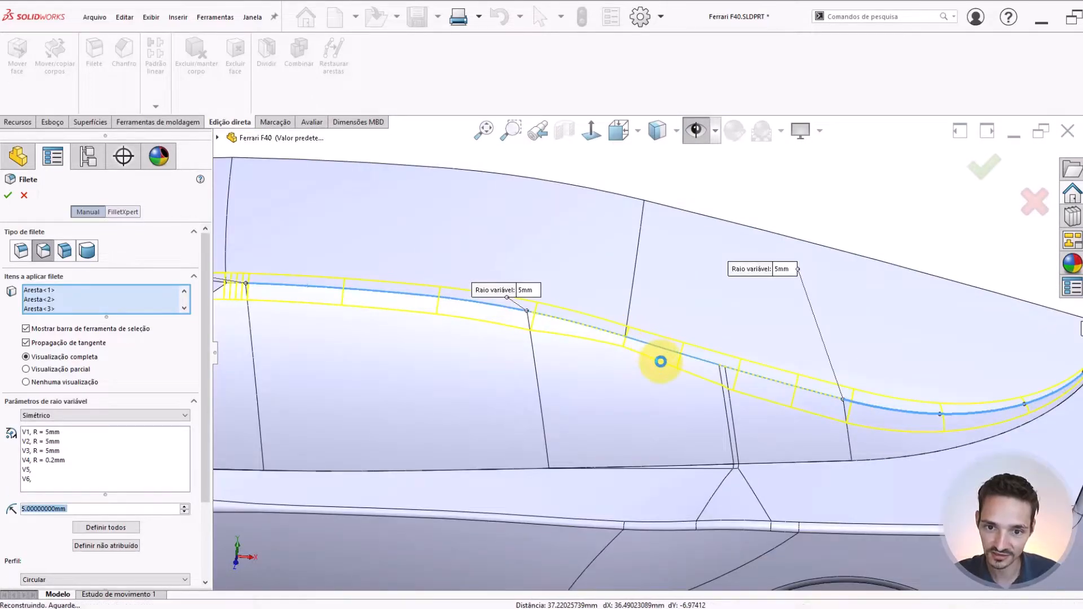
Add the roof-edge segment at the windshield's upper corner to the fillet and set its front-end radius to 5 mm
scroll(652, 361, up, 1)
scroll(652, 361, down, 1)
scroll(645, 377, up, 2)
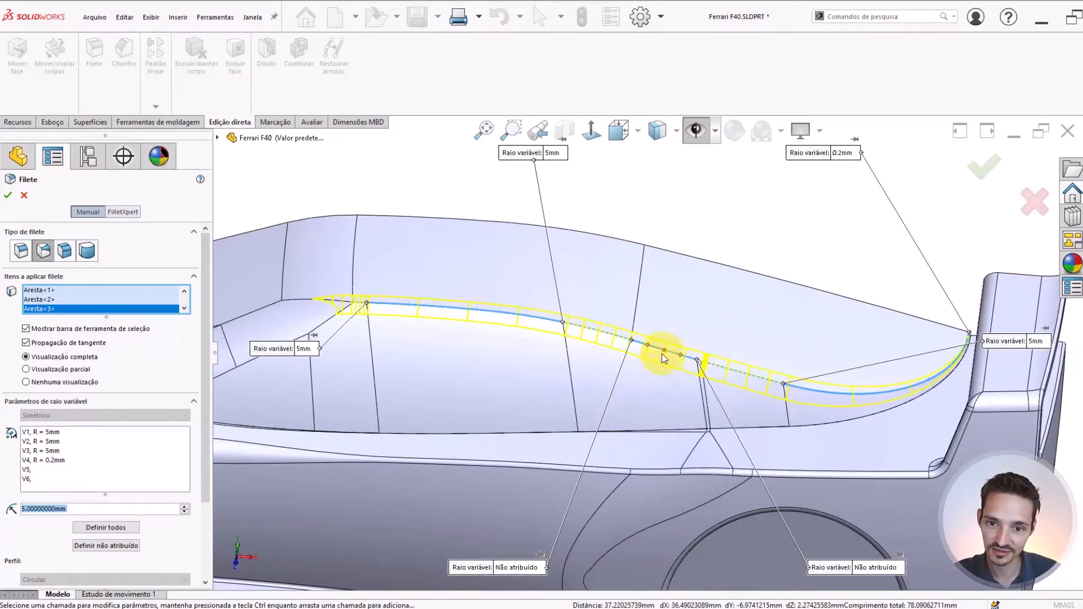
scroll(681, 364, down, 2)
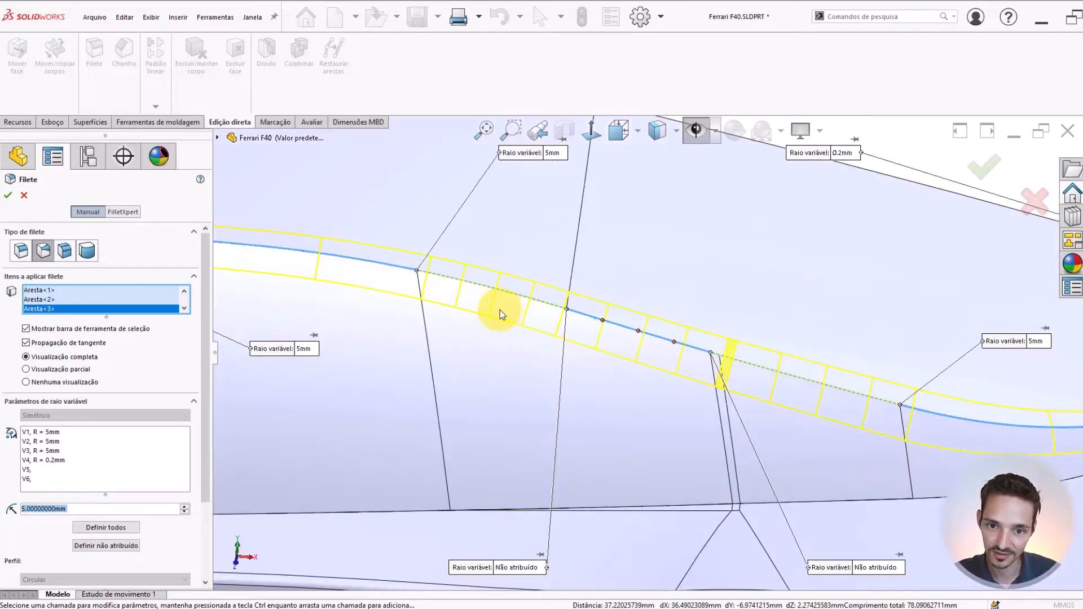
scroll(500, 310, up, 3)
scroll(757, 339, down, 5)
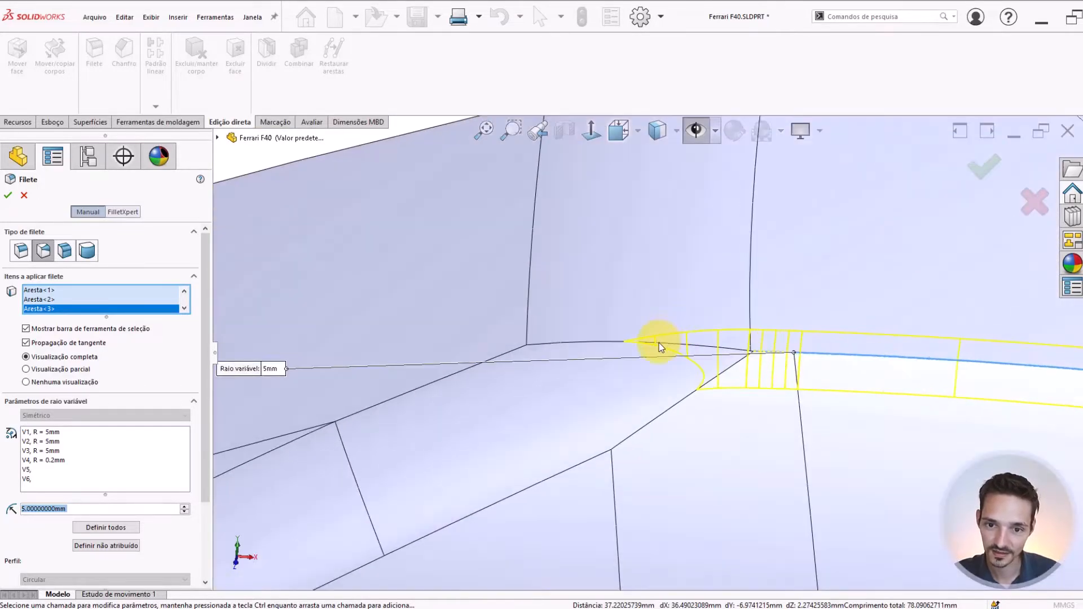
click(659, 343)
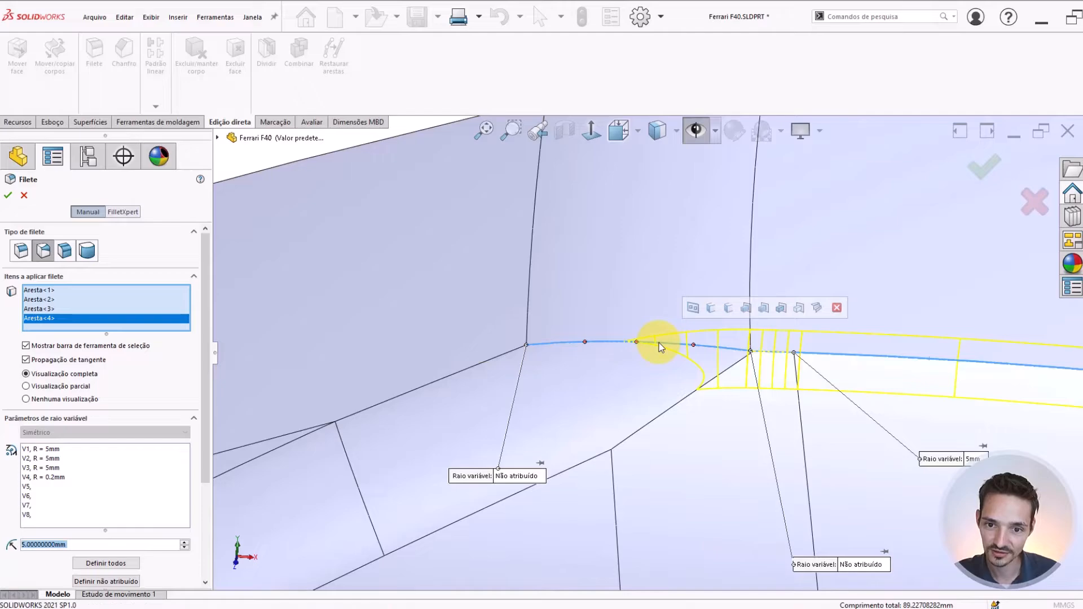
click(515, 477)
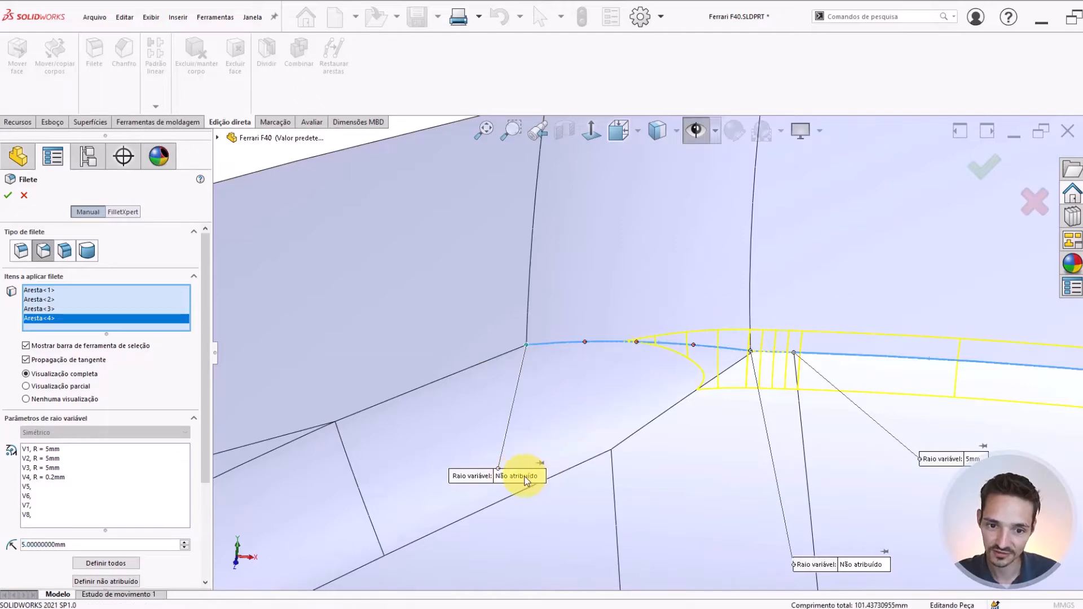
click(524, 477)
text(5mm)
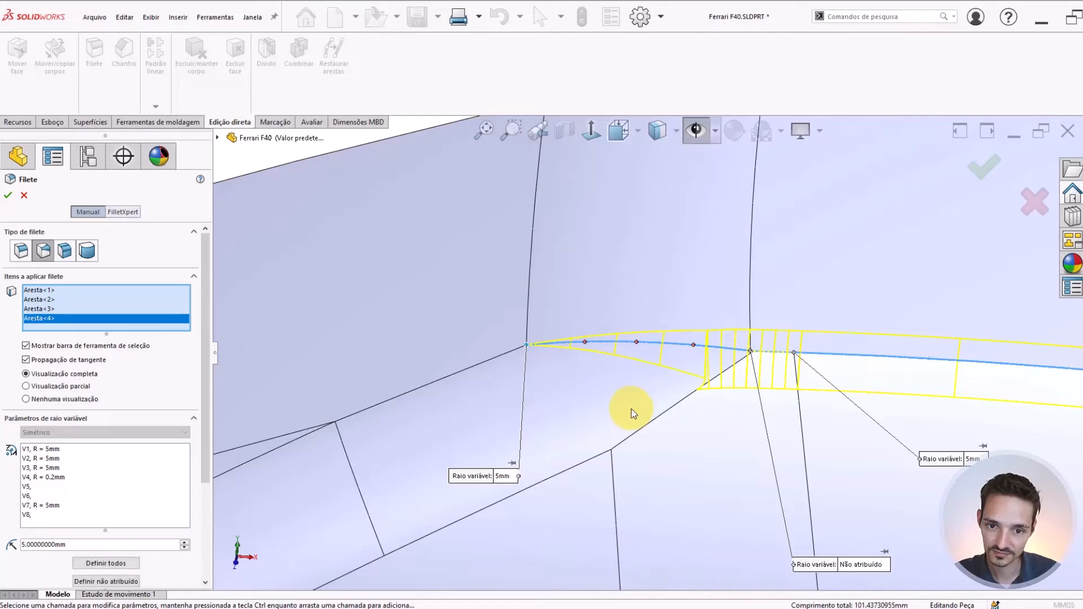
scroll(665, 412, up, 2)
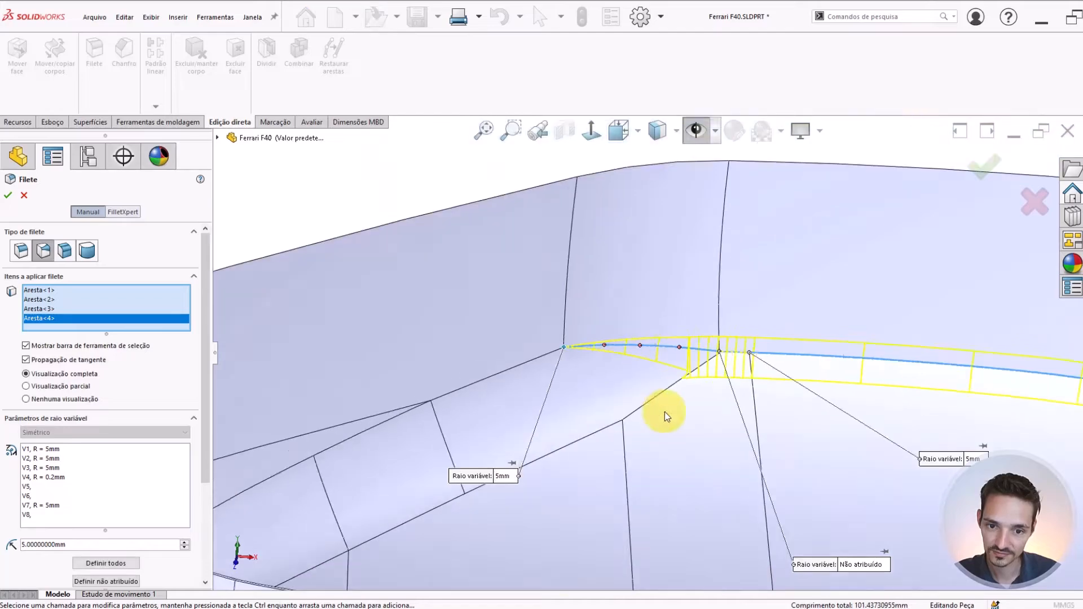
Set the variable radius to 5 mm at the unassigned rear end of the roof-edge segment at the windshield's upper corner
scroll(665, 412, up, 2)
scroll(719, 435, down, 1)
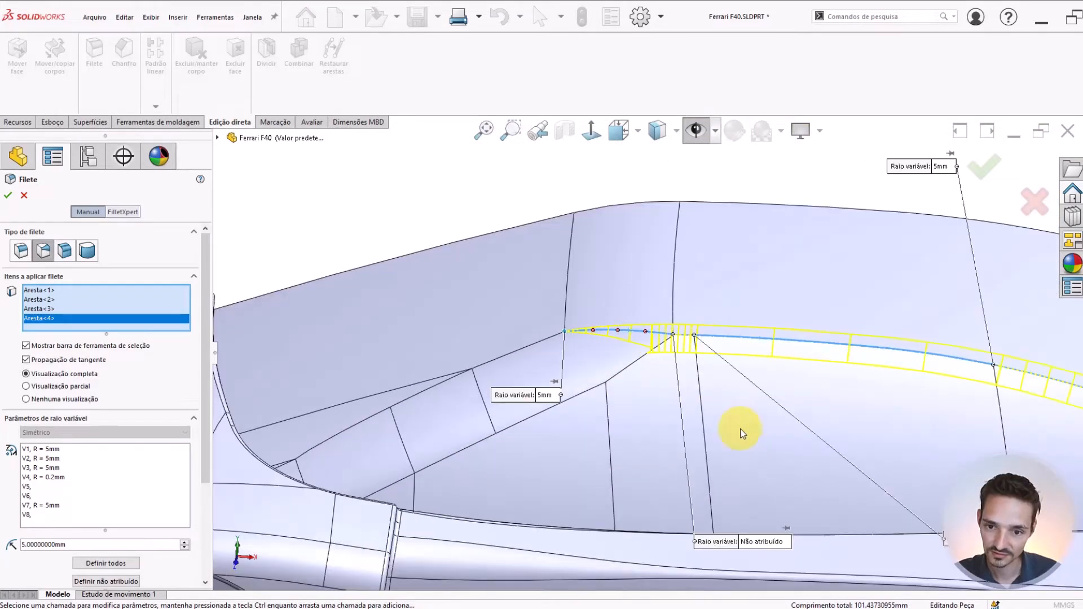
click(750, 543)
text(5mm)
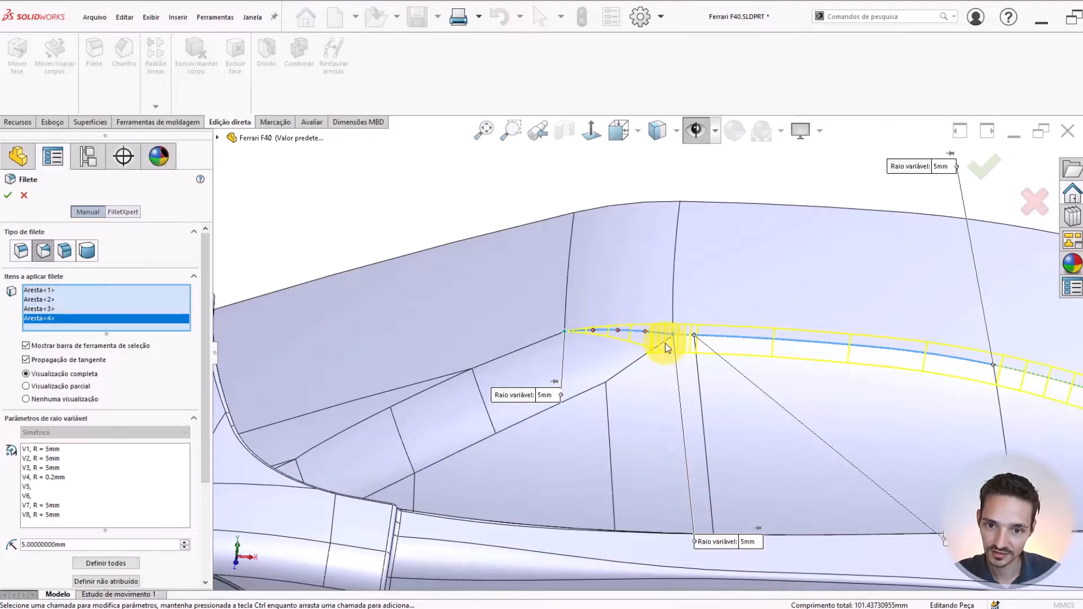
middle_drag(660, 338, 812, 335)
scroll(682, 369, down, 4)
middle_drag(680, 371, 645, 404)
scroll(645, 403, down, 3)
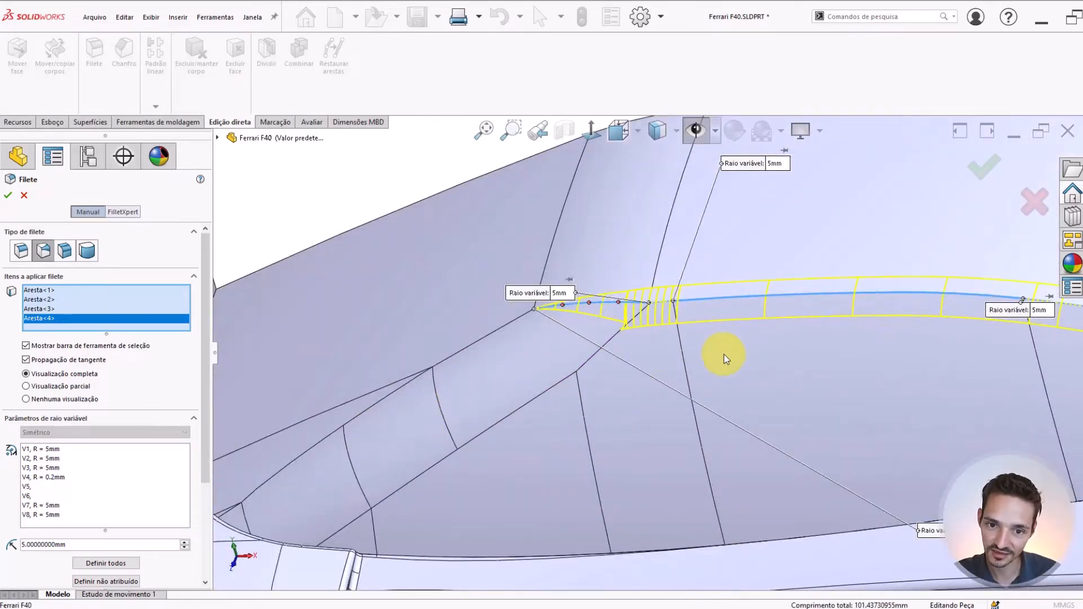
Set the variable radius to 10 mm at both ends of the roof-edge segment at the windshield's upper corner
middle_drag(724, 354, 655, 332)
scroll(598, 288, up, 2)
scroll(664, 308, up, 2)
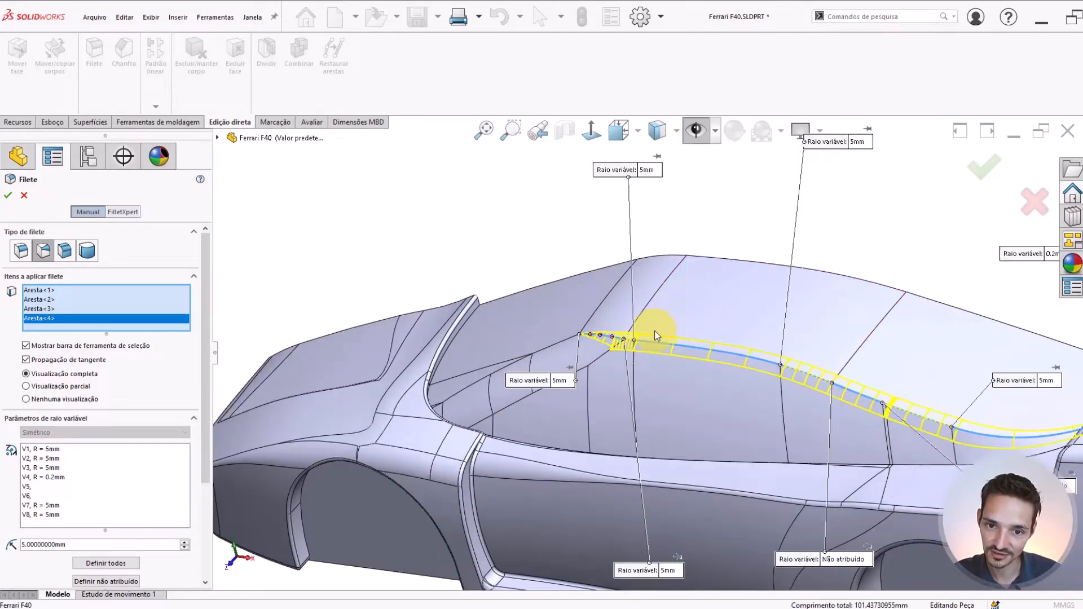
click(560, 382)
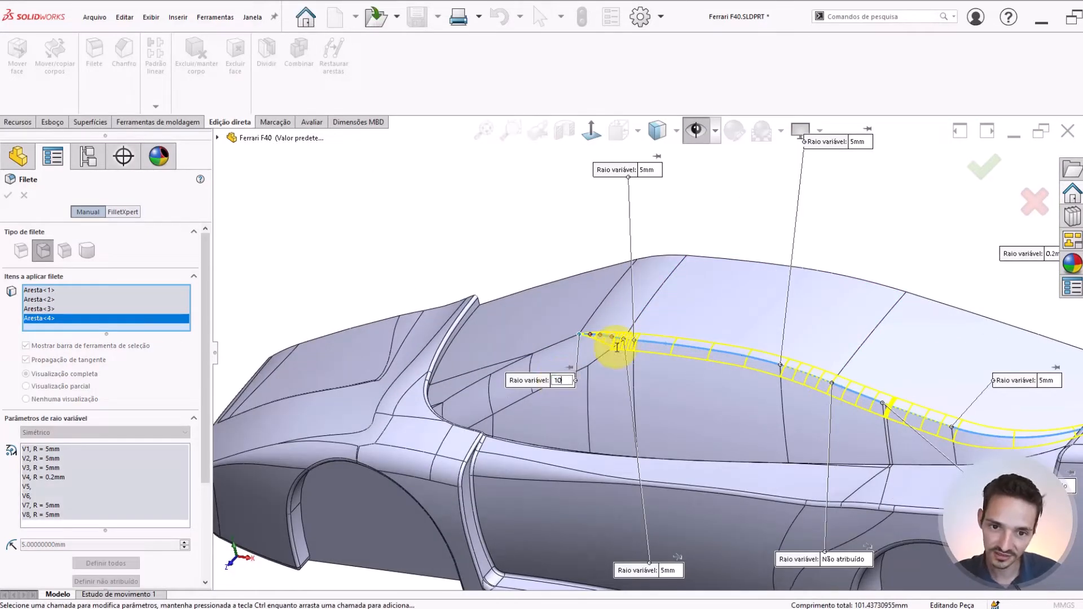
text(10)
key(Return)
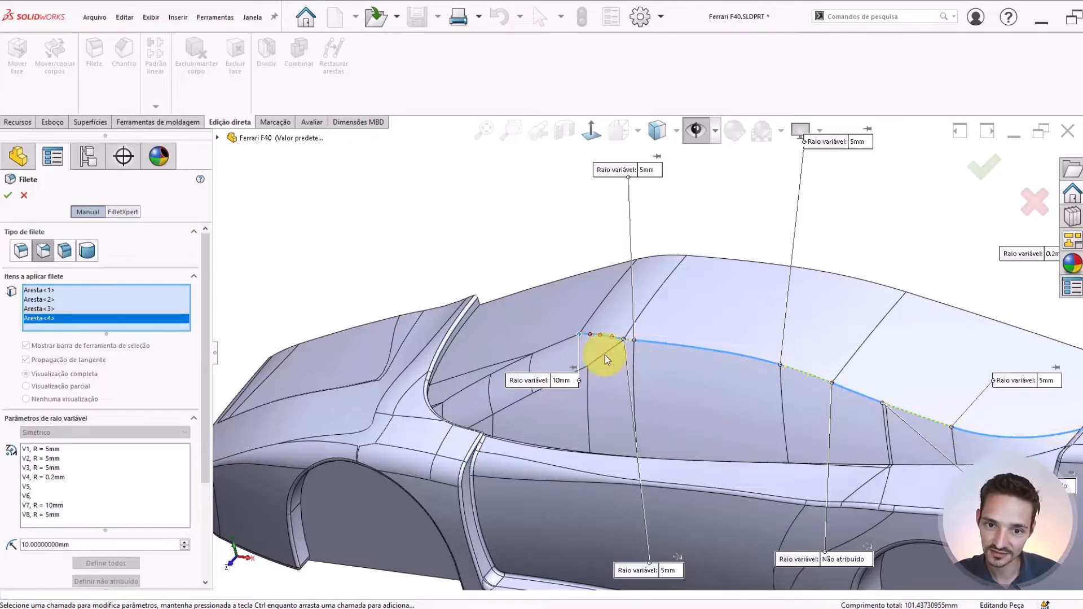
click(671, 571)
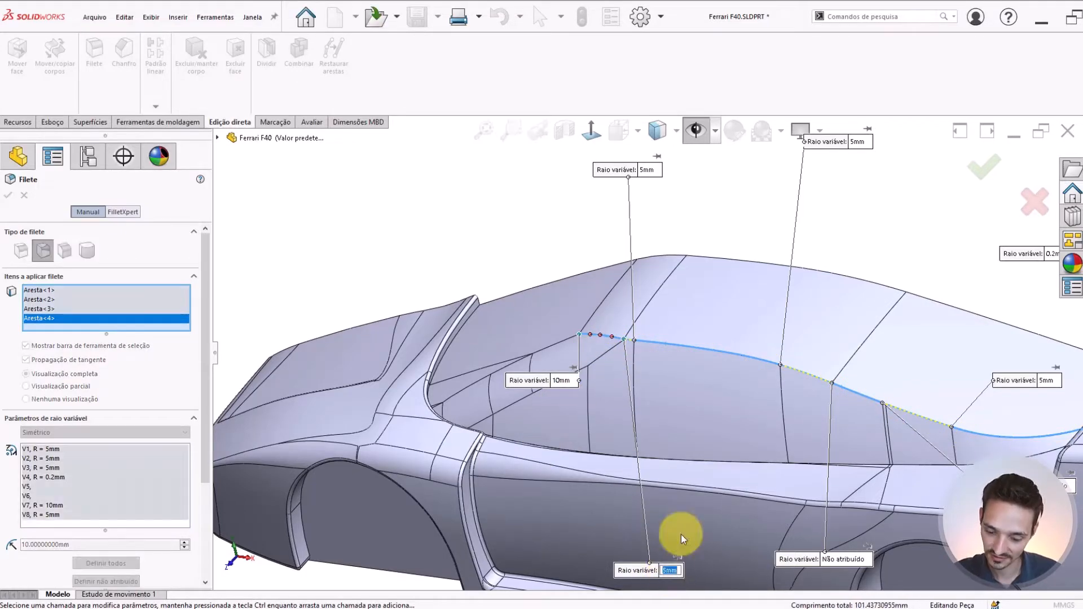
text(10)
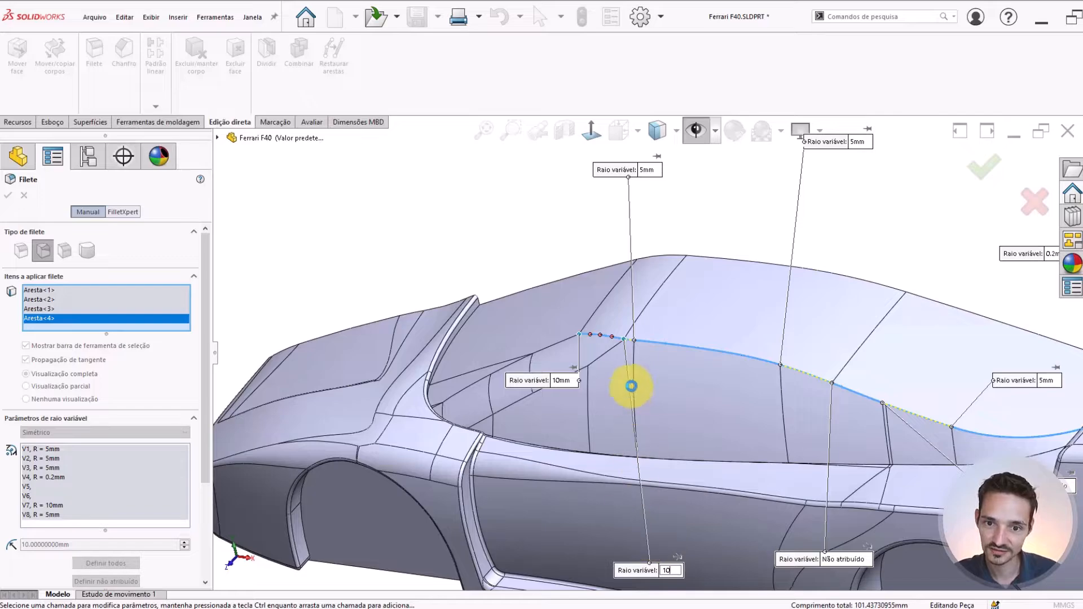
Set the variable radius to 10 mm at both ends of the long roof-edge segment above the side window
click(649, 177)
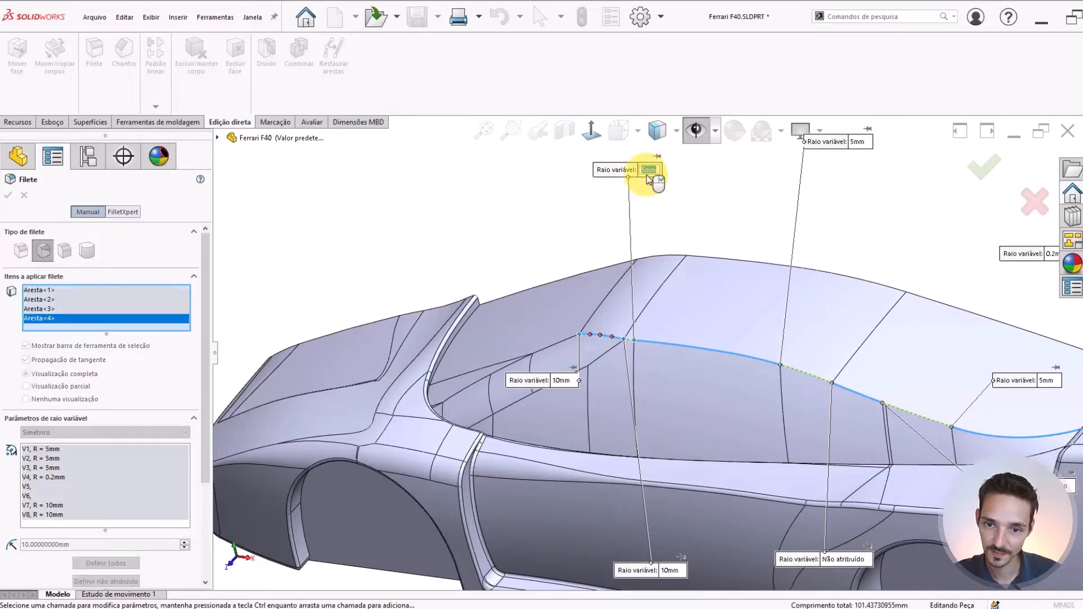
click(712, 319)
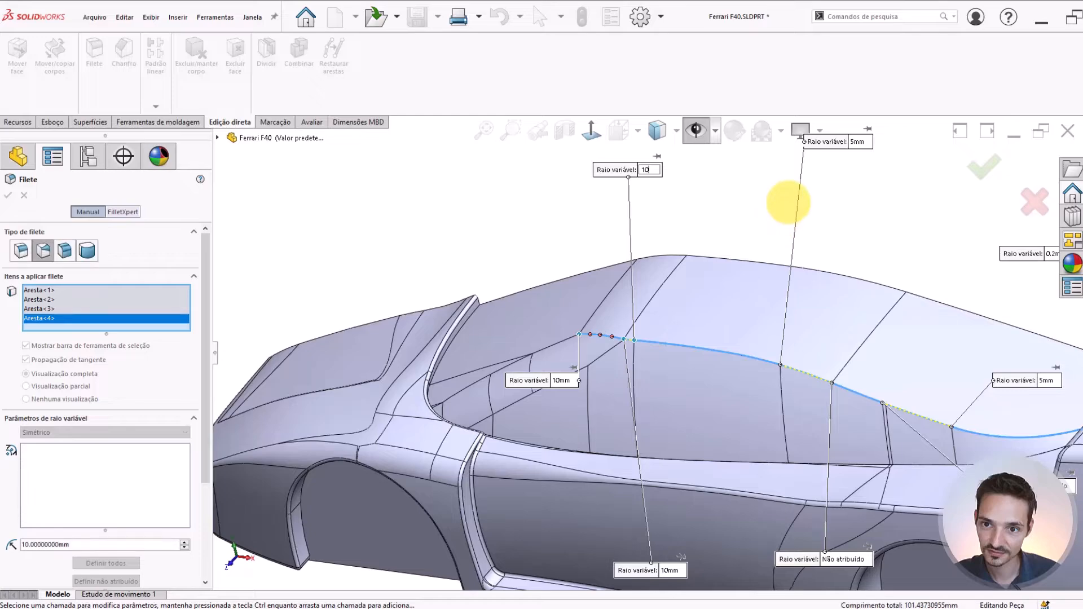
click(859, 142)
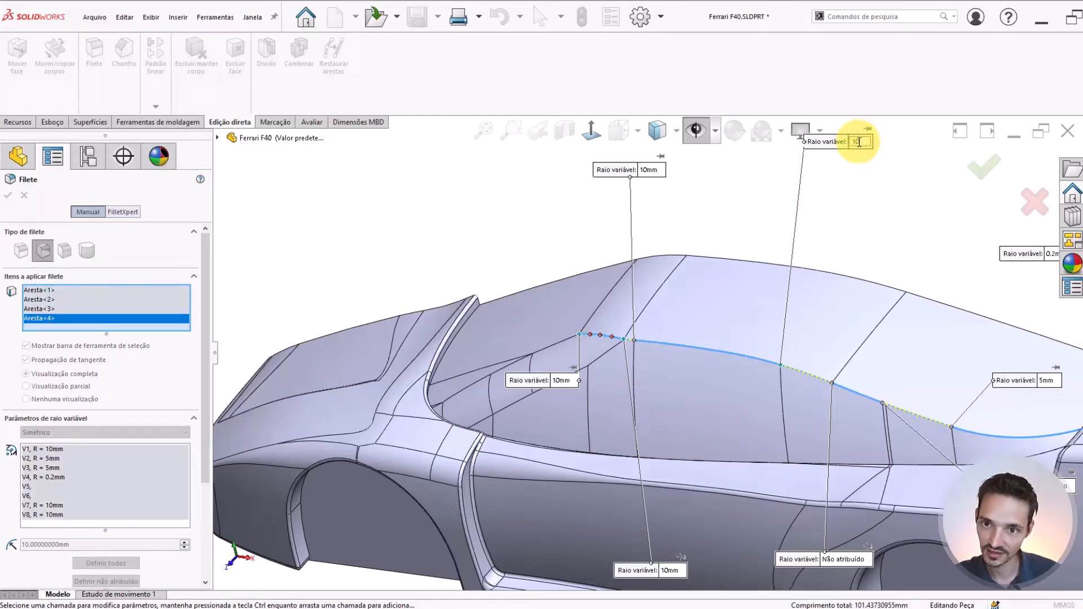
click(808, 349)
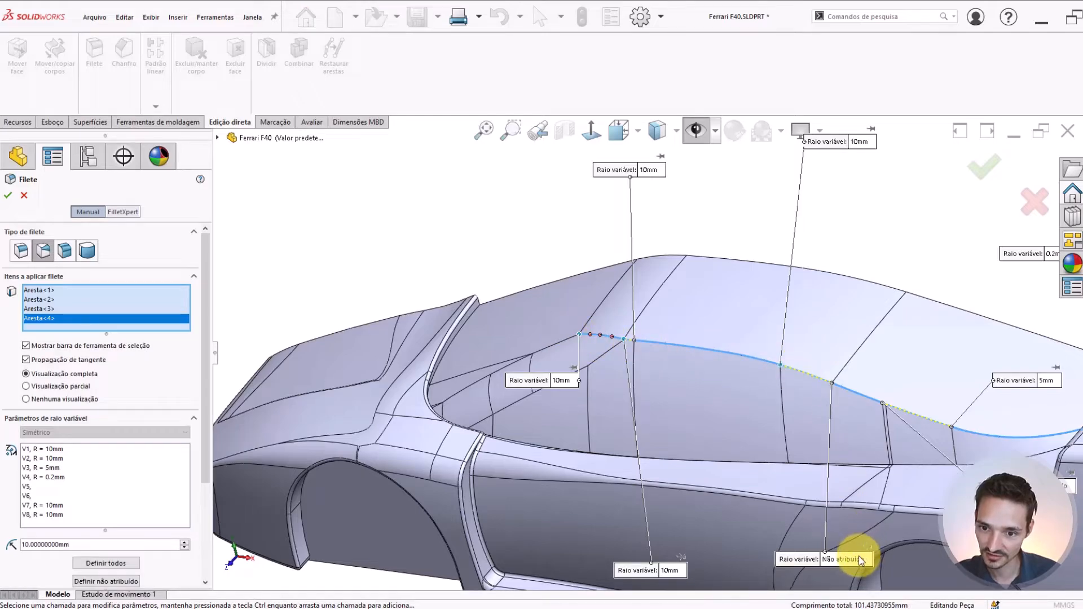
Assign a 10 mm radius to both ends of the middle roof-edge segment and move its rear-end callout above the roof
click(846, 558)
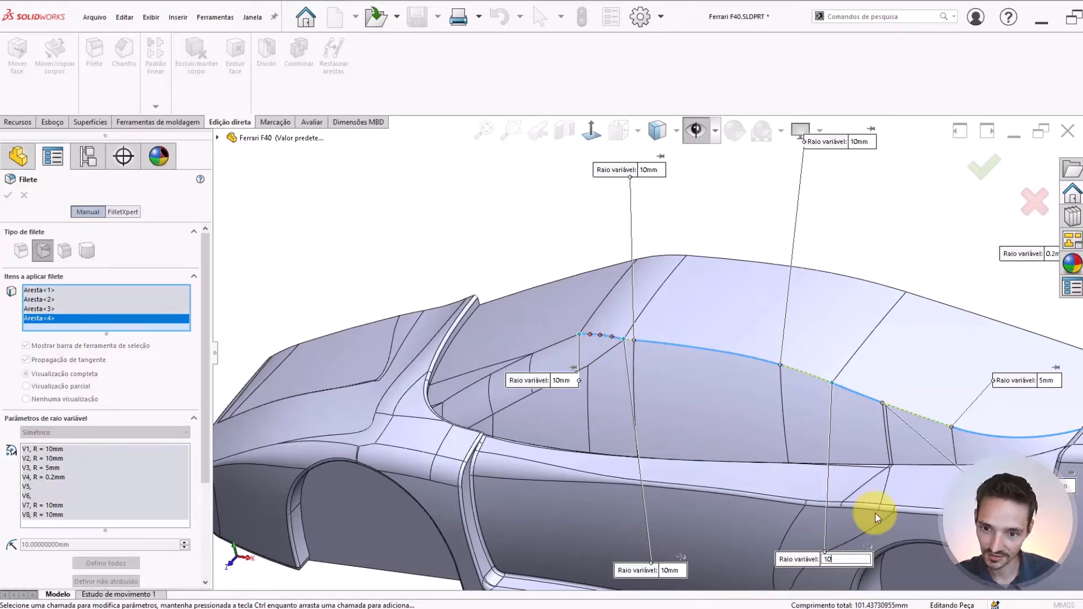
click(925, 410)
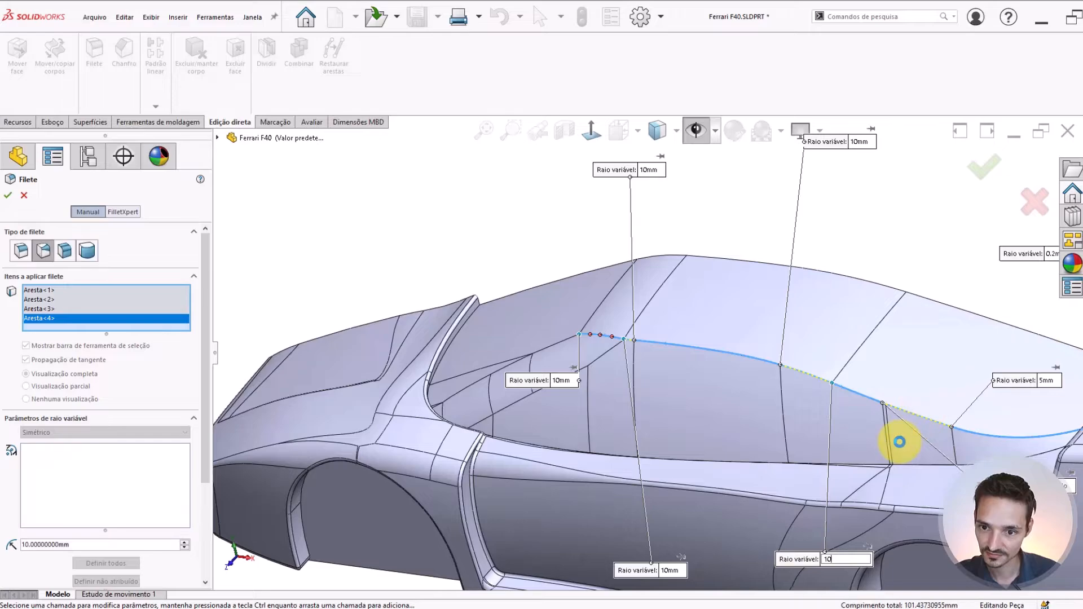
middle_drag(900, 442, 895, 442)
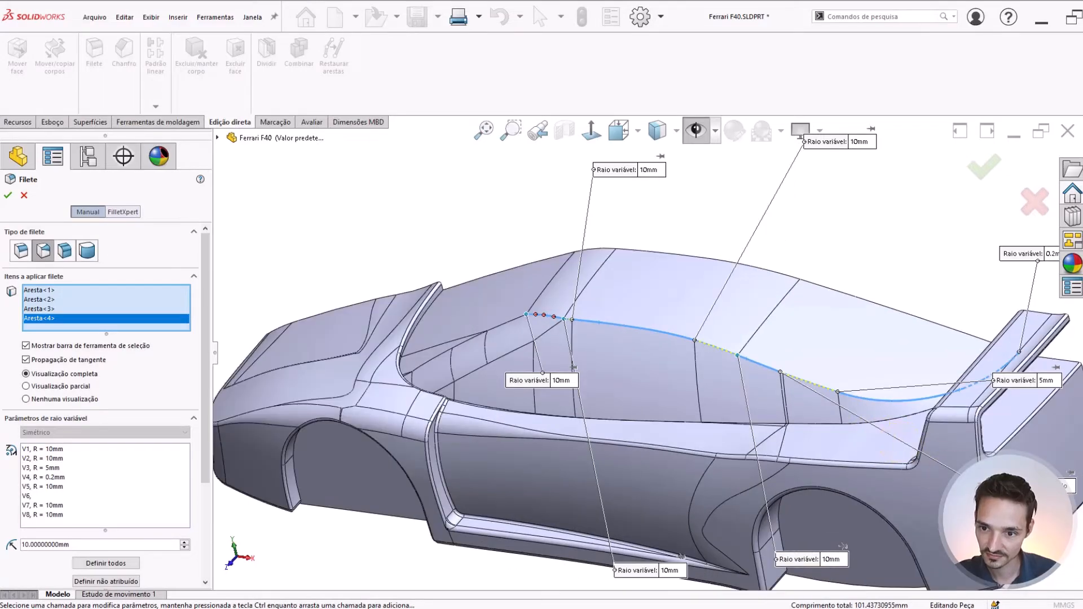
click(1046, 481)
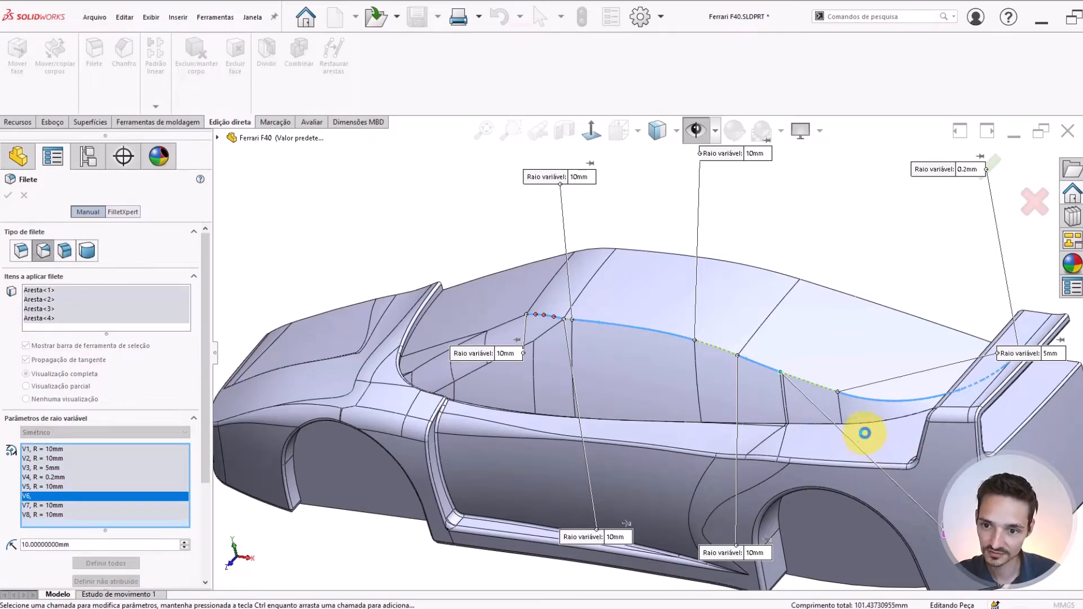
middle_drag(749, 394, 775, 374)
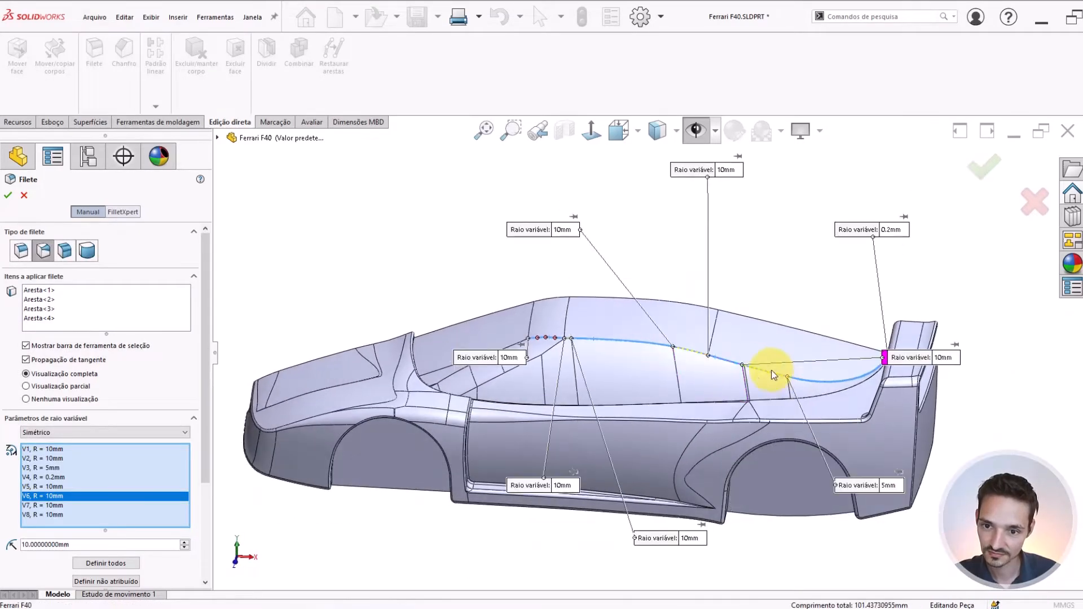
drag(875, 362, 745, 248)
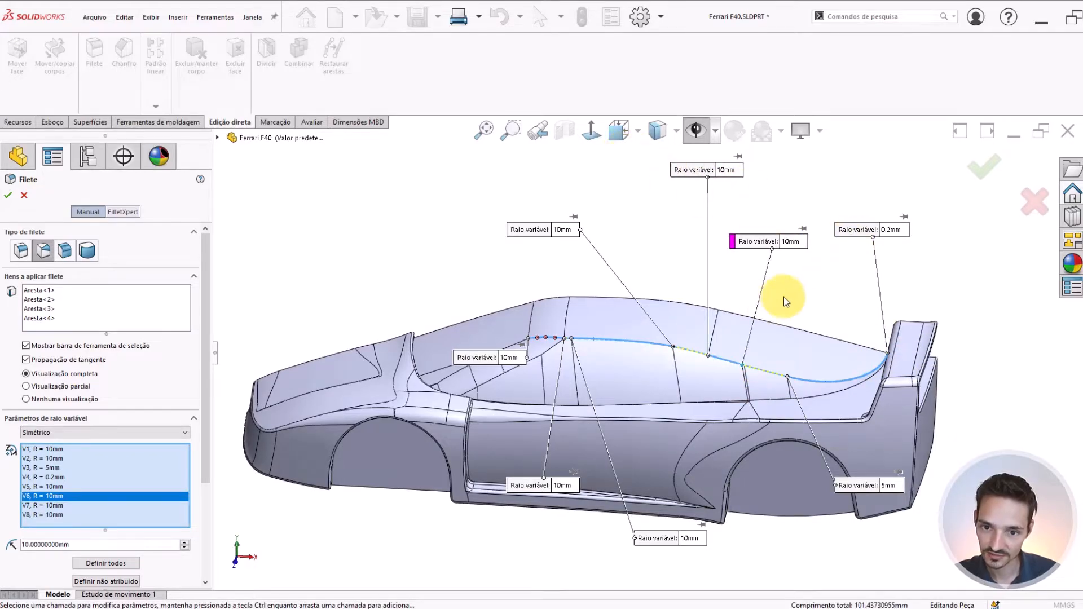
scroll(680, 288, down, 1)
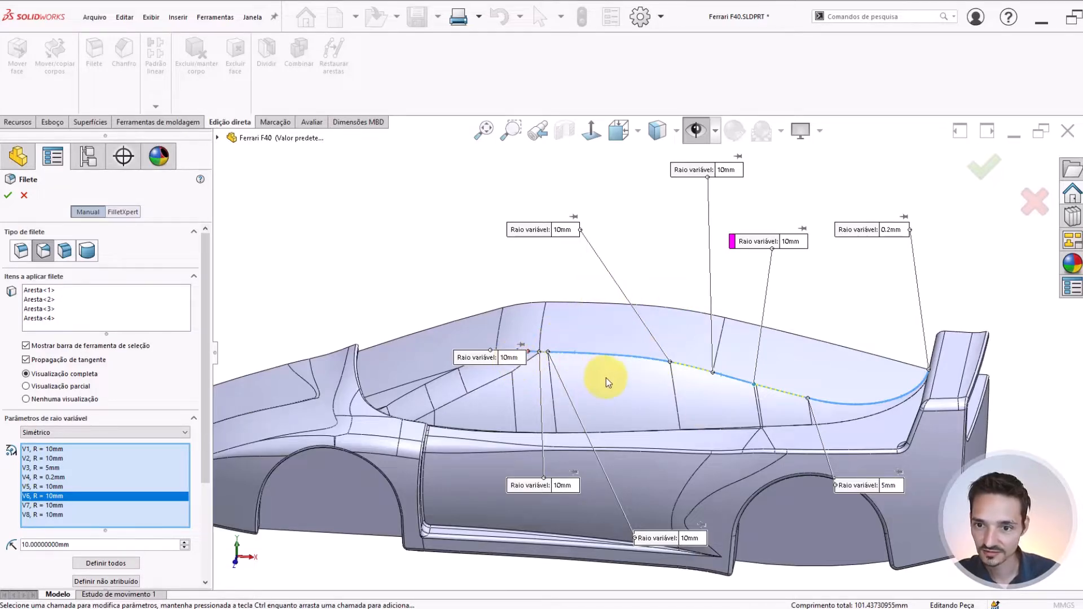
Set the rear curved edge segment's variable radius to 10 mm at its front end and 0.5 mm at the rear tip
click(918, 527)
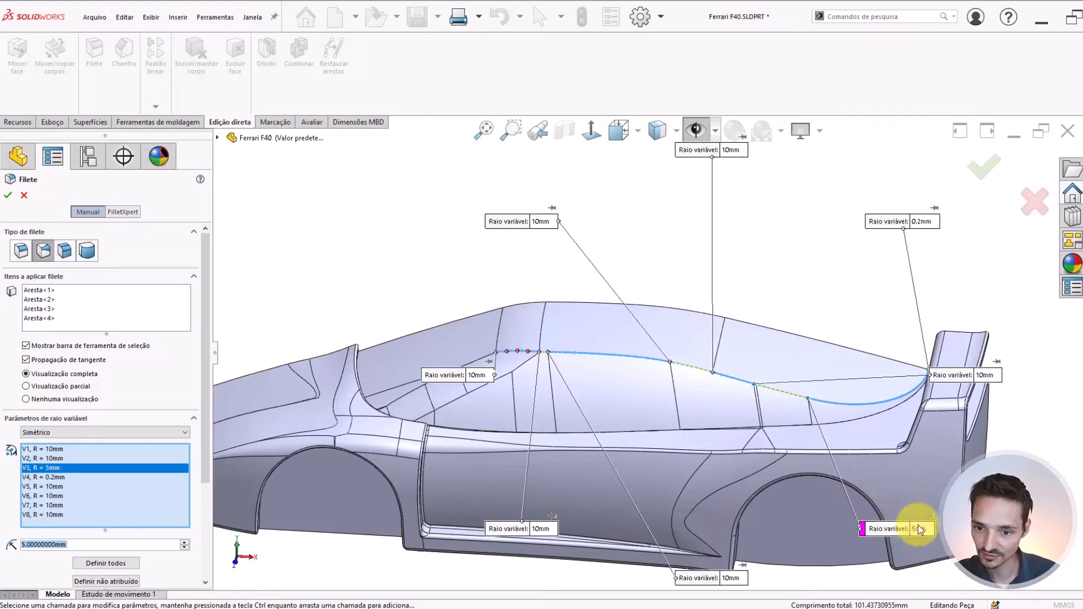
text(10)
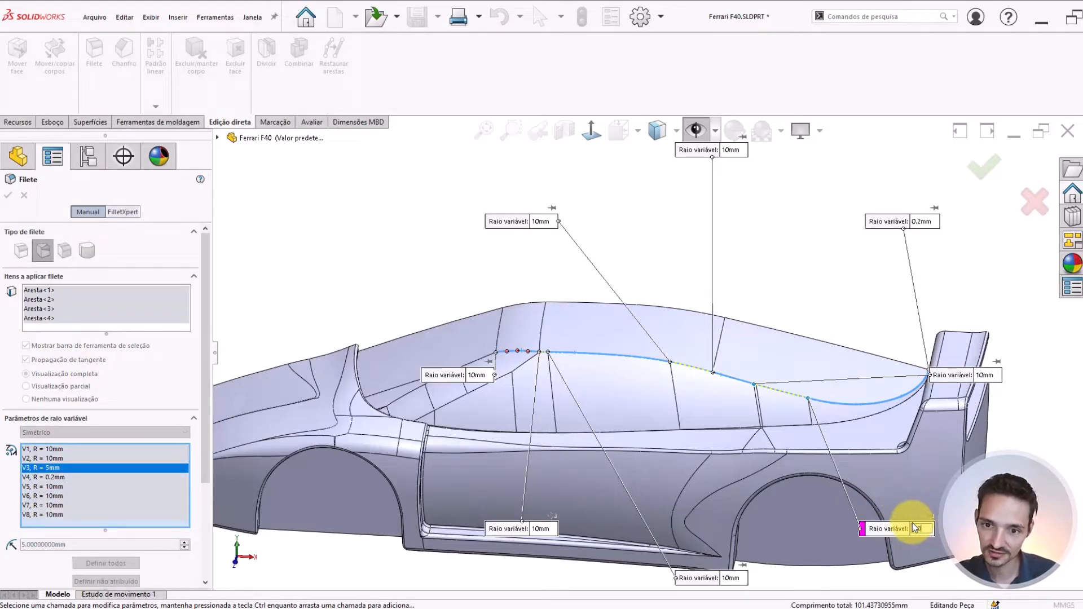
key(Return)
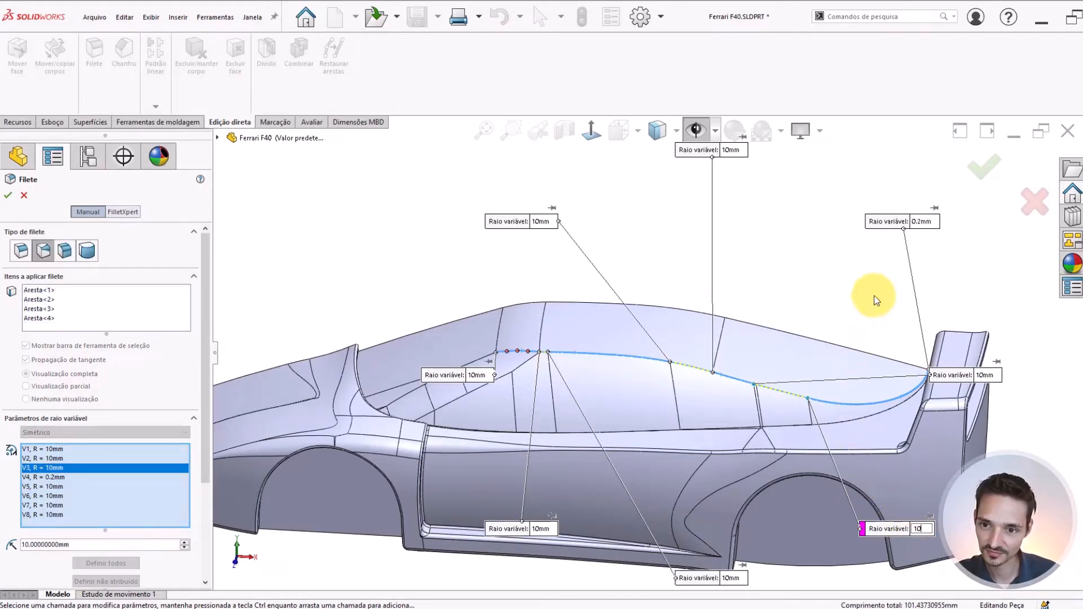
click(923, 228)
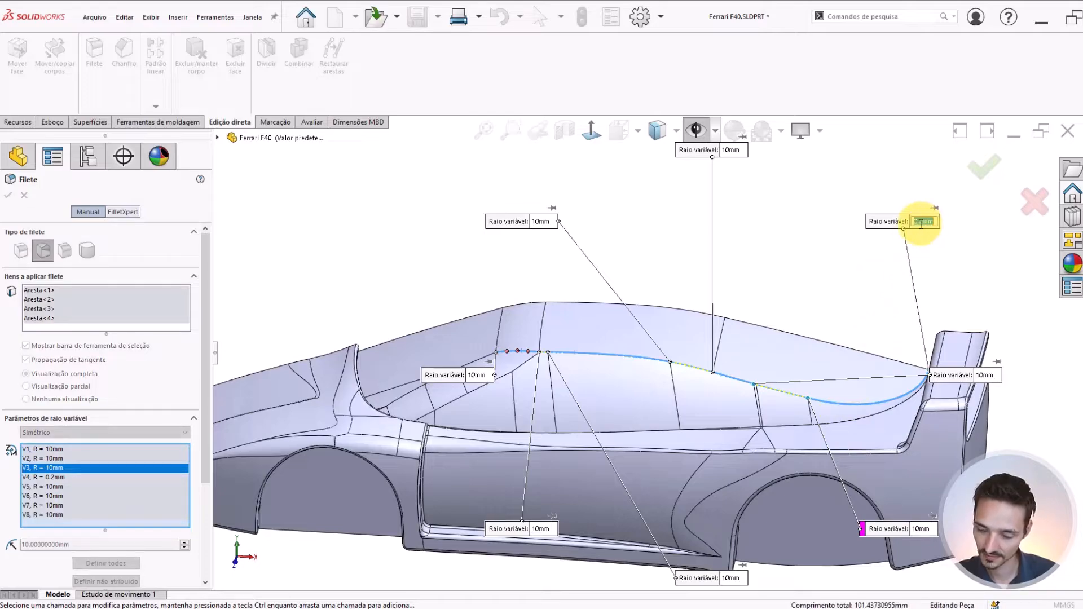
text(.5)
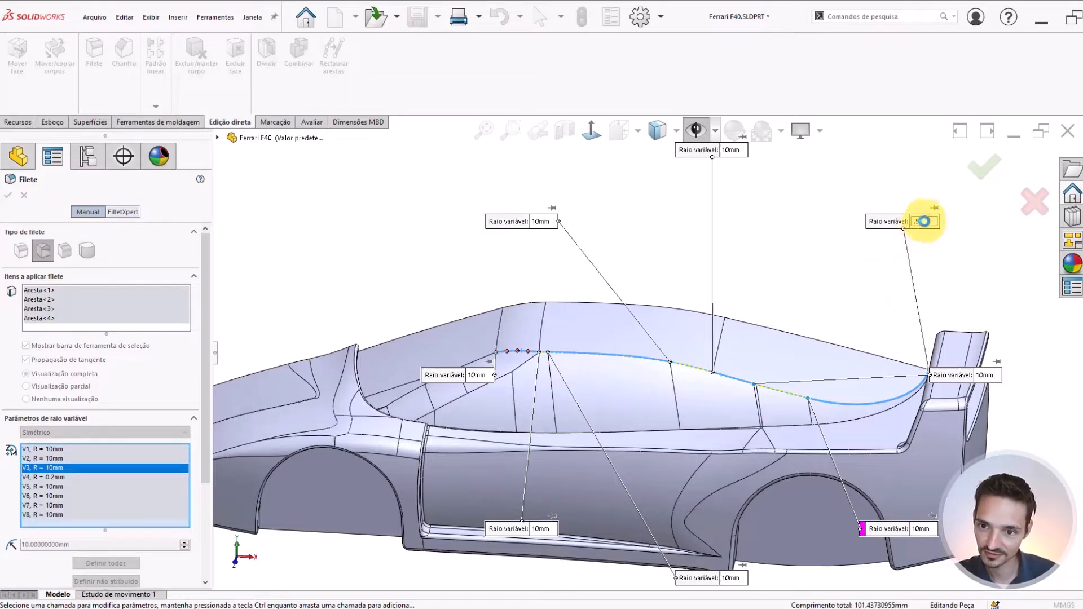
key(Return)
Set the rear-tip radius to 0.4 mm and move the middle segment's rear-end callout away from the tip
click(907, 220)
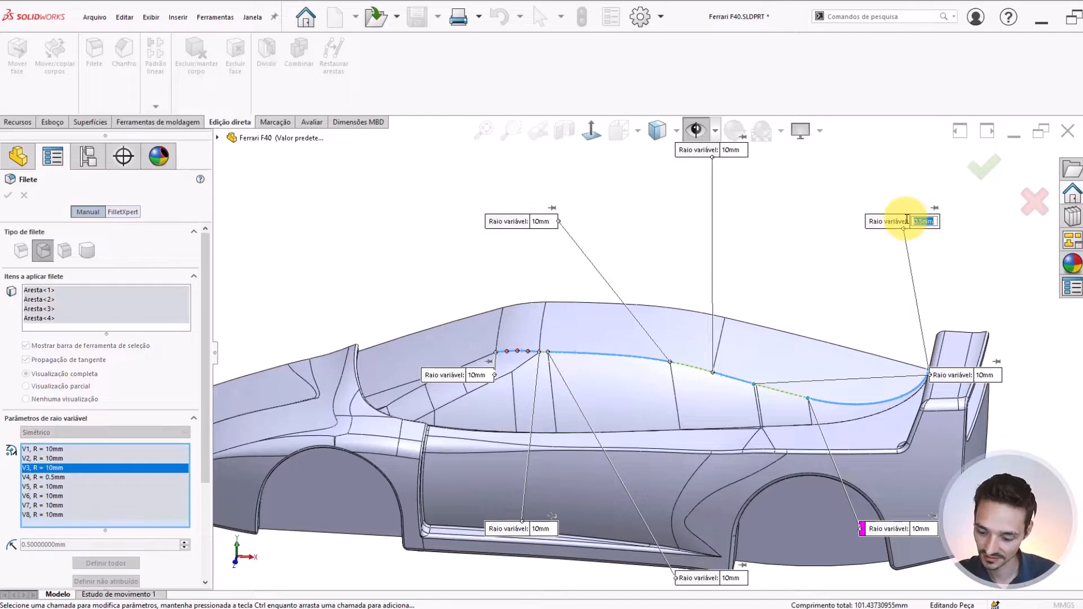
text(.4)
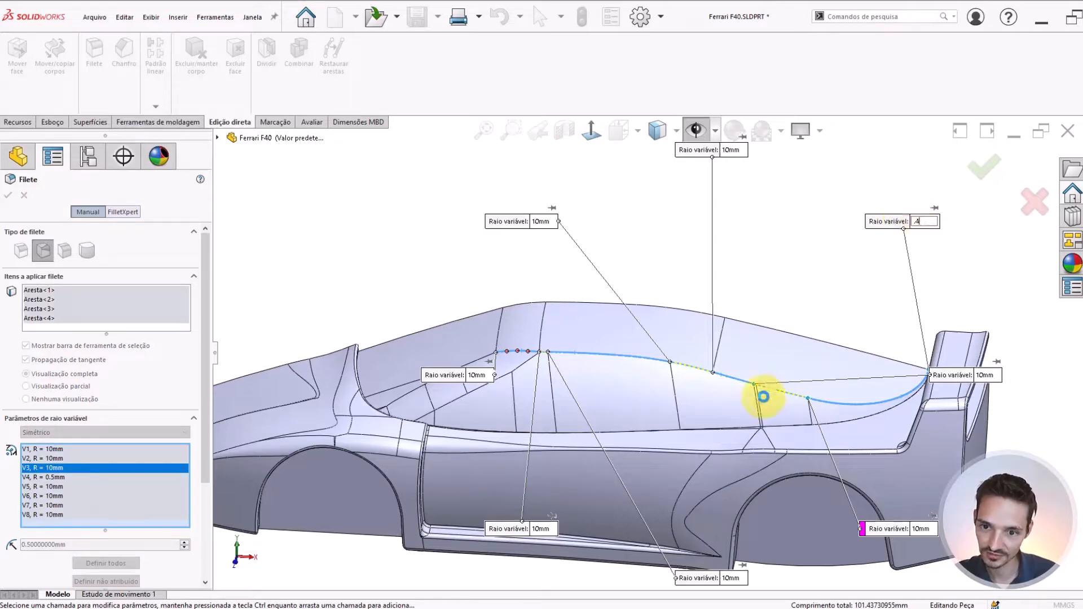
key(Return)
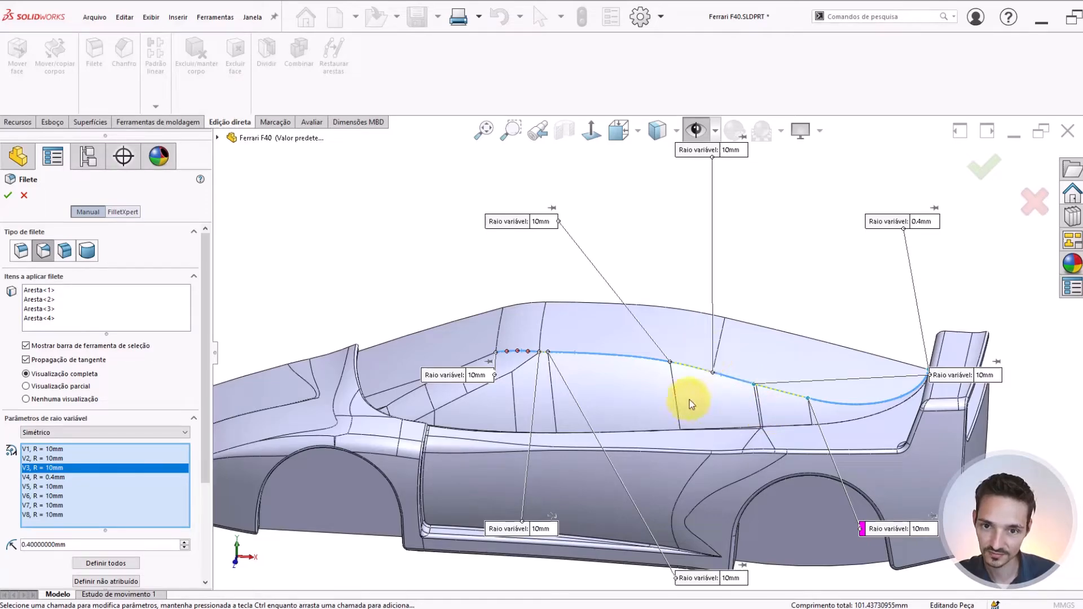
drag(917, 375, 810, 280)
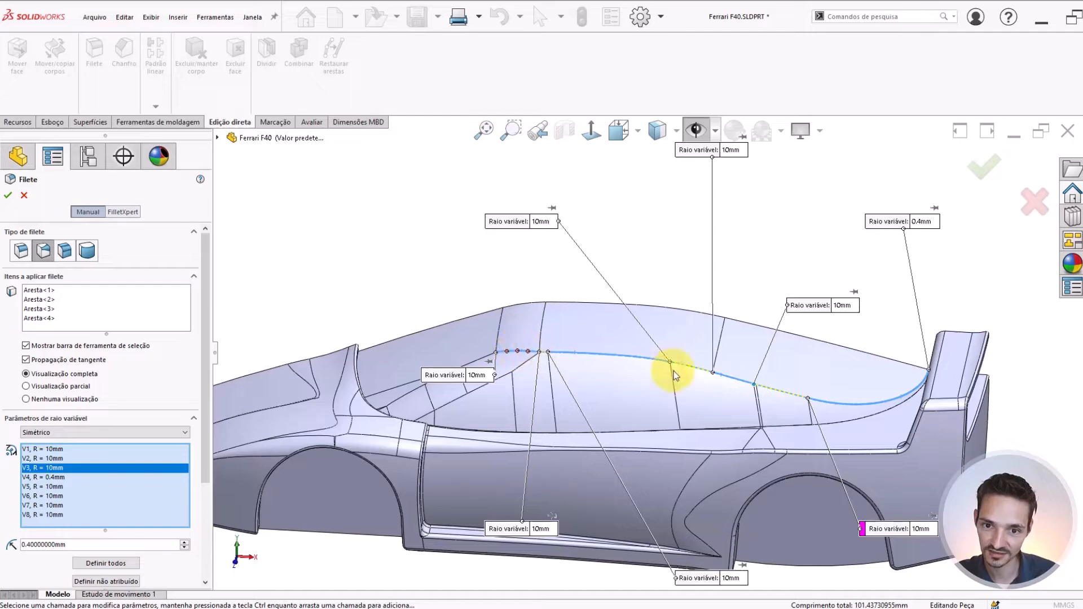
Set the radius to 8 mm at the side-window edge segment's rear end and at the middle roof-edge segment's front end
click(542, 222)
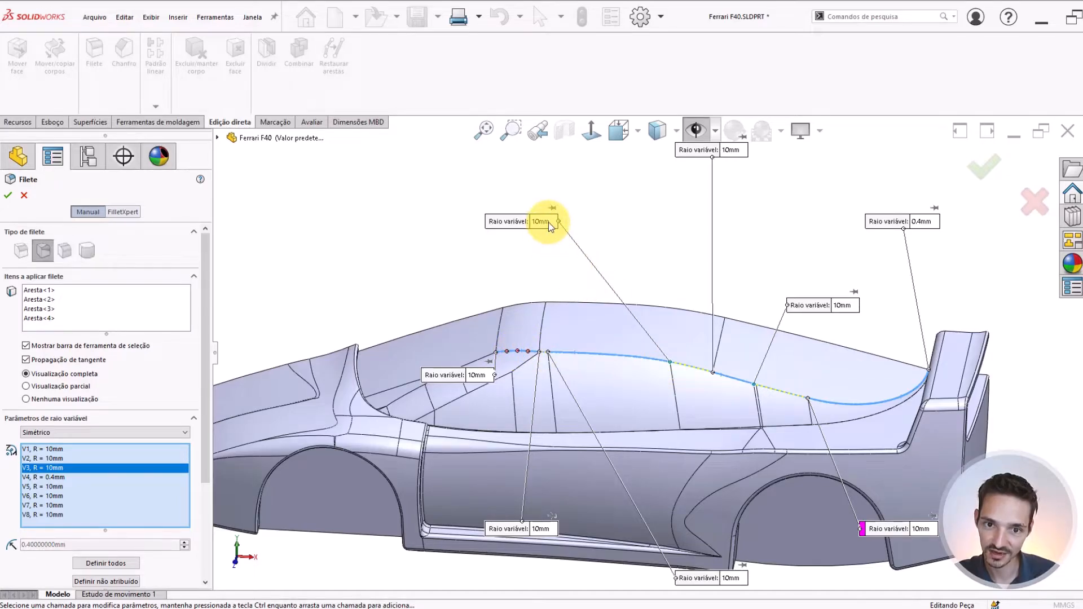
text(8)
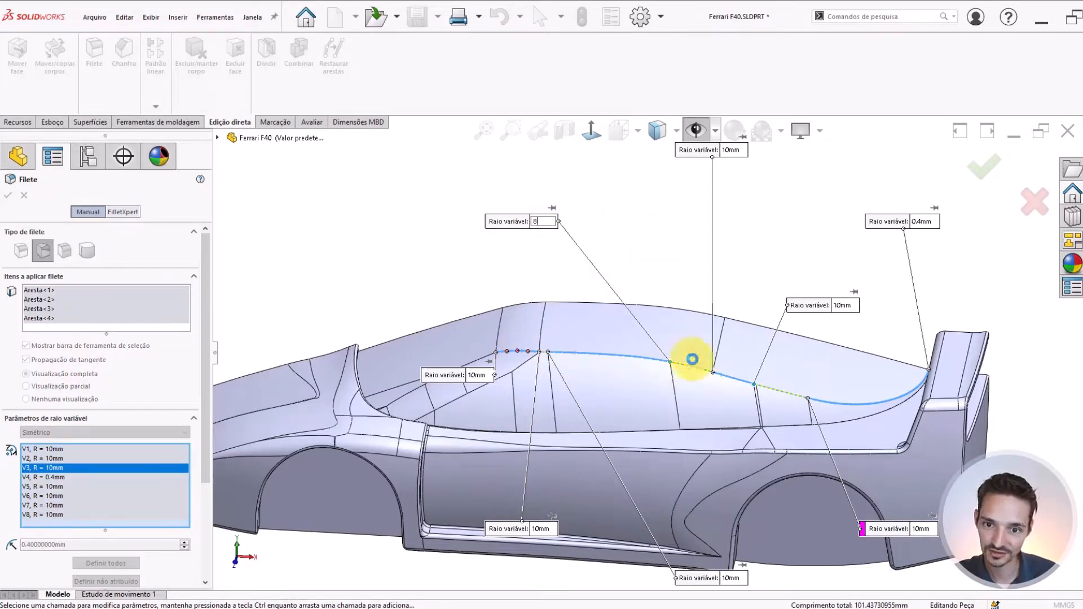
key(Return)
middle_drag(693, 363, 695, 367)
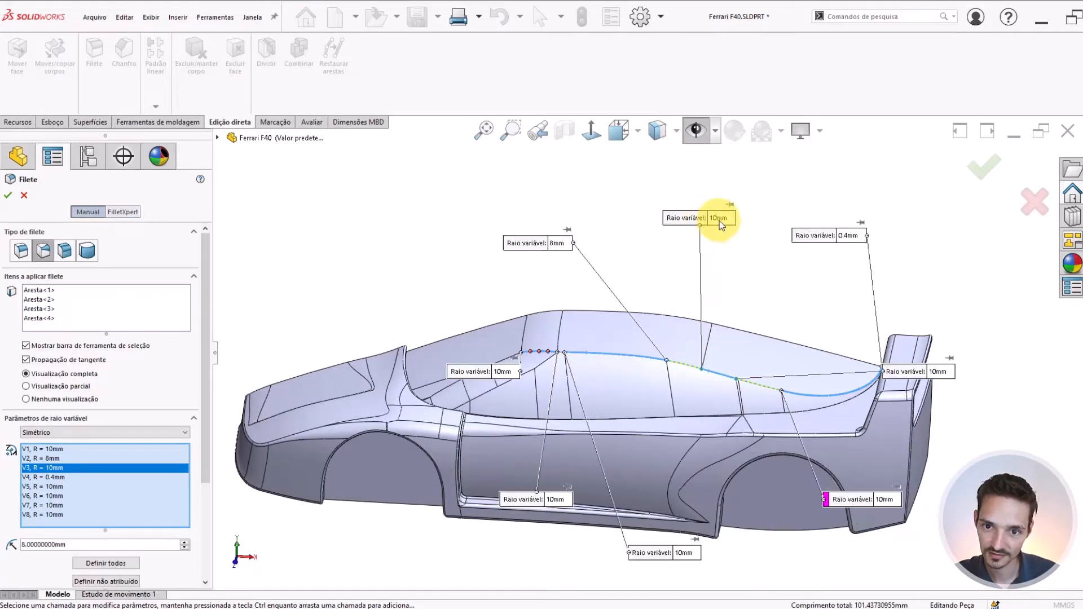
click(723, 218)
text(8)
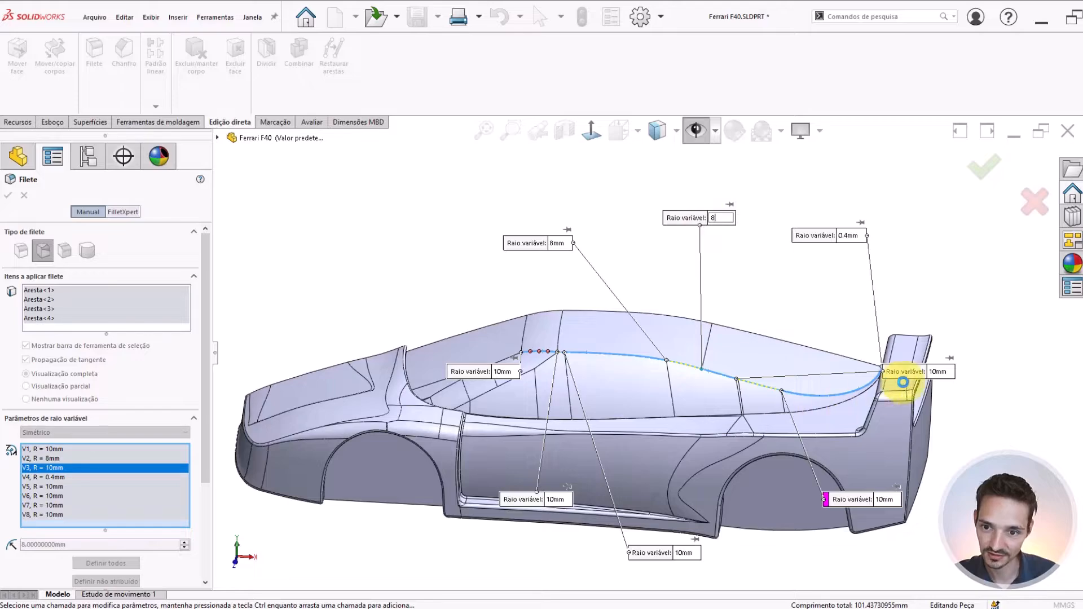
key(Return)
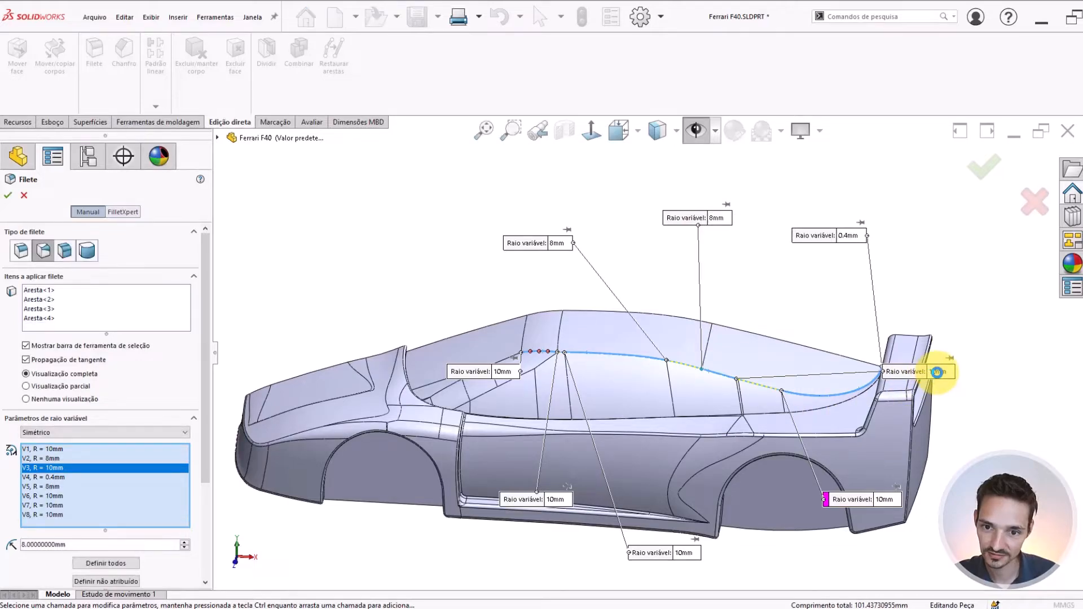
Set the radius to 8 mm at the middle roof-edge segment's rear end and at the rear curved segment's front end
click(937, 372)
text(8)
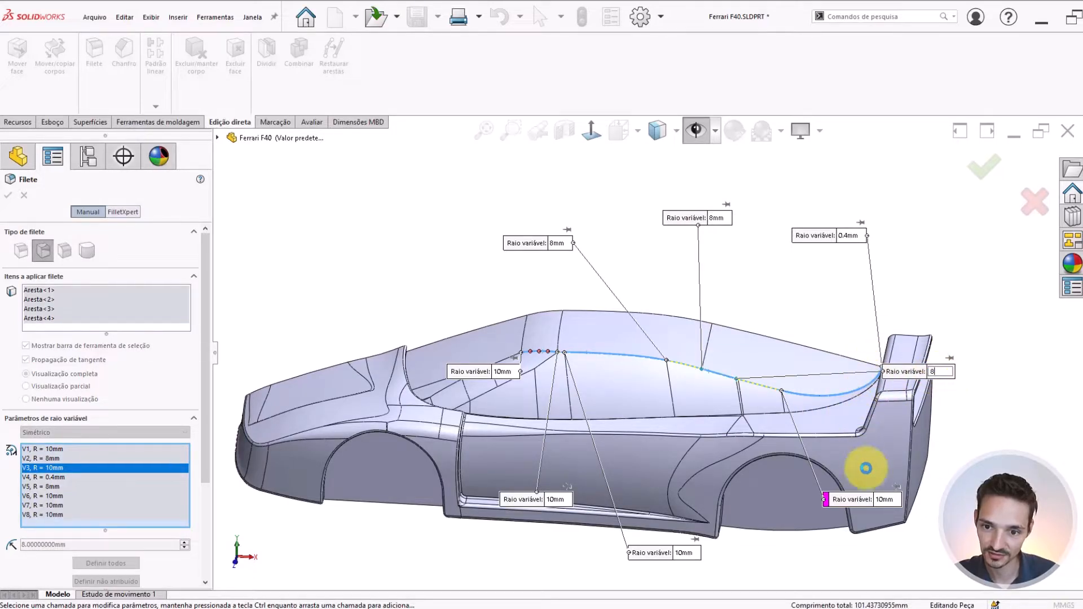
click(885, 500)
text(8)
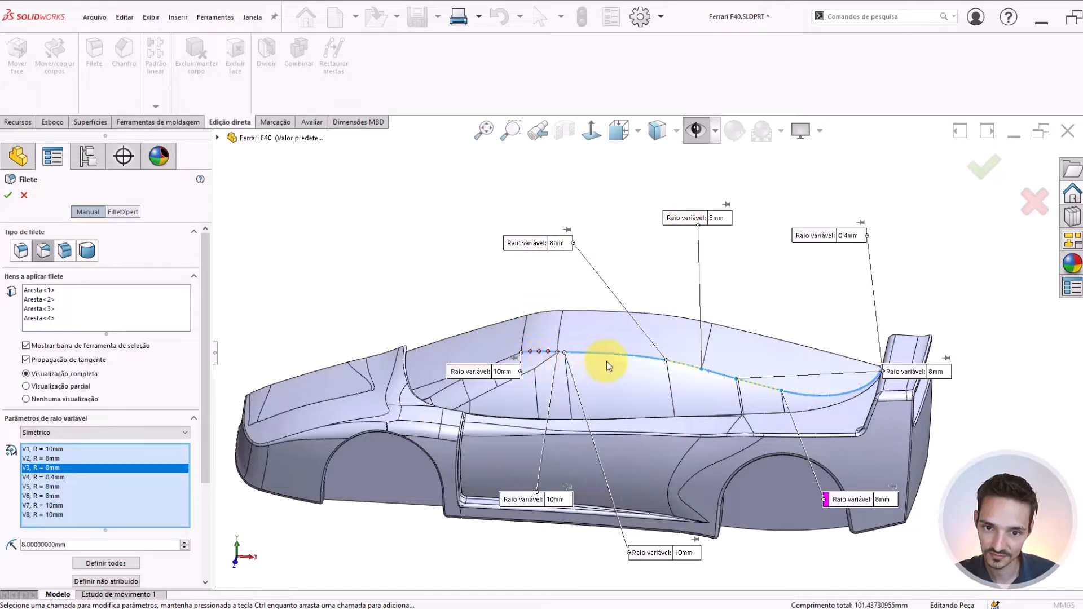
Set the radius to 7 mm at the side-window edge segment's rear end and at the middle roof-edge segment's front end
click(718, 219)
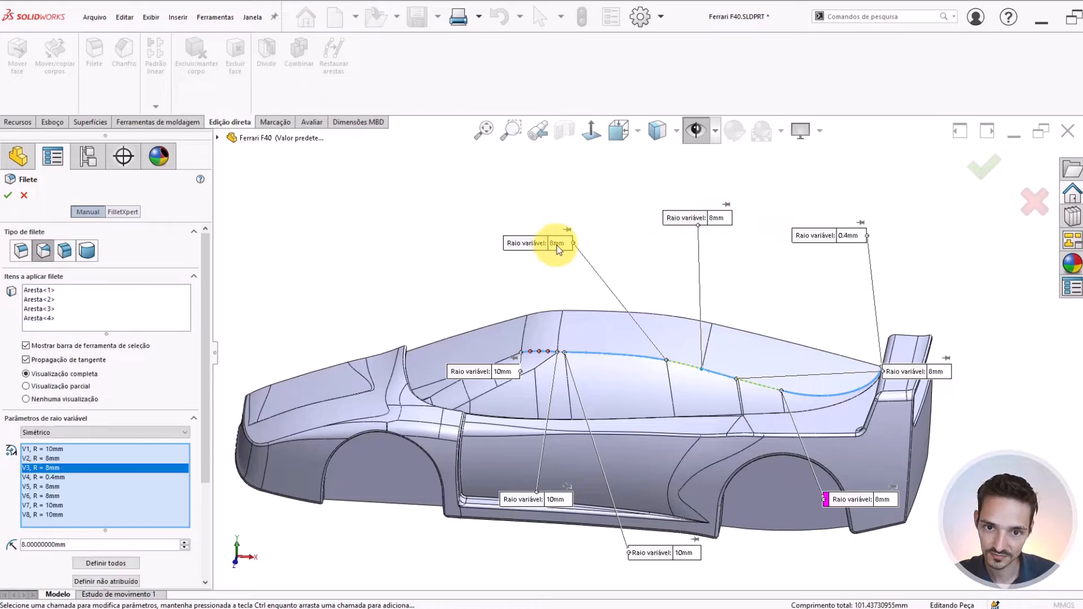
click(557, 243)
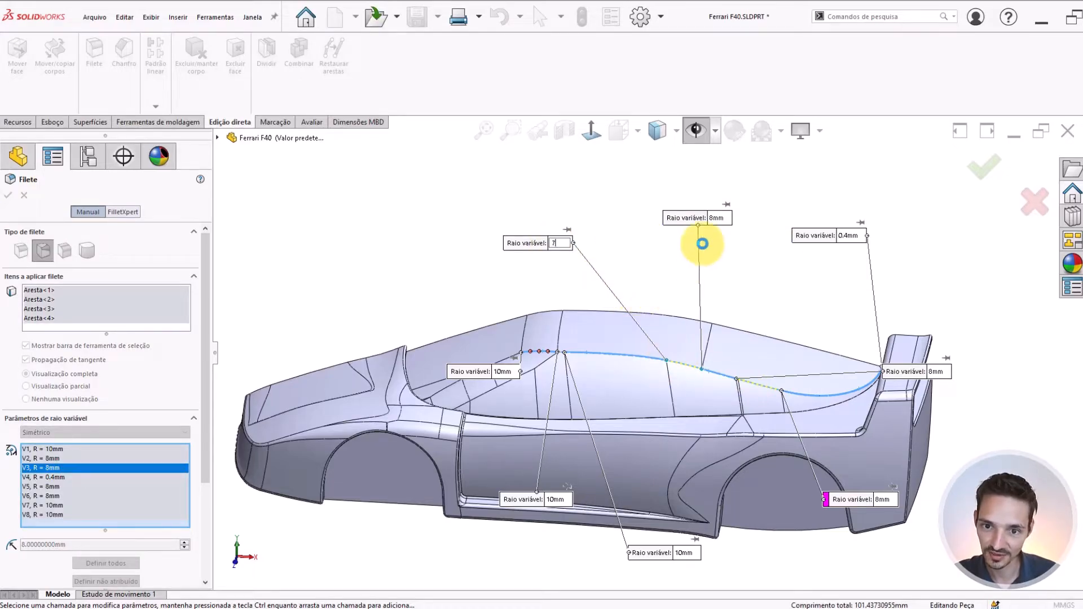
key(Return)
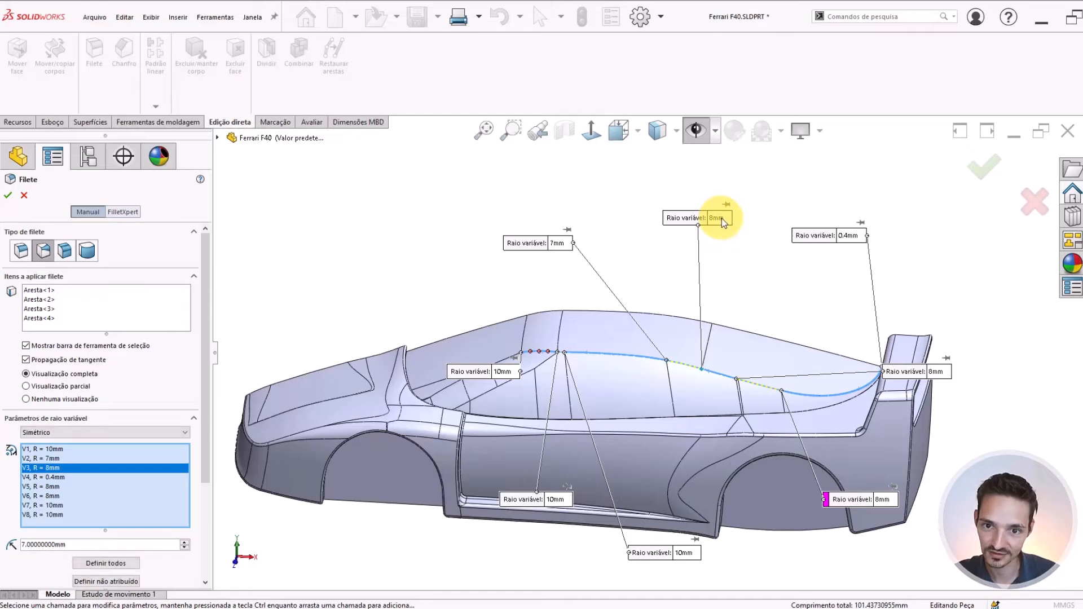
click(722, 218)
text(7)
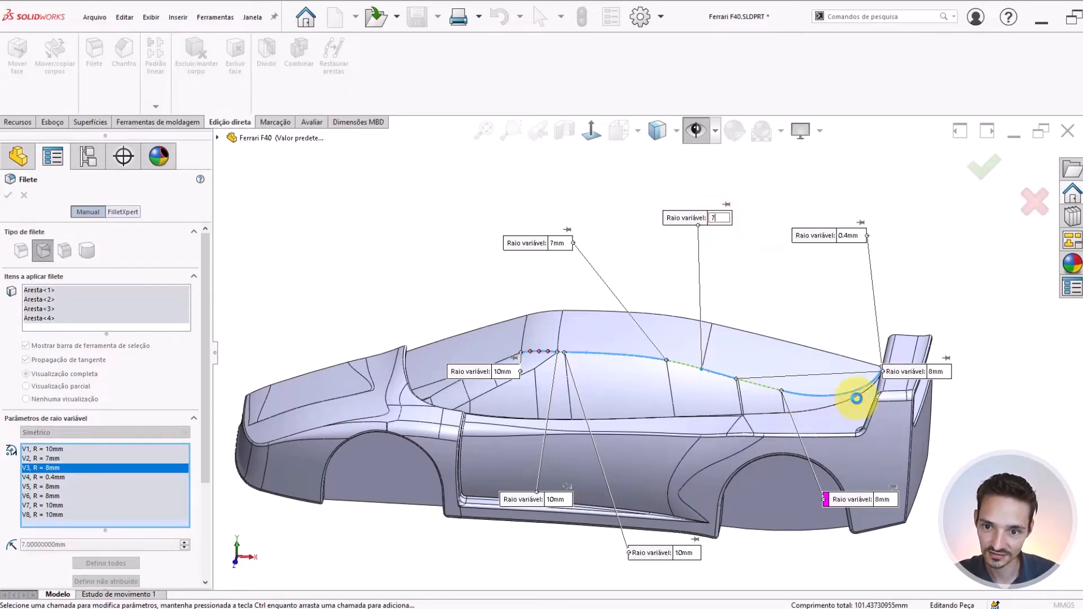
key(Return)
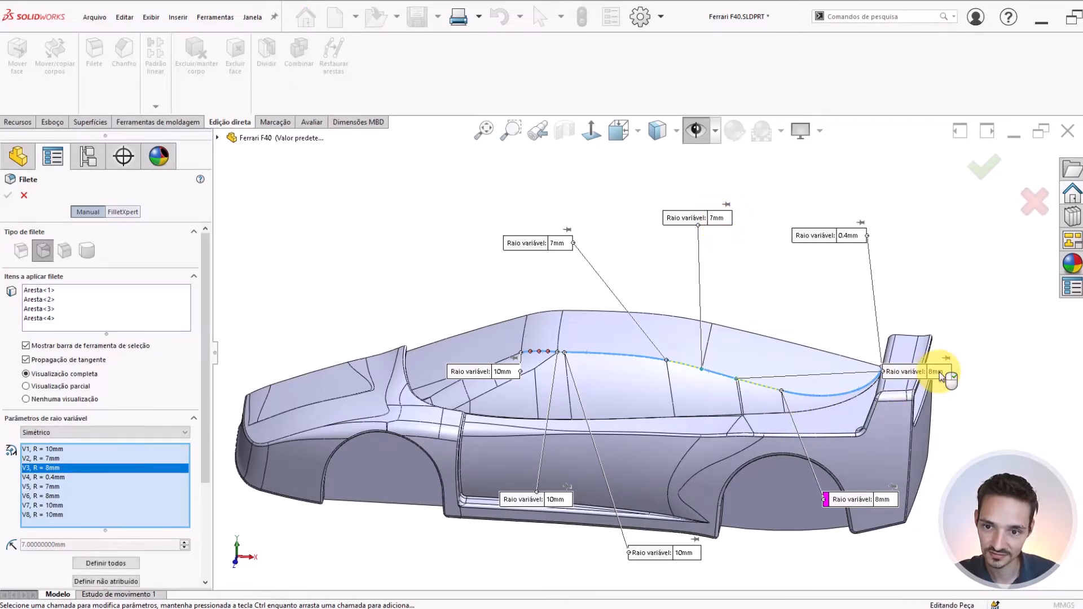
Set the radius to 7 mm at the middle roof-edge segment's rear end and at the rear curved segment's front end
click(939, 372)
text(7)
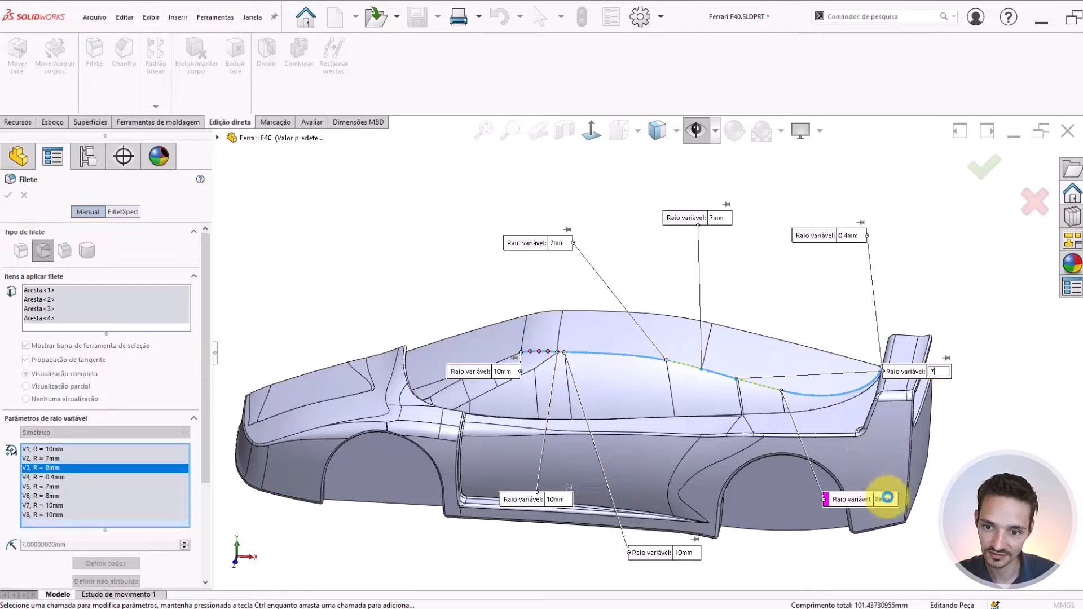
key(Return)
click(886, 498)
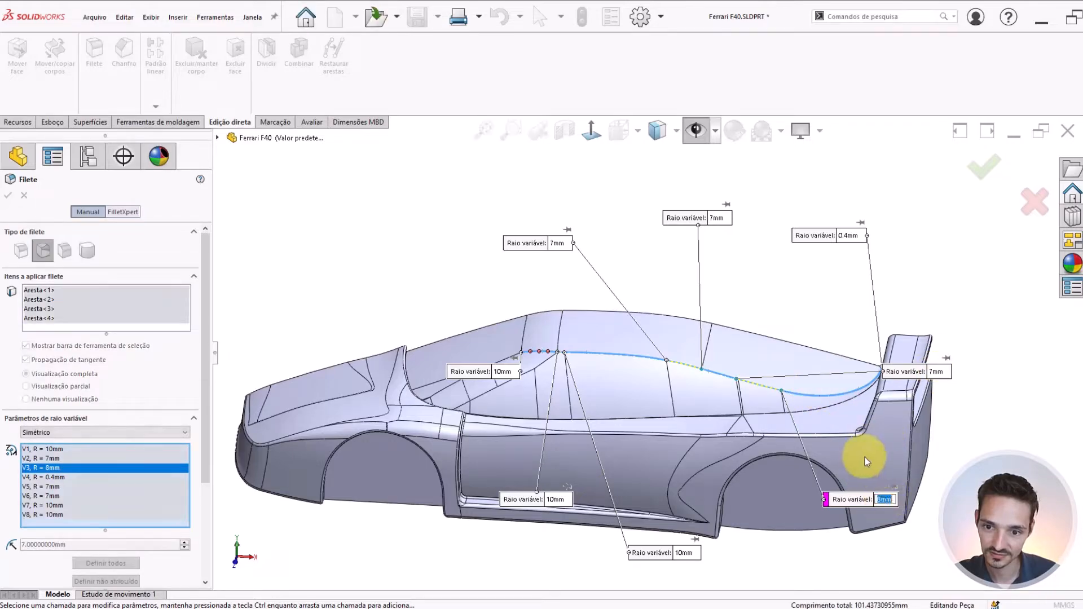
text(7)
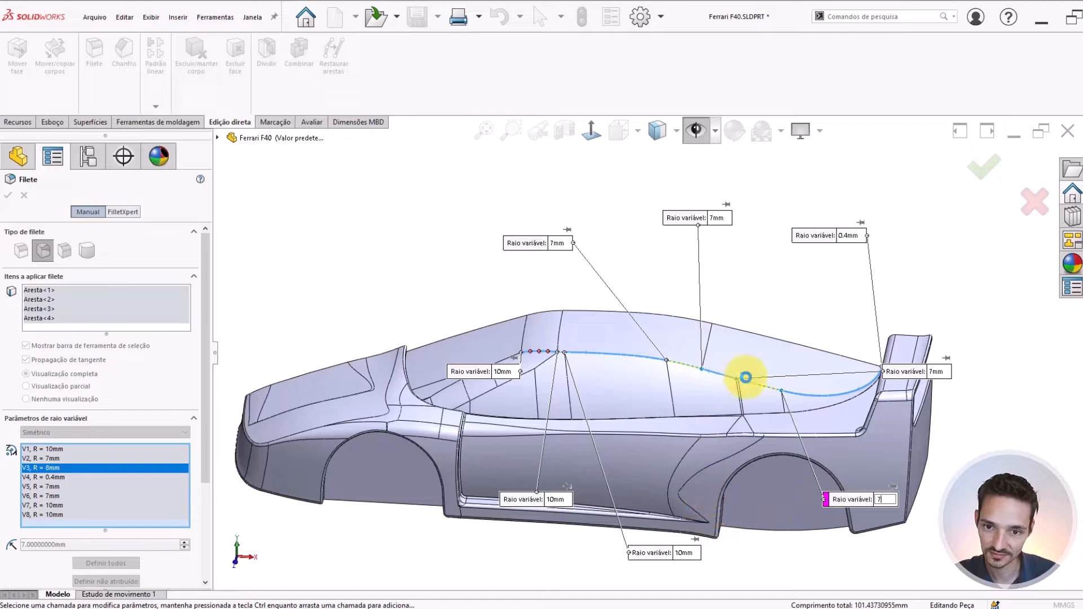
key(Return)
Set the rear-tip radius to 0.3 mm and toggle the fillet's tangent propagation off and back on
click(851, 235)
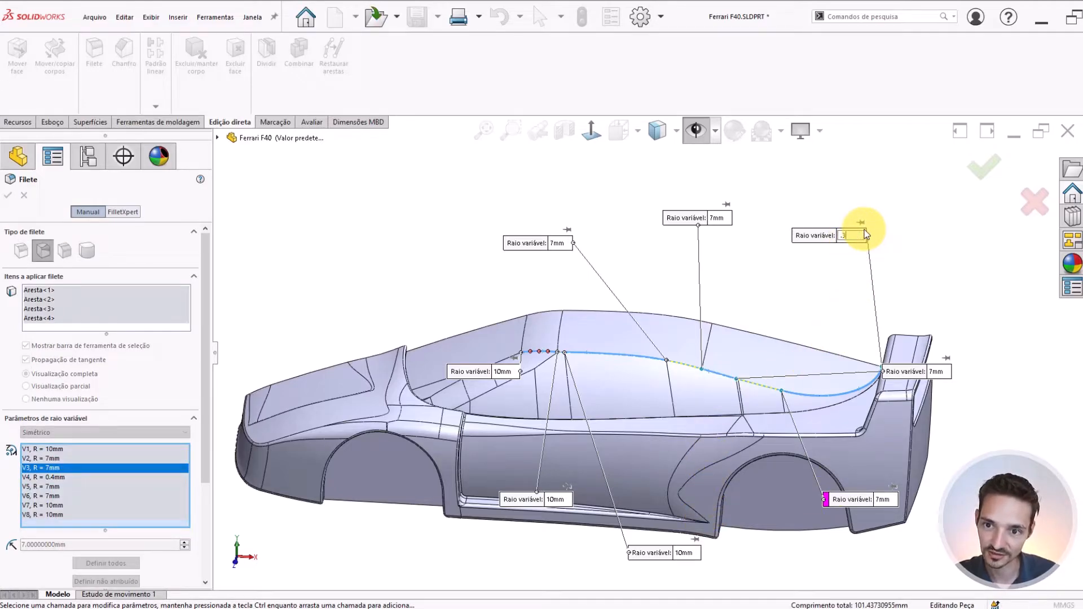
key(Return)
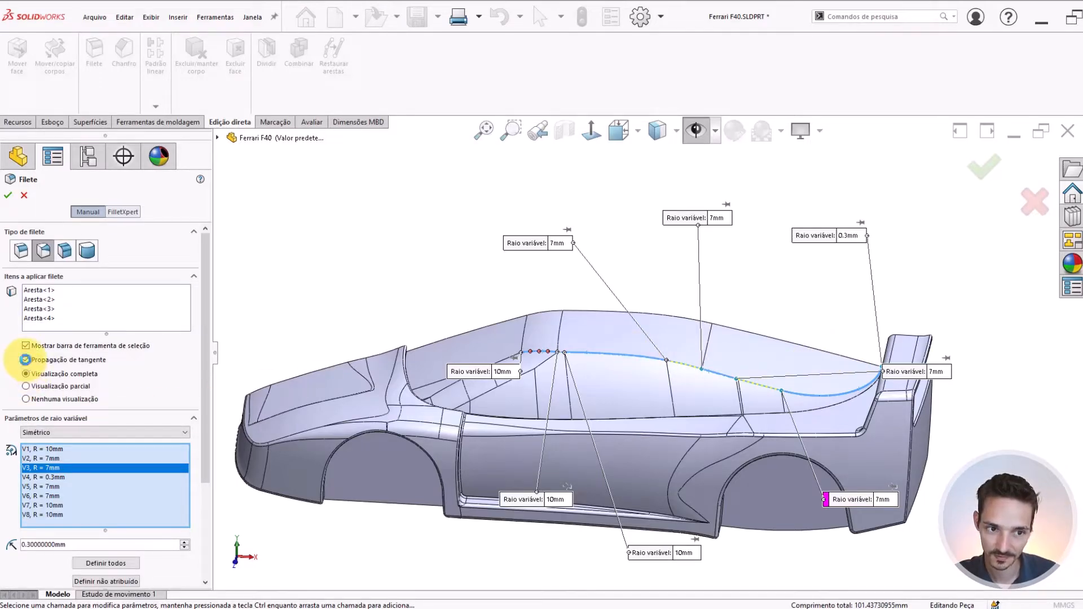
click(25, 360)
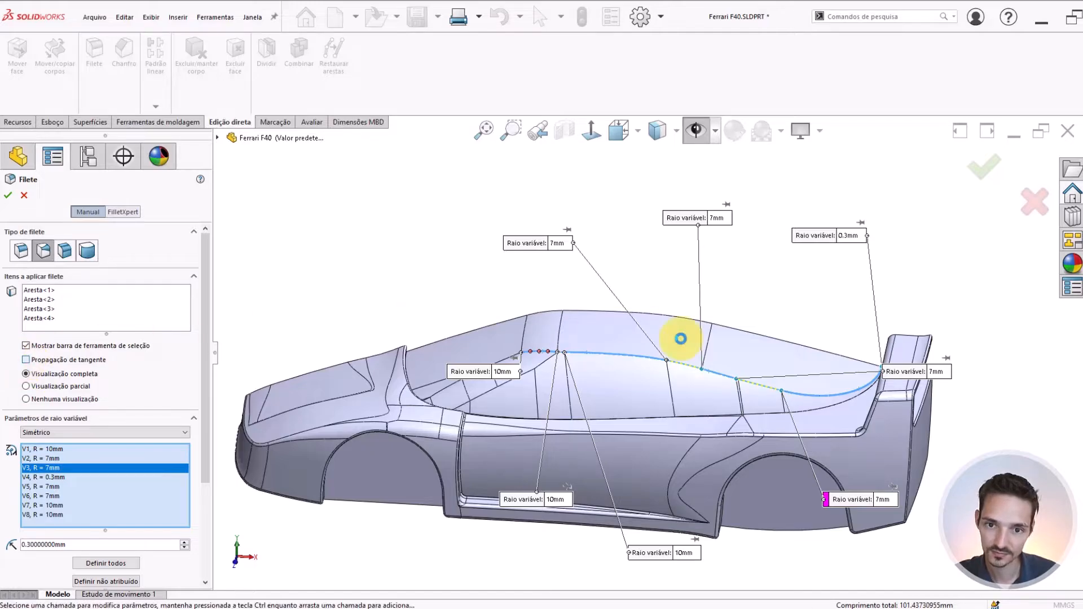
Examine the radius callouts along the roof side edge, moving the foremost callout clear of the model
scroll(653, 331, down, 2)
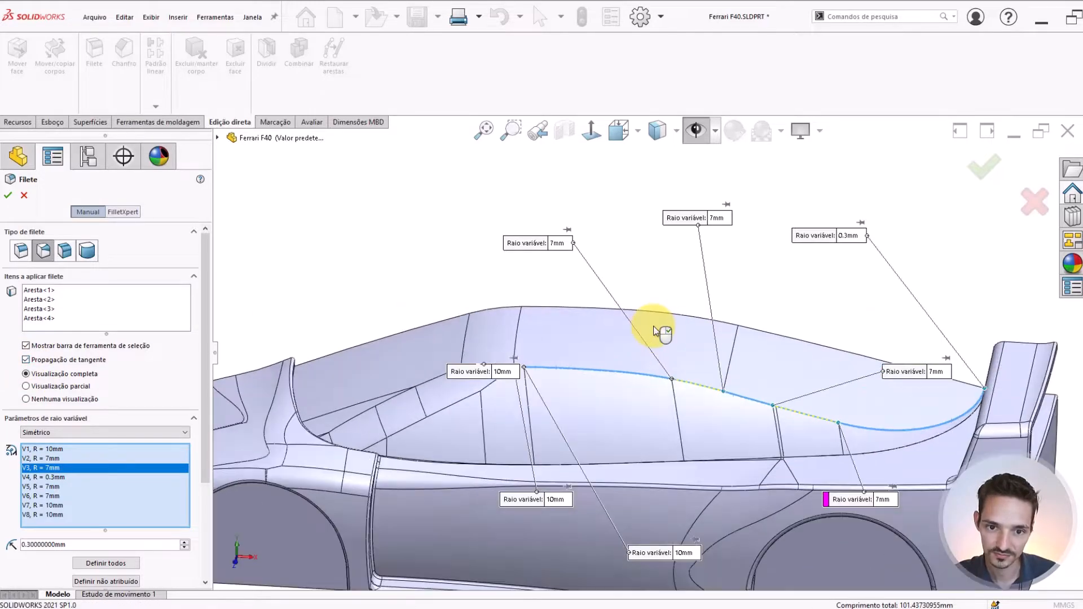
scroll(590, 371, up, 5)
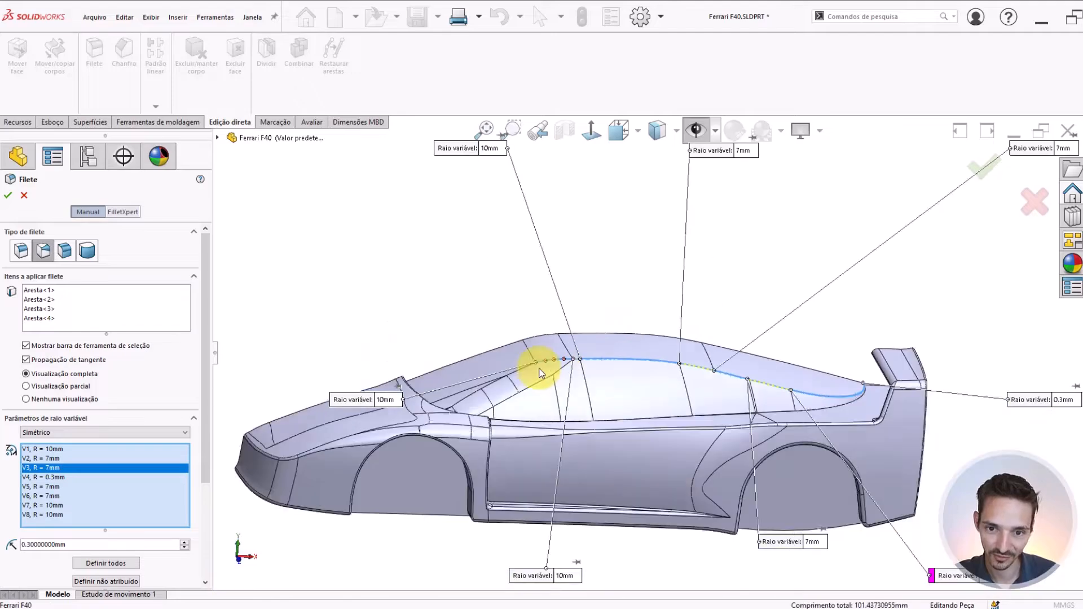
scroll(677, 364, down, 3)
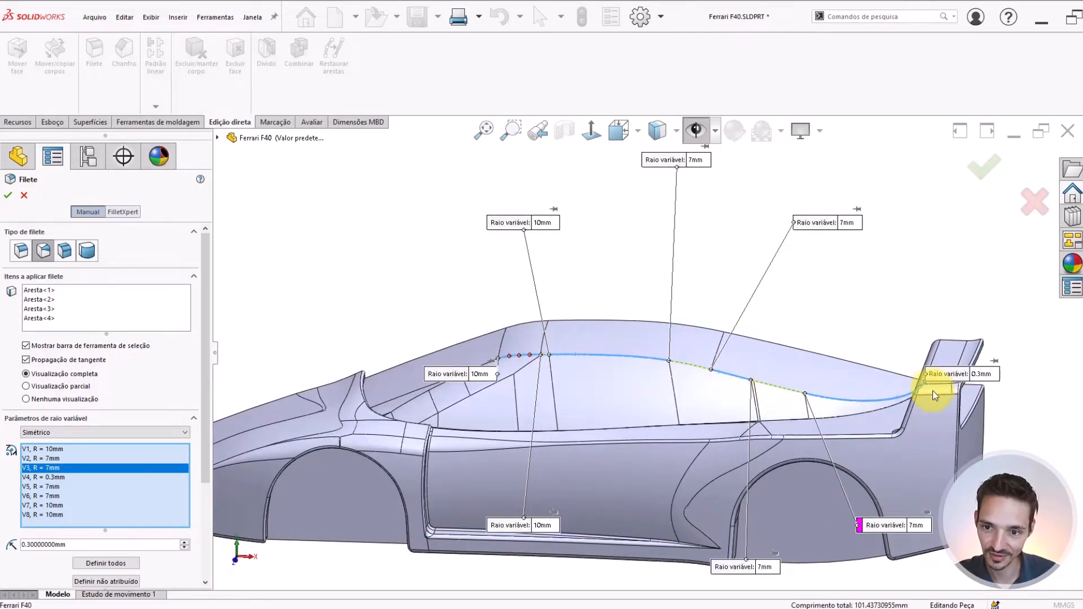
scroll(723, 363, up, 2)
middle_drag(723, 364, 731, 404)
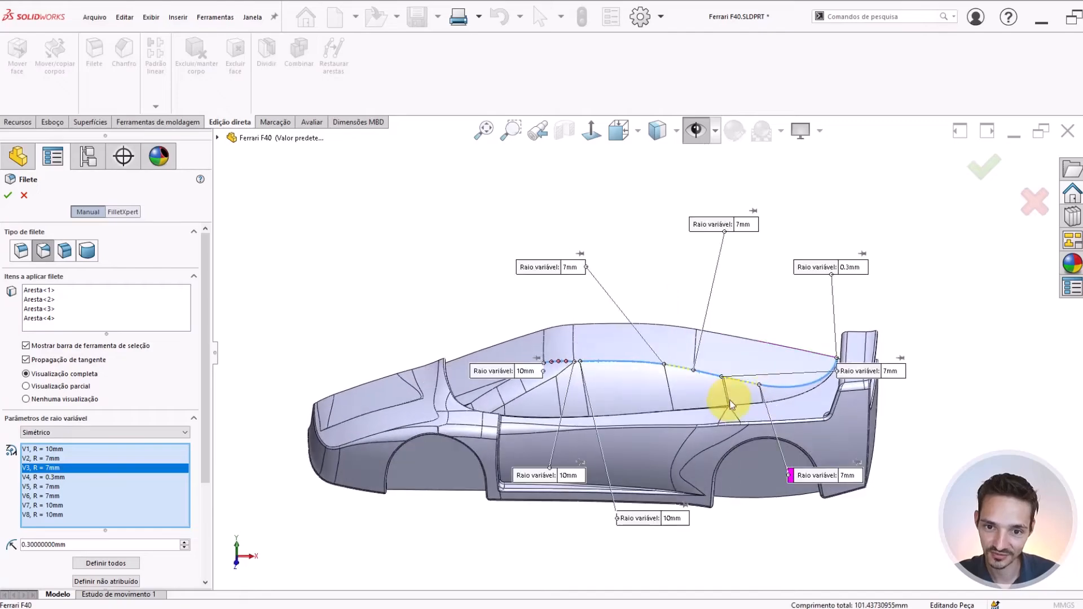
scroll(737, 364, down, 1)
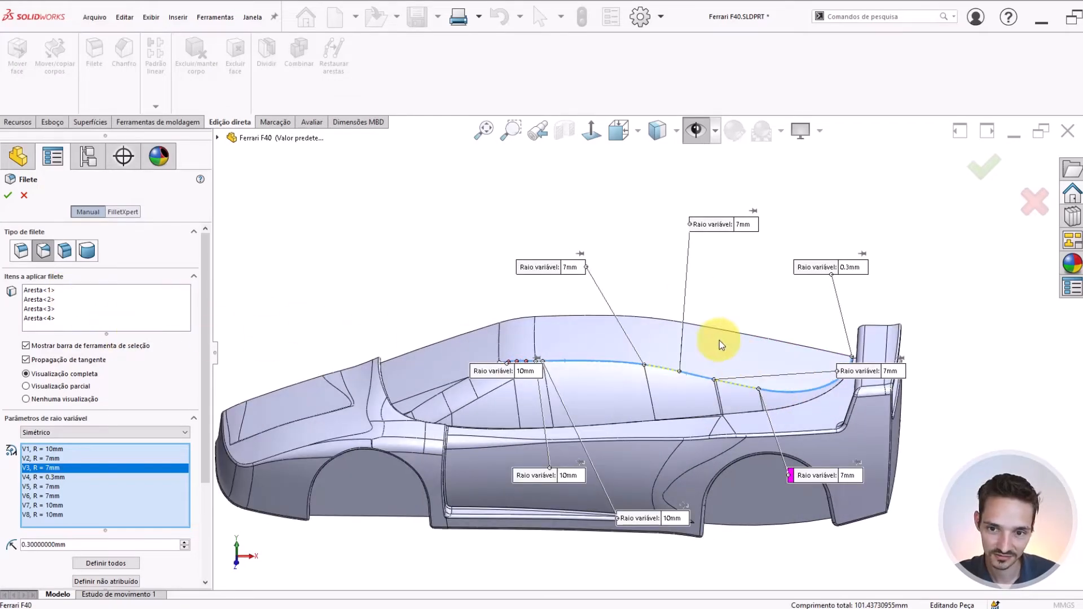
scroll(720, 340, down, 1)
middle_drag(630, 364, 443, 381)
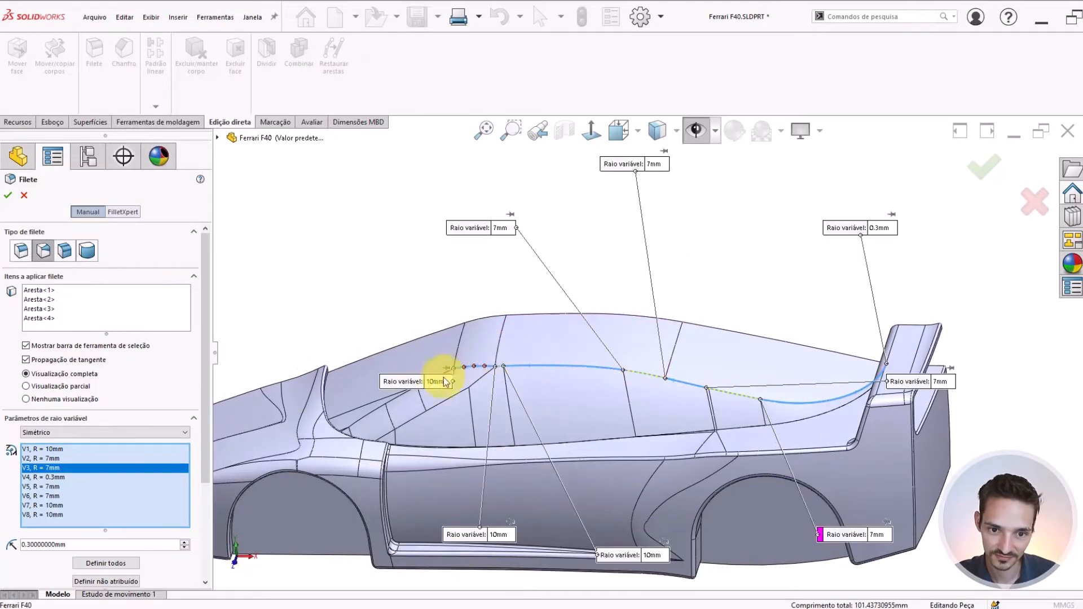
drag(402, 380, 341, 333)
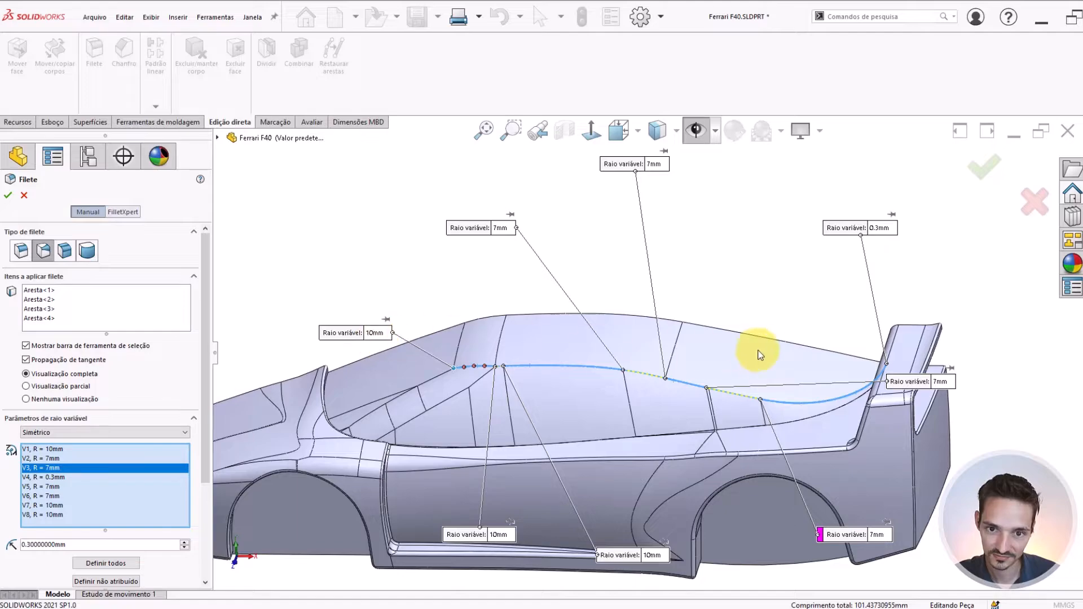
Set the radius to 5 mm at the side-window edge segment's rear end and at the middle roof-edge segment's front end
scroll(767, 347, up, 2)
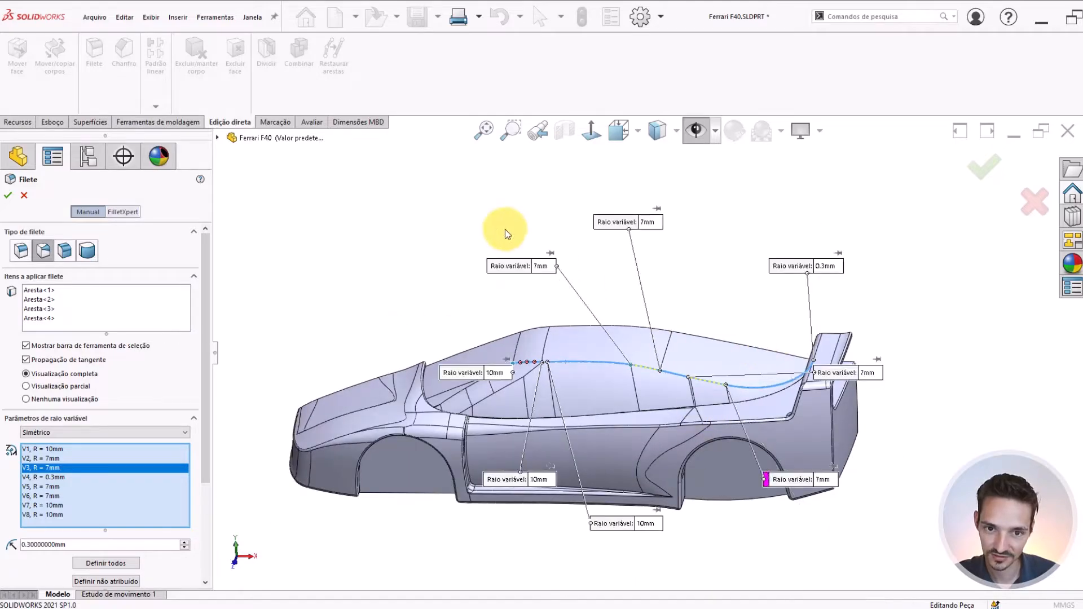
click(537, 265)
text(5)
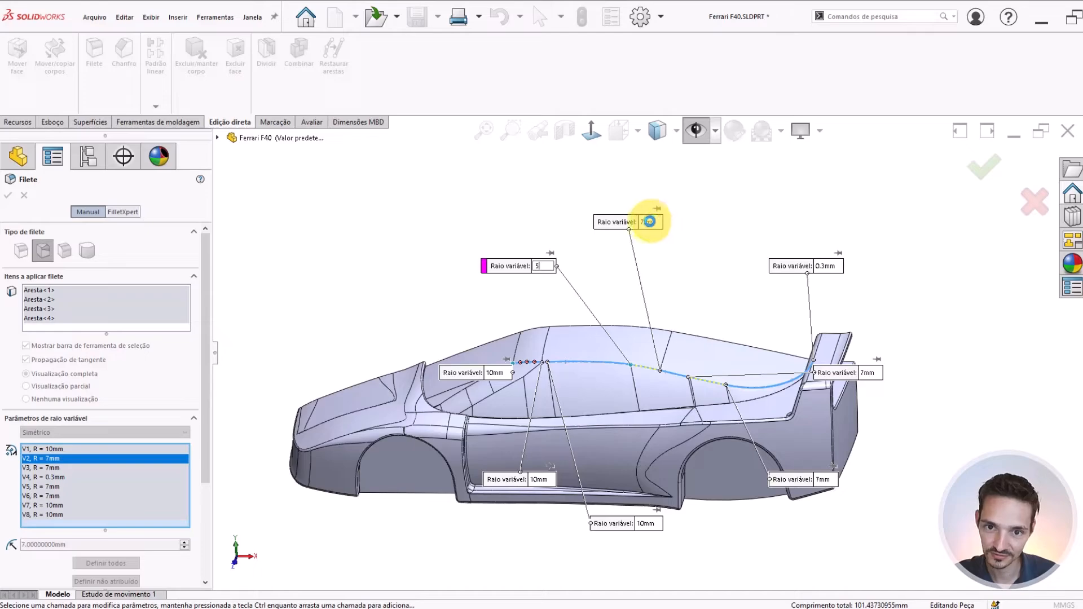
click(650, 222)
text(5)
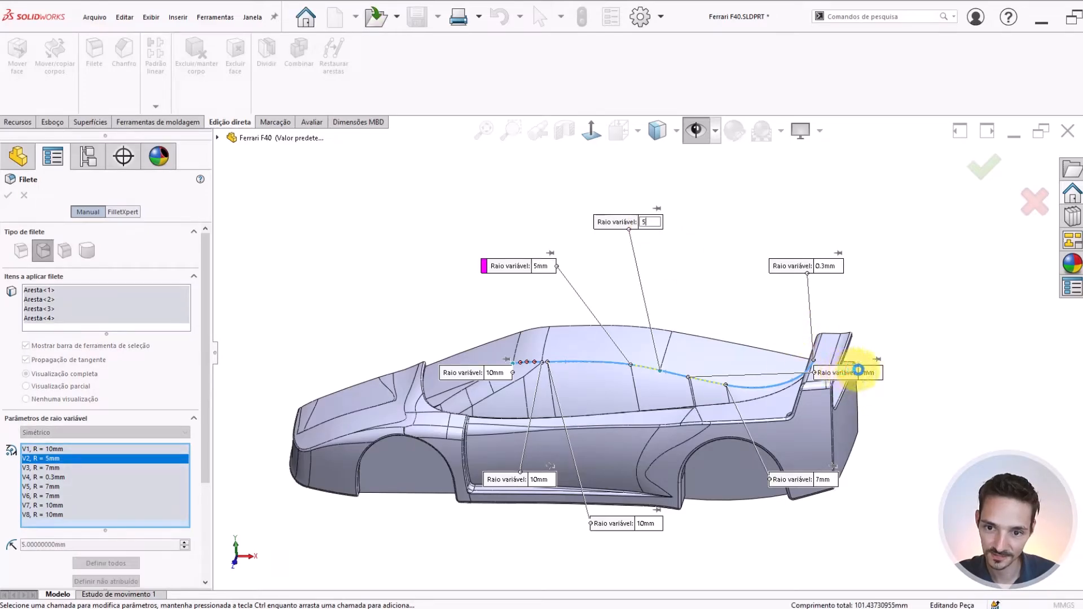
Set the radius to 5 mm at the middle roof-edge segment's rear end and at the rear curved segment's front end
click(871, 374)
text(5)
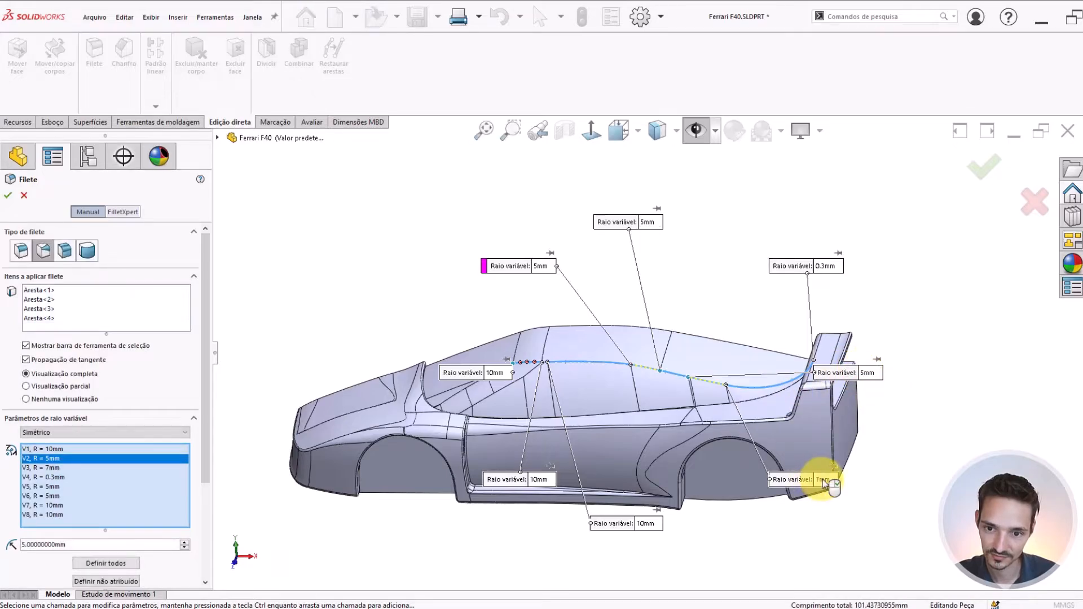
click(824, 479)
text(5)
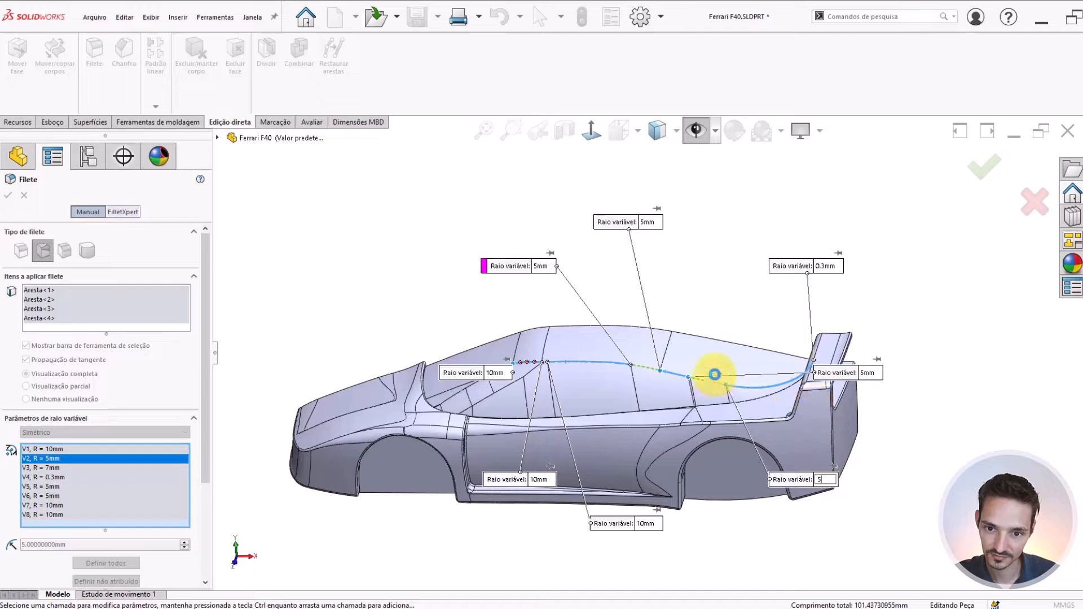
key(Return)
Set the radius to 4 mm at the middle roof-edge segment's rear end
scroll(700, 356, down, 3)
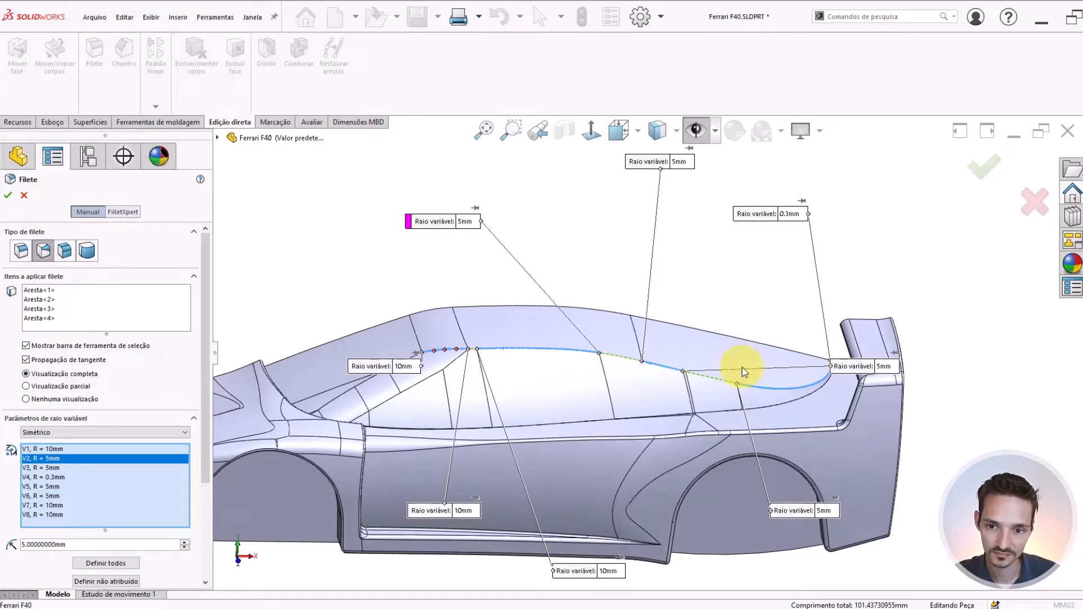
click(883, 369)
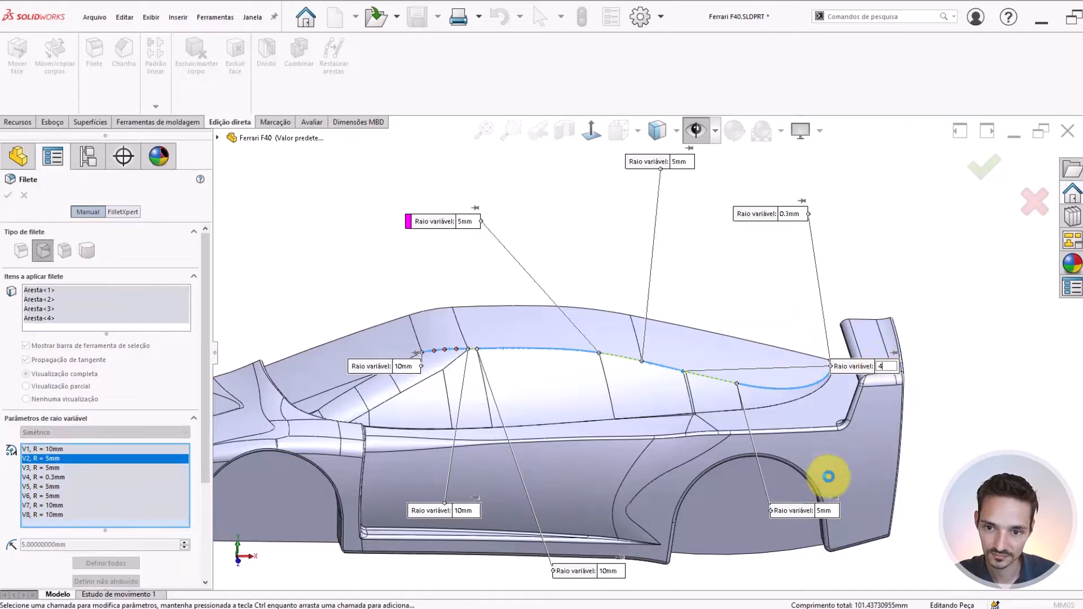
click(820, 513)
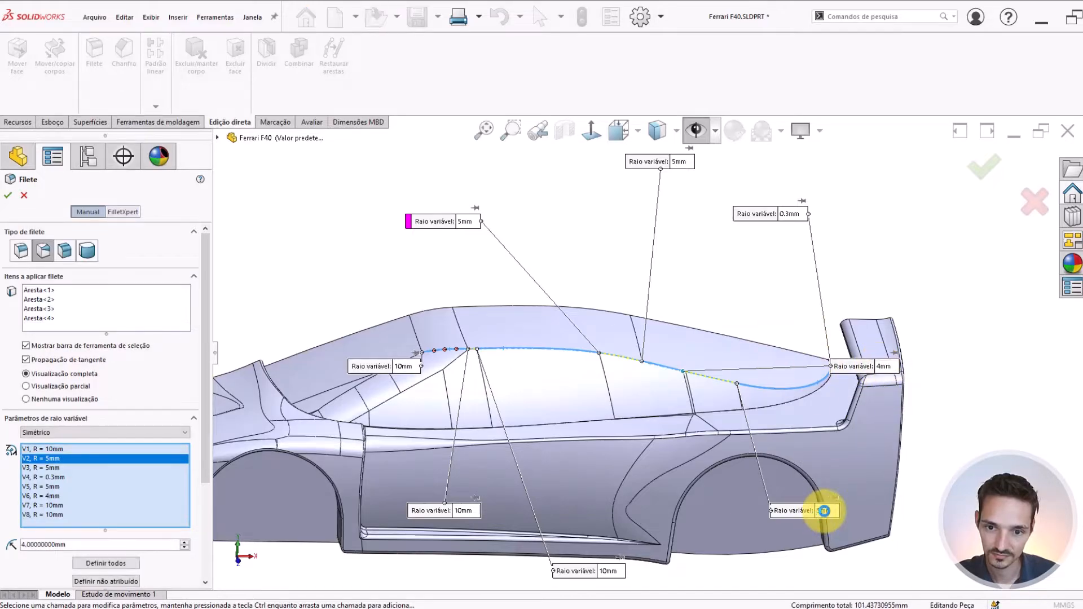
middle_drag(527, 381, 600, 370)
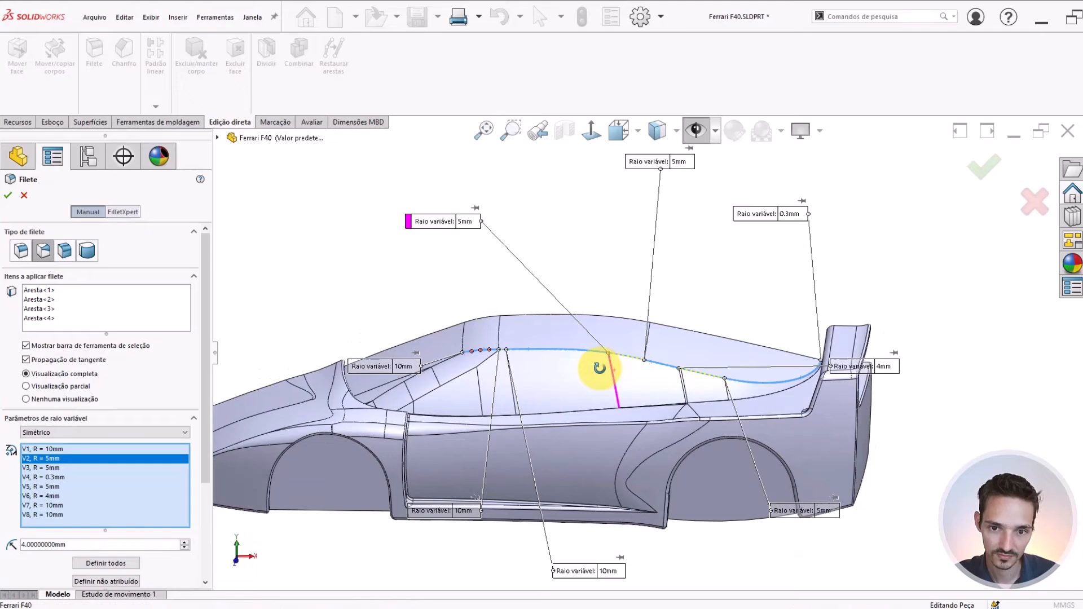
Clear all edges from the fillet selection and pick only the short curved edge segment at the front of the roof side edge
right_click(73, 290)
click(117, 299)
scroll(528, 358, down, 3)
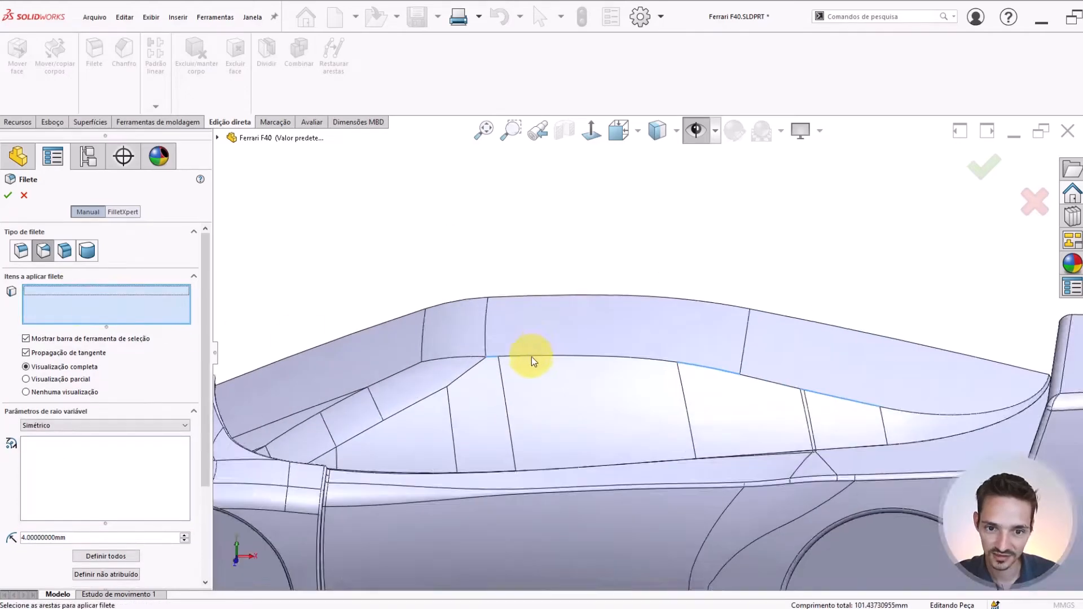
scroll(653, 367, up, 2)
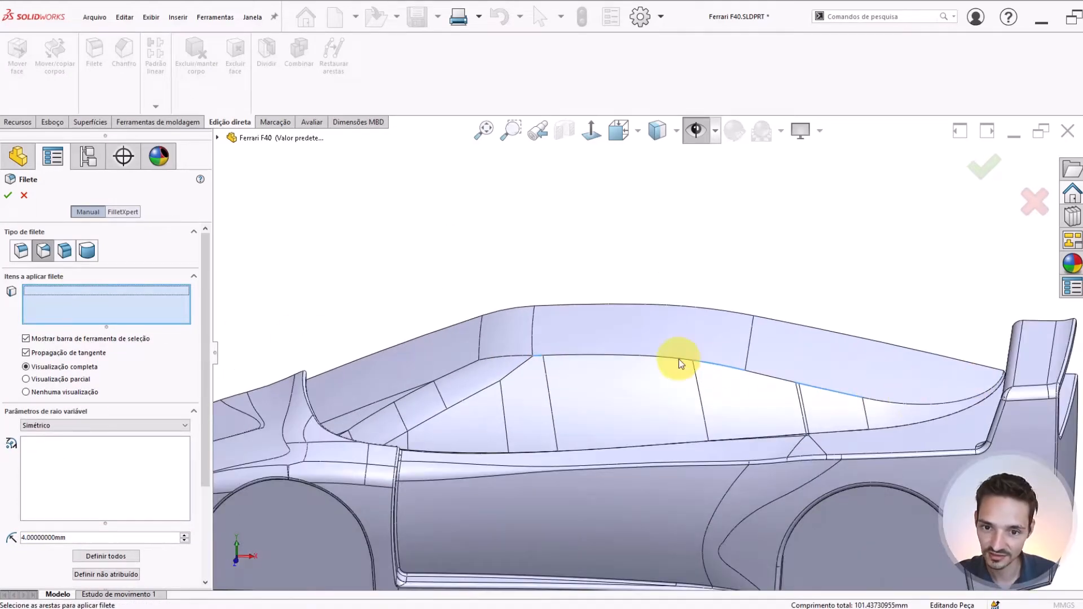
scroll(575, 361, down, 3)
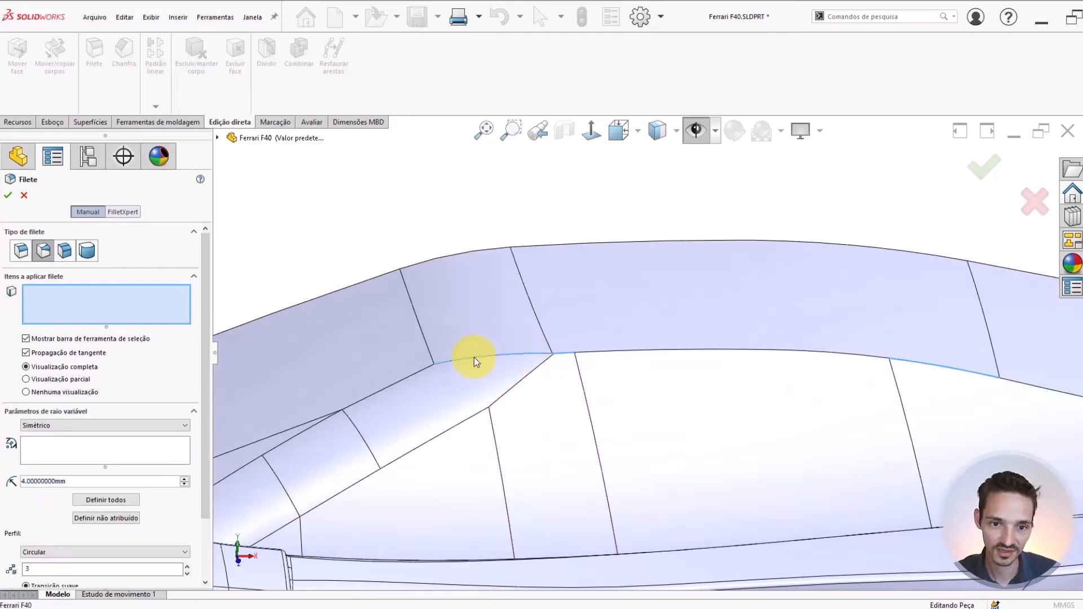
click(474, 358)
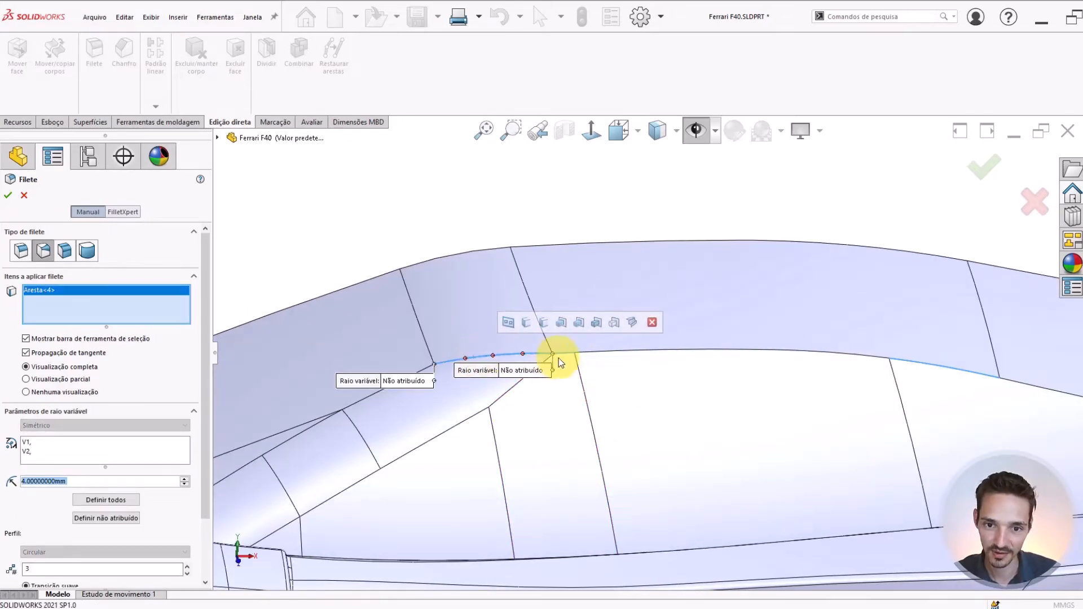
Set the variable fillet radius to 10 mm at both ends of the short curved front roof-edge segment
click(404, 381)
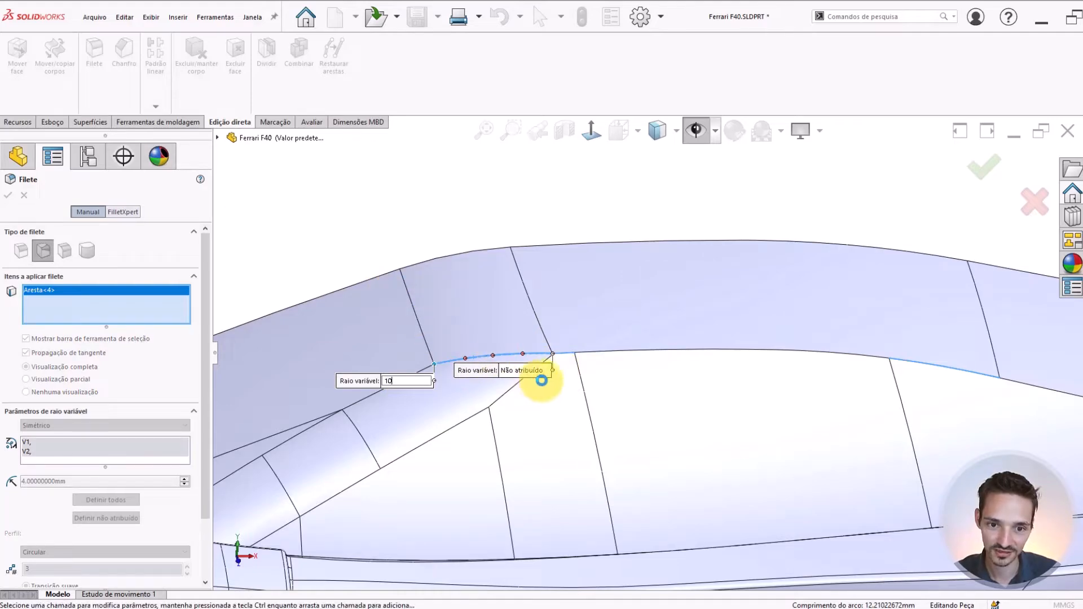
key(Return)
scroll(710, 370, up, 4)
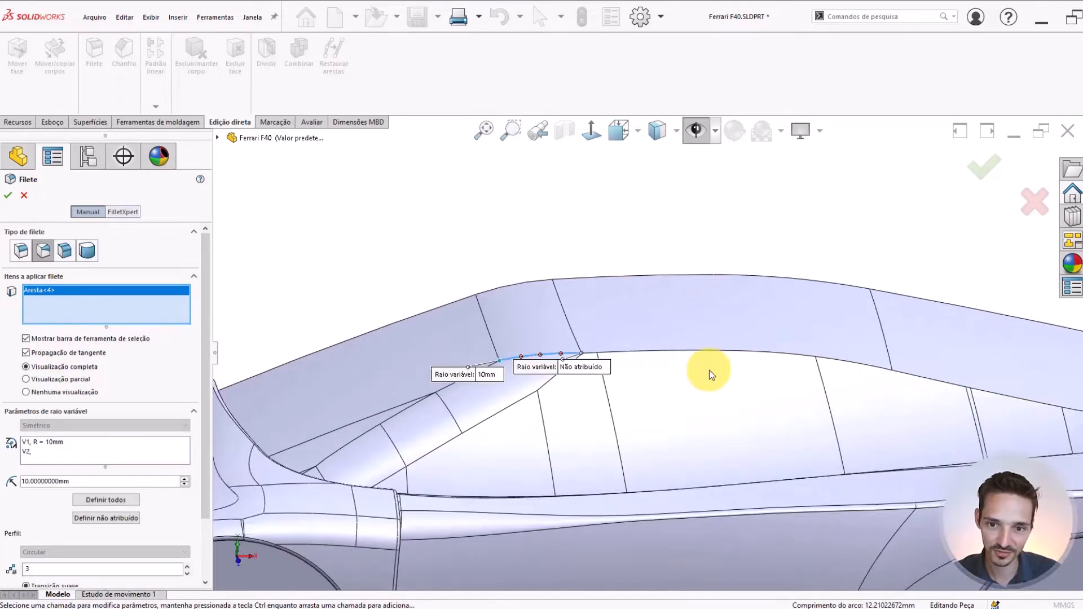
scroll(801, 347, down, 1)
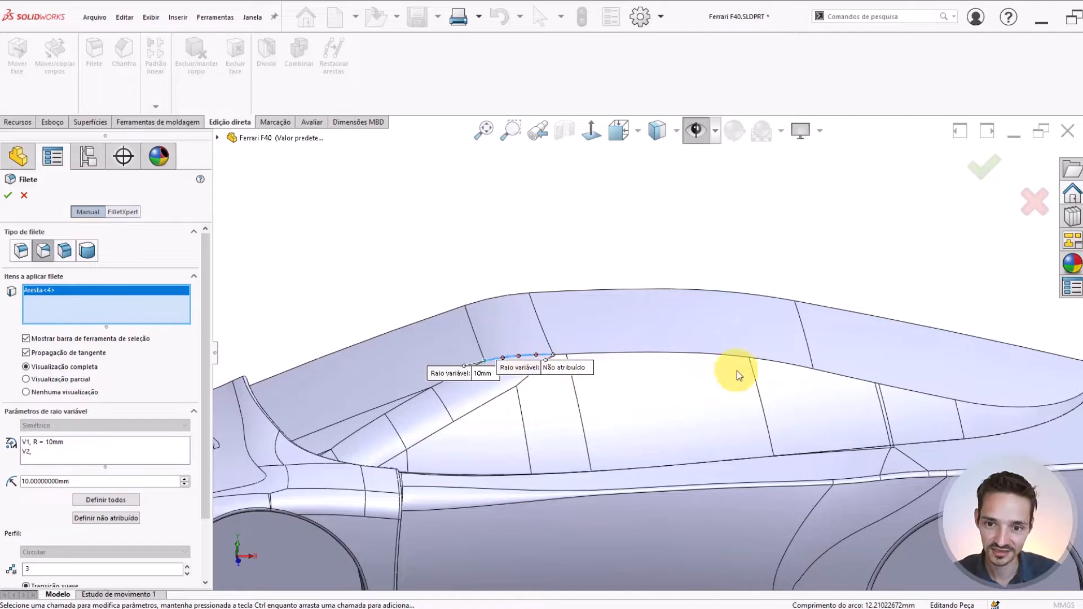
scroll(649, 369, down, 2)
click(536, 361)
text(1)
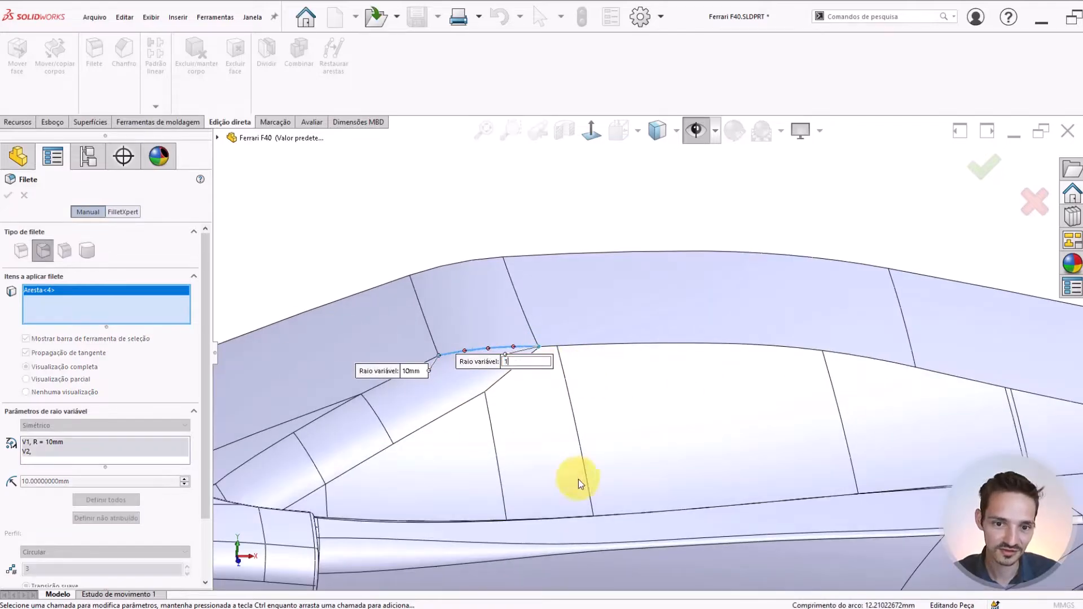
text(0)
key(Return)
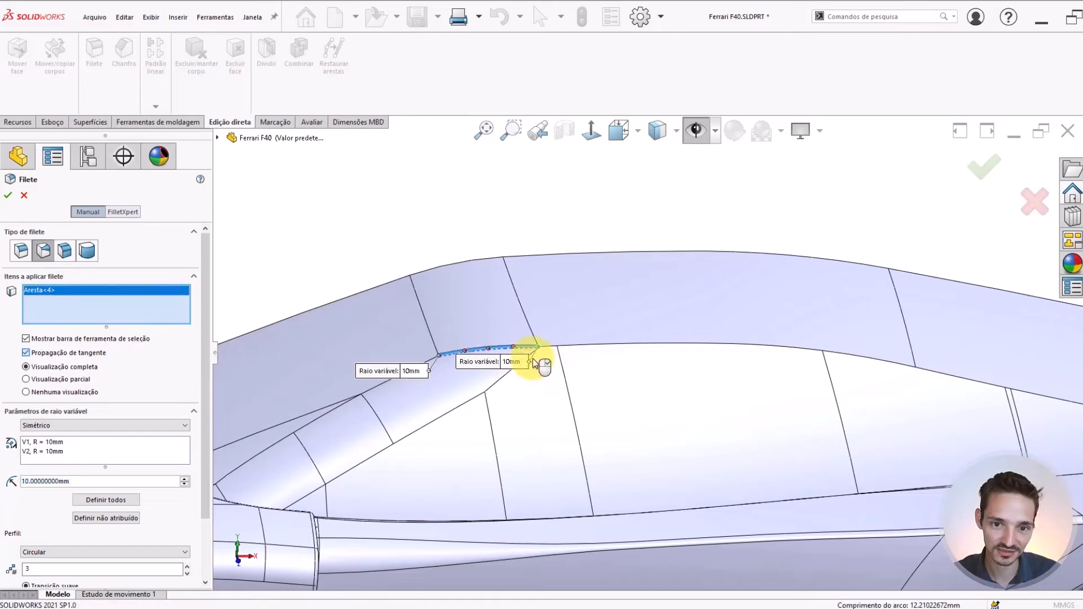
Add the tiny adjoining roof-edge segment behind it to the fillet and set the radius to 10 mm at both its ends
click(551, 348)
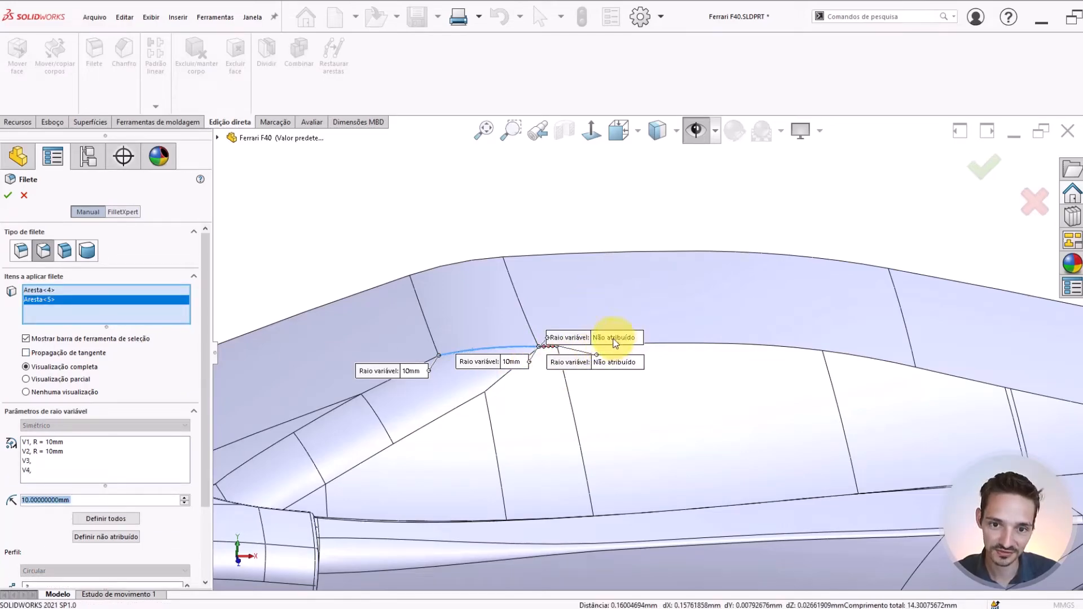
click(608, 338)
text(10)
key(Return)
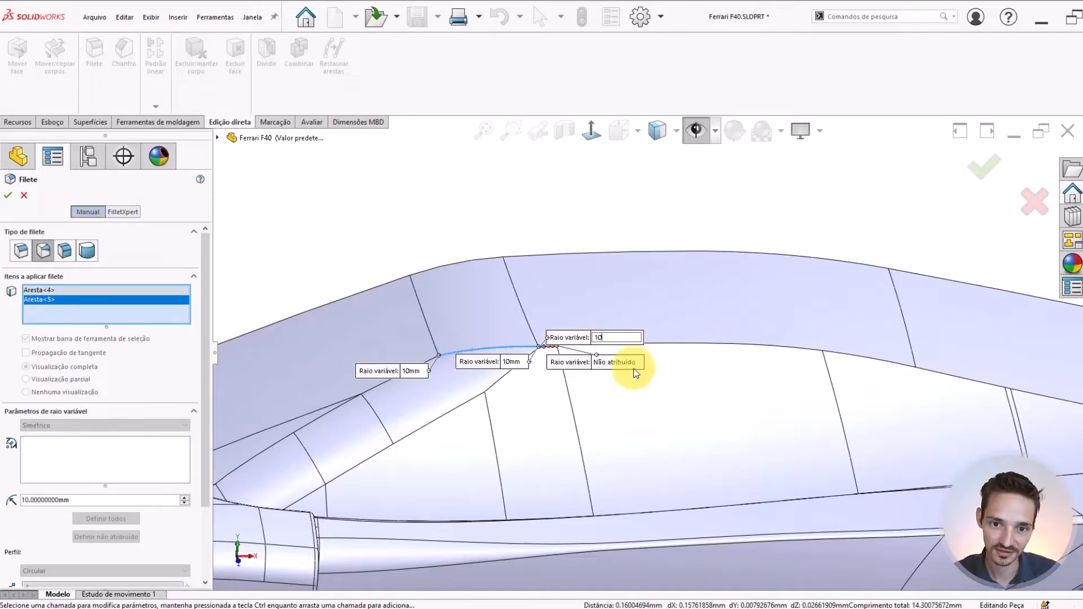
click(619, 364)
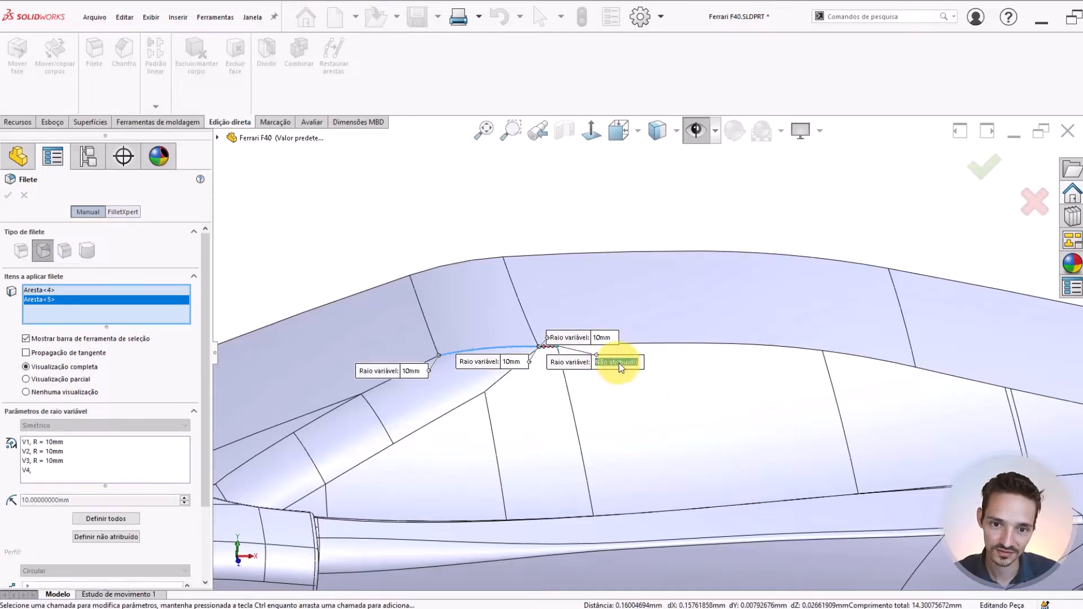
text(10)
key(Return)
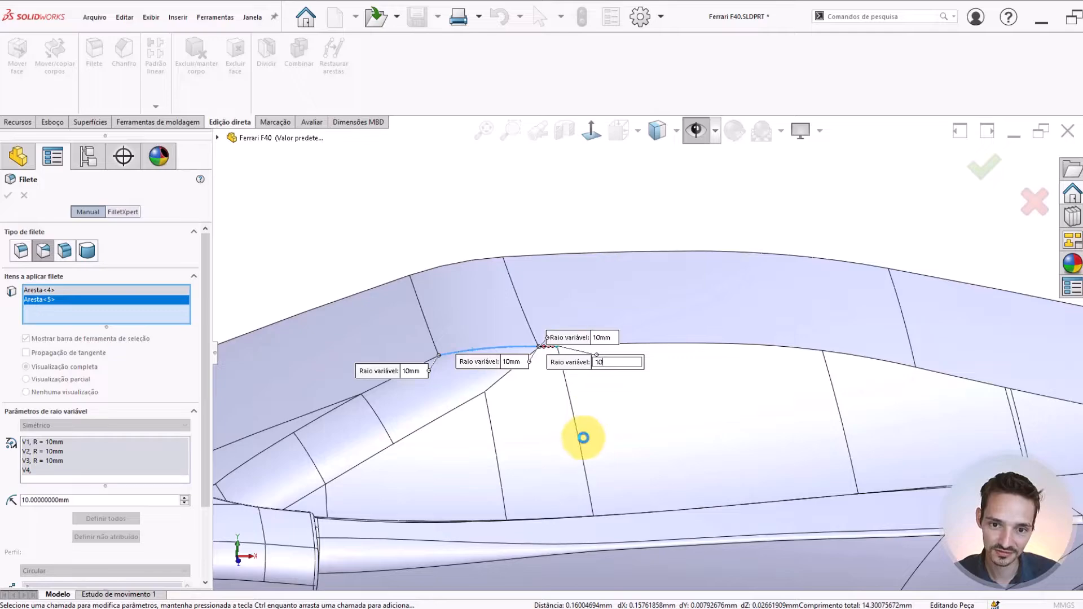
Add the long roof-edge segment above the side window to the fillet and set its rear-end radius to 10 mm
click(647, 345)
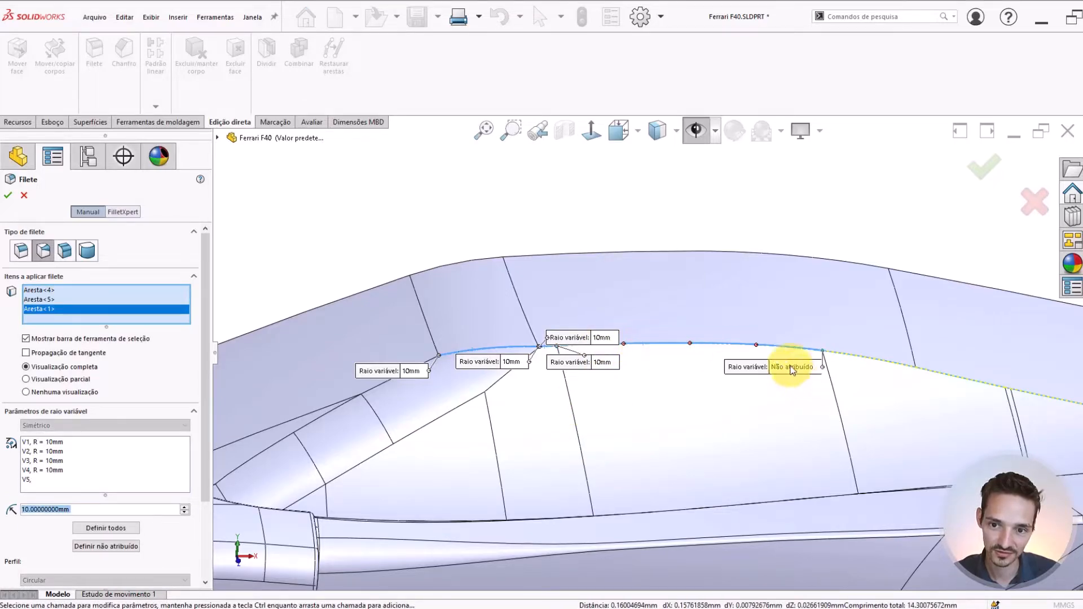
click(791, 368)
text(10)
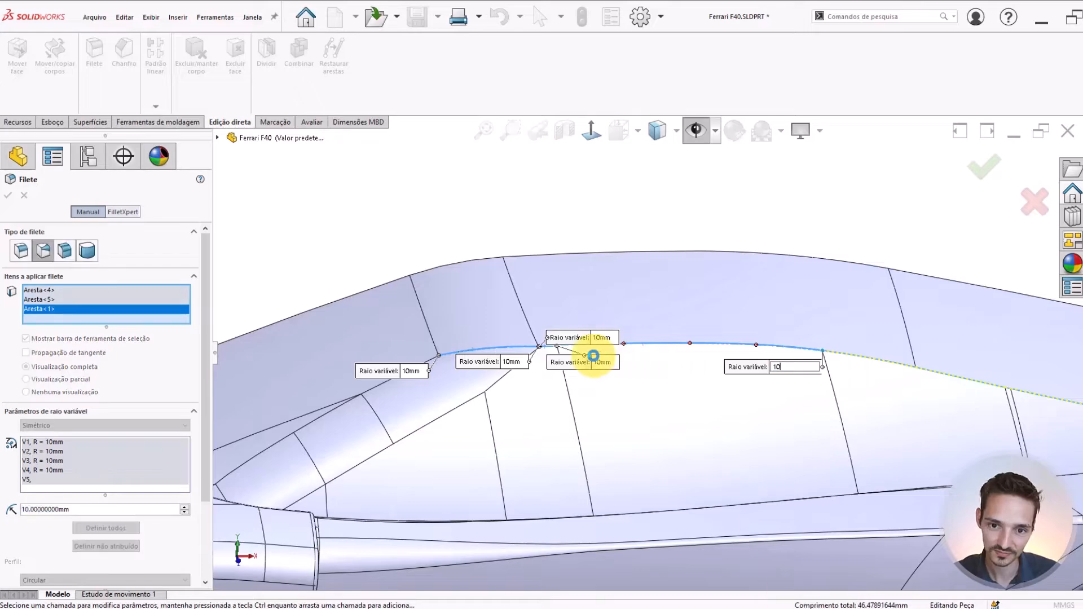
key(Return)
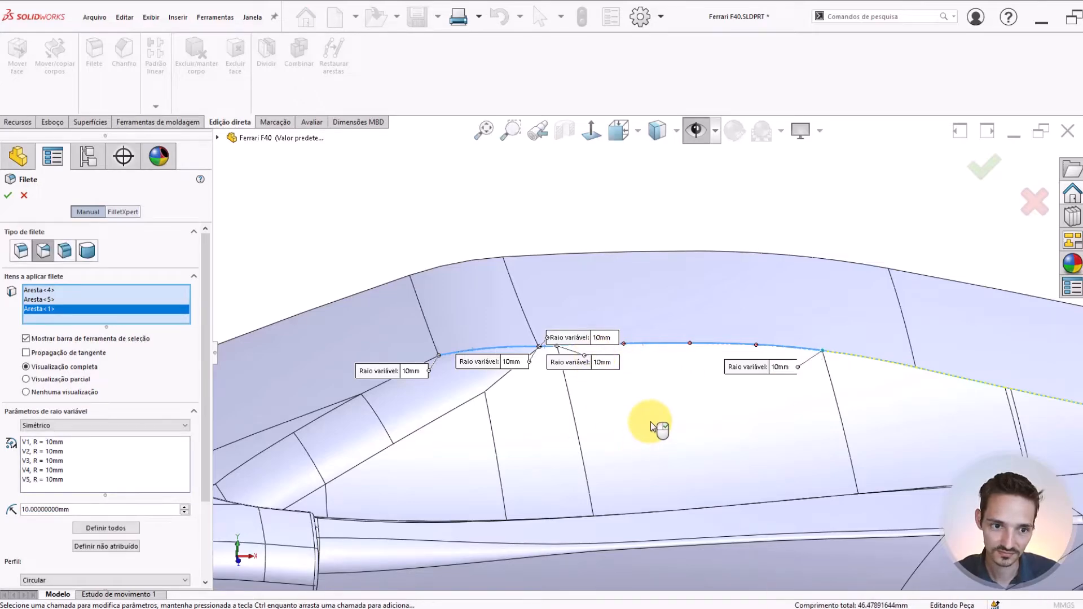
Try radii of 0 mm and 2 mm at the long roof-edge segment's rear end, then restore it to 10 mm
scroll(651, 422, up, 3)
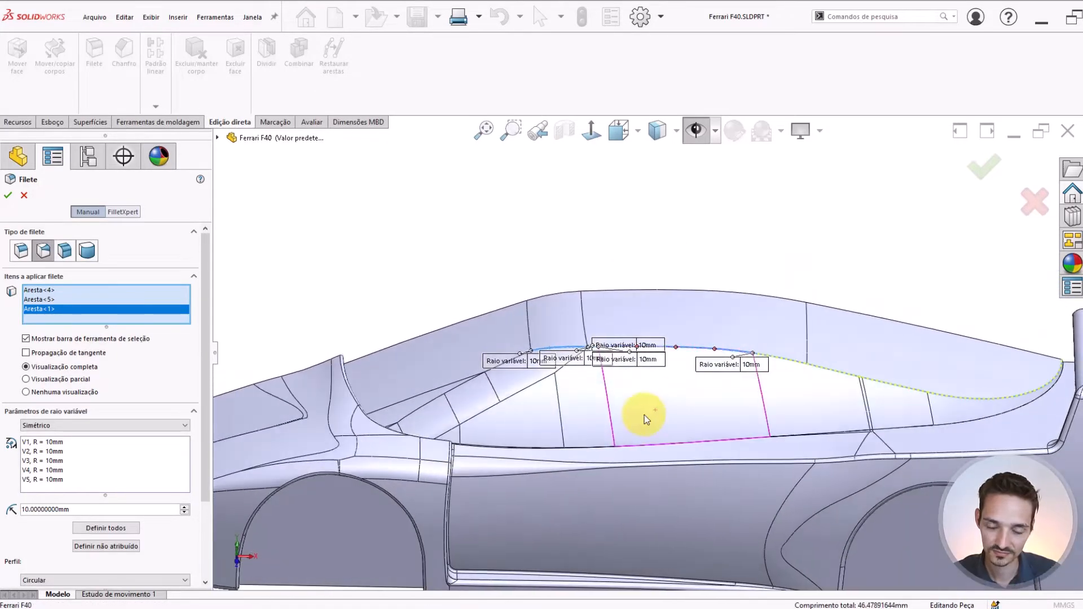
scroll(774, 356, down, 2)
scroll(775, 356, down, 2)
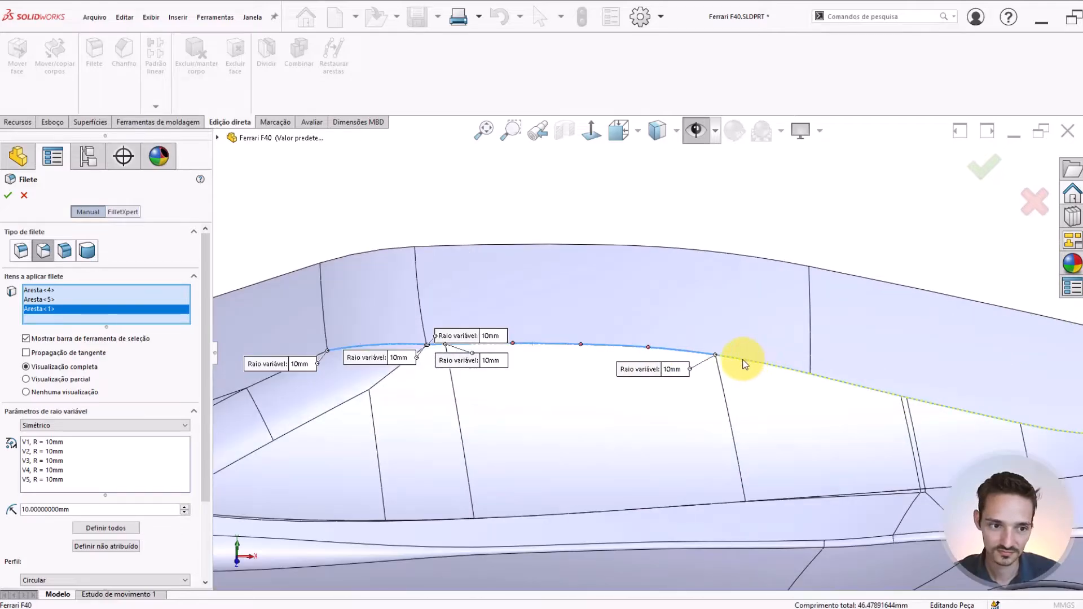
click(676, 369)
text(0)
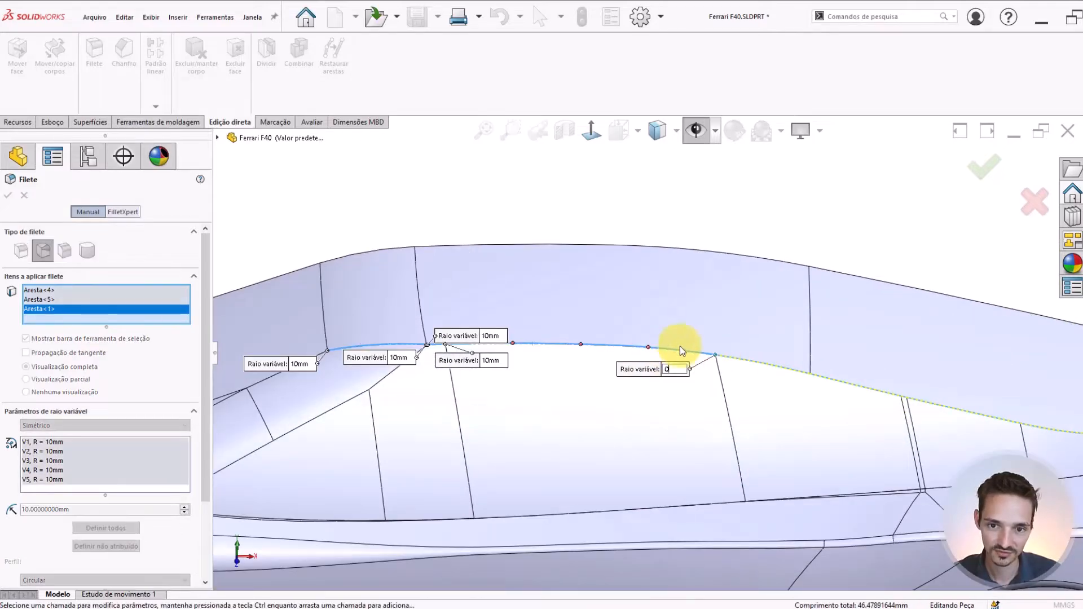
key(Return)
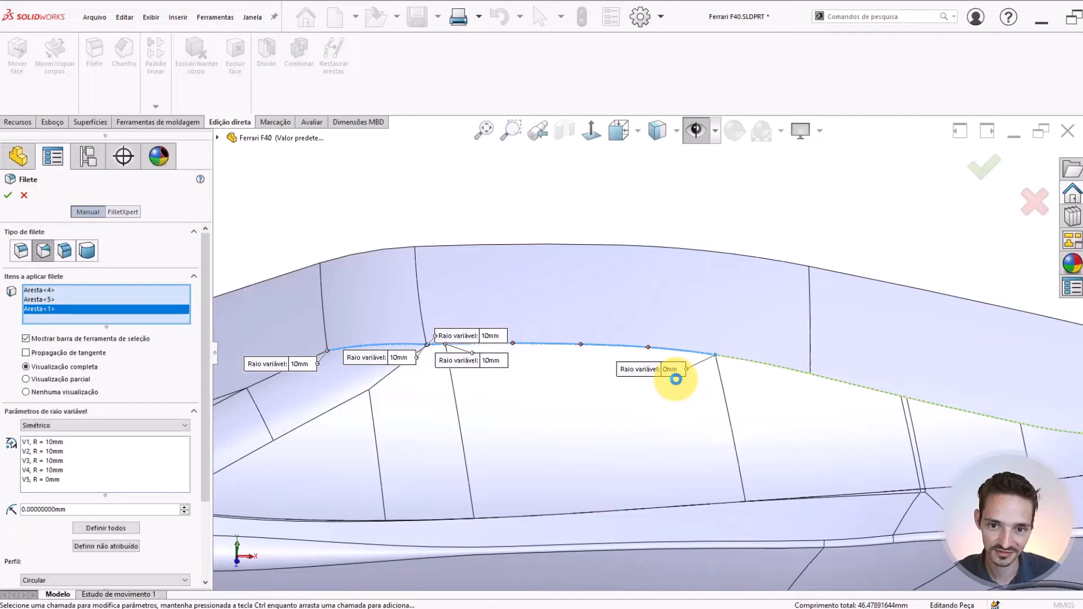
click(670, 369)
text(2)
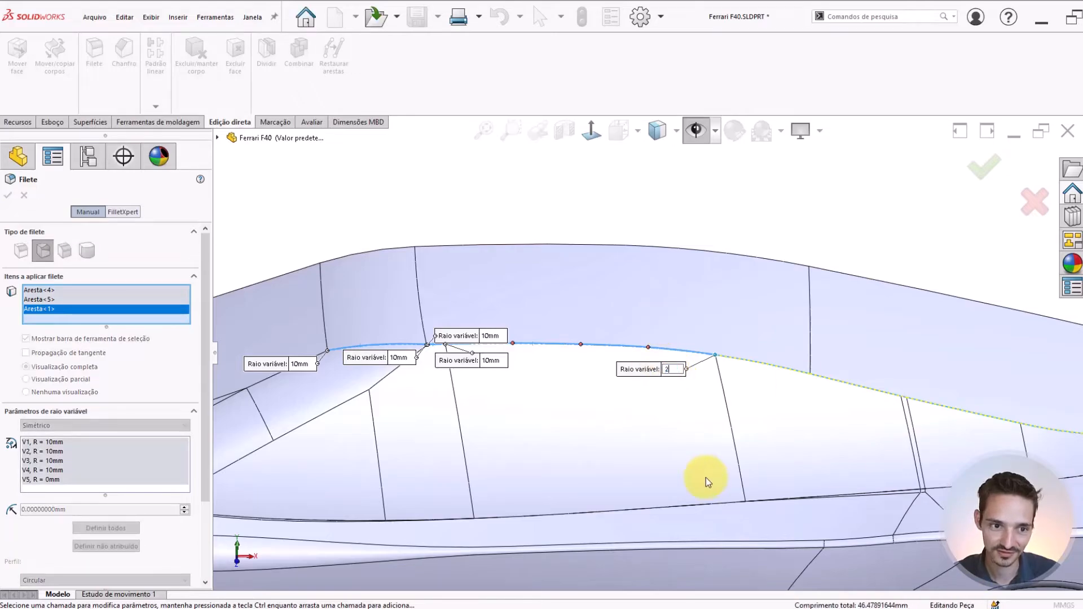
key(Return)
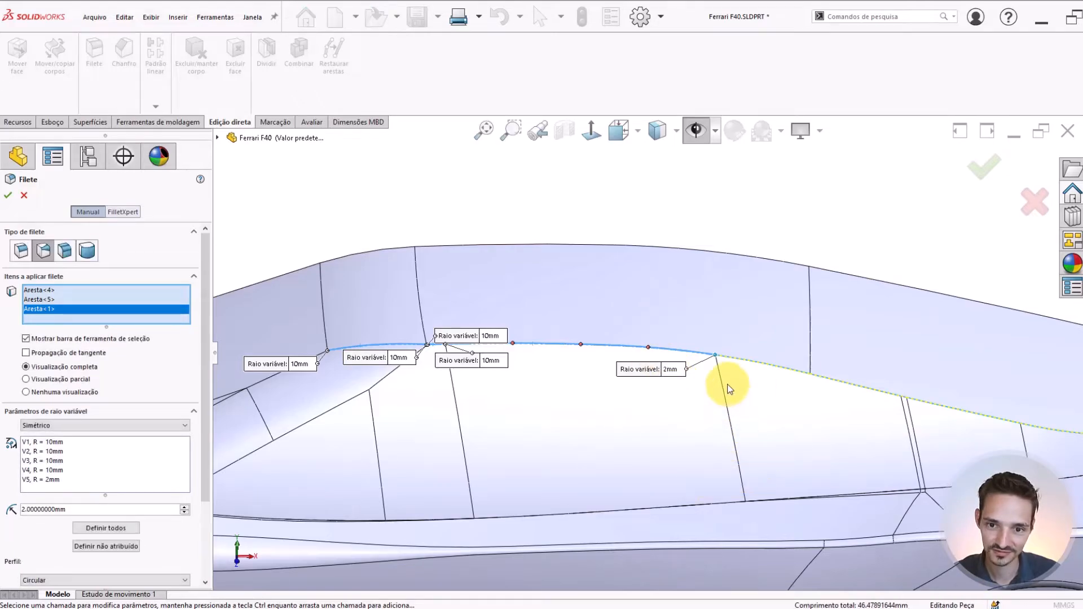
click(676, 370)
text(10)
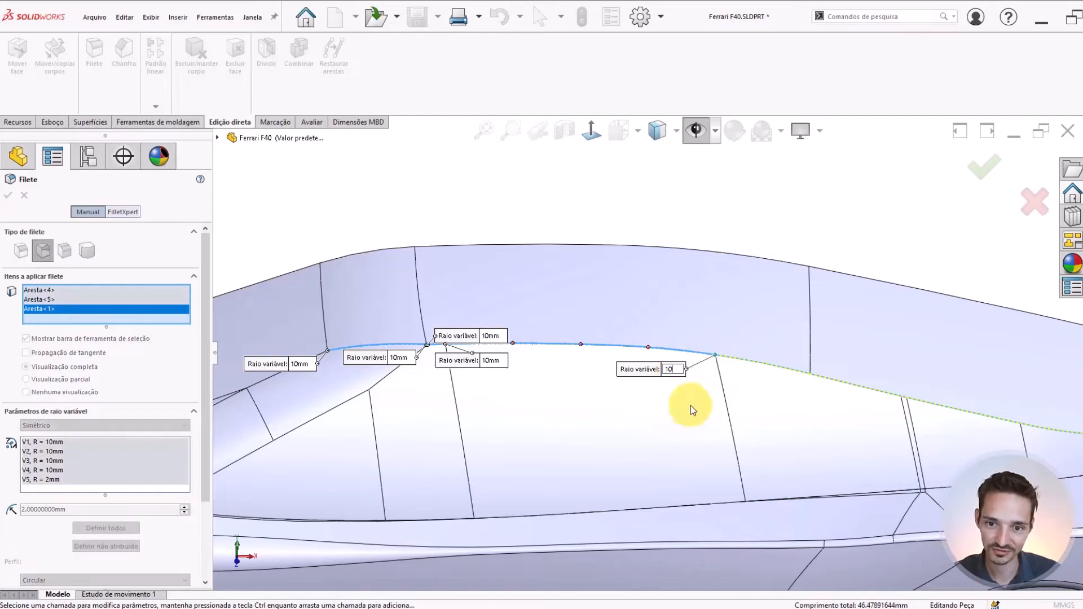
key(Return)
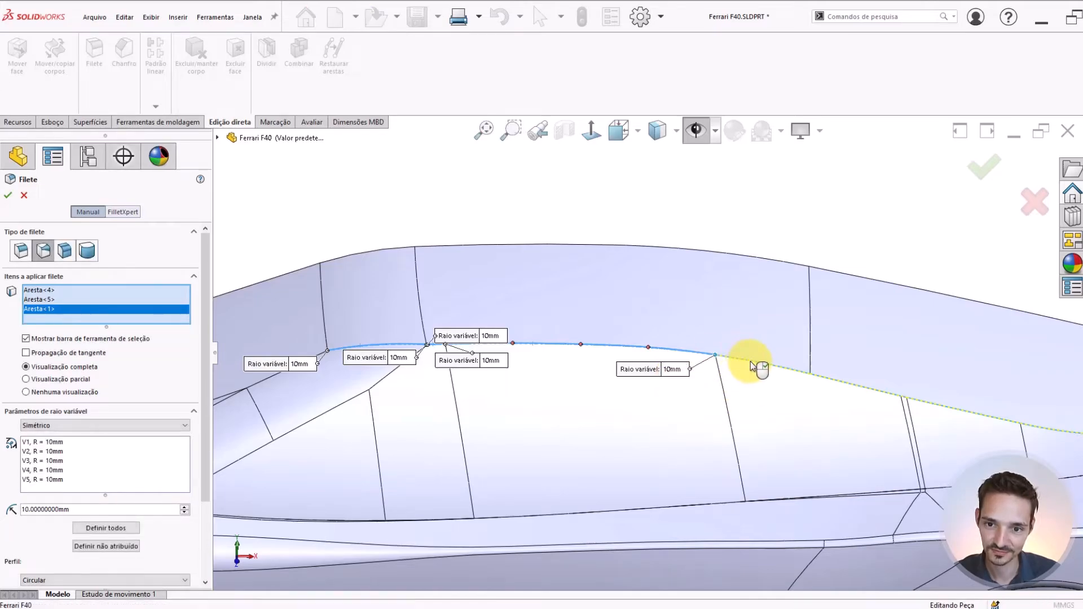
Add the short roof-edge segment behind the long one to the fillet and set its rear-end radius to 10 mm
click(750, 361)
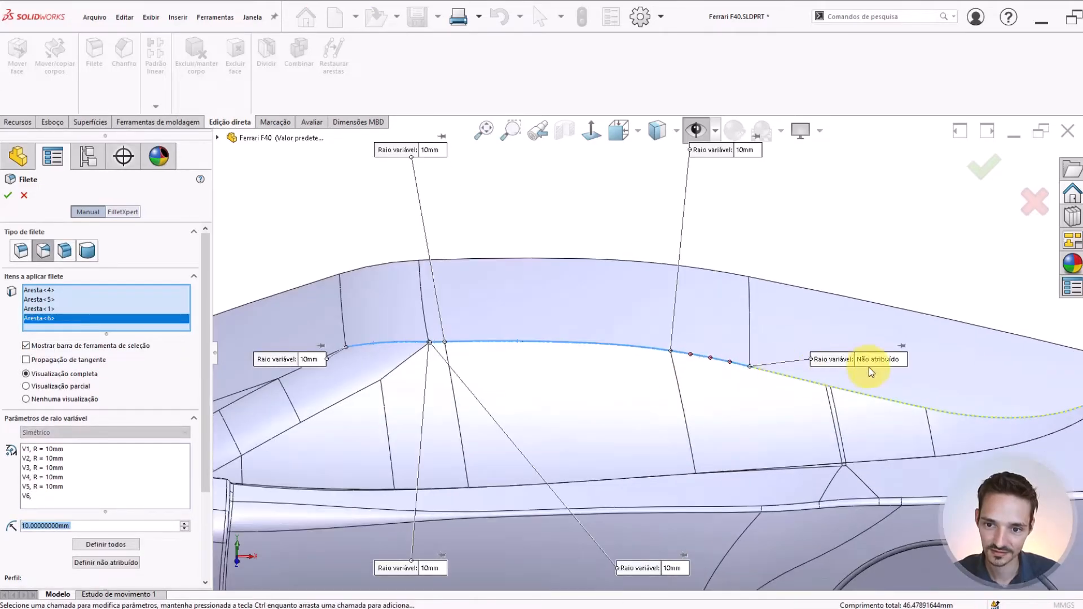
click(872, 360)
text(10)
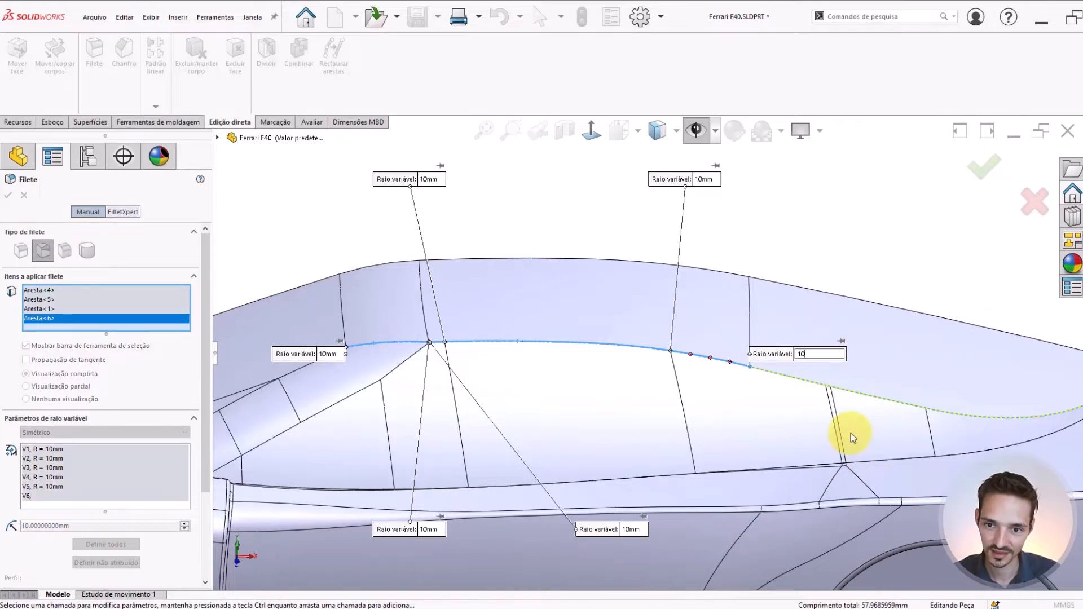
click(649, 455)
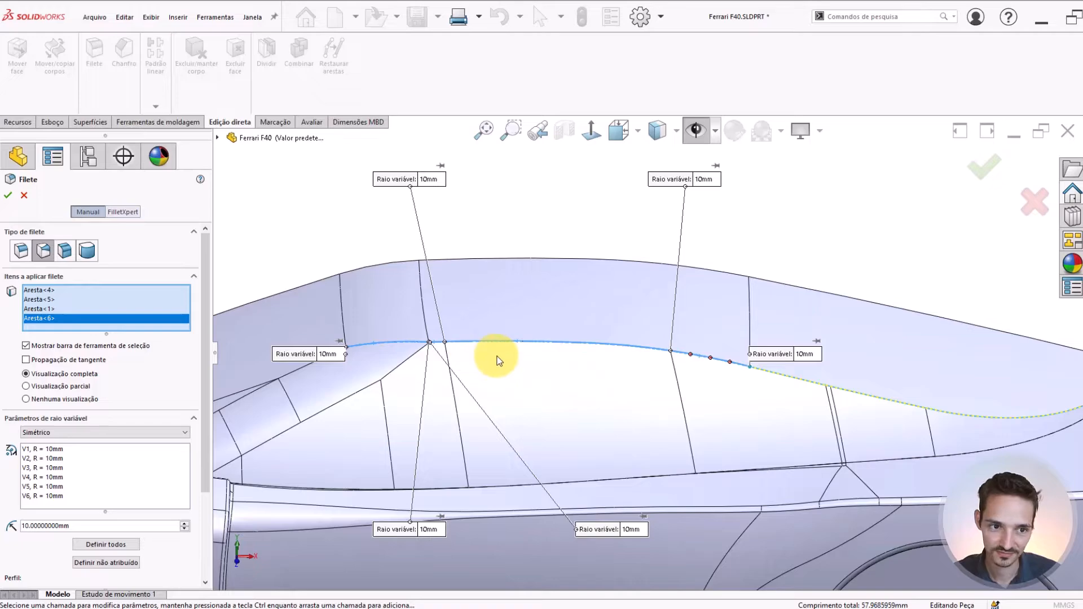
scroll(822, 375, up, 2)
scroll(822, 375, down, 1)
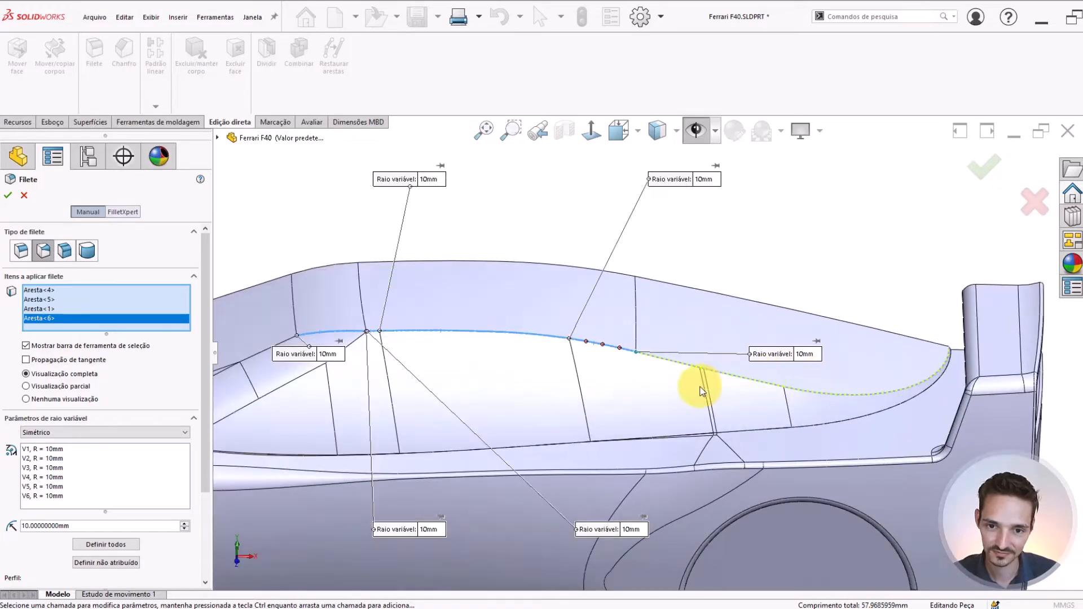
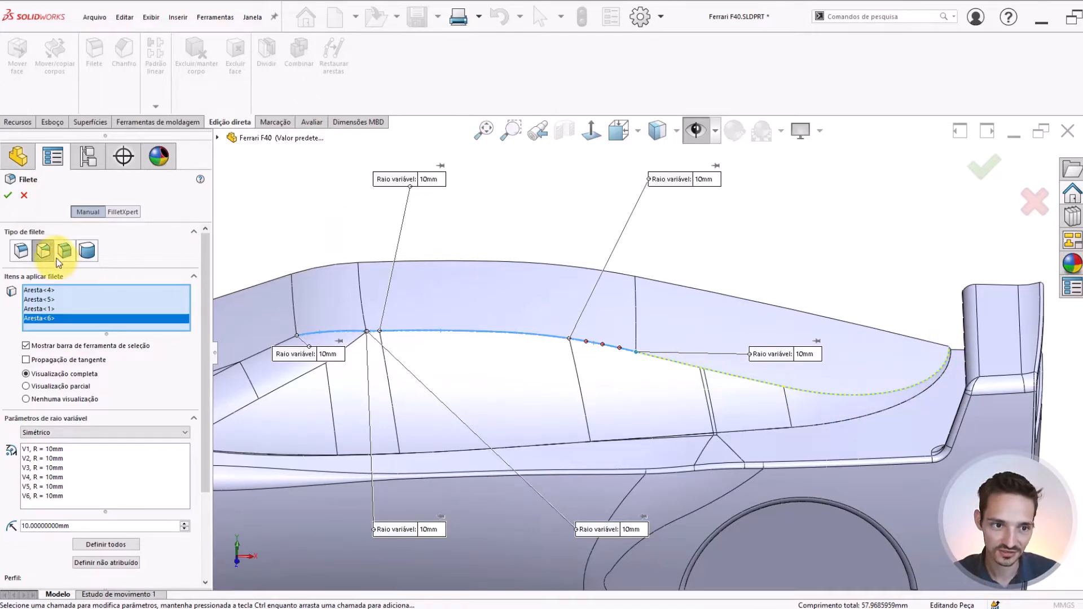
Clear all edges selected for the fillet and select only the curved rear segment of the roof side edge
right_click(39, 311)
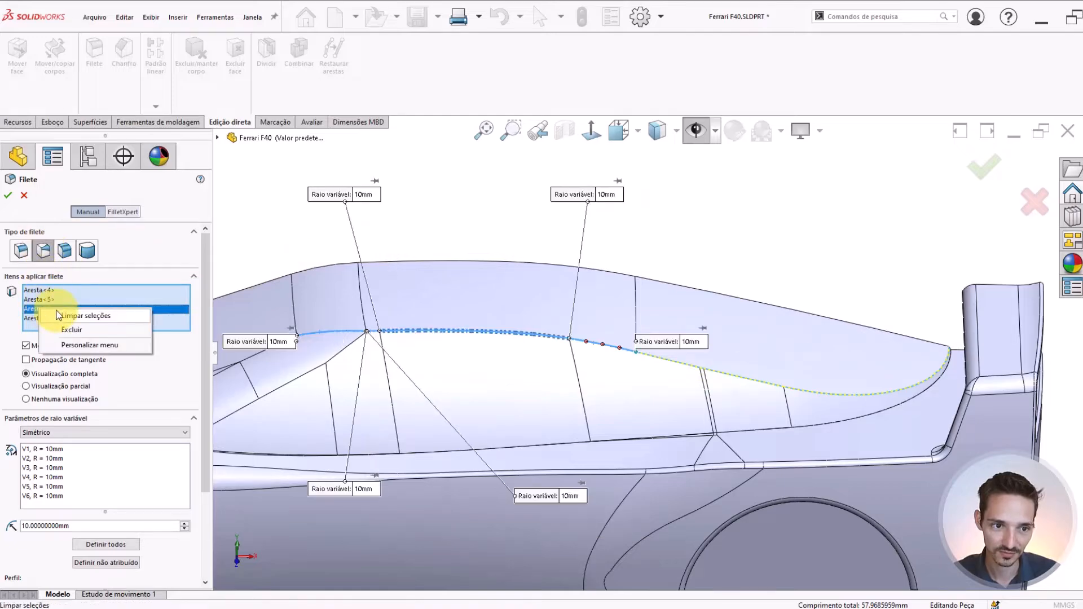
click(68, 318)
scroll(882, 388, down, 3)
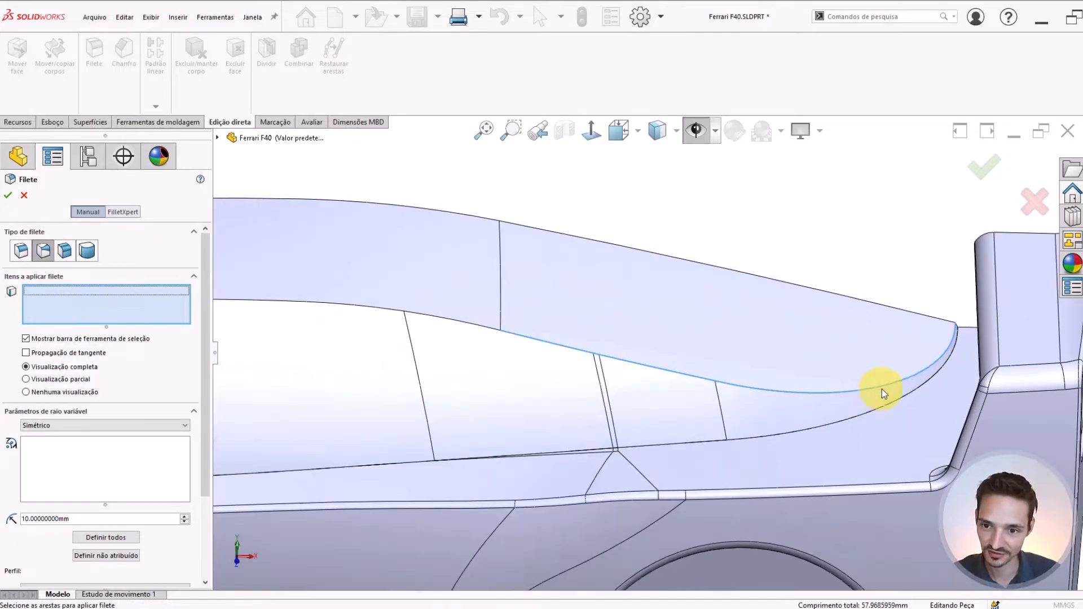
click(913, 375)
scroll(903, 373, up, 3)
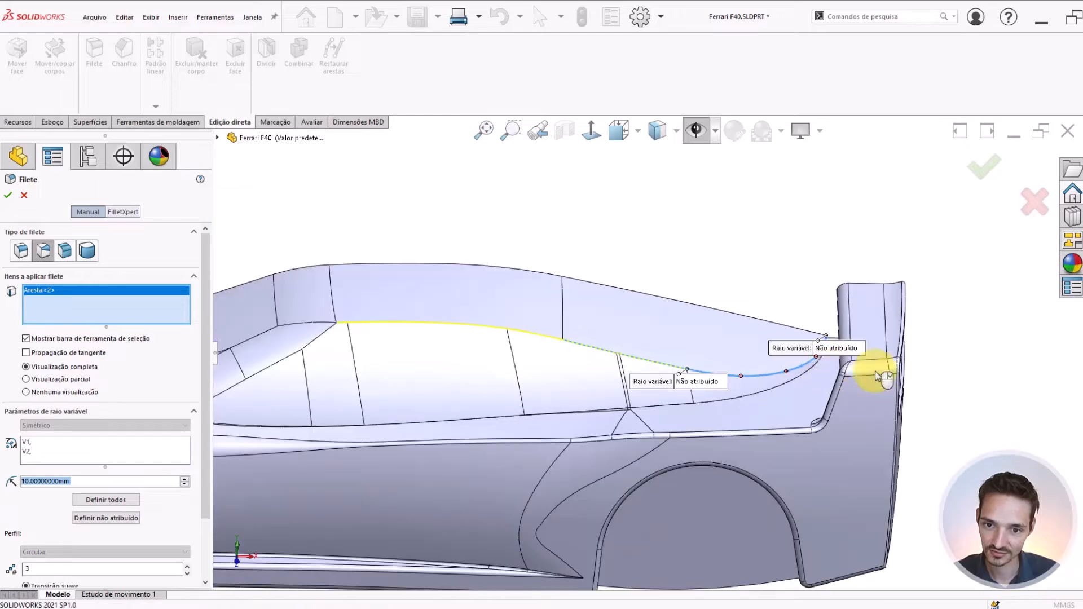
Set the curved segment's variable radius to 0.2 mm at its rear tip and 1 mm at its front end
scroll(807, 354, down, 2)
click(813, 345)
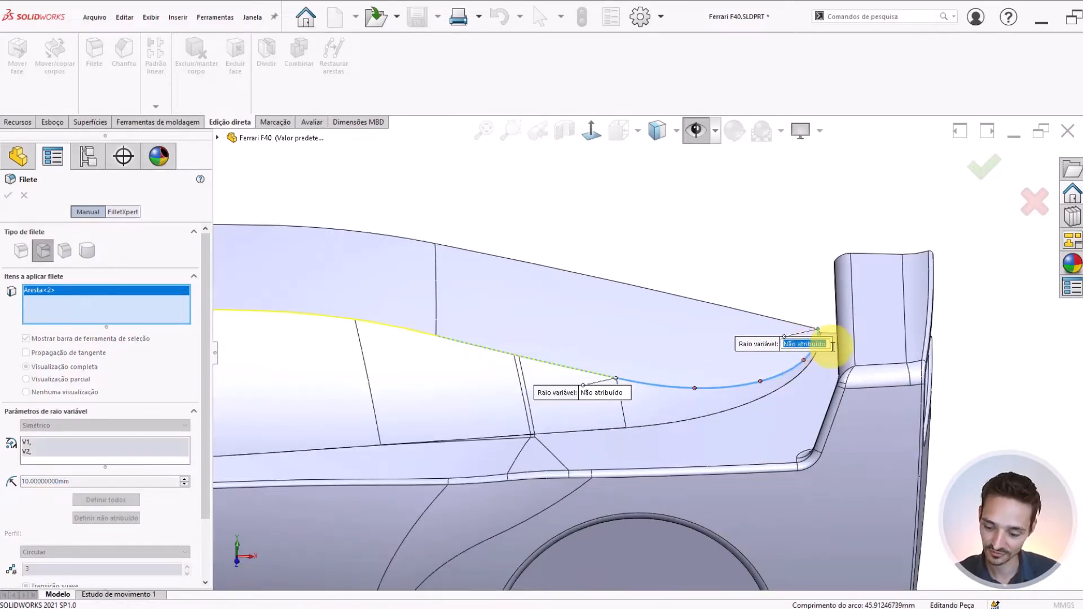
text(.2)
key(Return)
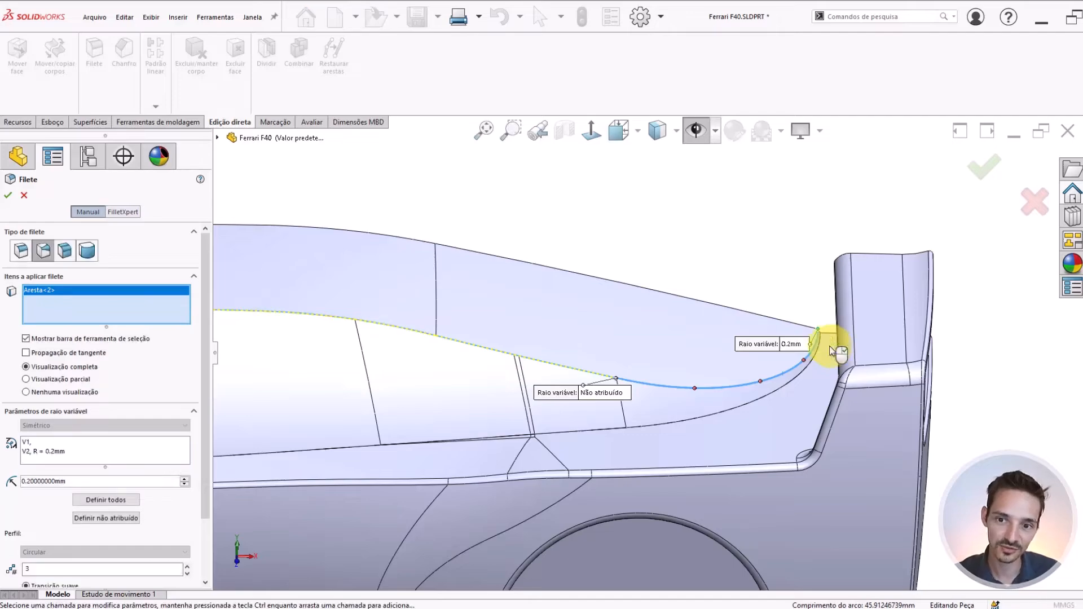
click(621, 391)
text(1)
key(Return)
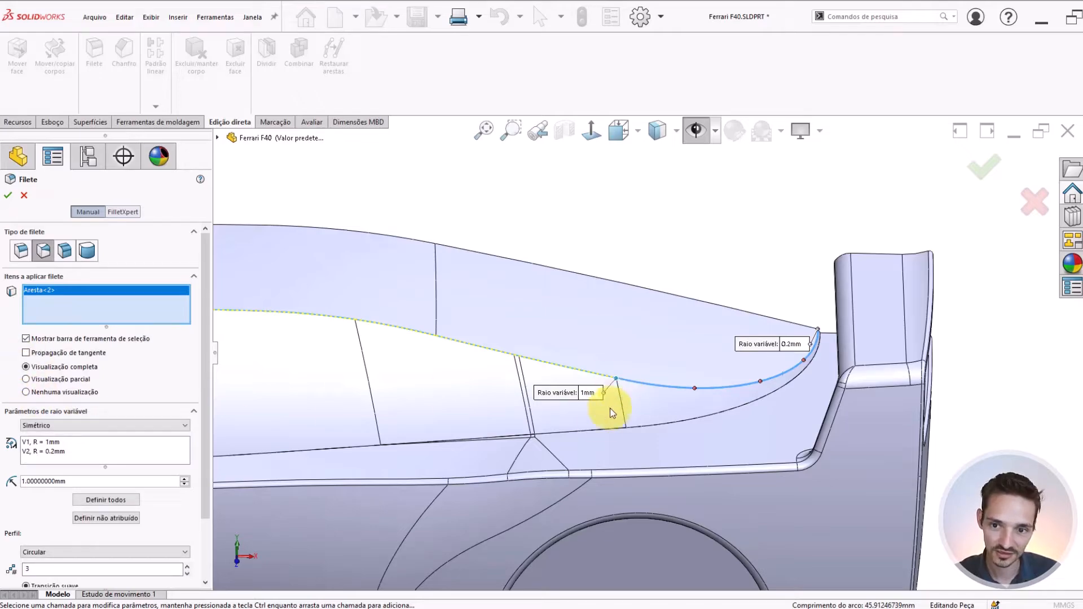
Add the three adjoining roof-edge segments ahead of the curved one to the fillet, including the tiny one at the window pillar
scroll(550, 370, down, 2)
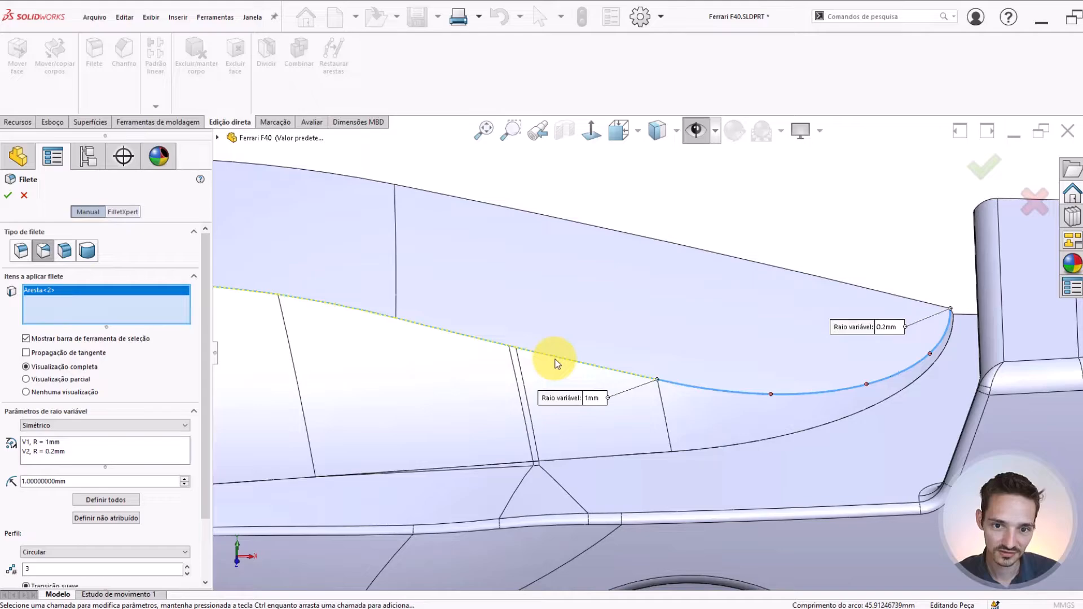
click(557, 362)
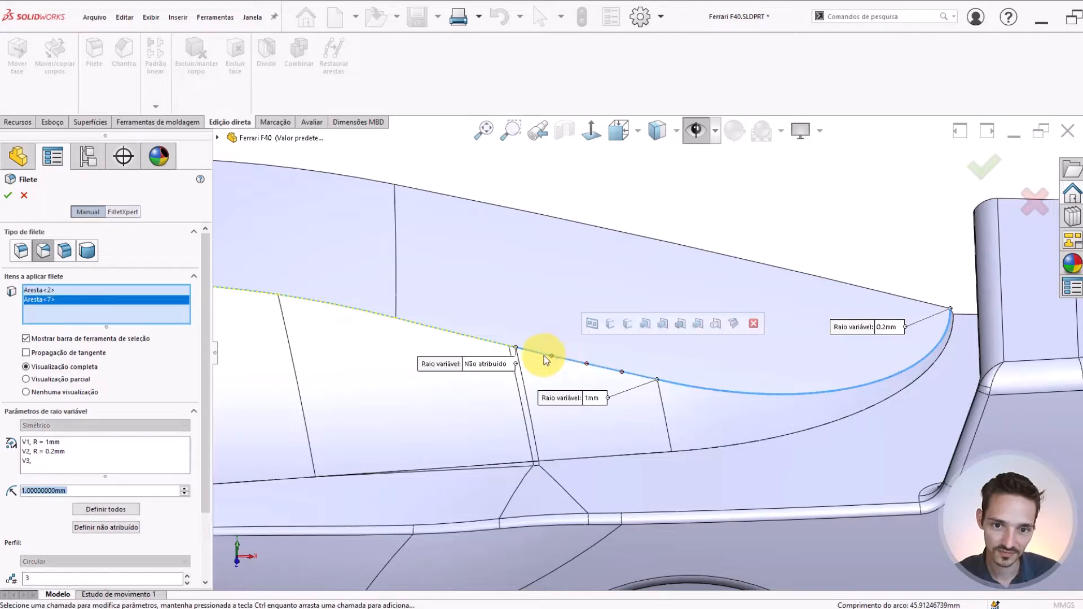
scroll(552, 357, down, 3)
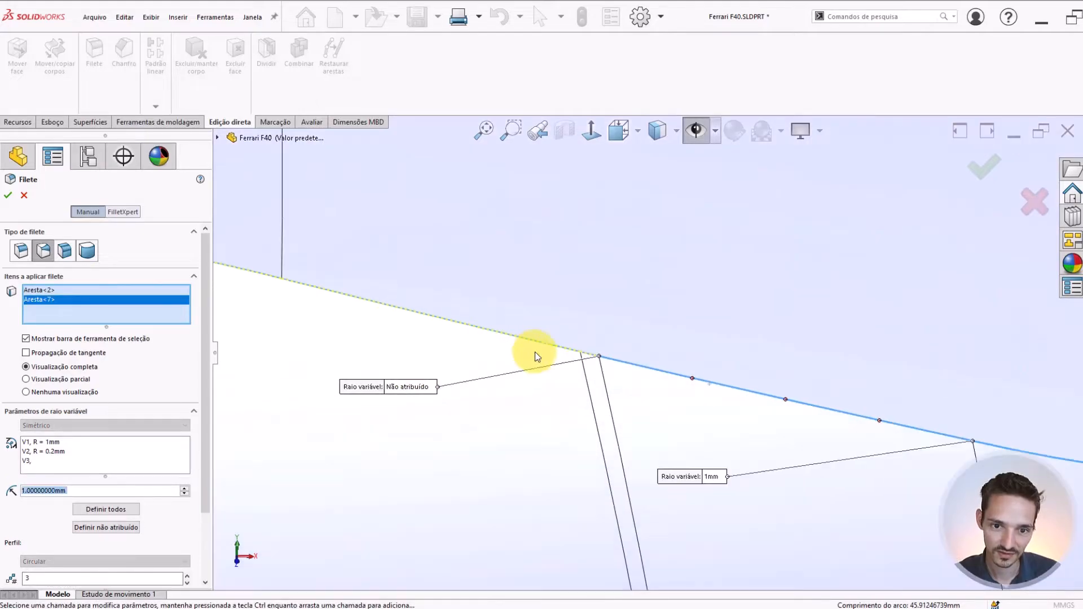
click(587, 353)
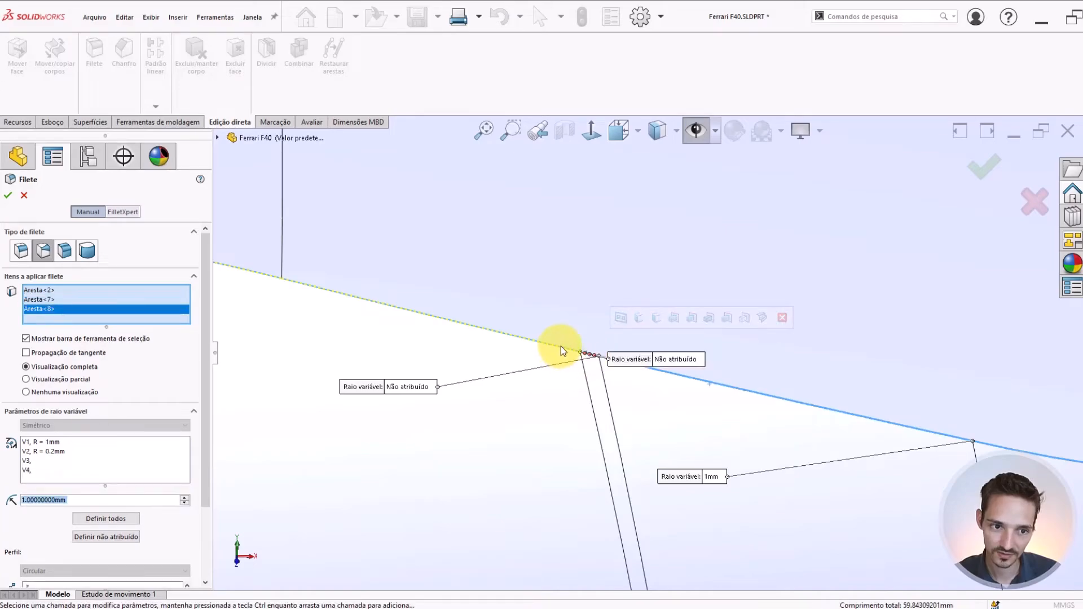
click(561, 346)
Try extending the fillet over the next two roof-edge segments towards the front, then deselect both
scroll(457, 335, up, 3)
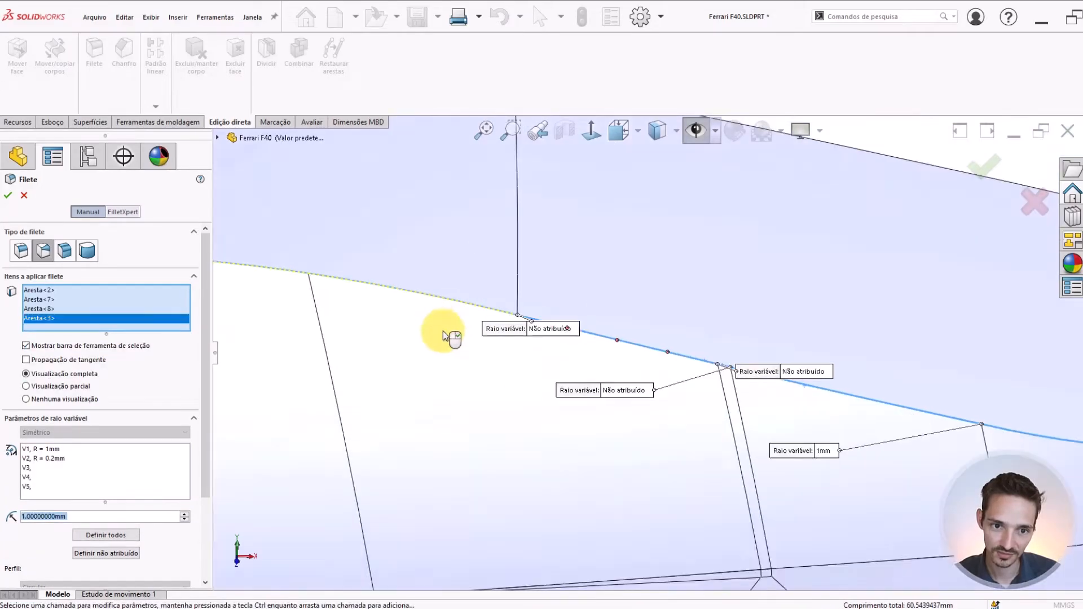
click(455, 304)
scroll(455, 305, up, 3)
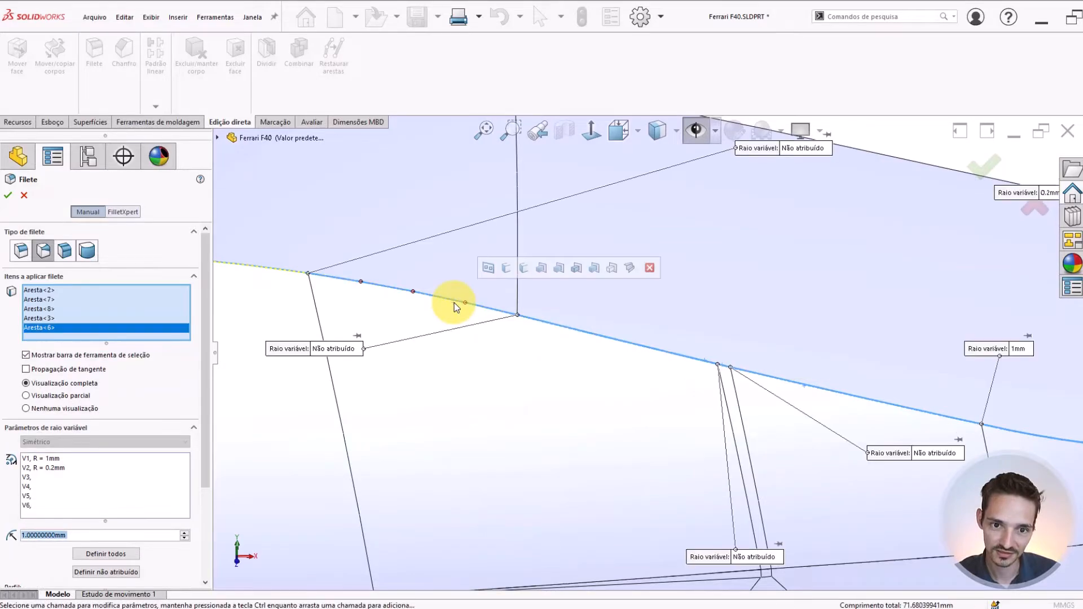
click(444, 312)
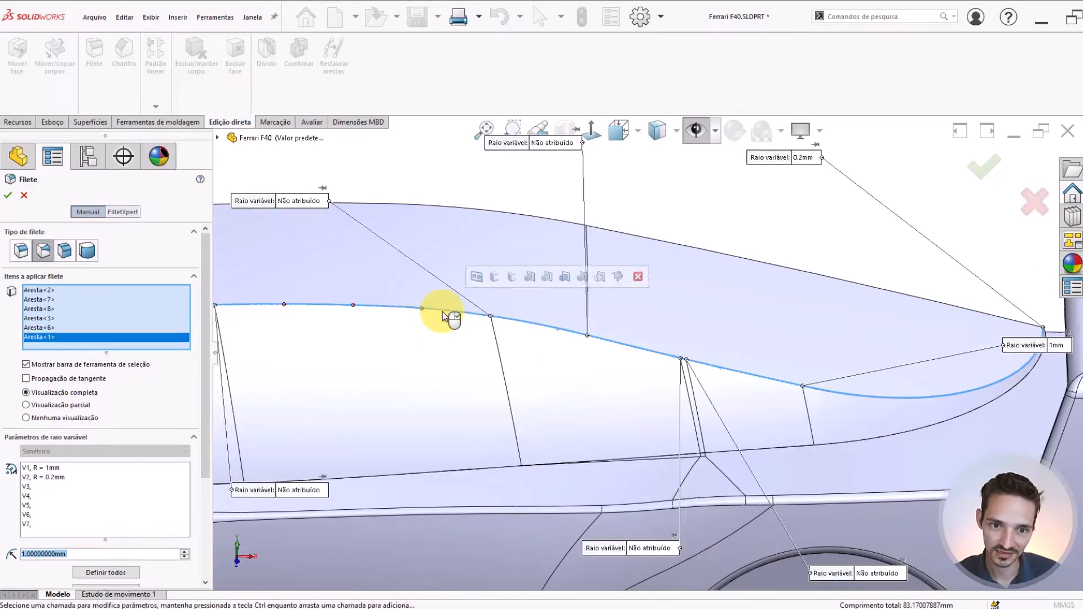
scroll(443, 312, up, 3)
scroll(561, 335, down, 3)
click(547, 337)
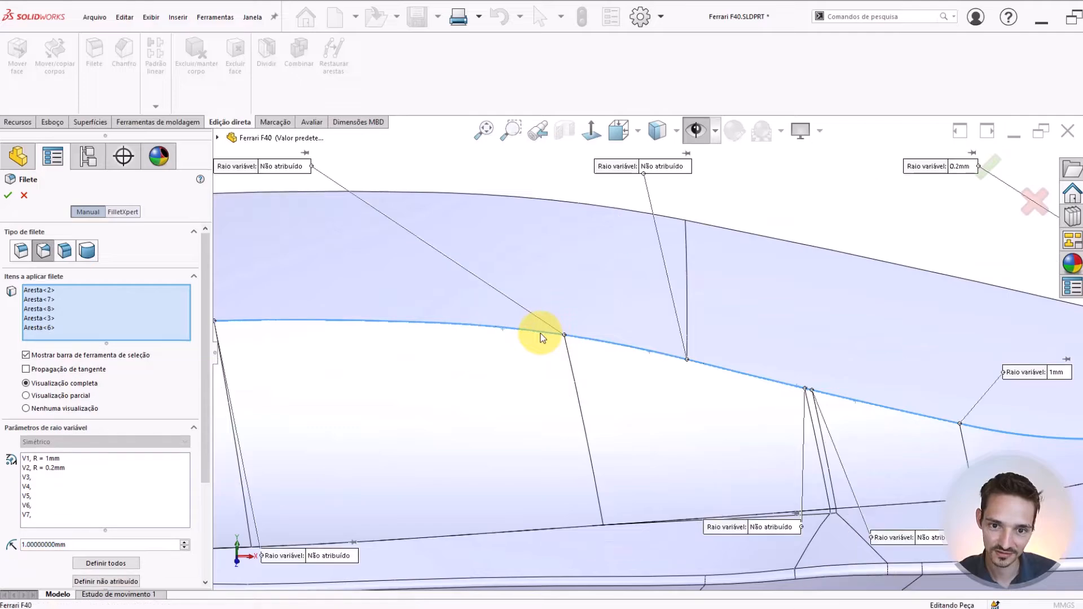
click(607, 345)
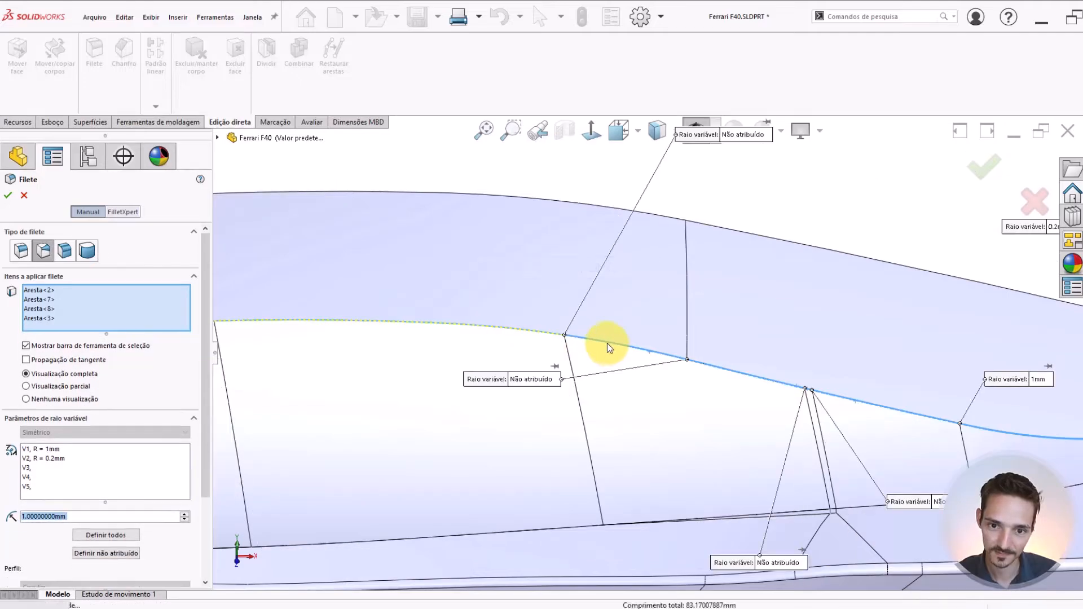
Apply a 1 mm radius to every point of the four selected roof-edge segments
middle_drag(608, 343, 815, 367)
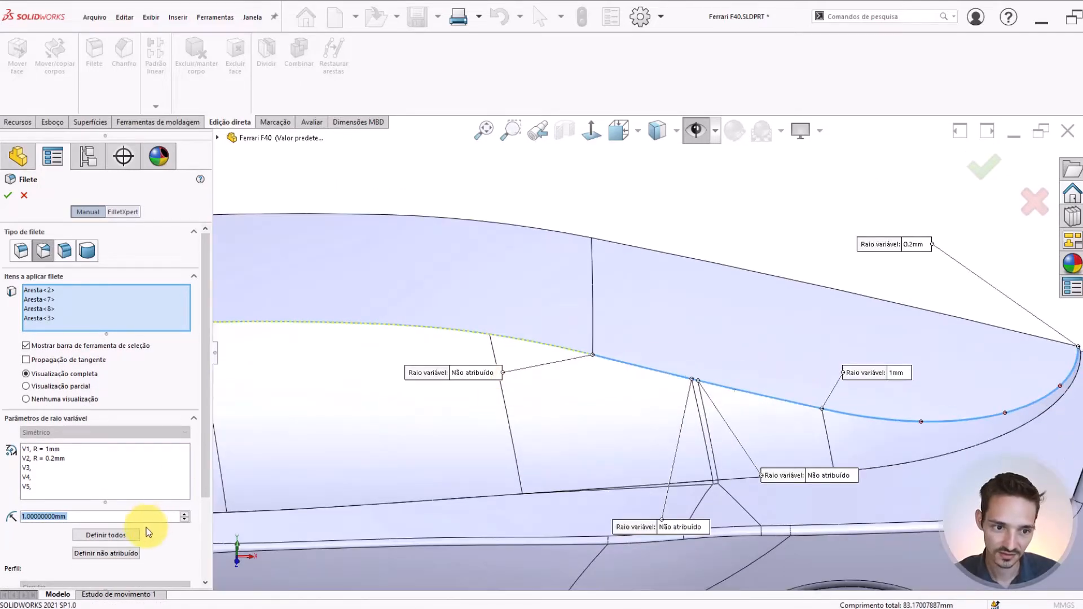
click(95, 536)
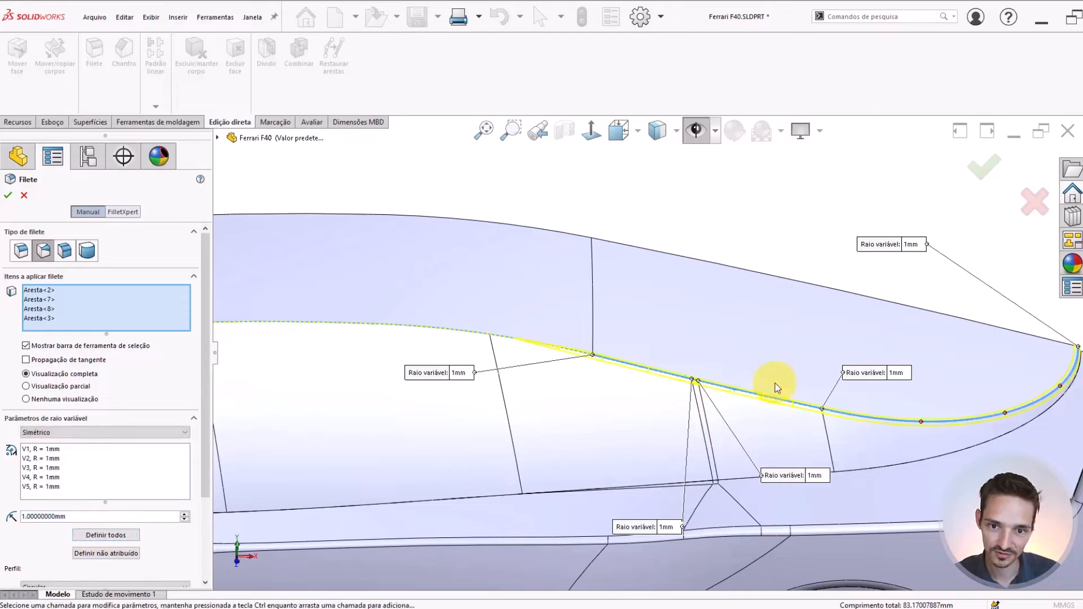
middle_drag(769, 382, 914, 359)
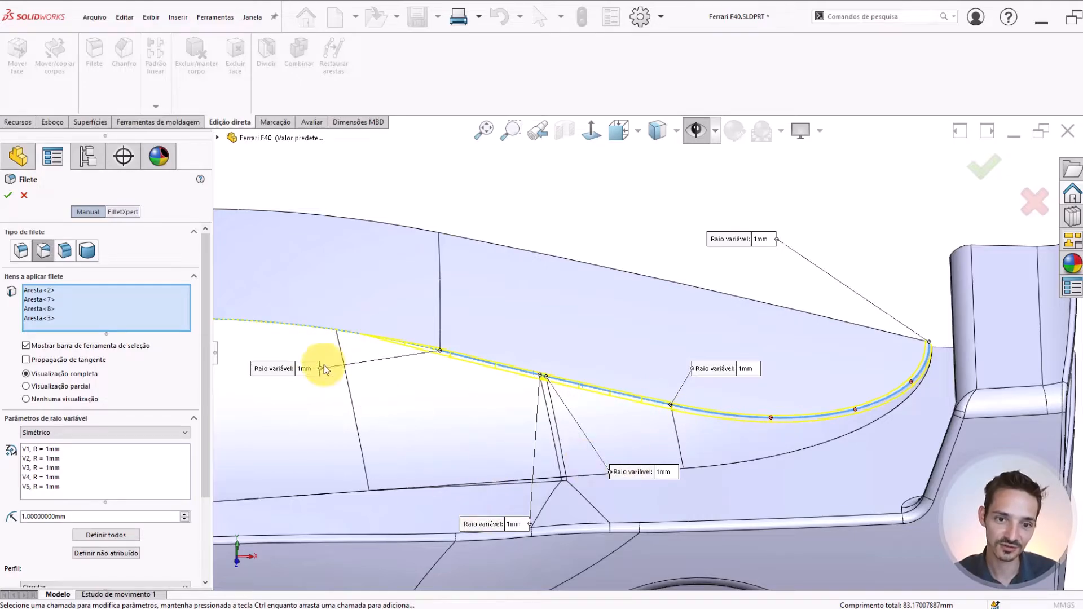
Examine the fillet preview along the cabin's roof side edge and how it runs forward above the side windows
scroll(457, 371, down, 2)
middle_drag(351, 321, 326, 309)
scroll(326, 309, up, 4)
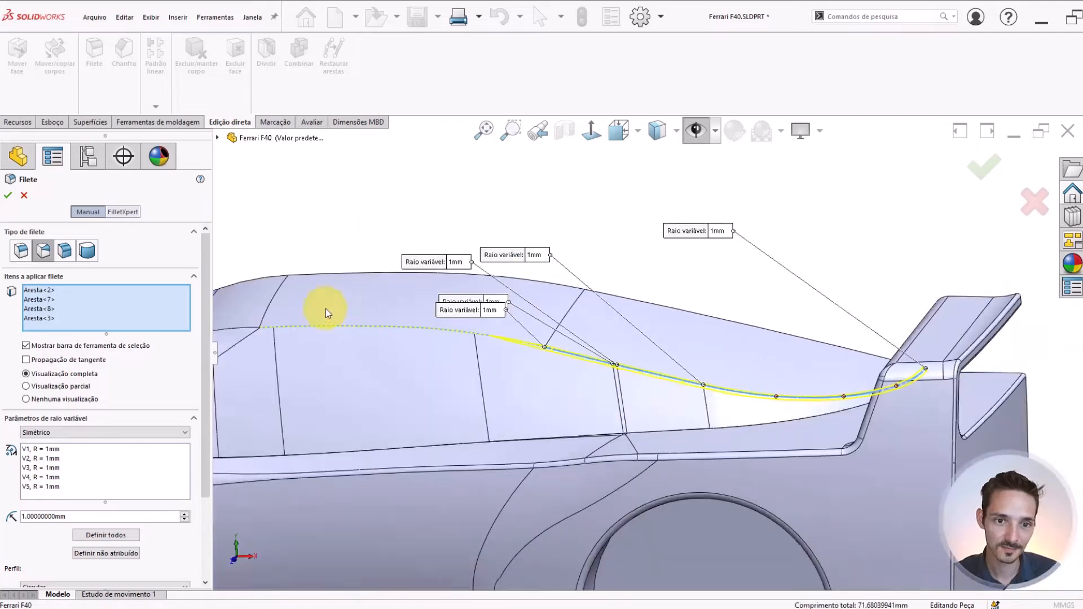
scroll(326, 309, down, 2)
scroll(546, 354, down, 2)
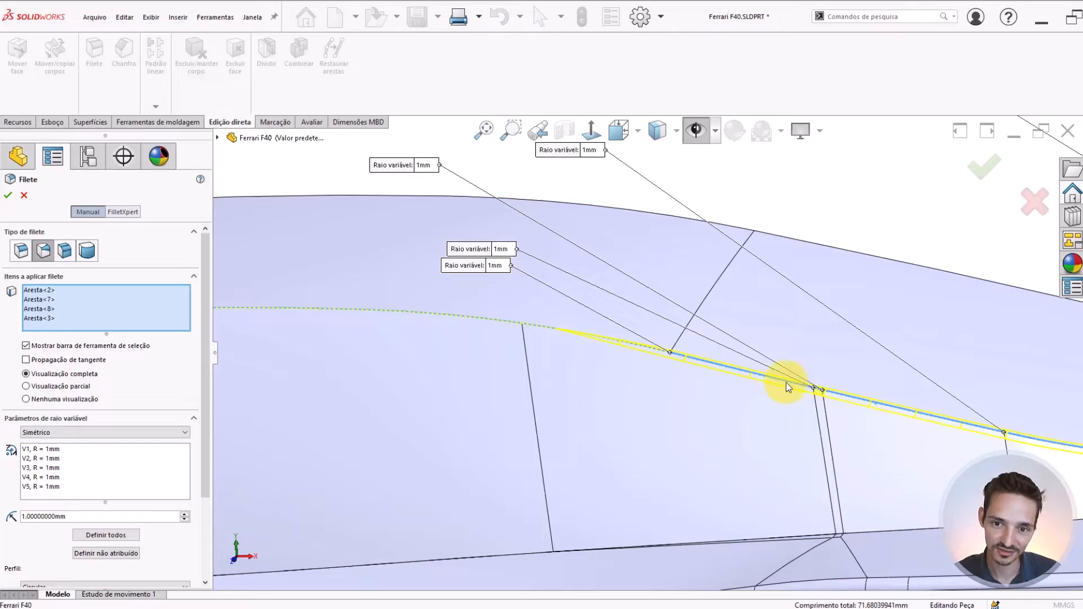
scroll(676, 360, up, 3)
scroll(773, 374, down, 3)
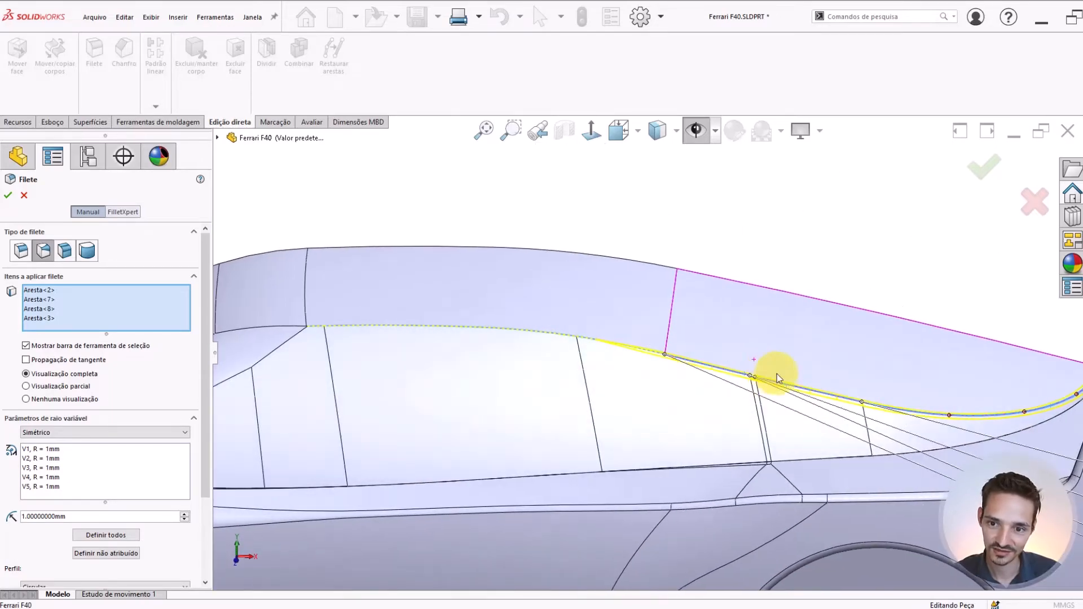
middle_drag(805, 375, 661, 375)
scroll(479, 336, down, 1)
scroll(817, 363, up, 1)
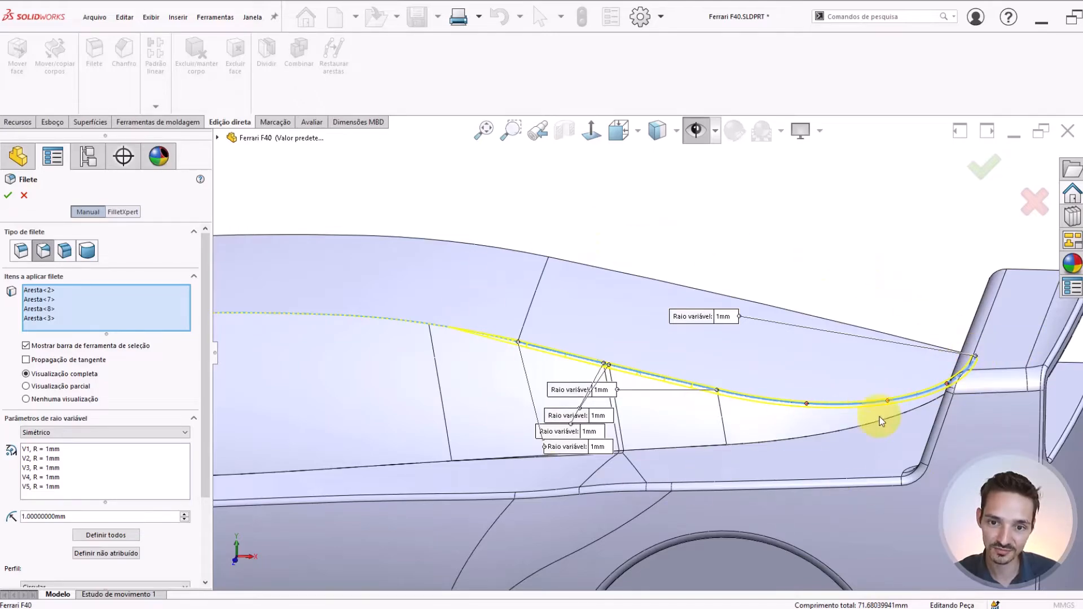
middle_drag(563, 363, 452, 358)
scroll(453, 357, up, 3)
scroll(474, 350, down, 2)
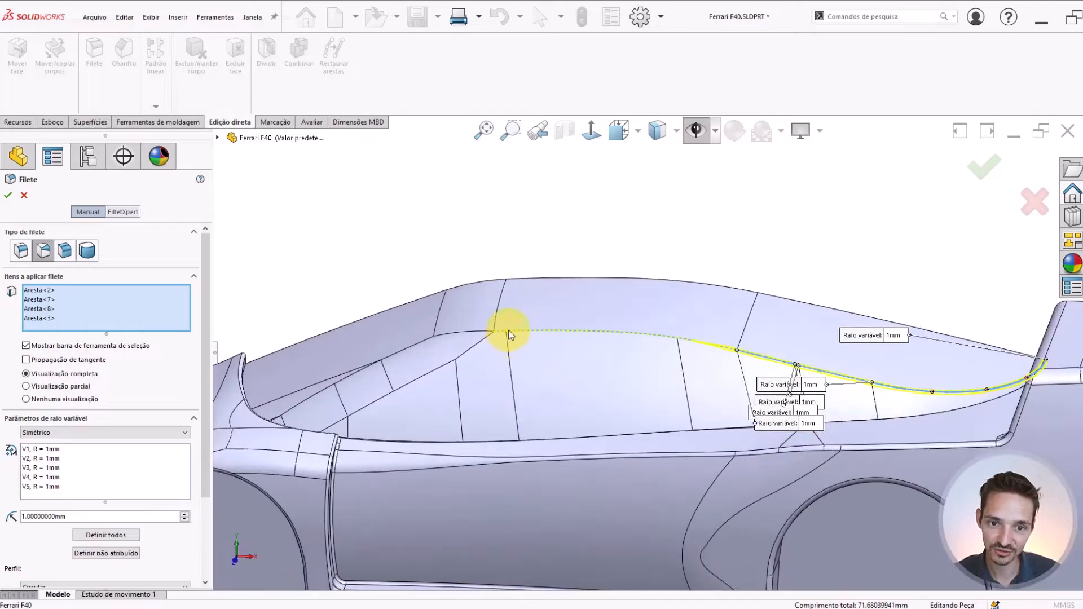
scroll(519, 324, down, 1)
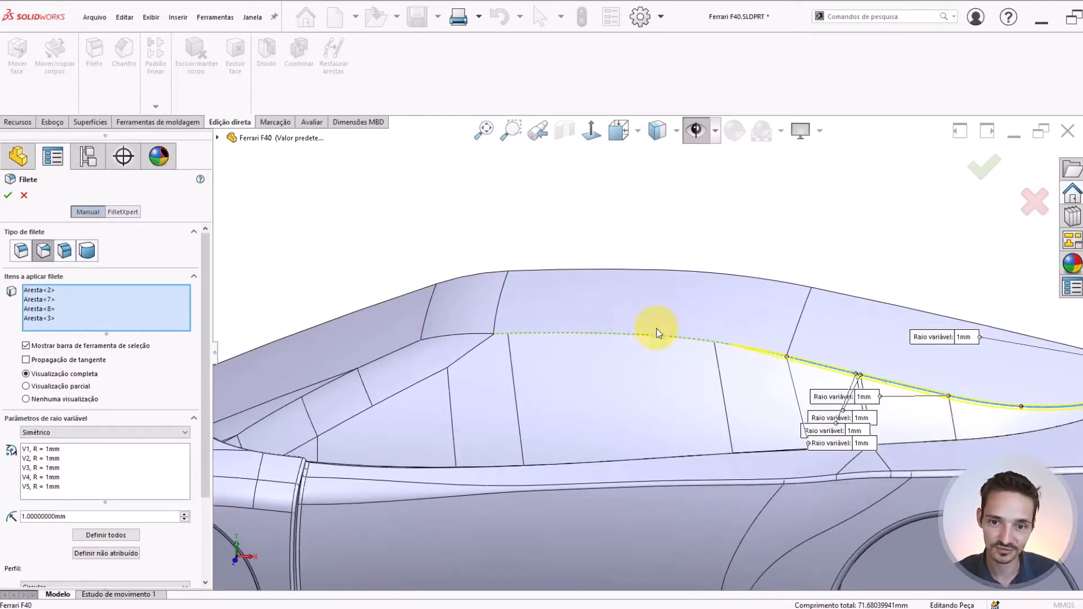
scroll(939, 370, up, 1)
scroll(965, 359, down, 3)
scroll(1001, 377, up, 1)
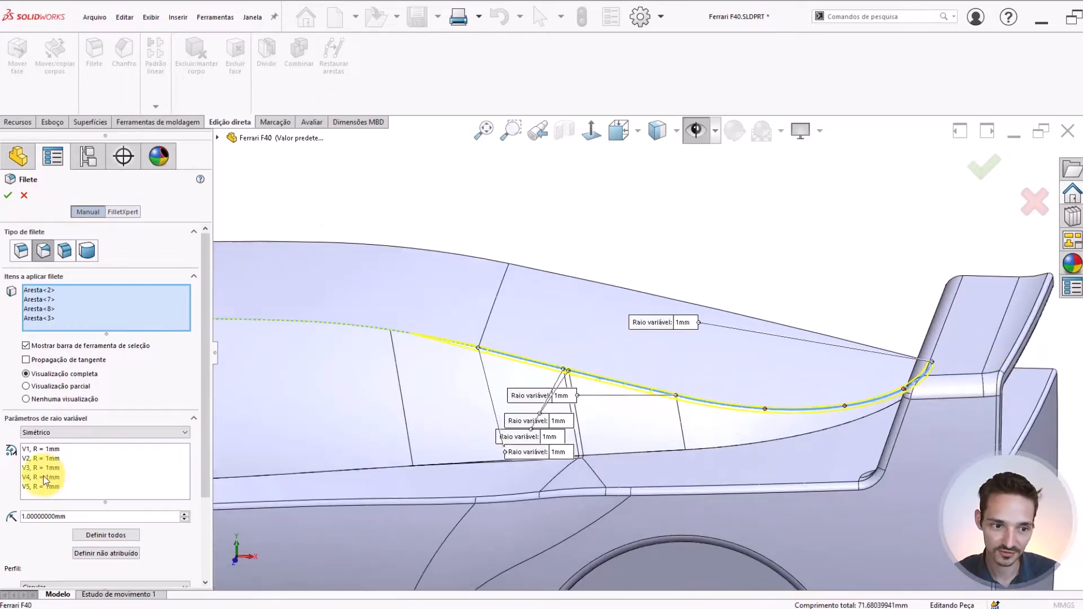
Apply a 5 mm radius to every point of the selected roof-edge segments
double_click(78, 517)
text(5)
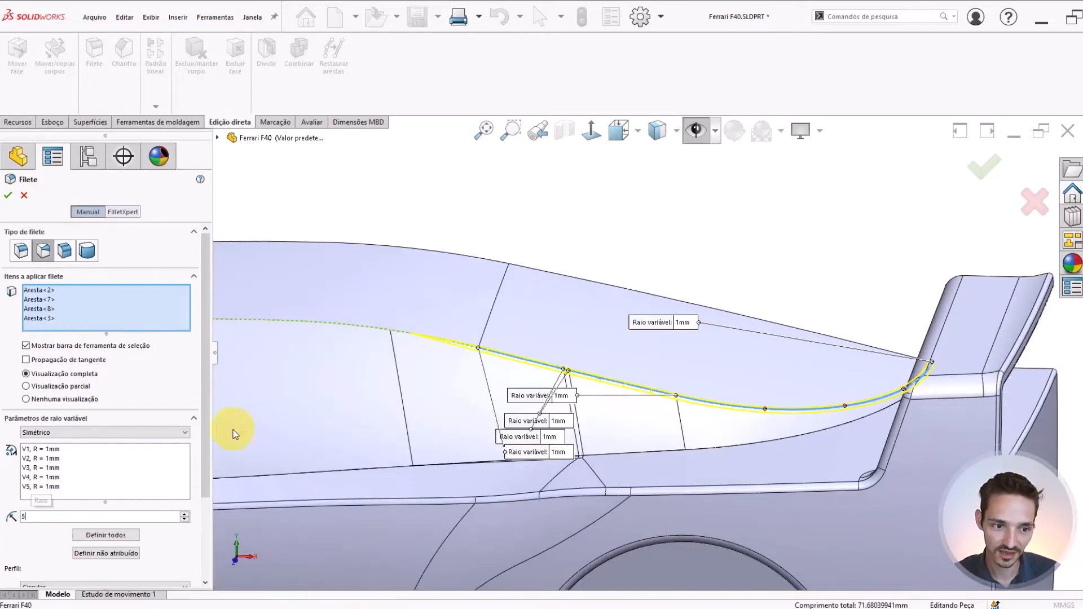
click(106, 535)
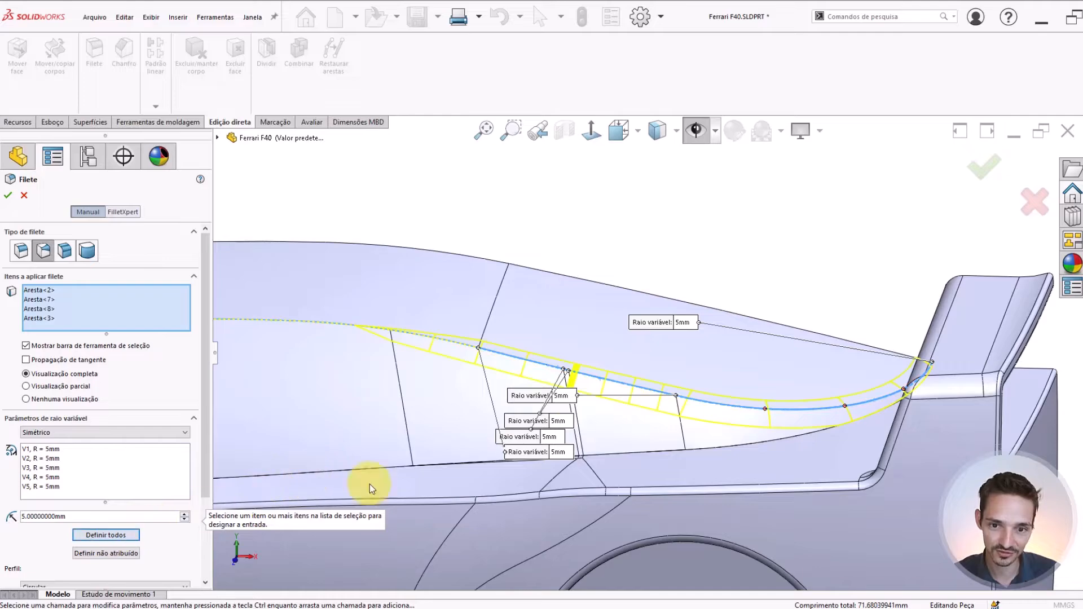
Set the fillet radius to 0.5 mm at the rear tip of the curved roof-edge segment
scroll(873, 379, down, 4)
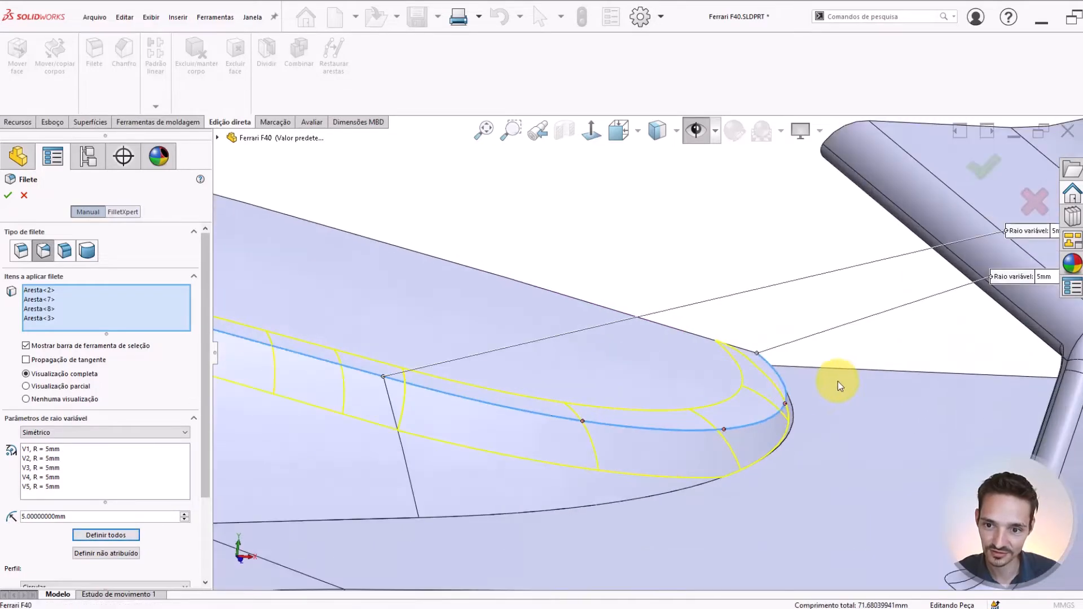
middle_drag(839, 385, 701, 334)
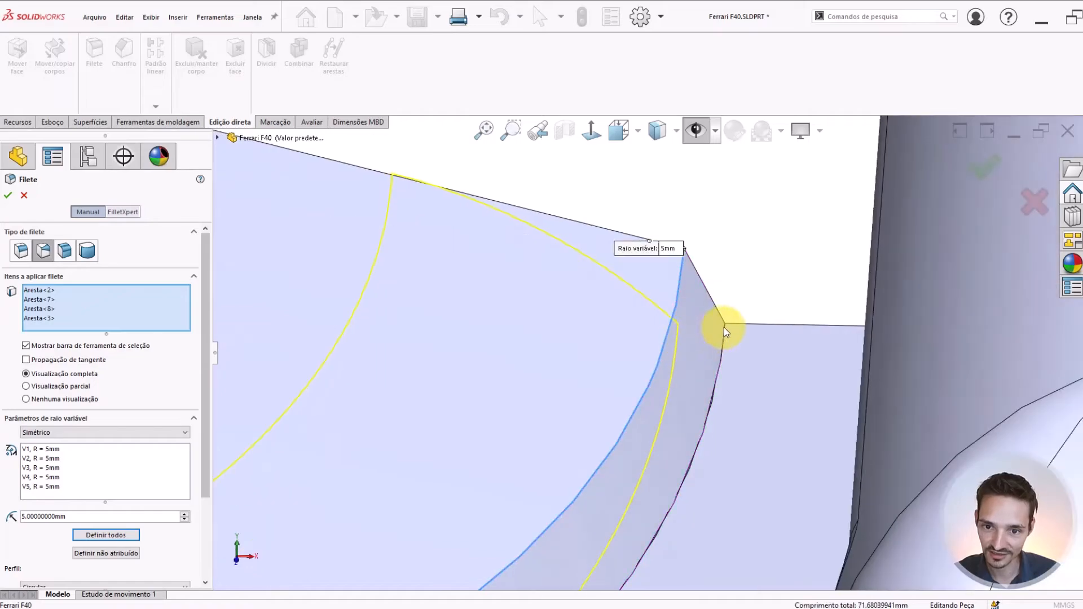
click(669, 249)
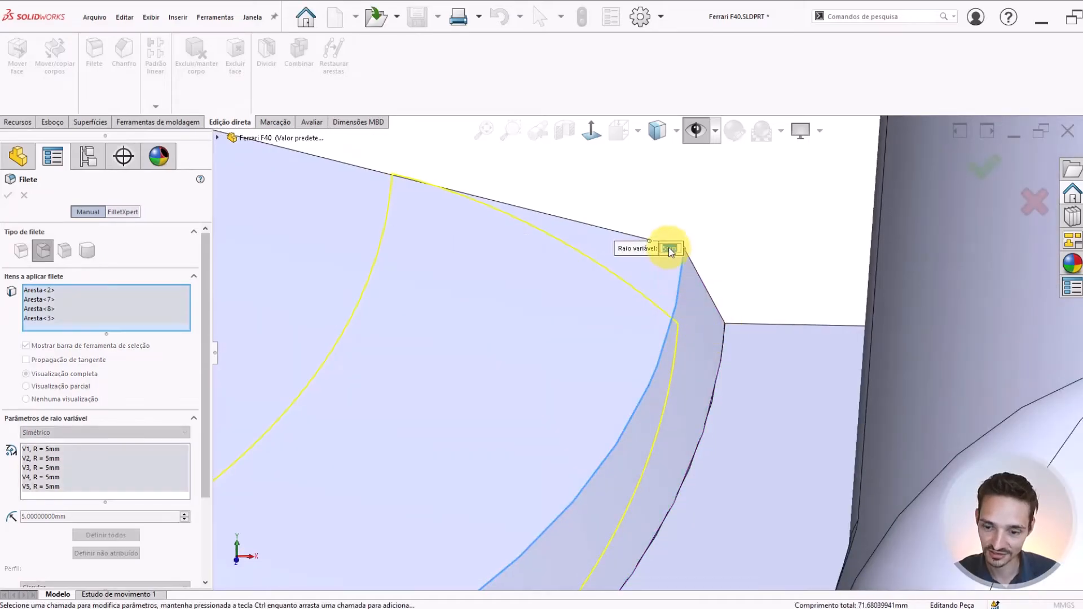
key(Return)
middle_drag(665, 244, 627, 327)
scroll(592, 362, up, 14)
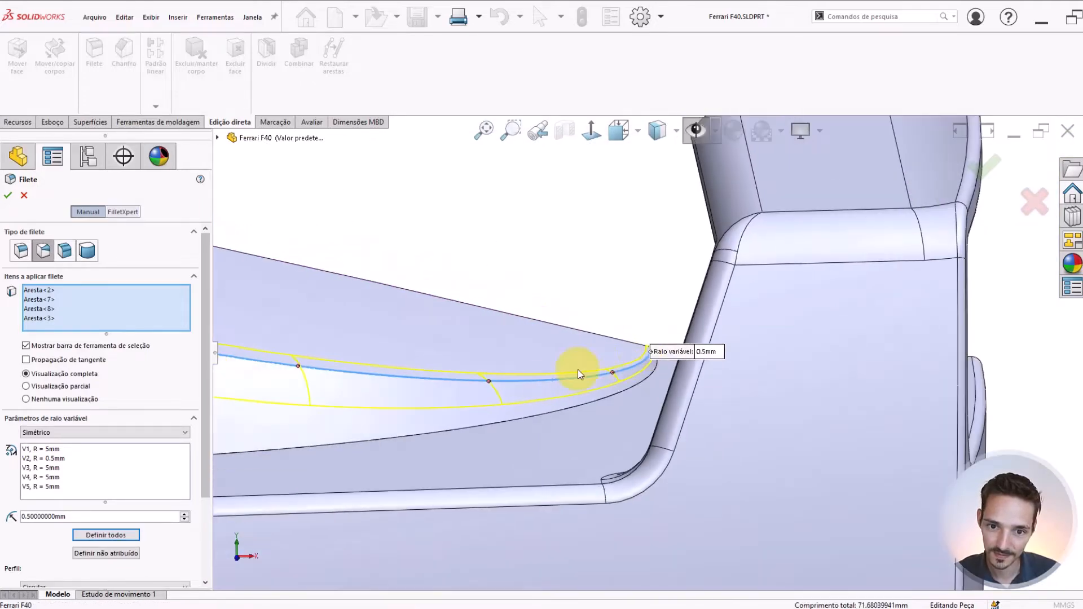
Set the fillet radius to 10 mm at the front end of the selected edges and separate the overlapping 5 mm callouts
scroll(456, 341, down, 4)
middle_drag(462, 348, 574, 358)
scroll(586, 374, up, 2)
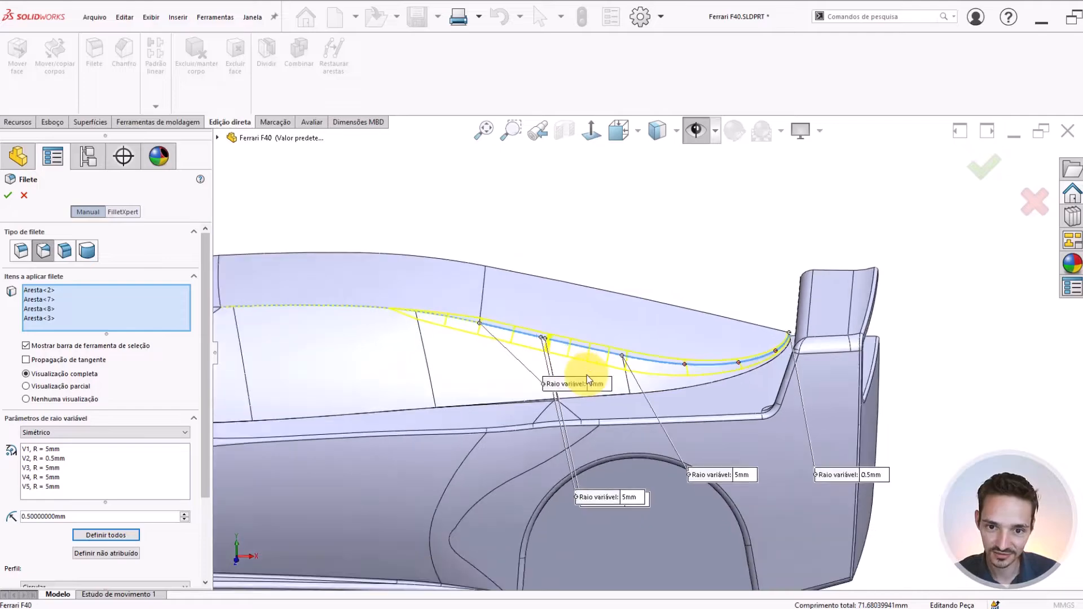
scroll(586, 374, down, 2)
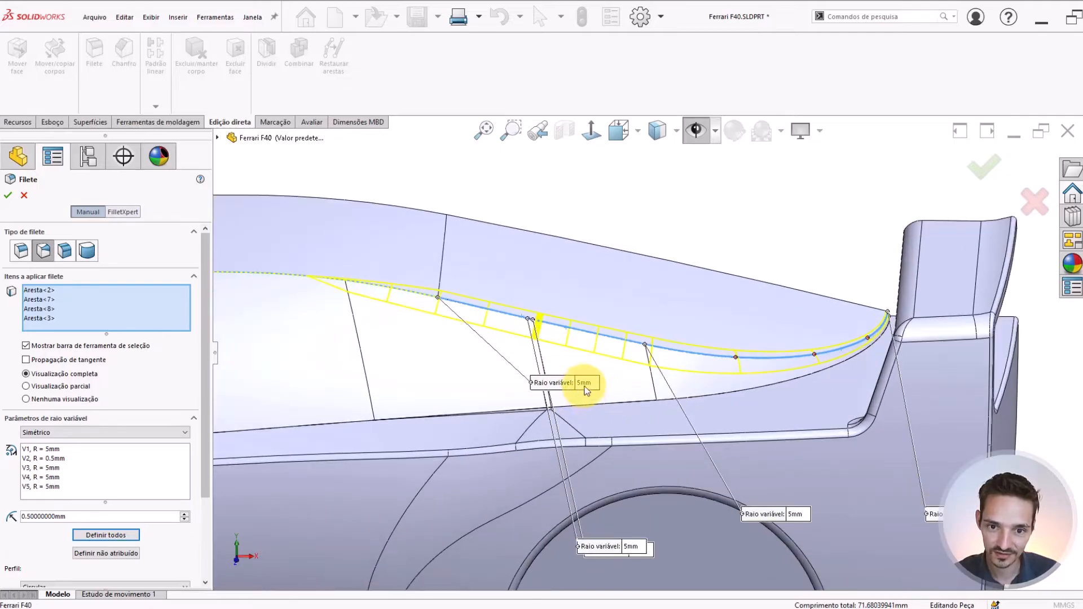
click(585, 384)
key(Return)
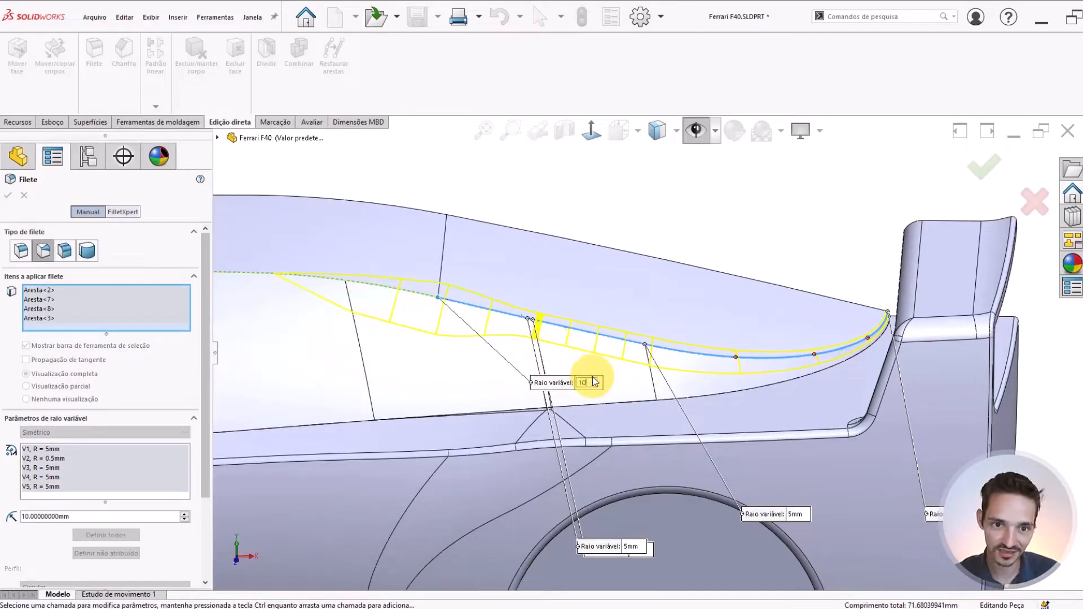
ctrl+drag(513, 474, 540, 468)
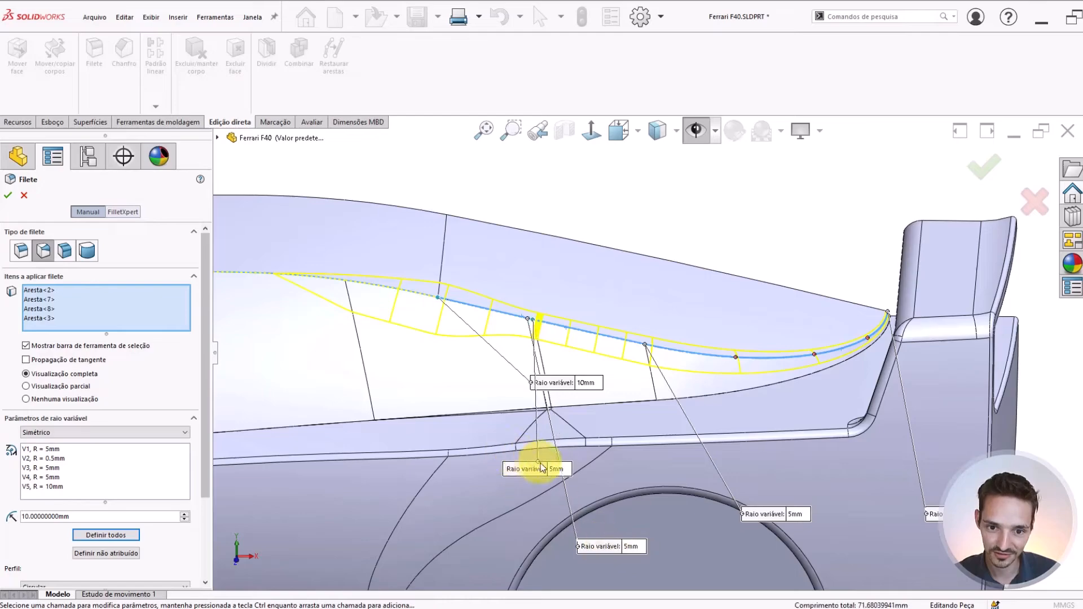
Set the fillet radius to 10 mm at both of the closely spaced vertices in the middle of the roof edge
click(554, 477)
text(10)
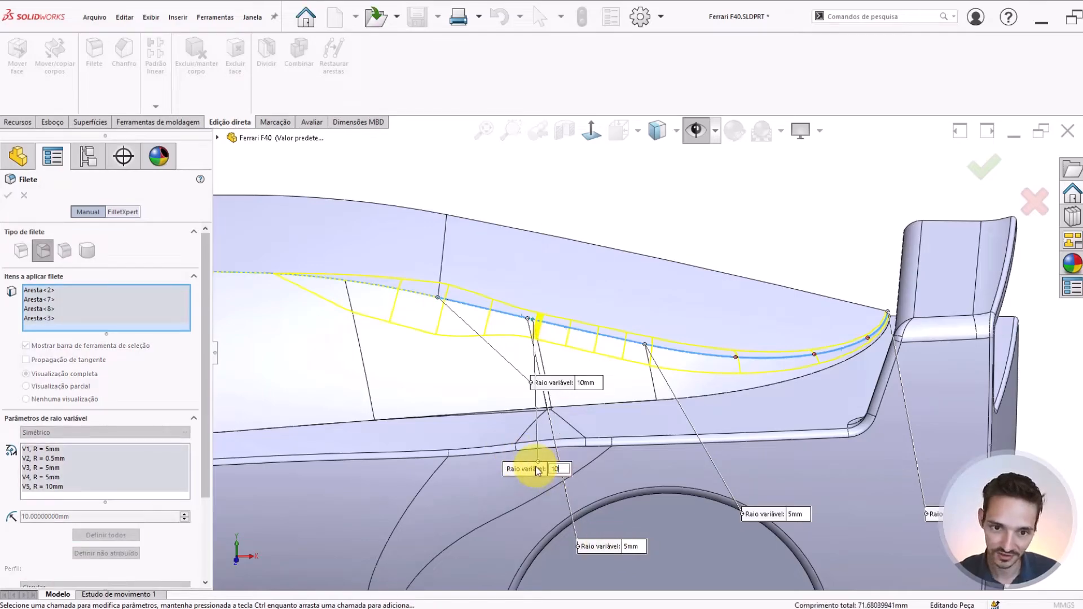
key(Return)
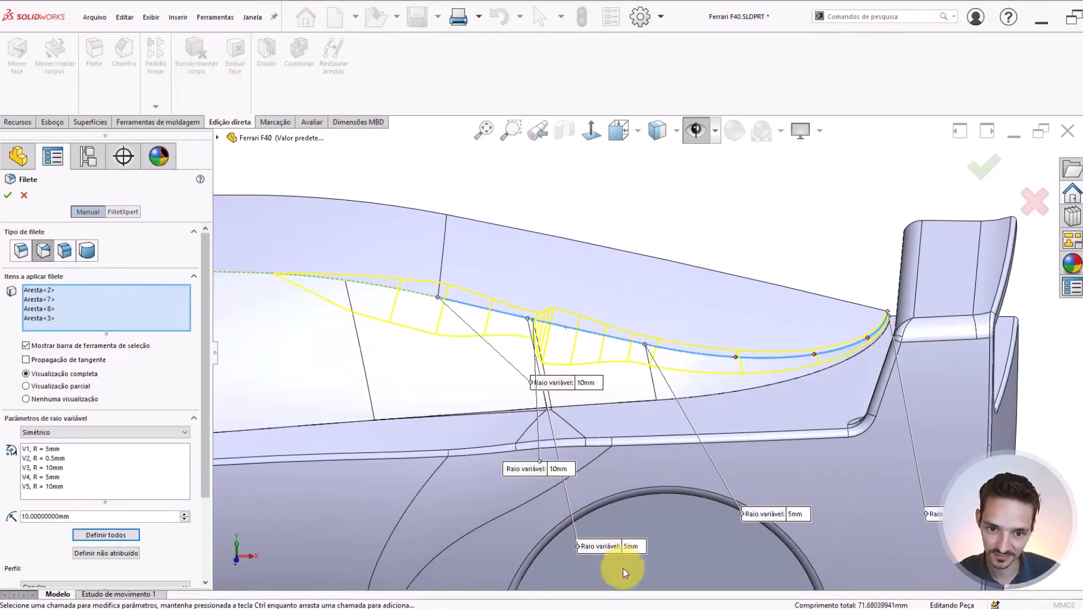
click(632, 546)
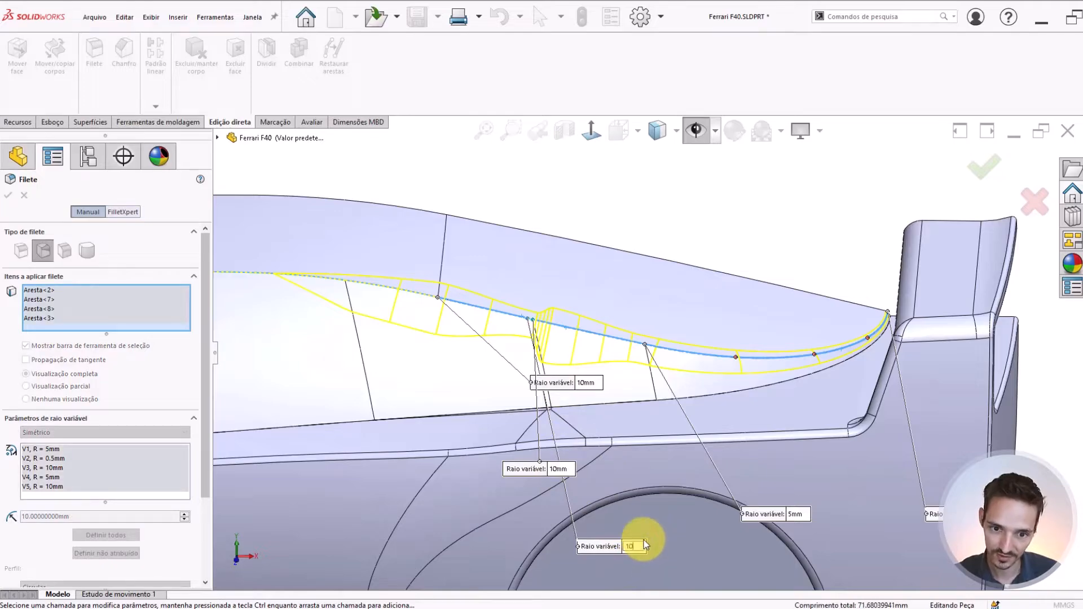
text(10)
key(Return)
Set the fillet radius to 10 mm where the straight roof edge meets the curved rear segment
mouse_move(479, 330)
middle_down()
mouse_move(549, 350)
mouse_move(525, 350)
mouse_move(490, 314)
middle_up()
scroll(776, 442, up, 1)
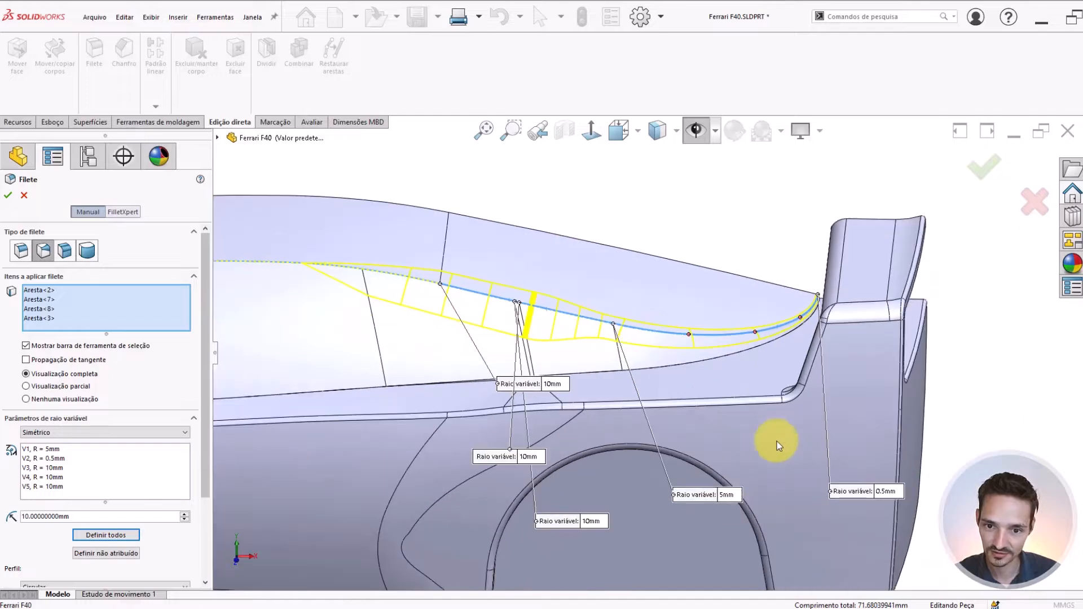
scroll(600, 359, down, 1)
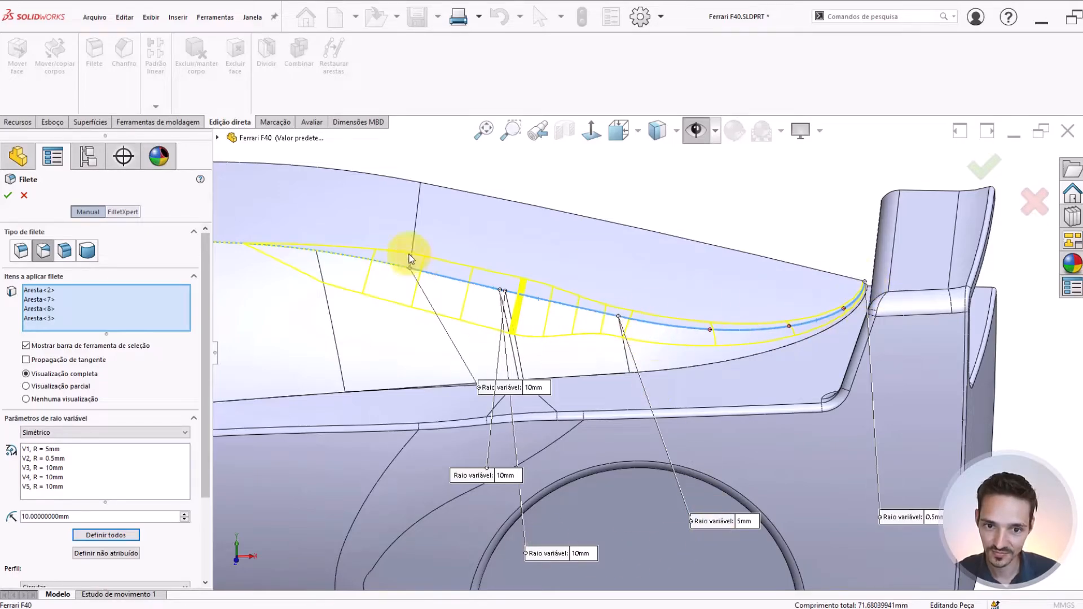
click(745, 522)
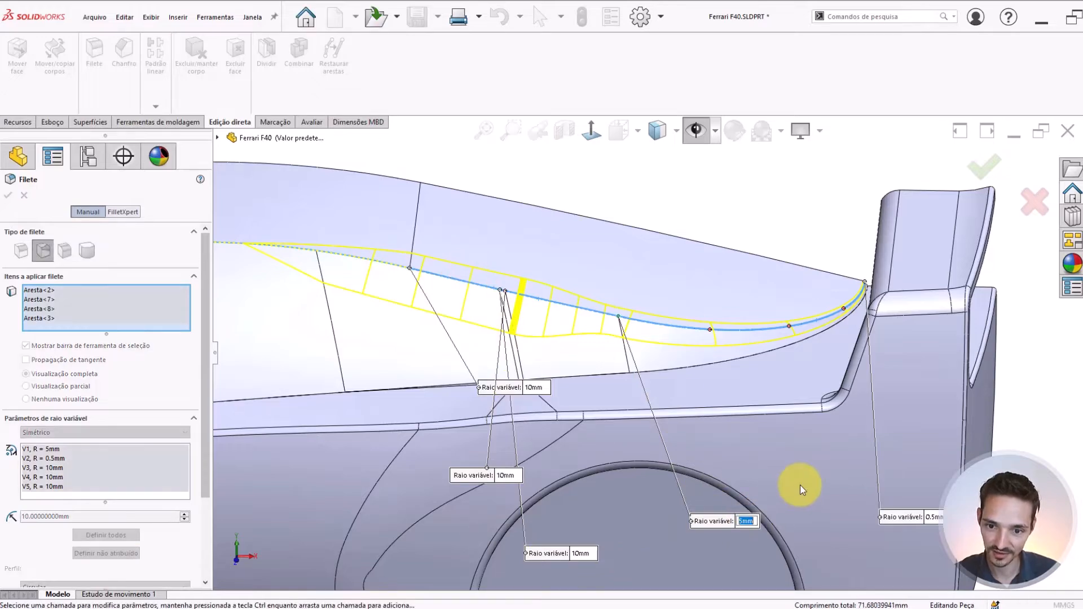
text(10)
key(Return)
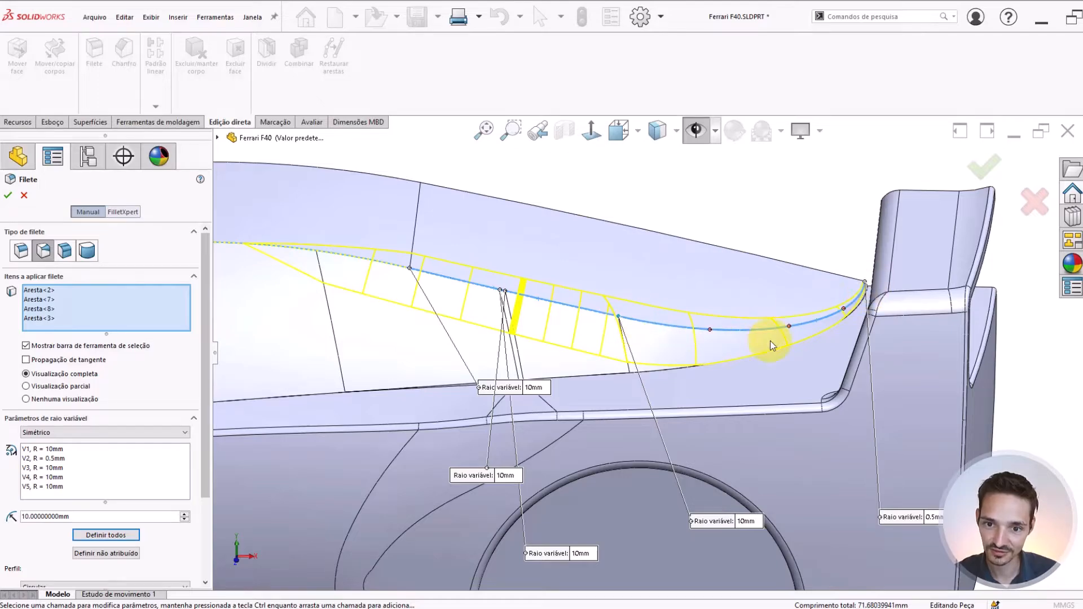
Switch the variable-radius fillet from smooth to straight transition (Transição direta)
scroll(768, 341, down, 2)
mouse_move(736, 343)
middle_down()
mouse_move(721, 346)
mouse_move(741, 362)
middle_up()
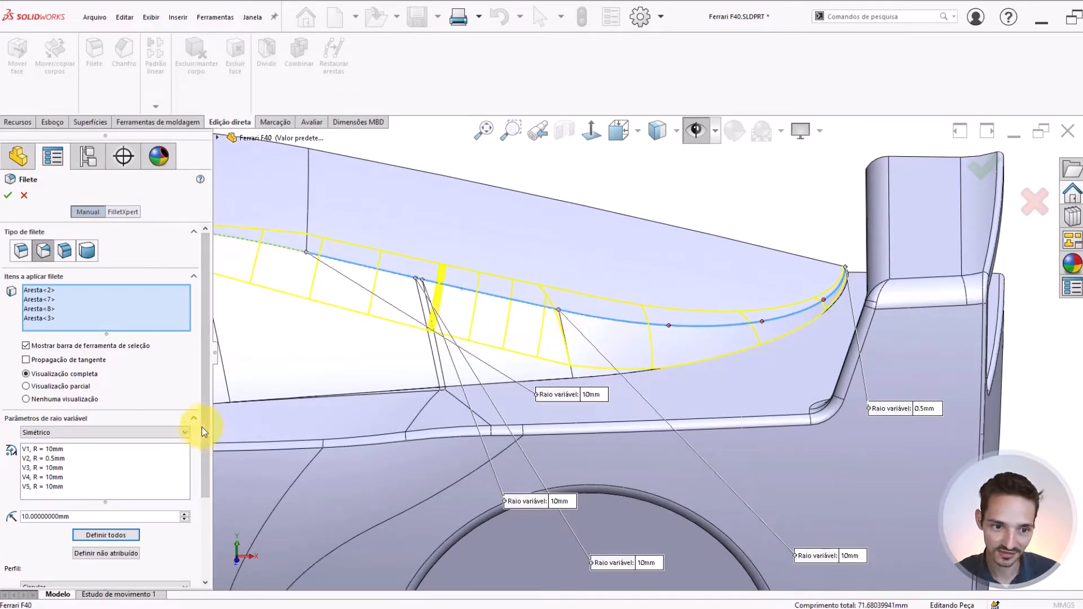
scroll(203, 433, down, 3)
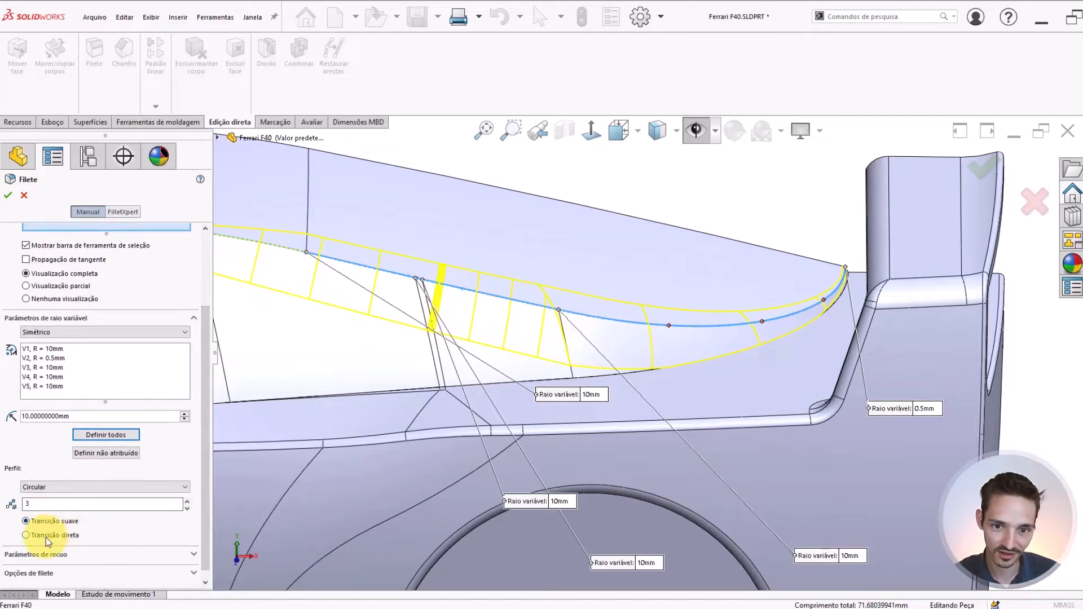
click(46, 537)
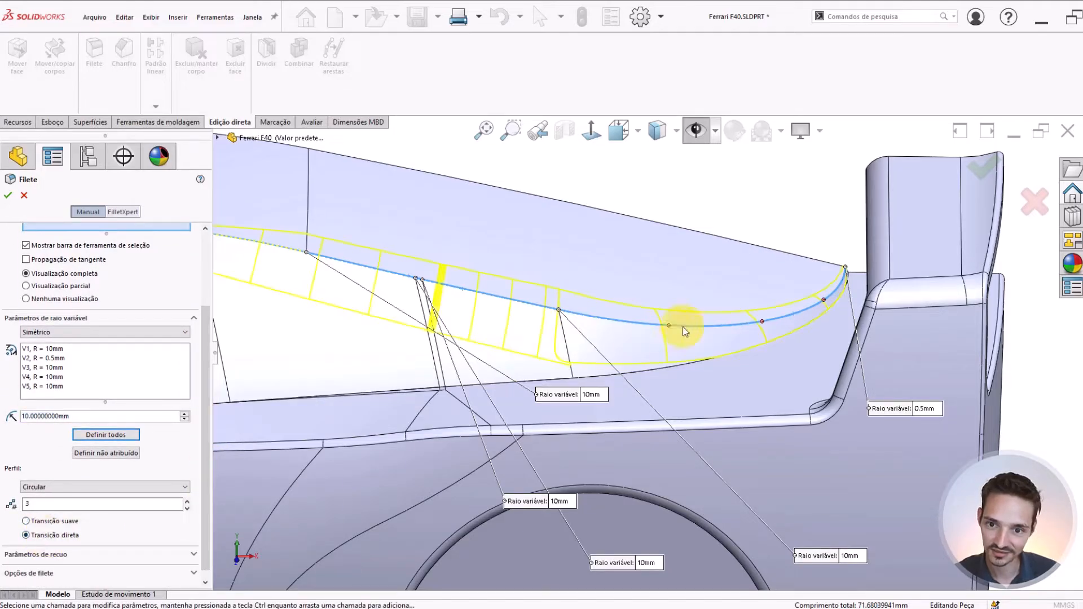
Examine the straight-transition fillet preview along the curved rear segment and up to its rear tip
scroll(758, 347, down, 2)
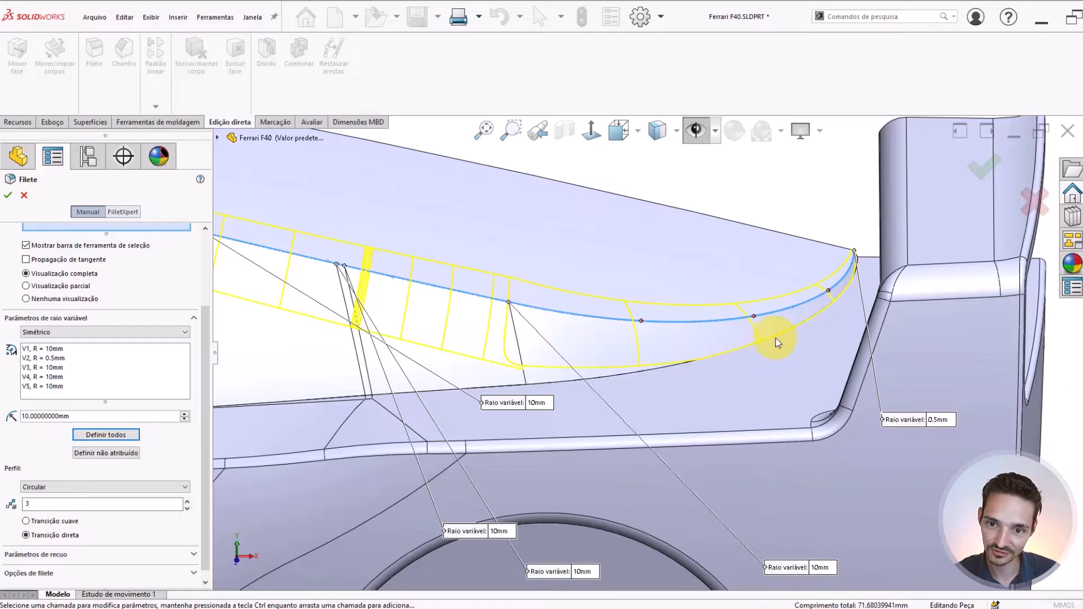
middle_drag(779, 336, 708, 346)
scroll(709, 351, down, 3)
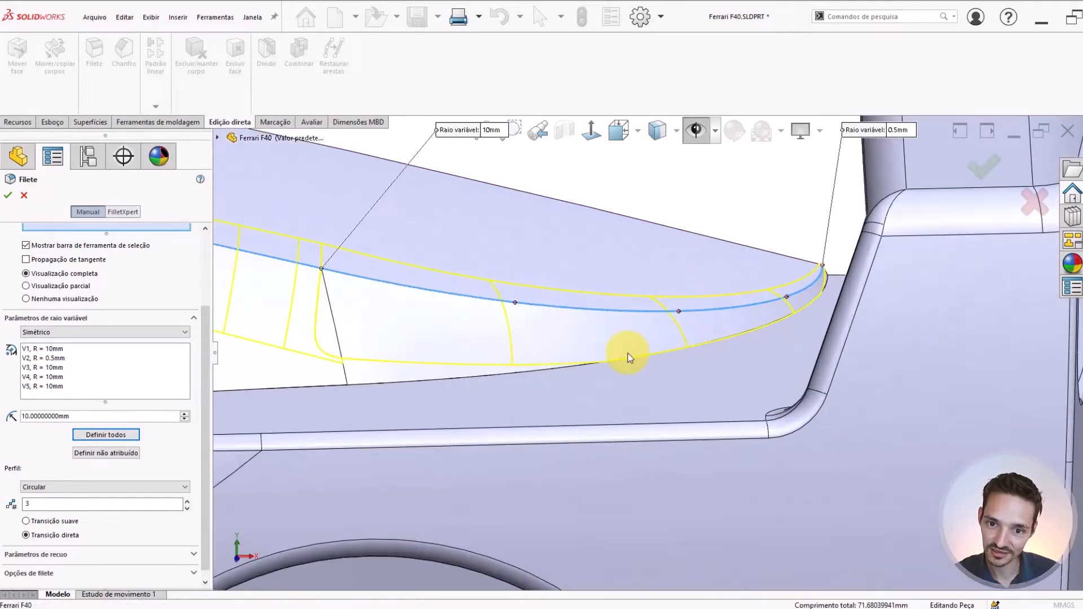
scroll(791, 313, up, 3)
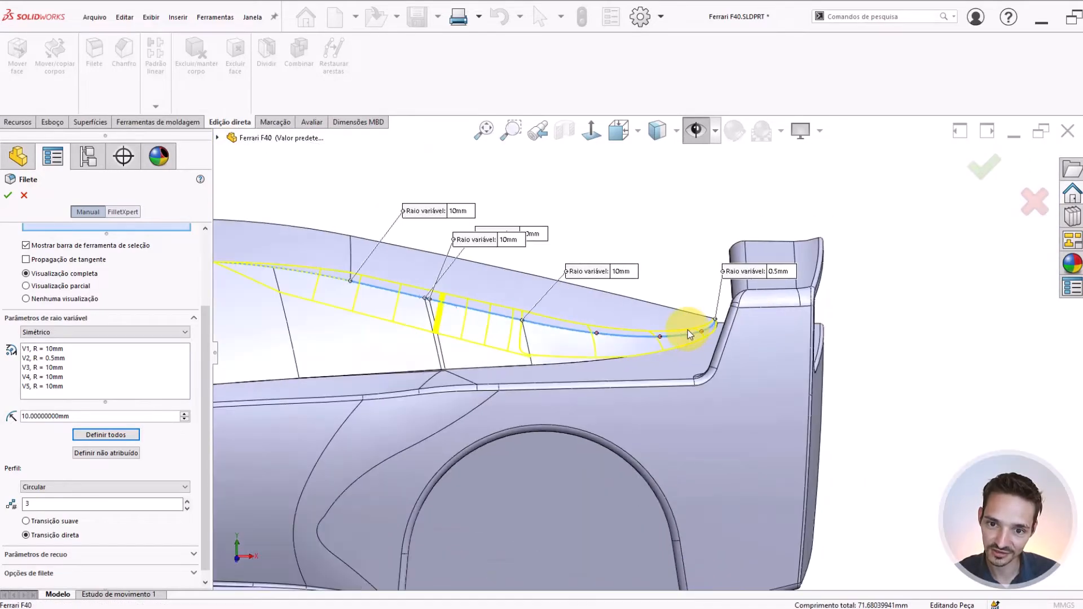
middle_drag(694, 327, 630, 381)
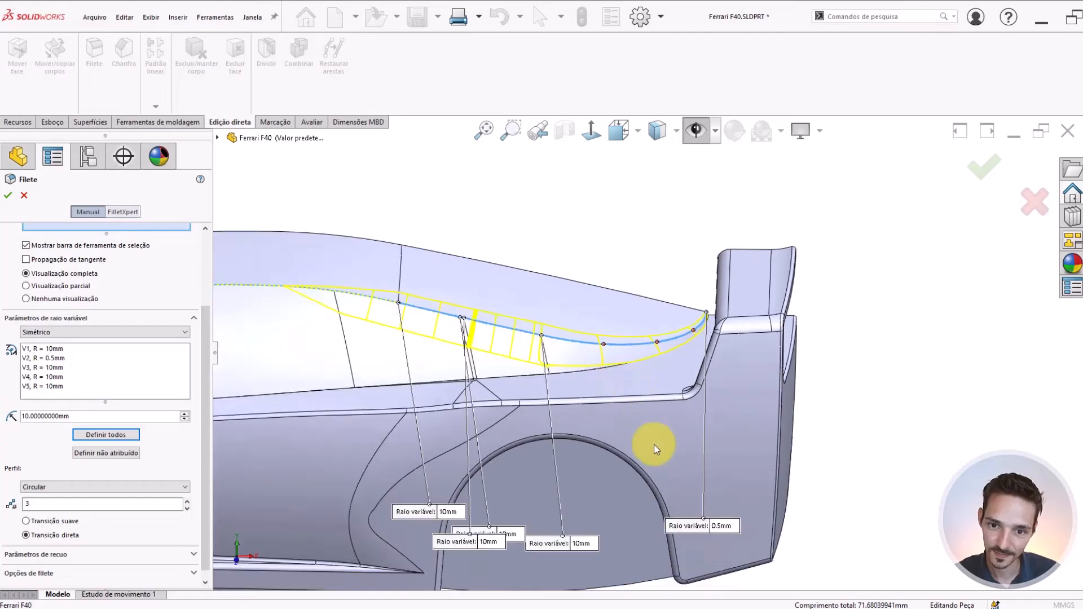
scroll(703, 302, down, 5)
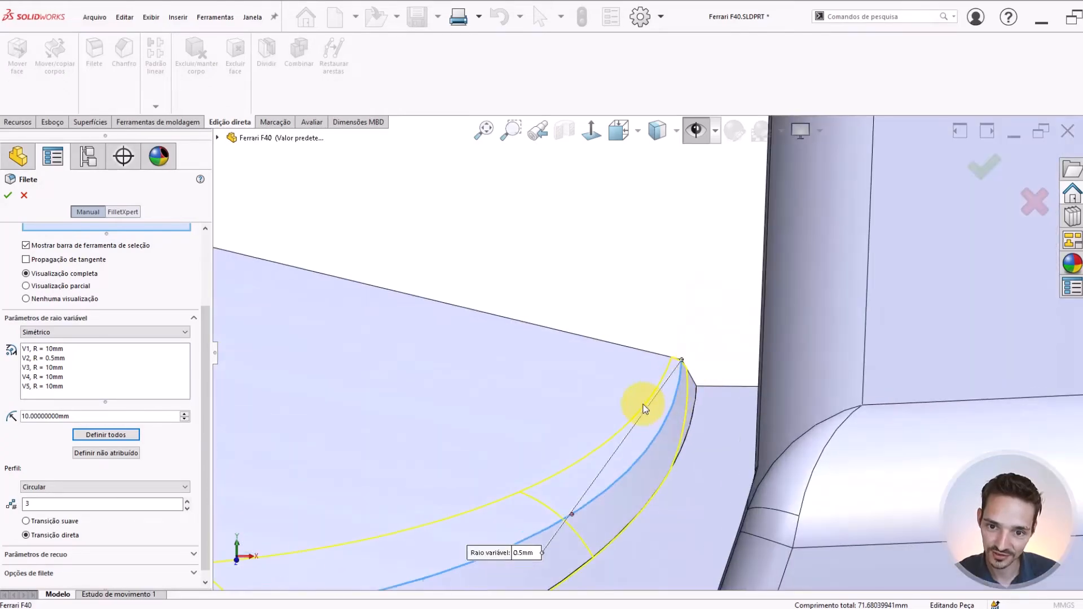
mouse_move(643, 405)
middle_down()
mouse_move(634, 399)
mouse_move(687, 367)
mouse_move(667, 344)
mouse_move(623, 418)
mouse_move(640, 386)
middle_up()
scroll(691, 364, up, 7)
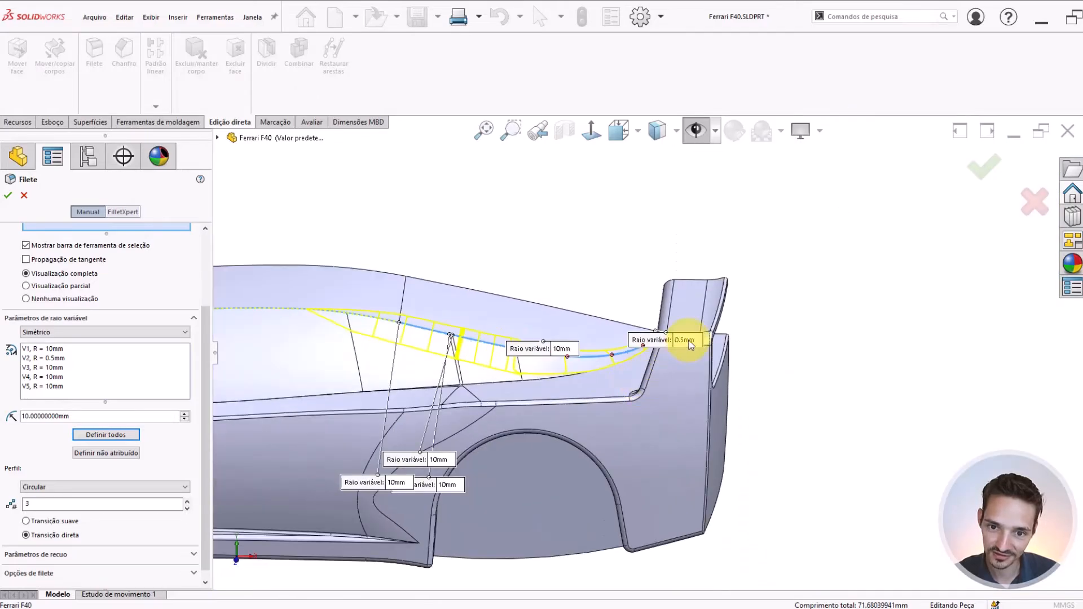
Set the fillet radius to 1 mm at the rear tip of the roof edge
click(689, 341)
text(1)
key(Return)
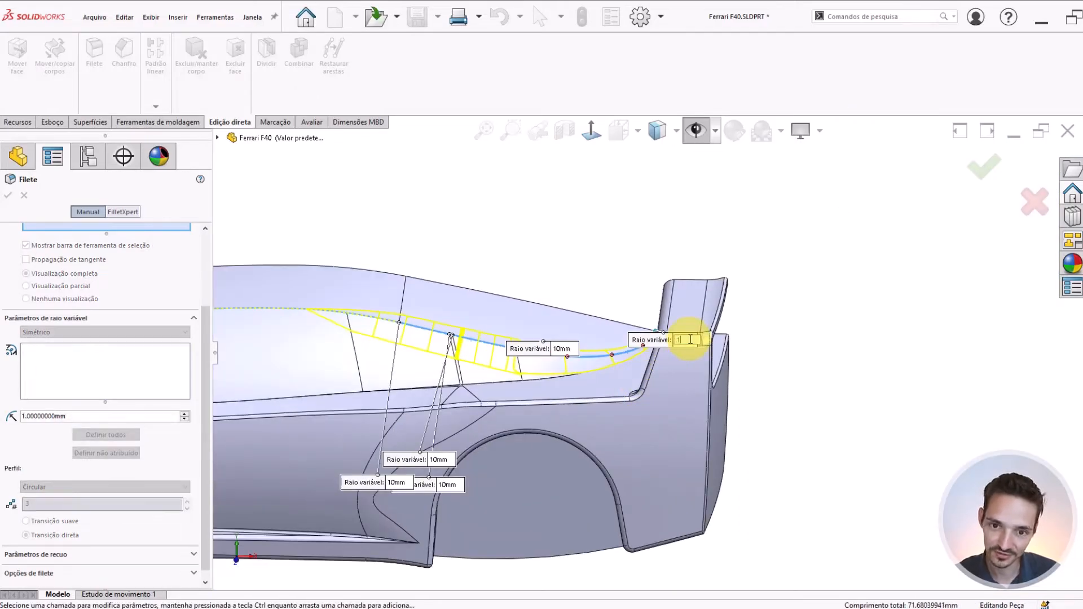
Check the fillet preview at the rear tip and set its radius to 0.9 mm
scroll(622, 335, down, 8)
scroll(615, 337, down, 2)
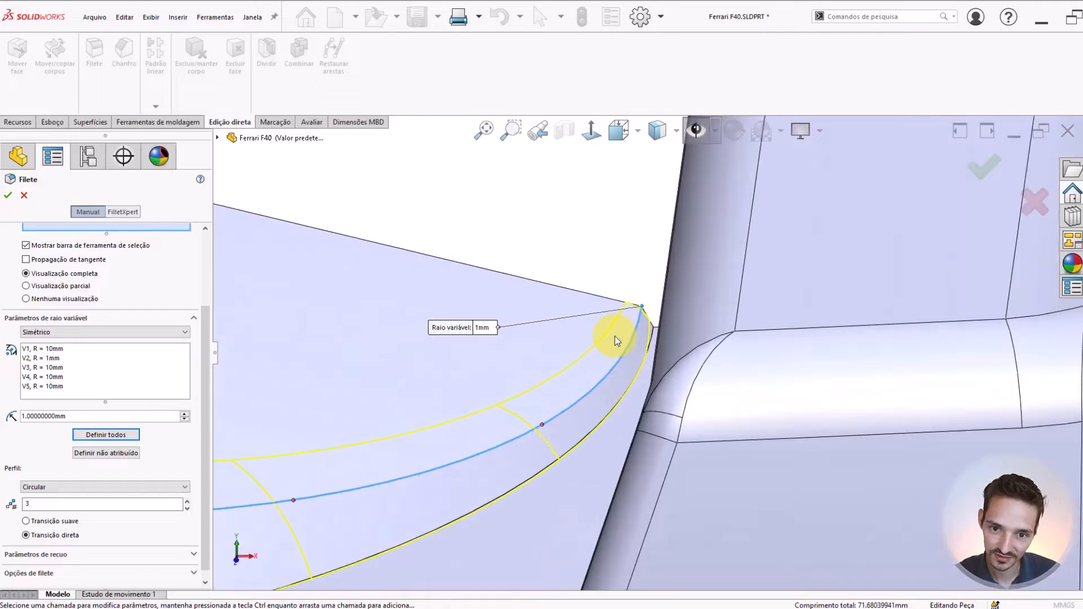
middle_drag(614, 337, 683, 331)
scroll(675, 333, down, 6)
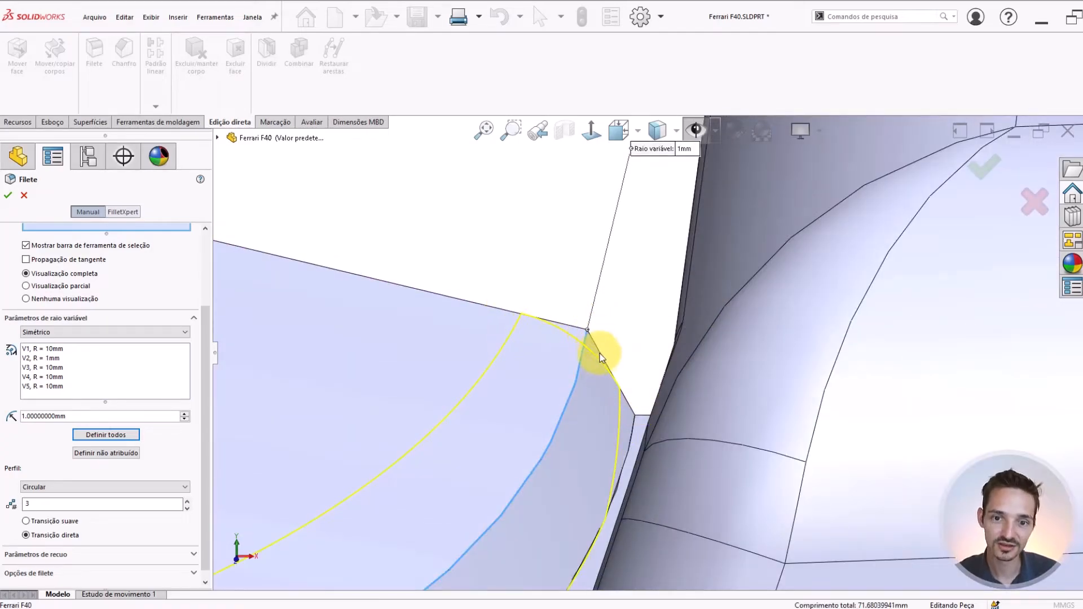
middle_drag(590, 343, 668, 327)
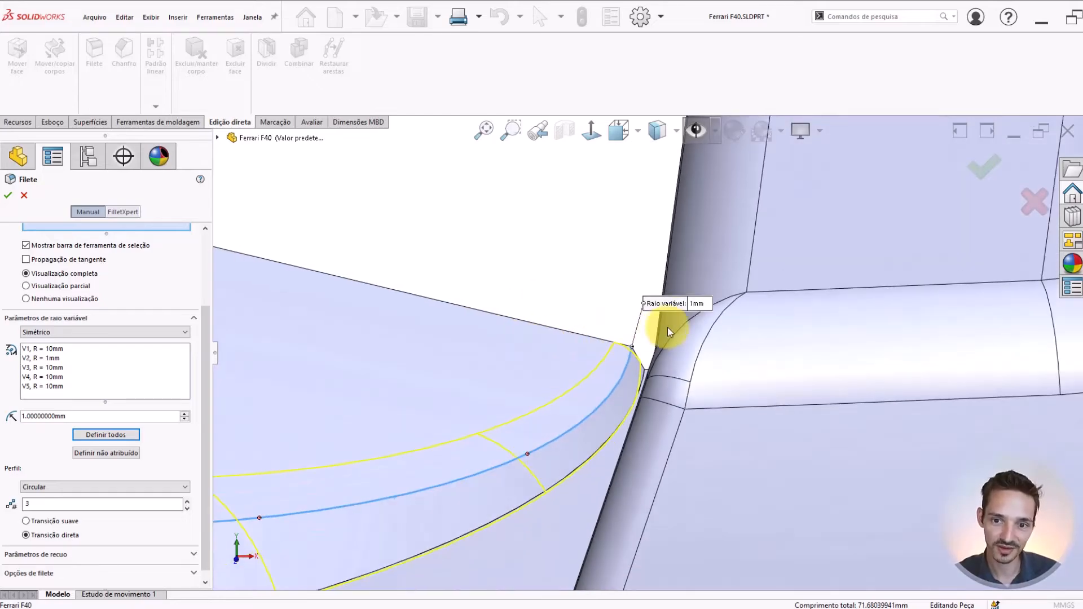
click(705, 303)
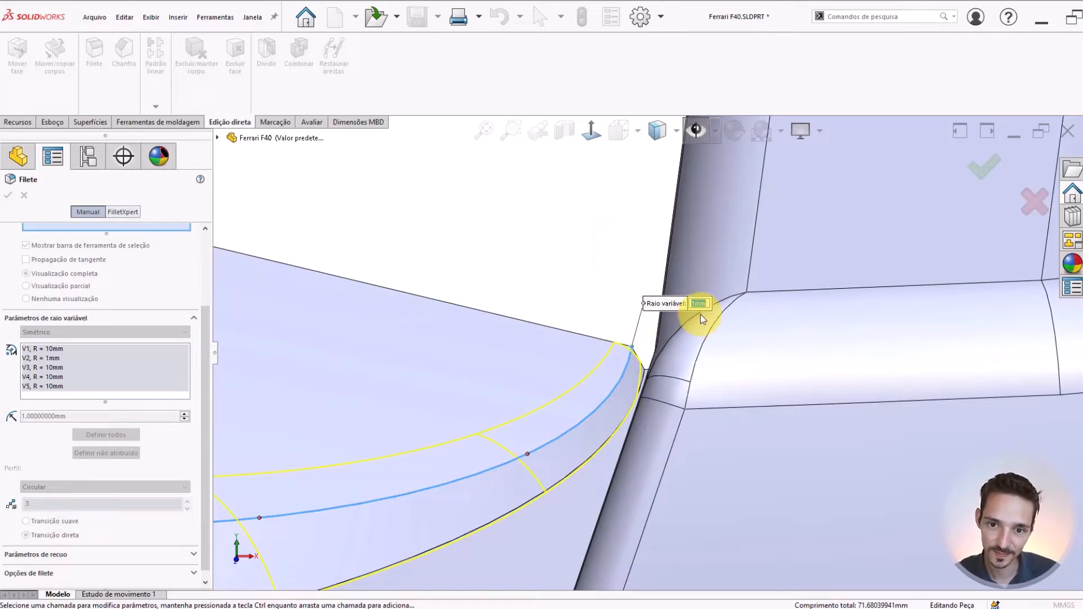
key(Return)
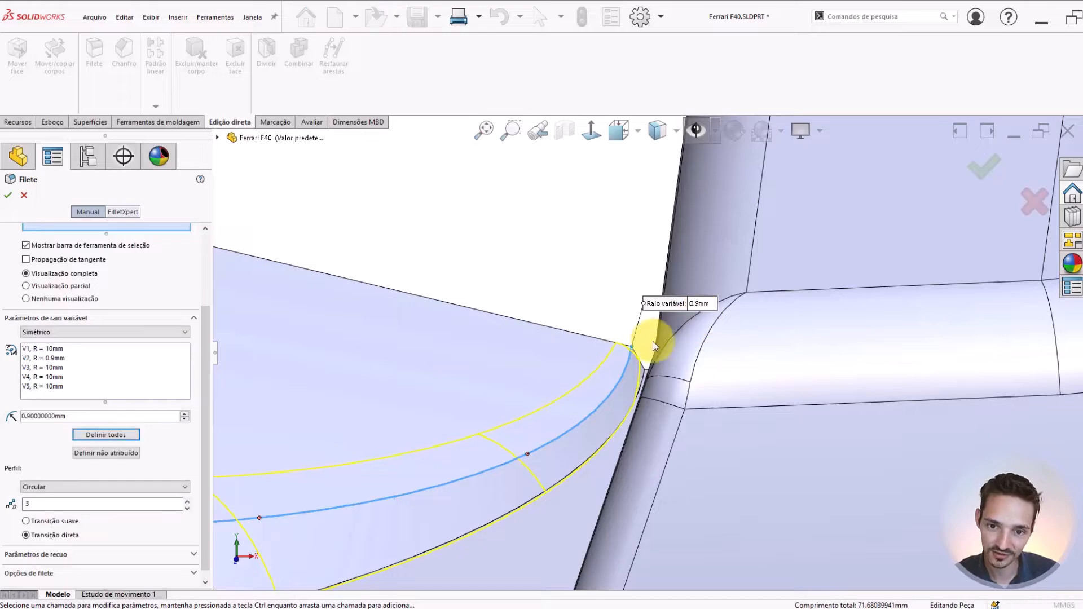
Set the fillet radius to 0.8 mm at the rear tip of the curved roof-edge segment
middle_drag(686, 320, 613, 336)
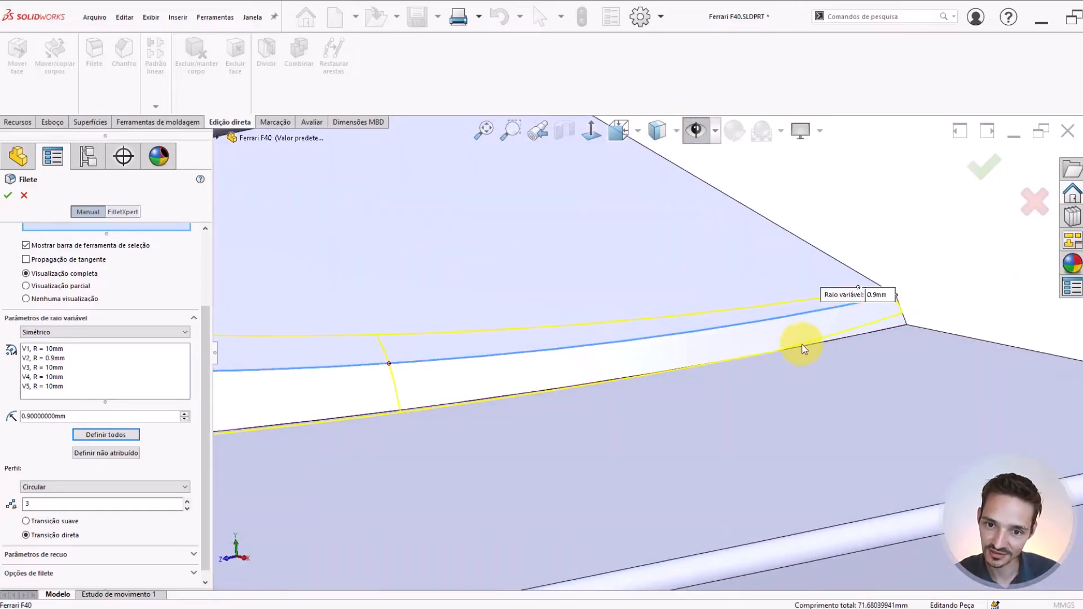
scroll(660, 361, up, 5)
middle_drag(660, 361, 631, 371)
click(579, 414)
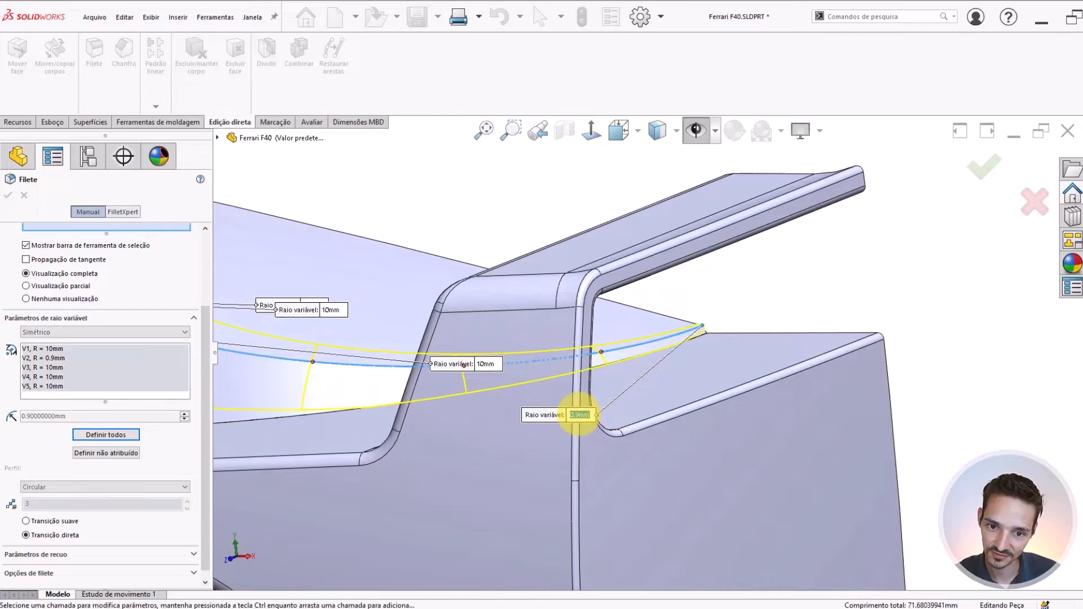
text(.8)
key(Return)
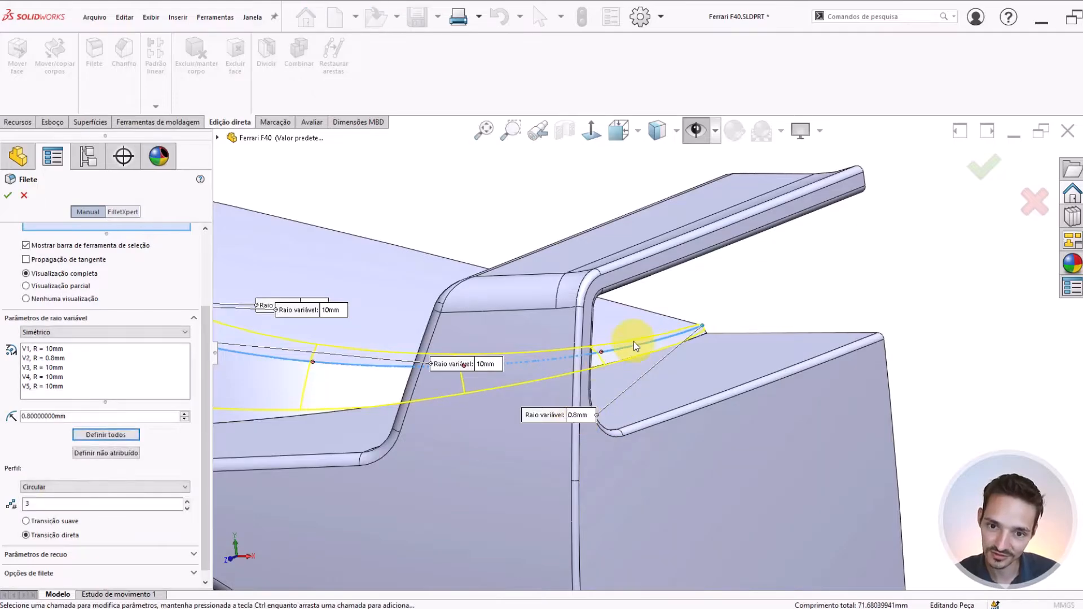
Set the fillet radius to 9 mm at the front end of the curved rear segment
middle_drag(634, 341, 545, 456)
drag(677, 494, 632, 375)
scroll(504, 324, down, 3)
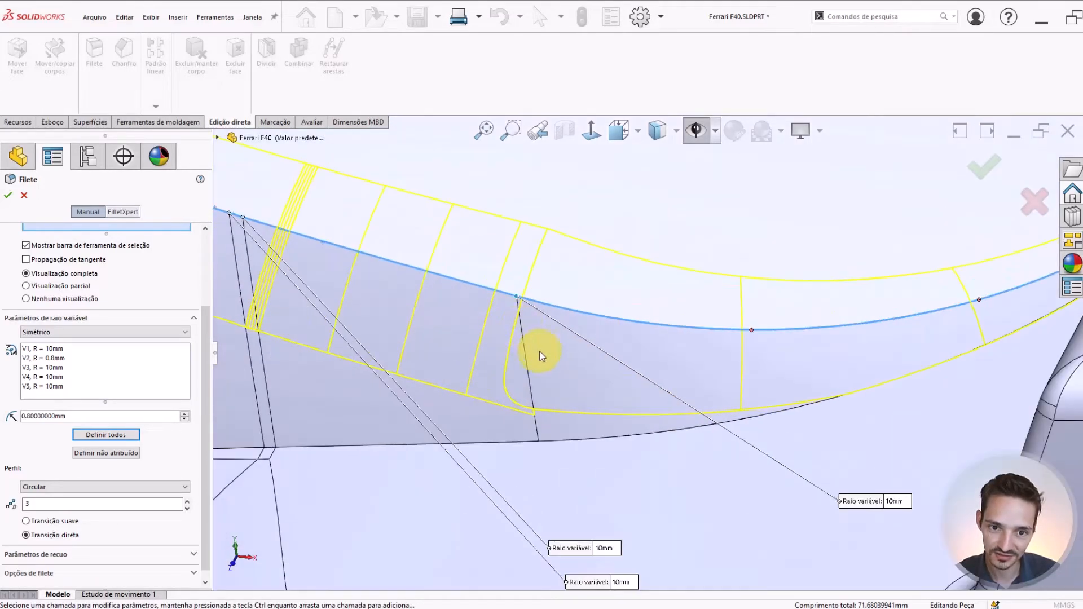
scroll(707, 426, up, 2)
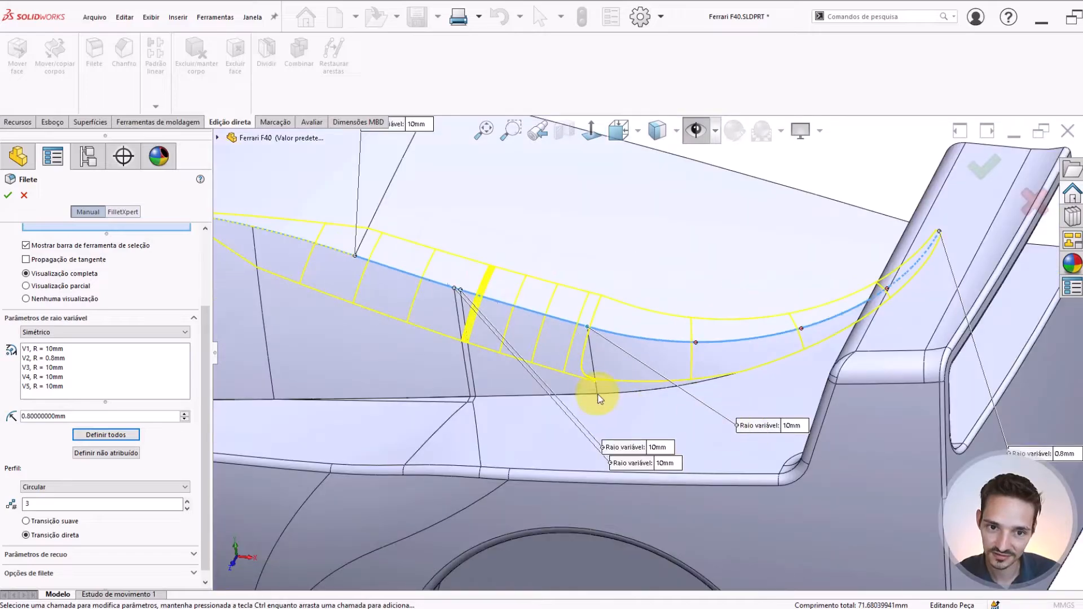
scroll(578, 339, up, 3)
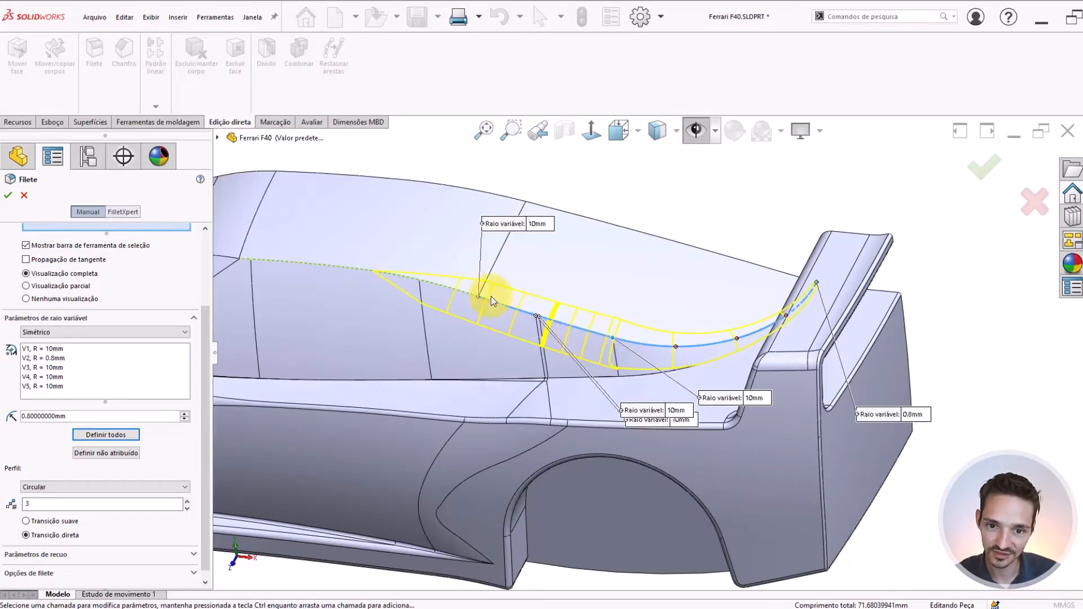
scroll(645, 330, down, 1)
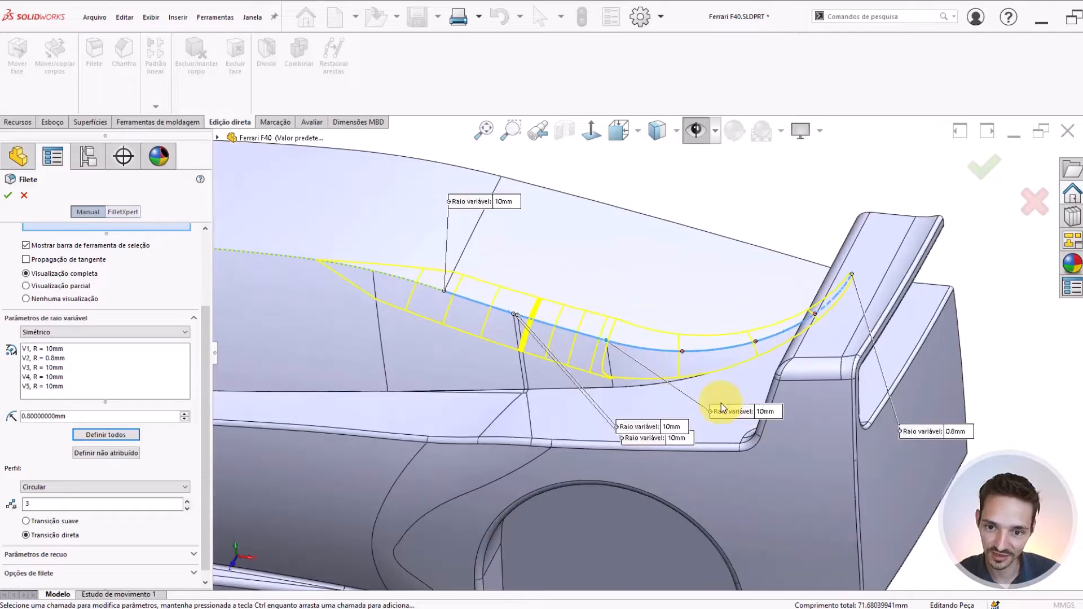
click(763, 412)
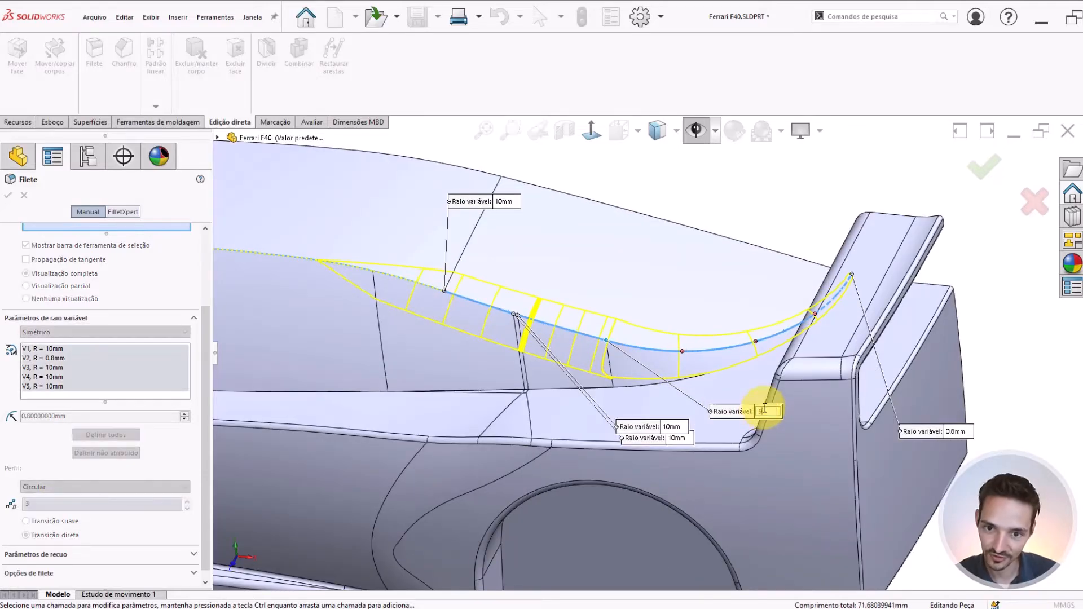
text(9)
key(Return)
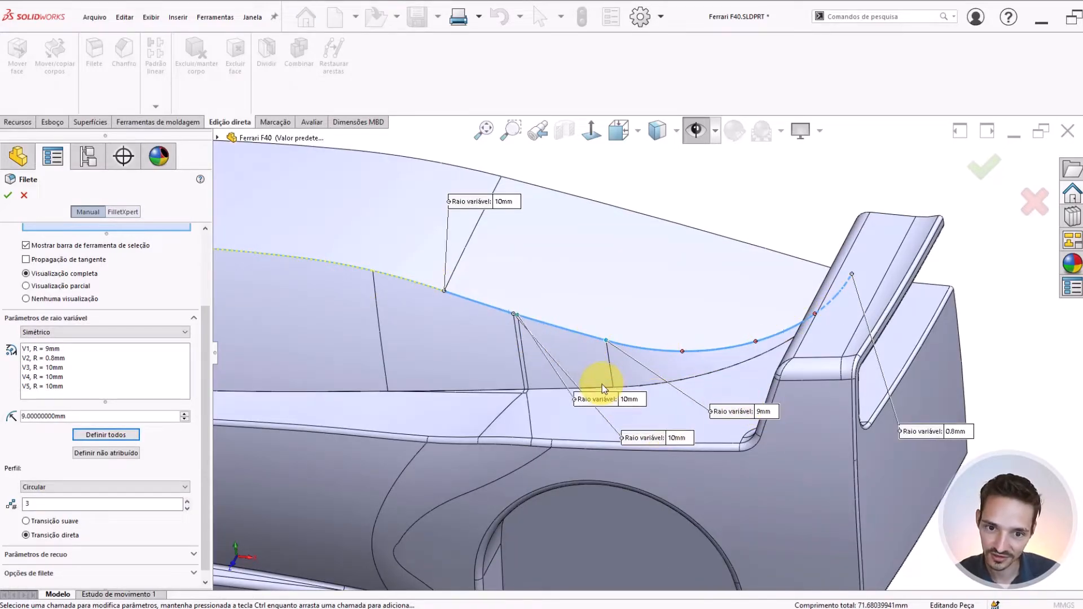
Set the fillet radius to 9 mm at the rearward one of the two closely spaced middle vertices
drag(601, 384, 614, 373)
click(641, 383)
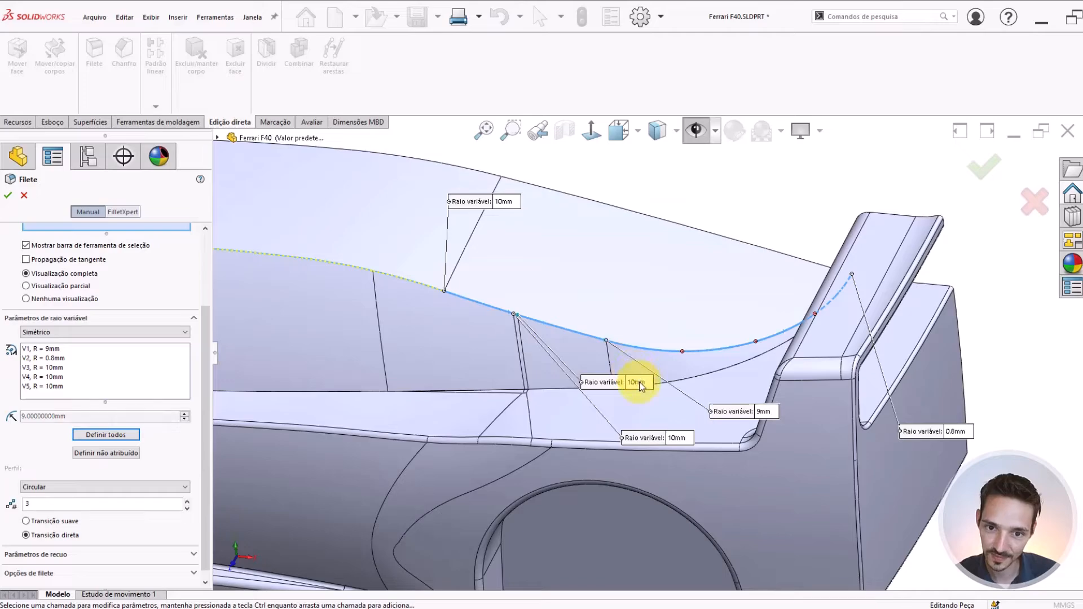
key(Return)
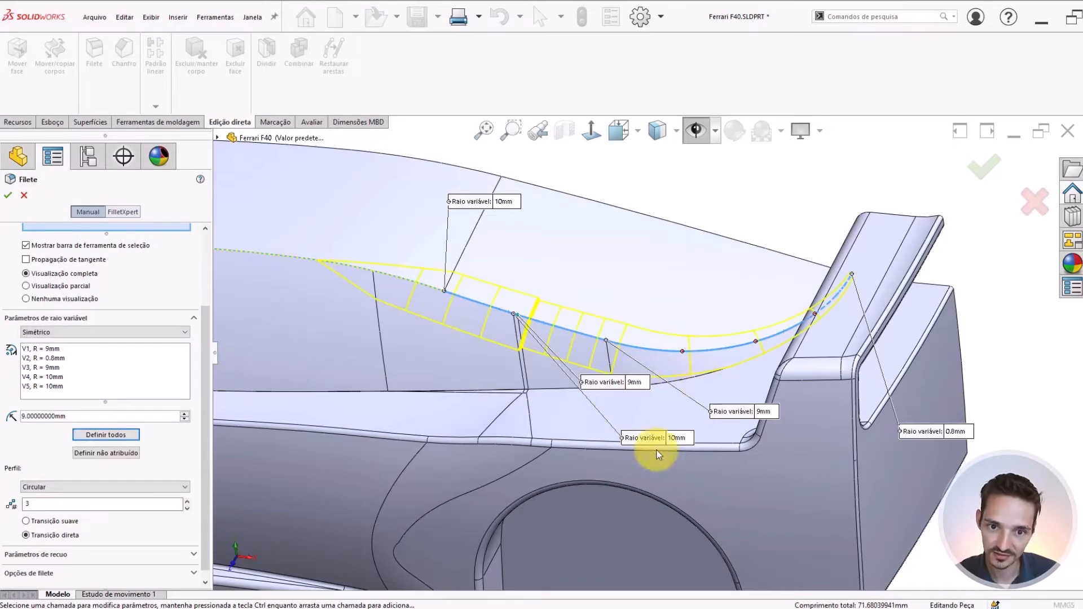
Examine the fillet preview around the two closely spaced middle vertices of the roof side edge
scroll(536, 315, down, 5)
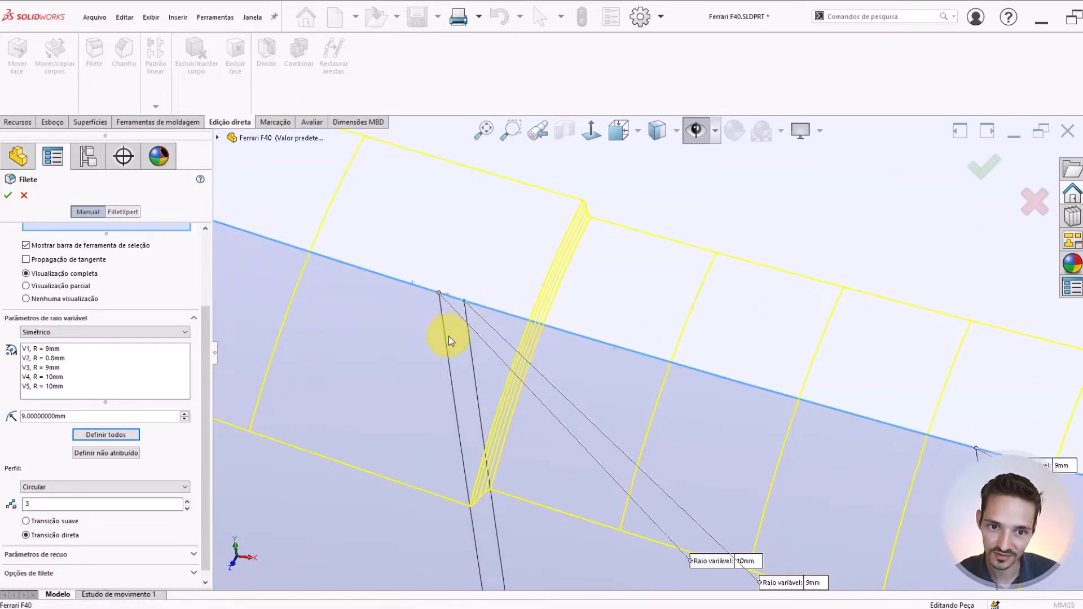
middle_drag(448, 336, 455, 396)
scroll(541, 327, down, 3)
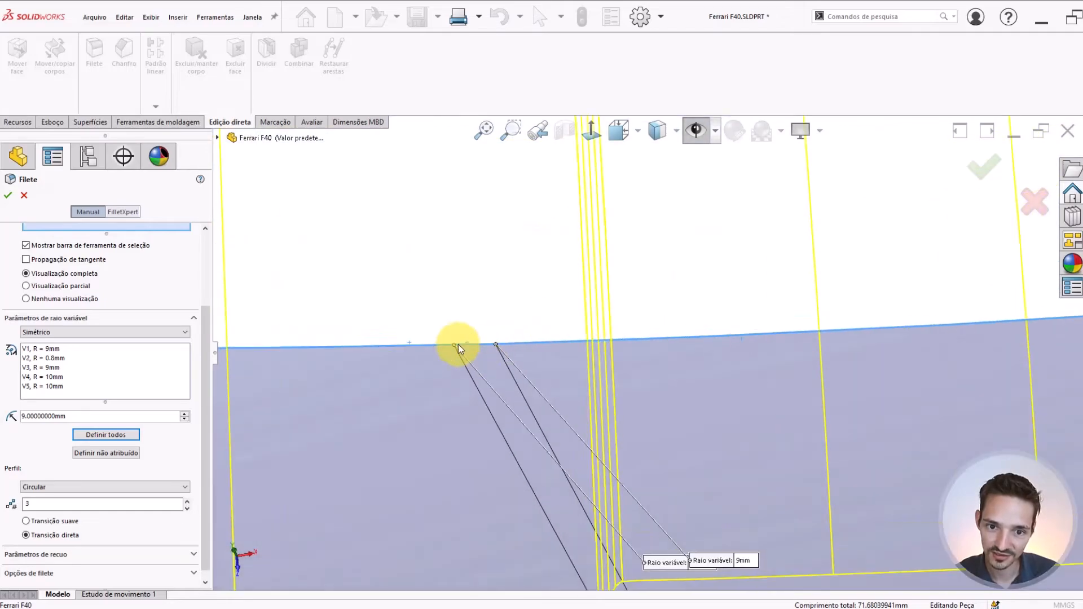
scroll(593, 339, up, 5)
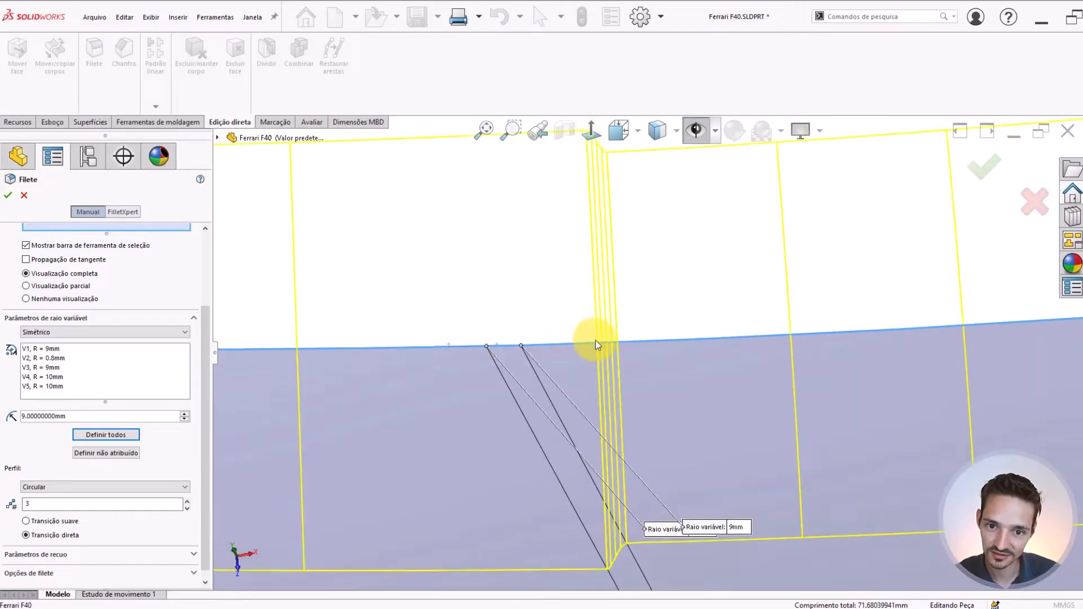
scroll(644, 344, down, 8)
scroll(676, 367, up, 13)
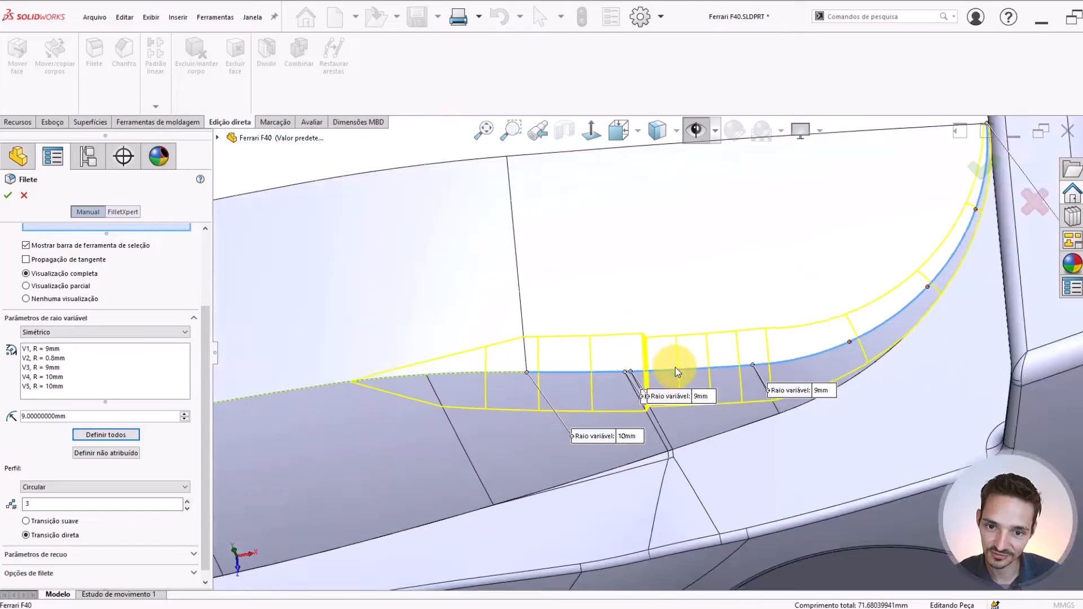
middle_drag(683, 358, 632, 401)
scroll(615, 366, down, 4)
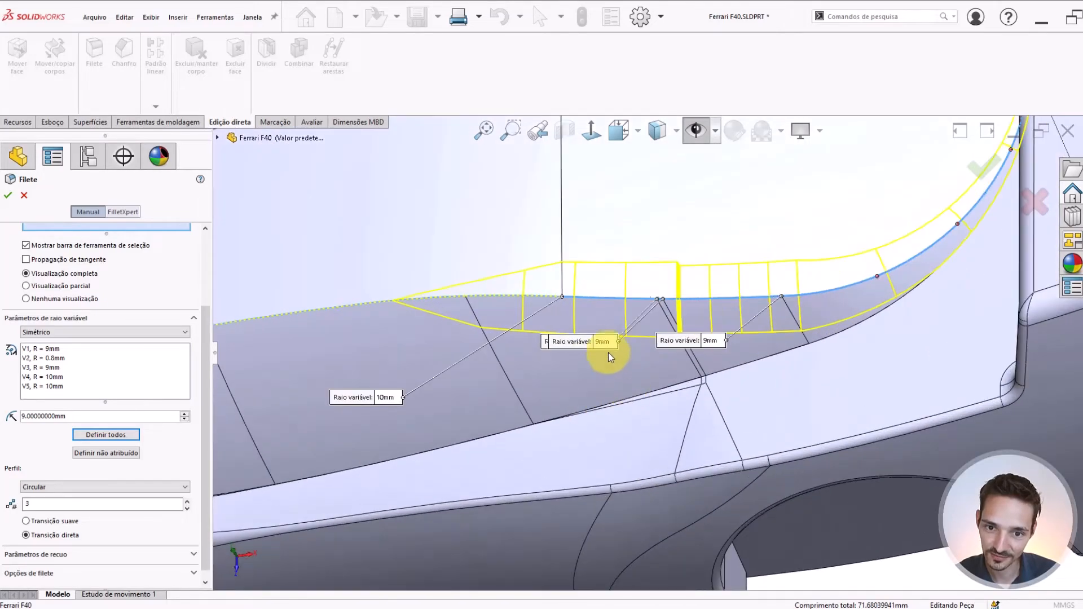
Spread the overlapping radius callouts apart and set the fillet radius to 9 mm at the forward one of the two closely spaced middle vertices
drag(592, 354, 693, 252)
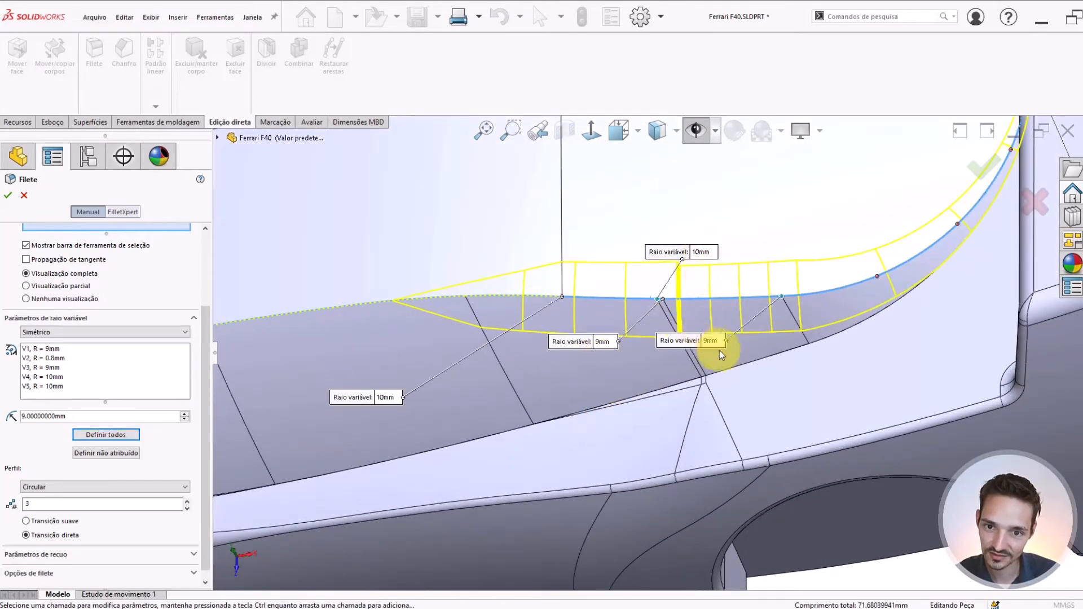
drag(719, 349, 760, 359)
drag(605, 342, 647, 409)
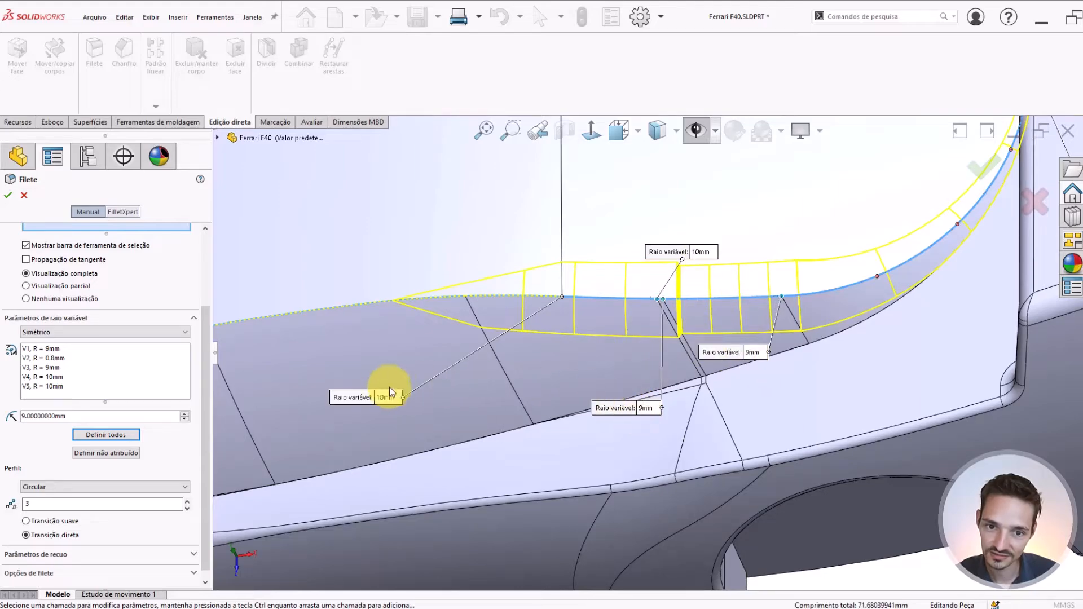
drag(375, 402, 360, 345)
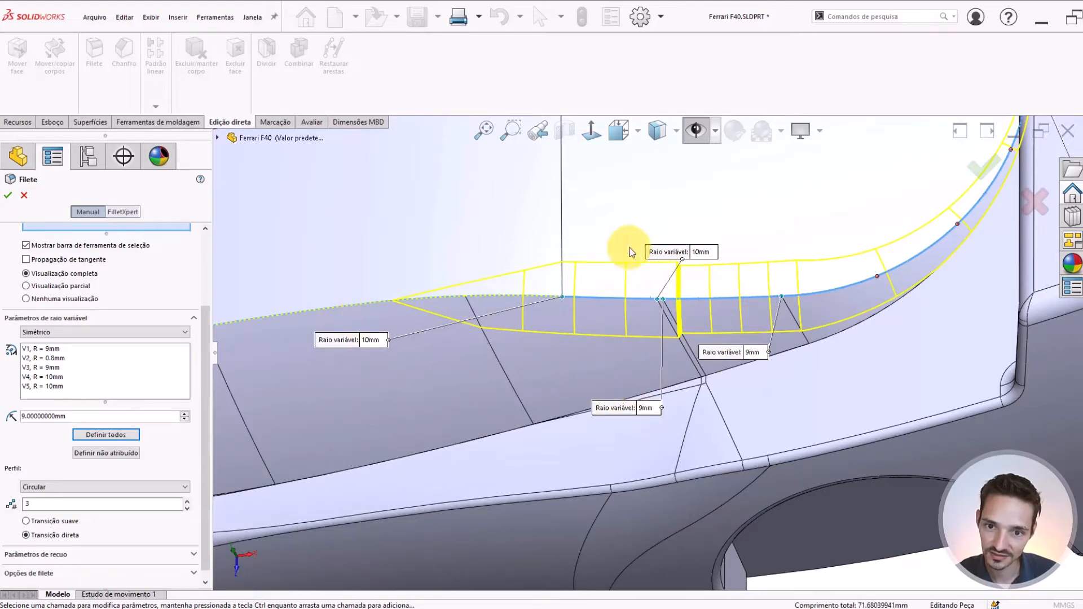
drag(648, 252, 580, 244)
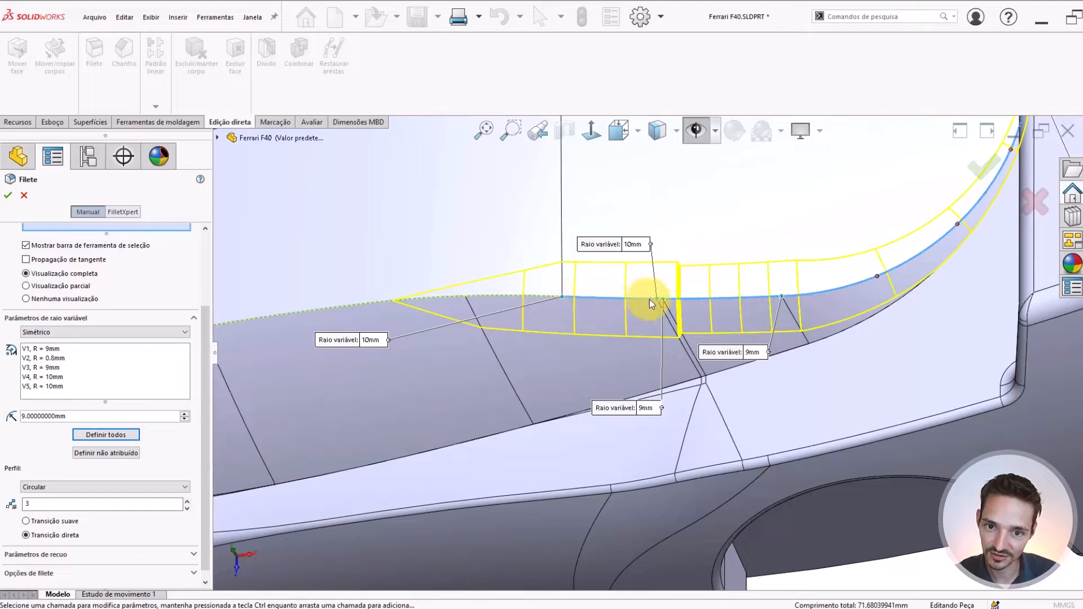
click(632, 246)
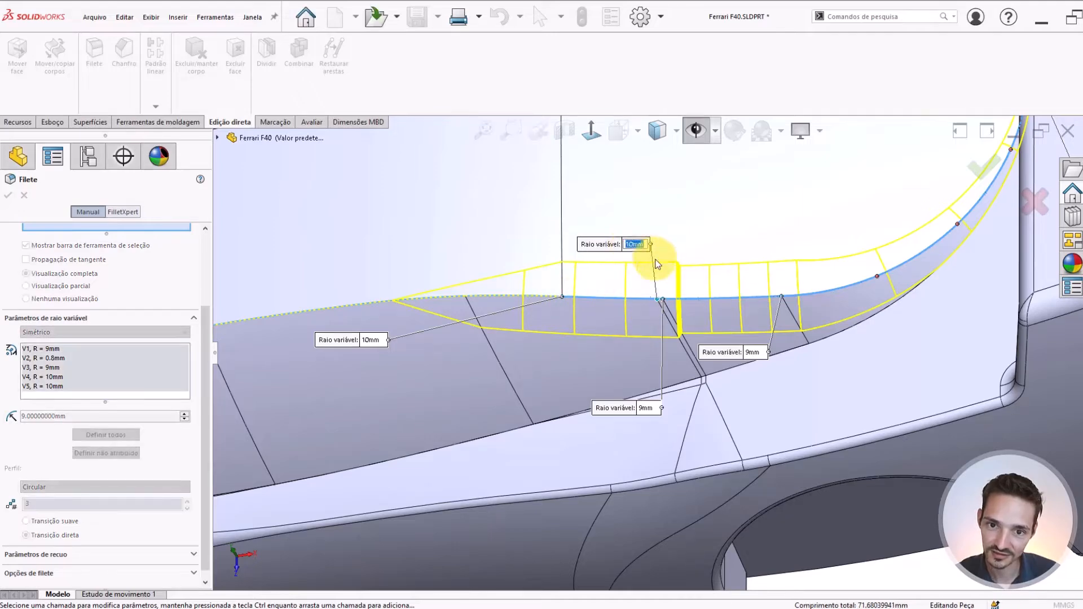
text(9)
key(Return)
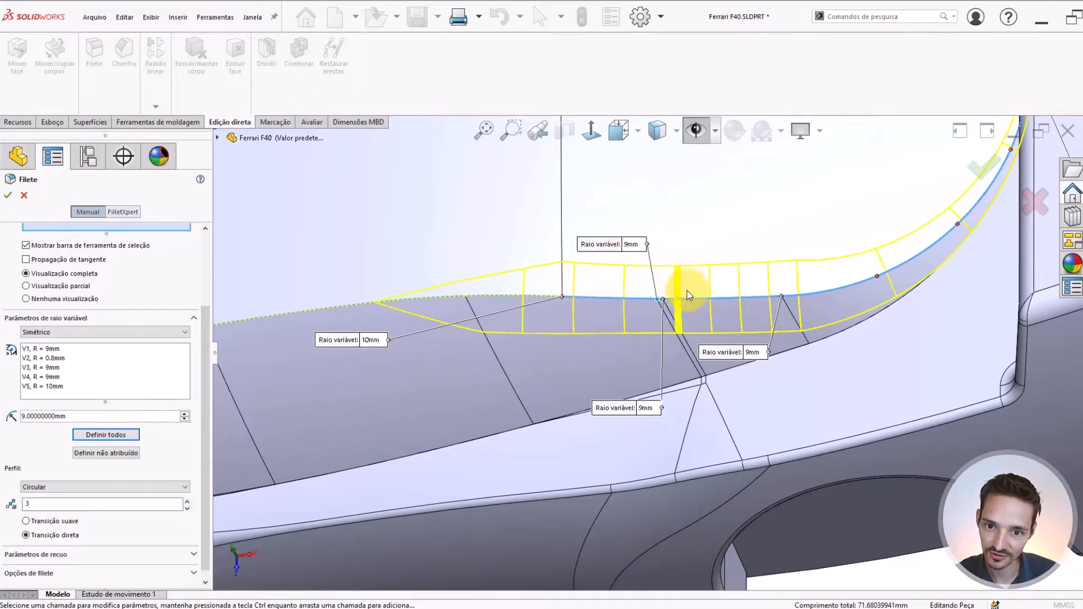
Check the fillet preview along the edge and set the radius to 8 mm at the front end of the curved rear segment
scroll(687, 290, down, 4)
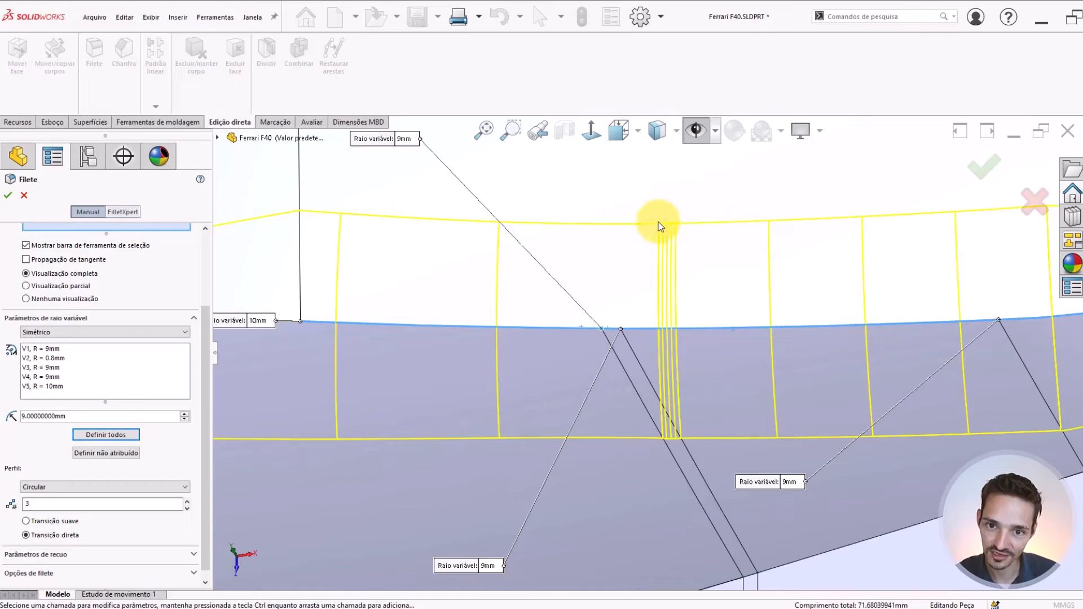
scroll(659, 222, up, 2)
scroll(452, 248, up, 2)
middle_drag(421, 244, 782, 337)
scroll(750, 351, down, 5)
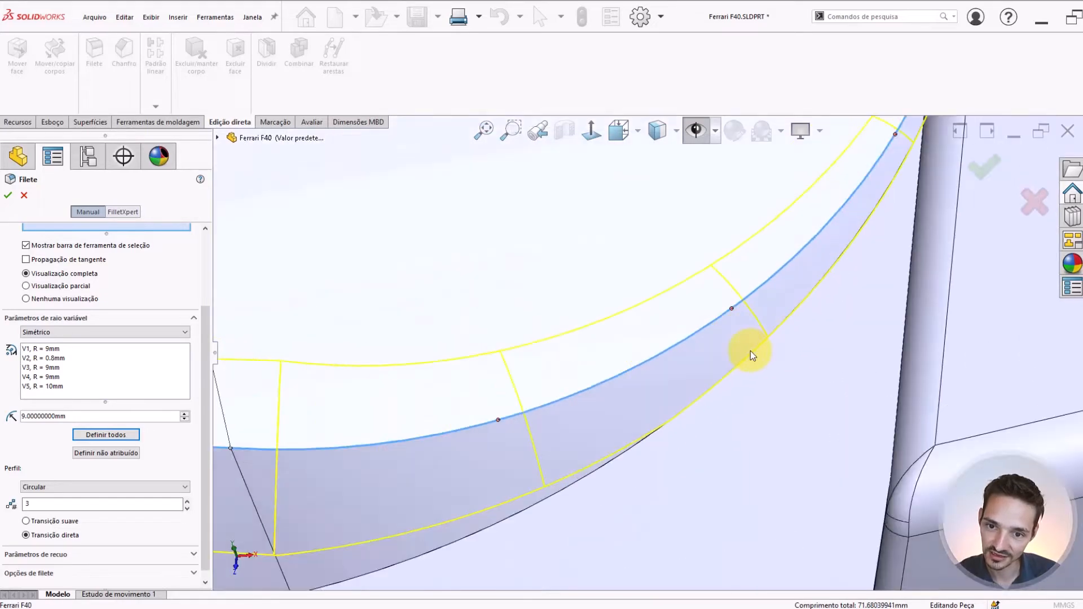
scroll(731, 358, up, 5)
middle_drag(635, 362, 613, 311)
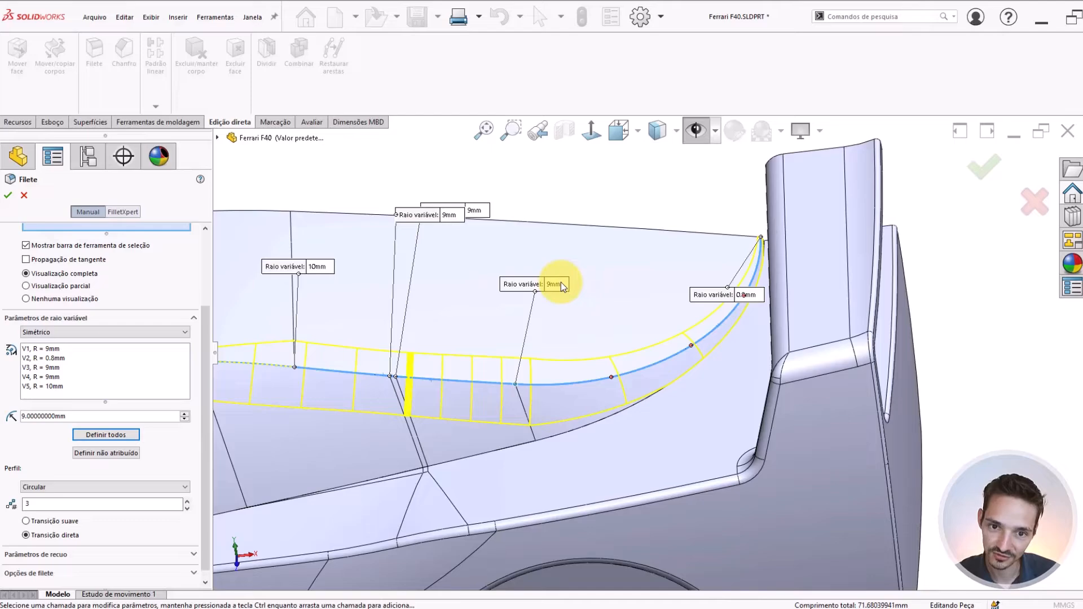
click(560, 285)
text(8)
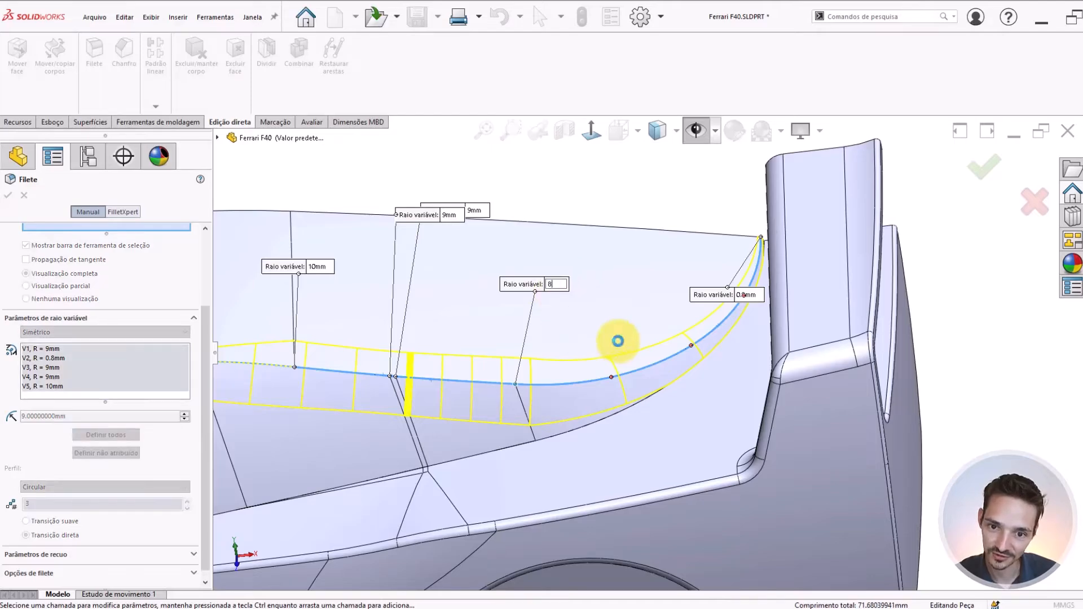
key(Return)
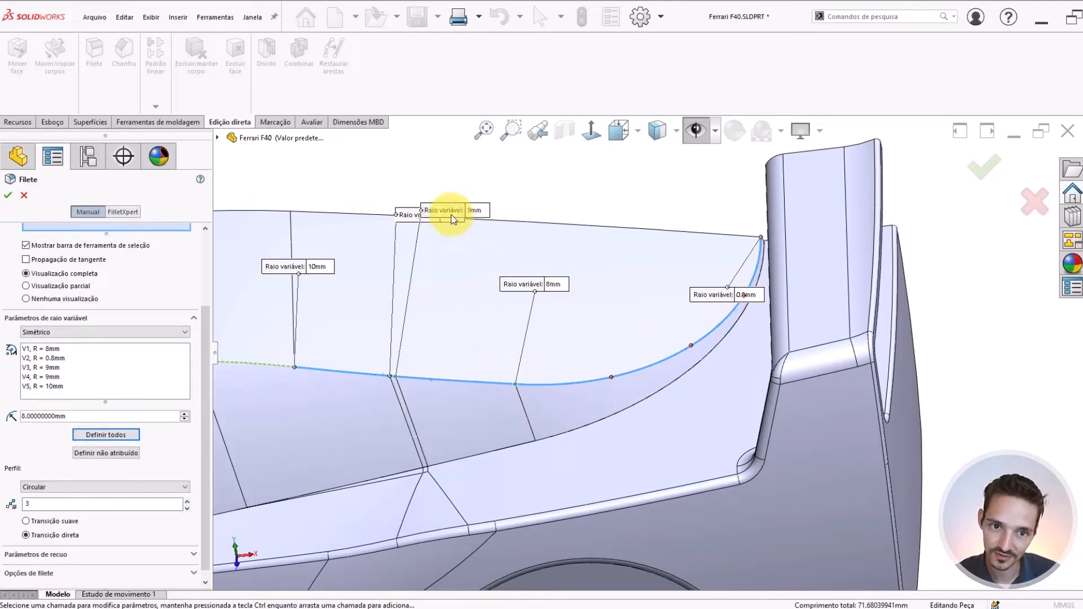
Set the fillet radius to 8 mm at both of the closely spaced middle vertices
drag(484, 217, 469, 258)
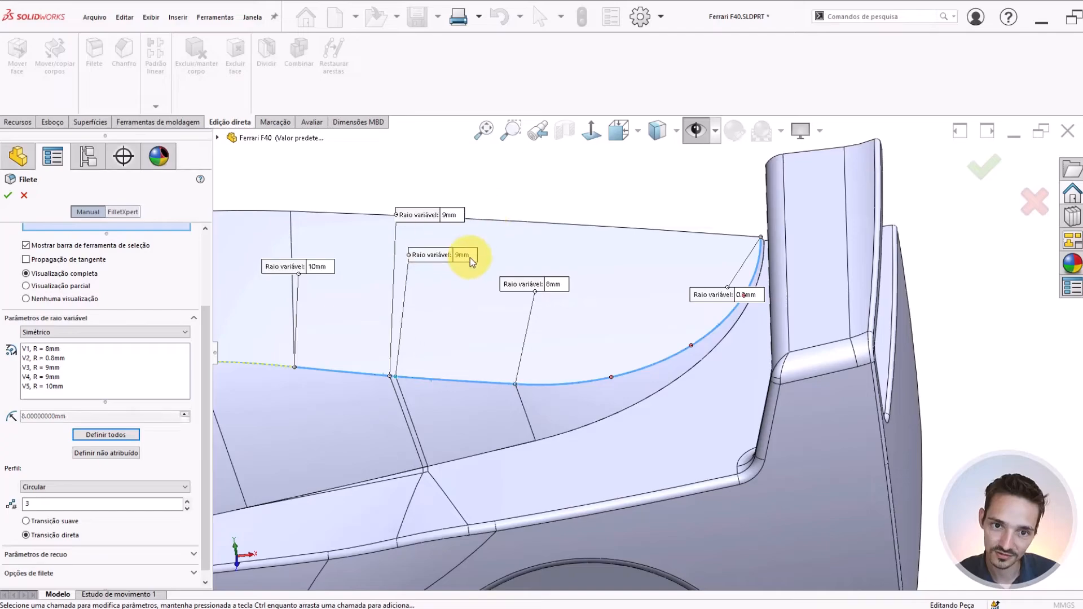
click(470, 258)
text(8)
key(Return)
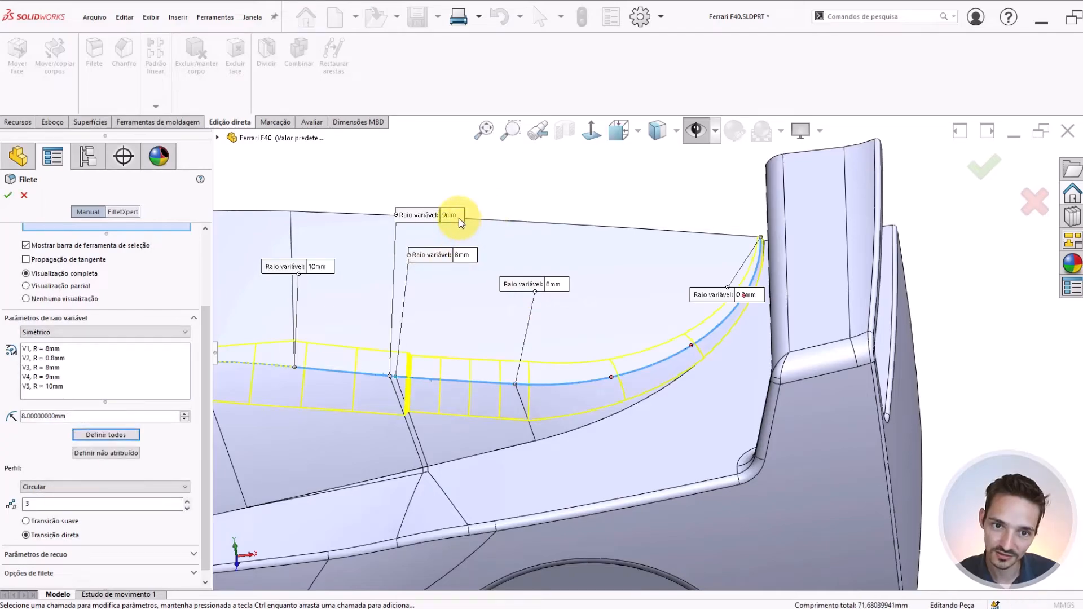
click(459, 219)
text(8)
key(Return)
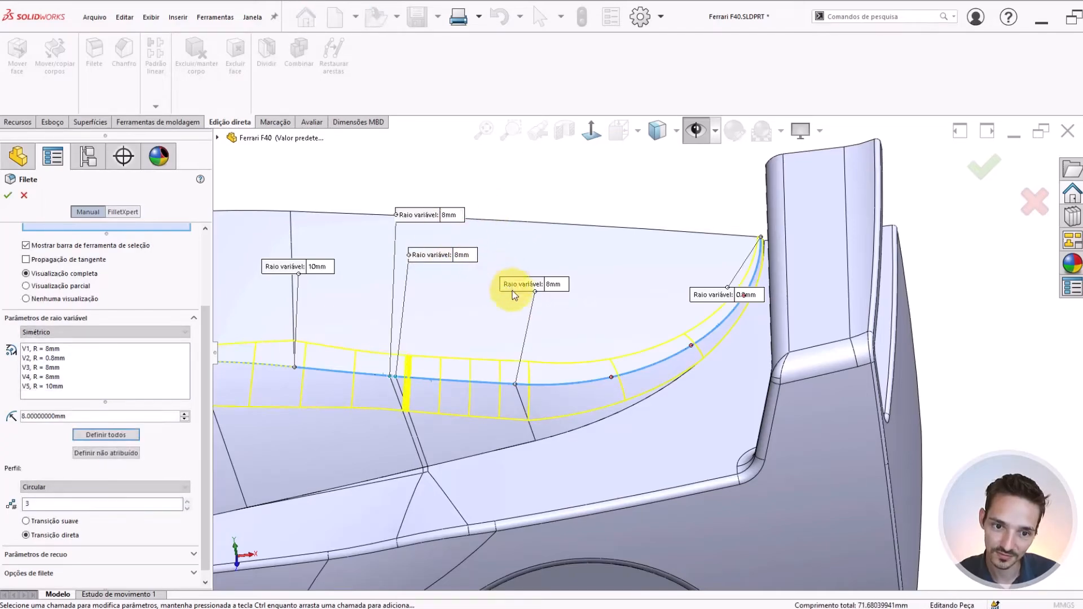
mouse_move(650, 348)
middle_down()
mouse_move(683, 316)
mouse_move(670, 321)
mouse_move(704, 342)
mouse_move(667, 342)
mouse_move(665, 354)
middle_up()
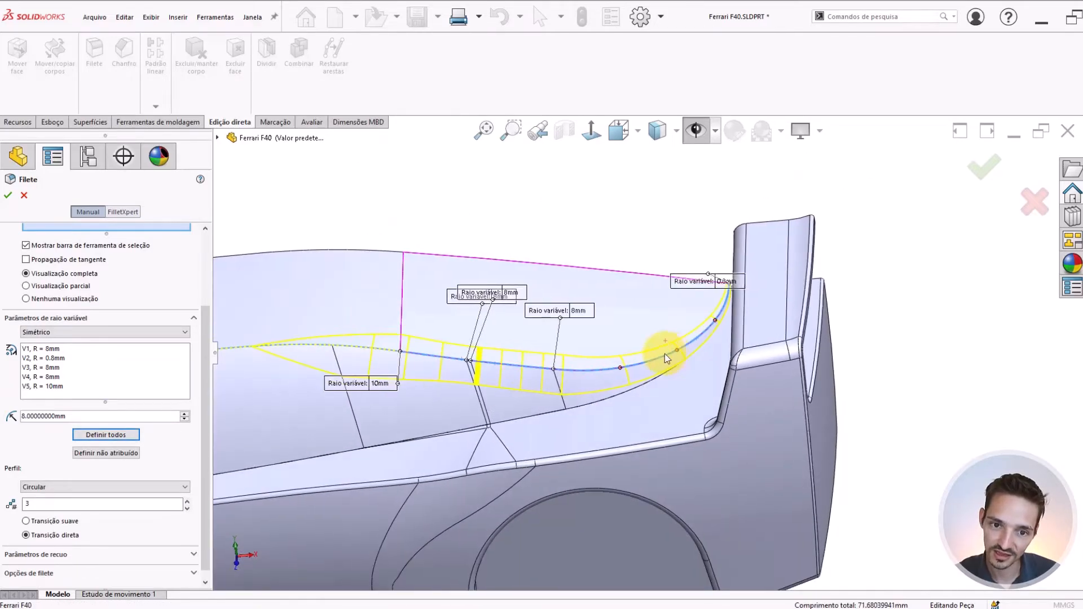
click(581, 310)
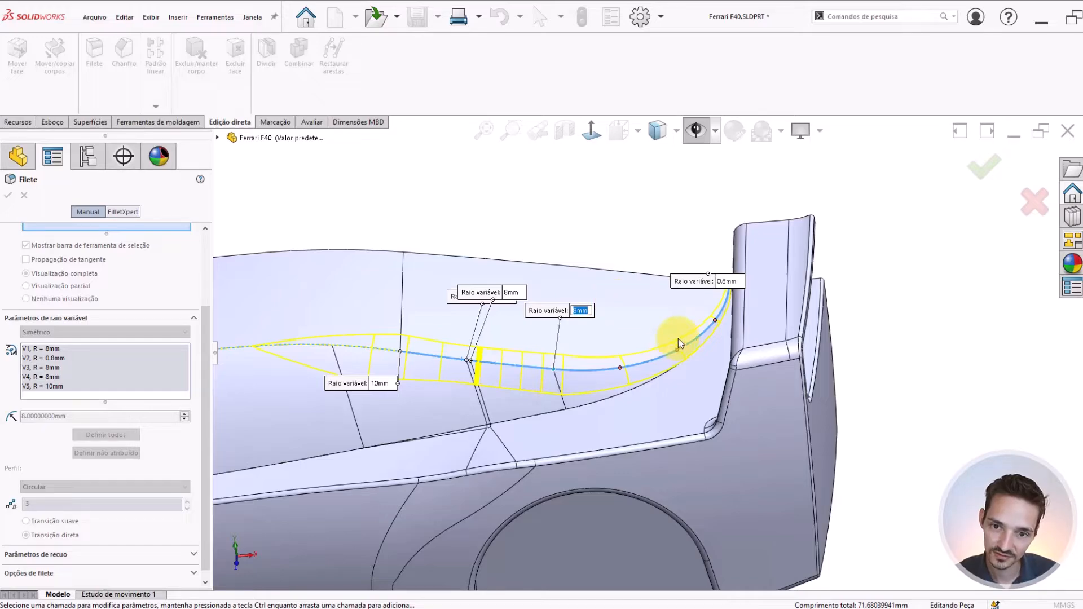
mouse_move(679, 340)
middle_down()
mouse_move(683, 332)
mouse_move(664, 337)
mouse_move(672, 349)
middle_up()
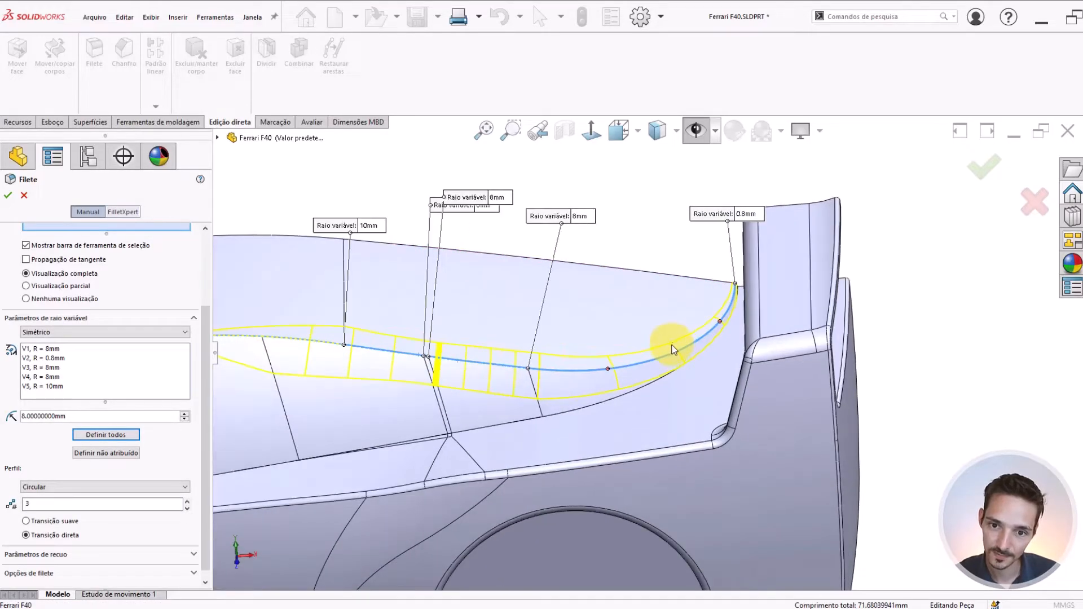
Add a radius control point at 50% of the curved rear segment and set its radius to 4 mm
click(678, 353)
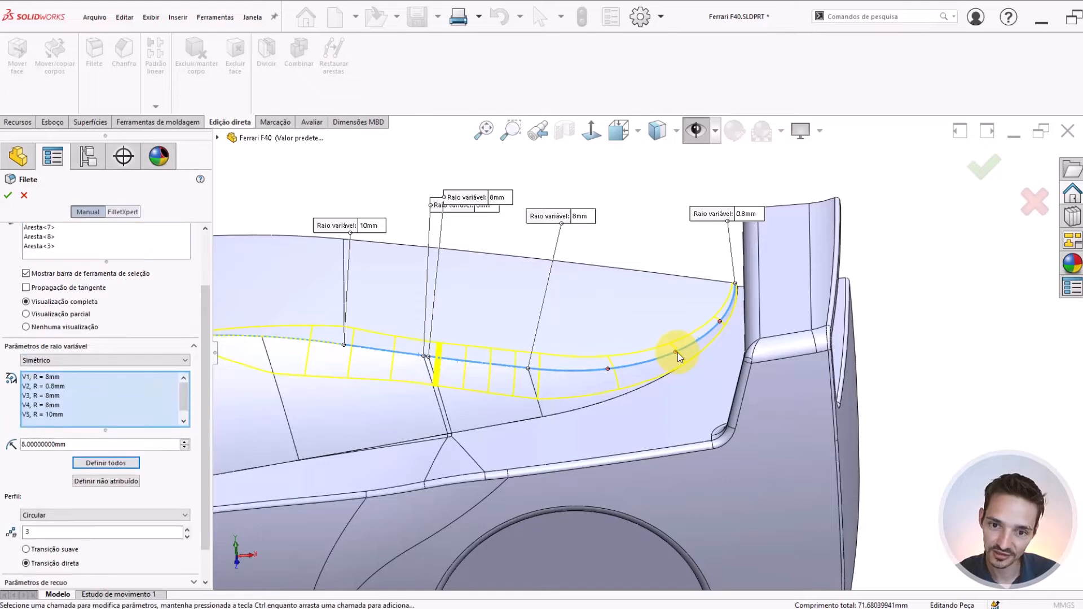
click(773, 320)
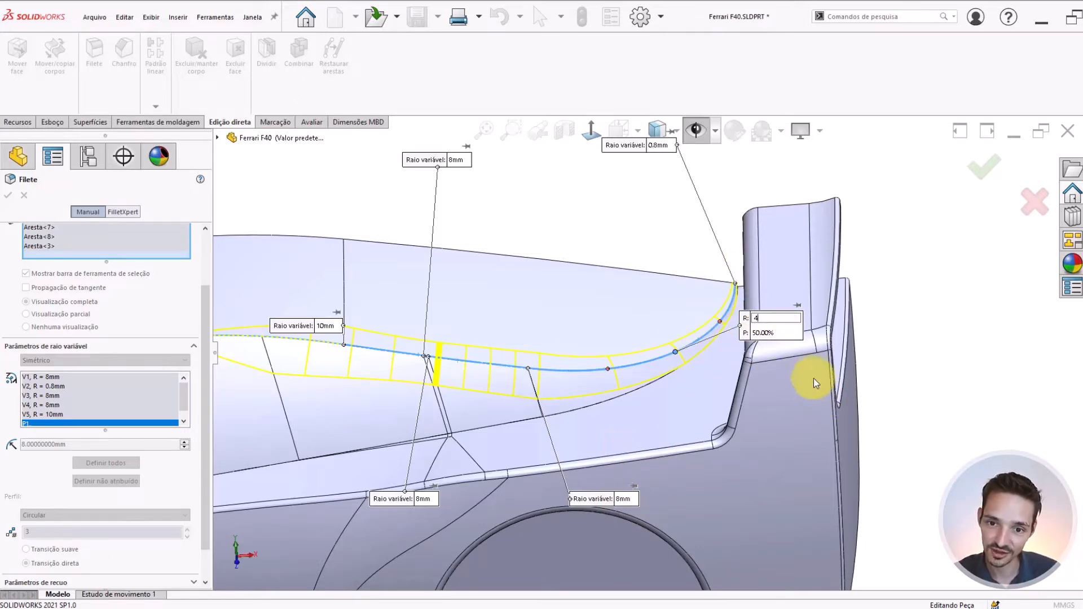
text(4)
key(Return)
Set the radius of the 50% control point on the curved rear segment to 3 mm
middle_drag(676, 359, 730, 404)
click(801, 300)
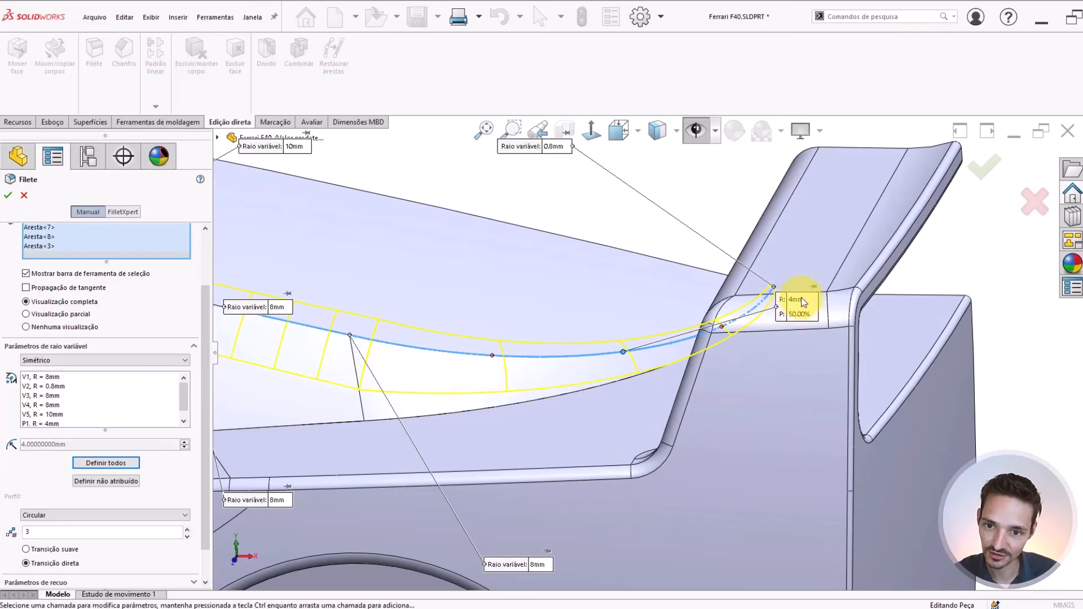
key(Return)
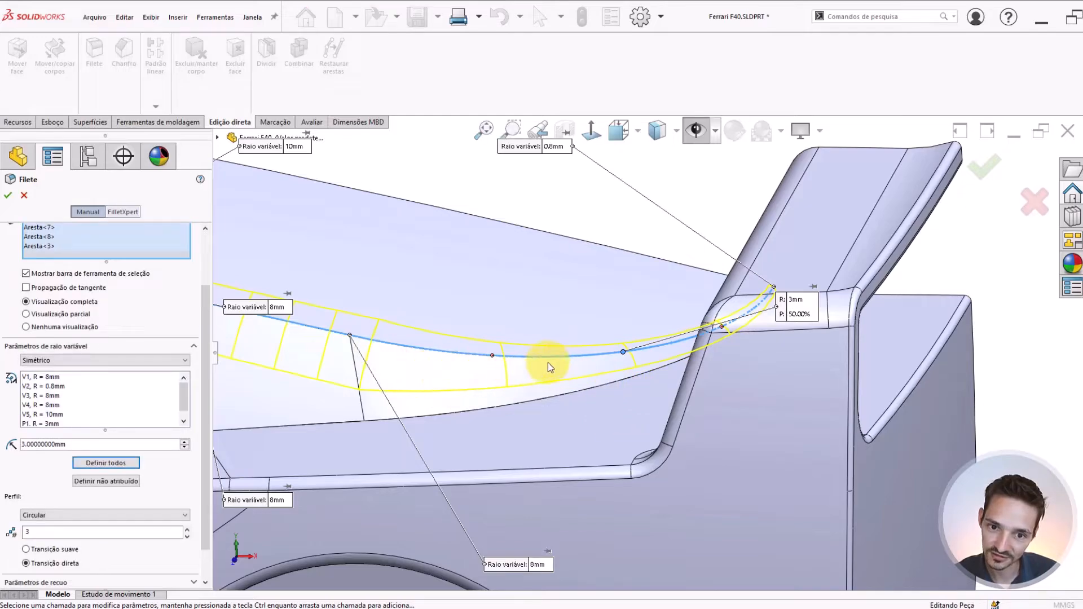
Add a radius control point at 75% of the curved rear segment and set its radius to 2 mm
middle_drag(630, 362, 746, 336)
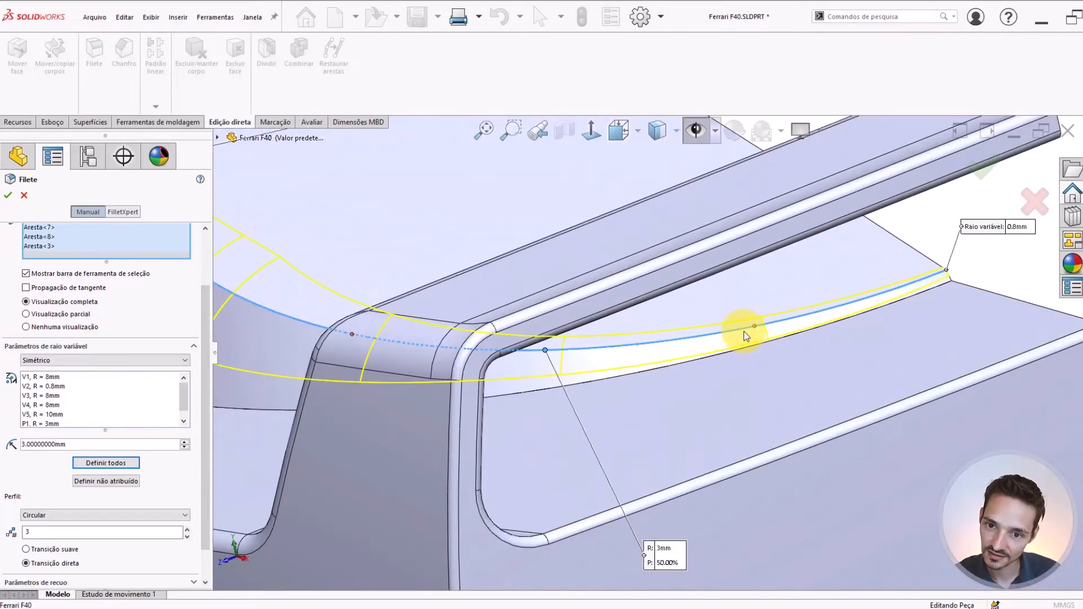
click(755, 326)
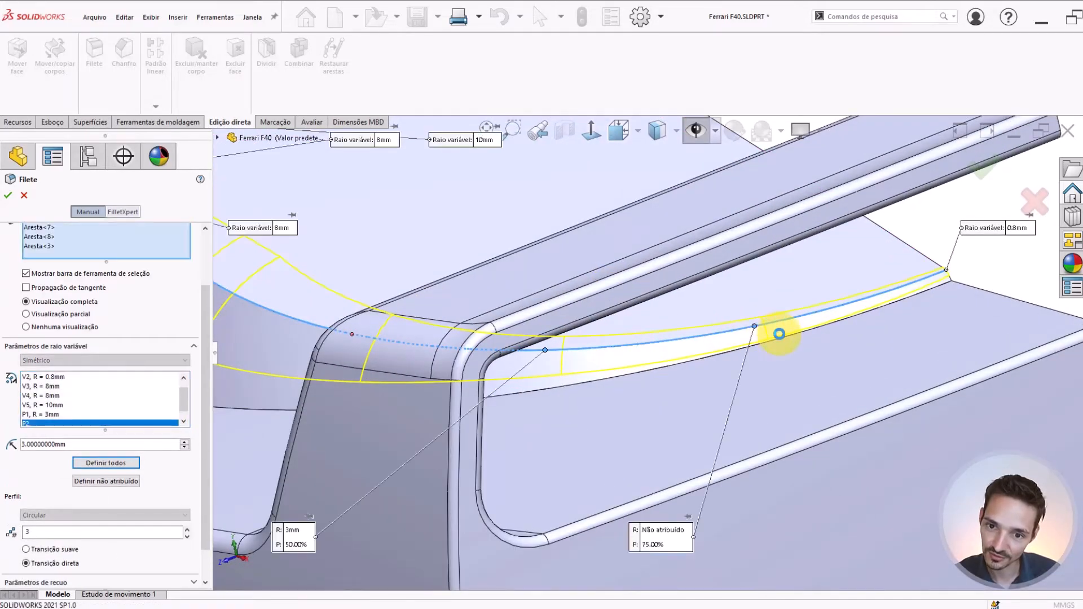
click(679, 535)
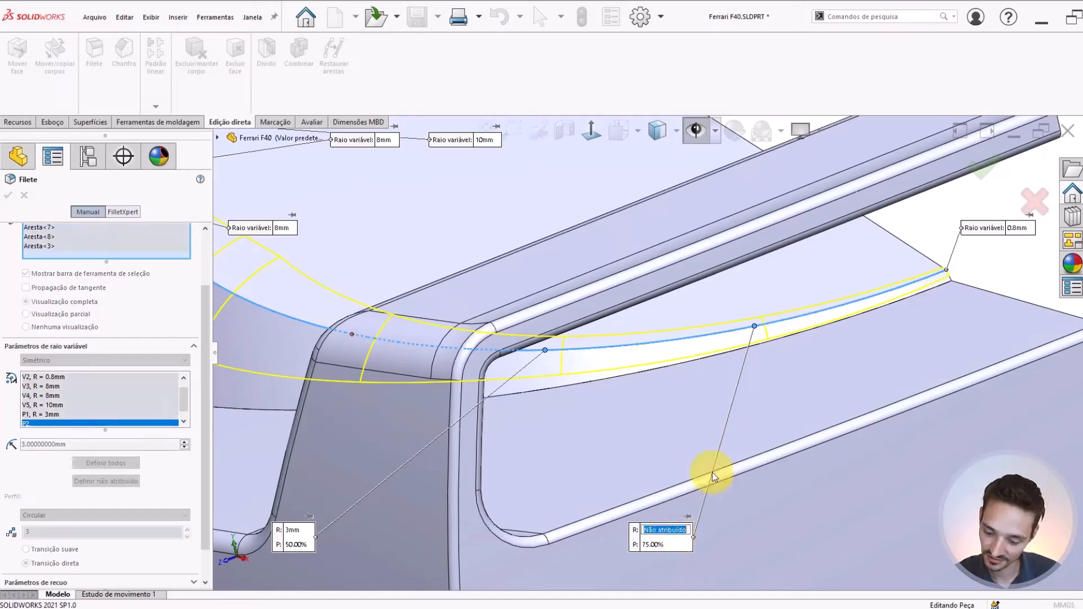
key(Return)
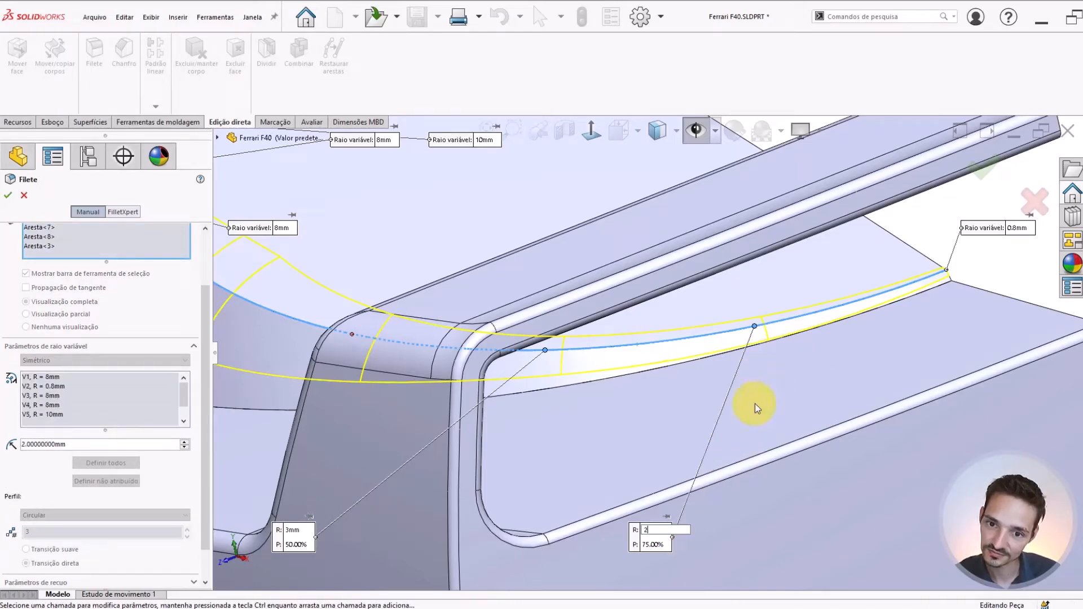
Set the 75% control point's radius to 1.5 mm and check the fillet preview near the rear tip
middle_drag(796, 372, 757, 350)
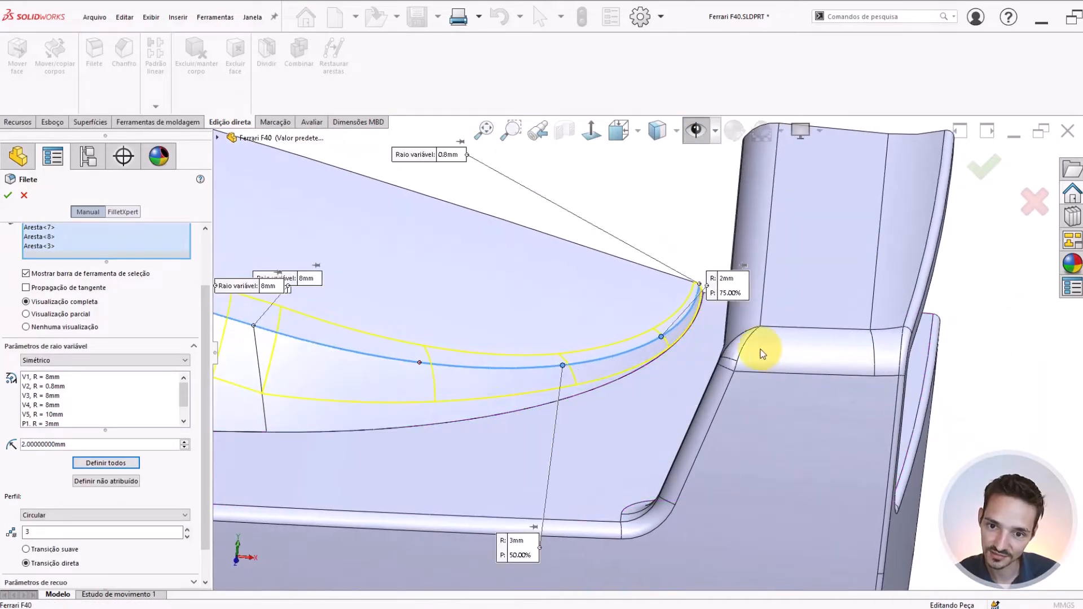
click(729, 280)
click(729, 279)
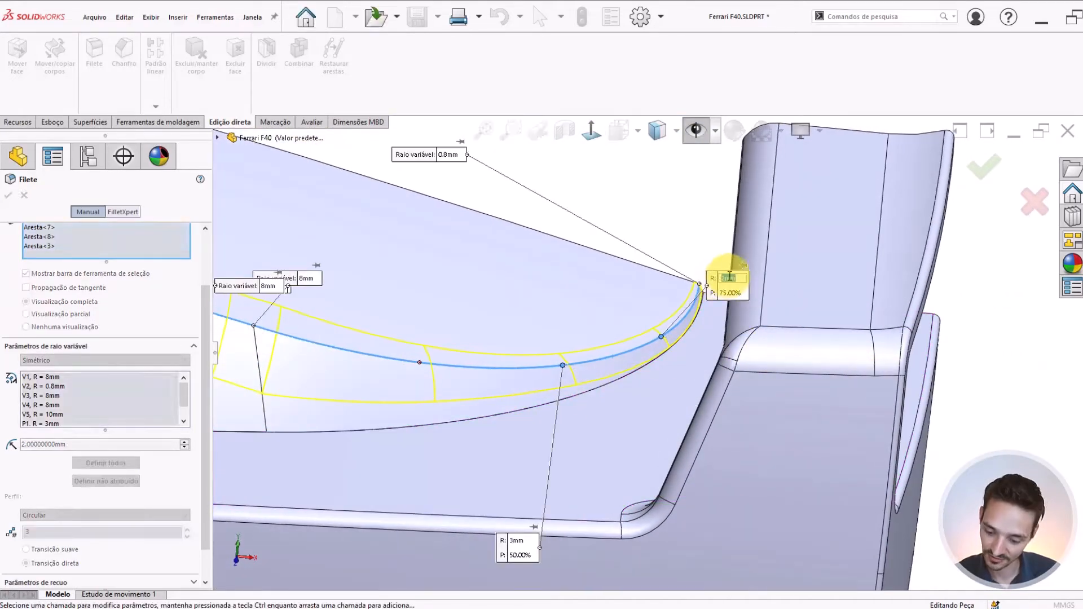
text(1.5)
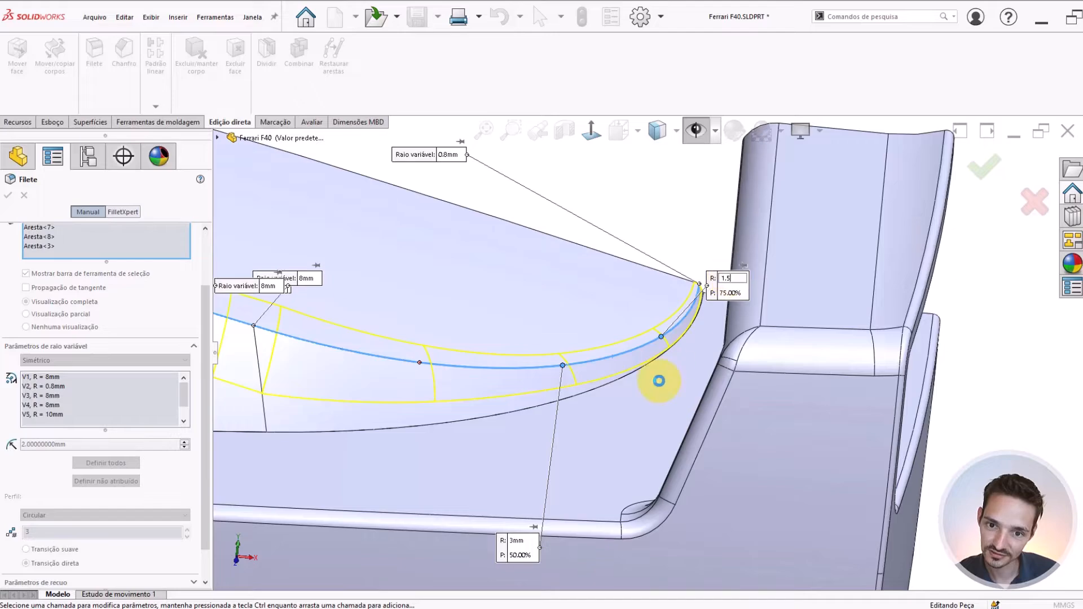
key(Return)
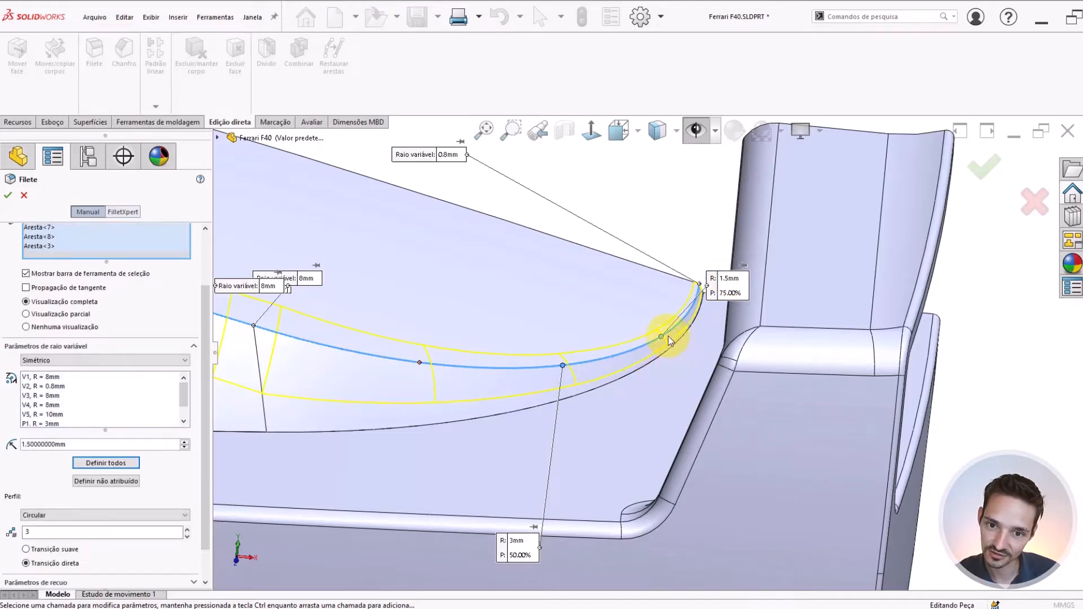
scroll(668, 336, down, 4)
middle_drag(643, 282, 673, 358)
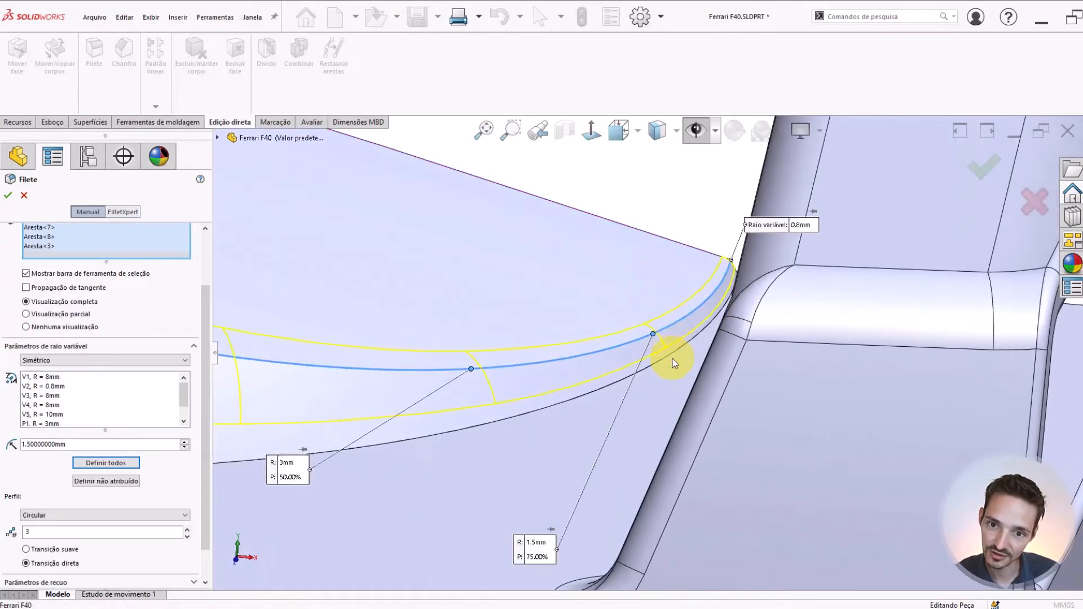
Examine the fillet preview along the curved rear segment and around its rear tip from several angles
scroll(663, 341, down, 4)
scroll(667, 320, up, 2)
middle_drag(667, 319, 851, 273)
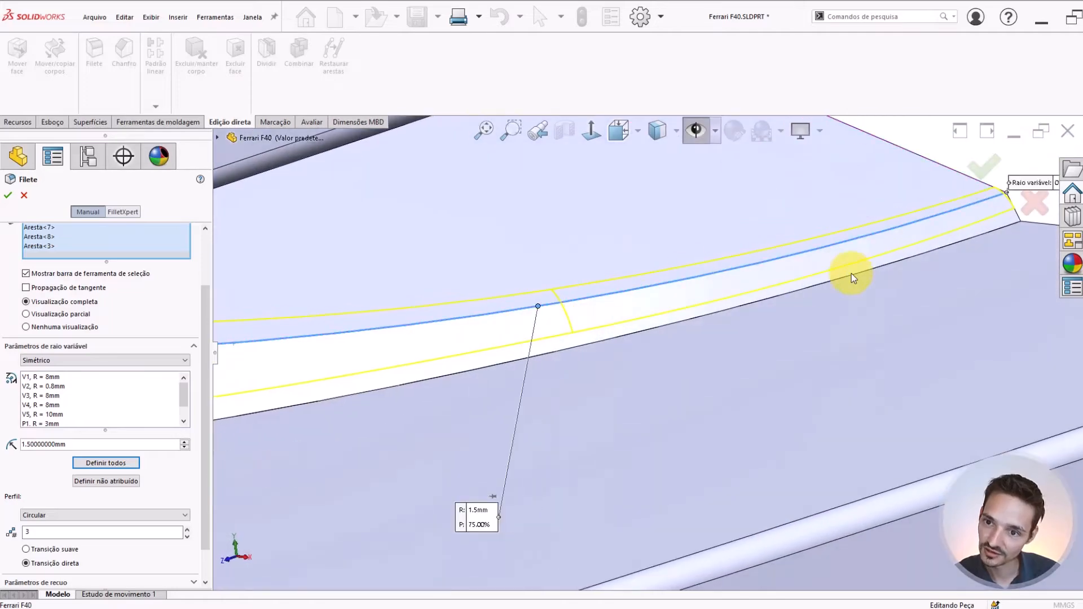
middle_drag(928, 249, 496, 385)
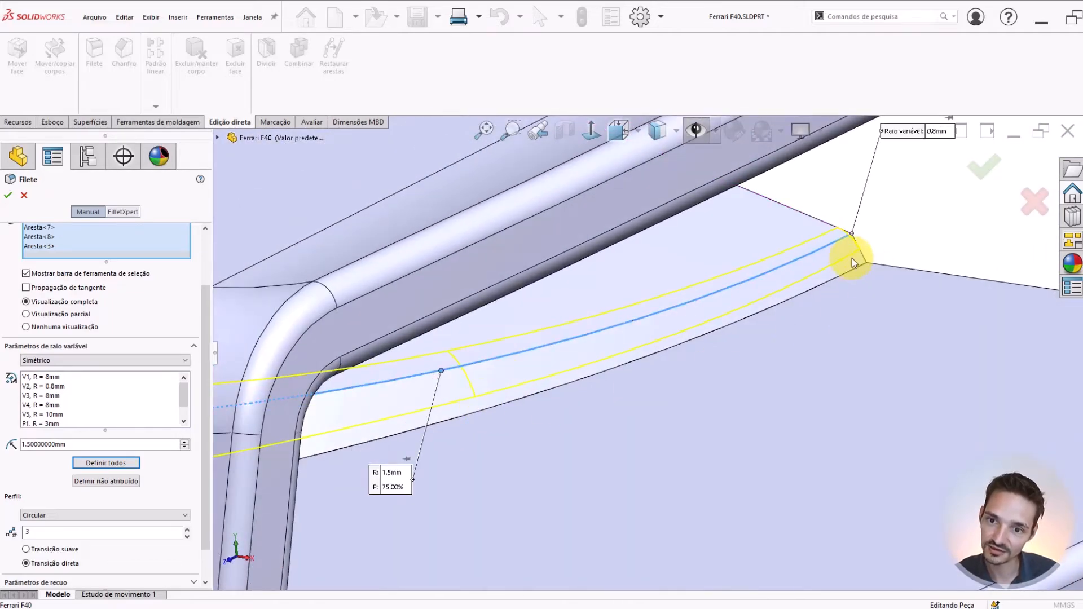
middle_drag(852, 259, 703, 308)
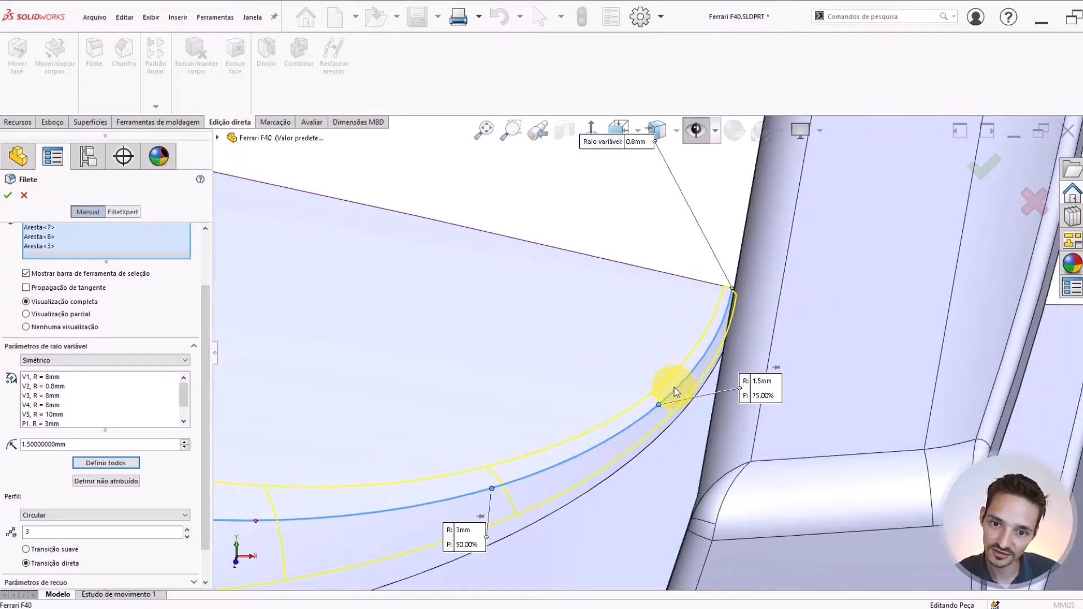
scroll(597, 406, up, 6)
scroll(587, 408, down, 2)
scroll(577, 405, up, 4)
scroll(577, 405, down, 2)
ctrl+middle_drag(665, 358, 737, 335)
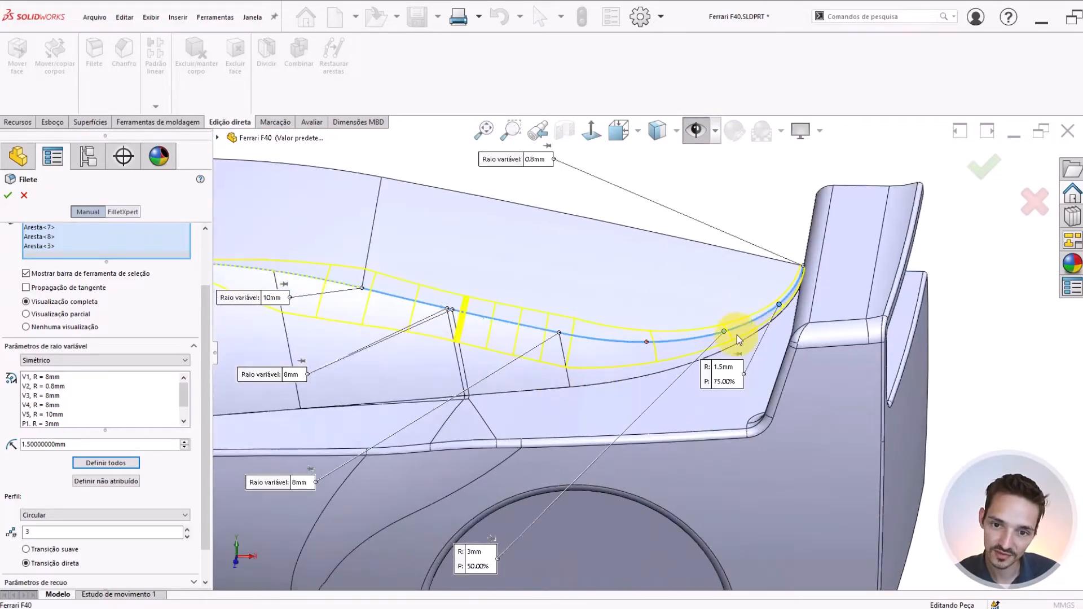
ctrl+middle_drag(547, 355, 566, 359)
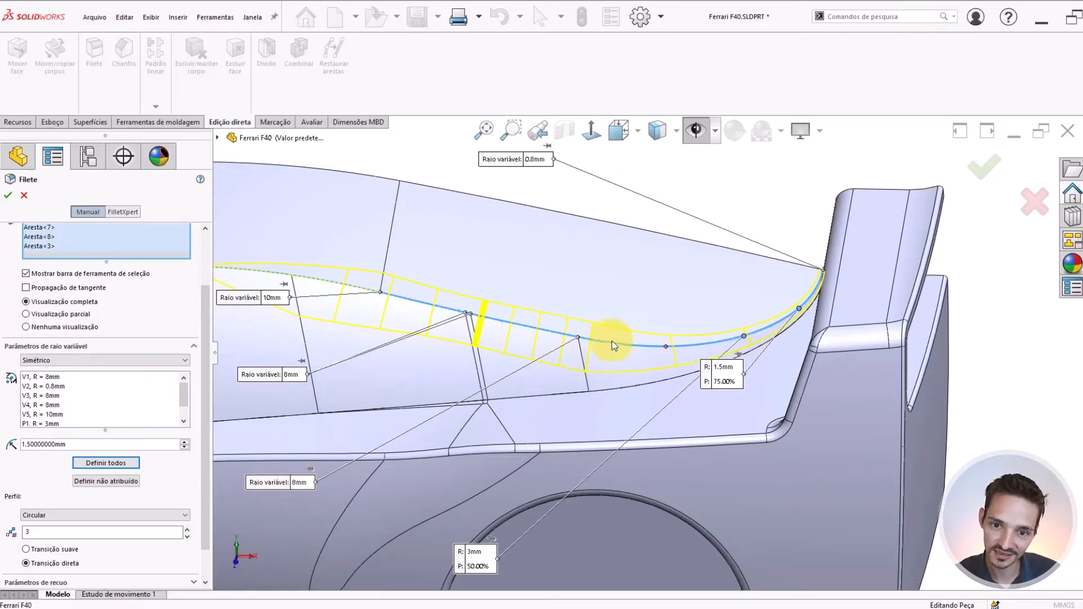
Set the variable radius at the front end vertex of the curved rear segment to 10 mm and check the preview
scroll(602, 351, down, 2)
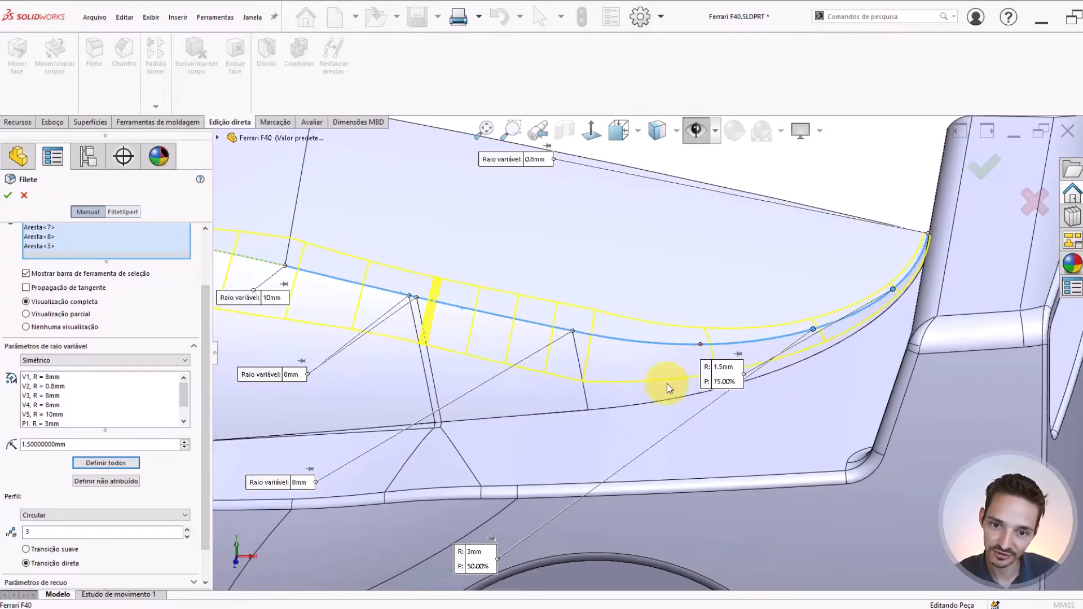
scroll(609, 389, up, 2)
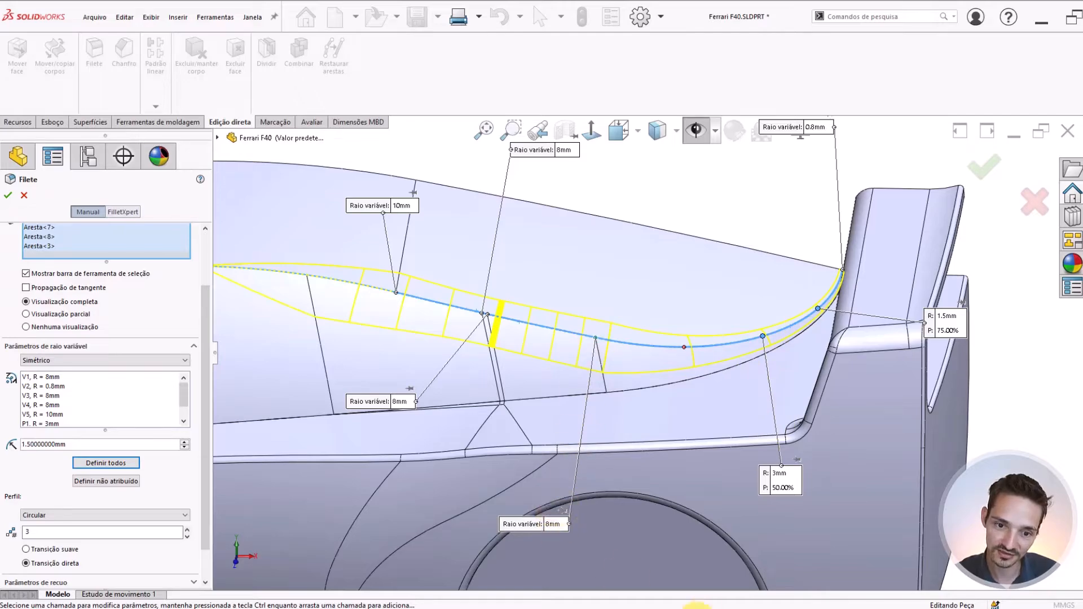
click(553, 525)
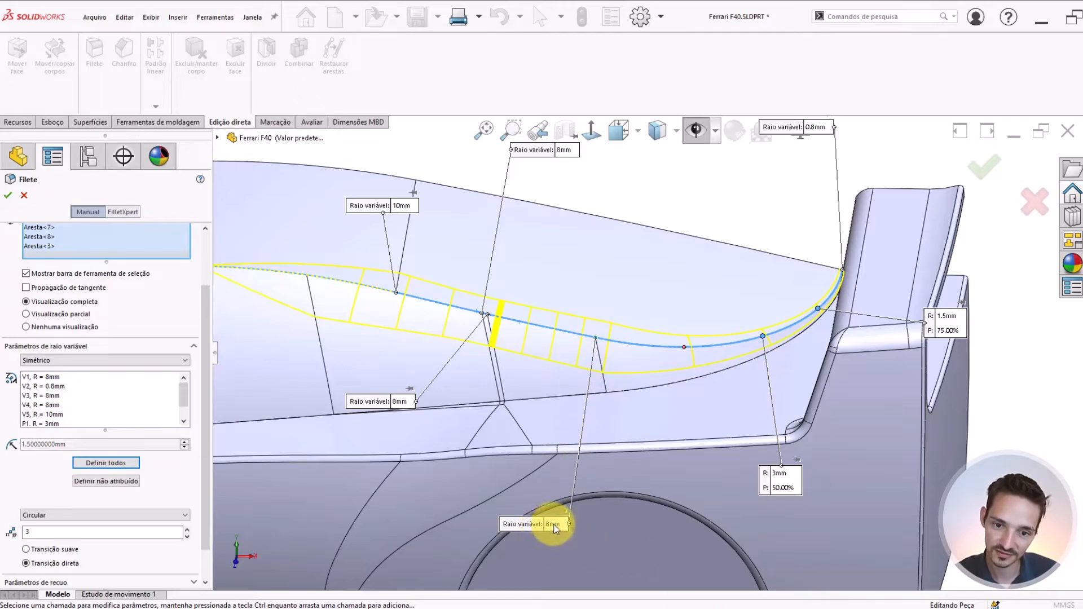
text(10)
key(Return)
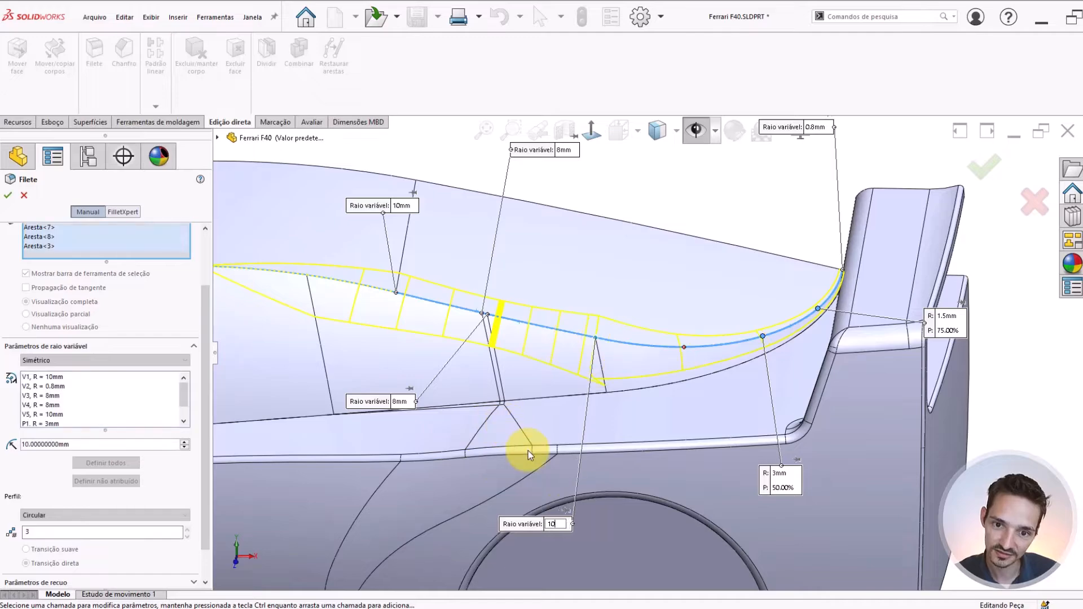
scroll(641, 339, down, 2)
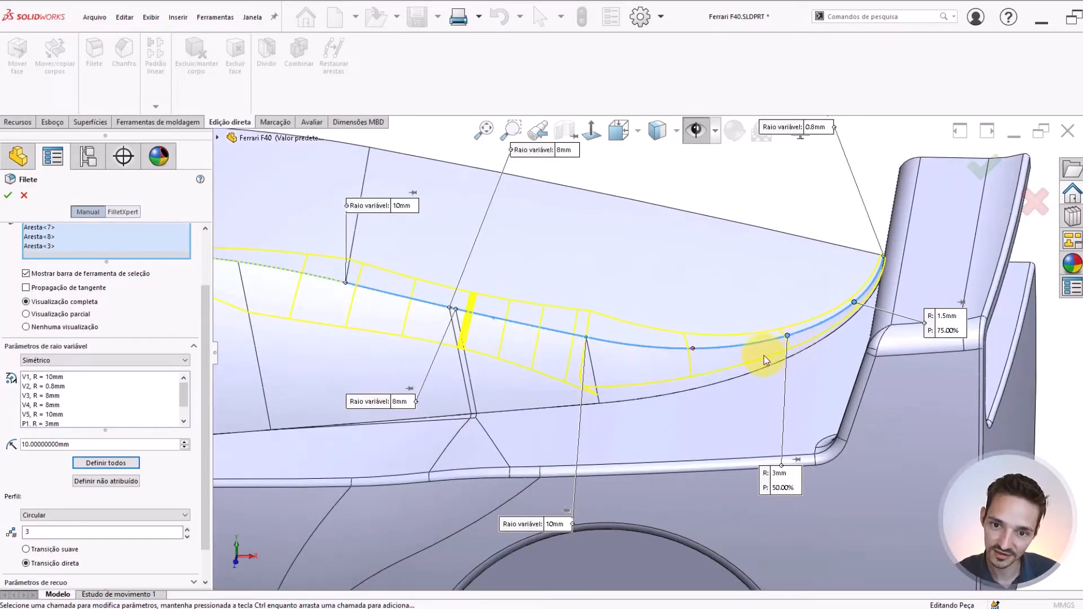
scroll(655, 387, up, 6)
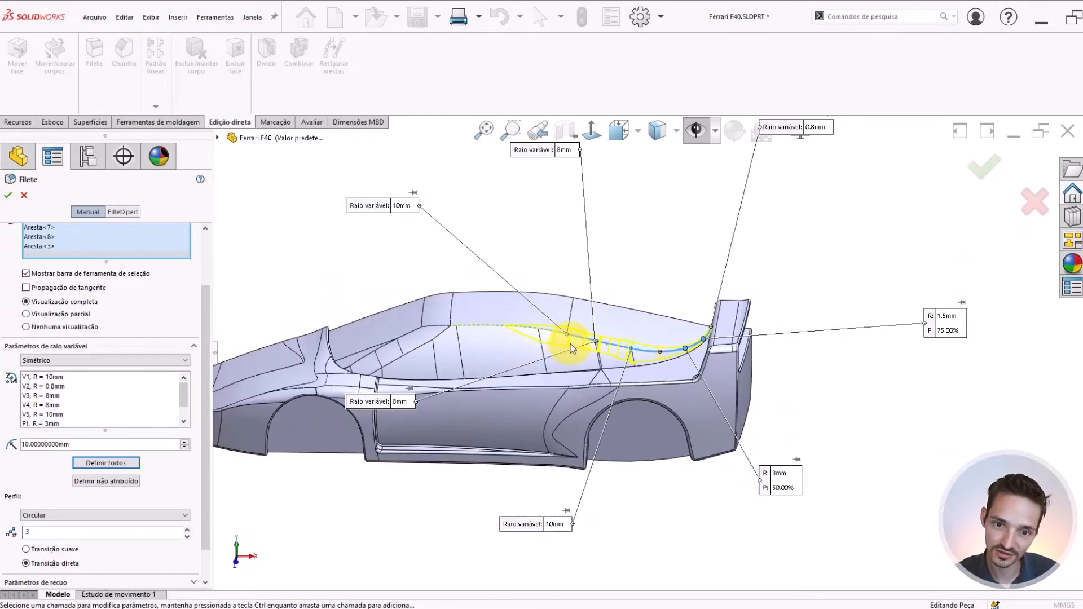
Set the radii at the two closely spaced middle vertices of the roof side edge to 10 mm each
scroll(570, 346, down, 2)
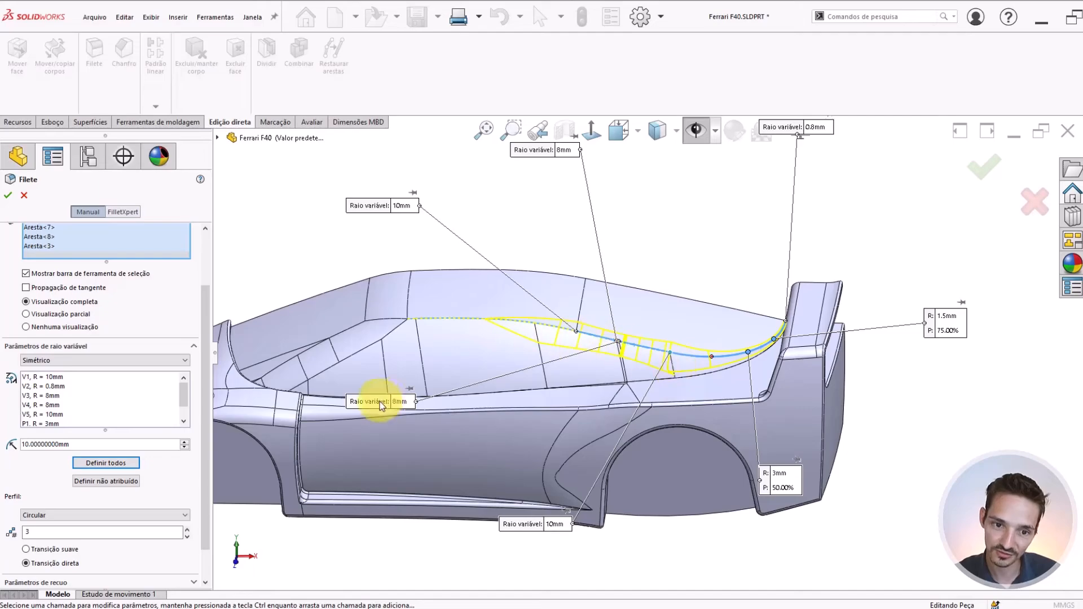
click(402, 401)
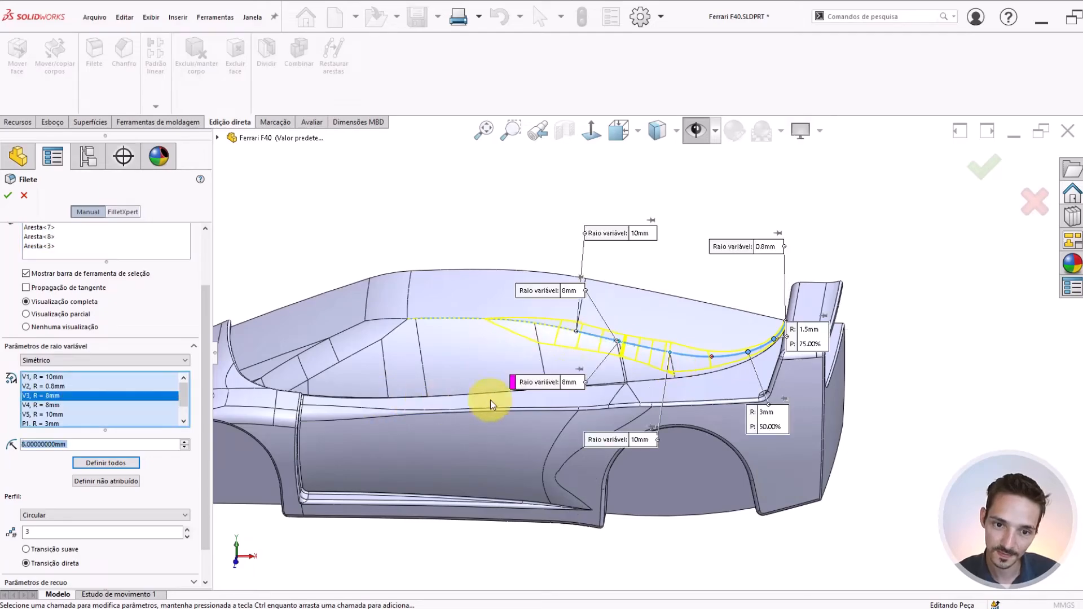
click(571, 382)
text(10)
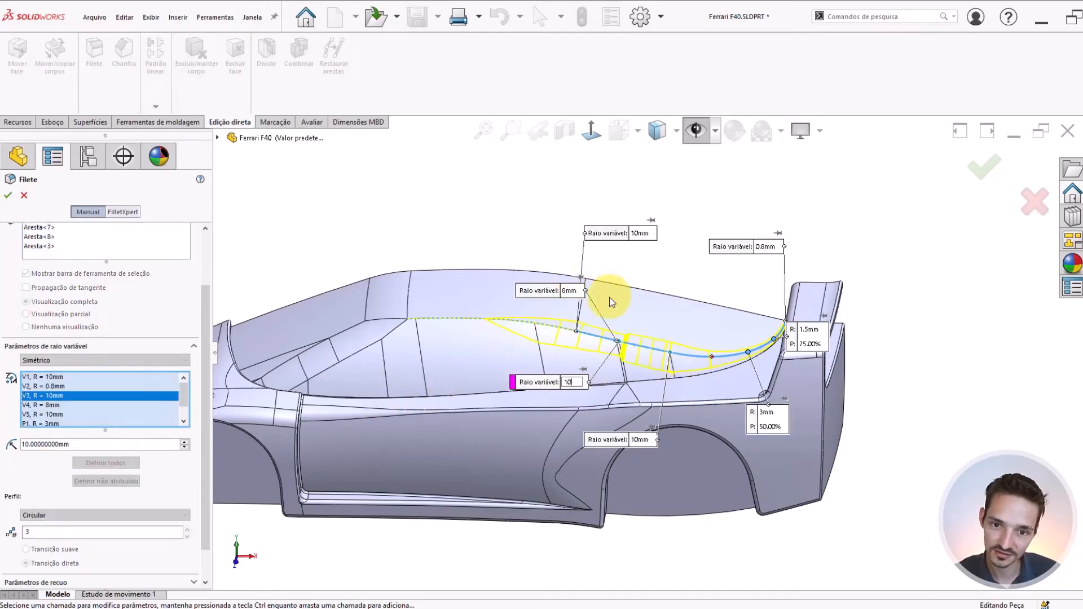
click(570, 290)
text(10)
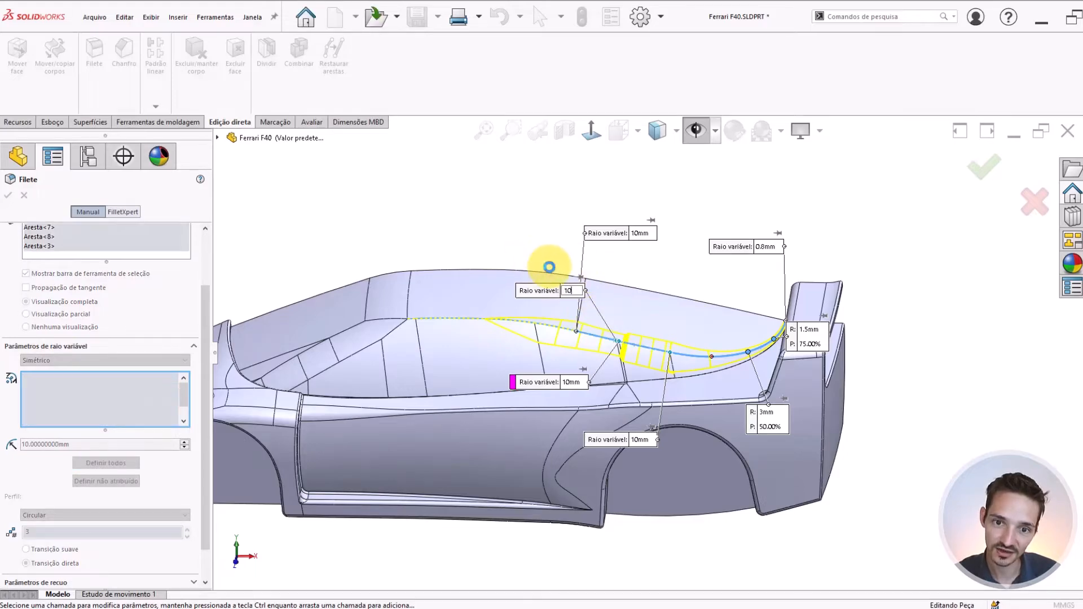
key(Return)
middle_drag(644, 362, 662, 359)
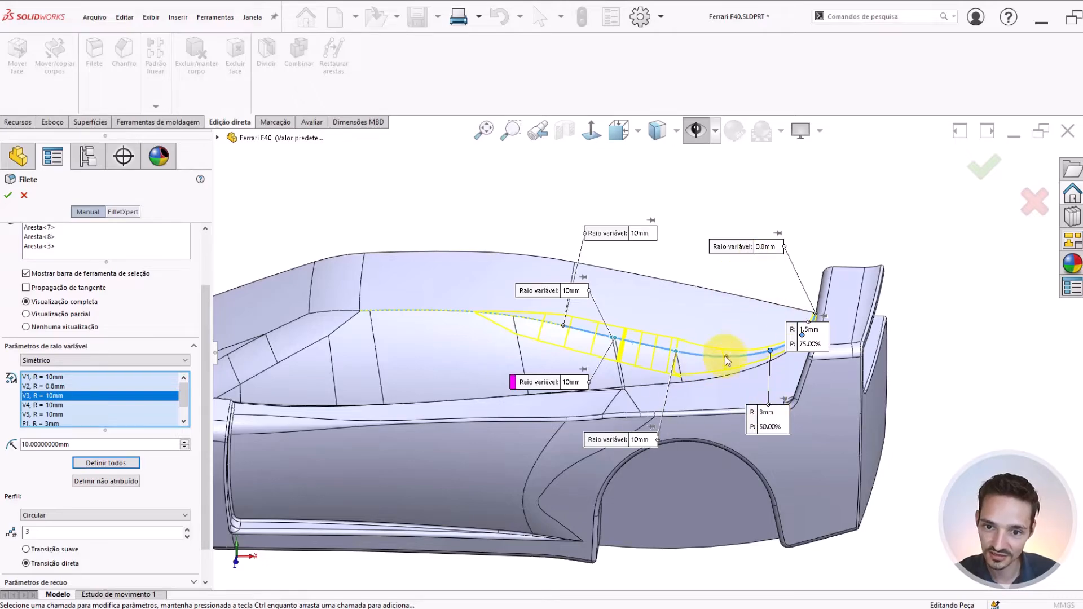
Check the preview where the straight and curved rear segments meet, and apply the variable radius fillet
scroll(676, 366, down, 3)
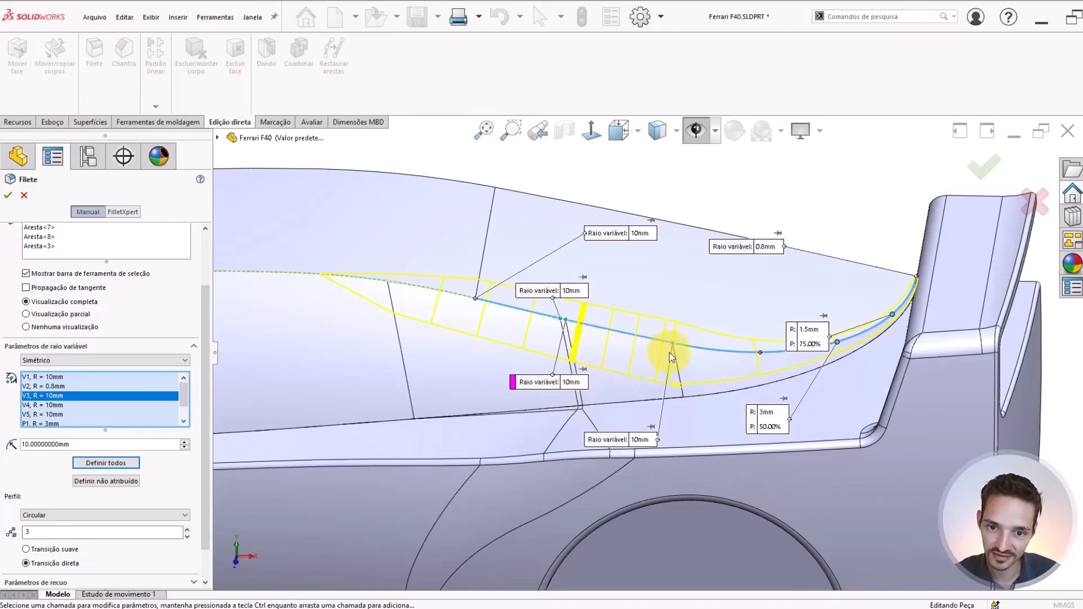
scroll(679, 386, down, 5)
scroll(686, 418, down, 4)
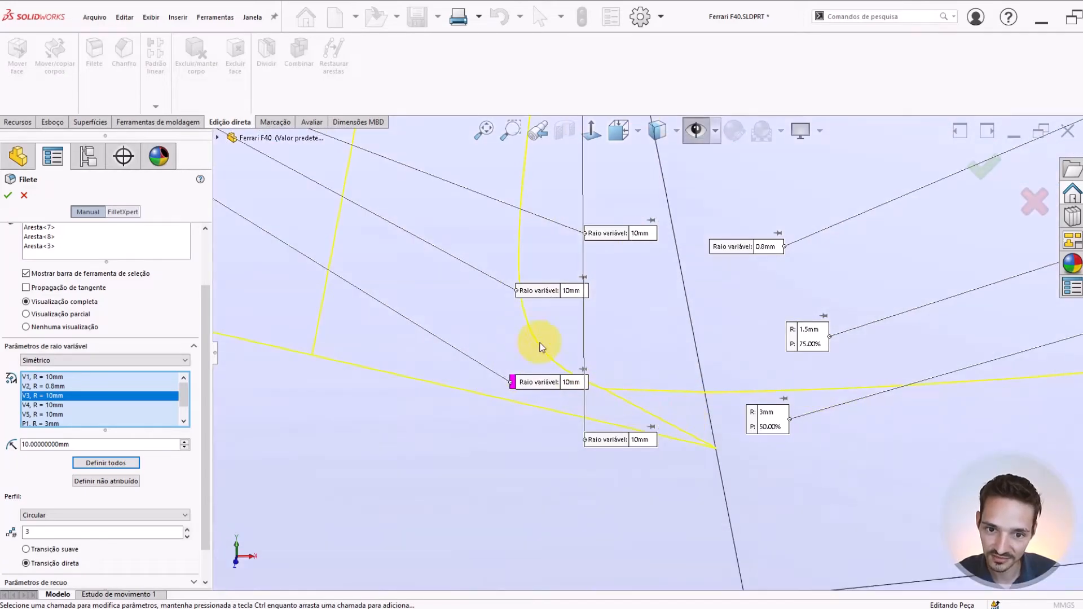
scroll(557, 407, up, 6)
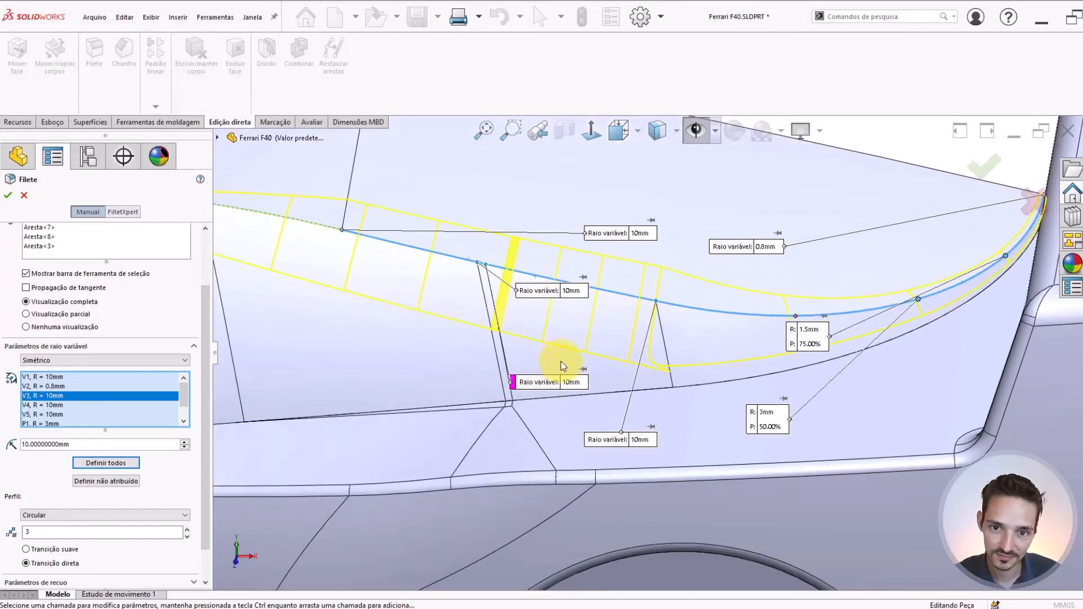
scroll(470, 298, up, 3)
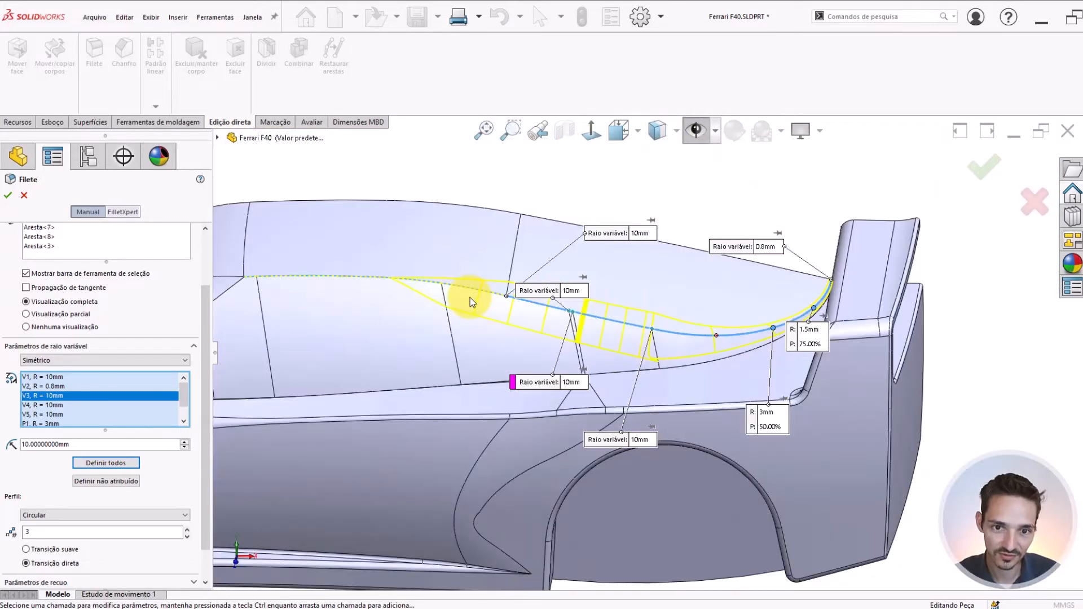
key(Return)
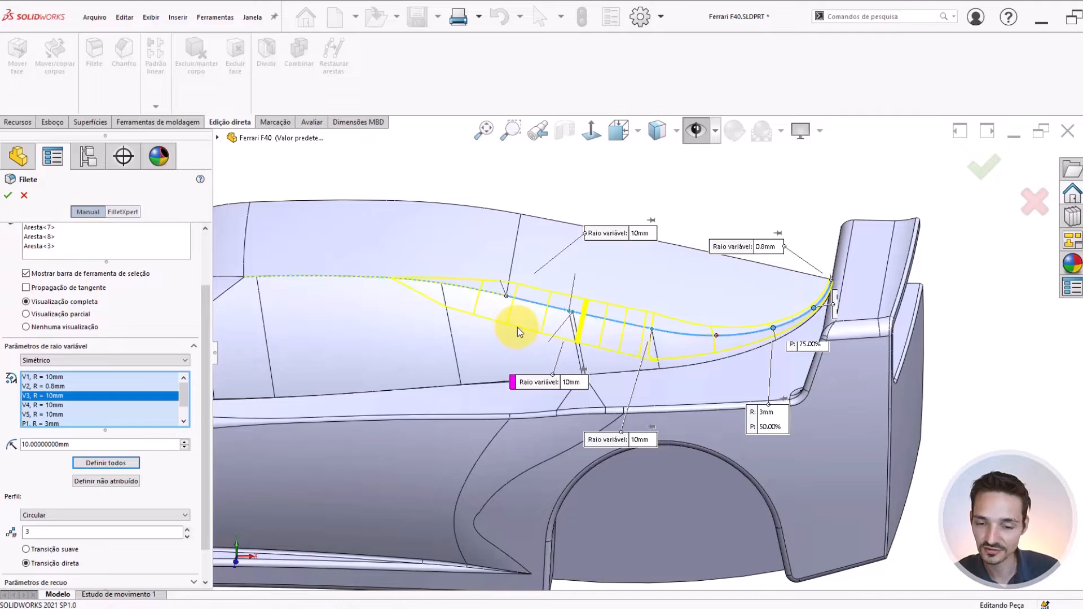
click(698, 196)
Inspect the finished fillet at the front end of the curved rear segment and reopen the variable fillet for editing
scroll(656, 357, down, 7)
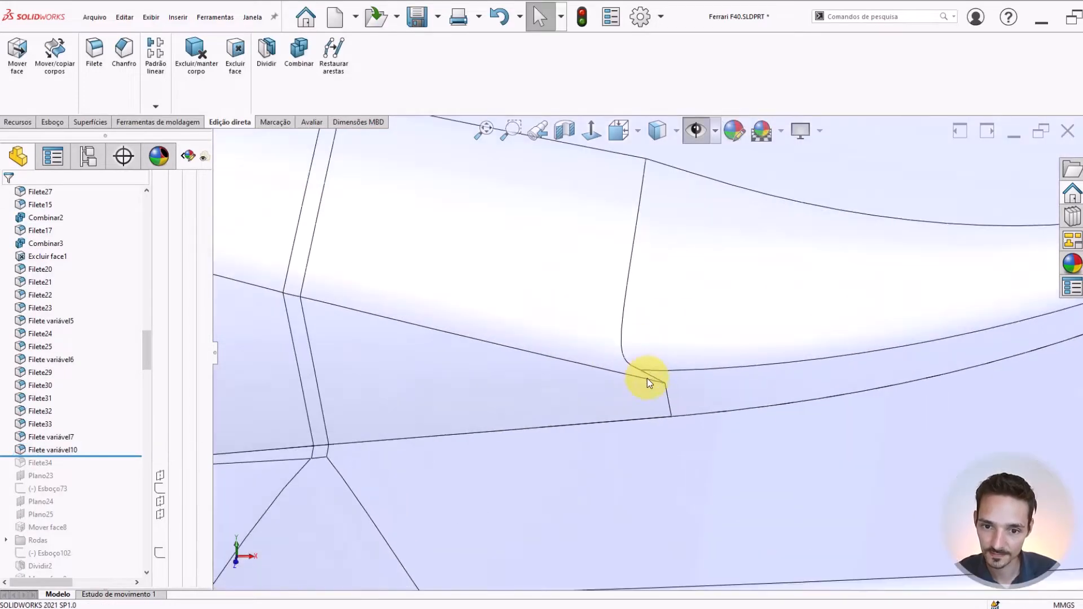
middle_drag(640, 379, 617, 341)
scroll(622, 292, up, 4)
scroll(622, 292, up, 5)
scroll(618, 341, up, 3)
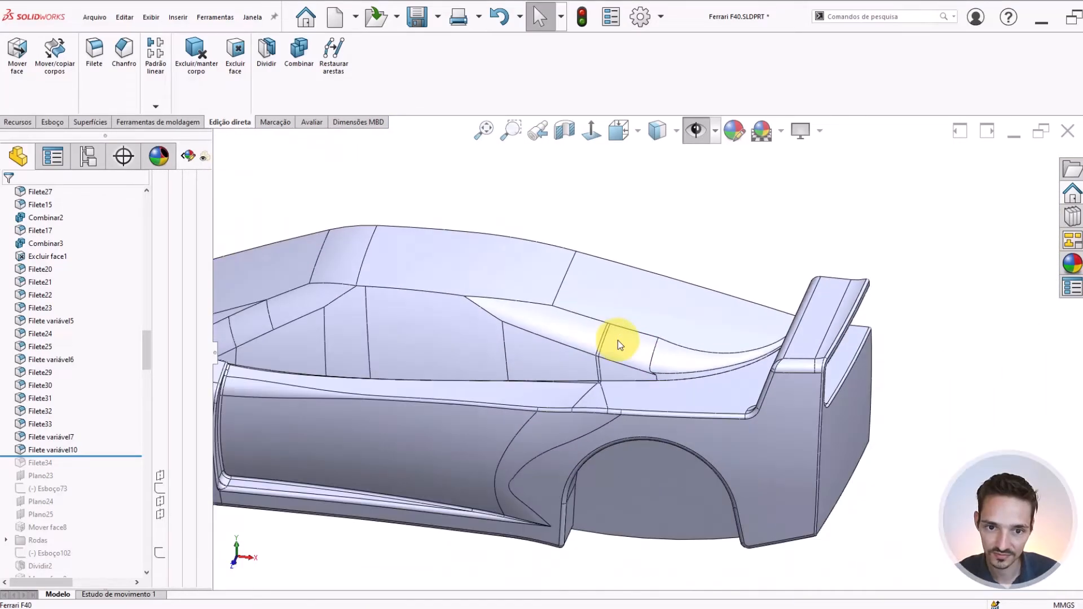
scroll(618, 340, down, 3)
click(637, 341)
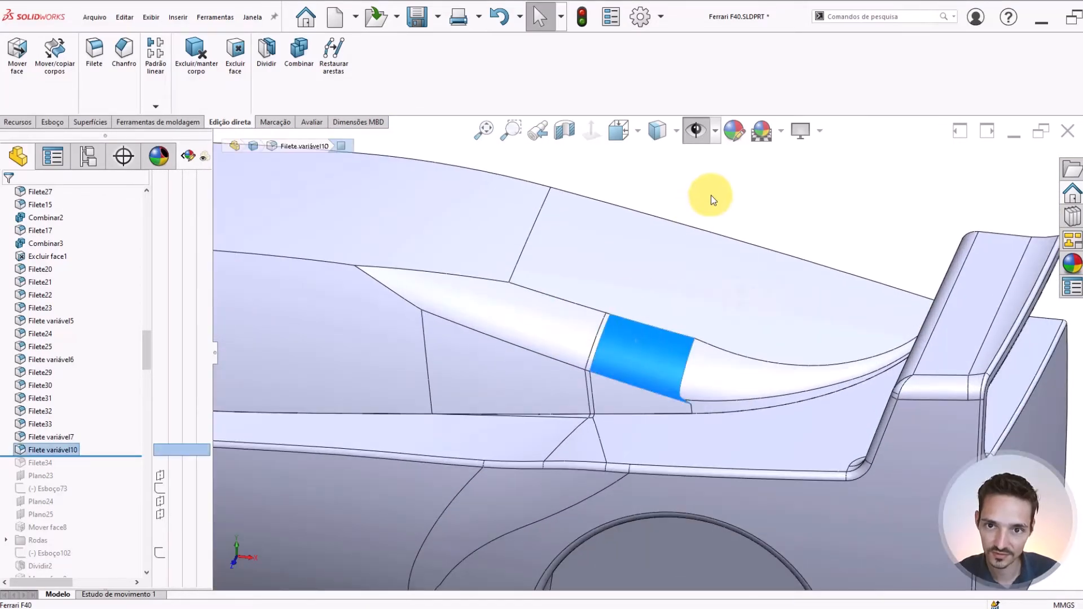
click(711, 195)
click(634, 328)
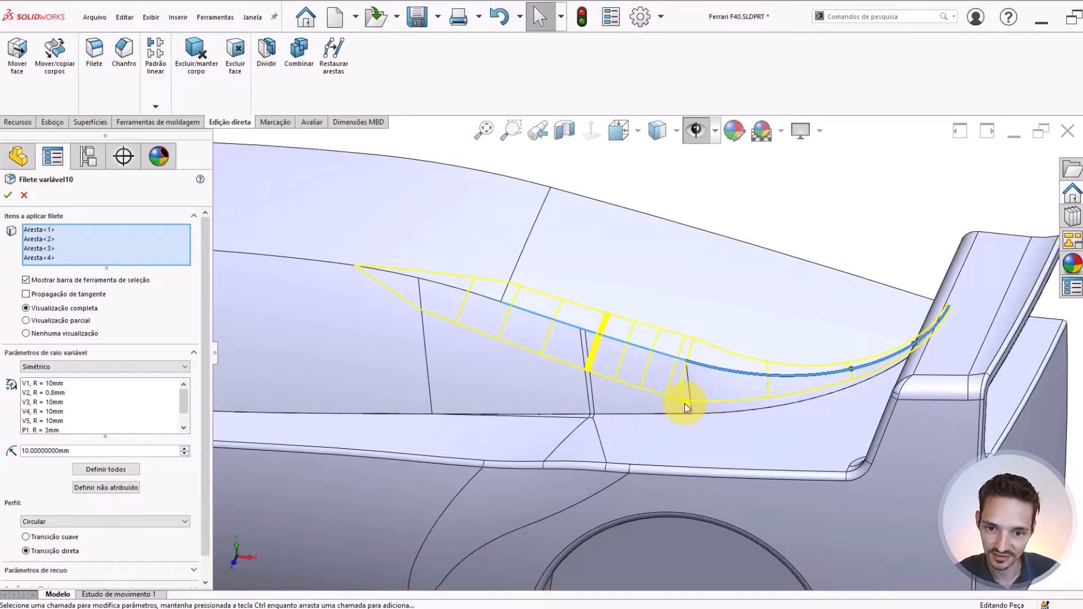
Try radii of 9 mm and 8 mm at the front end vertex of the curved rear segment
scroll(670, 347, down, 2)
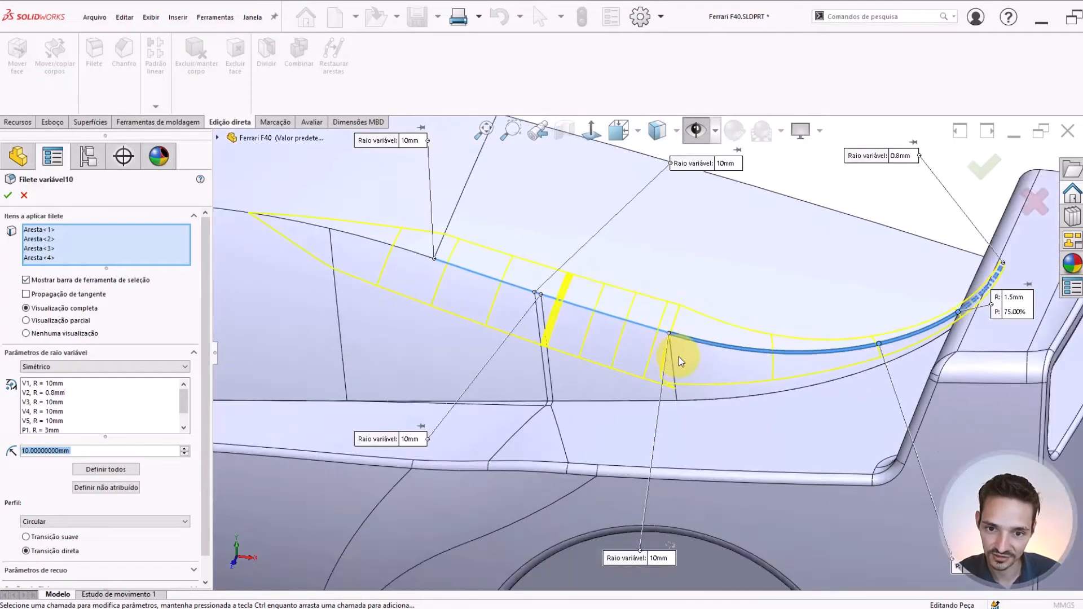
scroll(679, 357, up, 3)
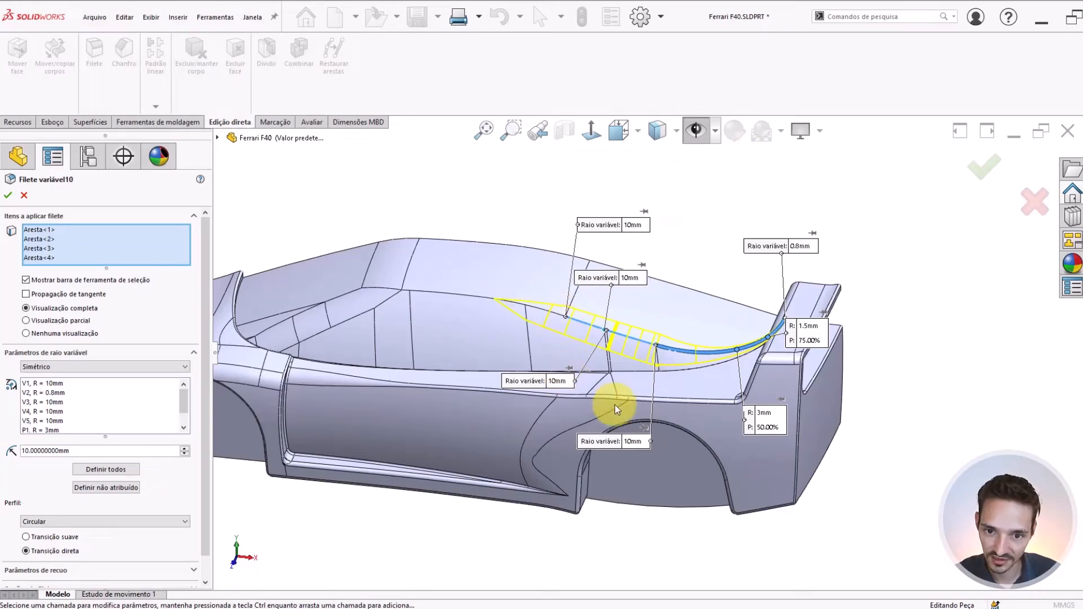
click(633, 442)
text(9)
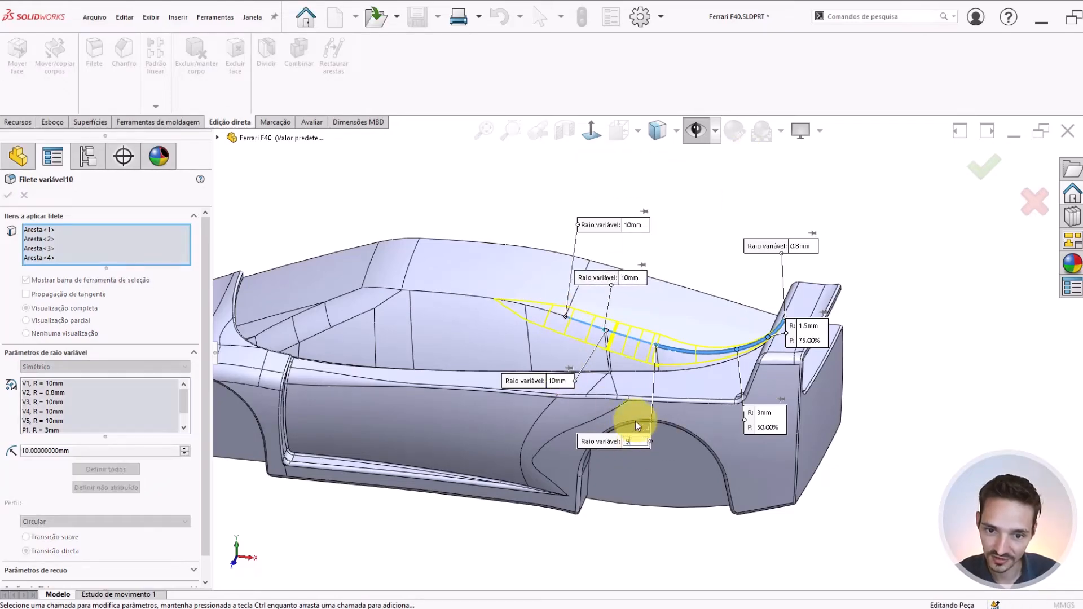
key(Return)
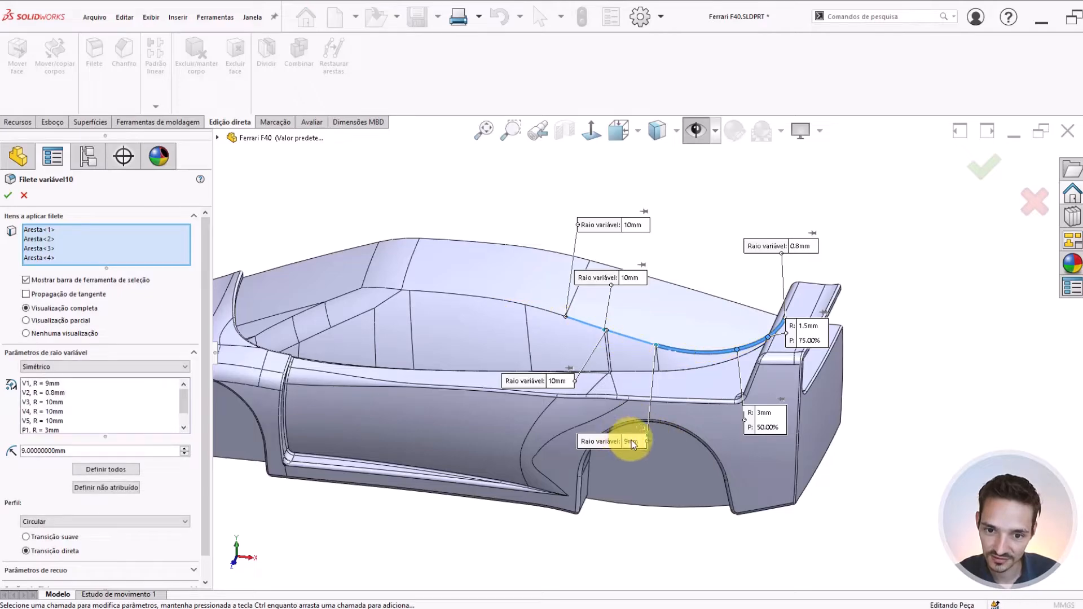
click(632, 442)
text(8)
key(Return)
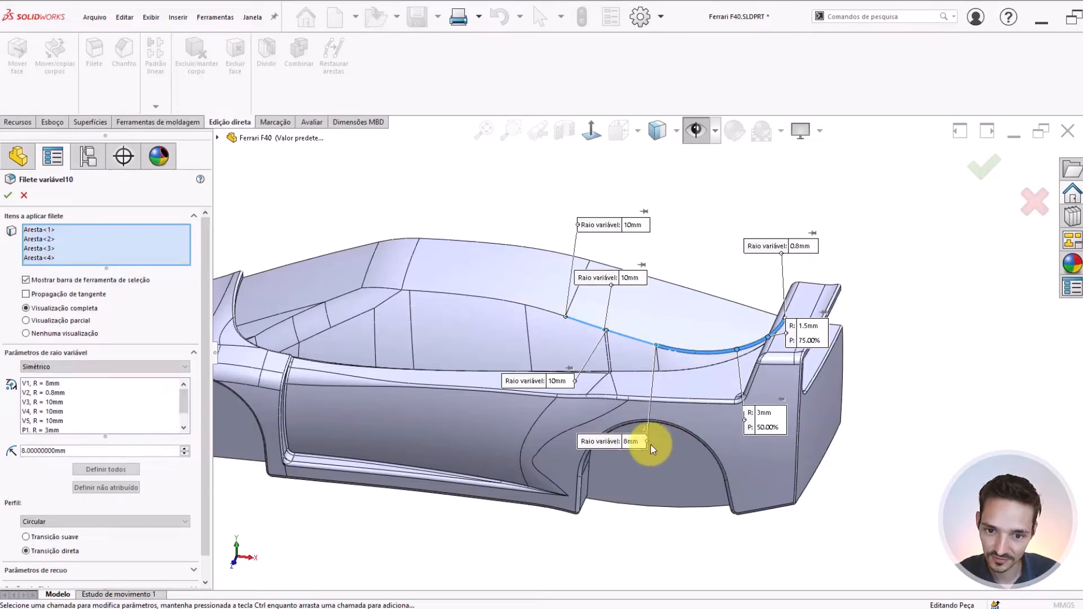
Set the variable radius at the front end vertex of the curved rear segment to 7 mm
scroll(658, 355, down, 2)
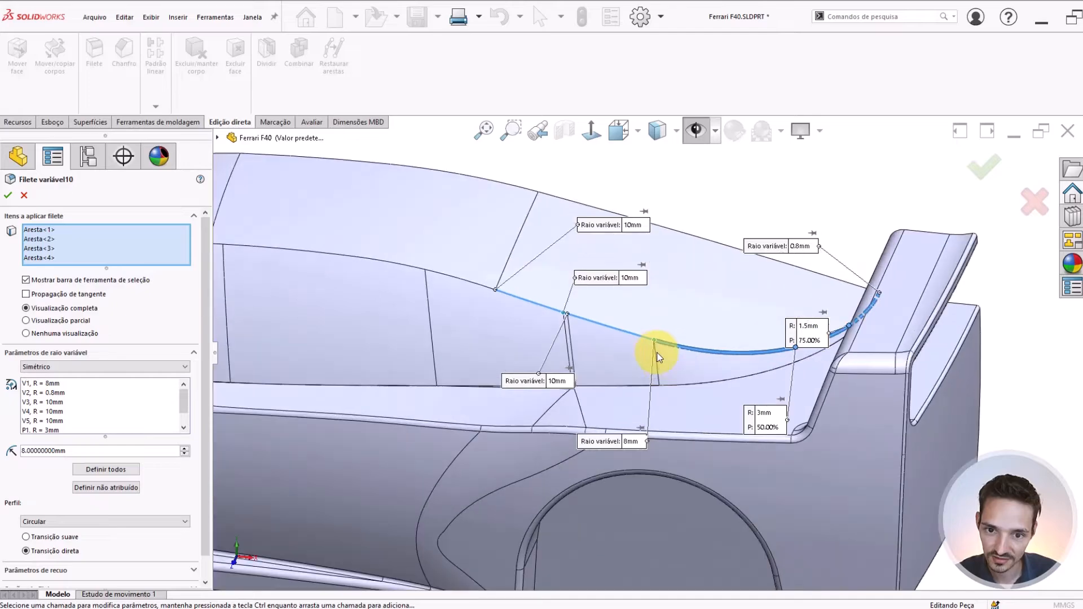
click(631, 445)
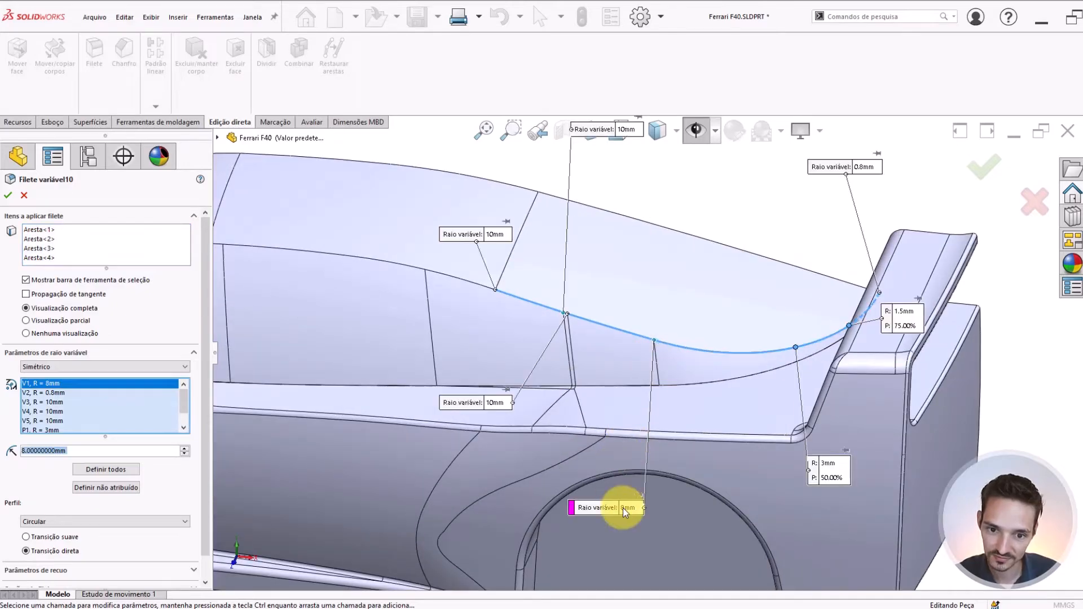
text(7)
key(Return)
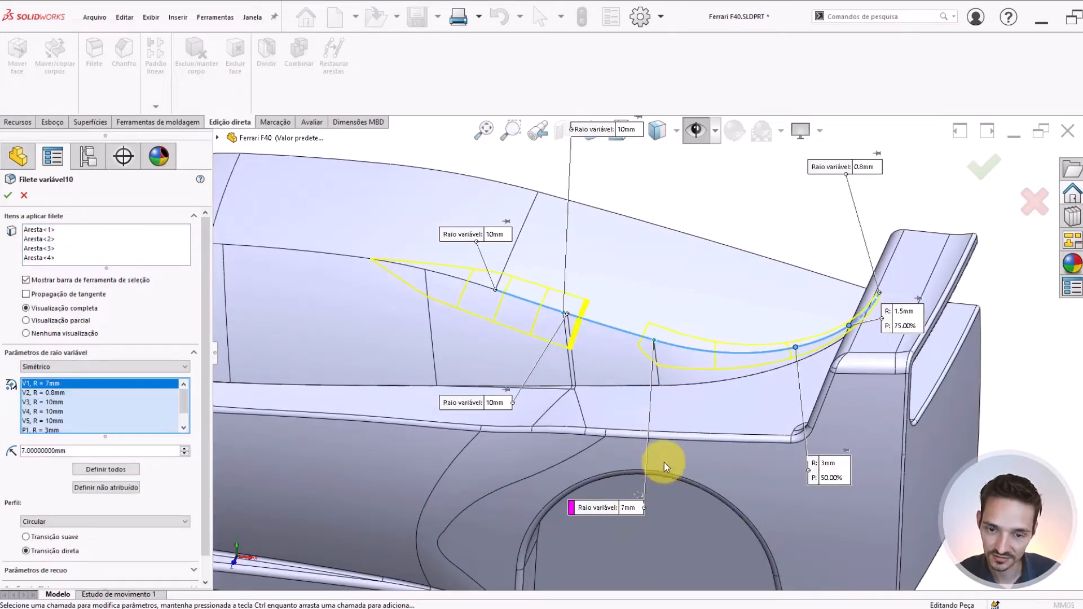
Set the variable radius at the front end vertex of the curved rear segment to 9 mm
scroll(652, 364, down, 2)
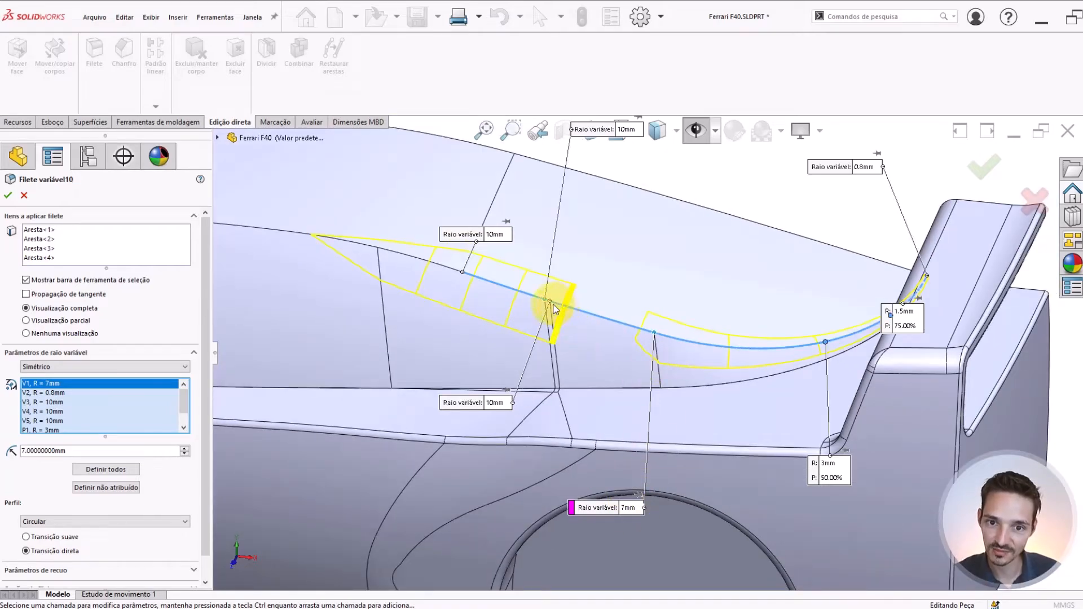
click(632, 507)
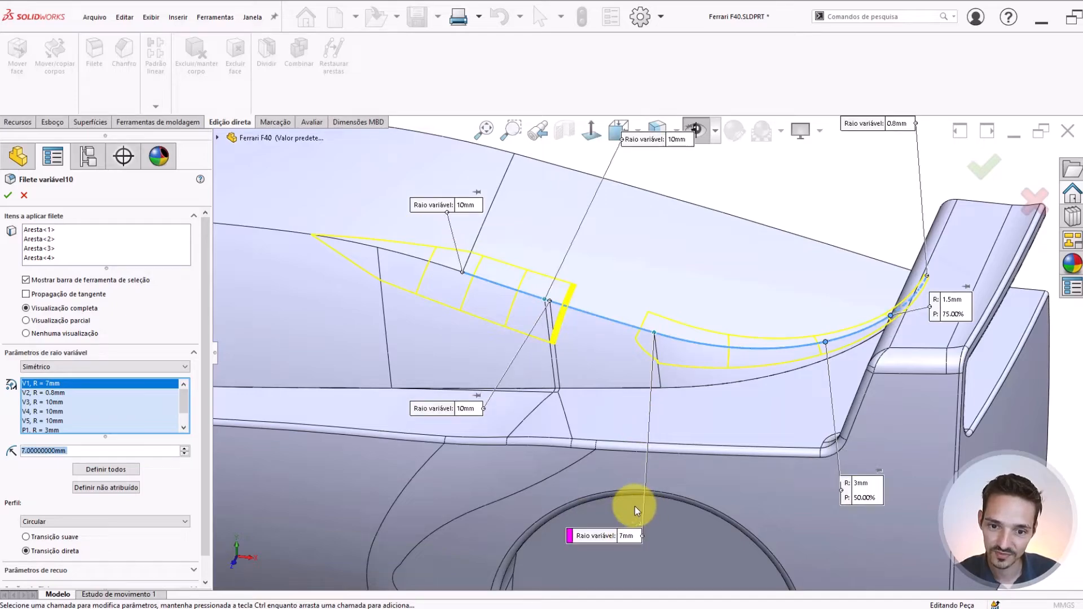
click(622, 536)
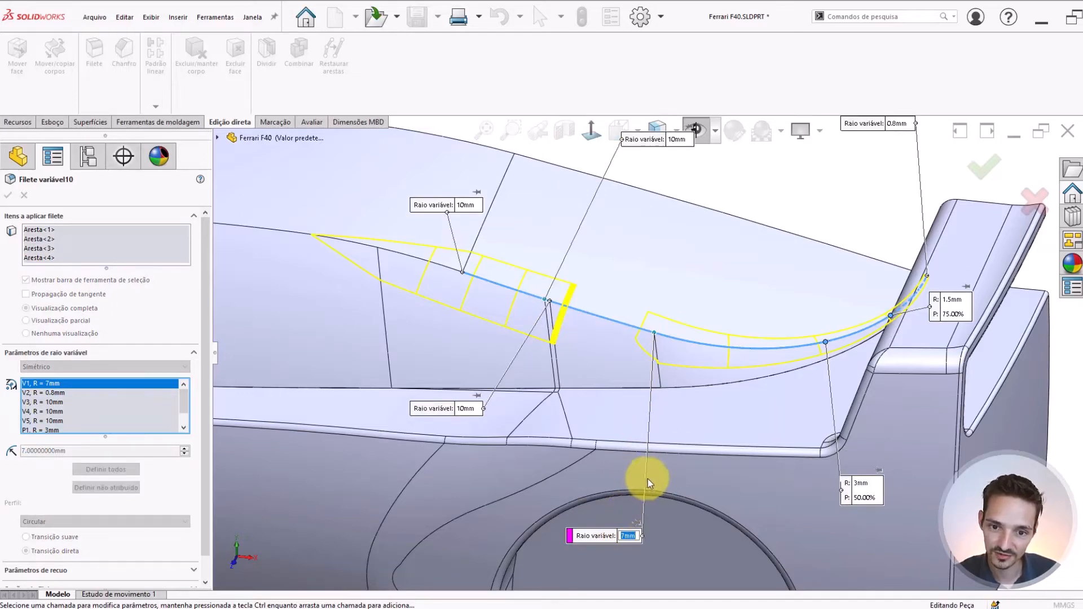
text(9)
key(Return)
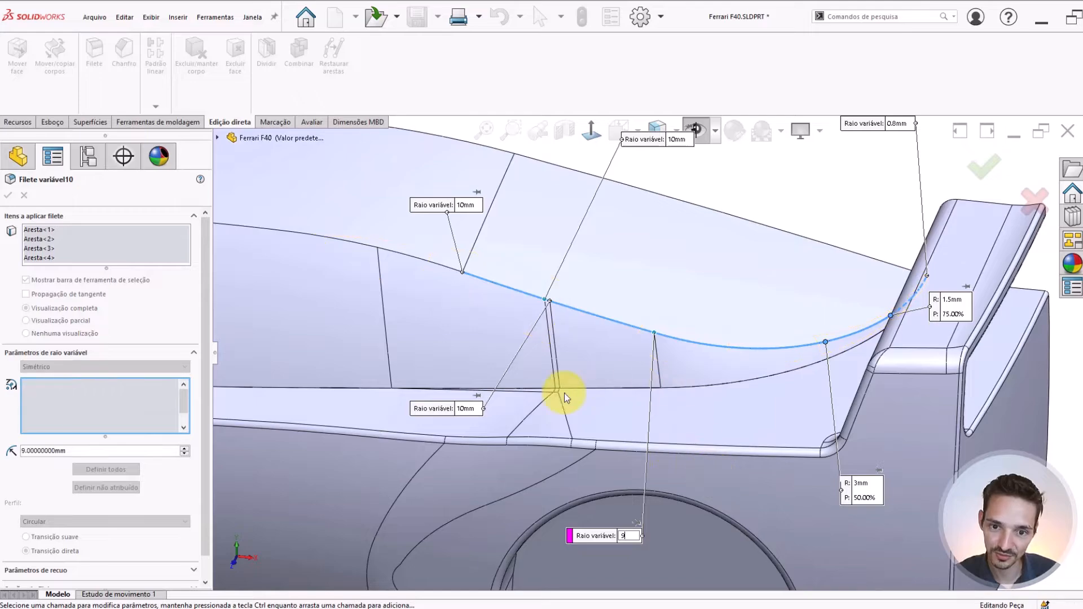
Set the variable radius at the front end vertex of the straight segment adjoining the curve to 9 mm
drag(456, 413, 475, 433)
click(497, 431)
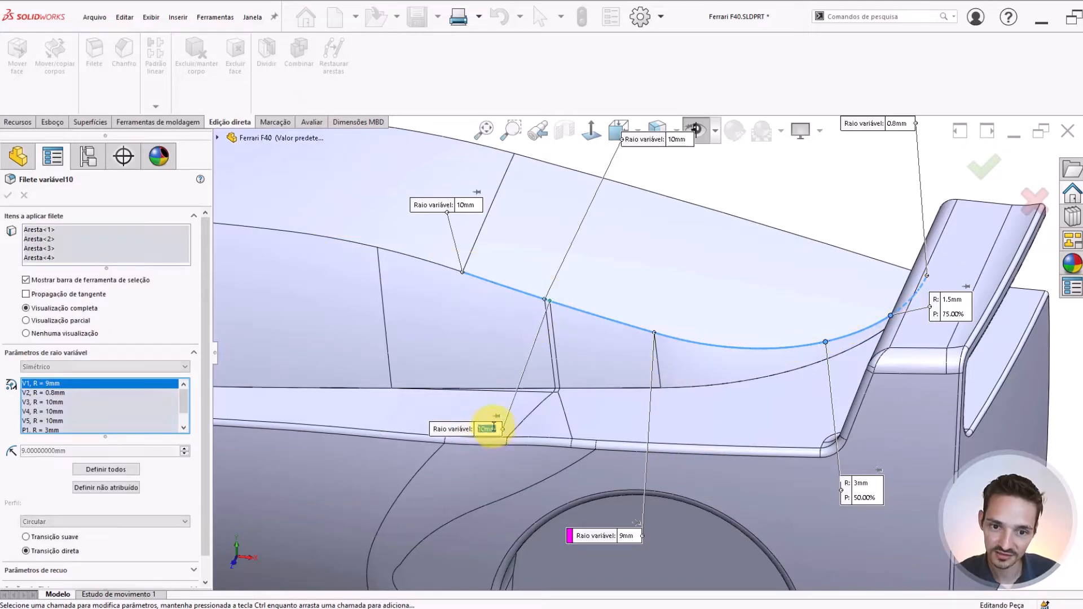
text(9)
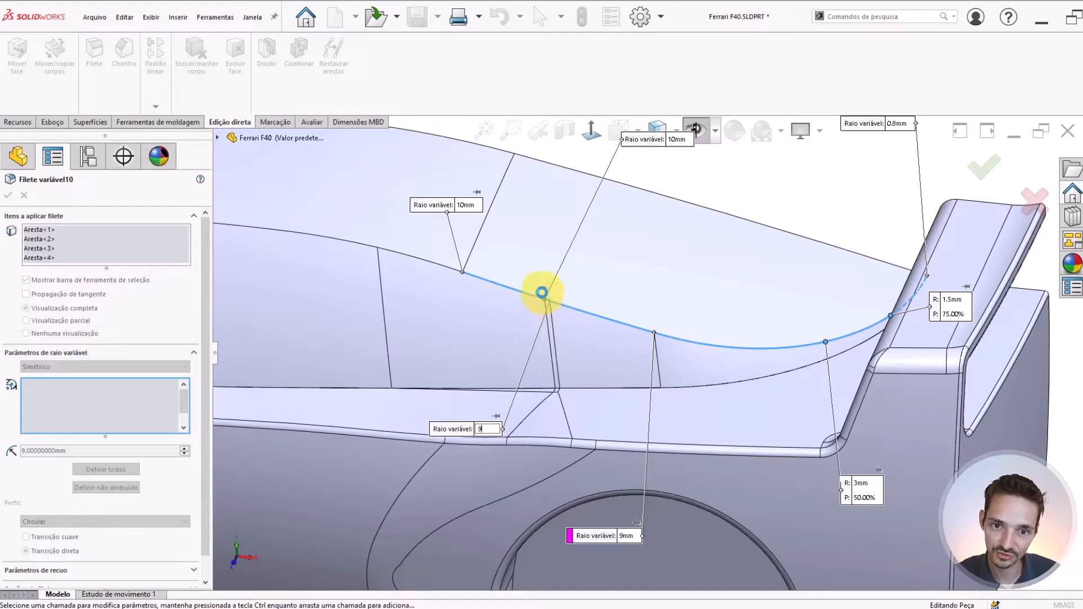
click(541, 292)
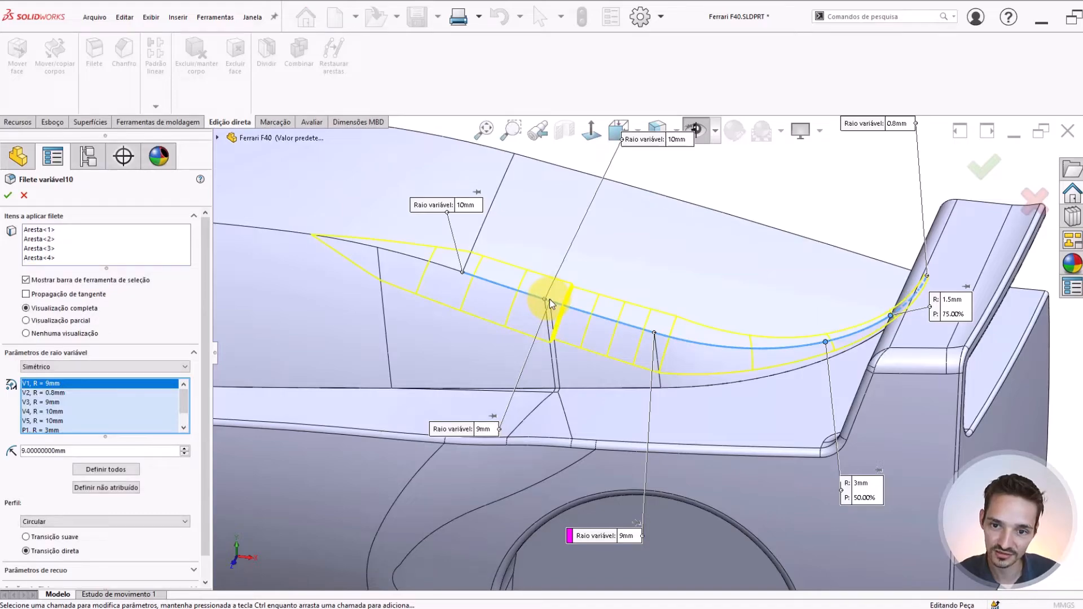
Examine the fillet preview at the front end of the curved segment and around the short segment between the two straight ones
scroll(641, 387, down, 6)
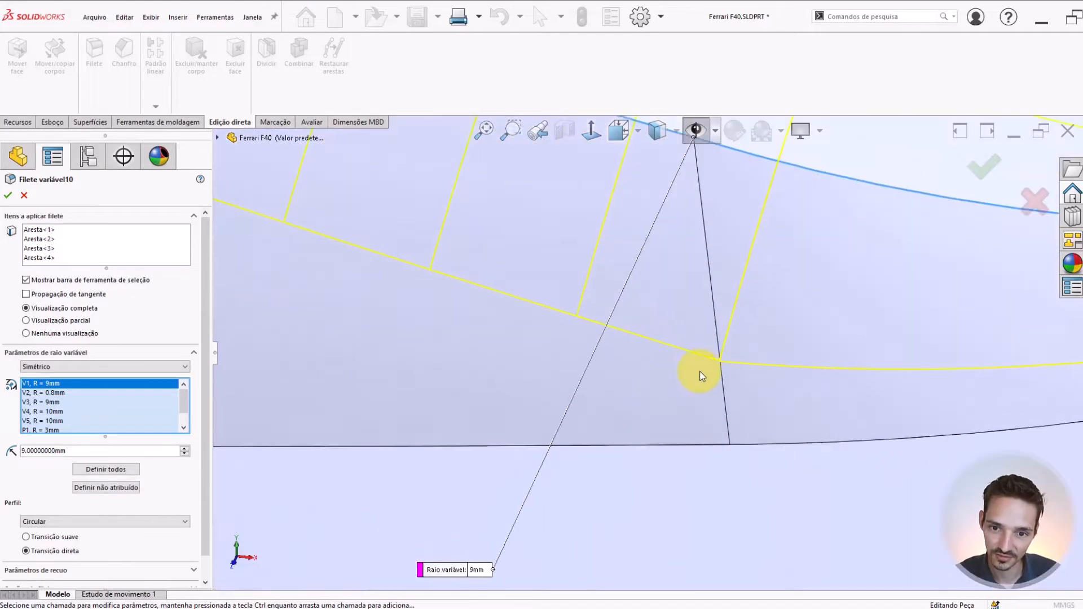
scroll(733, 360, down, 4)
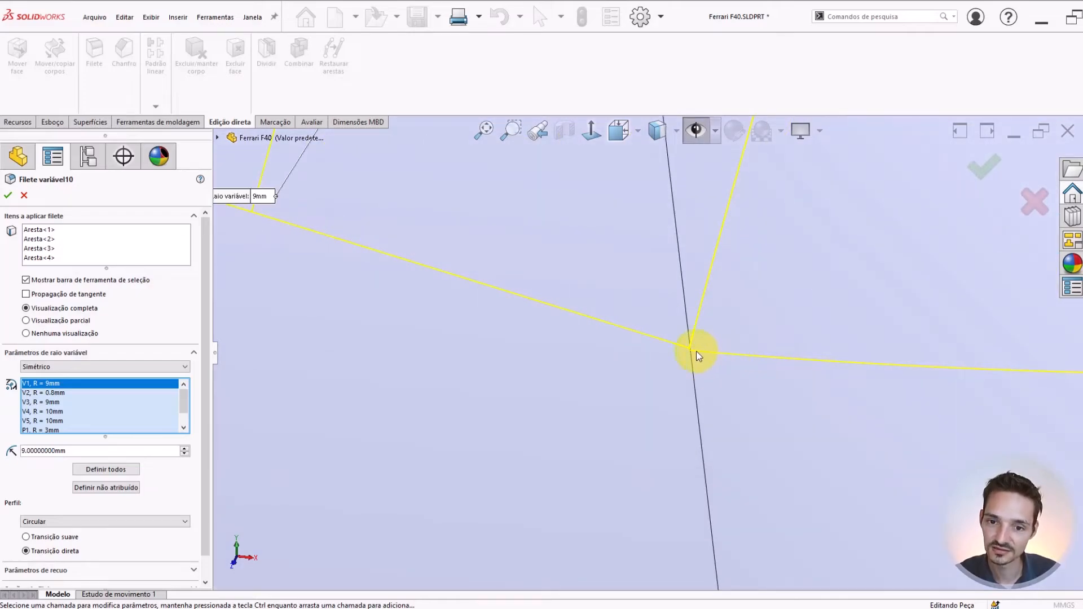
scroll(696, 351, down, 3)
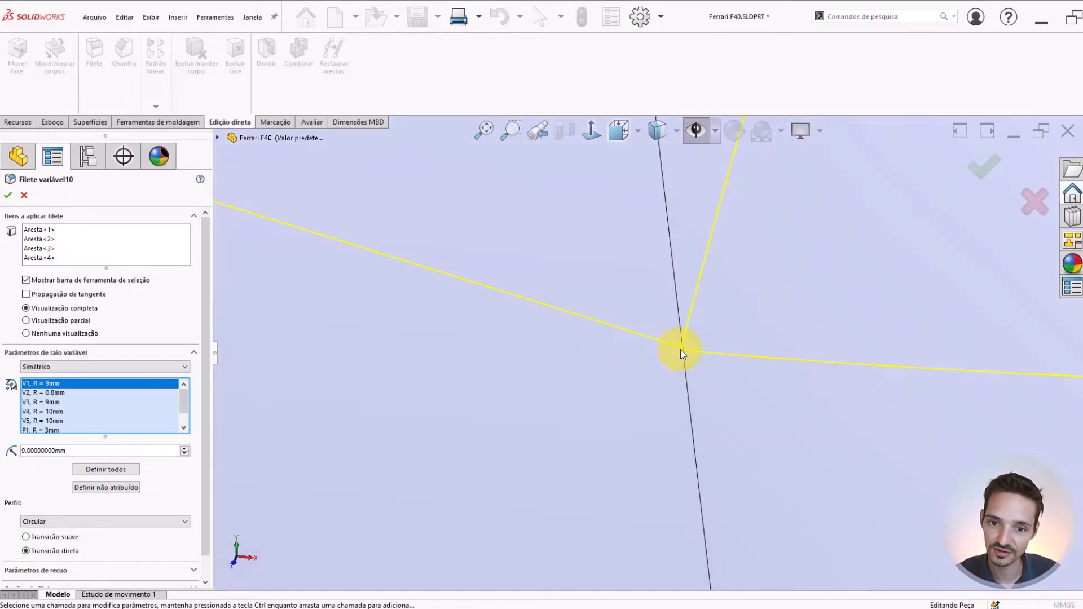
scroll(680, 350, up, 6)
scroll(645, 353, down, 4)
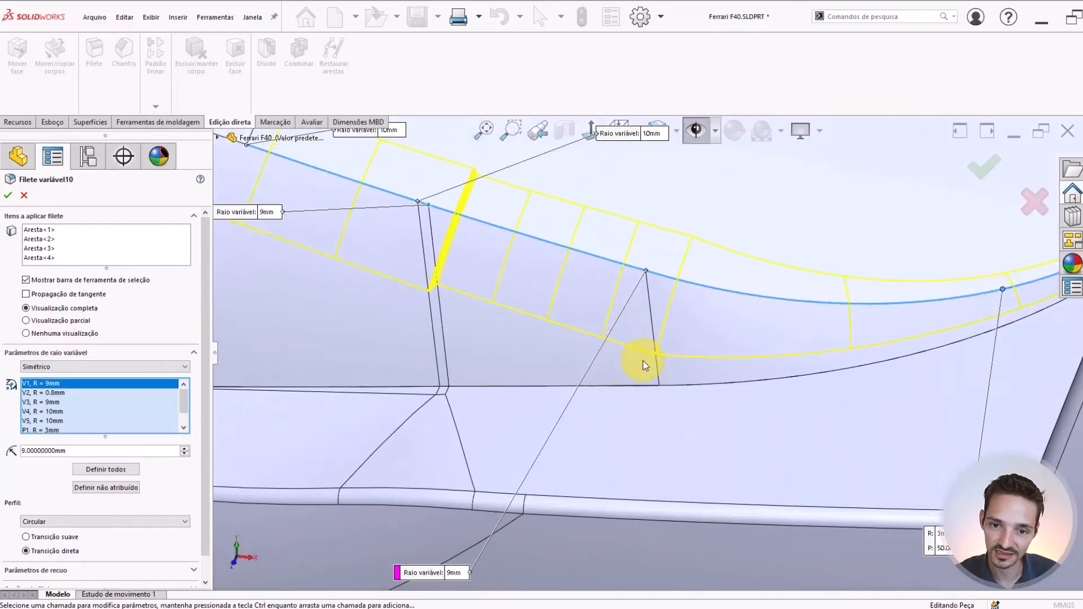
scroll(604, 353, up, 5)
scroll(604, 314, down, 3)
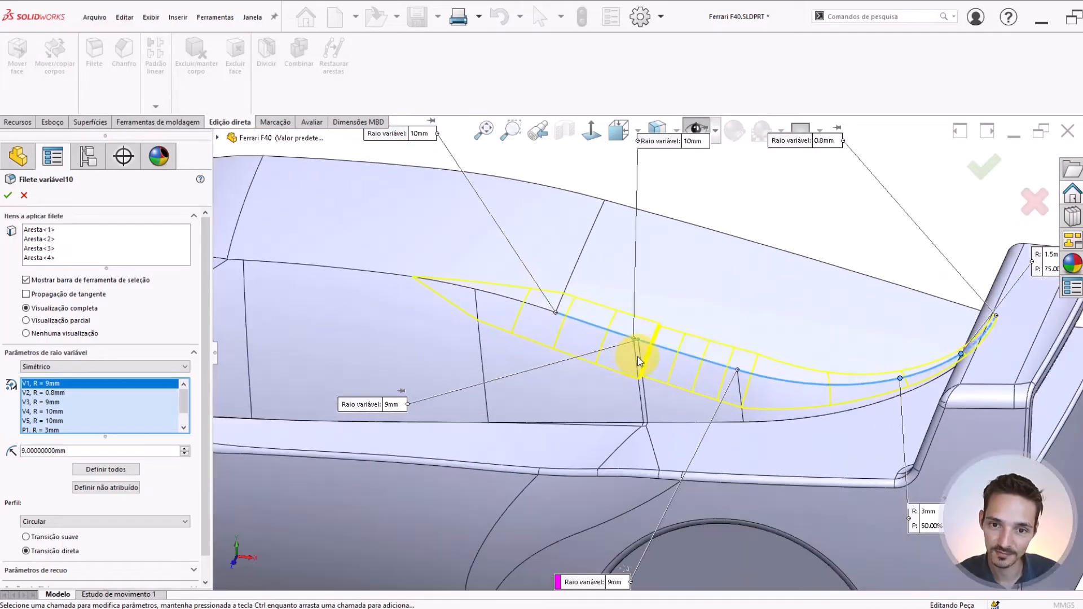
scroll(649, 340, down, 3)
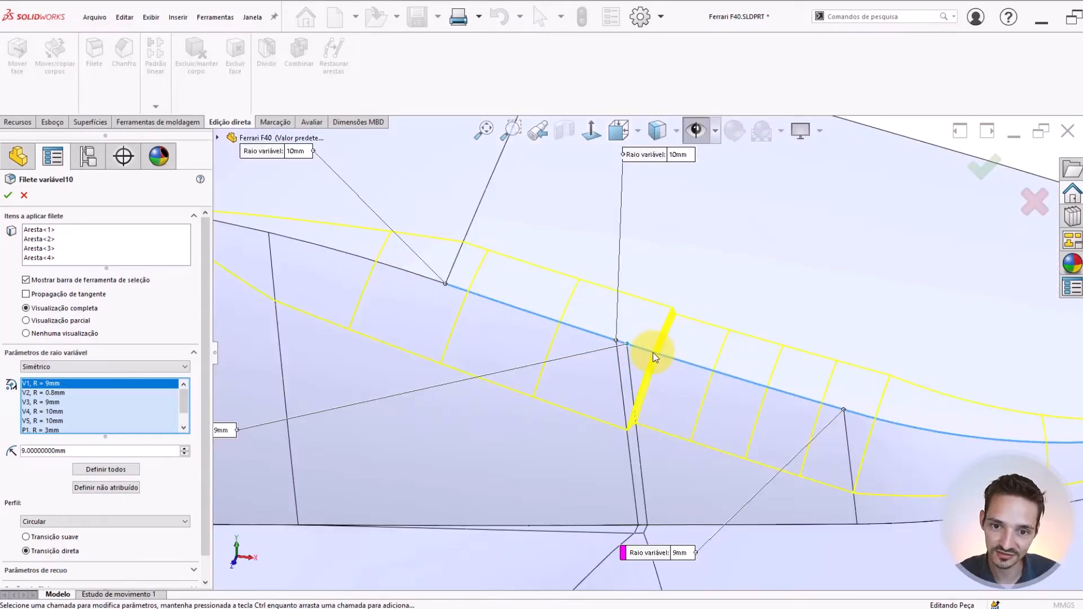
scroll(654, 356, up, 5)
scroll(639, 360, down, 2)
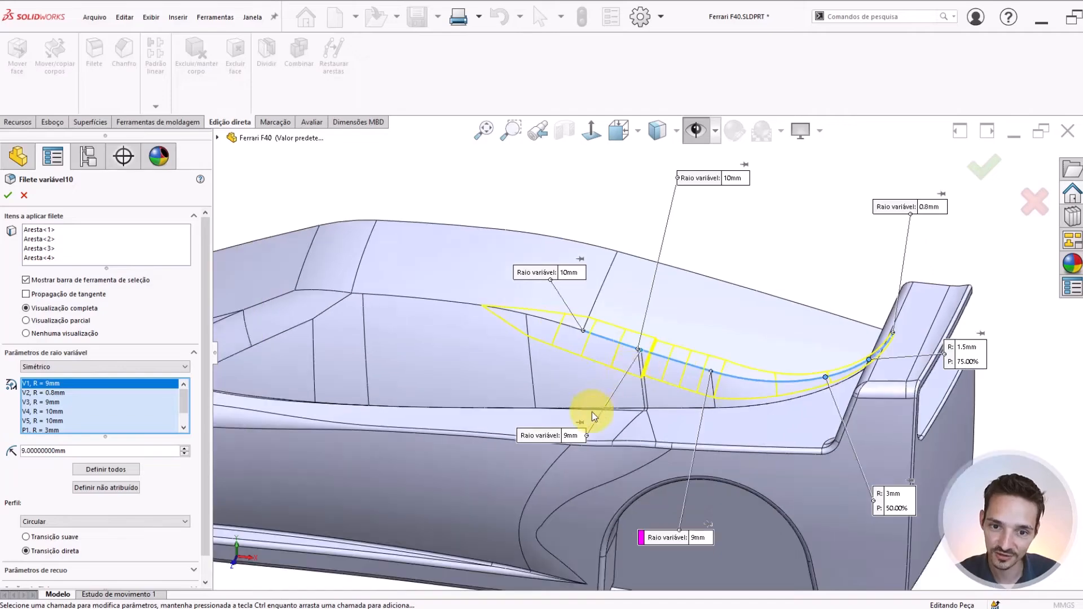
Set the radius at the other vertex of the short connecting segment to 9 mm and apply the variable fillet
click(734, 180)
text(9)
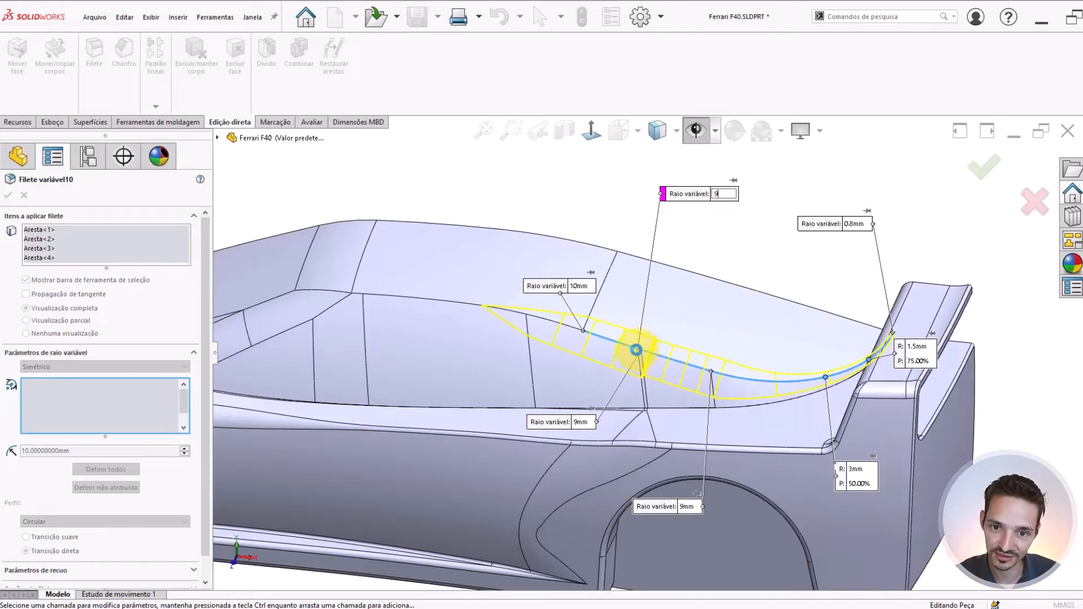
scroll(632, 360, down, 5)
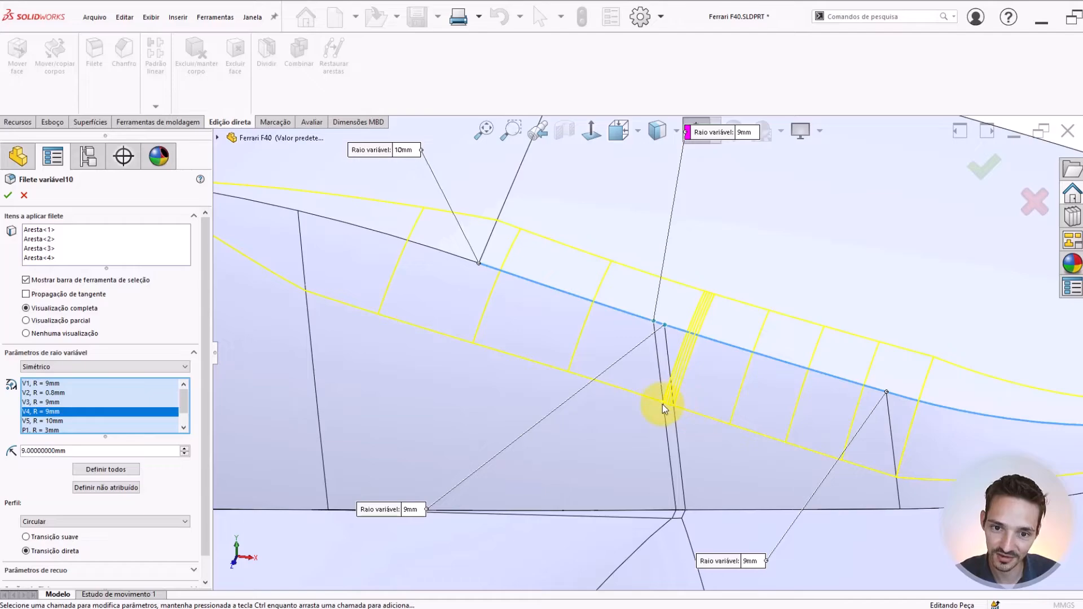
scroll(624, 377, up, 5)
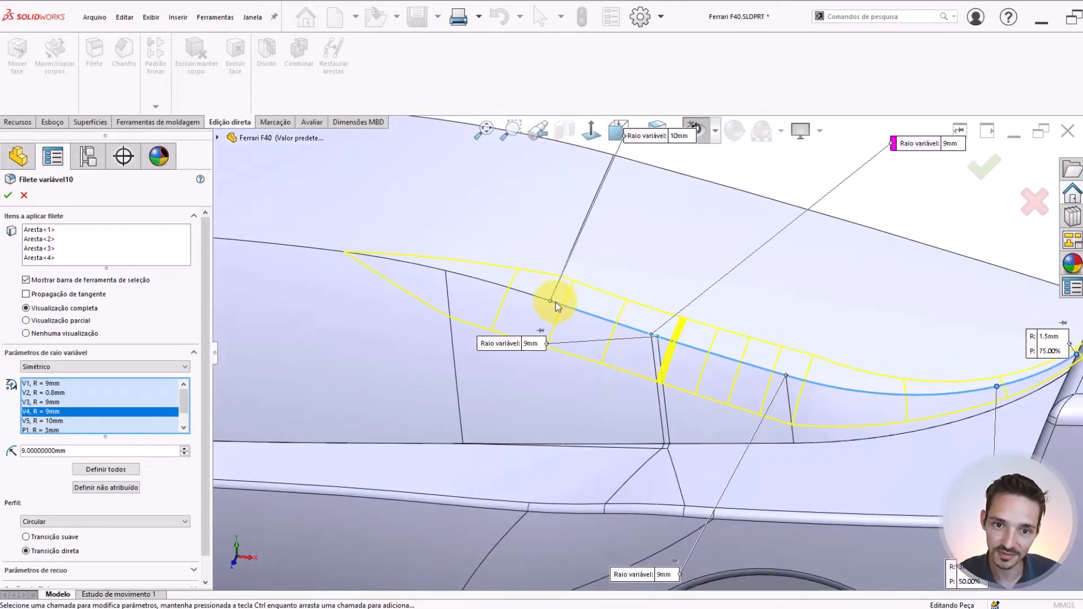
scroll(424, 272, up, 3)
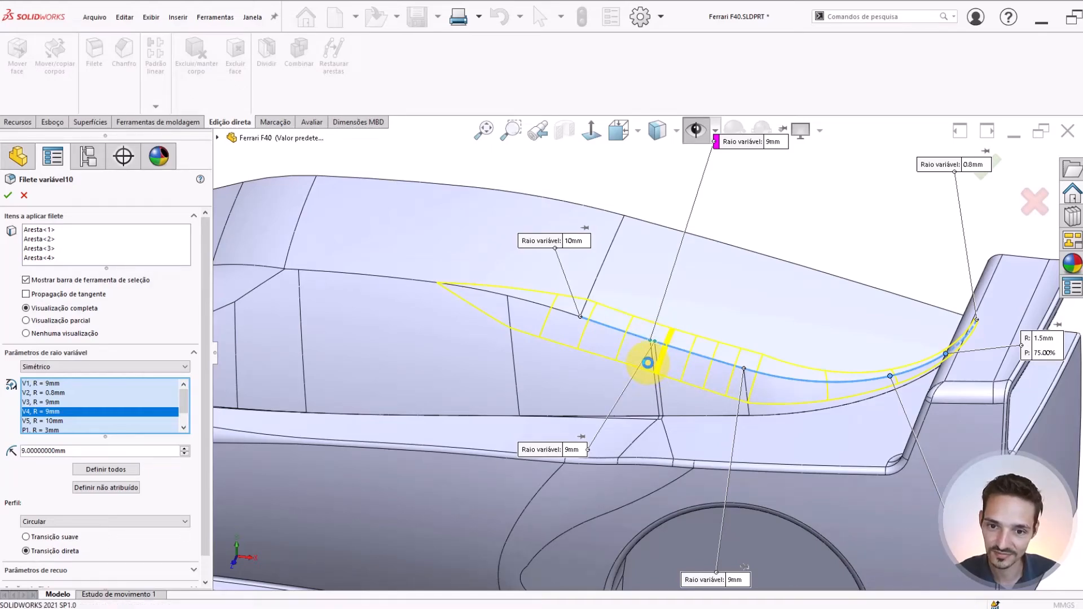
key(Return)
scroll(648, 364, up, 1)
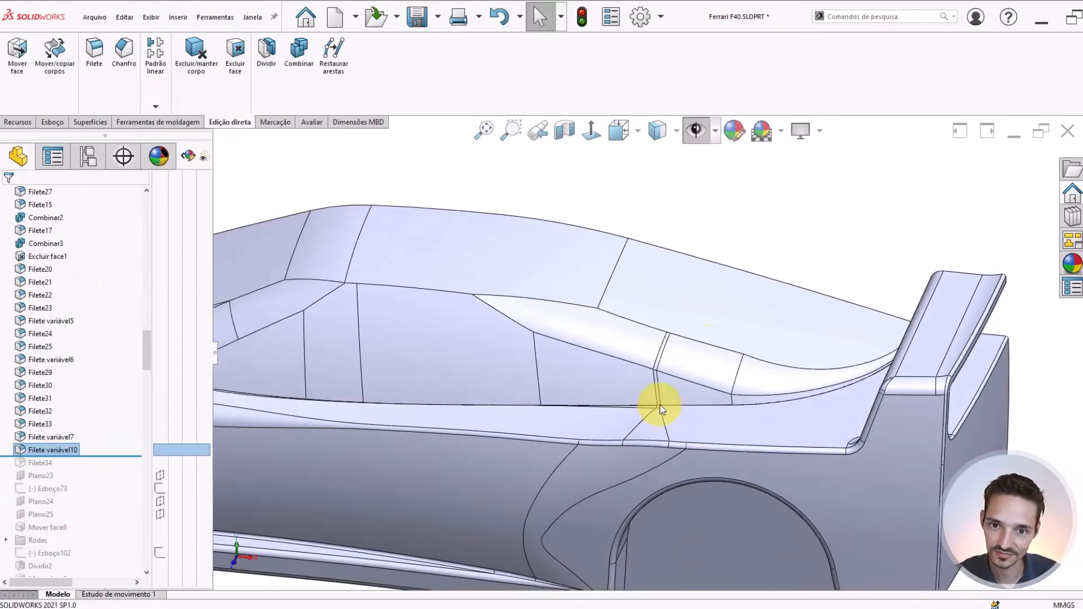
Inspect the finished rear roof side fillet and the joints between its segments from several angles
click(782, 239)
scroll(692, 343, up, 3)
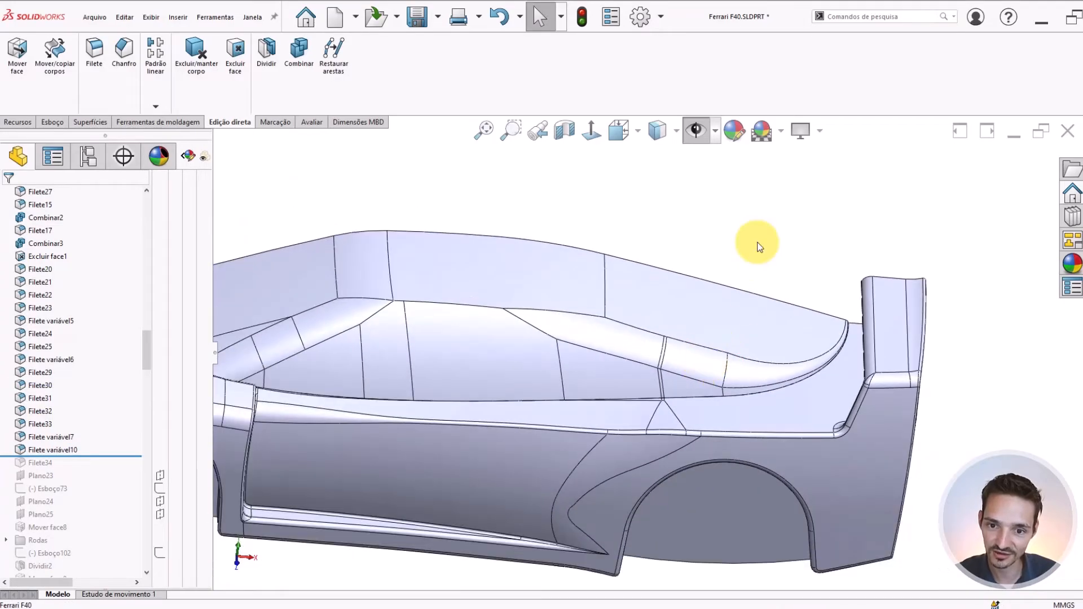
scroll(659, 396, down, 5)
scroll(659, 397, up, 2)
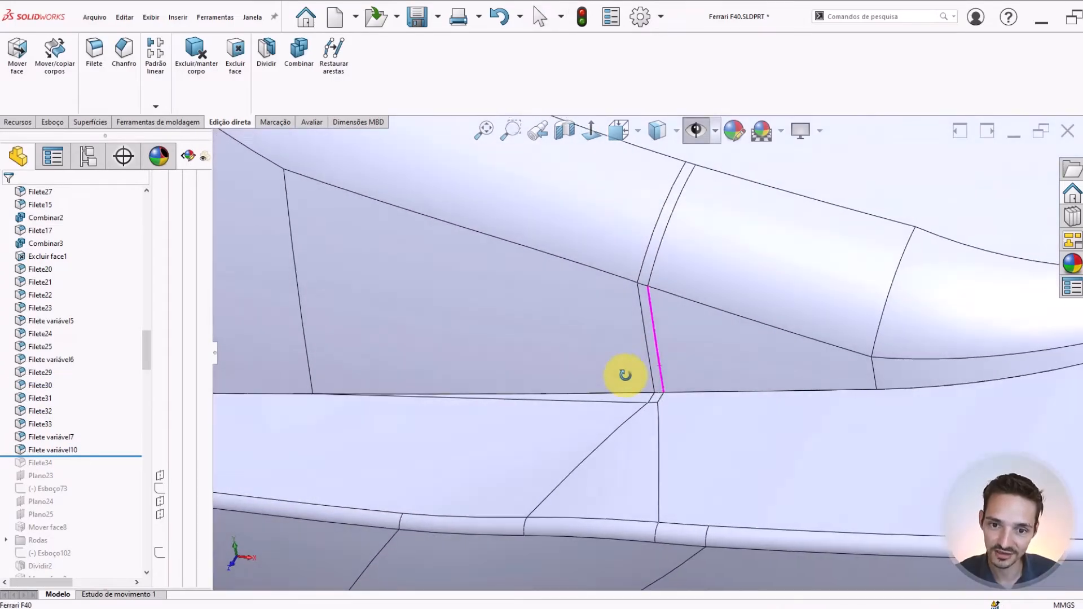
scroll(649, 334, up, 2)
scroll(649, 334, up, 3)
middle_drag(553, 285, 570, 249)
scroll(531, 298, down, 3)
middle_drag(531, 298, 559, 300)
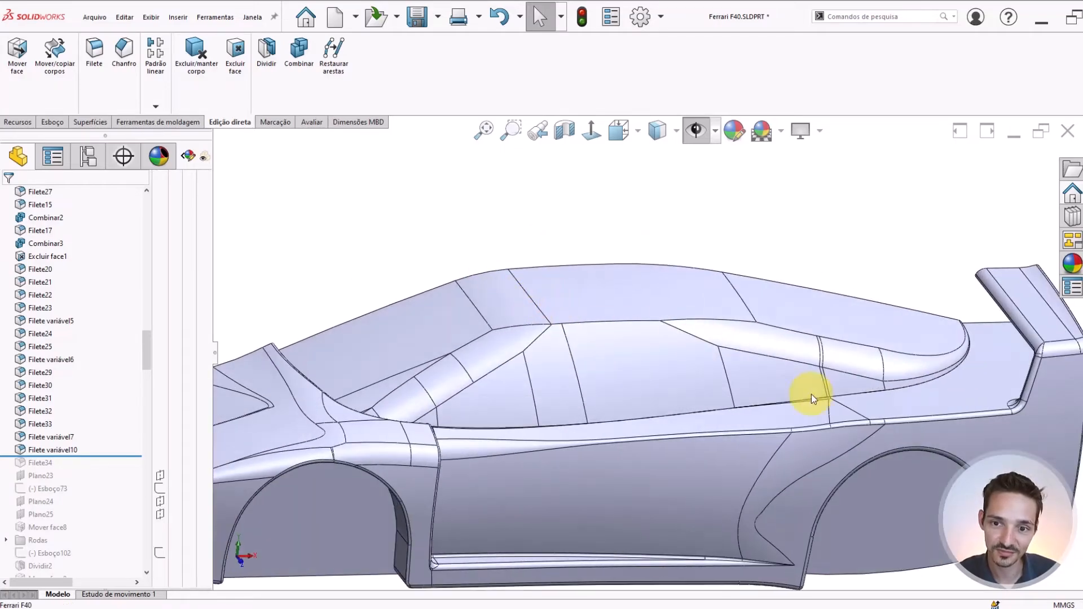
Examine the unfilleted roof edge above the side window between the front and rear side fillets
mouse_move(624, 297)
middle_down()
mouse_move(689, 333)
mouse_move(600, 286)
mouse_move(644, 260)
mouse_move(629, 305)
middle_up()
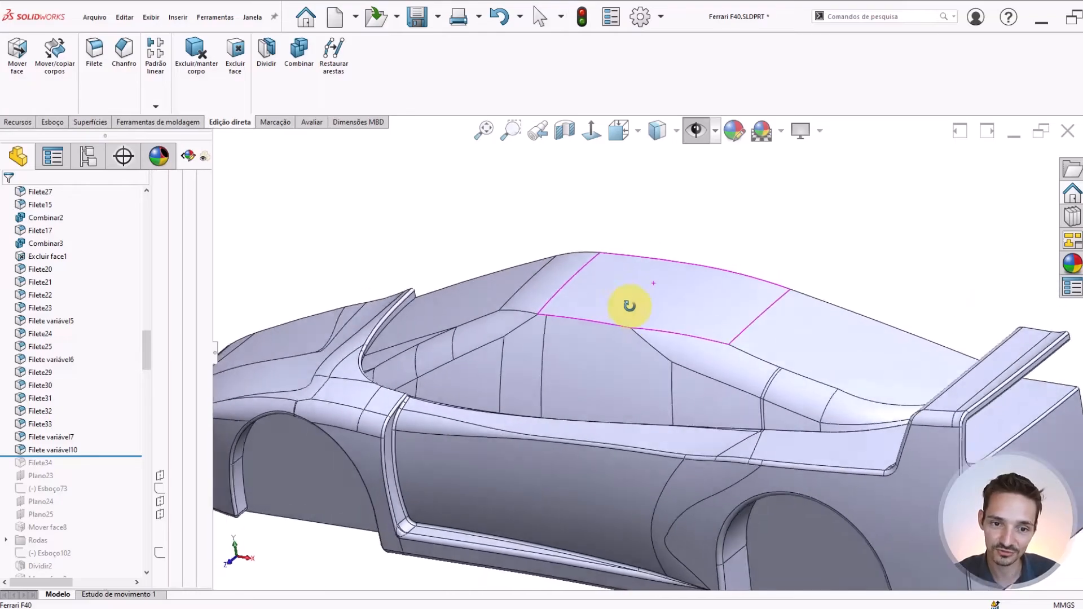
scroll(632, 306, up, 3)
scroll(666, 254, down, 5)
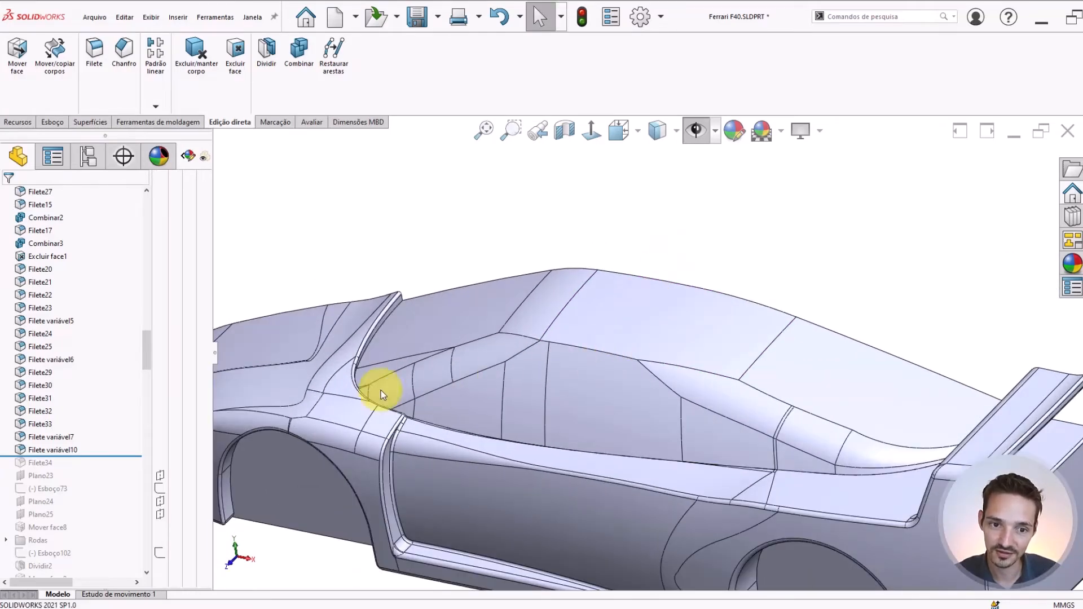
scroll(735, 438, up, 2)
scroll(735, 439, down, 2)
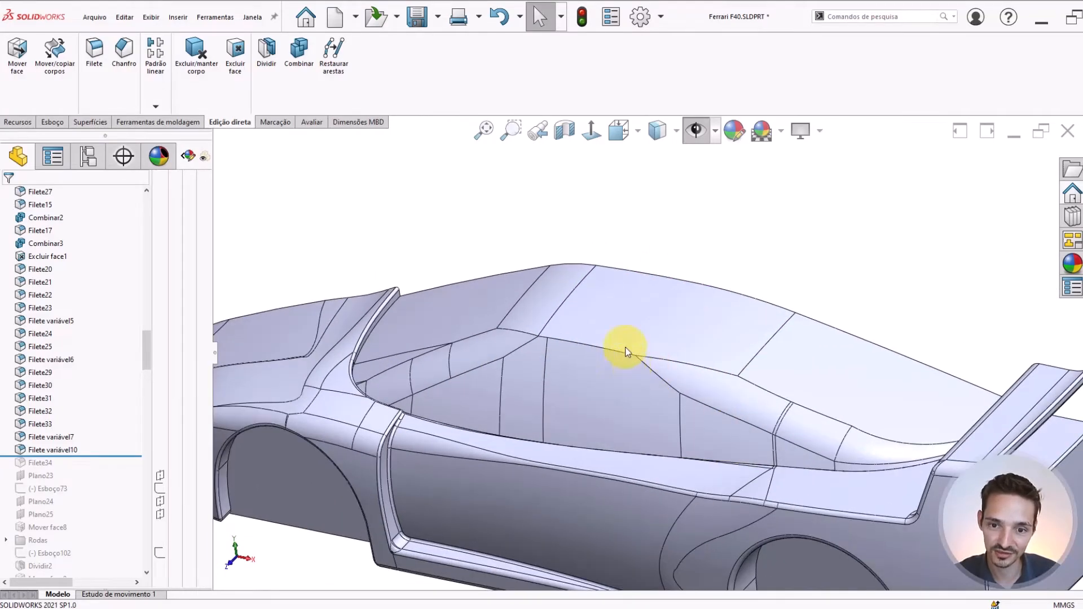
scroll(627, 351, up, 3)
scroll(619, 350, down, 4)
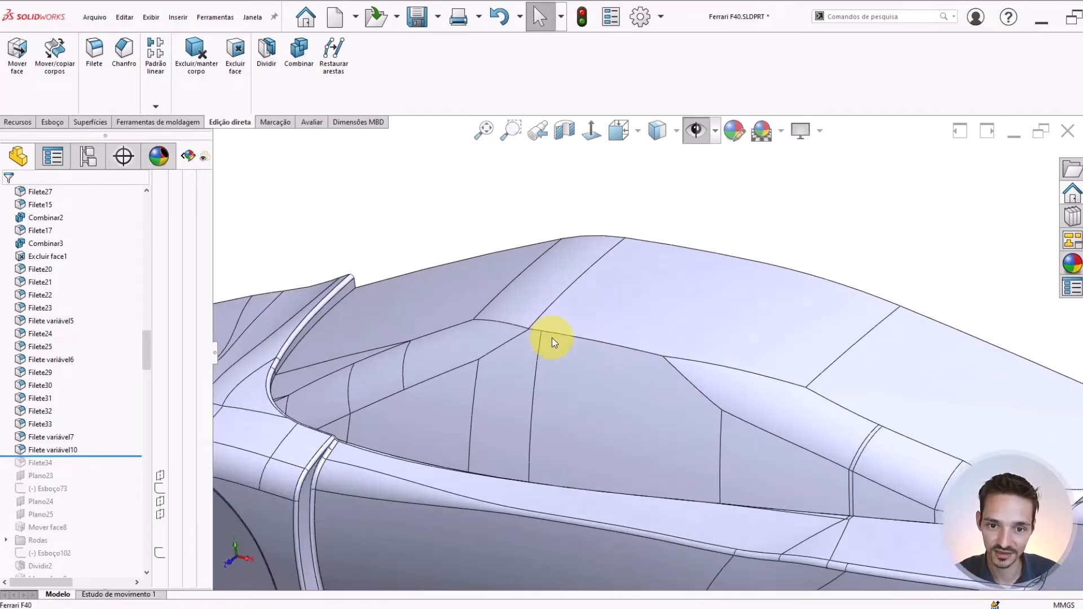
scroll(675, 379, up, 3)
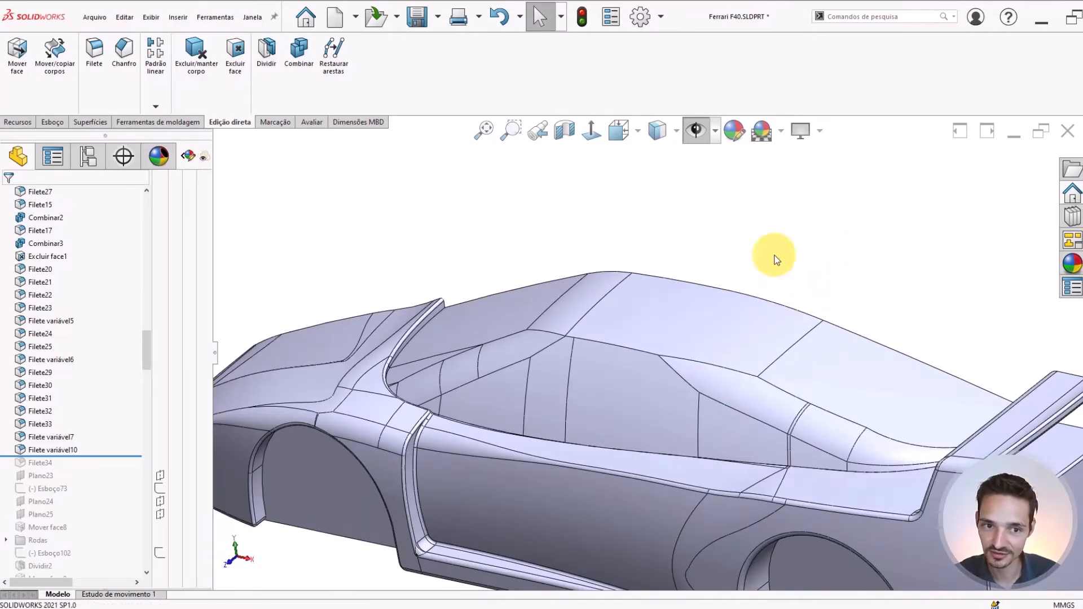
Apply a constant 10 mm symmetric fillet with tangent propagation to the remaining roof edge above the side window
click(94, 52)
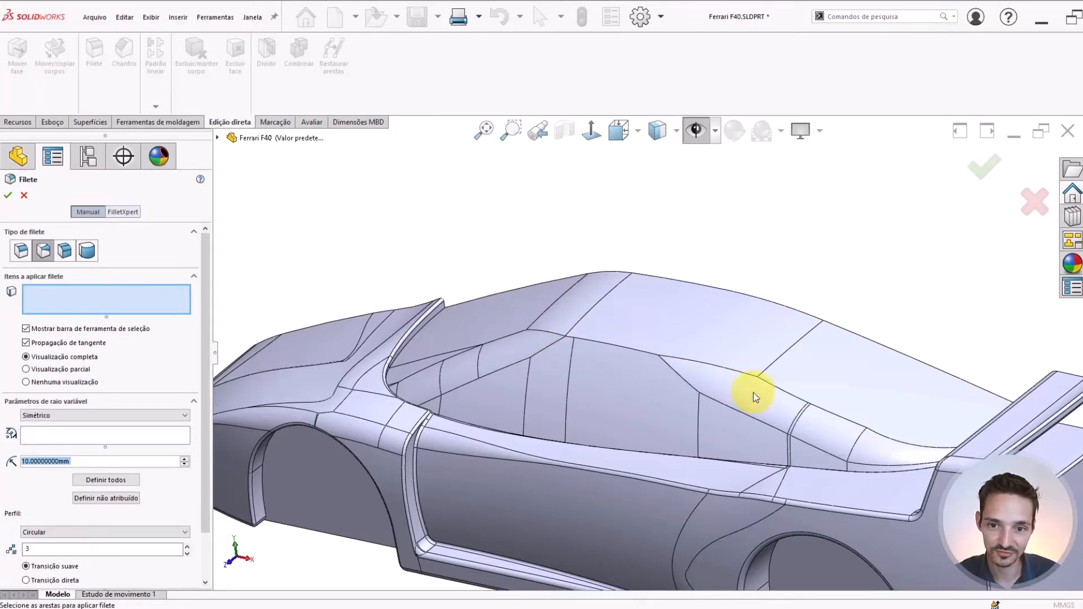
click(21, 250)
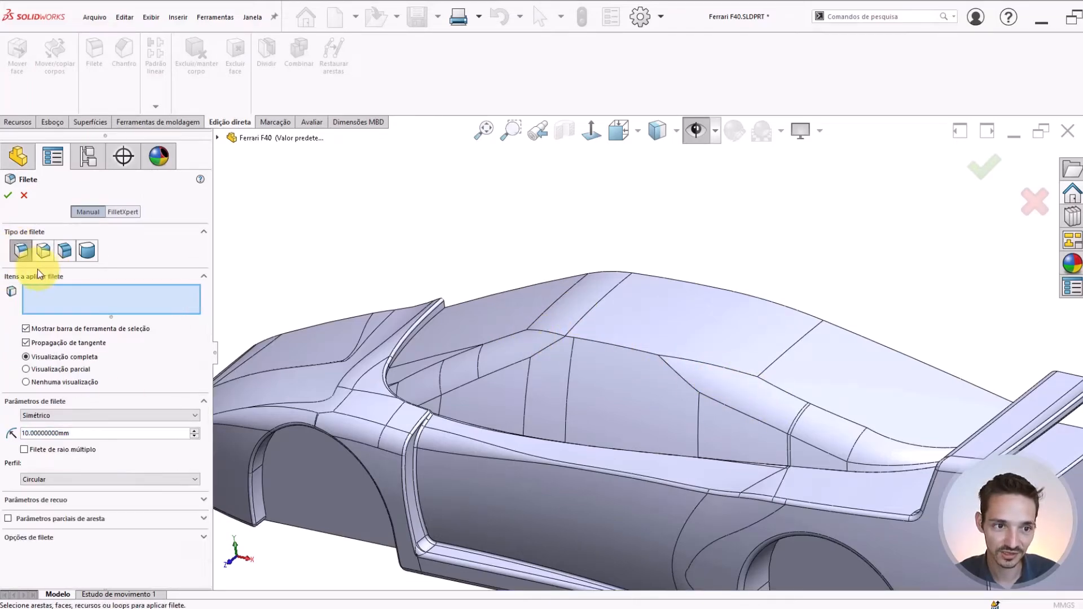
click(614, 350)
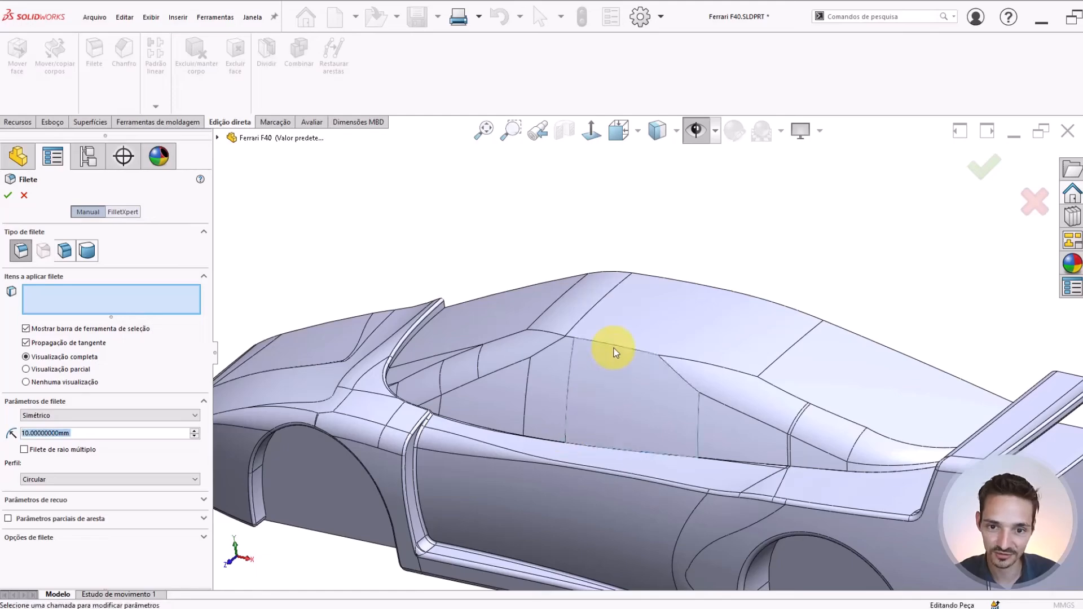
click(617, 371)
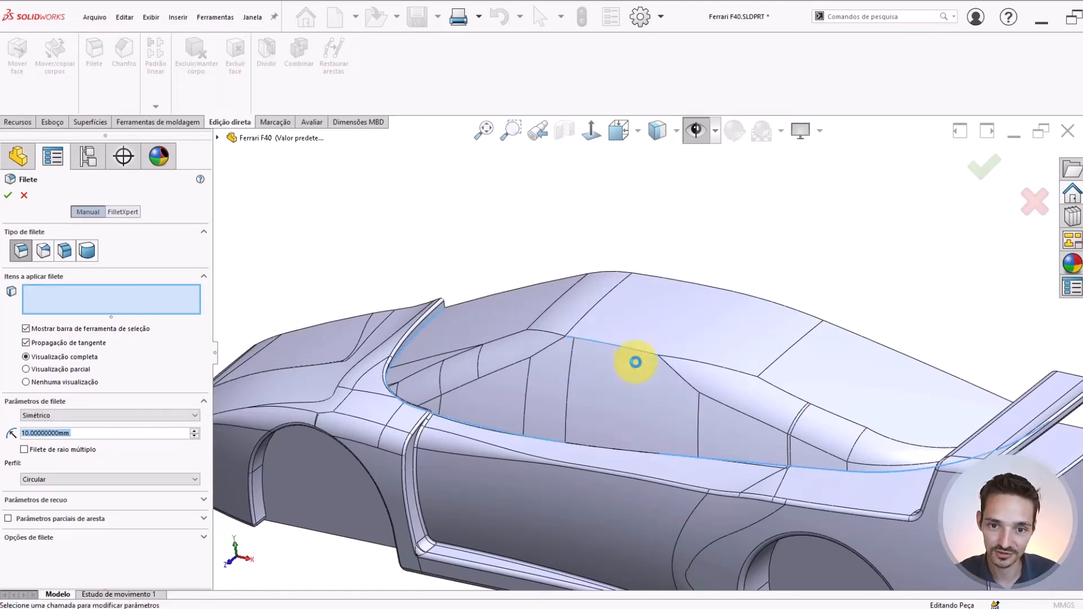
click(635, 353)
scroll(612, 387, down, 3)
scroll(464, 368, down, 2)
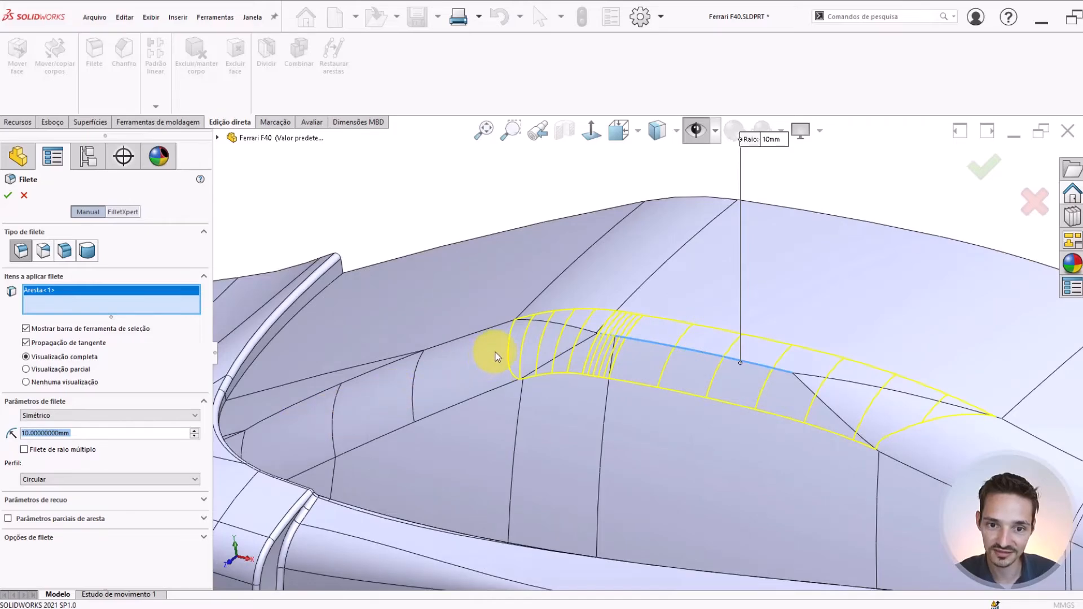
scroll(496, 358, down, 3)
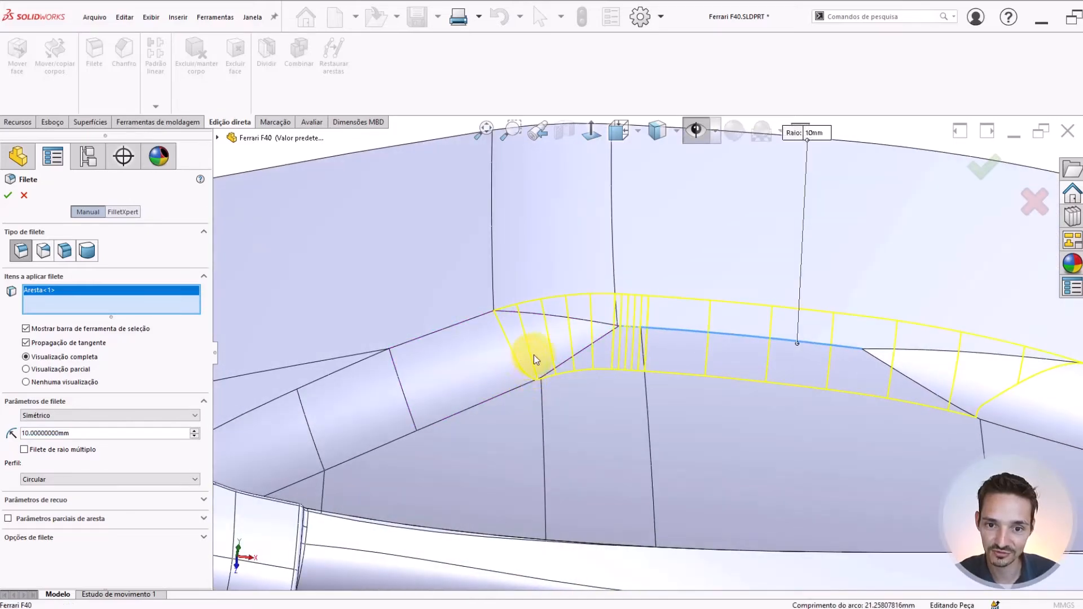
scroll(846, 367, up, 3)
scroll(852, 369, down, 3)
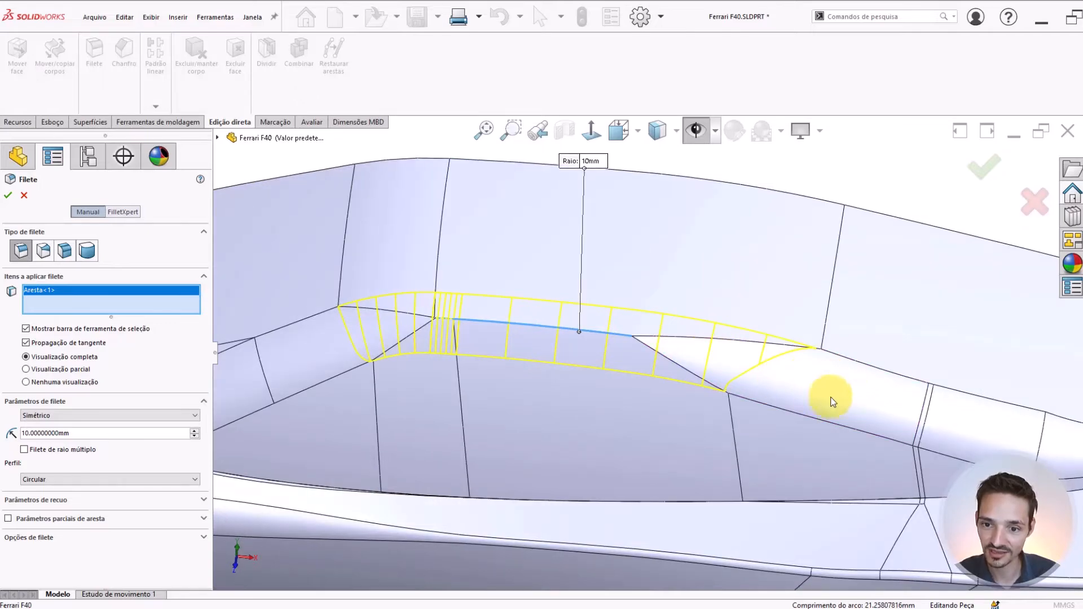
middle_drag(721, 343, 690, 334)
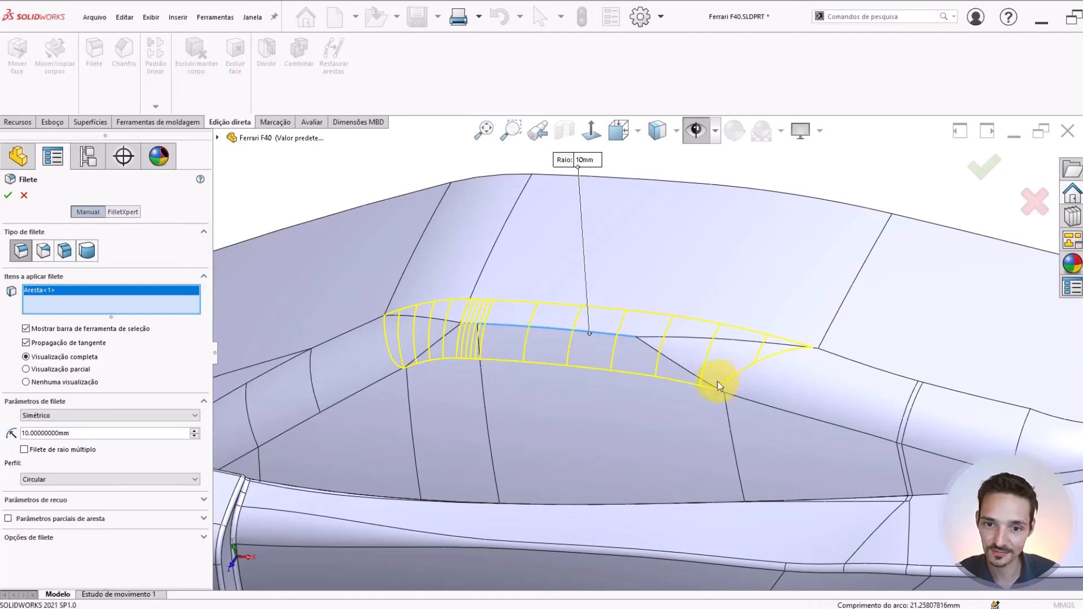
scroll(665, 375, up, 5)
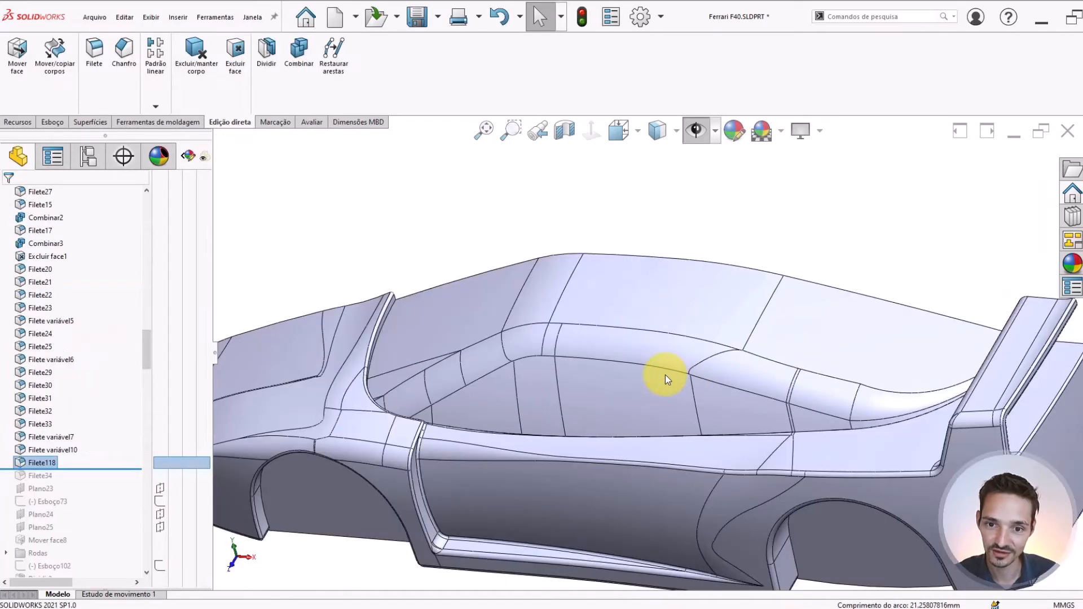
Inspect the finished roof side fillets from the side and at the rear ends near the spoiler
mouse_move(665, 375)
middle_down()
mouse_move(682, 350)
mouse_move(685, 376)
middle_up()
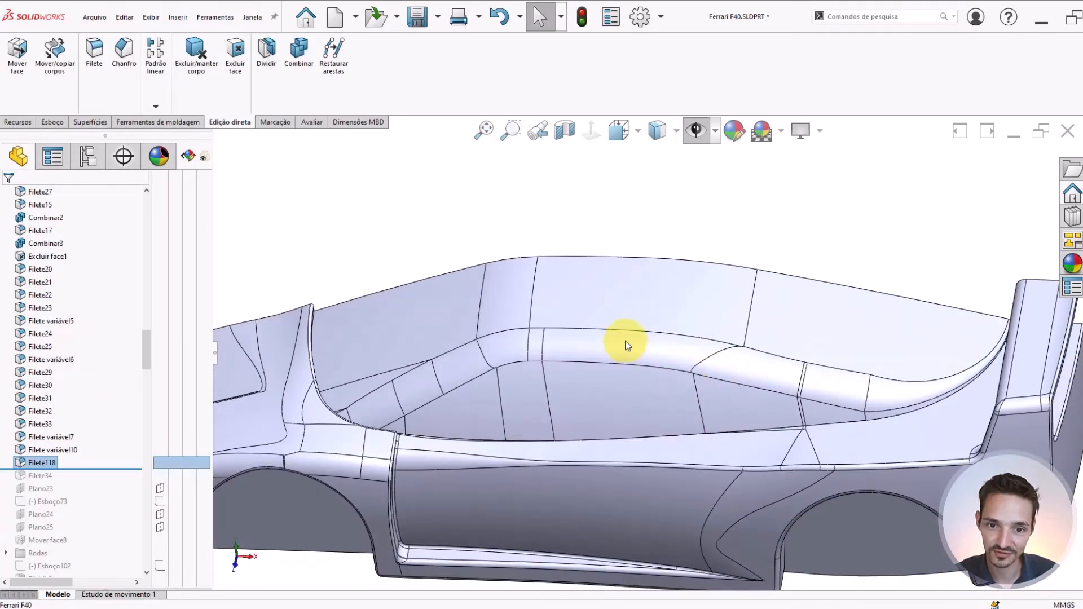
middle_drag(866, 246, 894, 347)
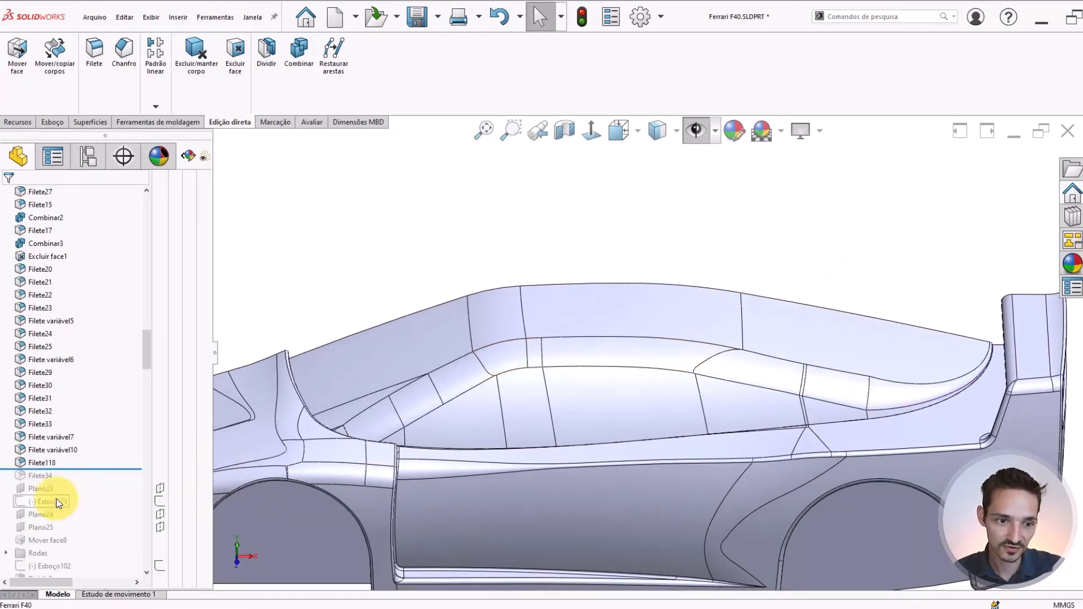
middle_drag(559, 377, 515, 358)
scroll(915, 392, down, 10)
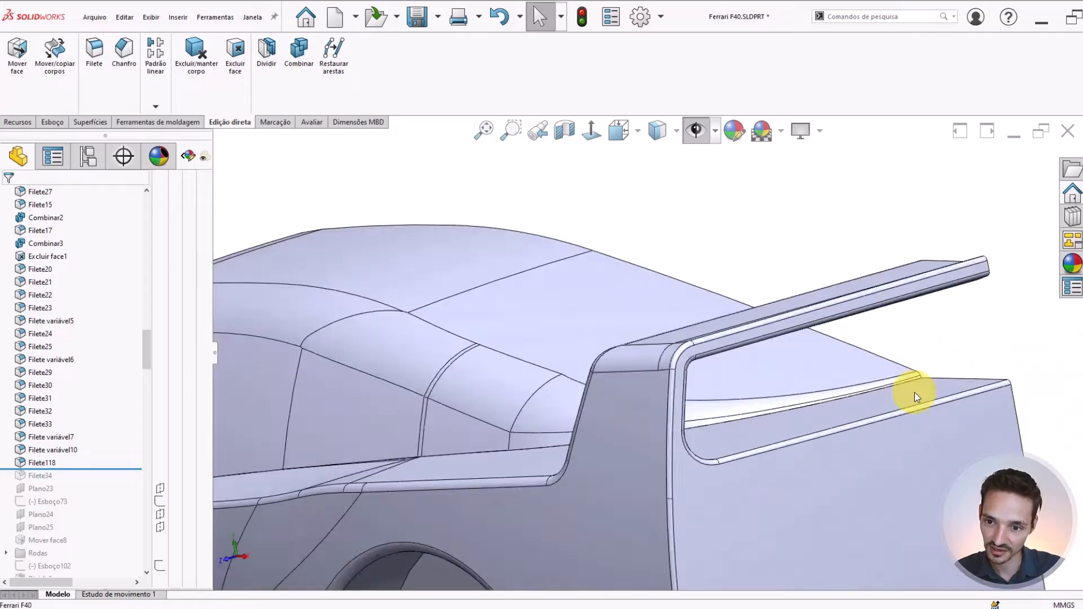
scroll(785, 377, up, 5)
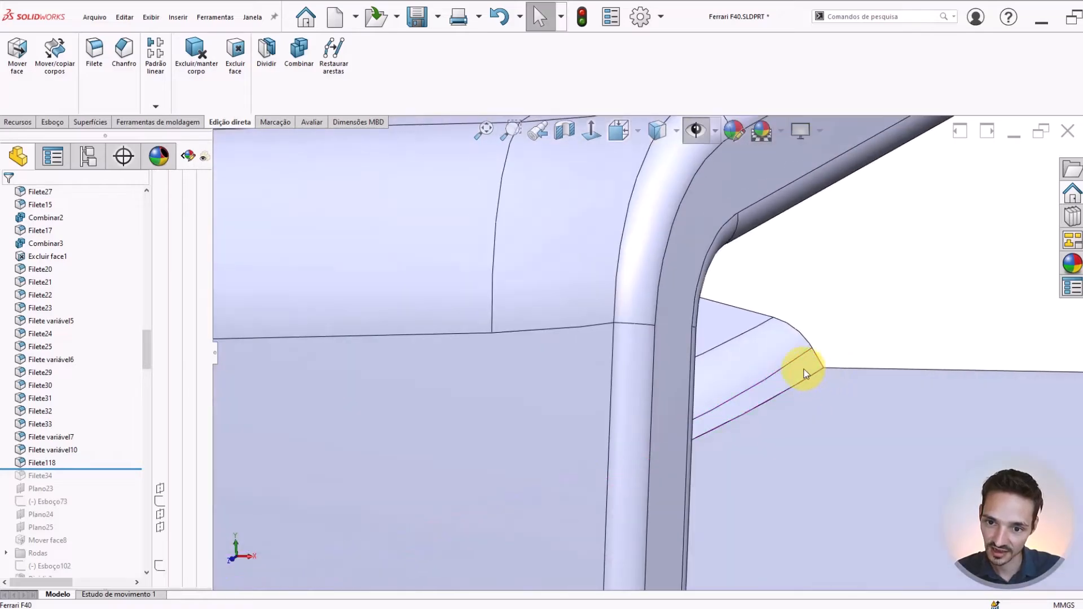
scroll(792, 346, up, 10)
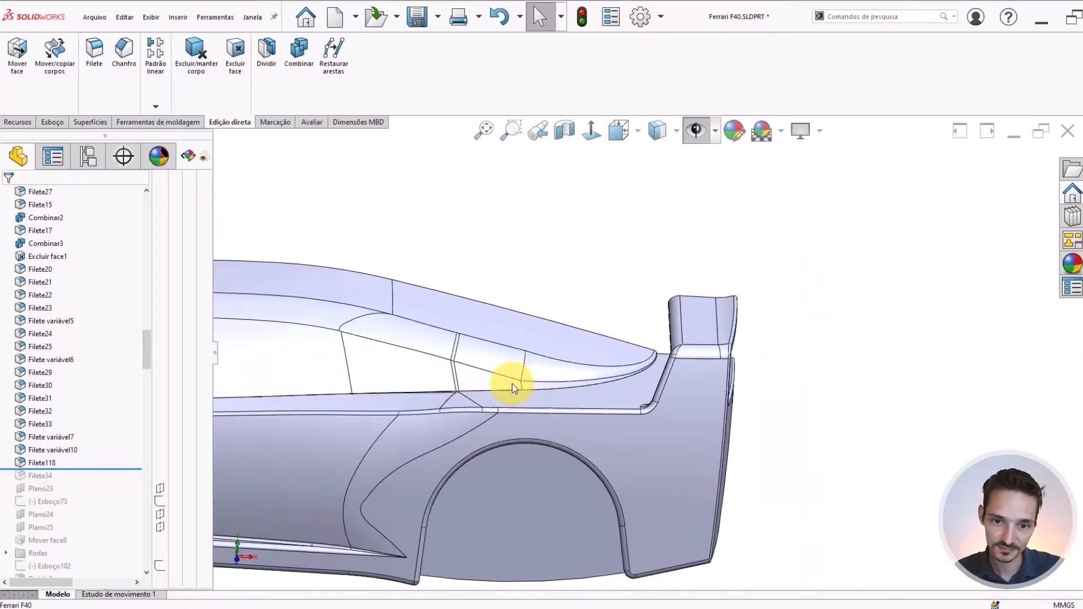
scroll(467, 357, up, 5)
middle_drag(426, 346, 389, 434)
scroll(20, 471, down, 3)
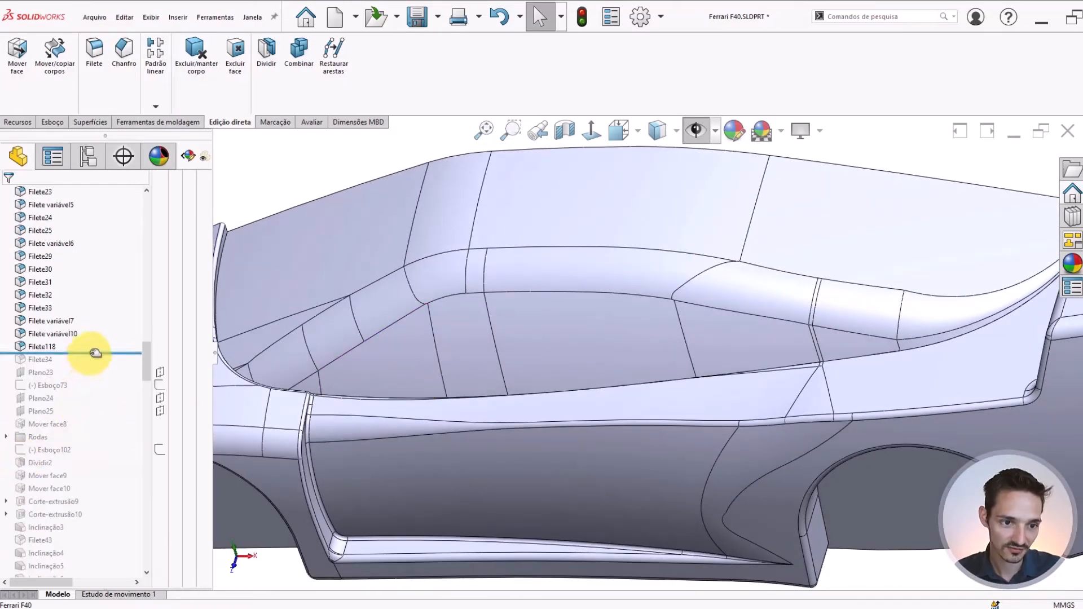
Roll the feature history forward to include Filete34 and check the cabin's side
drag(92, 351, 60, 364)
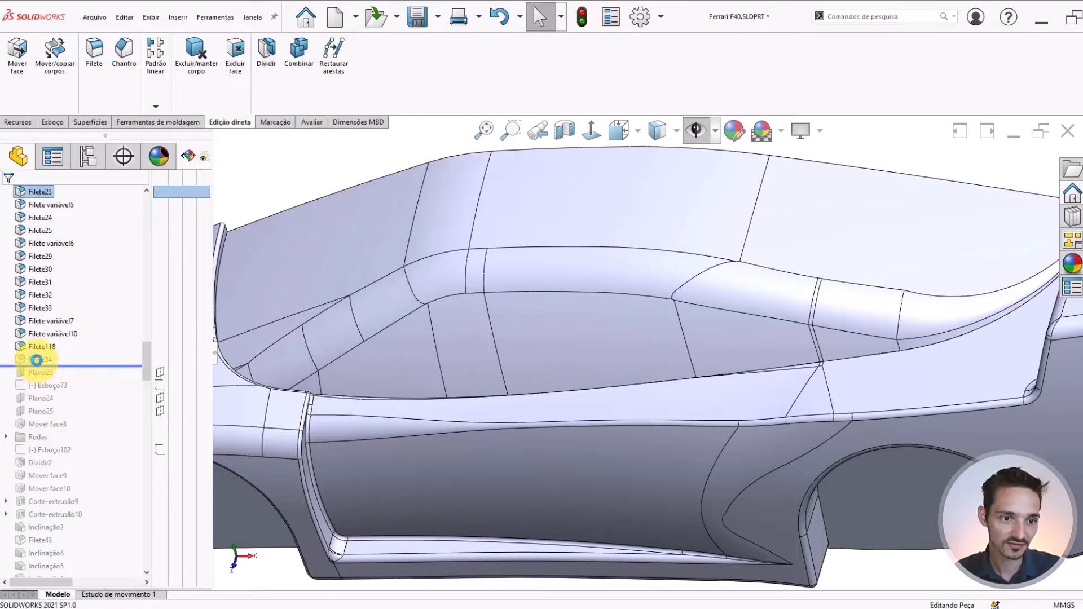
mouse_move(36, 359)
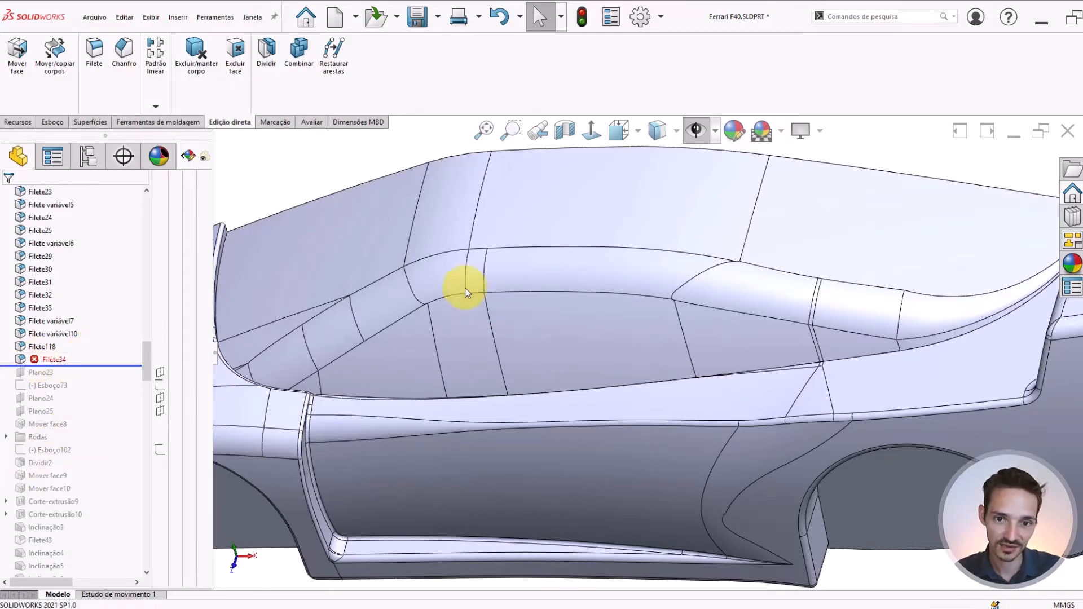
scroll(795, 317, up, 2)
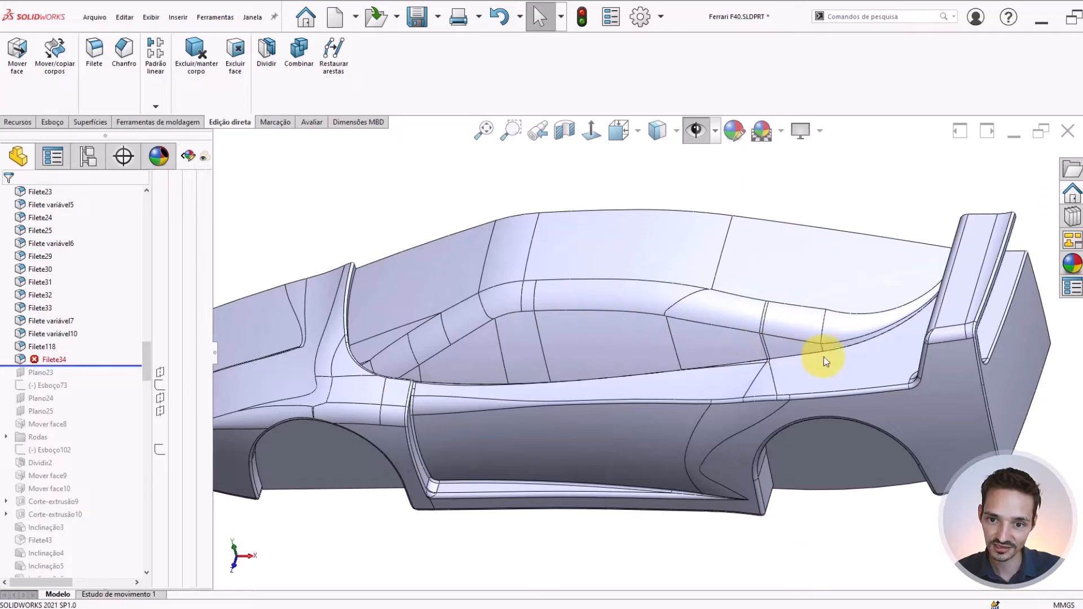
middle_drag(824, 356, 865, 234)
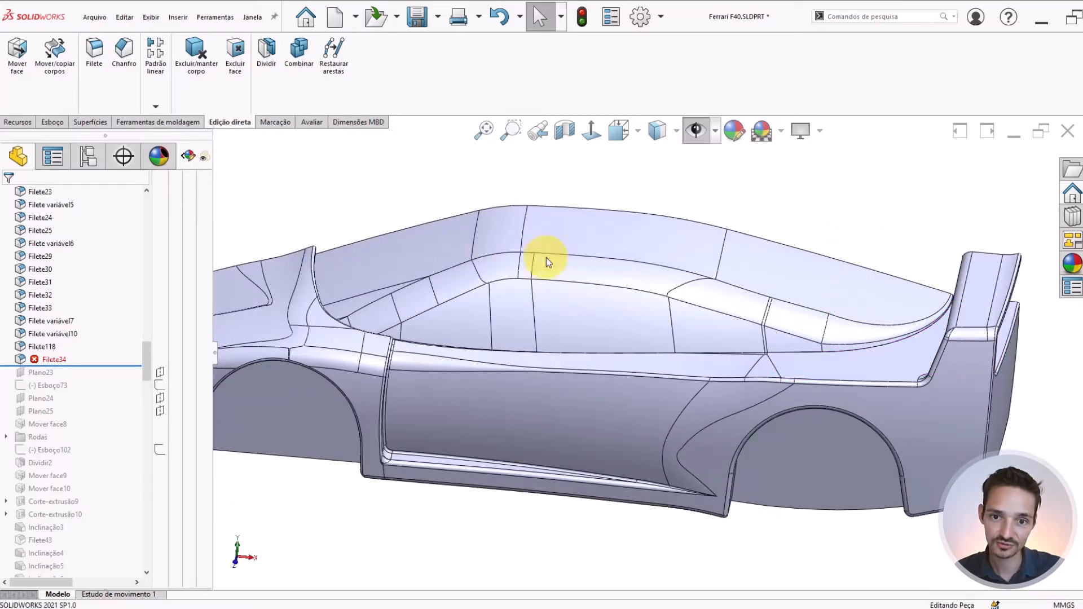
Roll the feature history forward through Dividir2 and check the rebuild status and references of Filete34
drag(77, 368, 83, 475)
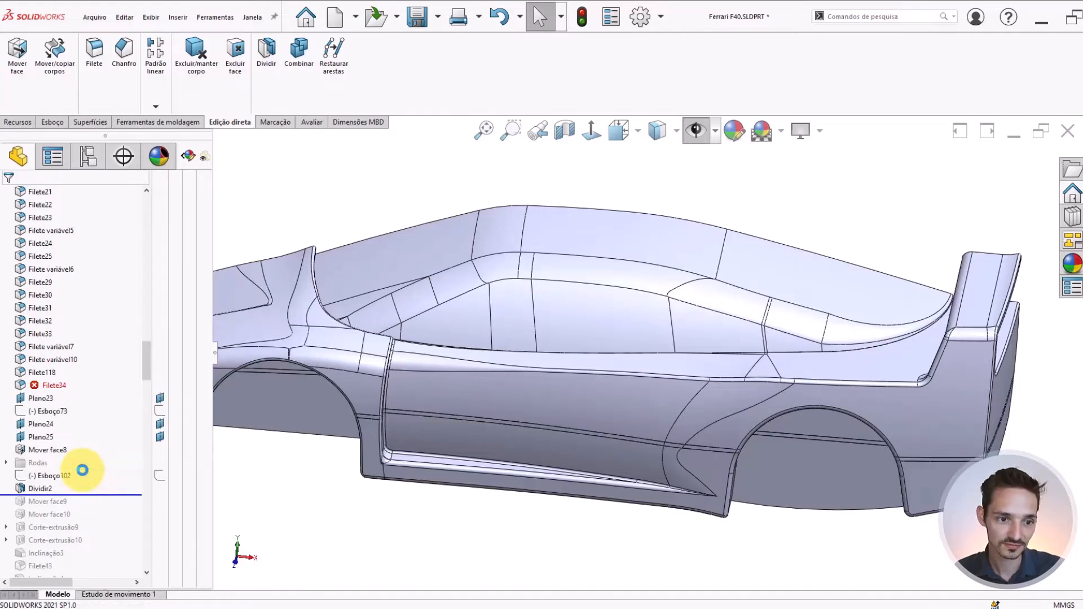
scroll(82, 470, down, 2)
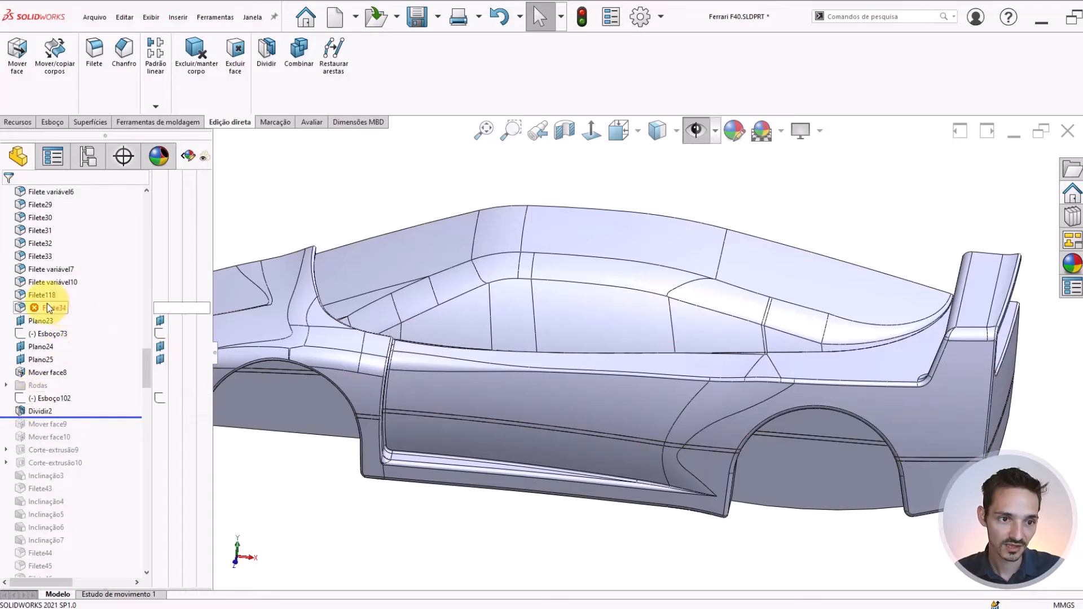
mouse_move(49, 308)
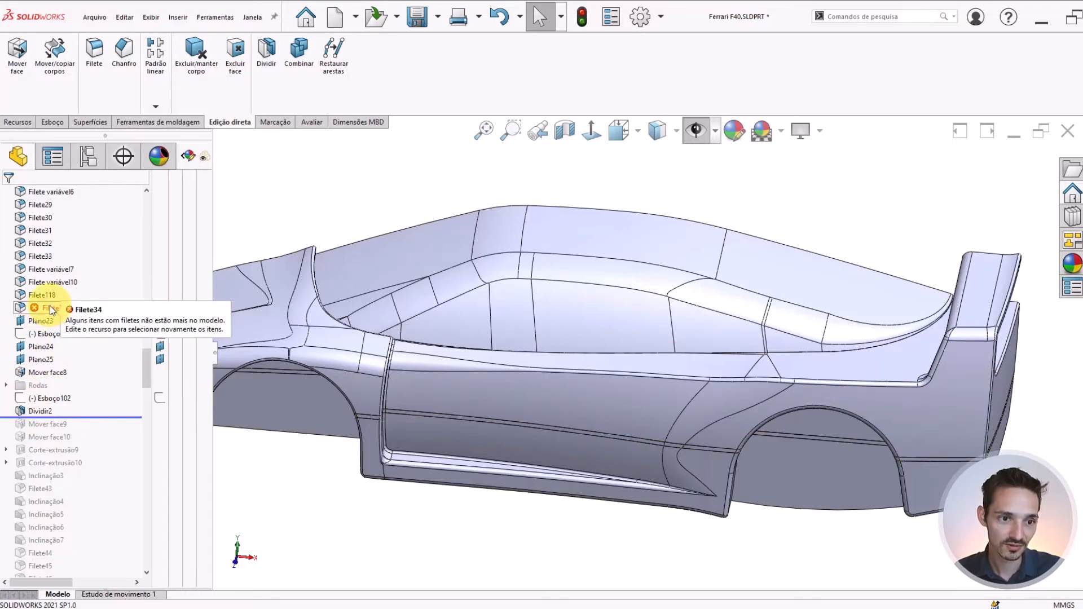
click(50, 306)
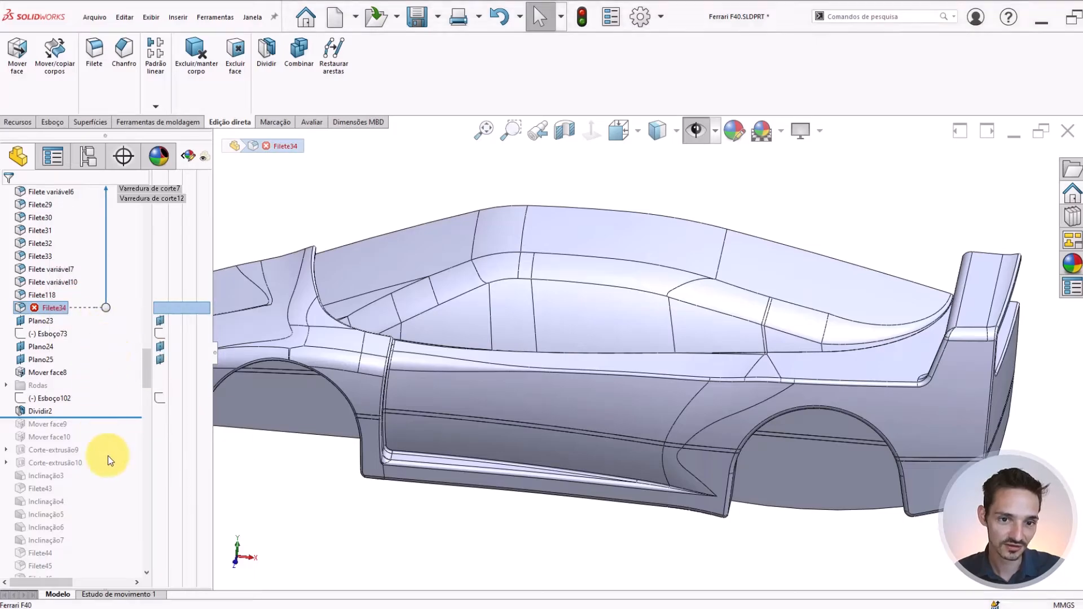
scroll(587, 298, down, 1)
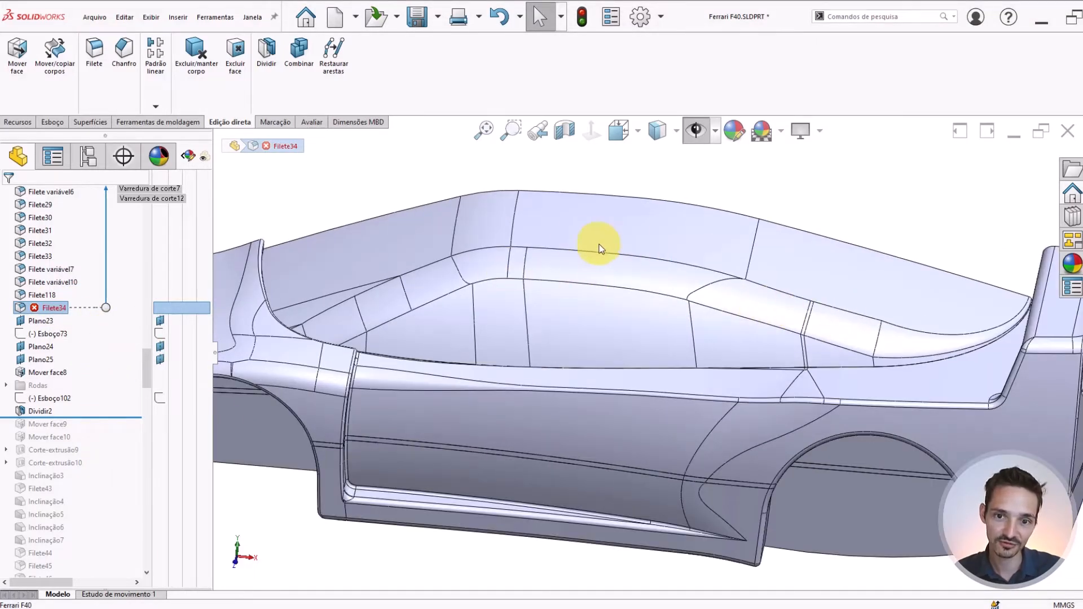
scroll(858, 350, up, 2)
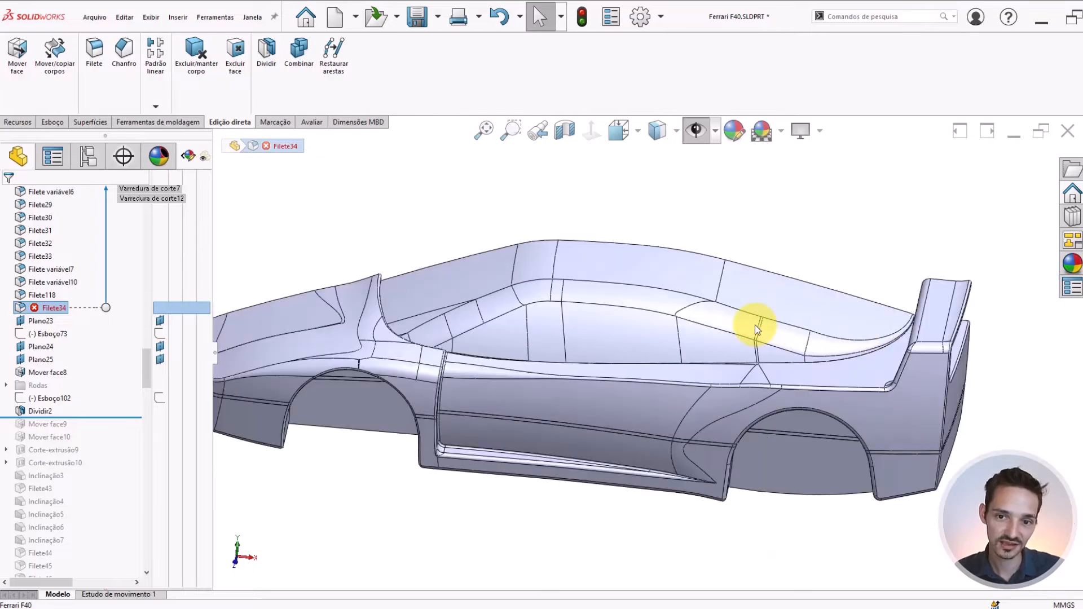
scroll(394, 258, down, 2)
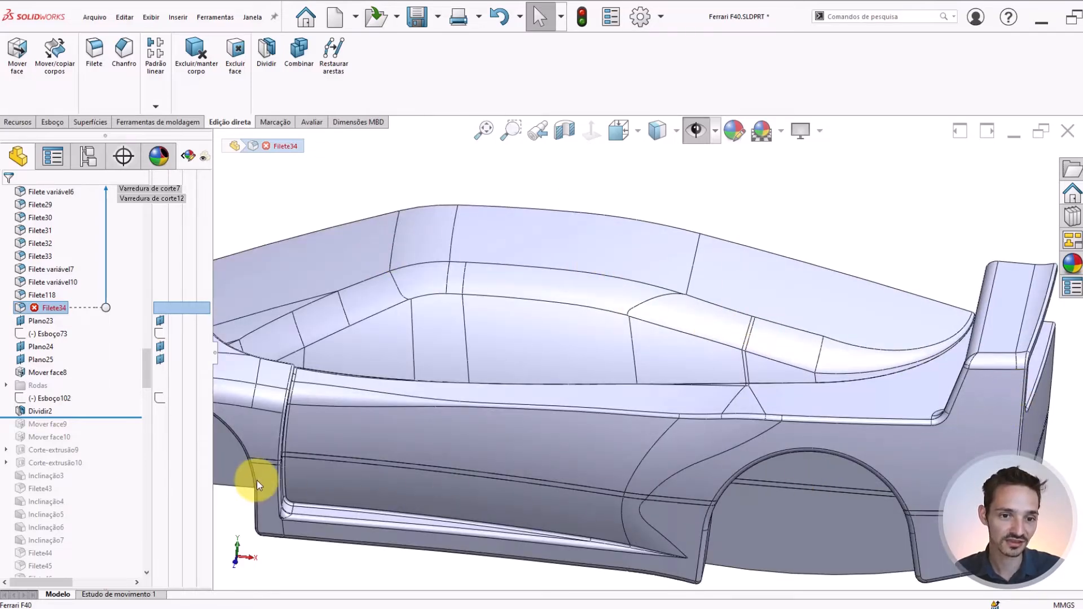
scroll(256, 479, up, 1)
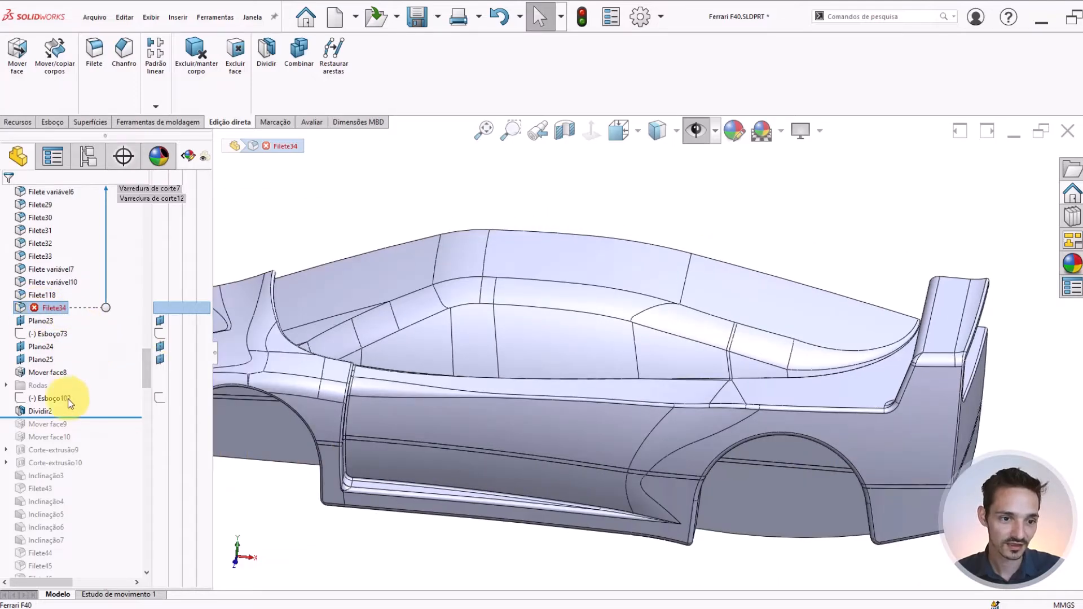
Roll the feature history forward to the end and dismiss the rebuild error report
scroll(68, 399, down, 1)
key(Escape)
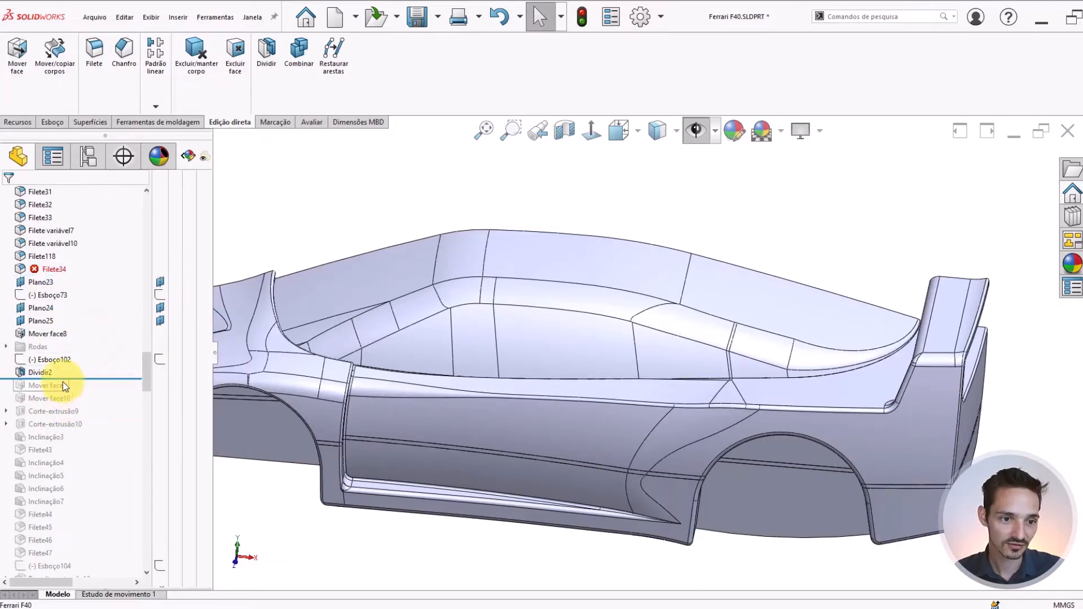
right_click(31, 372)
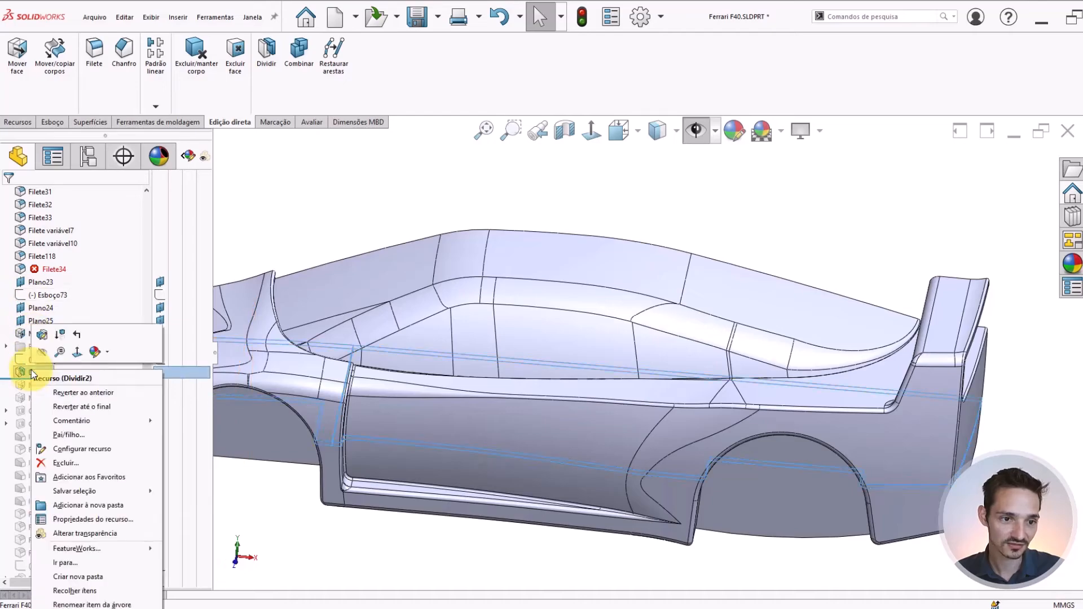
click(79, 406)
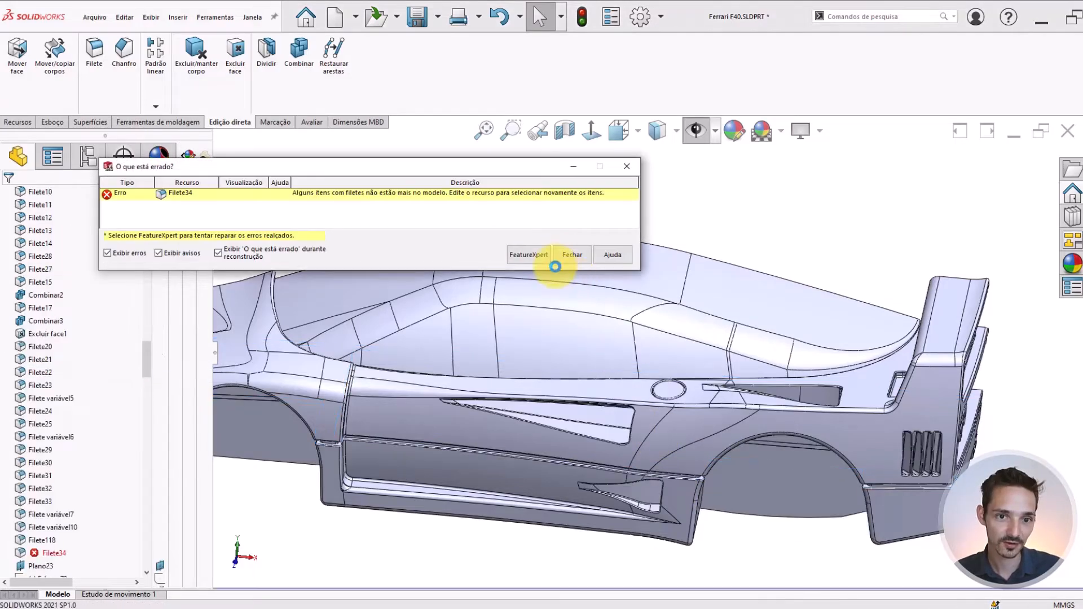
click(572, 255)
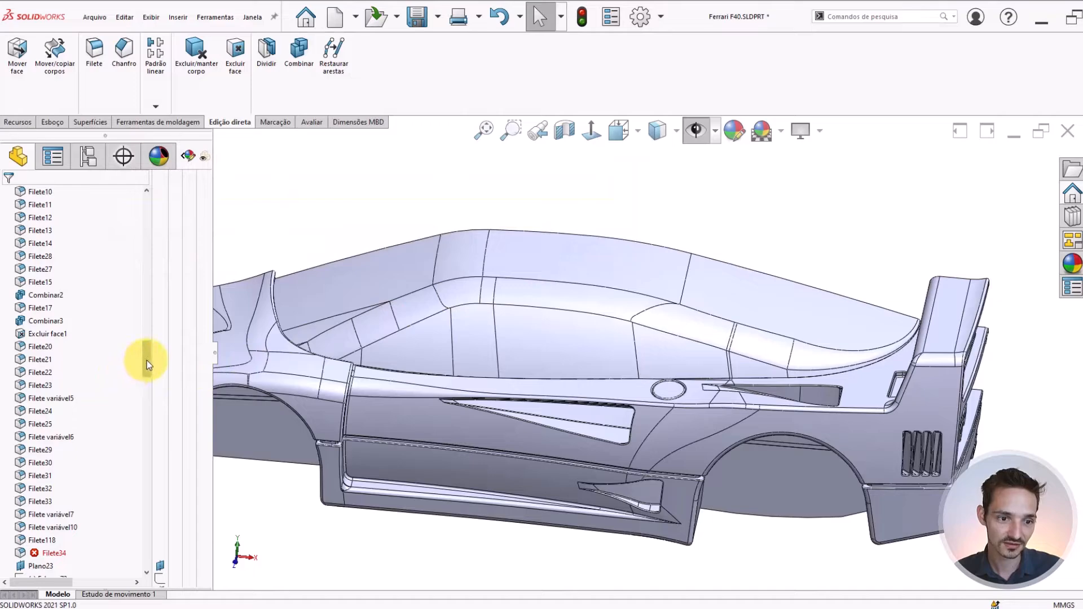
Select Filete34, force a full rebuild of the part and return to the start of the feature tree
drag(147, 360, 115, 365)
scroll(116, 364, down, 3)
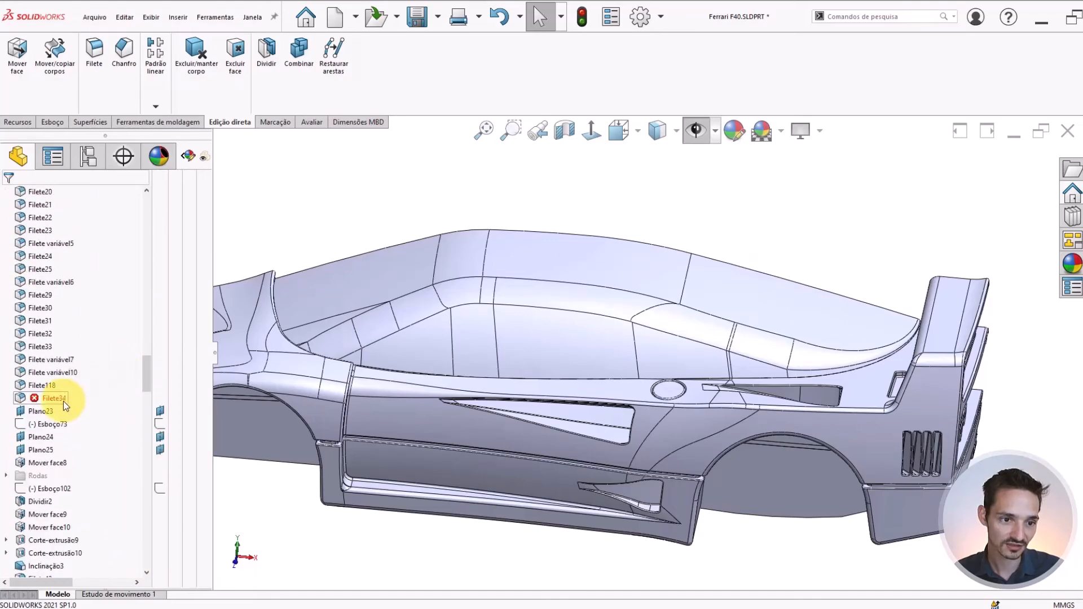
click(54, 398)
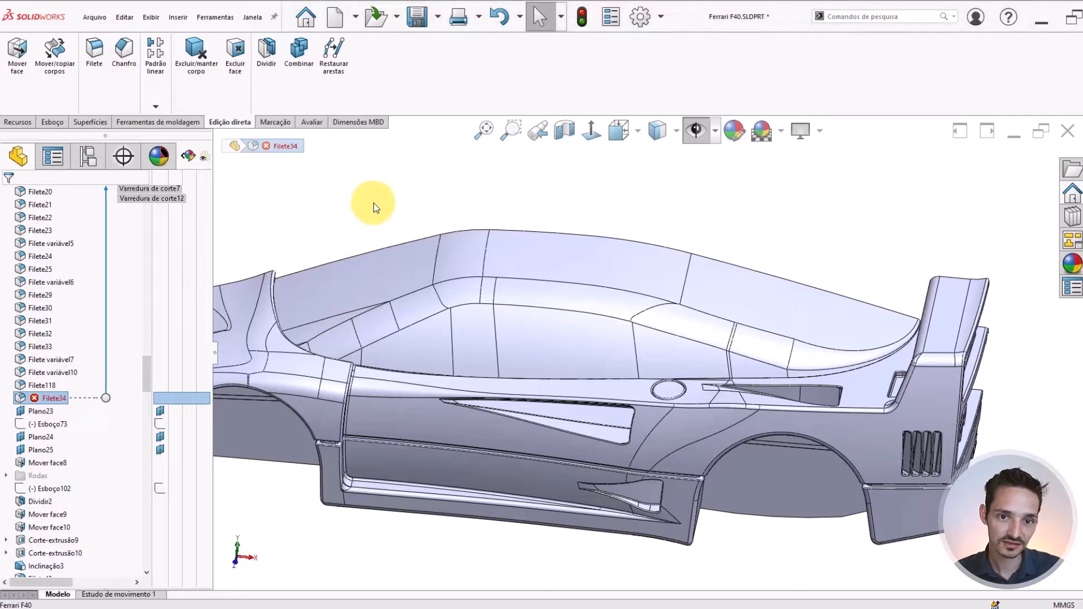
key(ctrl+q)
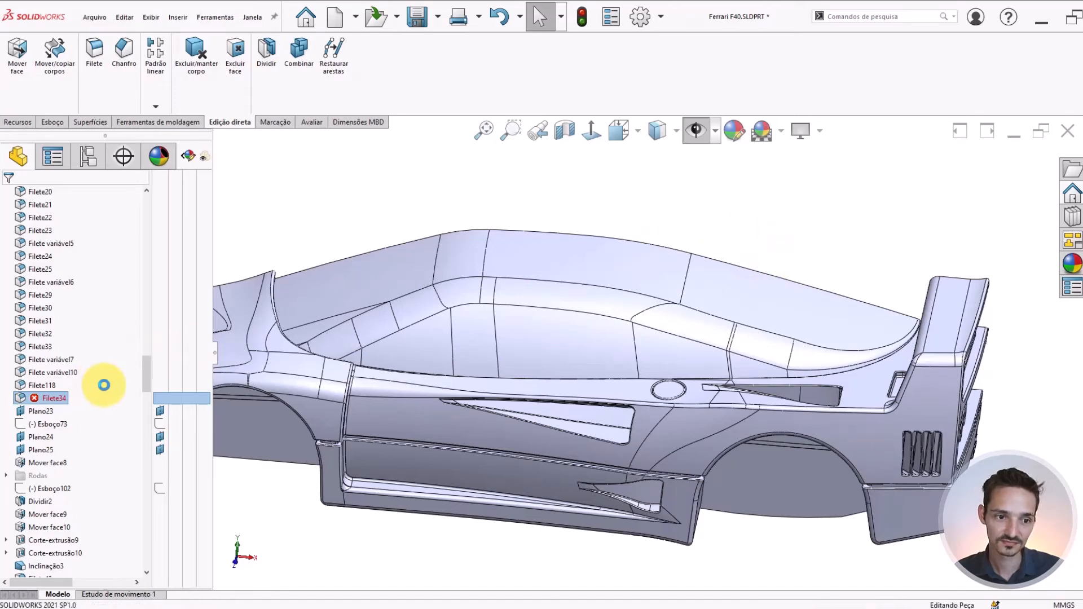
drag(143, 378, 146, 204)
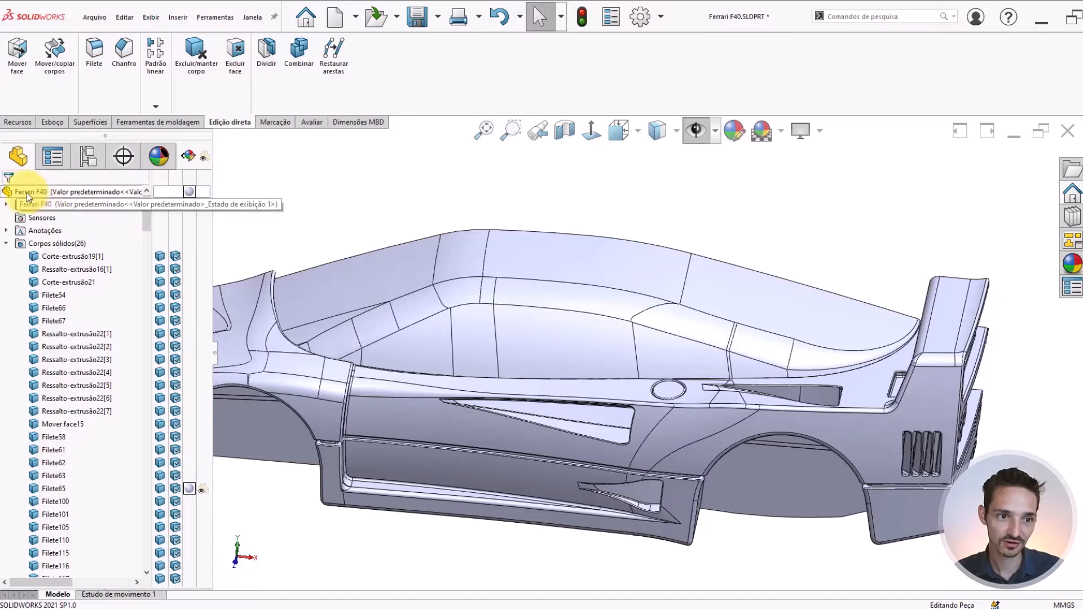
Go to the end of the feature tree, inspect the cabin's side from several angles and save the part
drag(147, 216, 141, 555)
scroll(622, 318, up, 5)
click(622, 314)
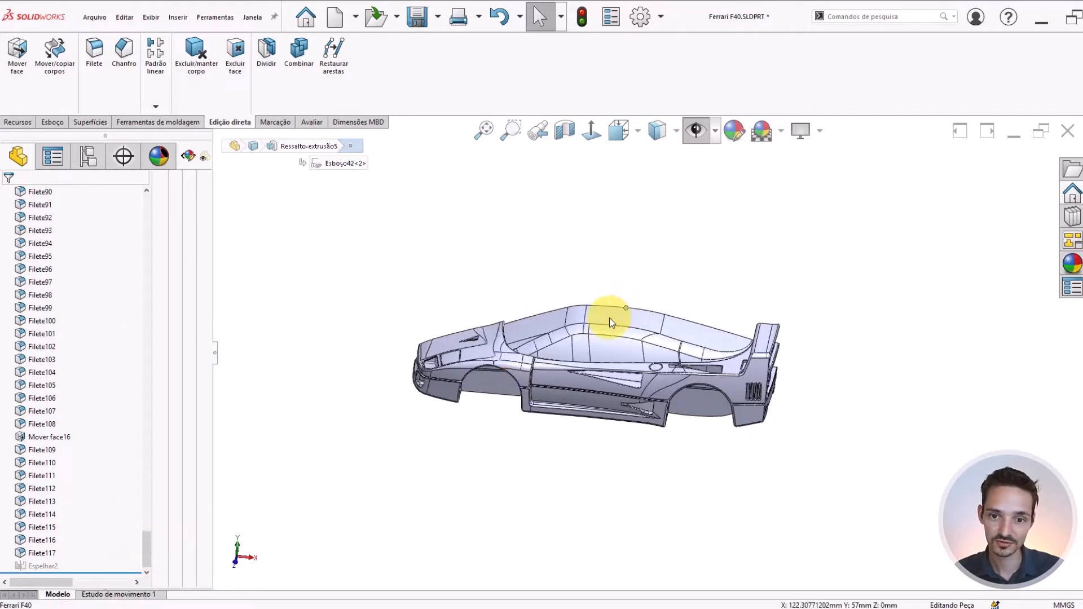
scroll(603, 309, down, 3)
click(594, 246)
middle_drag(674, 375, 703, 358)
scroll(701, 353, down, 3)
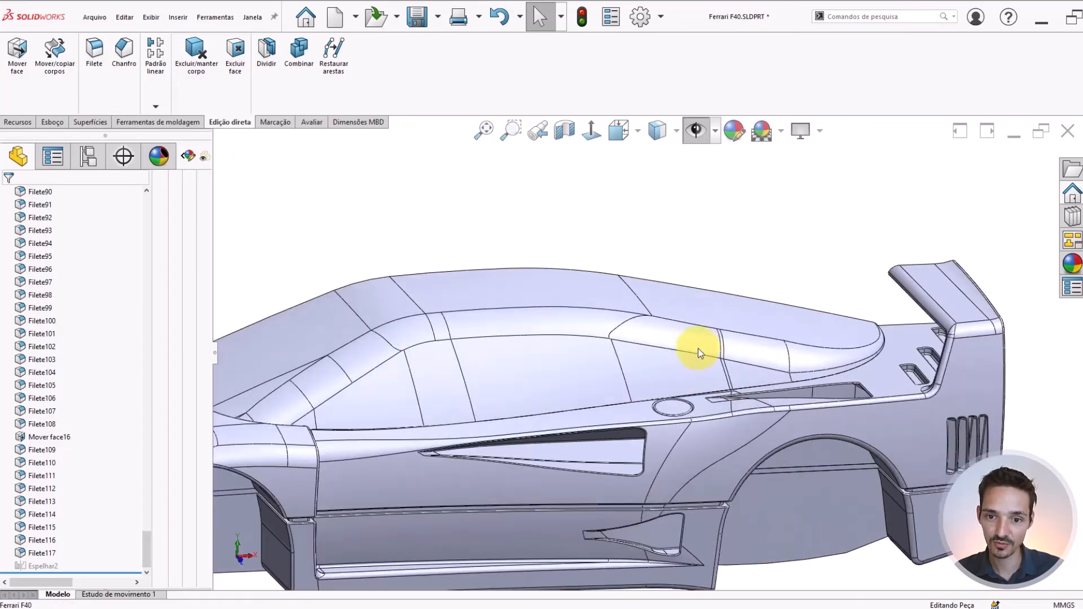
scroll(793, 344, up, 3)
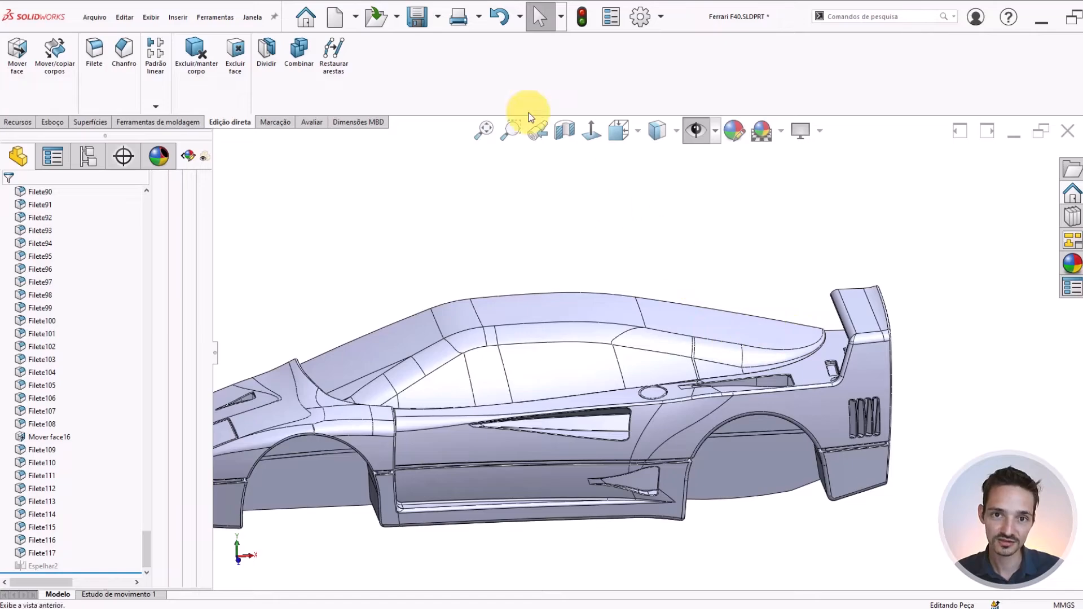
click(427, 18)
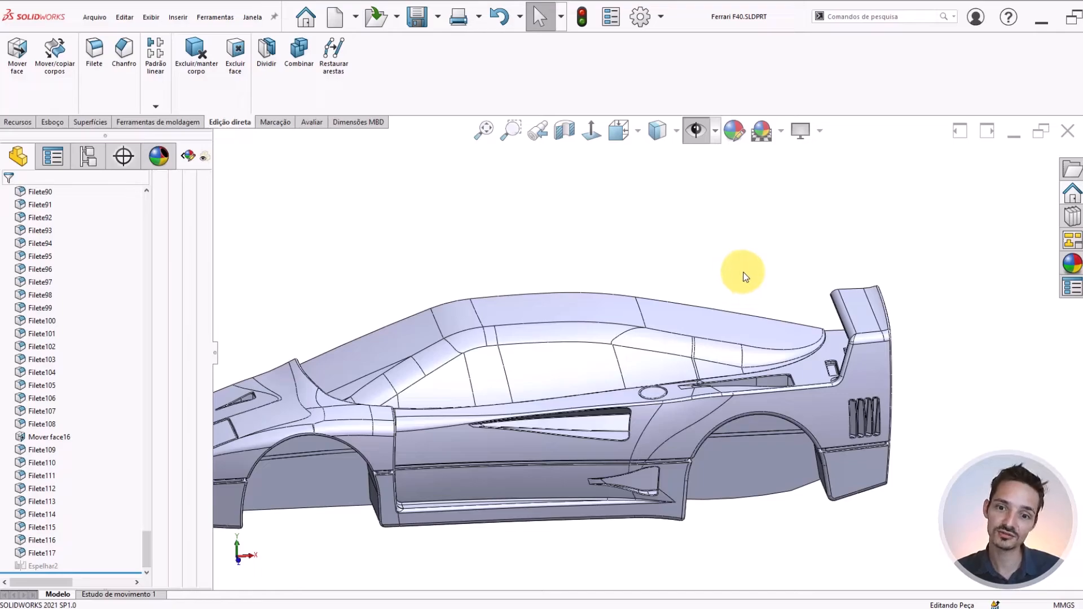
Examine the fillets between the cabin's roof and side windows along their full length
scroll(757, 377, down, 5)
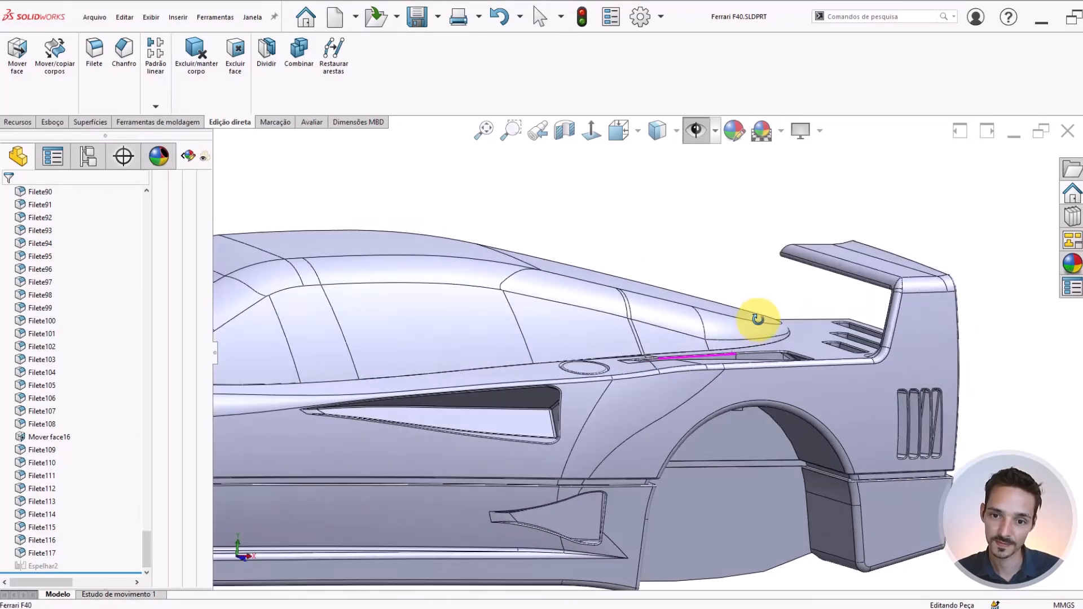
middle_drag(758, 319, 720, 361)
scroll(721, 362, up, 5)
scroll(487, 335, down, 5)
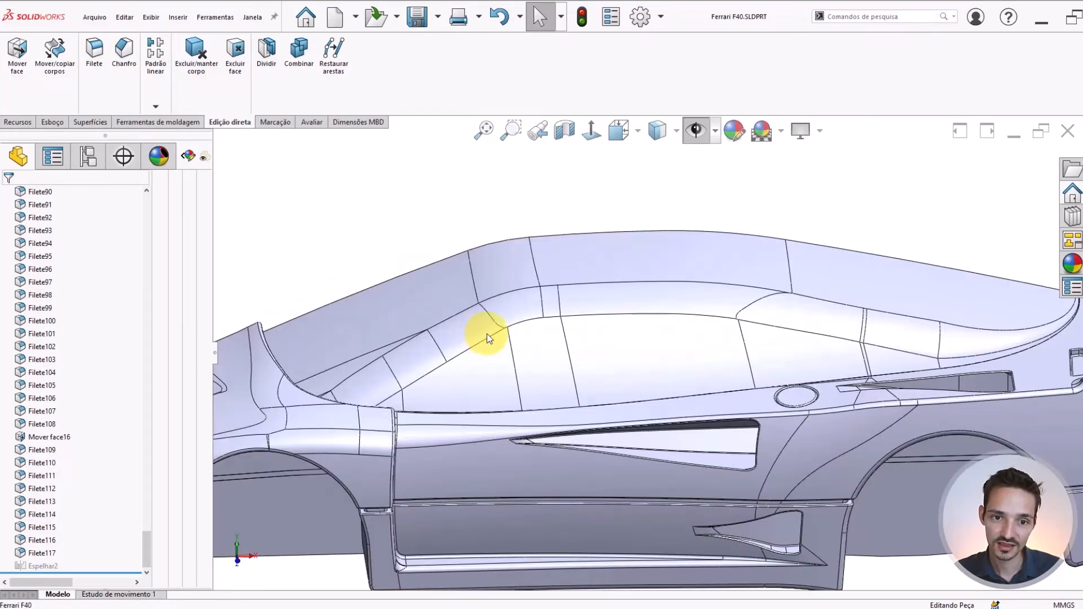
scroll(604, 341, up, 5)
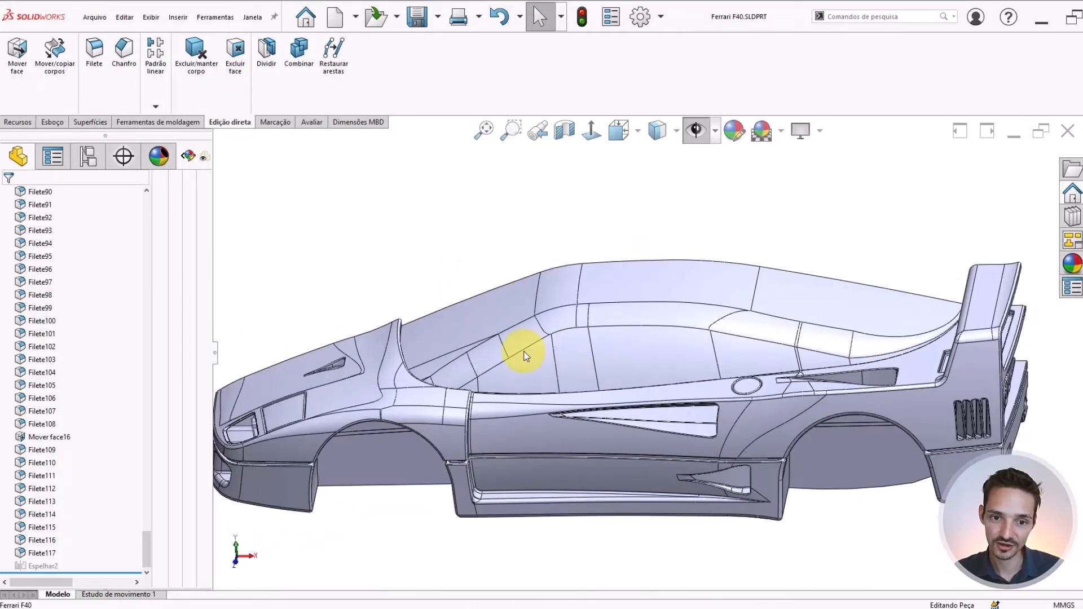
scroll(519, 351, down, 4)
scroll(782, 398, up, 3)
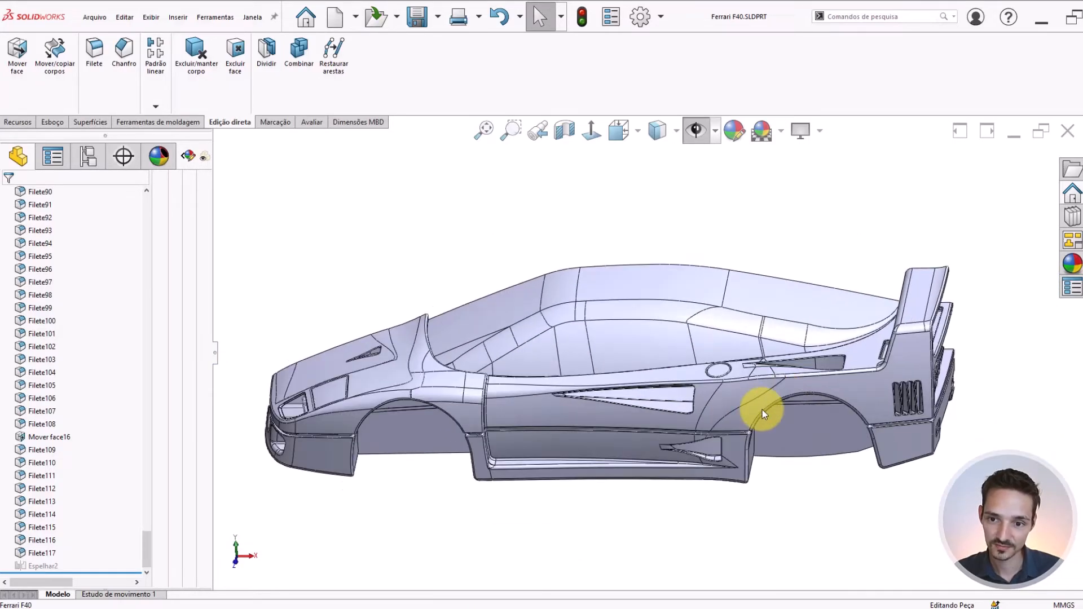
Hide the fender, lower front, side and rear bodies surrounding the cabin
click(881, 399)
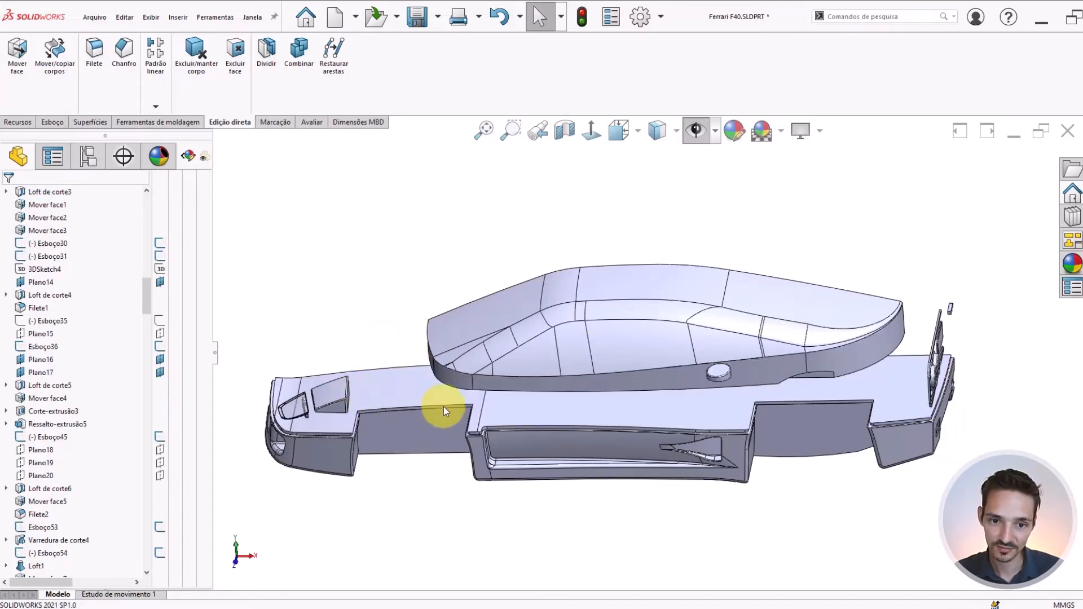
key(ctrl+1)
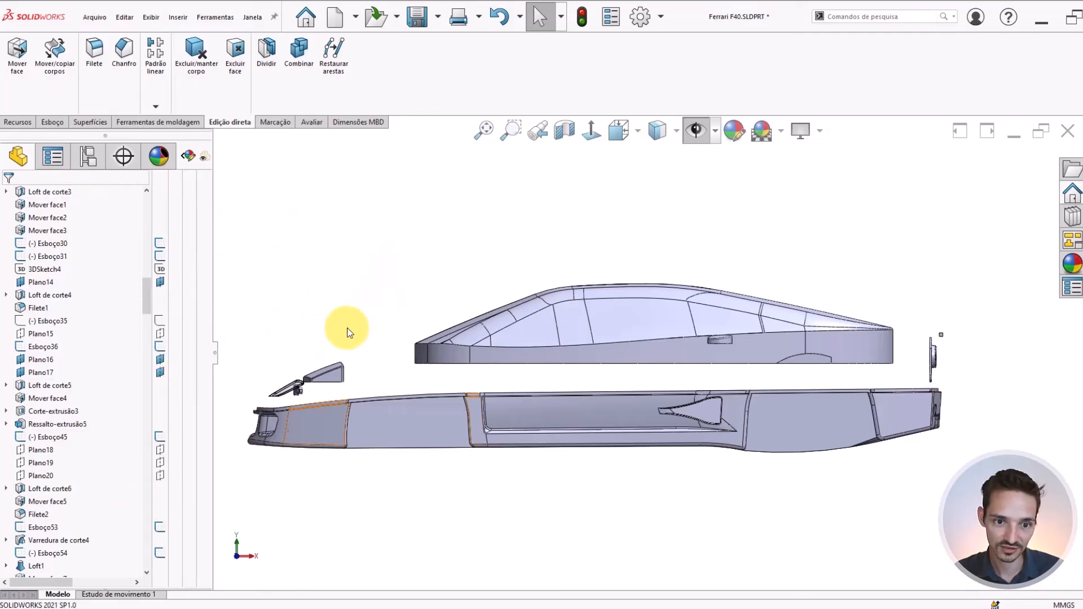
drag(346, 328, 226, 488)
right_click(315, 249)
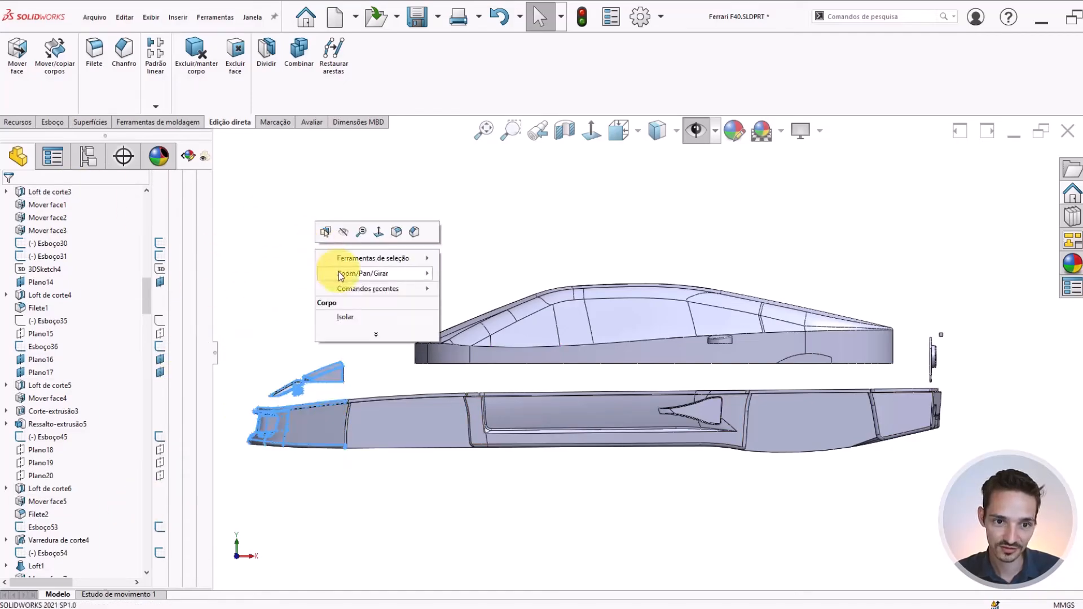
click(344, 235)
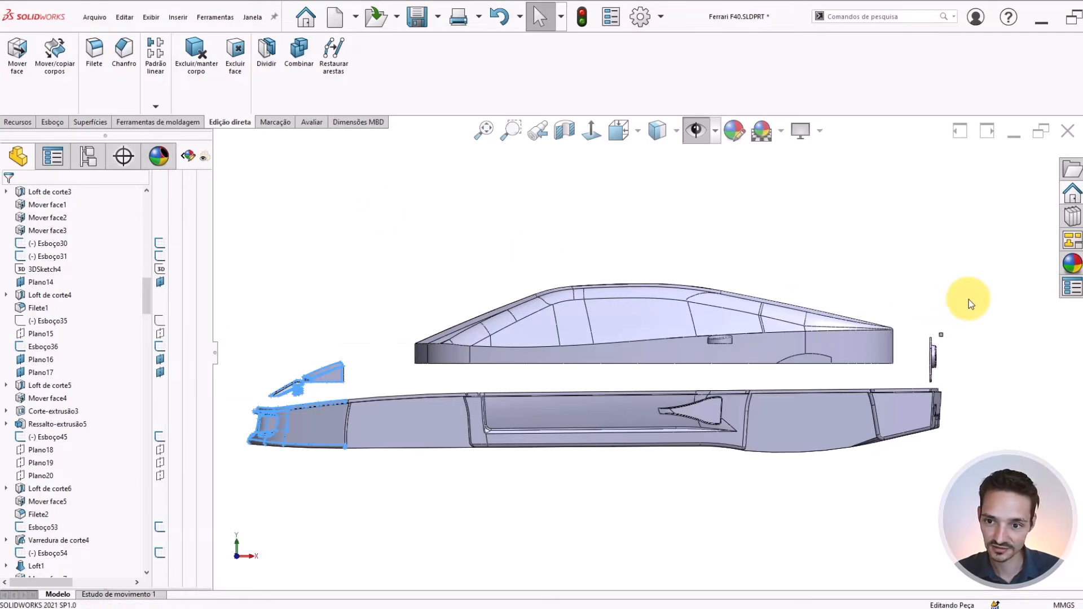
drag(978, 292, 914, 473)
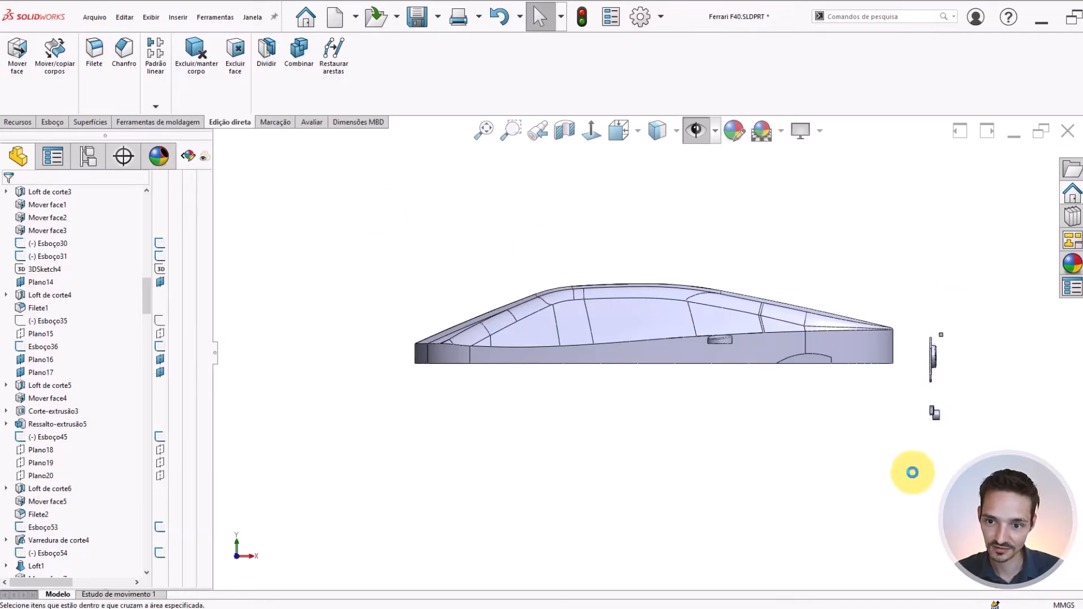
right_click(705, 438)
click(726, 420)
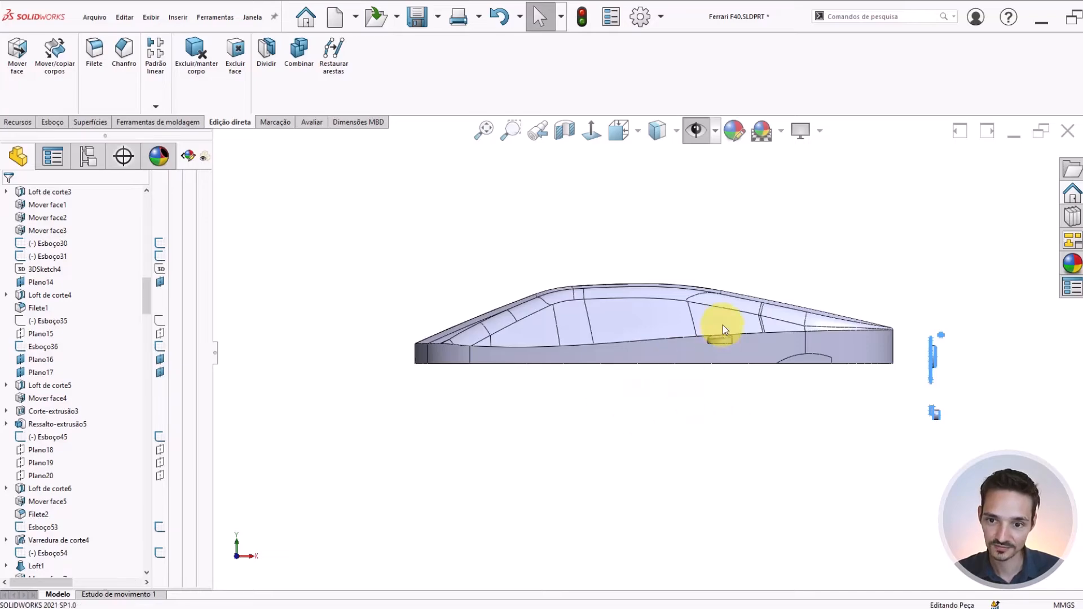
Hide the small round body beside the cabin so the cabin stands alone, and save the part
scroll(723, 325, down, 1)
scroll(723, 325, up, 3)
middle_drag(655, 328, 622, 467)
key(ctrl+5)
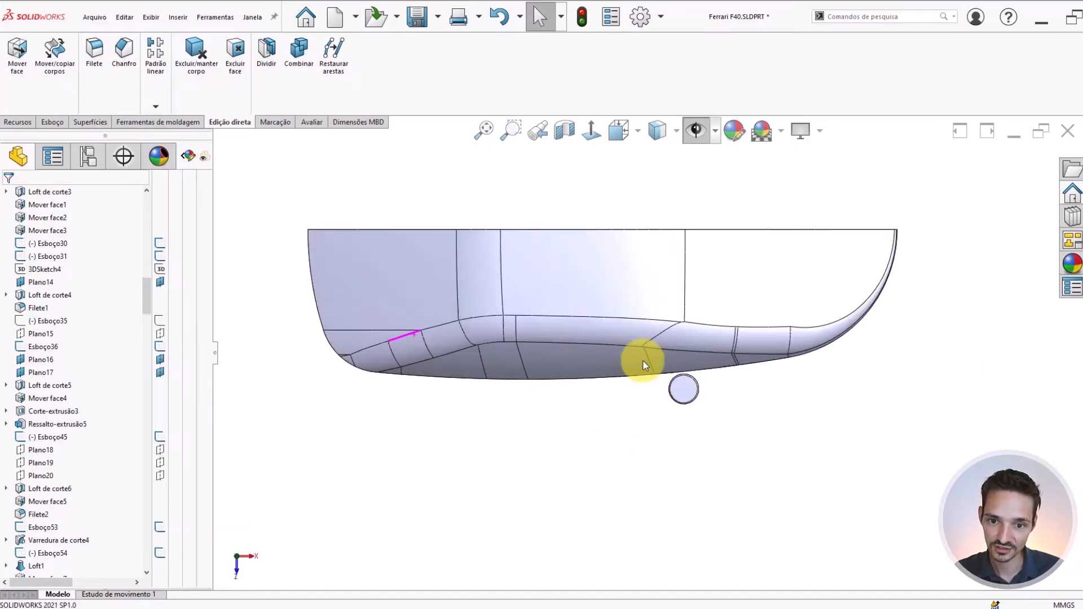
scroll(644, 362, down, 2)
right_click(699, 395)
click(728, 341)
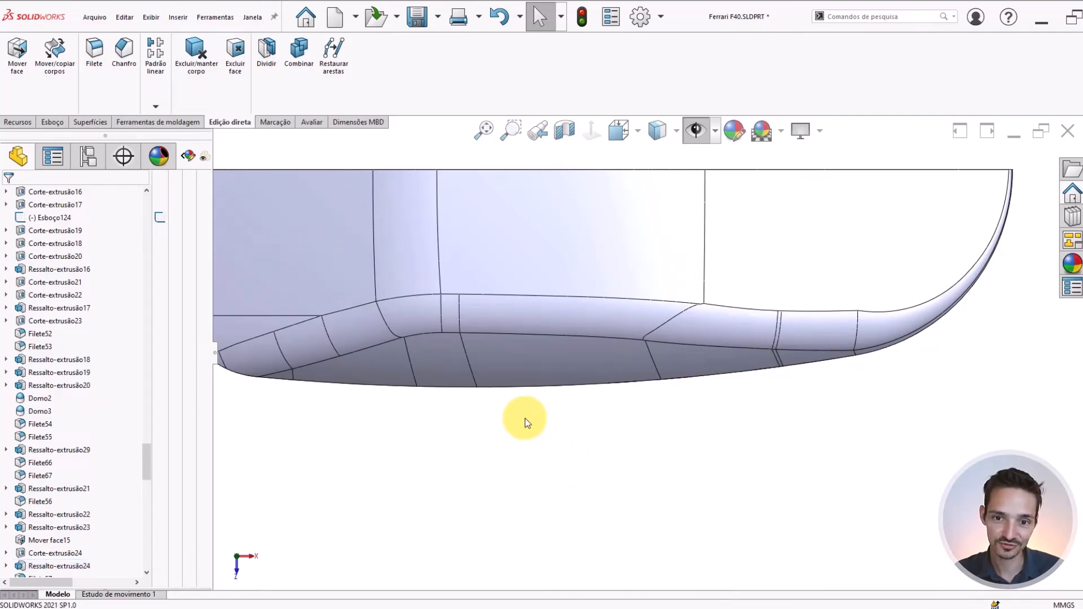
scroll(525, 422, up, 3)
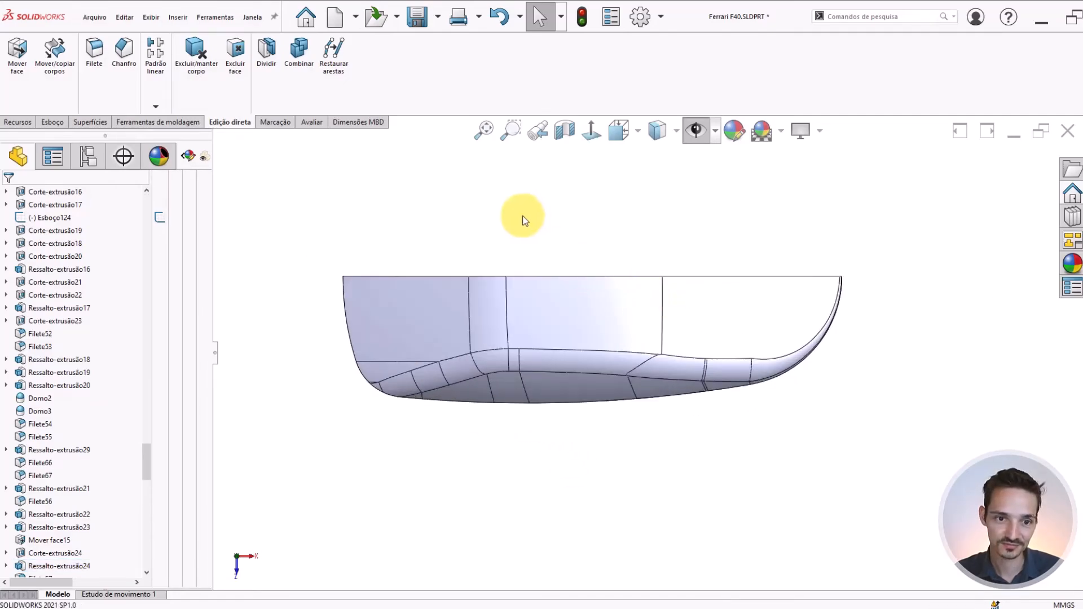
click(426, 27)
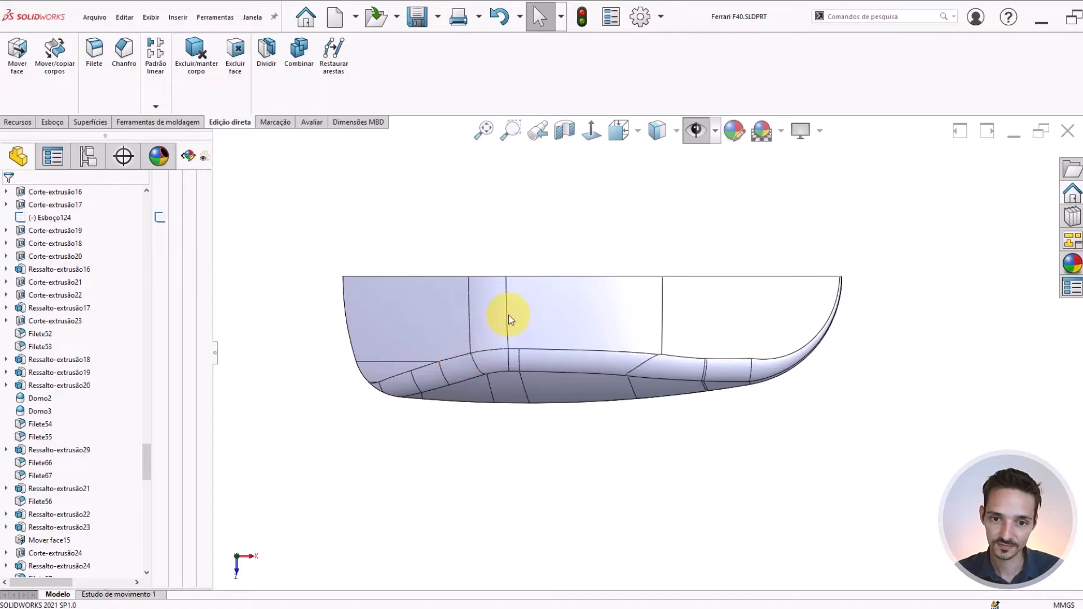
Examine the cabin body from above, including its windshield and roof faces
scroll(503, 314, down, 2)
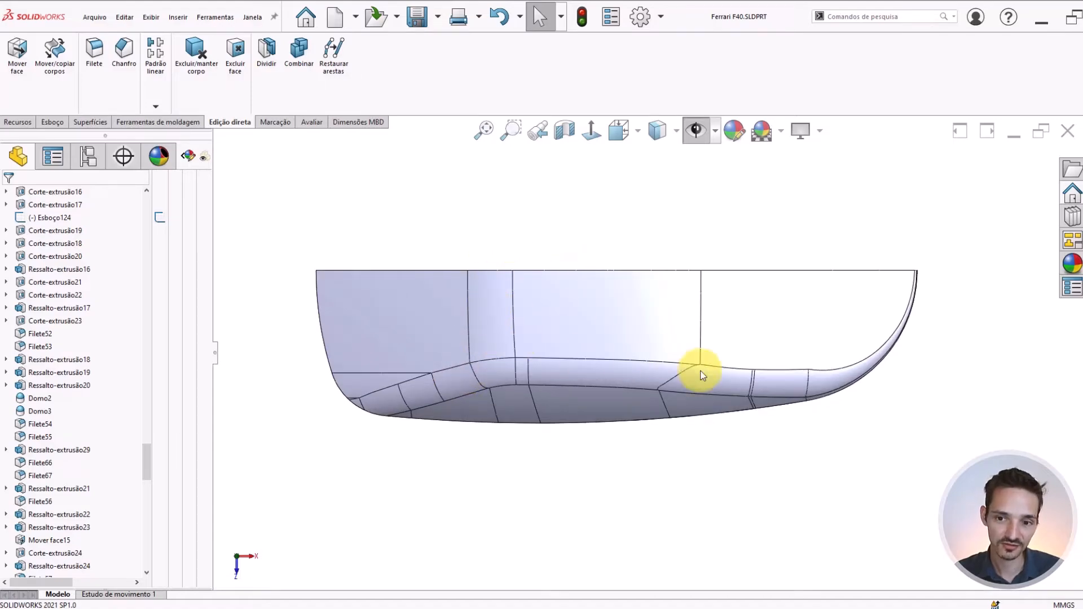
scroll(805, 382, down, 1)
scroll(416, 352, up, 1)
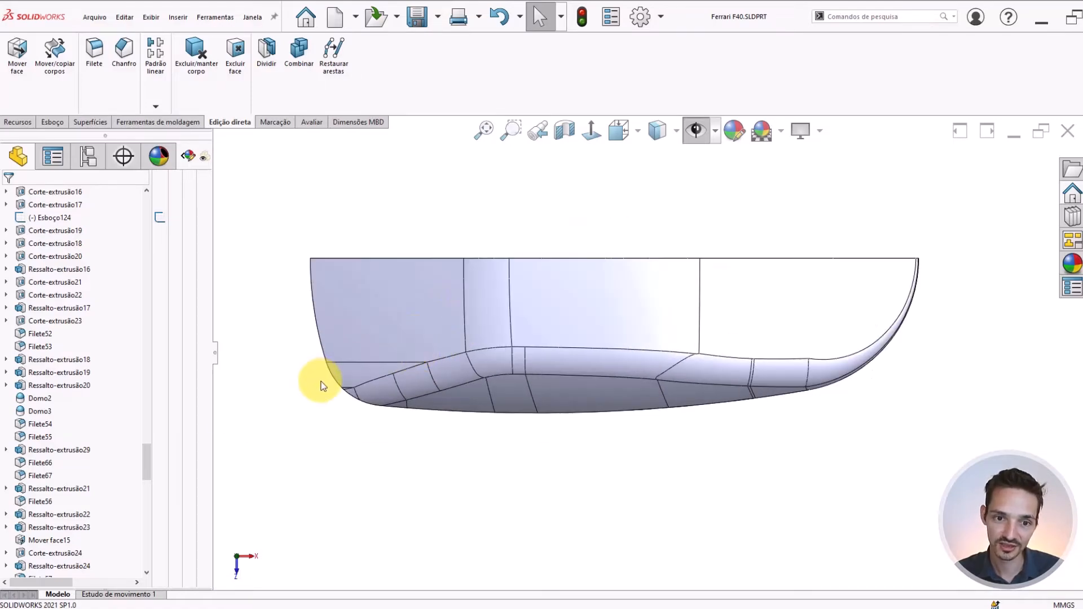
click(341, 300)
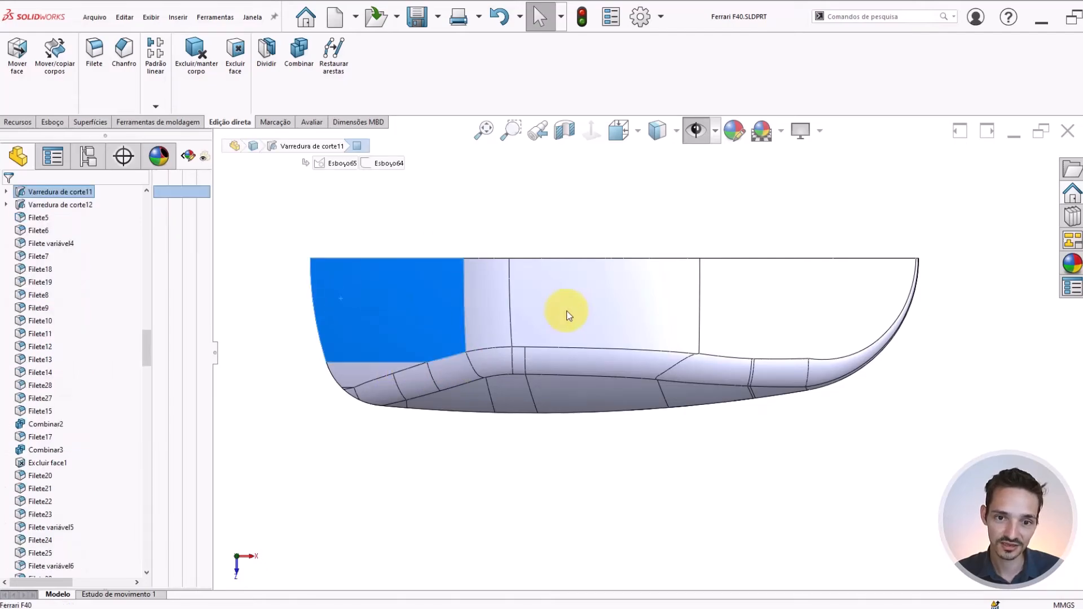
click(547, 306)
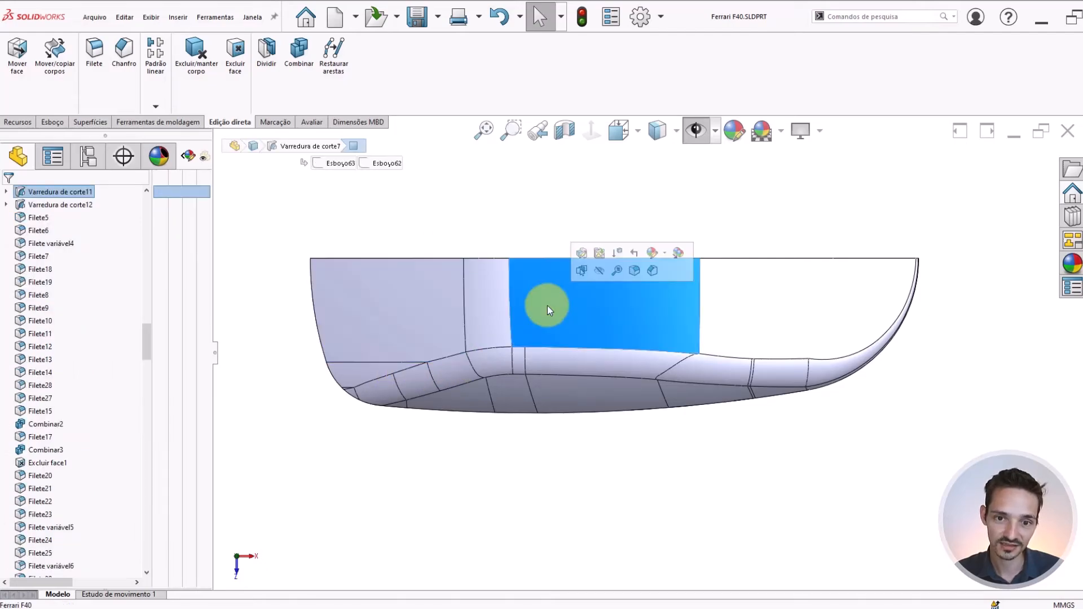
click(505, 233)
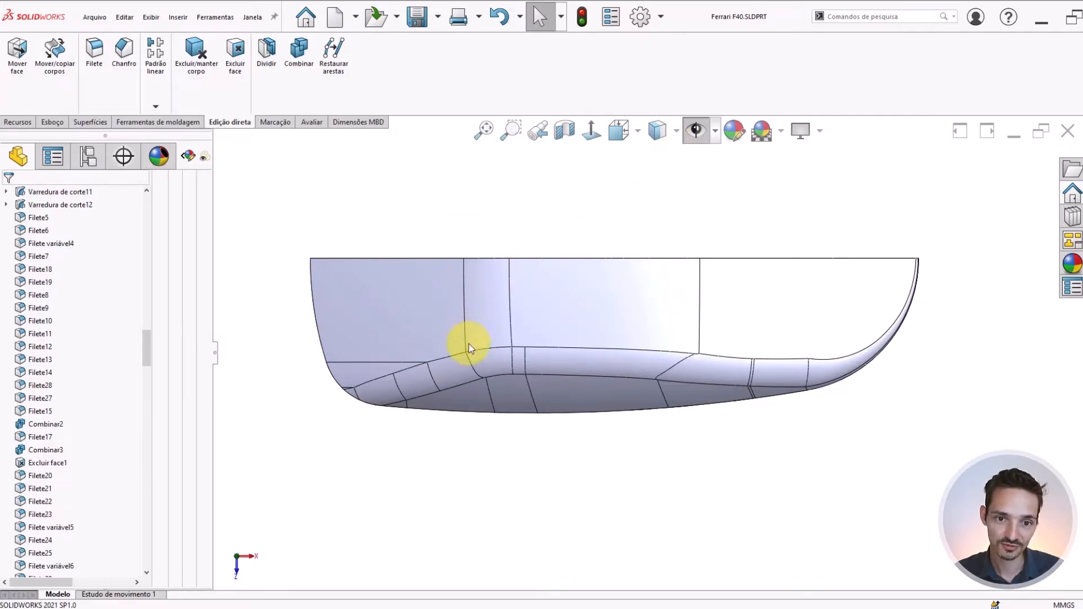
Show the reference planes, sketches and photos and compare the cabin with the top and side images
click(698, 141)
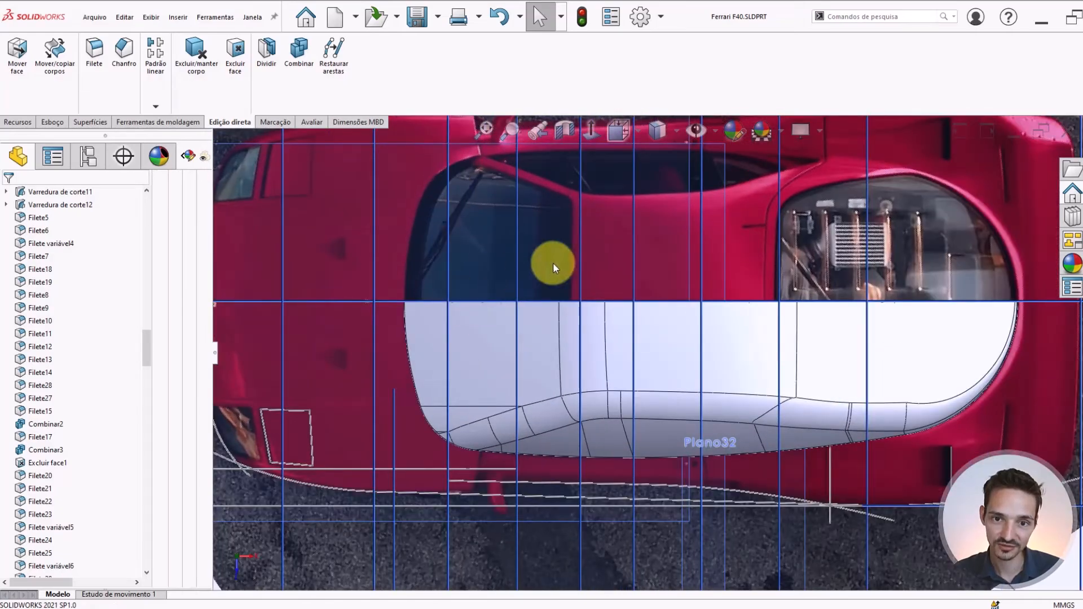
scroll(696, 307, up, 5)
scroll(651, 452, down, 5)
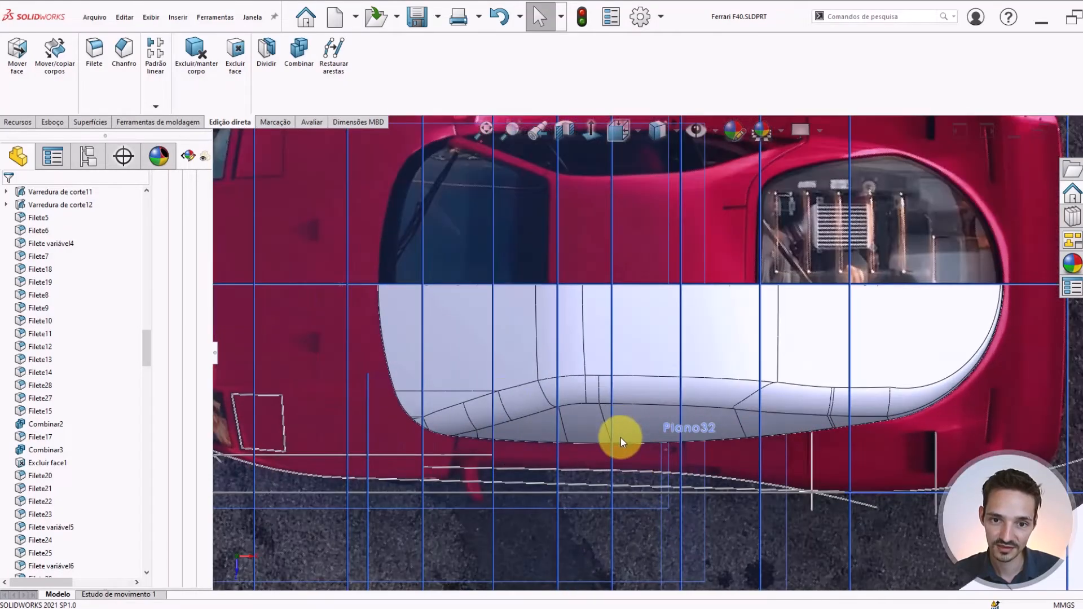
click(665, 130)
scroll(564, 308, up, 6)
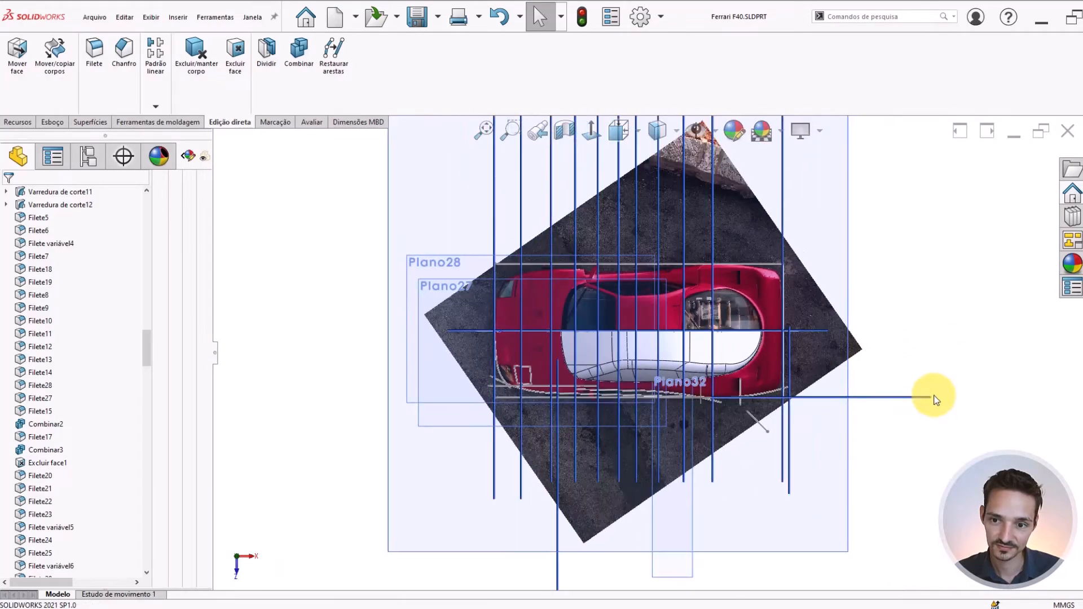
key(ctrl+1)
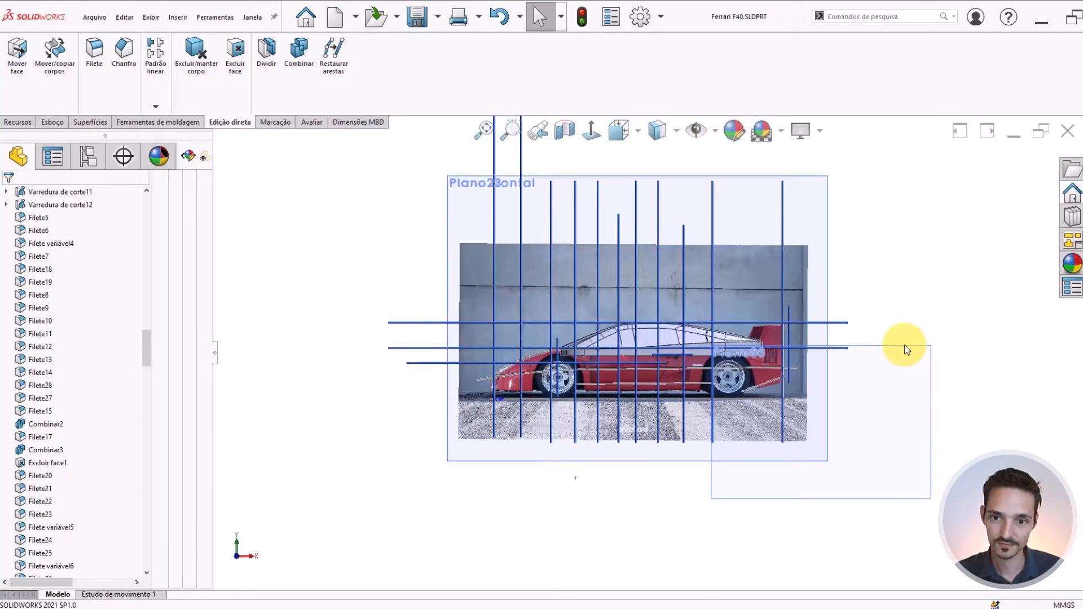
scroll(745, 336, down, 10)
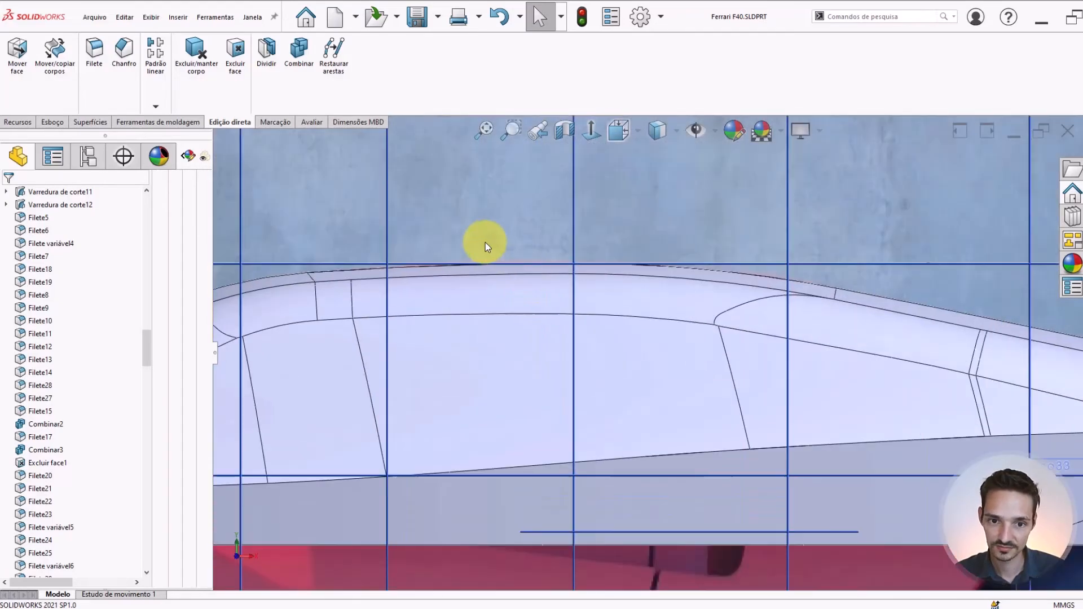
scroll(486, 245, up, 10)
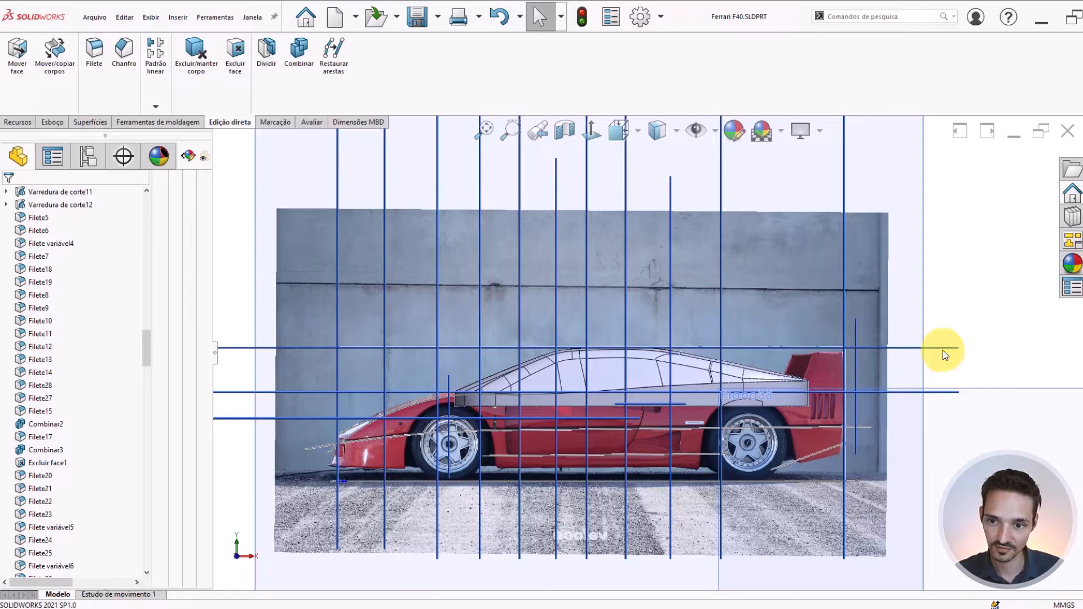
Start a new sketch on Plano25, the horizontal plane at roof height, and view the cabin area straight on
click(943, 351)
click(990, 317)
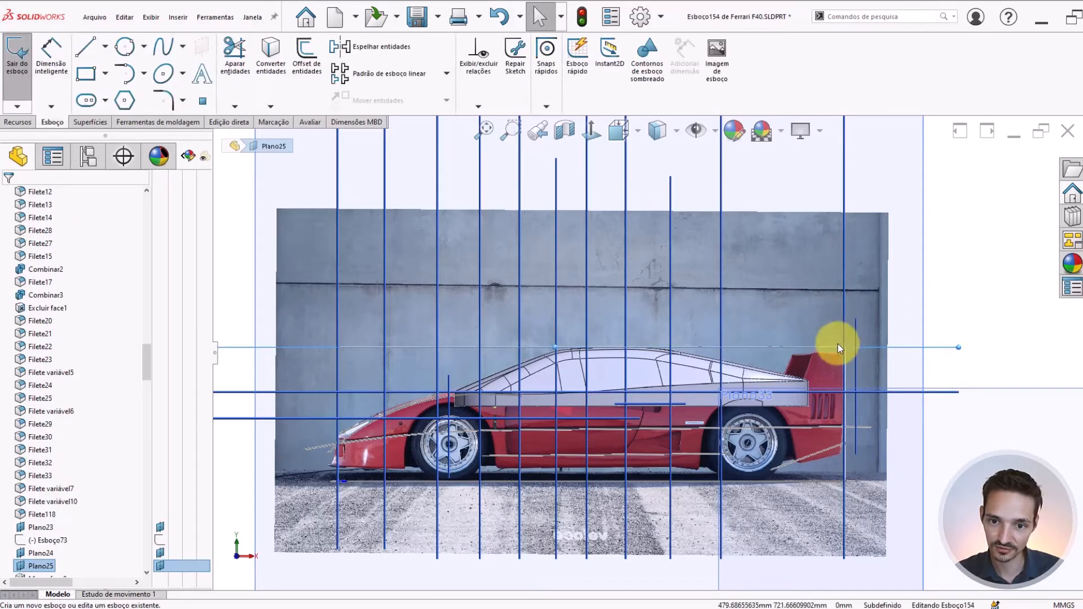
key(ctrl+8)
scroll(737, 500, down, 8)
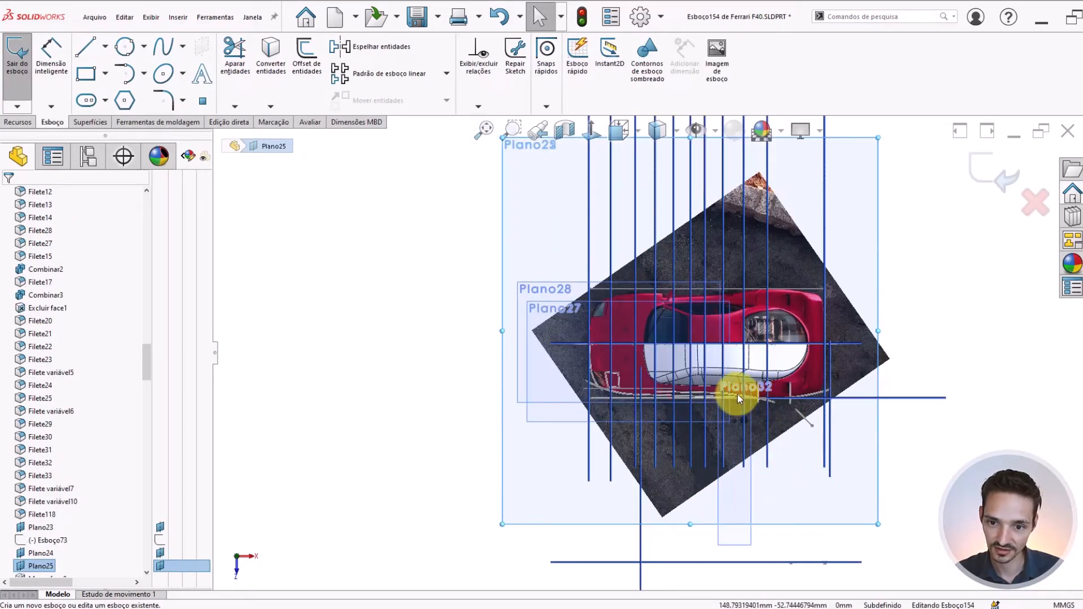
scroll(736, 394, down, 5)
scroll(734, 425, down, 3)
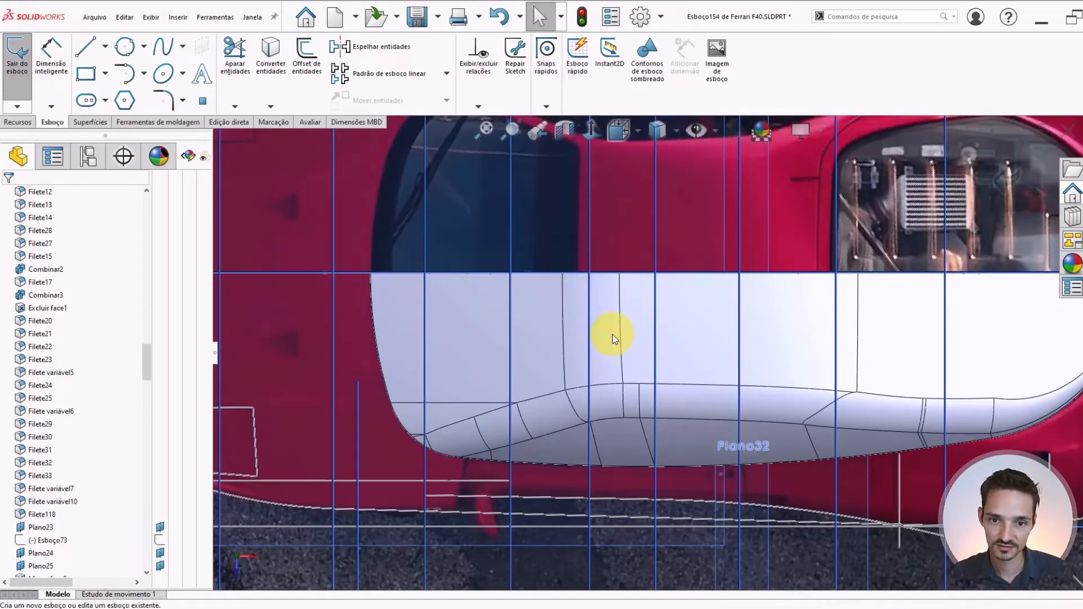
Hide the cabin body so the top-view reference photo is fully exposed
click(665, 126)
click(658, 272)
scroll(633, 305, up, 7)
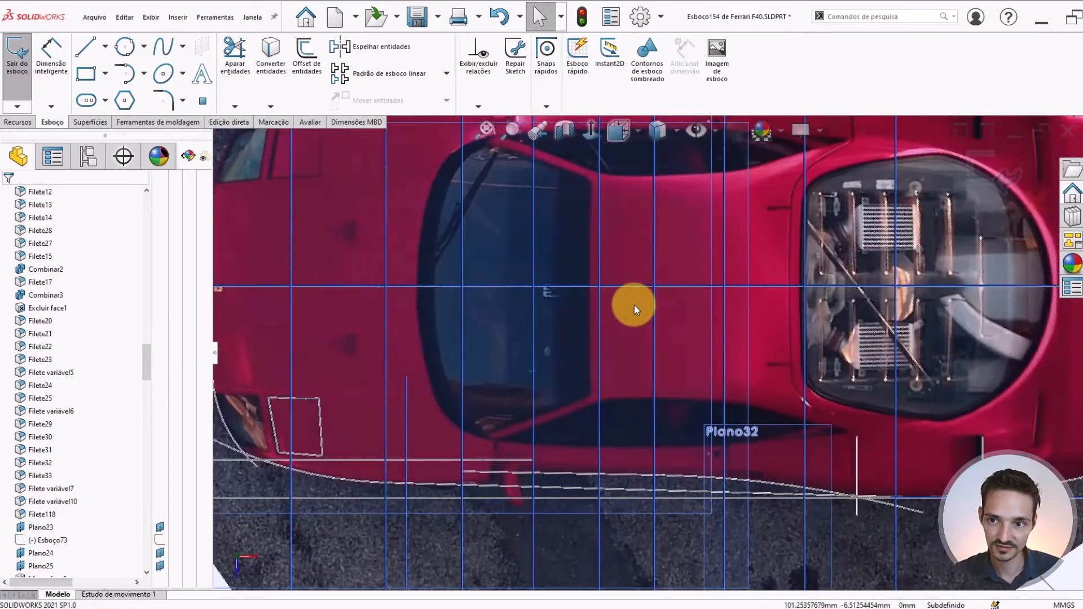
scroll(625, 350, down, 5)
scroll(558, 404, down, 2)
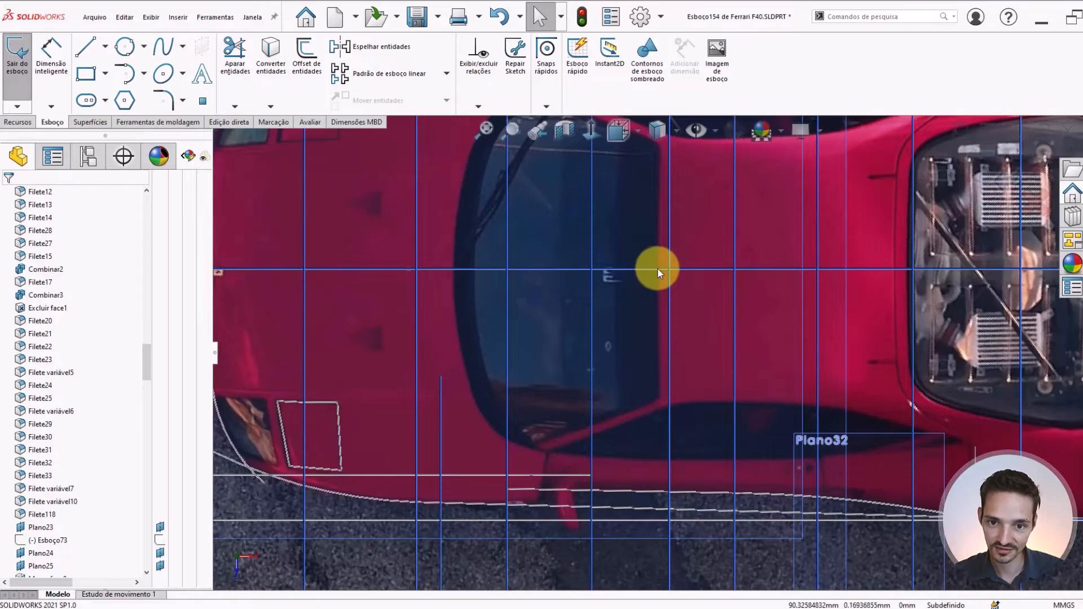
scroll(658, 268, up, 2)
click(87, 49)
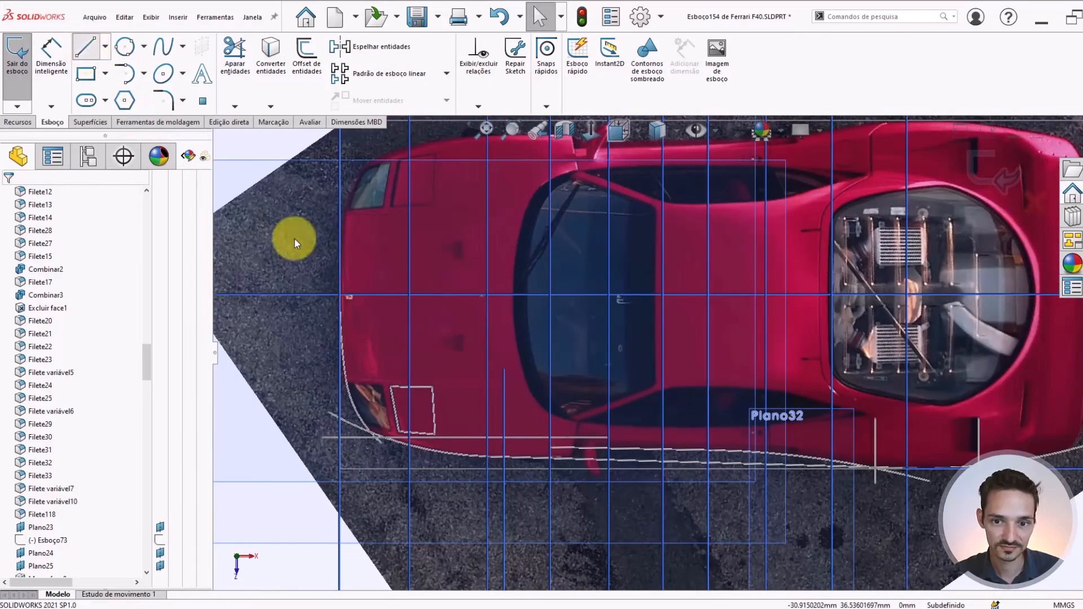
scroll(649, 378, down, 5)
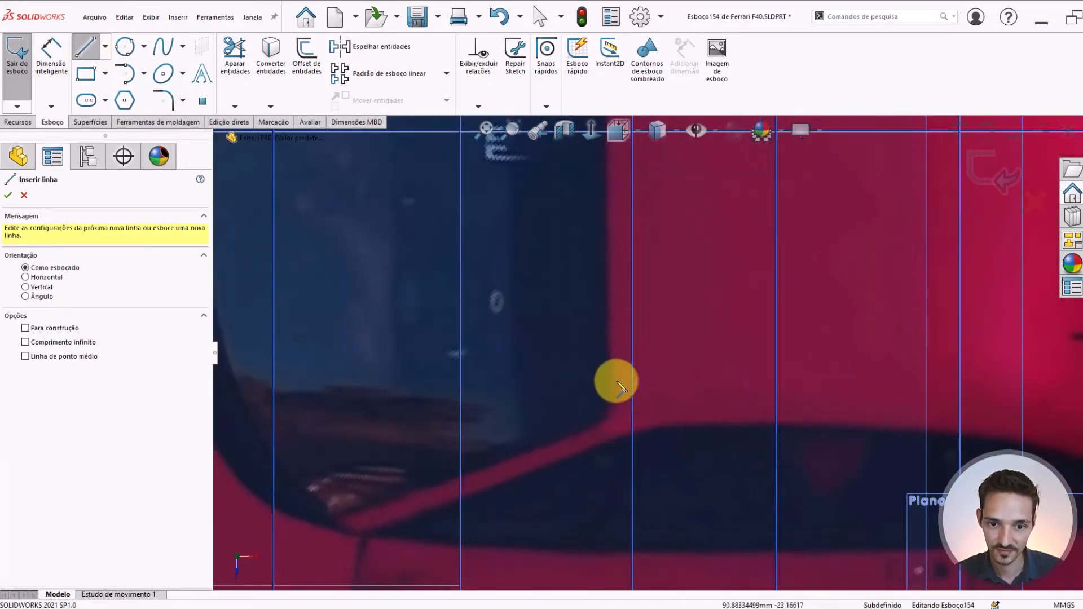
scroll(617, 379, down, 3)
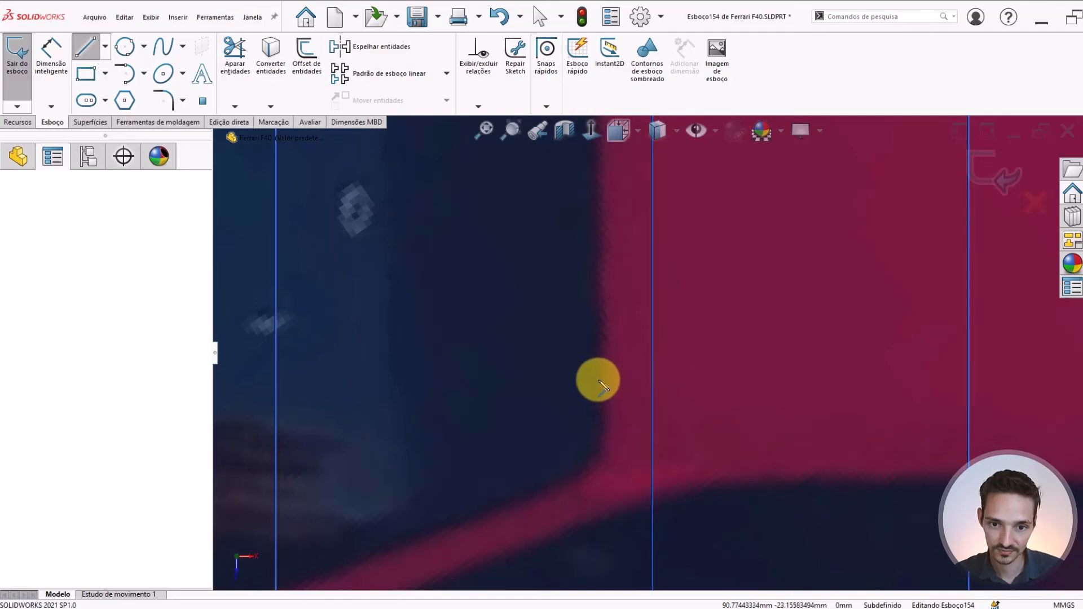
click(595, 380)
scroll(626, 242, up, 3)
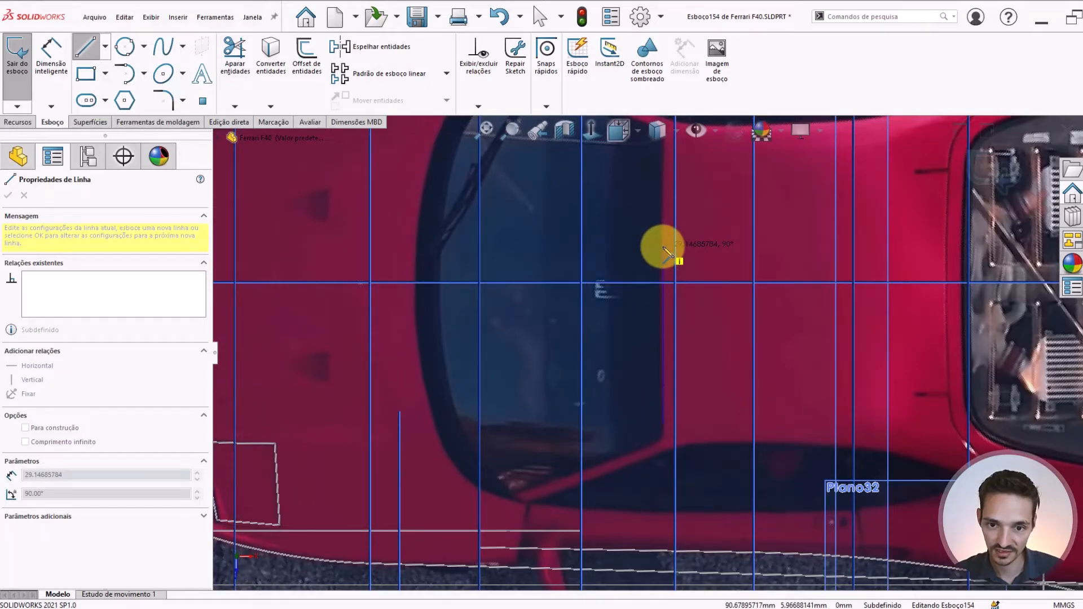
scroll(668, 254, down, 1)
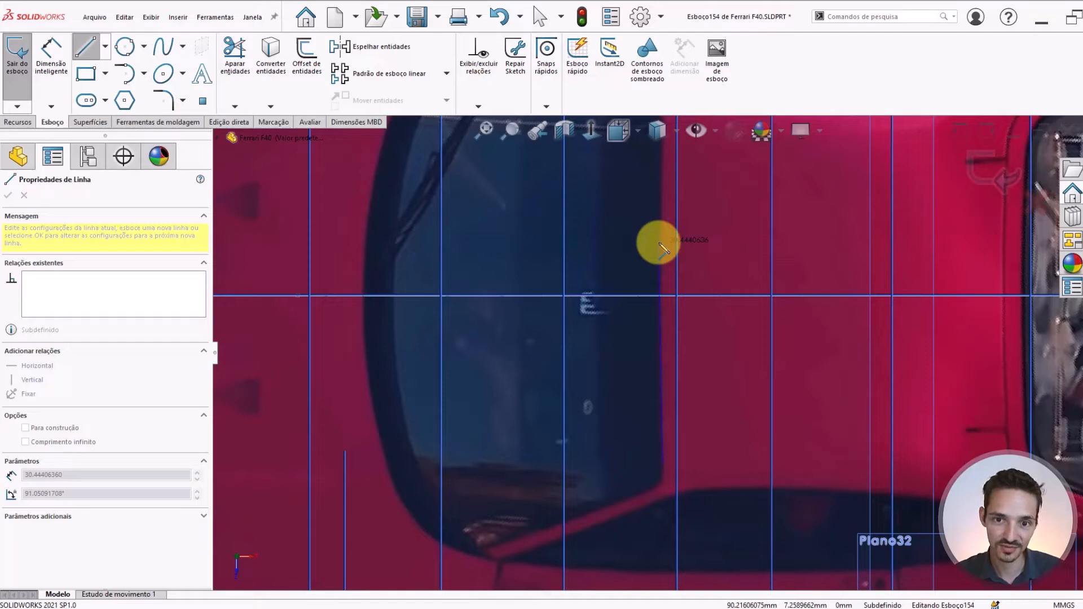
key(Escape)
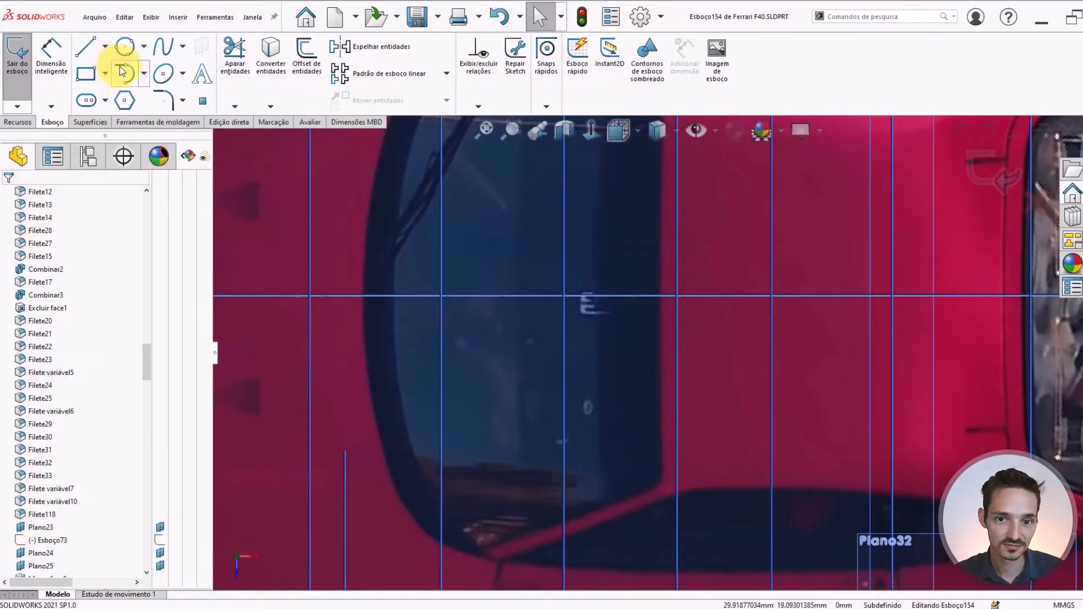
Draw a vertical construction line about 12 mm long, starting on the car's centerline near the windshield's rear edge
right_drag(593, 260, 635, 254)
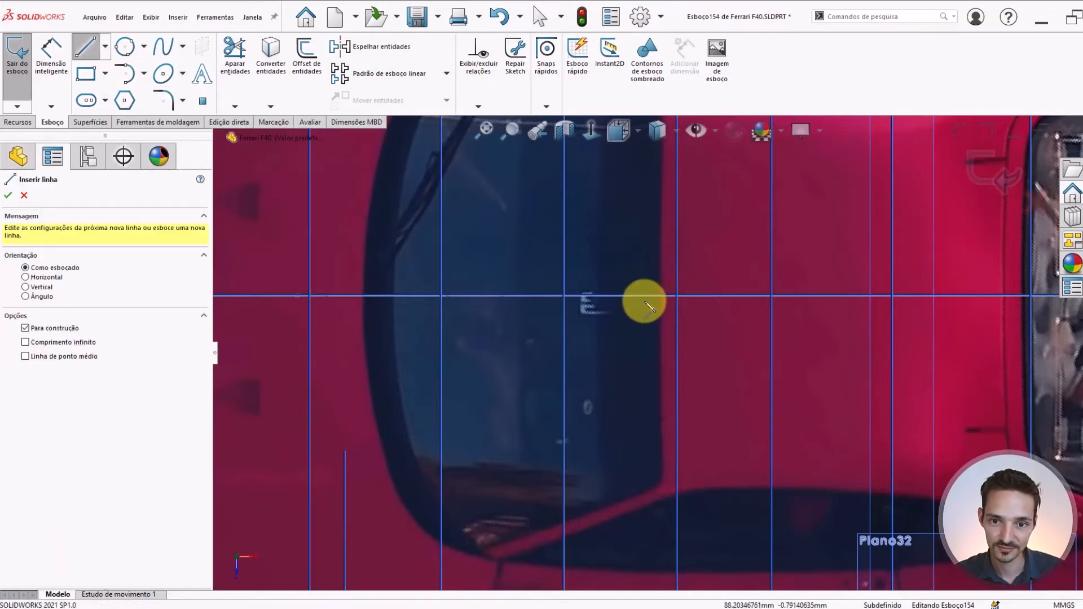
click(648, 295)
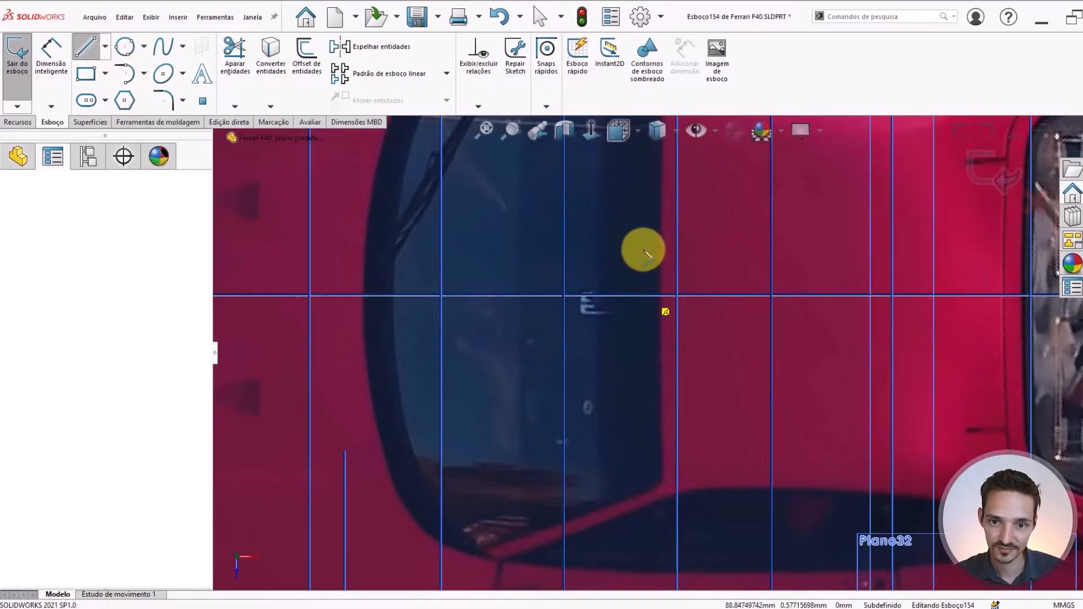
click(649, 218)
key(Escape)
Move the construction line's centerline endpoint onto the windshield's rear edge and fix that point in place
scroll(672, 294, up, 5)
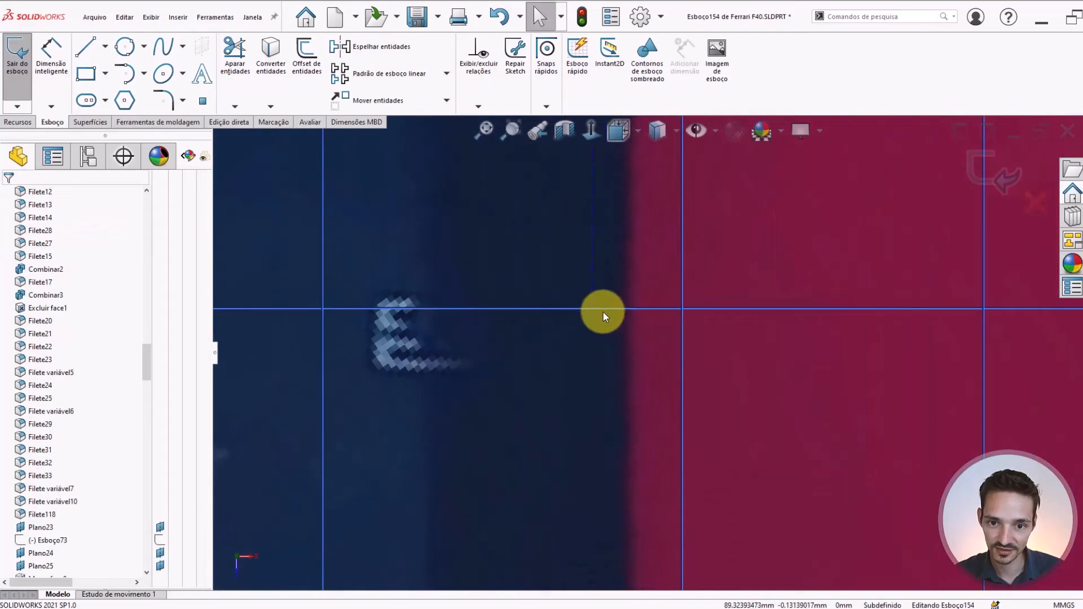
drag(591, 310, 629, 307)
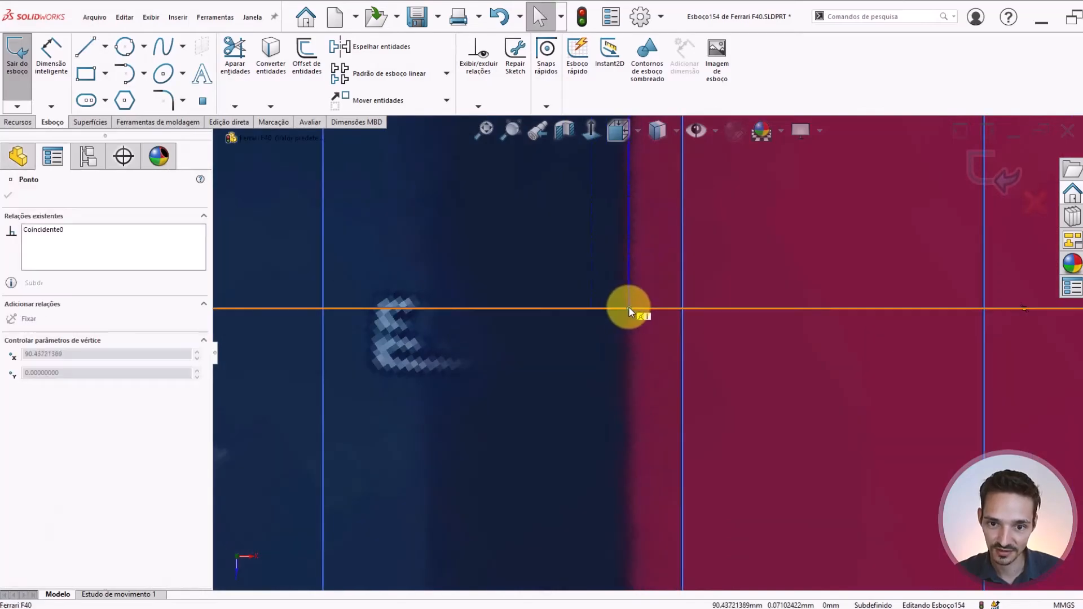
click(665, 255)
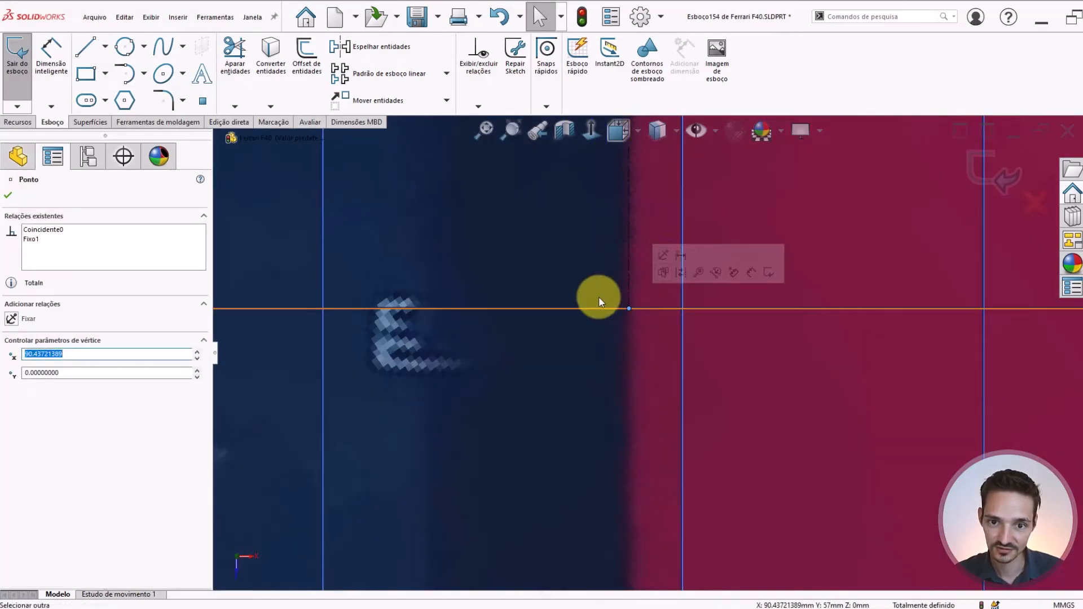
scroll(608, 300, down, 3)
scroll(641, 339, up, 5)
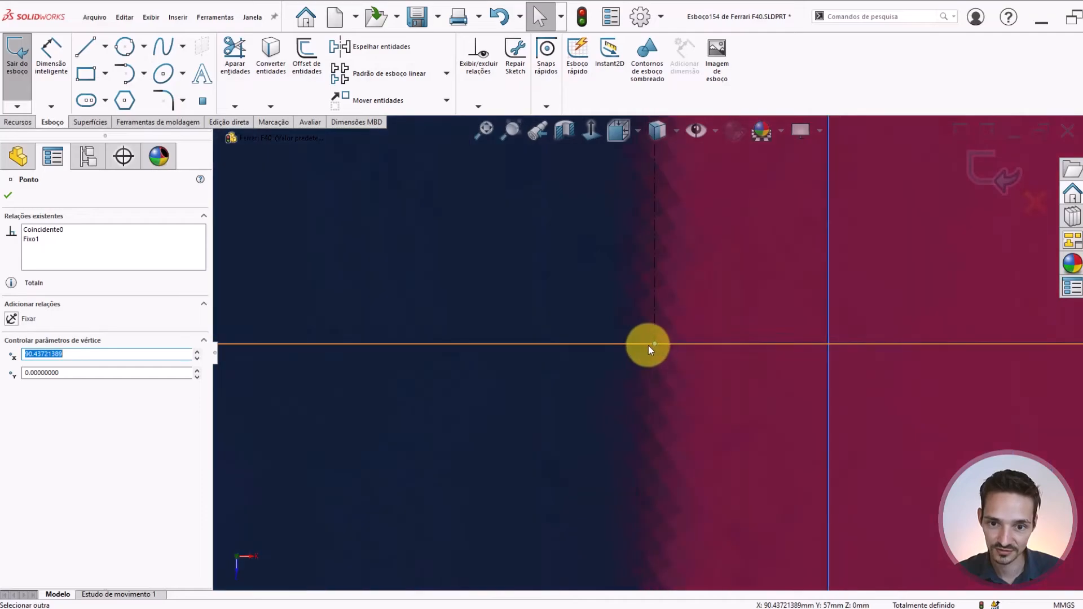
scroll(655, 343, down, 3)
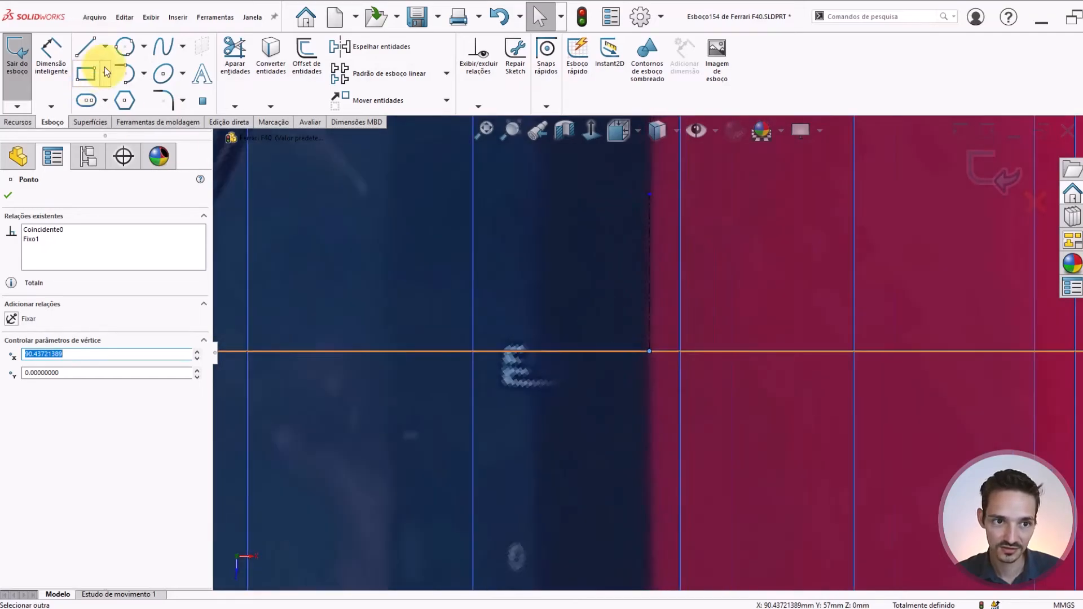
Sketch a tangent arc of about 660 mm radius from the construction line's fixed end along the windshield's rear edge
click(125, 76)
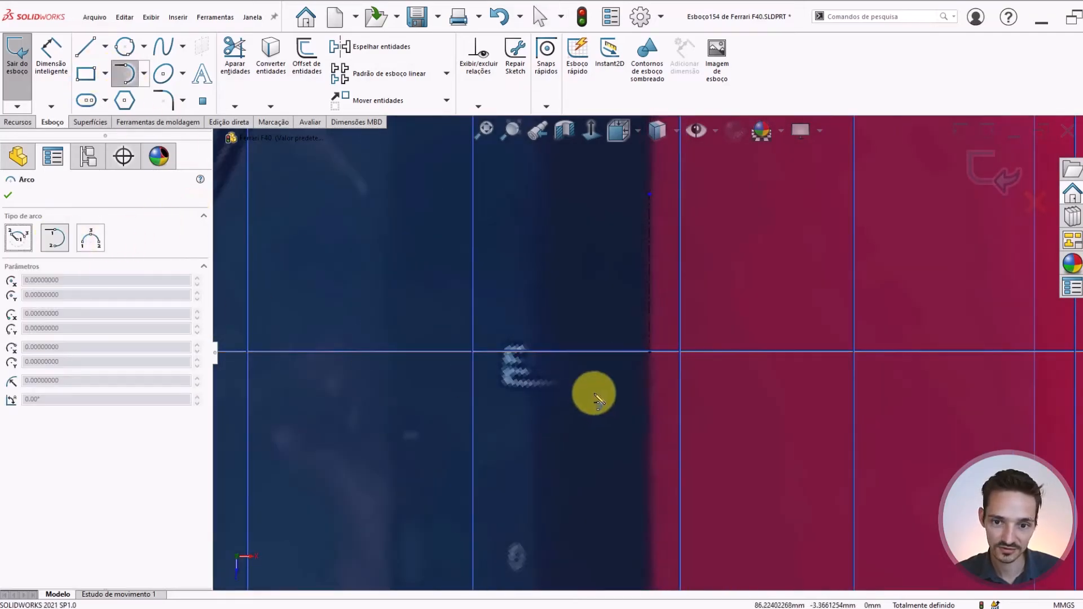
click(651, 353)
scroll(626, 412, down, 8)
scroll(637, 445, up, 4)
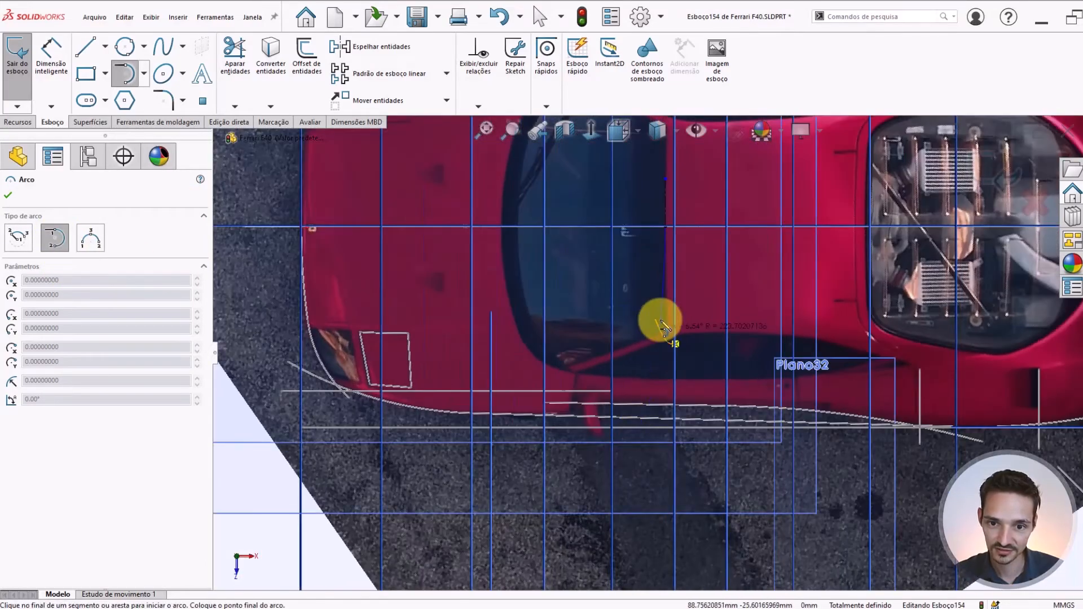
scroll(661, 322, up, 6)
scroll(674, 316, down, 5)
scroll(660, 296, up, 3)
scroll(665, 333, down, 1)
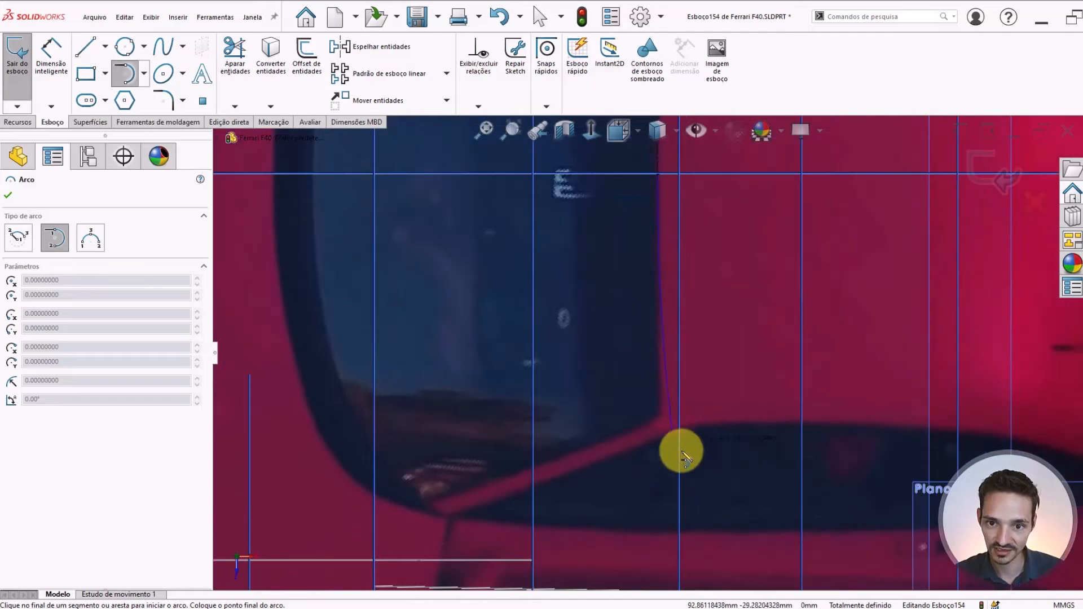
scroll(677, 449, up, 3)
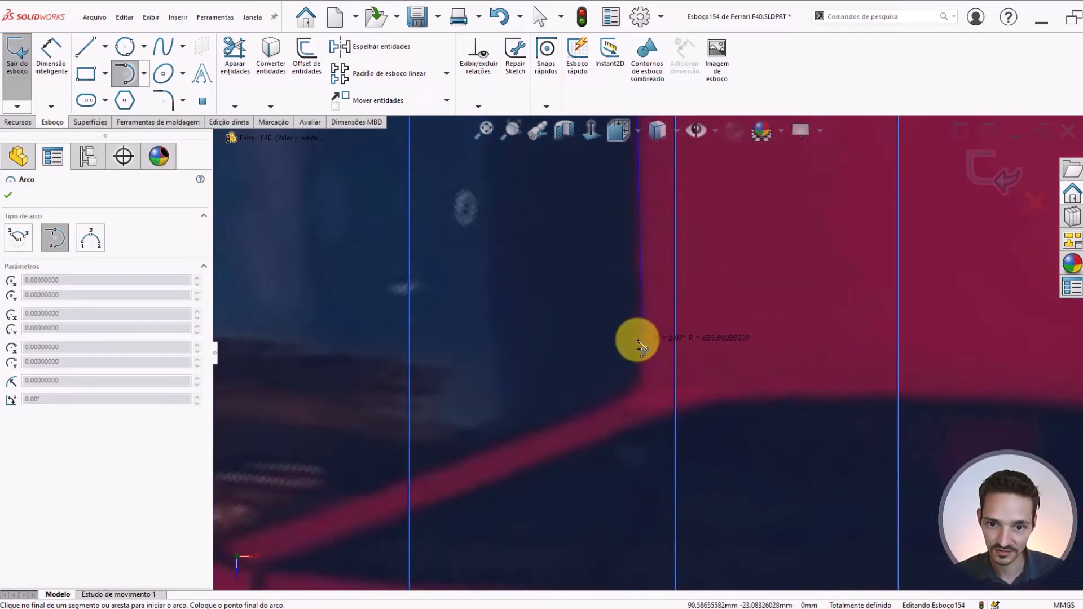
scroll(640, 336, up, 2)
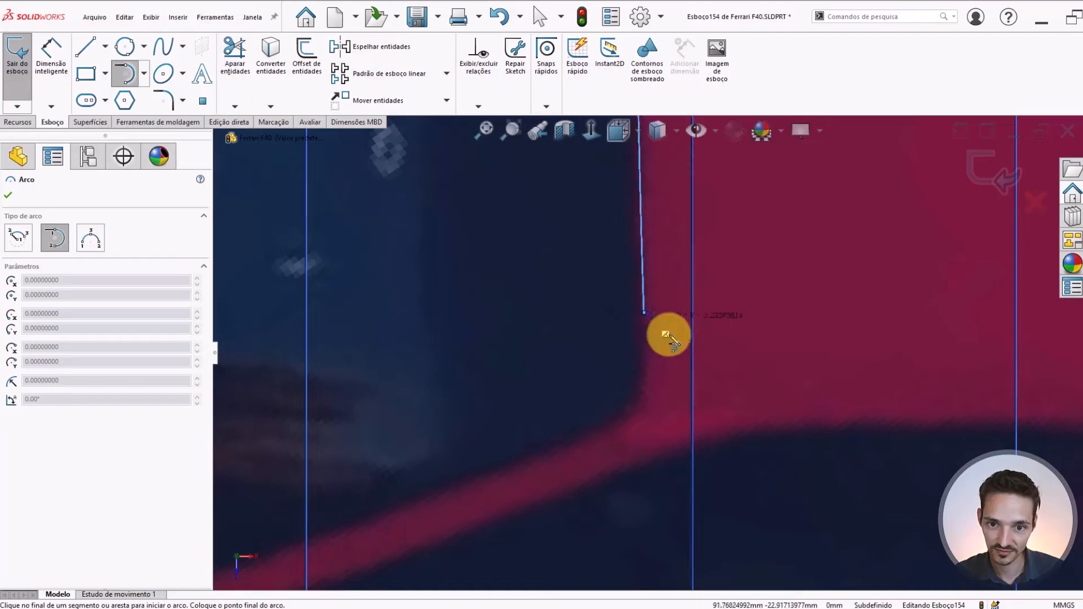
key(Escape)
Fix the rear-edge arc and extend its free end past the windshield corner into the side window
scroll(652, 309, down, 5)
scroll(652, 309, up, 4)
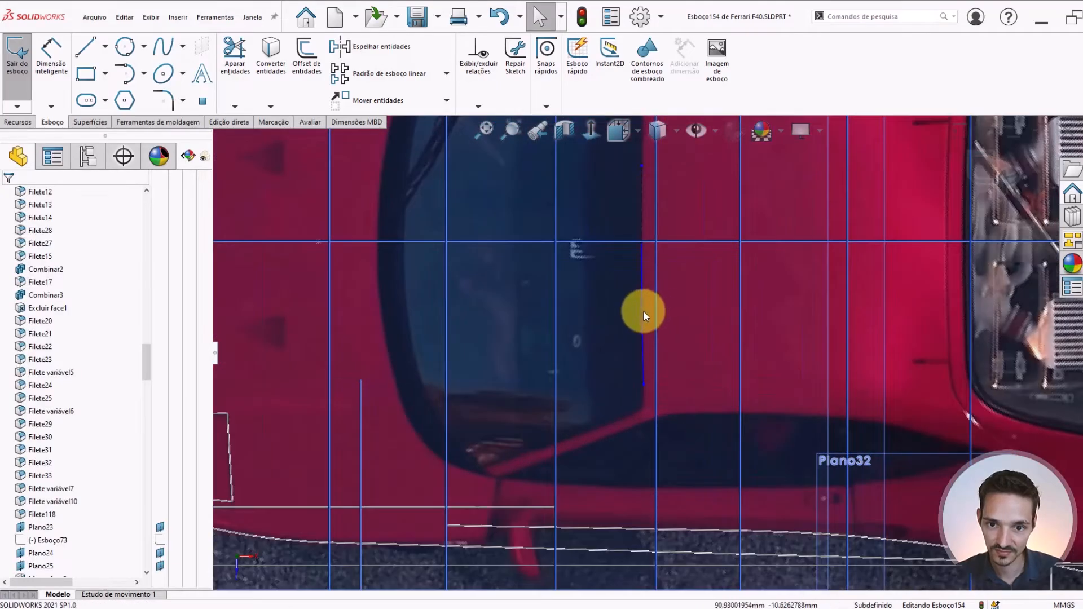
click(643, 311)
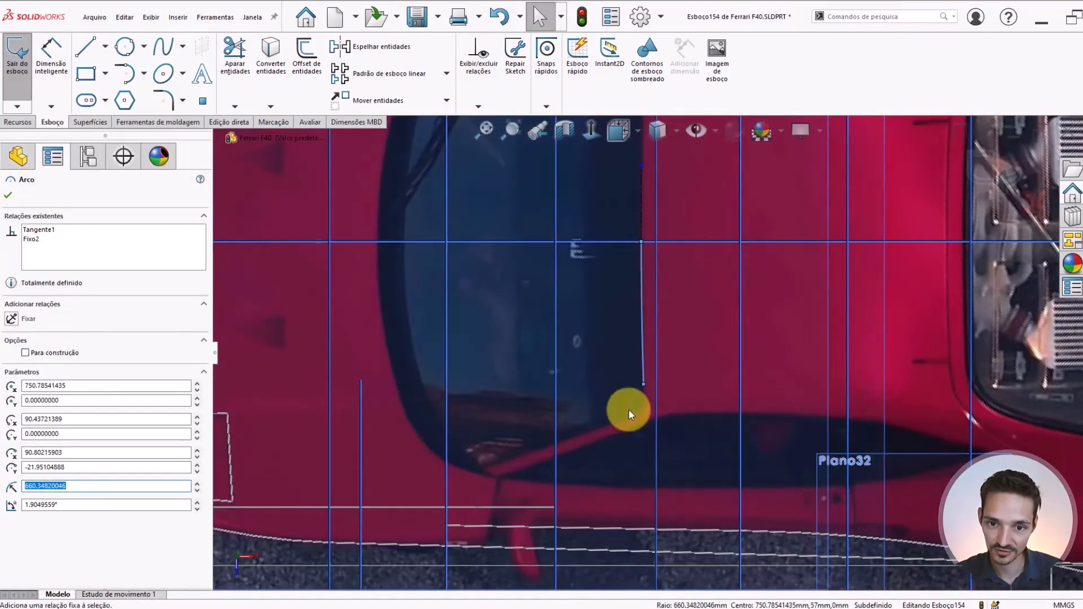
click(628, 408)
scroll(631, 400, up, 3)
click(661, 399)
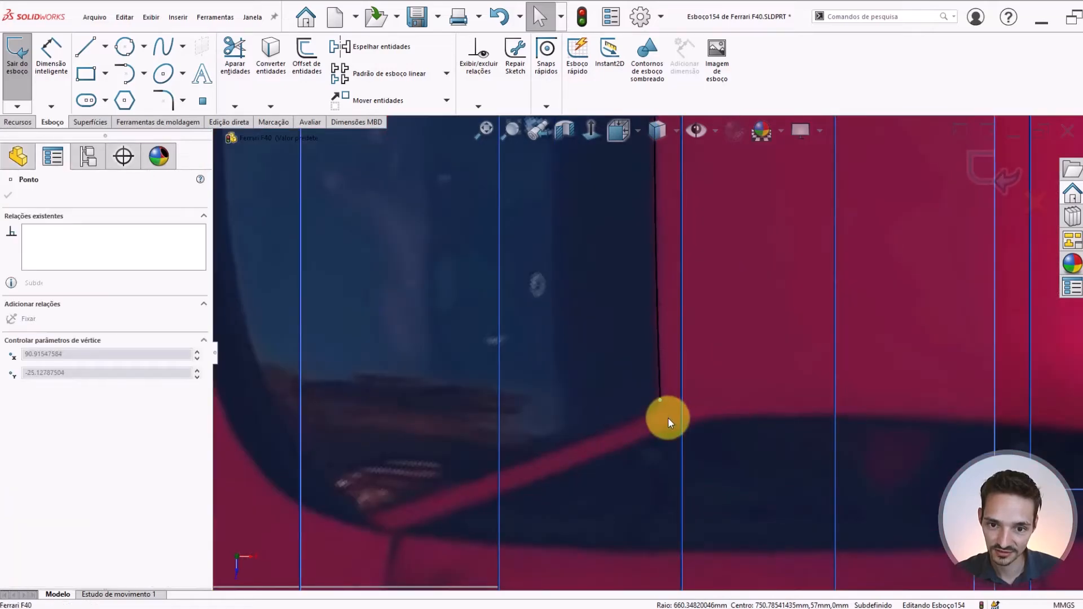
click(665, 483)
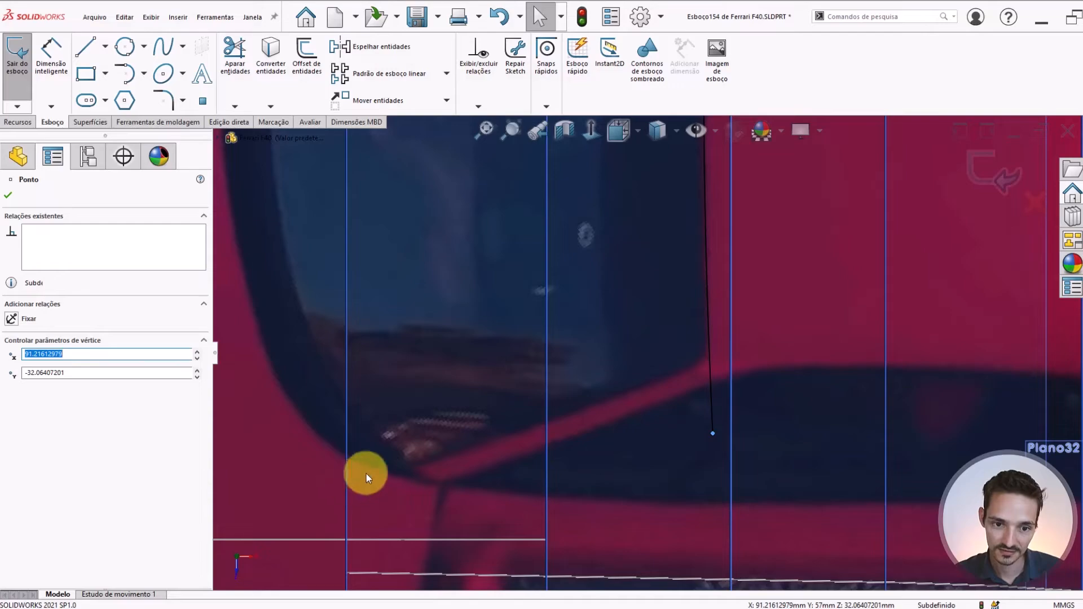
Sketch a line about 22 mm long at about 20° along the windshield's side edge, beside the red pillar
click(86, 46)
scroll(482, 451, down, 3)
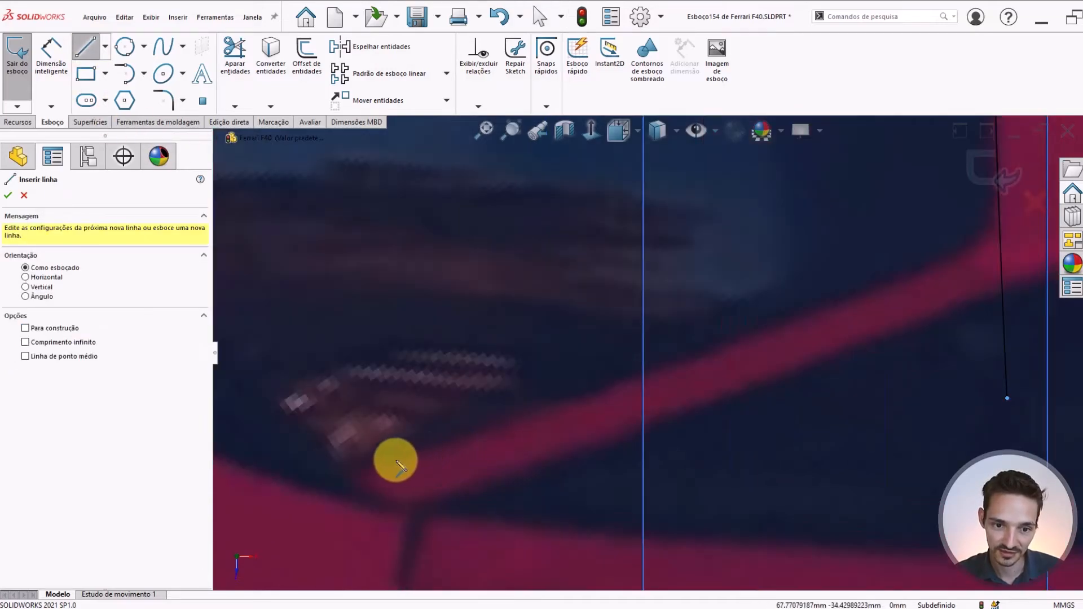
click(917, 272)
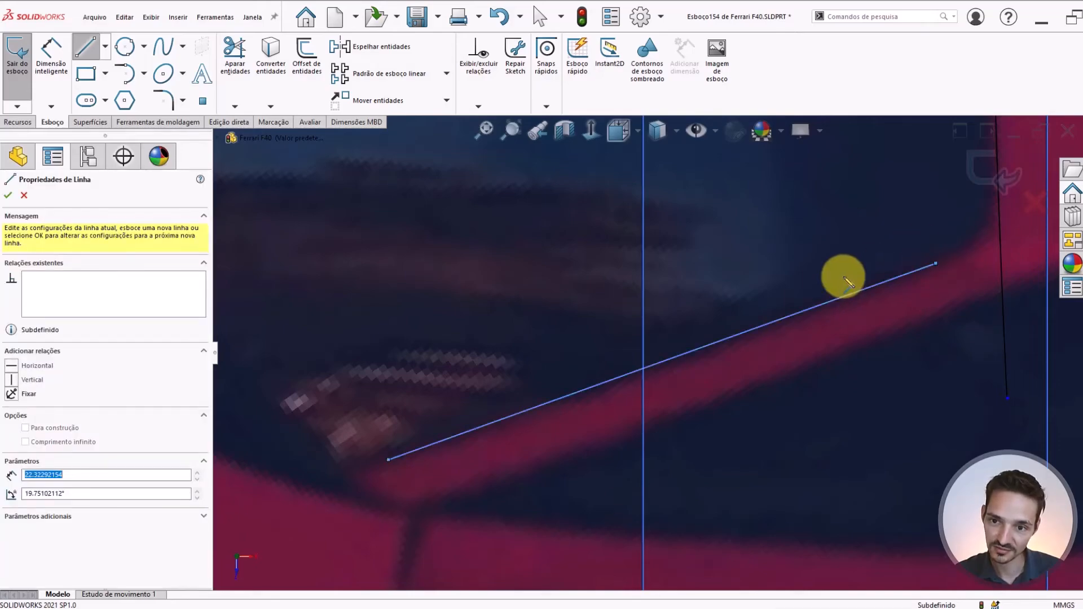
scroll(801, 288, up, 3)
key(Escape)
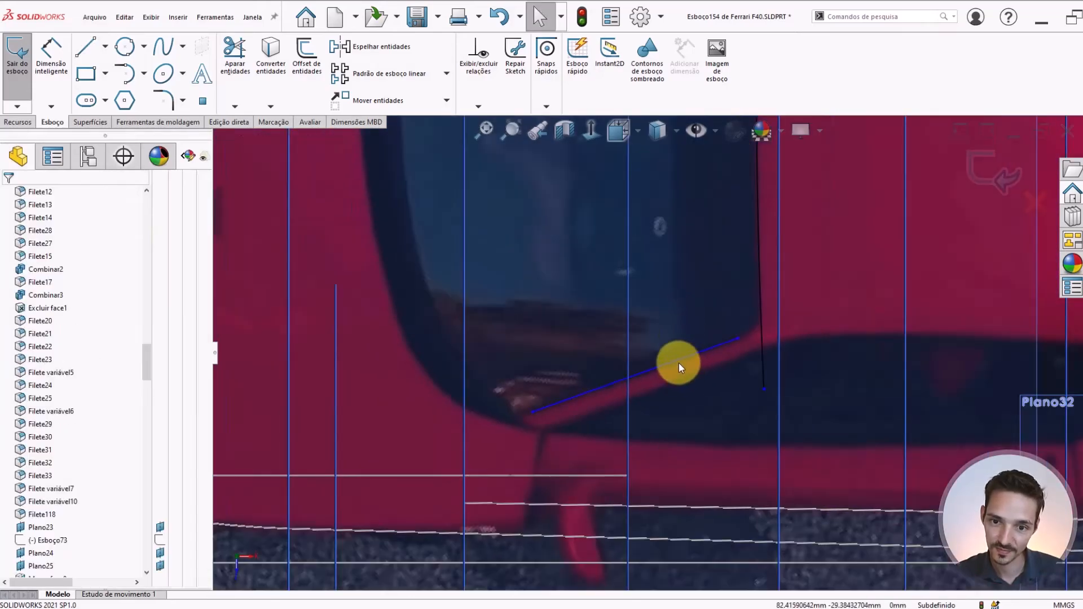
Fix the pillar-side line and extend both its ends past the windshield's front and rear corners
click(680, 361)
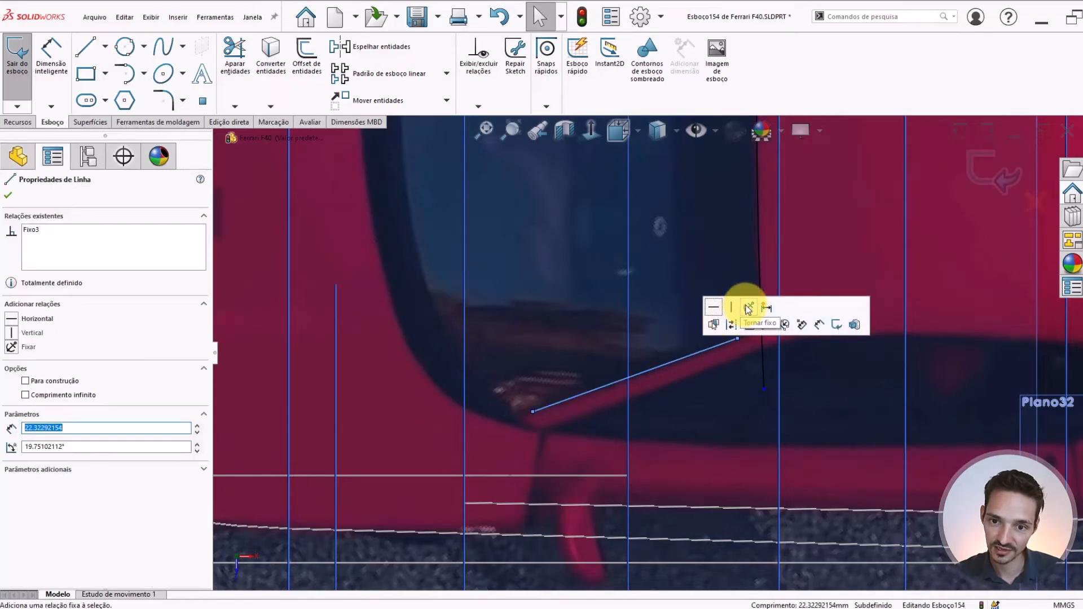
key(Escape)
drag(740, 340, 811, 312)
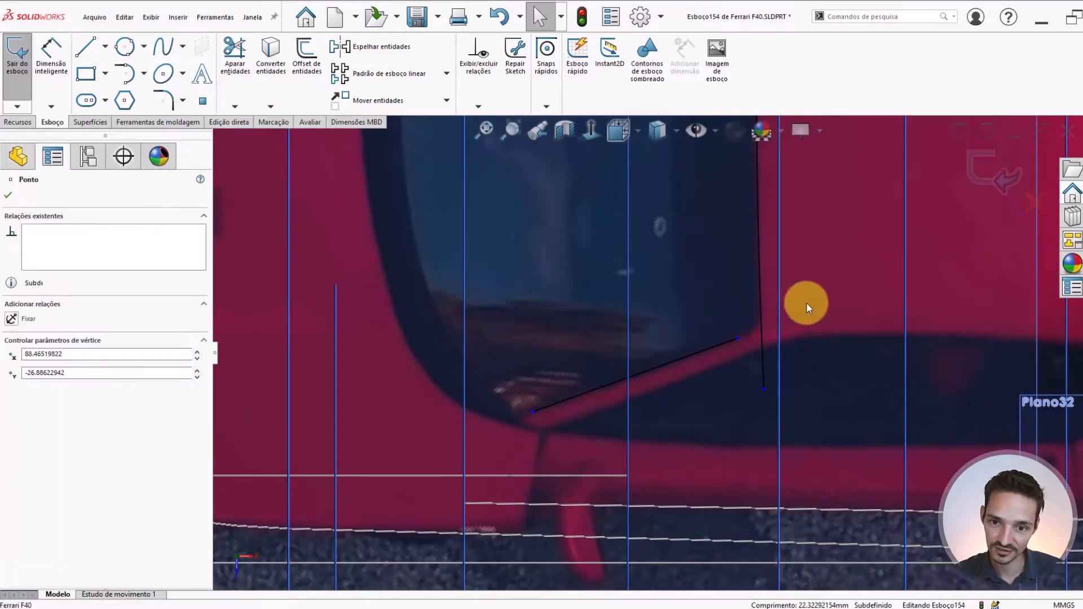
drag(504, 422, 374, 455)
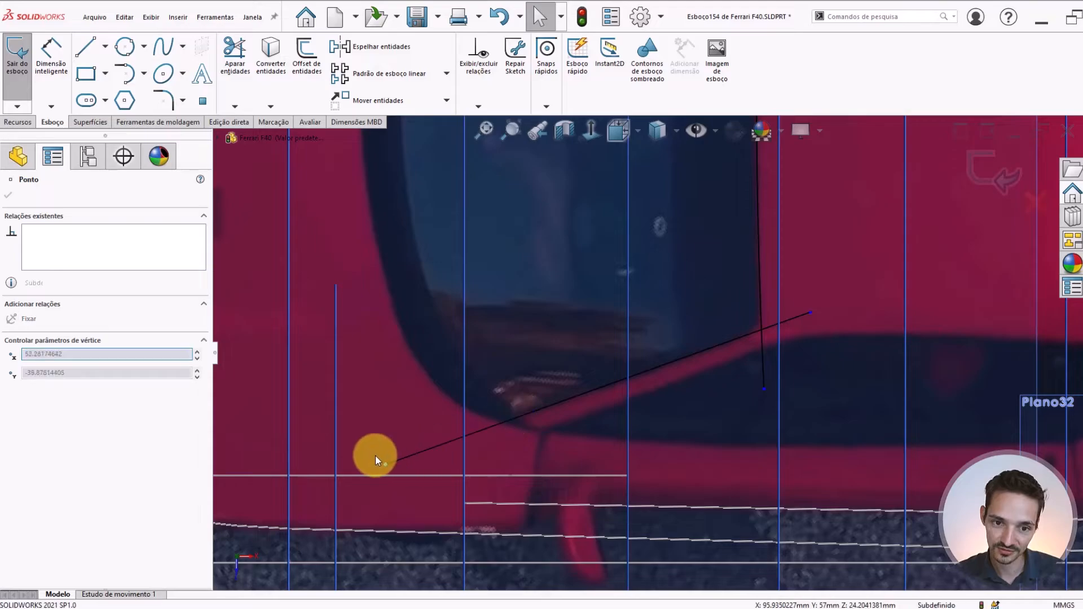
Make the outer end of the rear-edge arc coincident with the rear end of the pillar-side line to close the corner
scroll(483, 370, up, 5)
scroll(657, 281, down, 2)
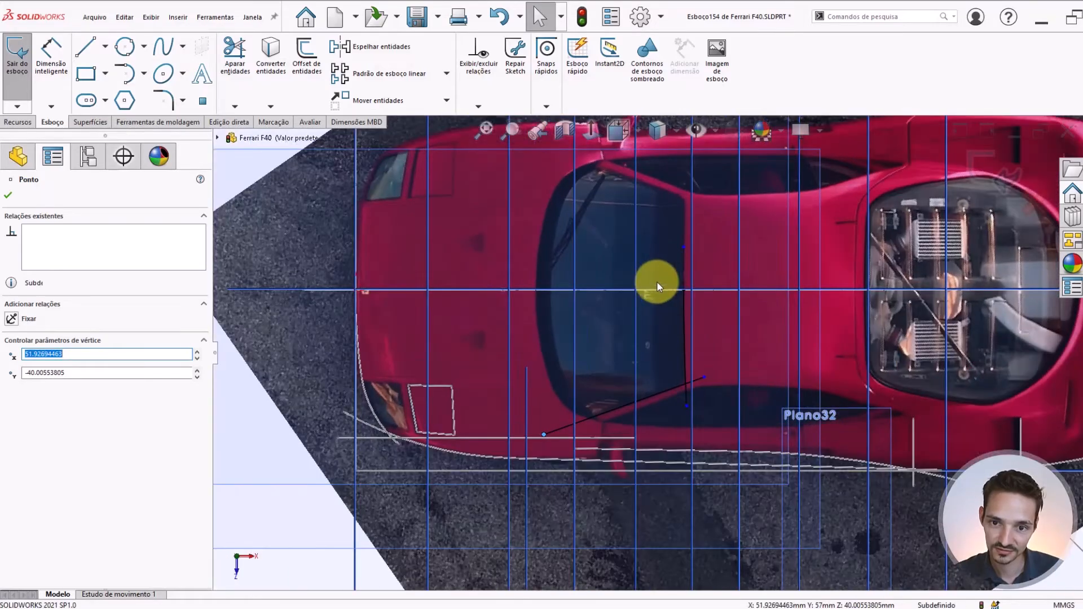
scroll(662, 269, down, 3)
click(693, 266)
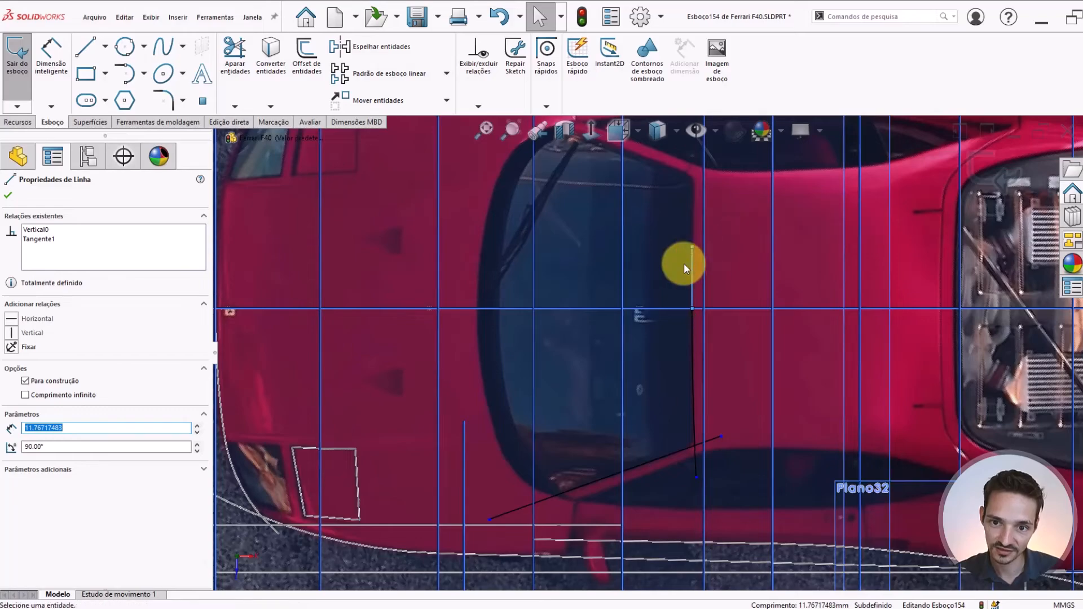
click(684, 263)
scroll(680, 277, up, 1)
scroll(723, 413, down, 2)
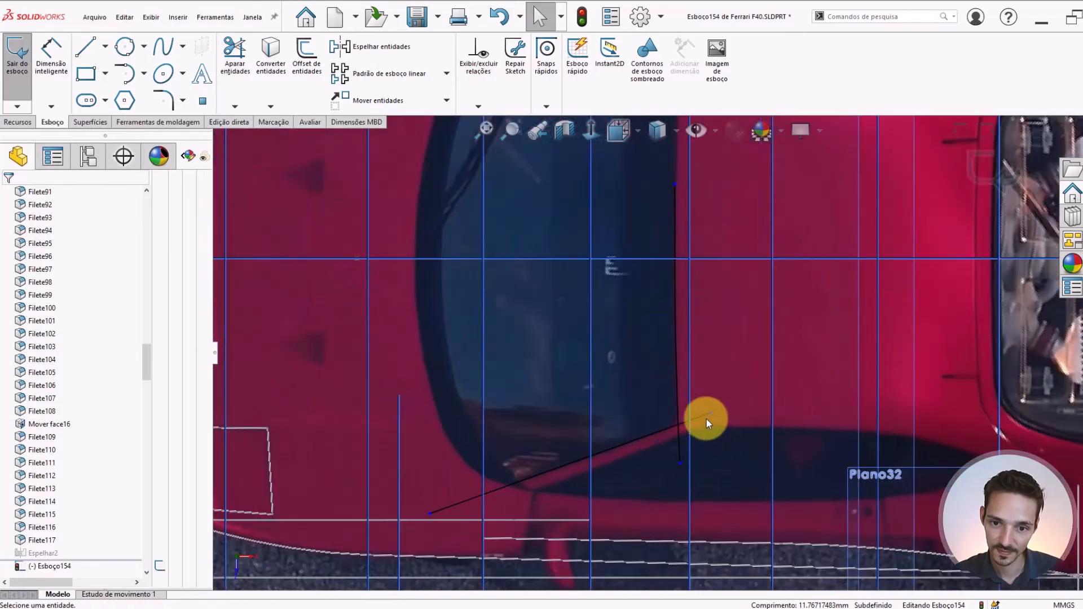
click(706, 415)
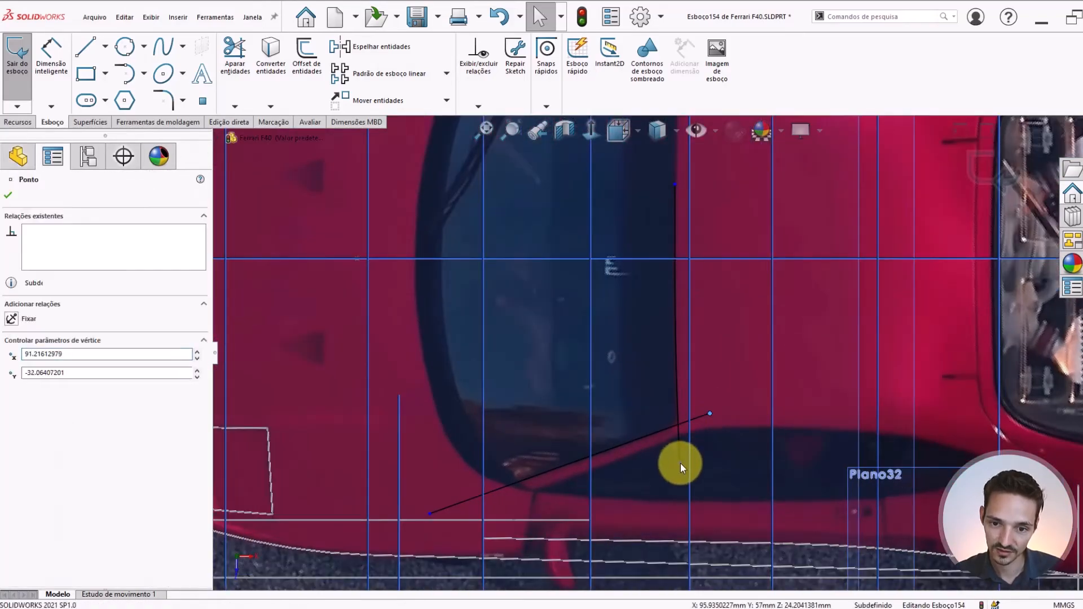
ctrl+click(680, 464)
click(785, 410)
scroll(669, 414, down, 4)
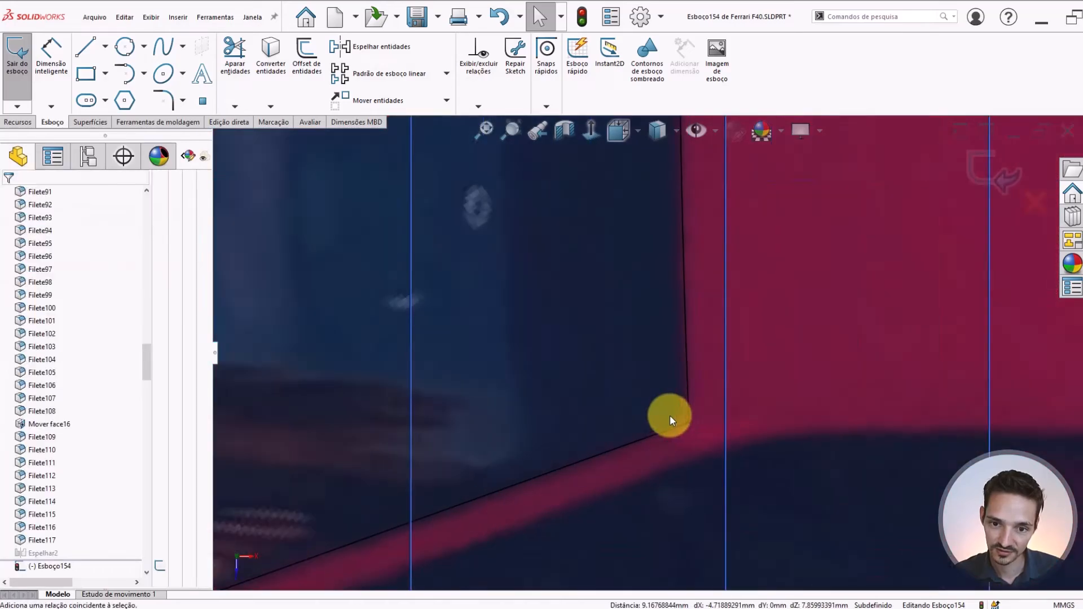
Round the windshield's rear side corner, where the rear-edge arc meets the pillar-side line, with a 4 mm sketch fillet
click(164, 101)
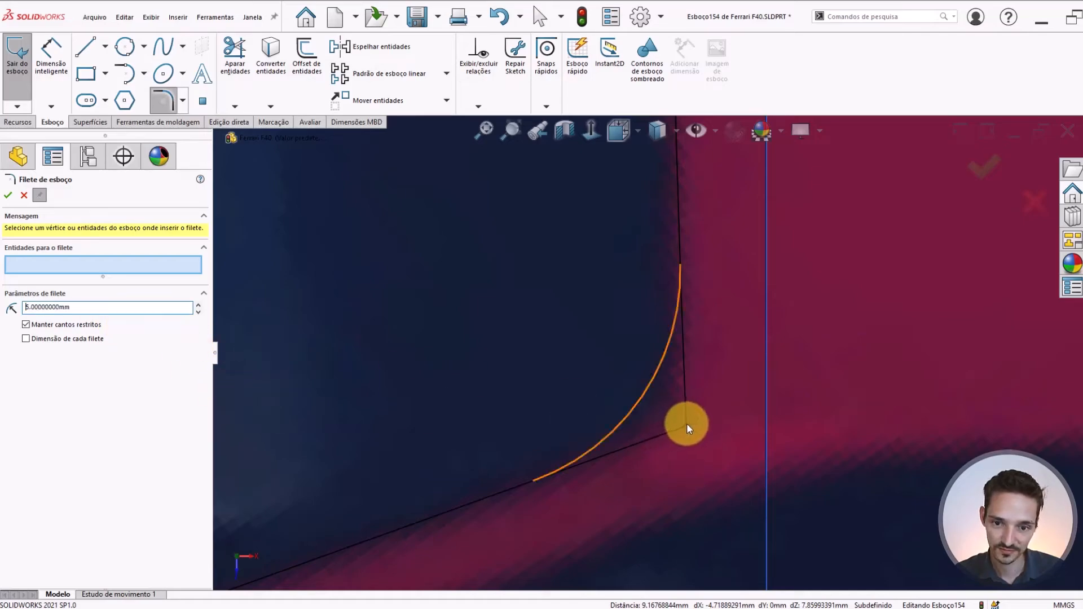
scroll(686, 423, up, 2)
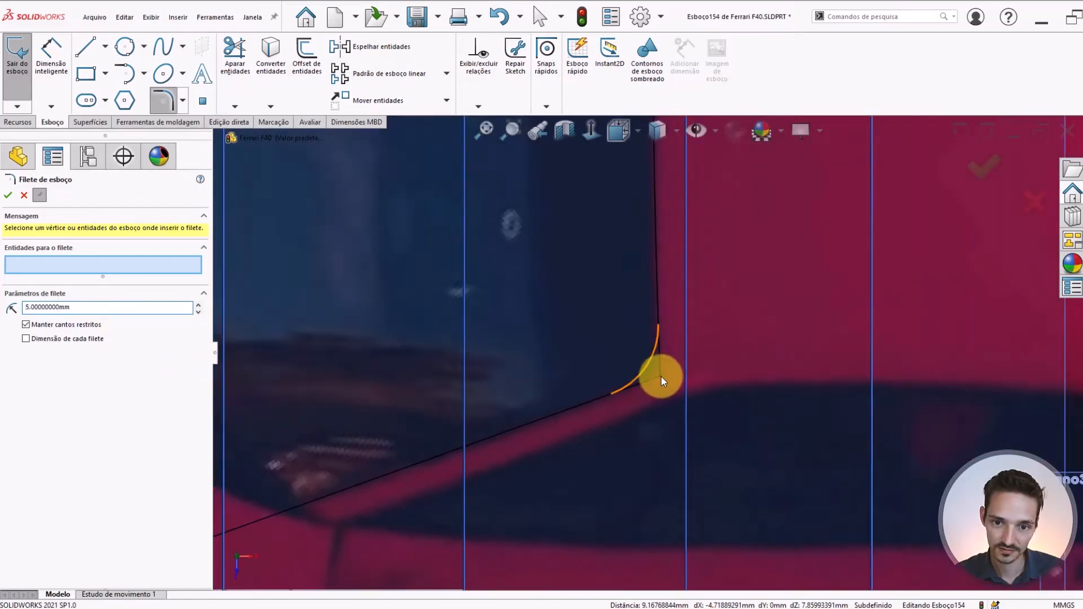
double_click(77, 306)
text(4)
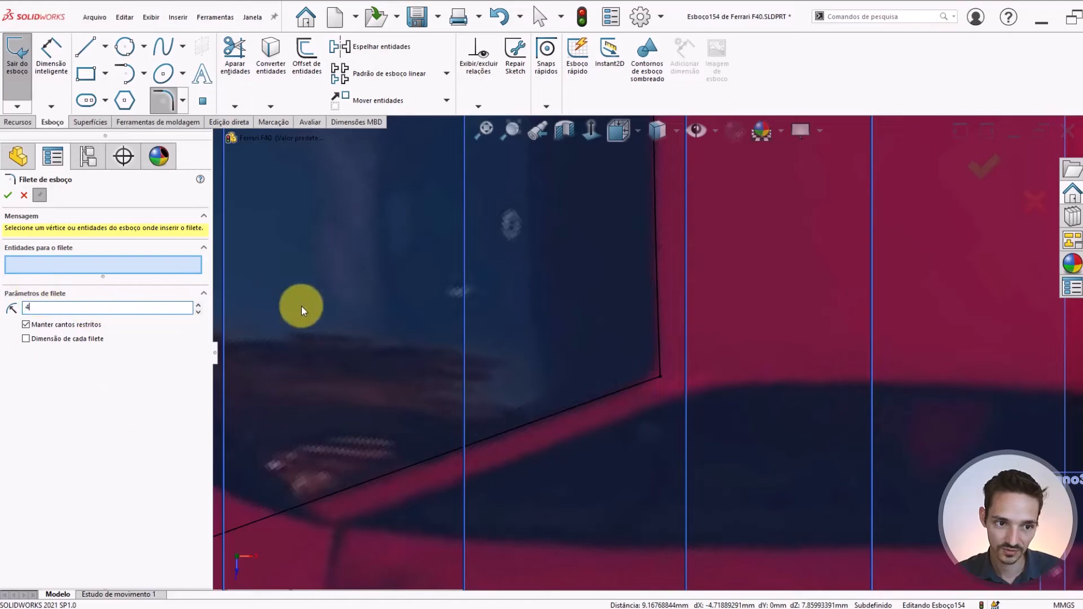
click(662, 374)
right_click(578, 345)
right_click(593, 356)
Set the display style to shaded with edges to show the cabin body over the top-view reference photo
scroll(590, 367, up, 5)
scroll(590, 367, up, 3)
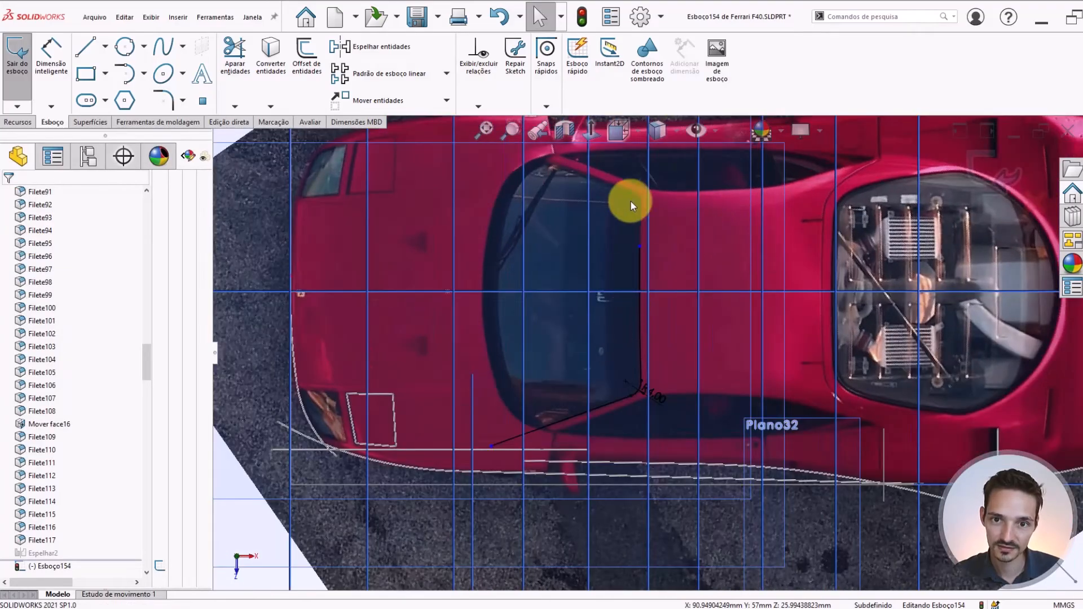
click(665, 134)
click(661, 150)
scroll(818, 341, up, 3)
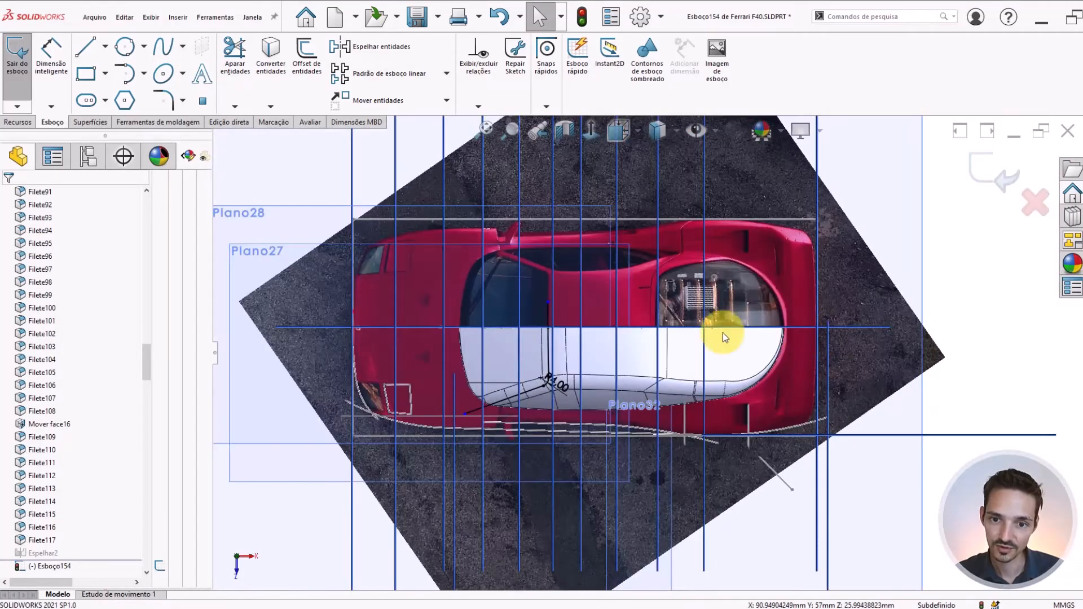
Examine how the windshield sketch and cabin body compare with the reference photos in the top and side views
scroll(461, 347, down, 4)
scroll(907, 370, up, 4)
scroll(907, 371, down, 3)
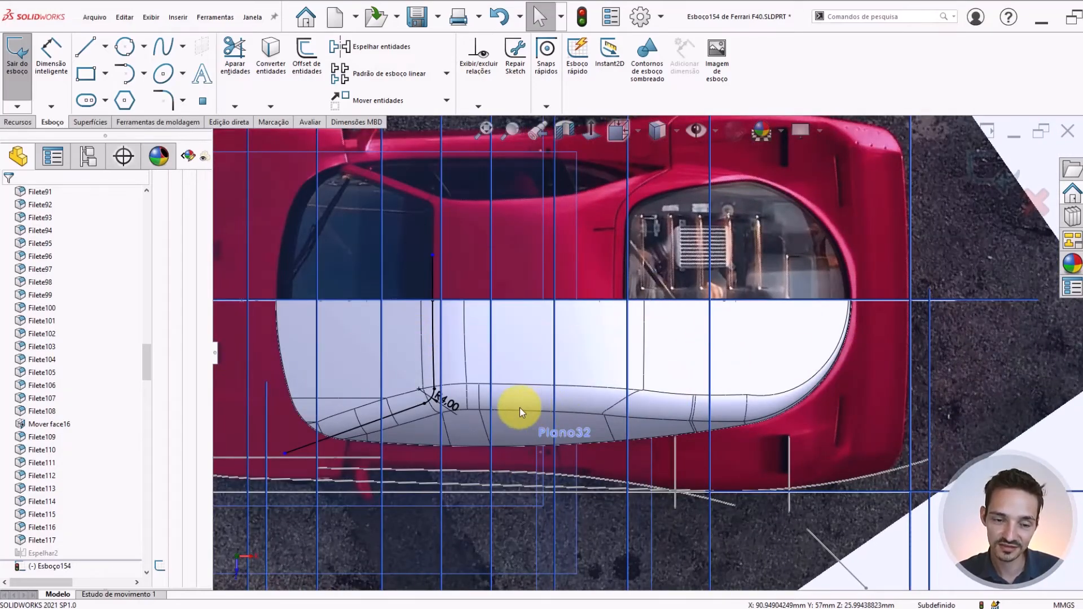
scroll(479, 401, up, 2)
scroll(446, 367, down, 2)
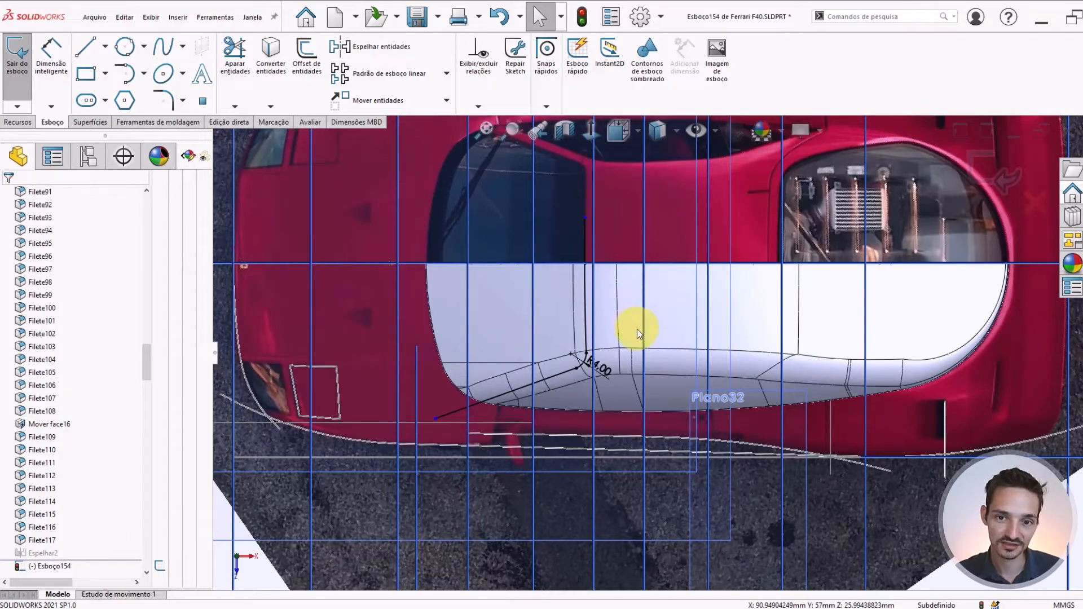
scroll(620, 334, down, 1)
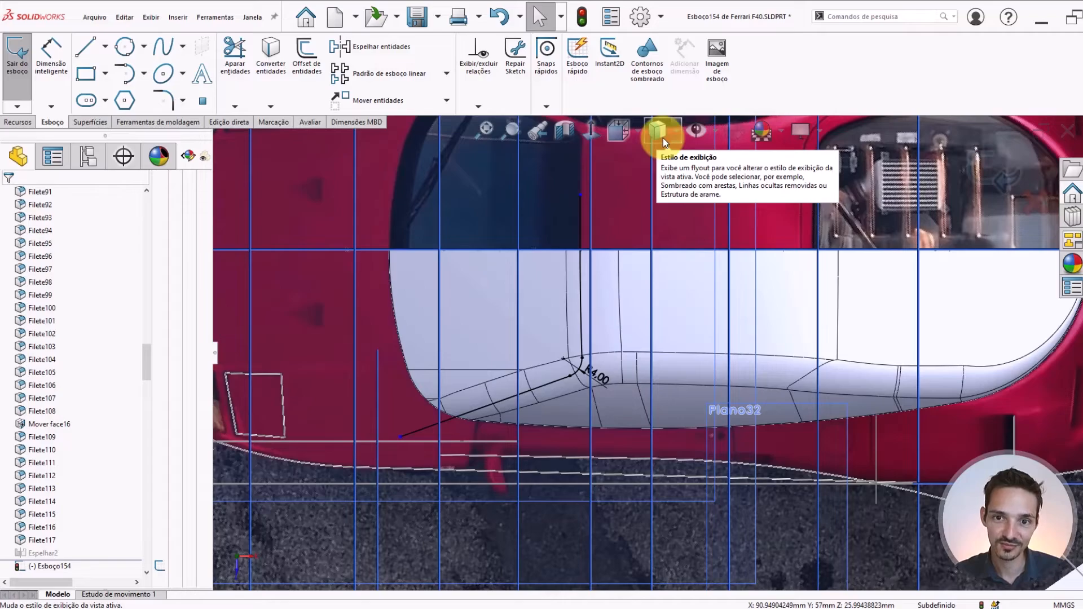
scroll(673, 368, up, 2)
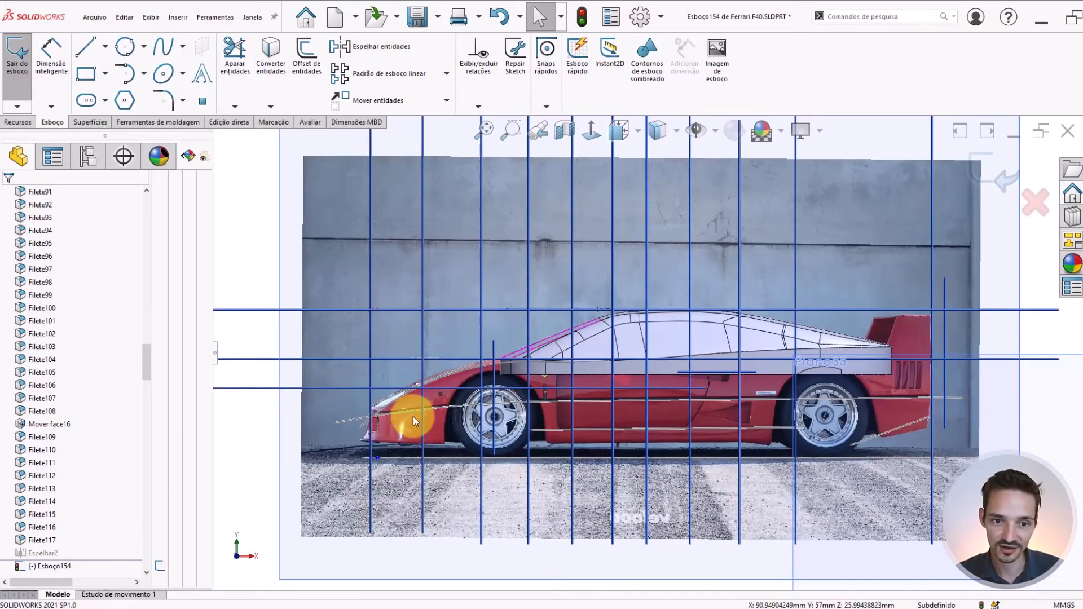
scroll(413, 417, down, 5)
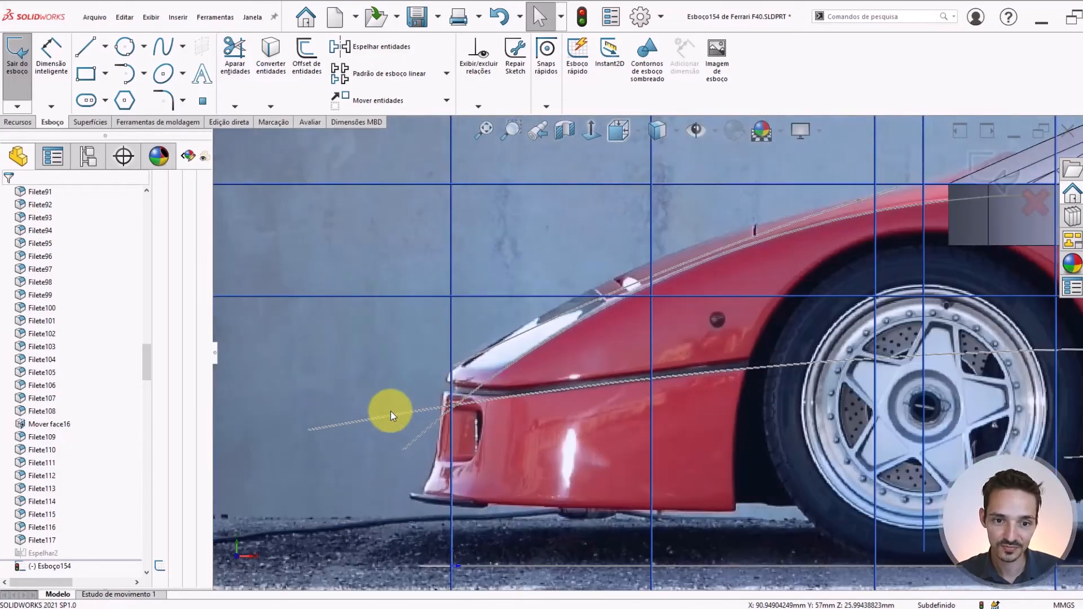
scroll(461, 398, down, 3)
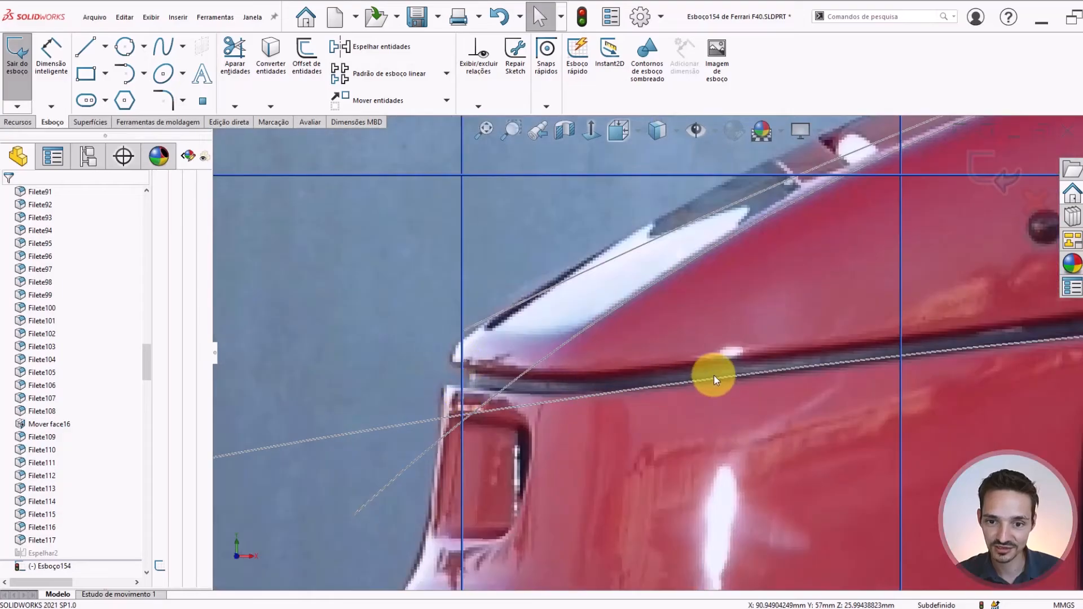
scroll(977, 348, up, 6)
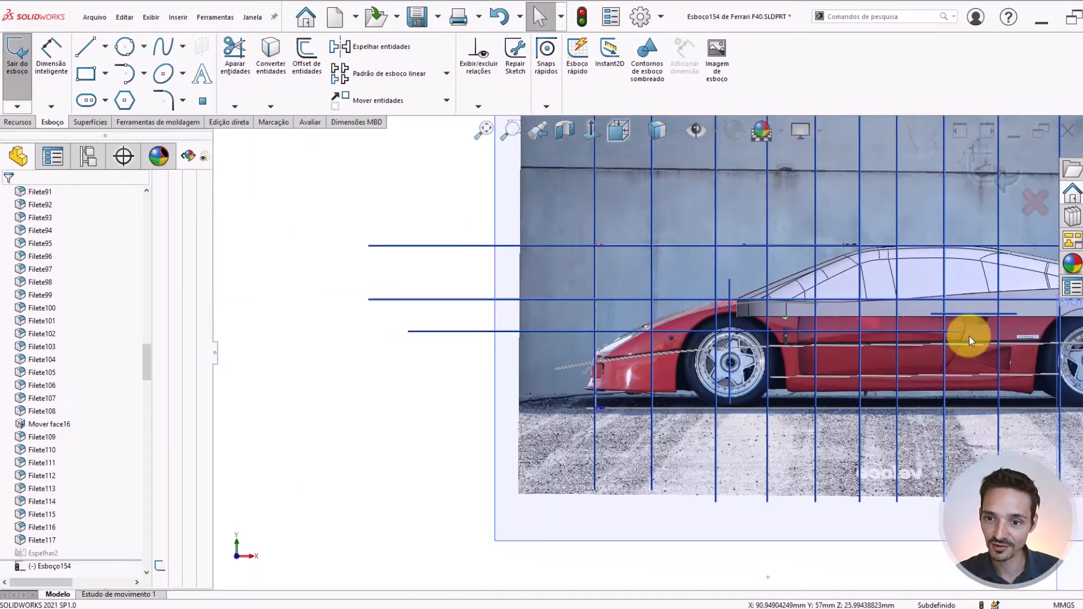
scroll(607, 337, down, 5)
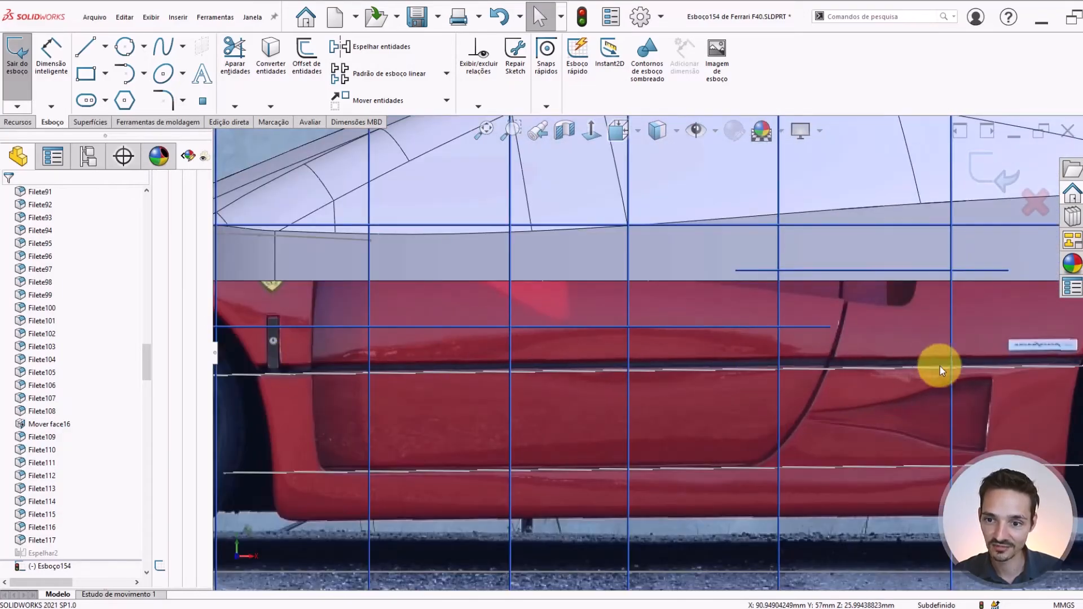
scroll(798, 328, up, 8)
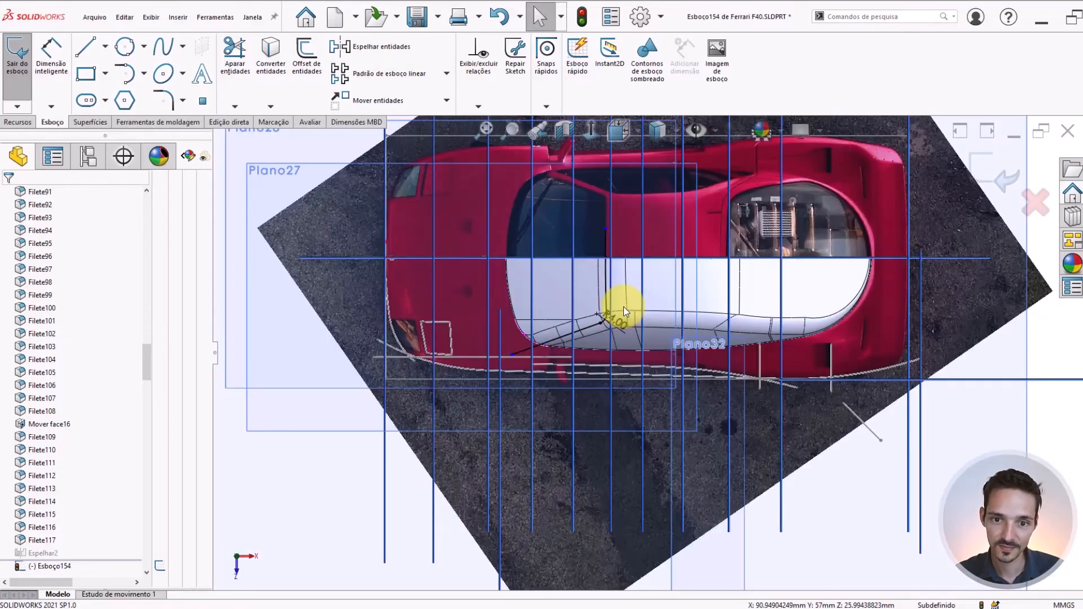
scroll(624, 306, down, 3)
scroll(649, 182, up, 2)
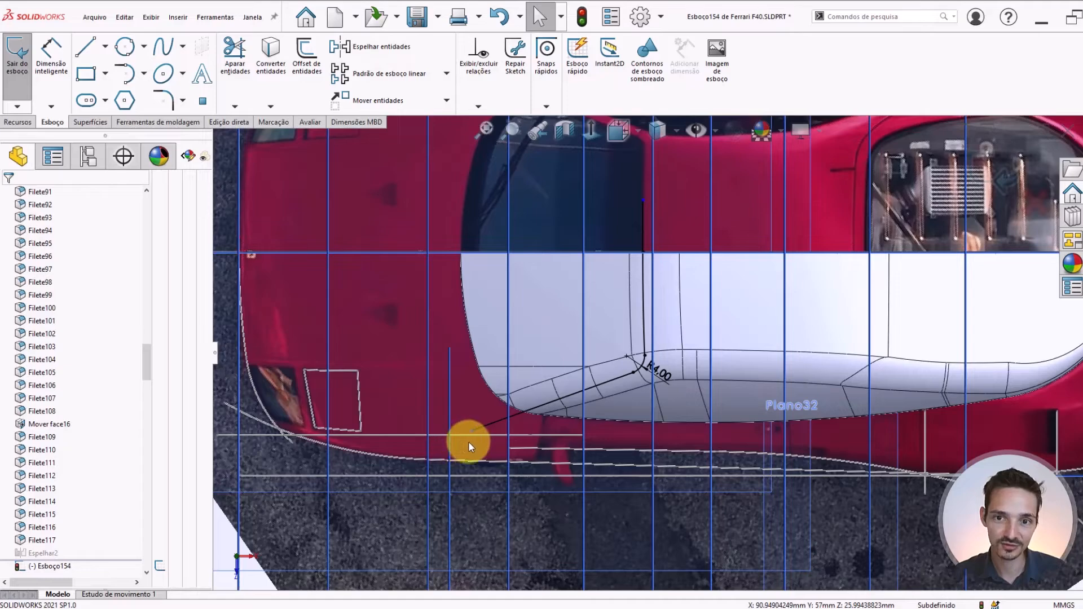
Bring up the solid feature commands for use with the windshield outline sketch
click(17, 122)
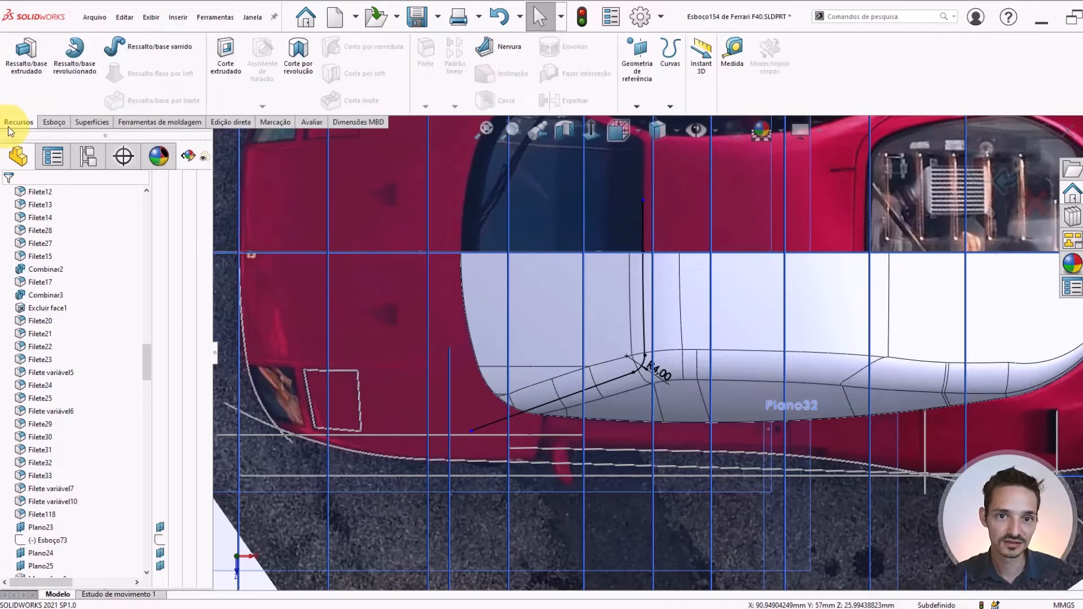
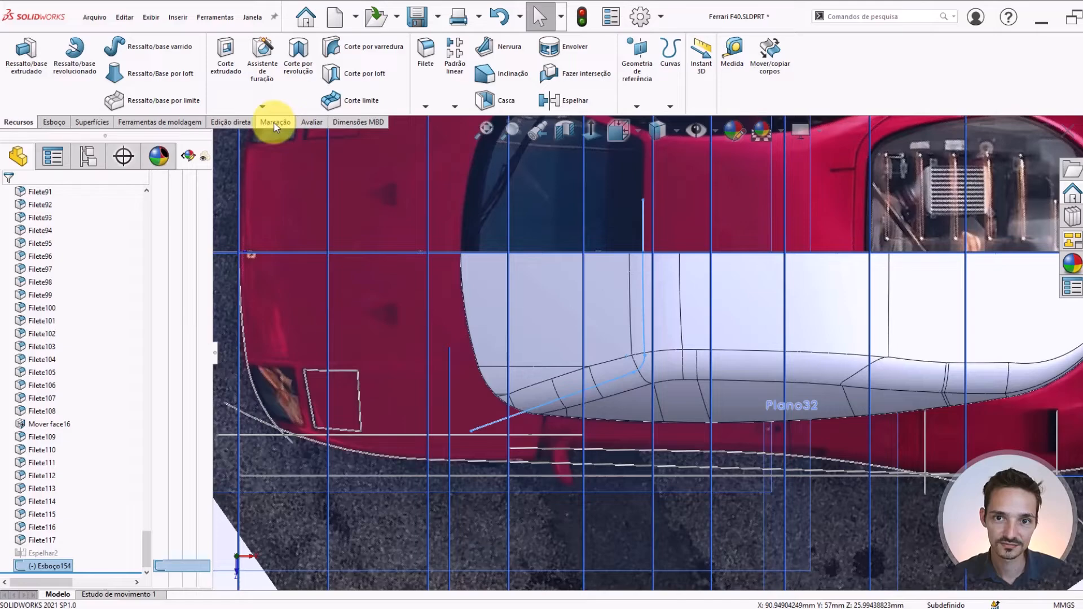
click(231, 123)
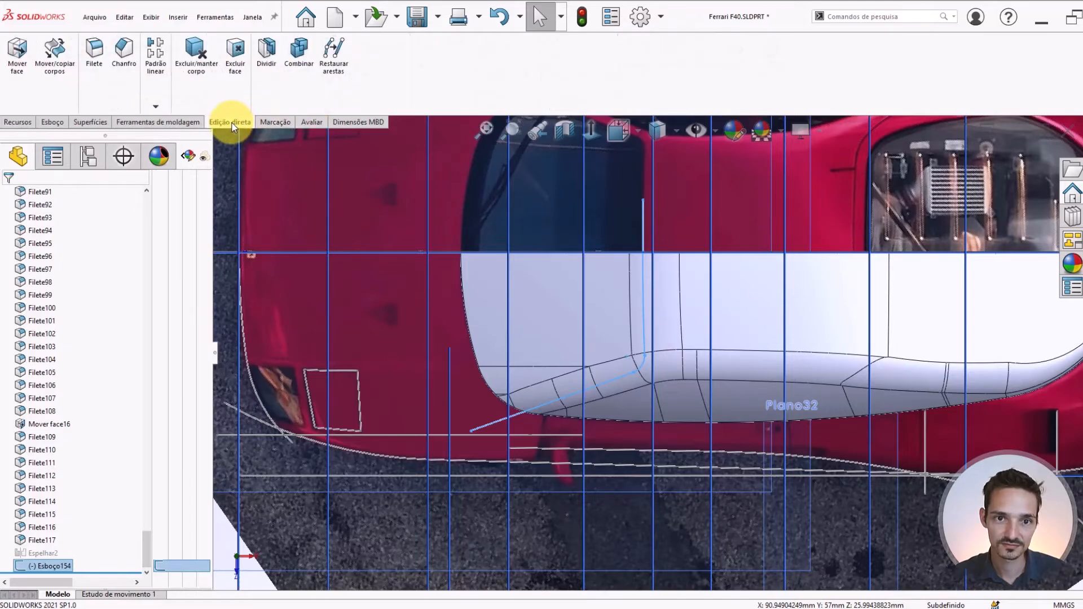
click(273, 57)
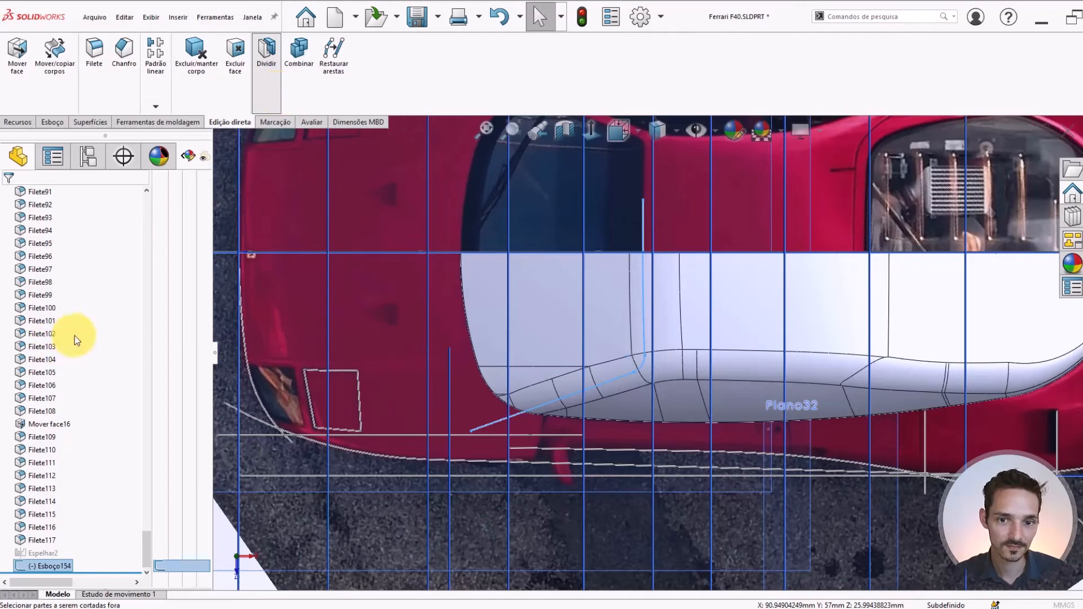
click(480, 404)
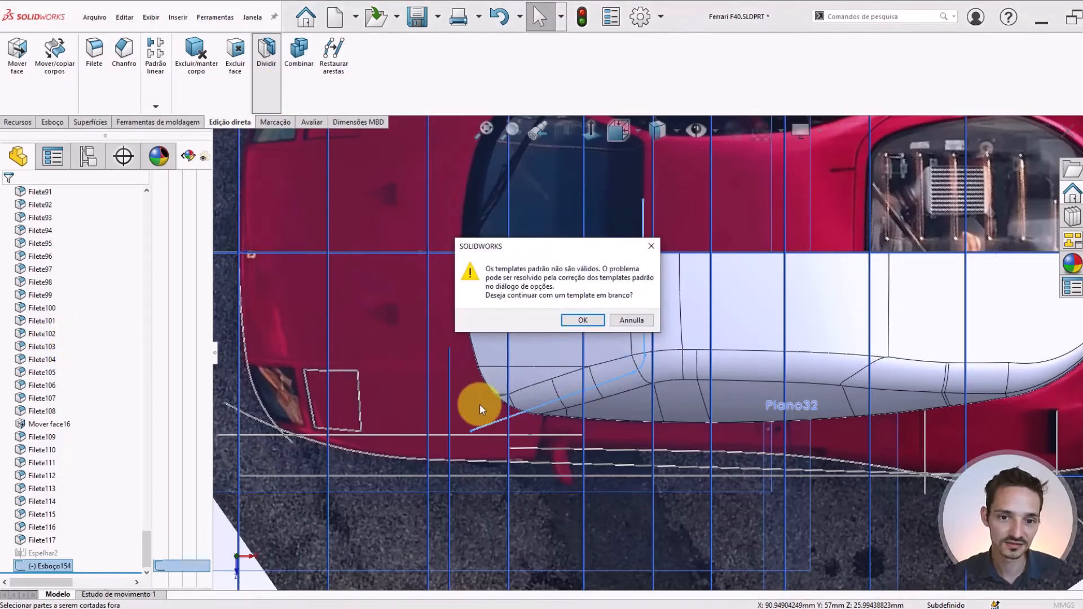
click(571, 321)
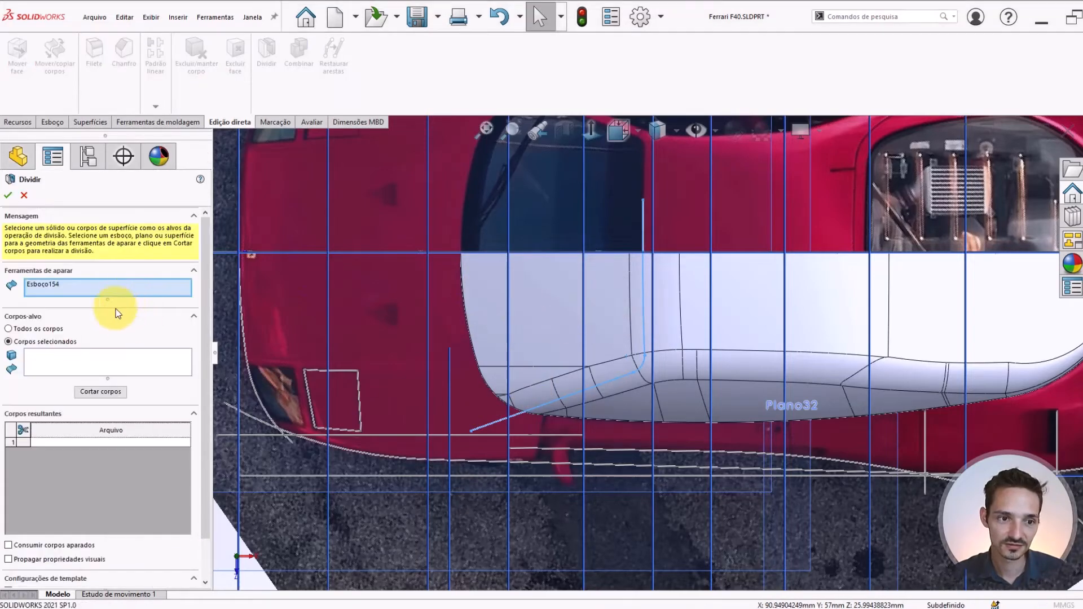
click(41, 360)
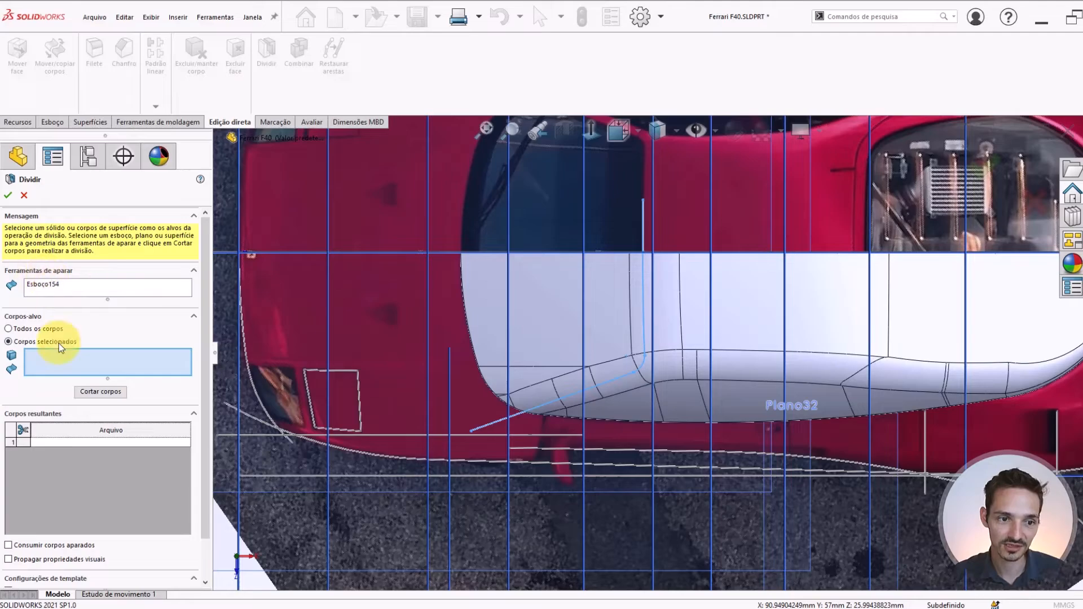
click(581, 336)
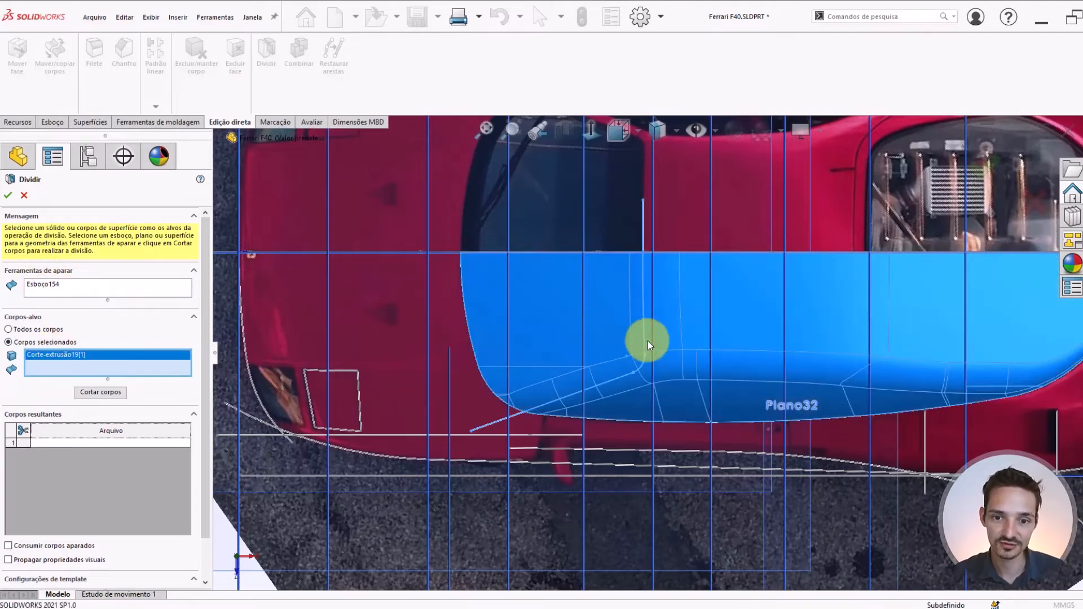
scroll(648, 341, down, 3)
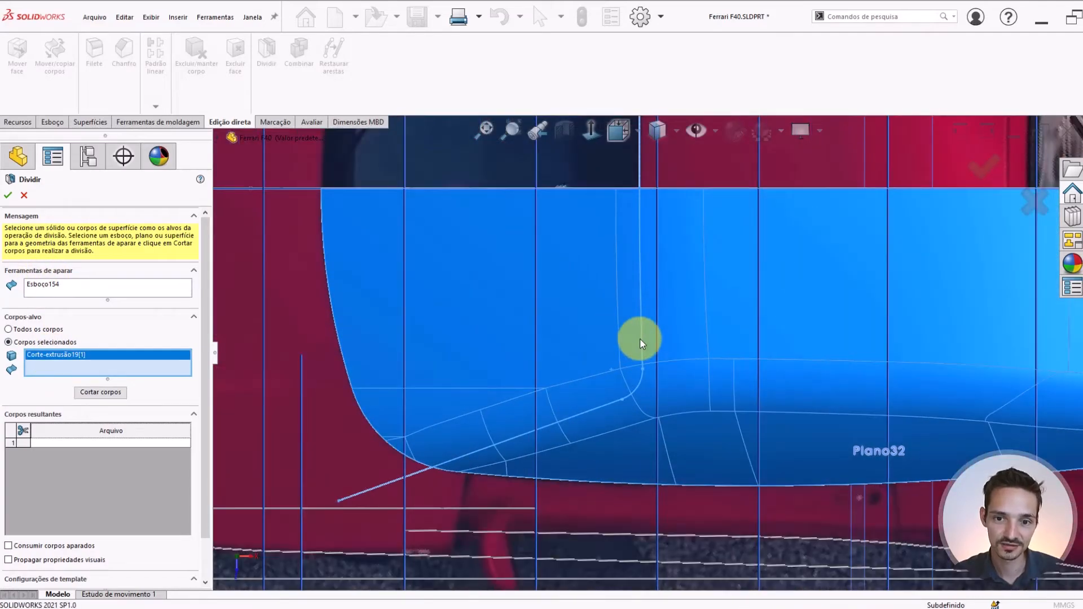
scroll(634, 202, up, 5)
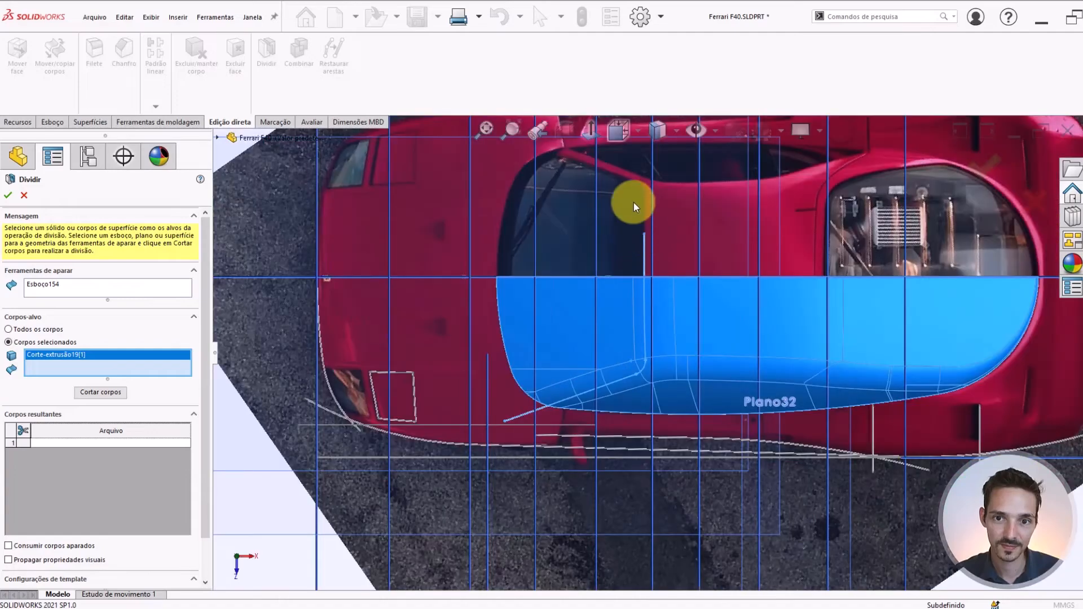
scroll(657, 252, down, 4)
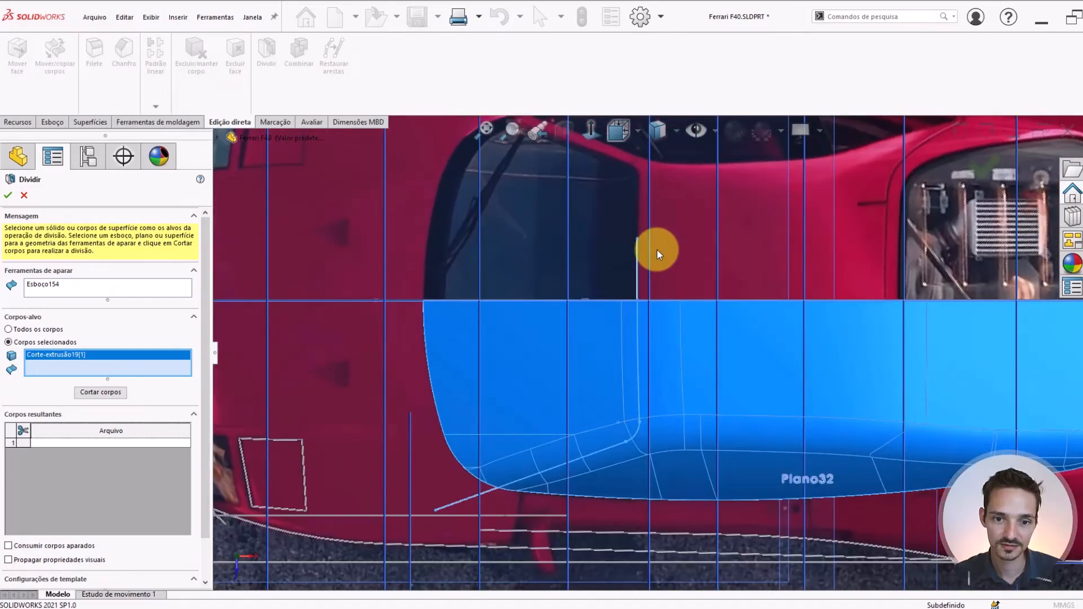
click(23, 196)
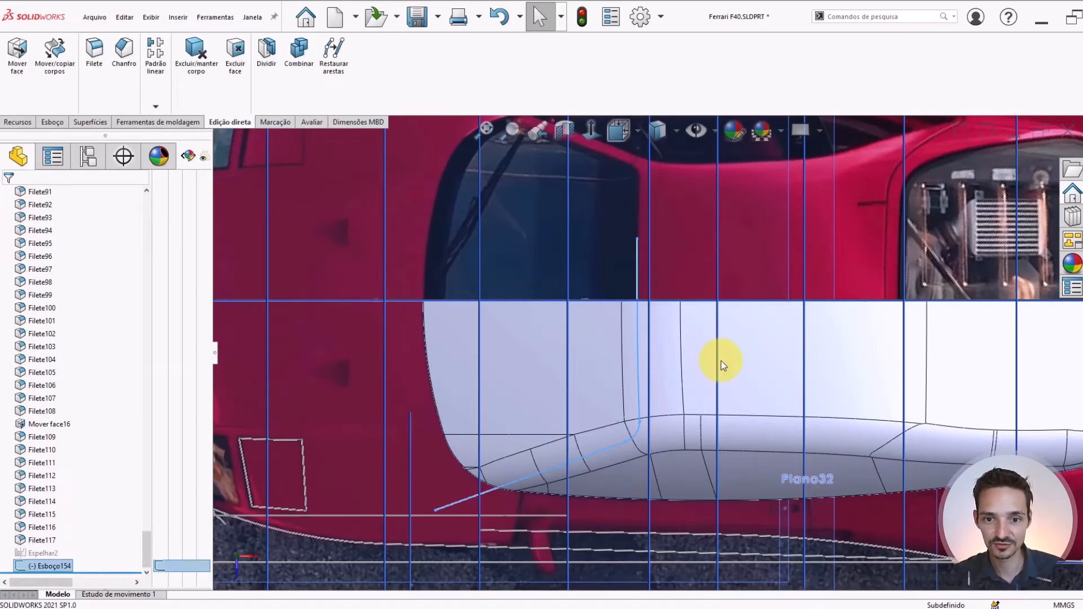
Reopen the windshield outline sketch Esboço154 for editing
scroll(636, 280, down, 5)
scroll(668, 328, down, 4)
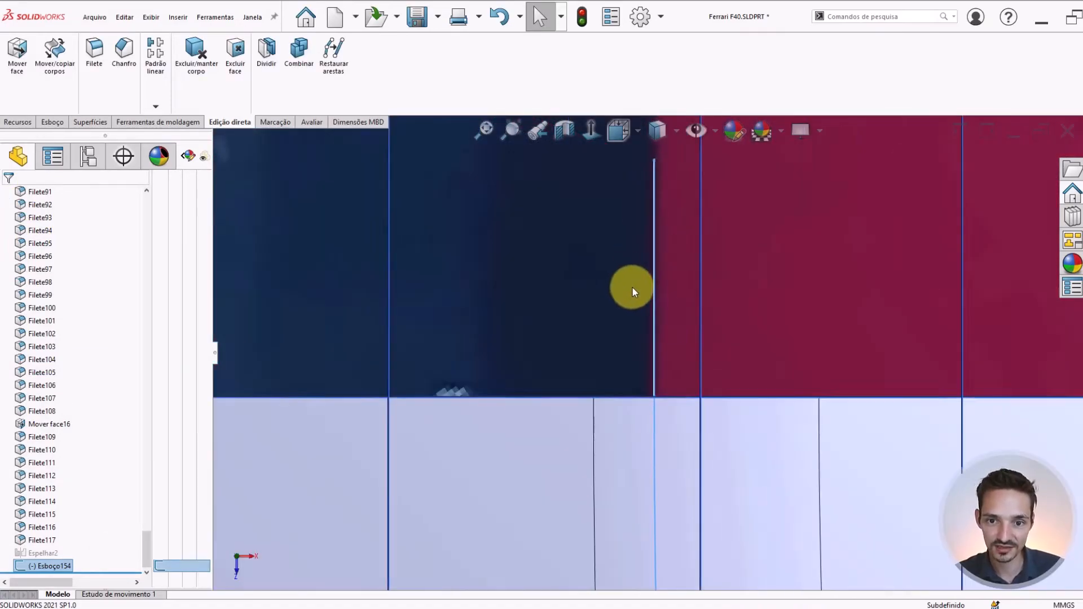
scroll(632, 358, up, 8)
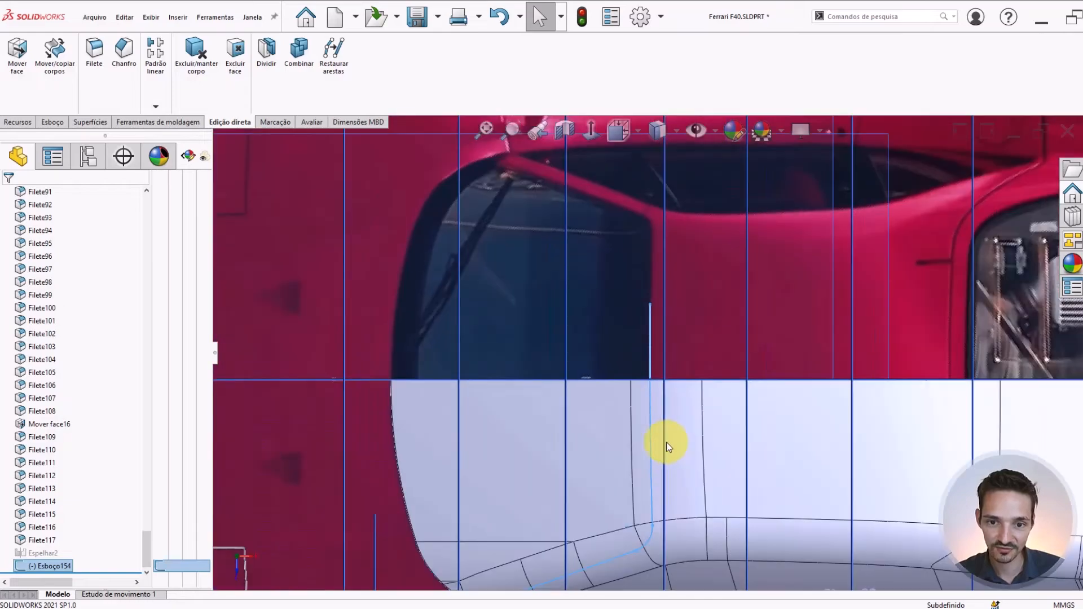
scroll(652, 438, down, 3)
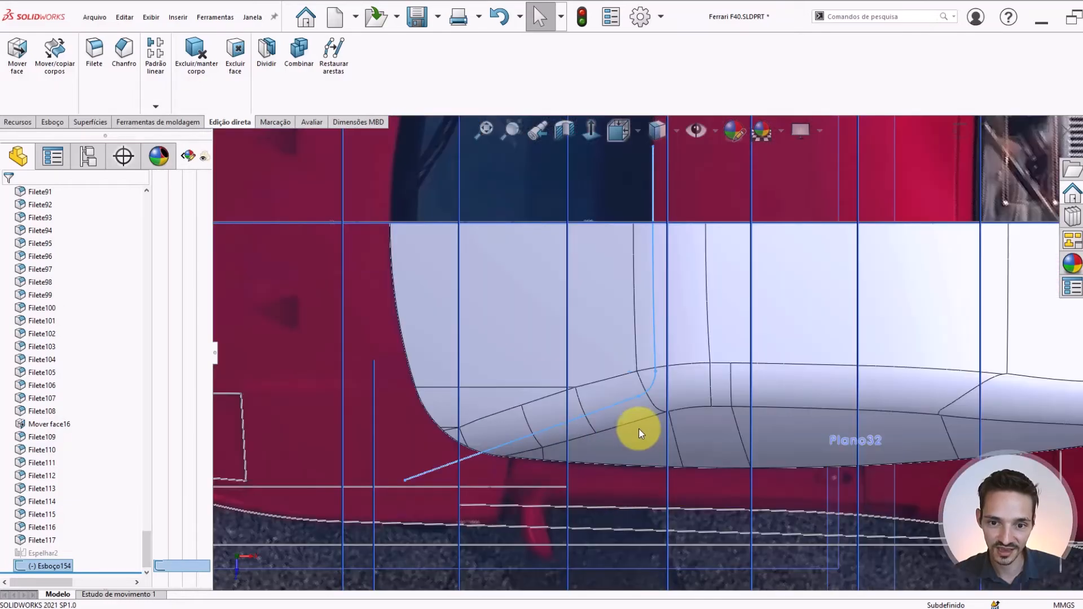
click(38, 568)
click(52, 534)
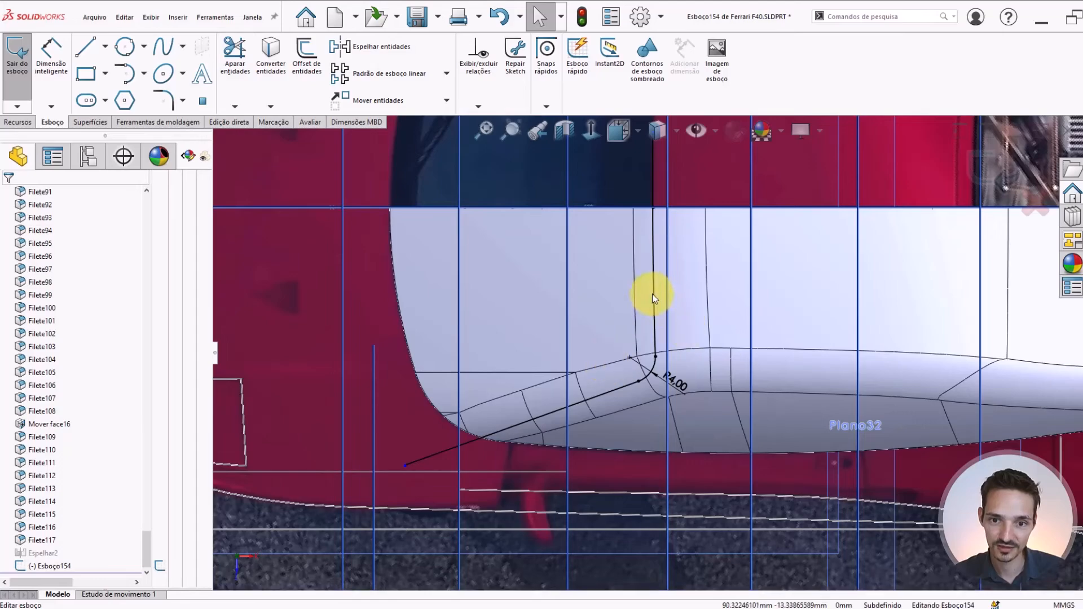
Try a reversed offset of the whole windshield outline chain, setting the distance to 1 mm to match the dark glass border in the photo
right_click(653, 295)
click(662, 303)
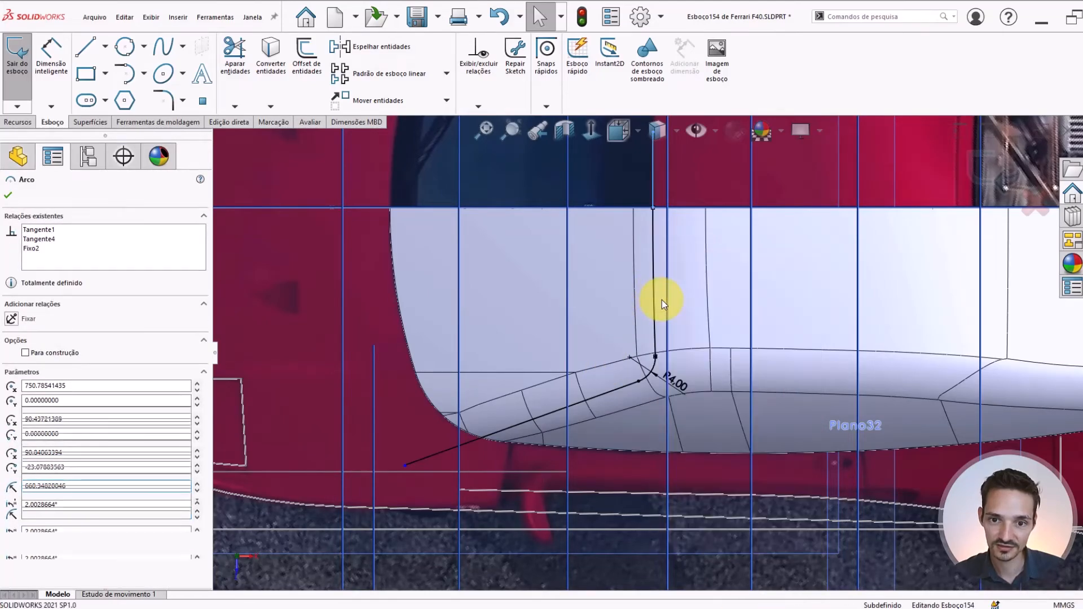
click(307, 56)
scroll(655, 223, down, 5)
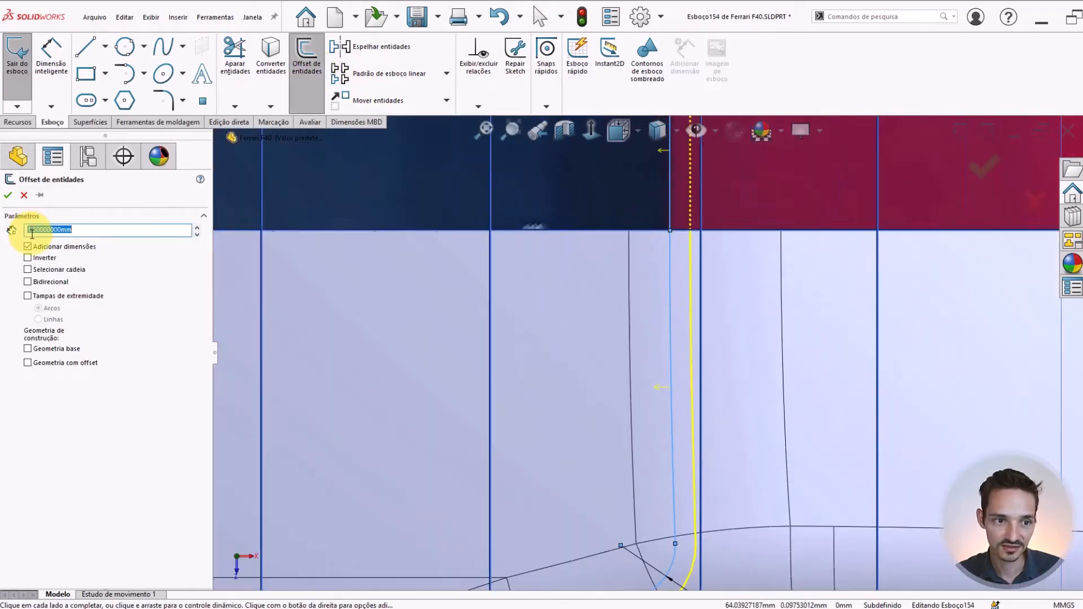
click(28, 258)
scroll(682, 242, up, 3)
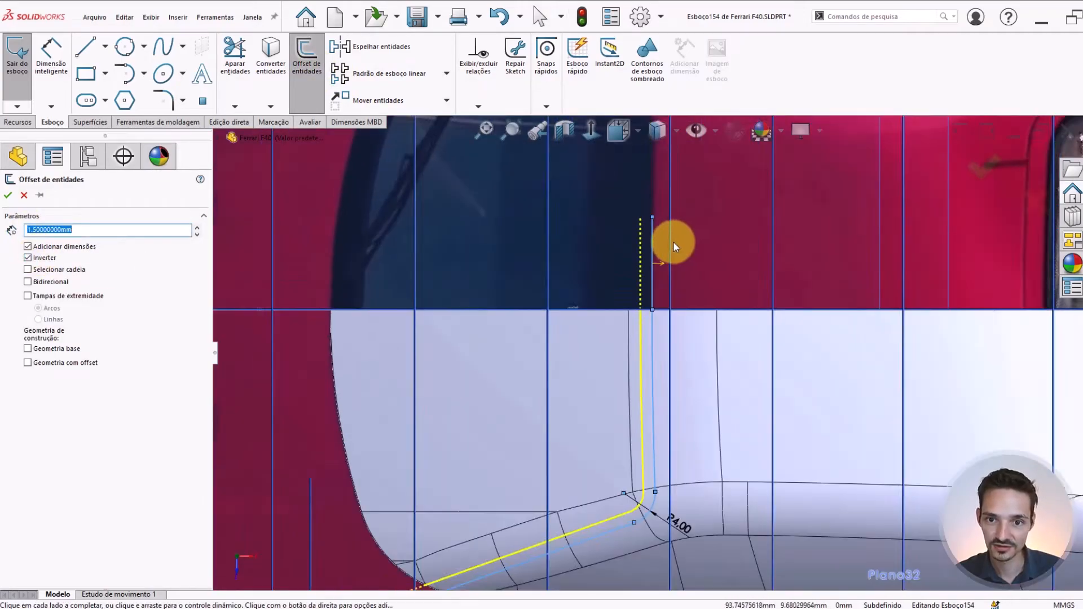
scroll(673, 241, down, 3)
scroll(649, 229, up, 2)
scroll(469, 259, down, 4)
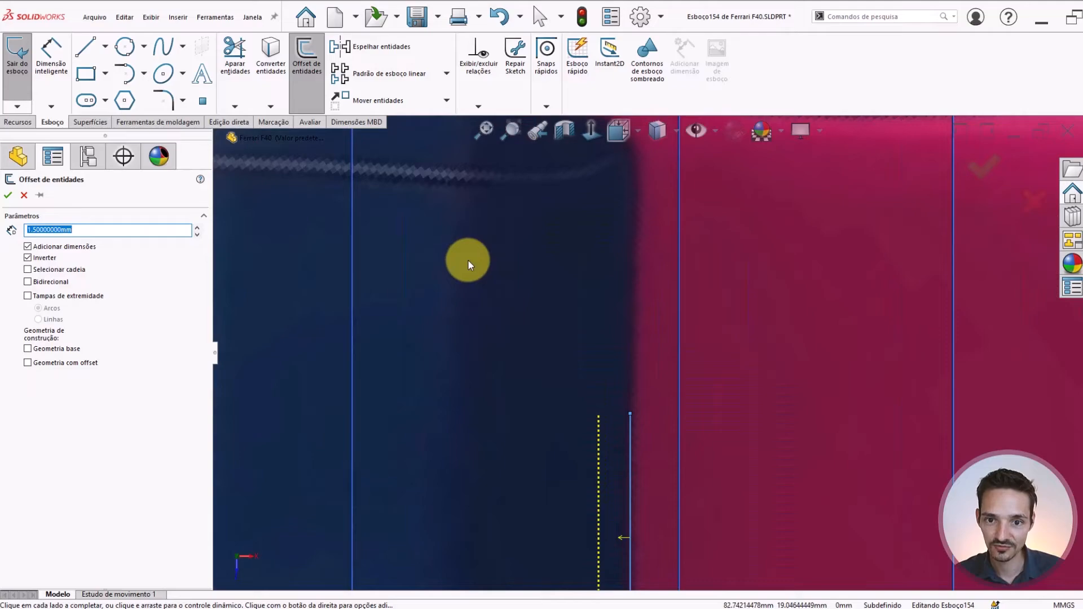
scroll(614, 235, down, 3)
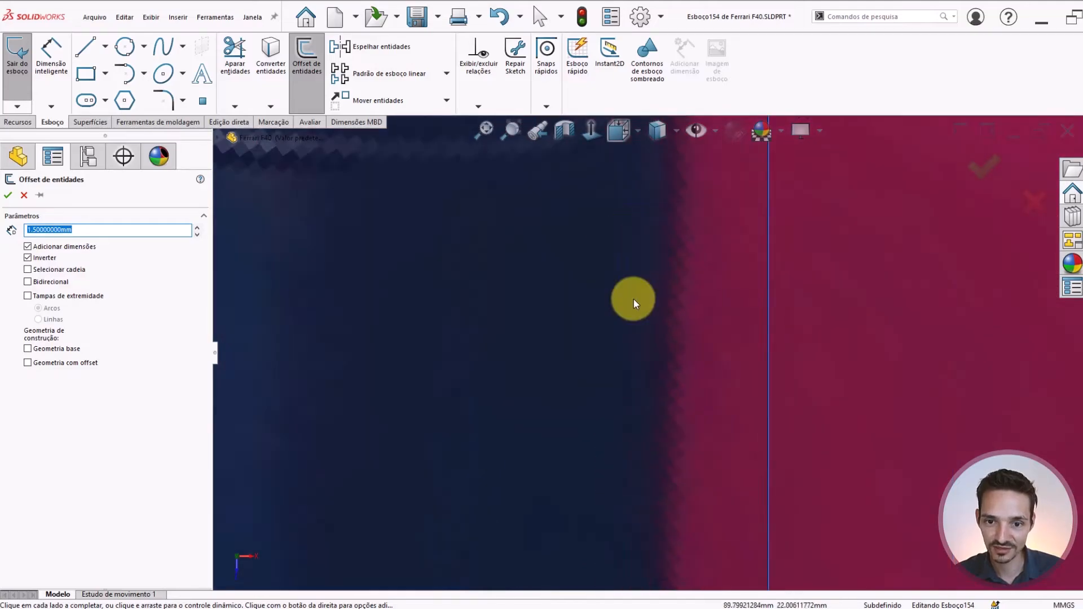
scroll(665, 377, up, 2)
scroll(665, 377, up, 2)
scroll(649, 428, down, 4)
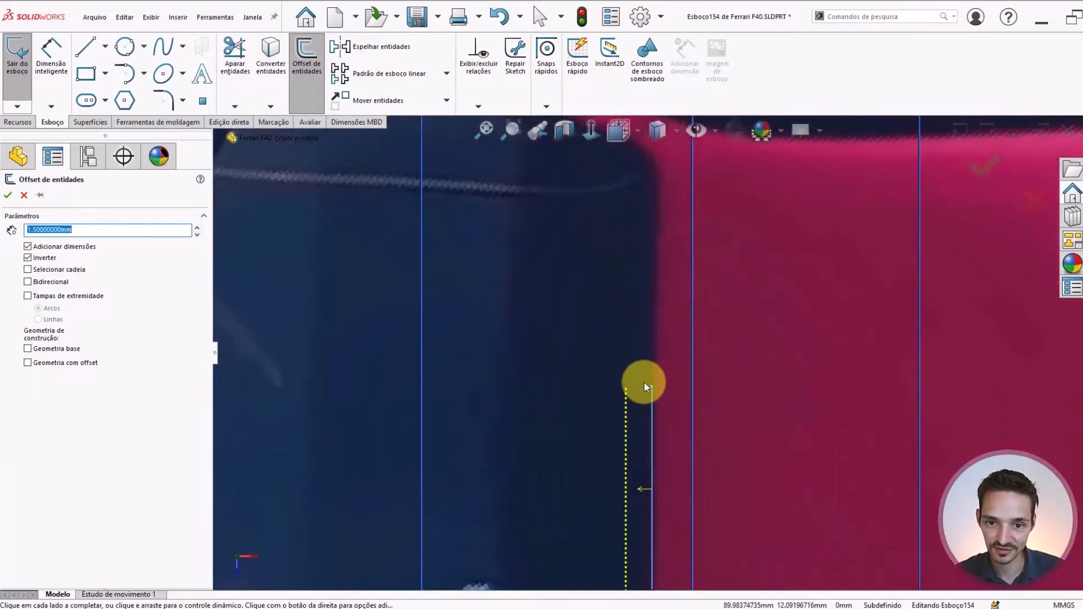
scroll(663, 474, up, 3)
scroll(665, 466, down, 3)
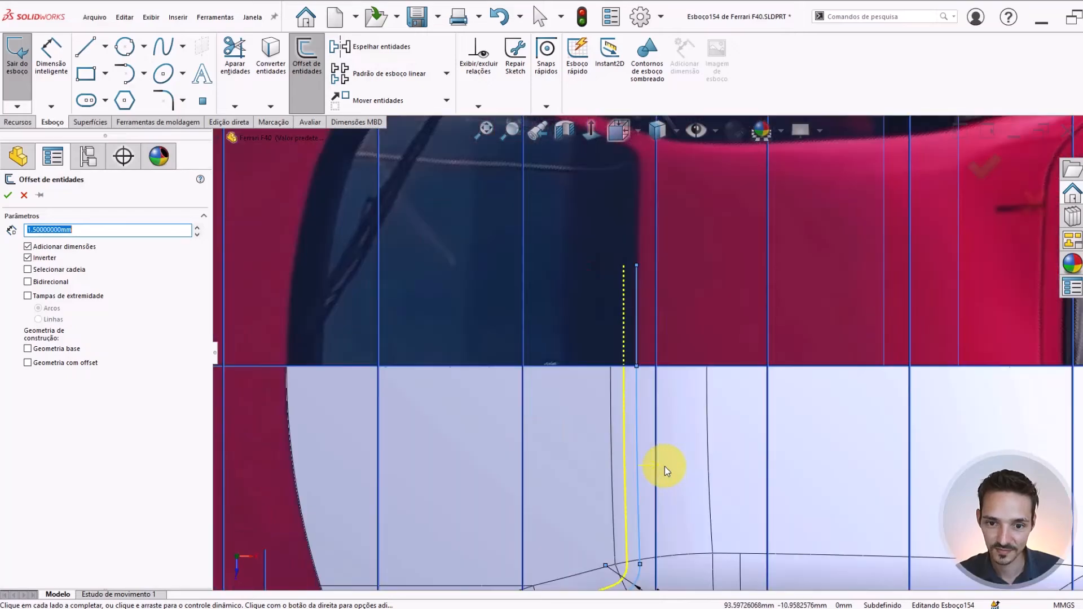
text(1)
key(Return)
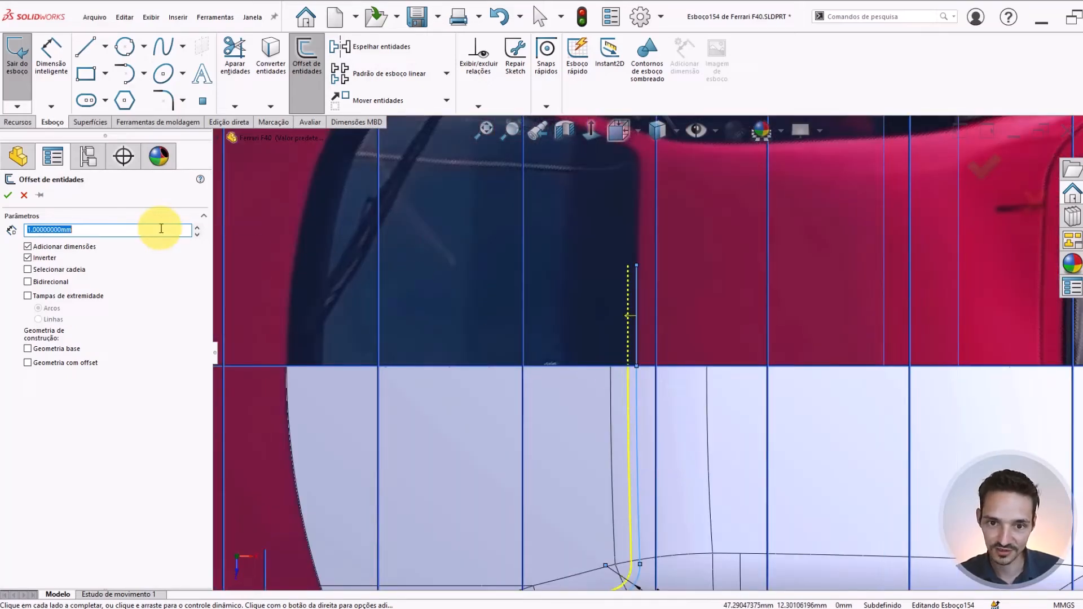
Examine the width of the dark border around the rear engine window in the top-view photo, using a trial construction line as a gauge
scroll(617, 333, up, 3)
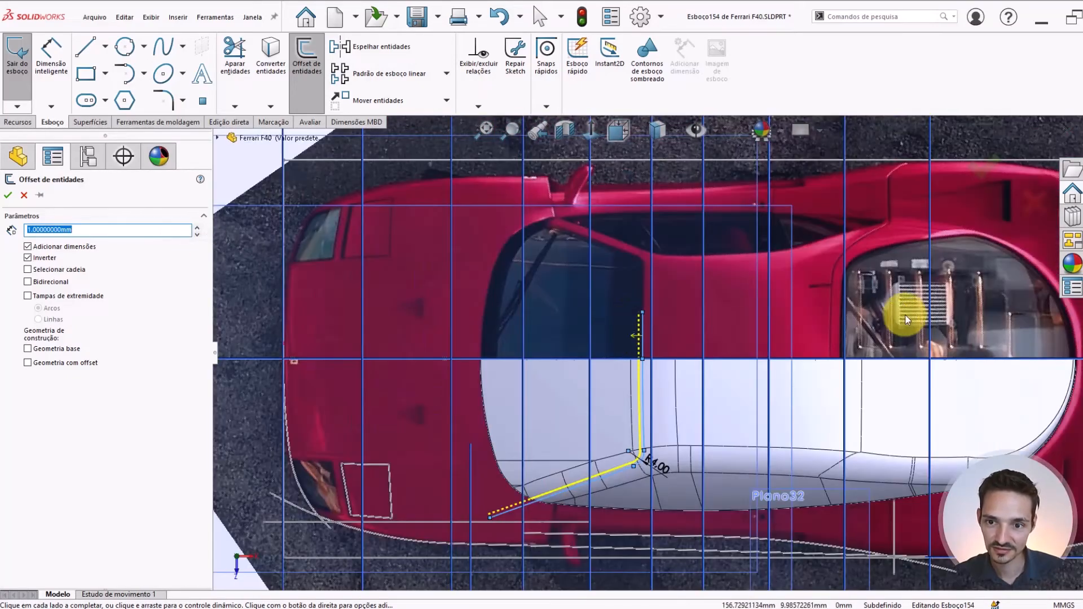
scroll(855, 252, down, 3)
scroll(841, 277, down, 4)
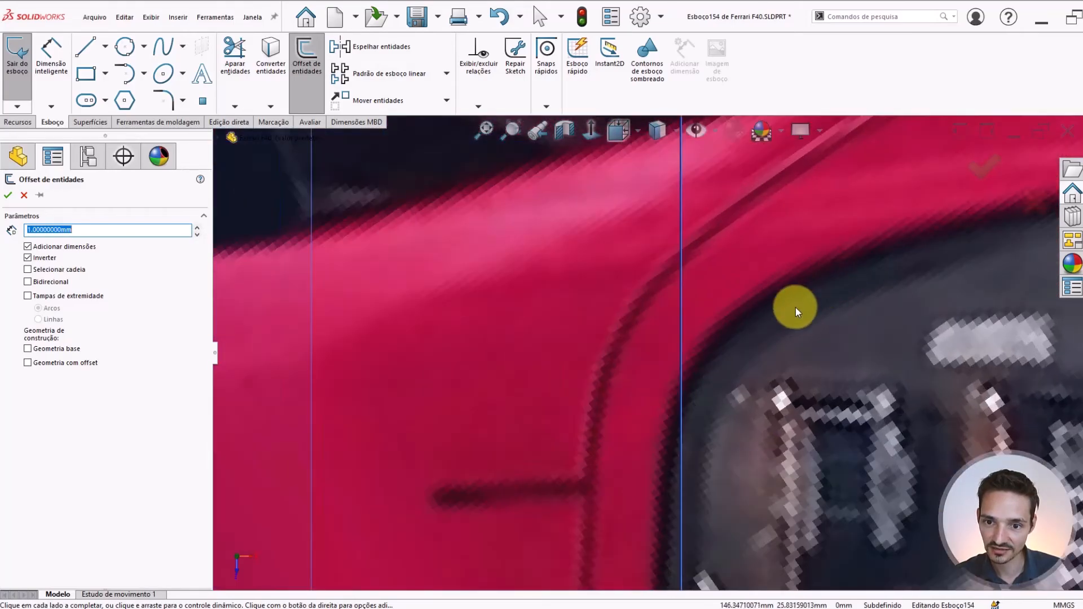
scroll(679, 446, down, 5)
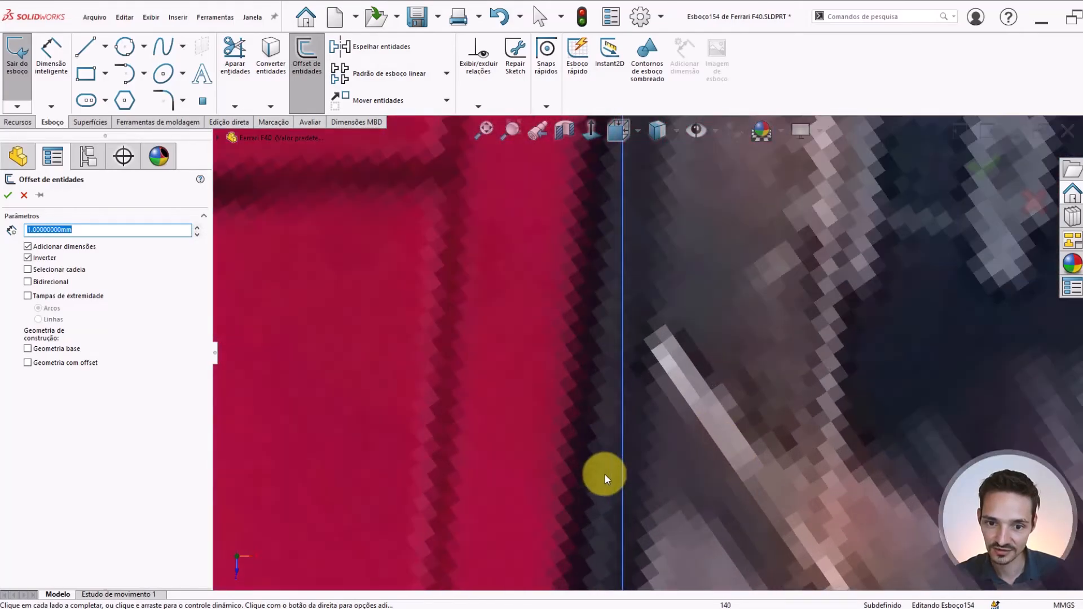
scroll(635, 469, up, 3)
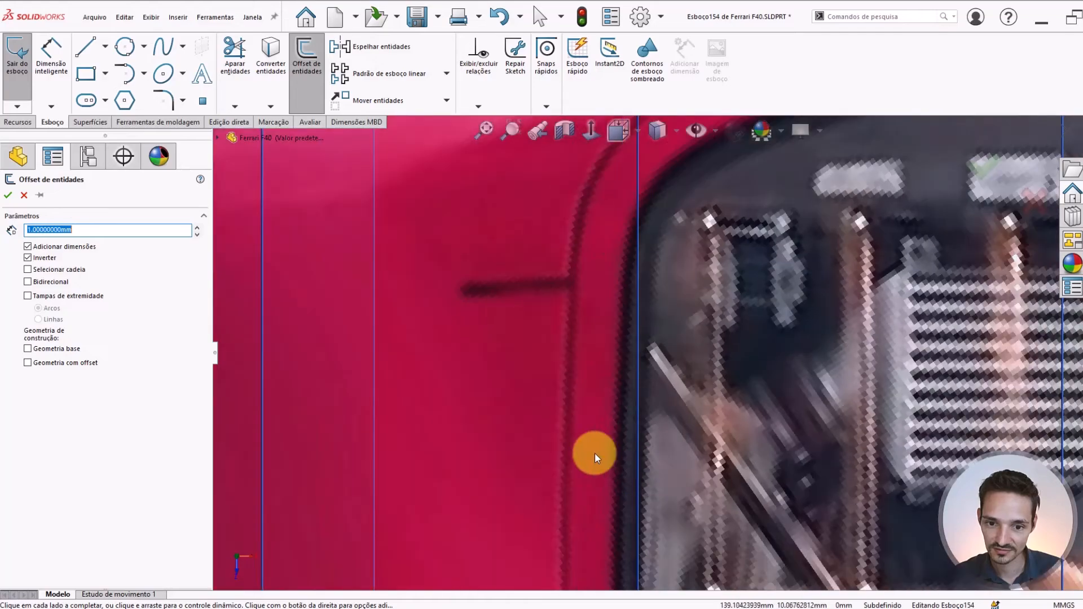
right_drag(598, 447, 659, 452)
scroll(618, 473, down, 5)
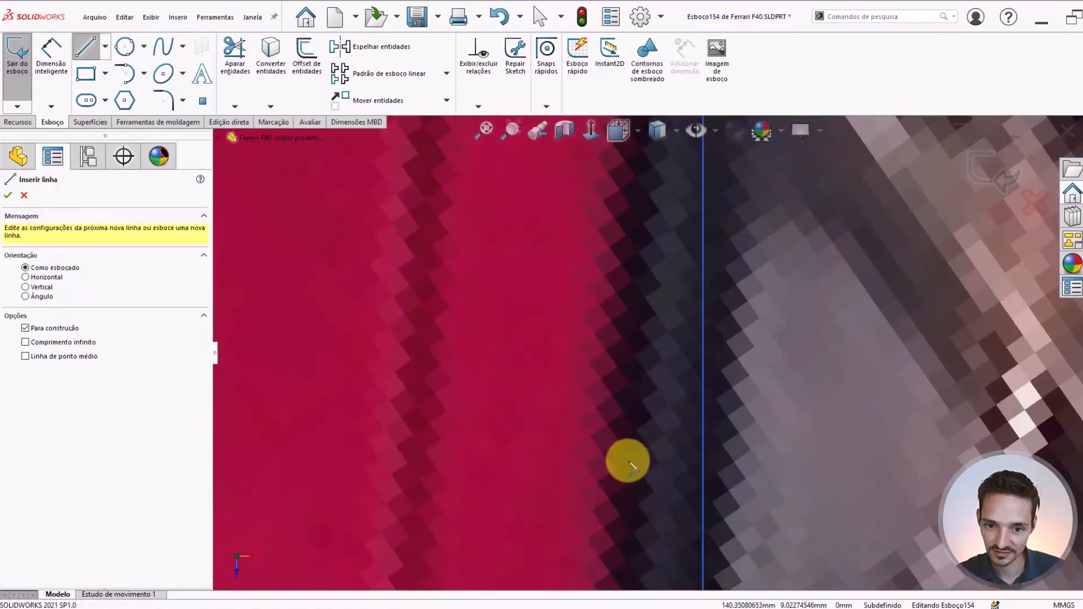
click(653, 465)
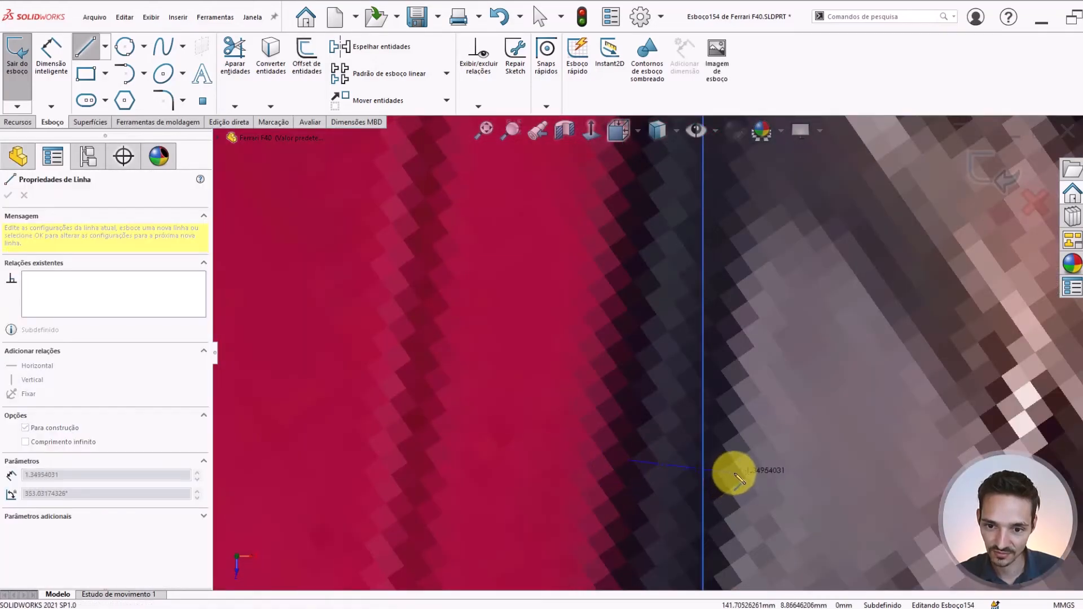
key(Escape)
scroll(657, 454, up, 5)
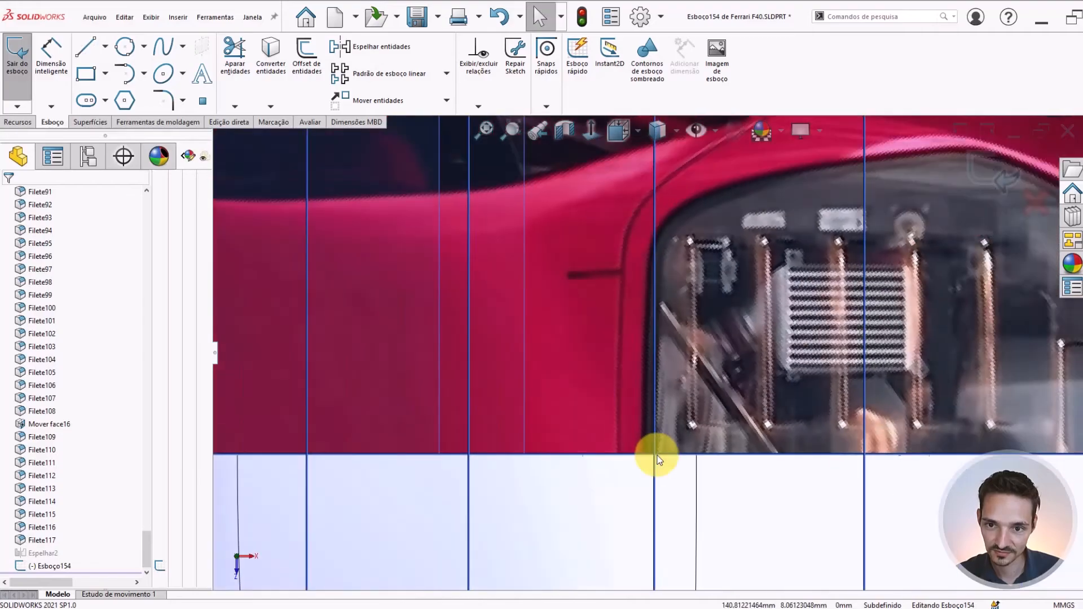
scroll(407, 392, up, 4)
scroll(606, 367, down, 4)
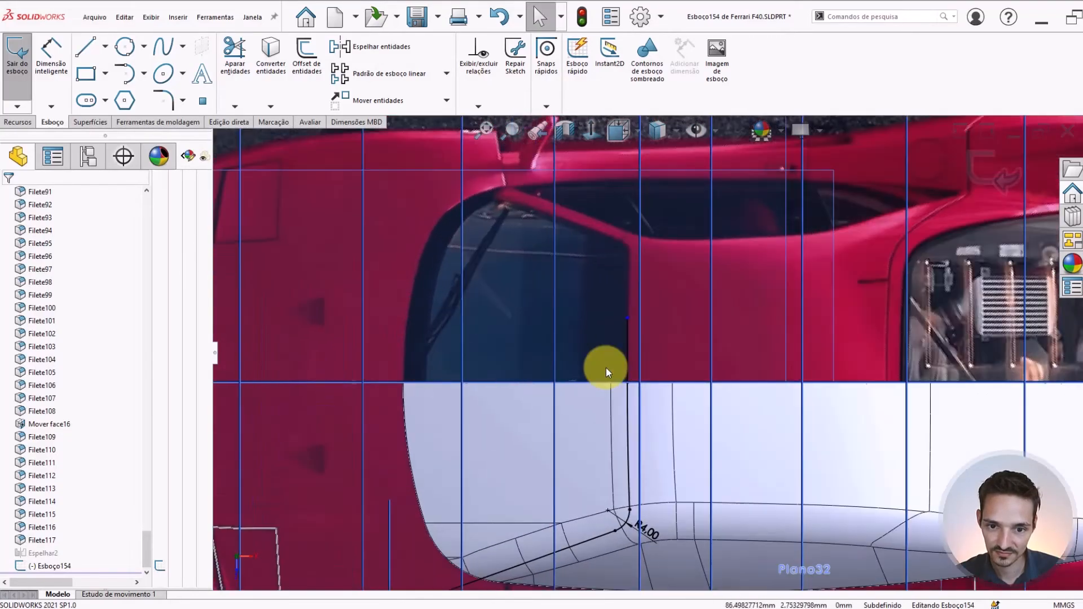
Offset the whole windshield outline chain 1 mm inward towards the glass, and hide the reference planes, sketches and photos
click(628, 358)
right_click(628, 357)
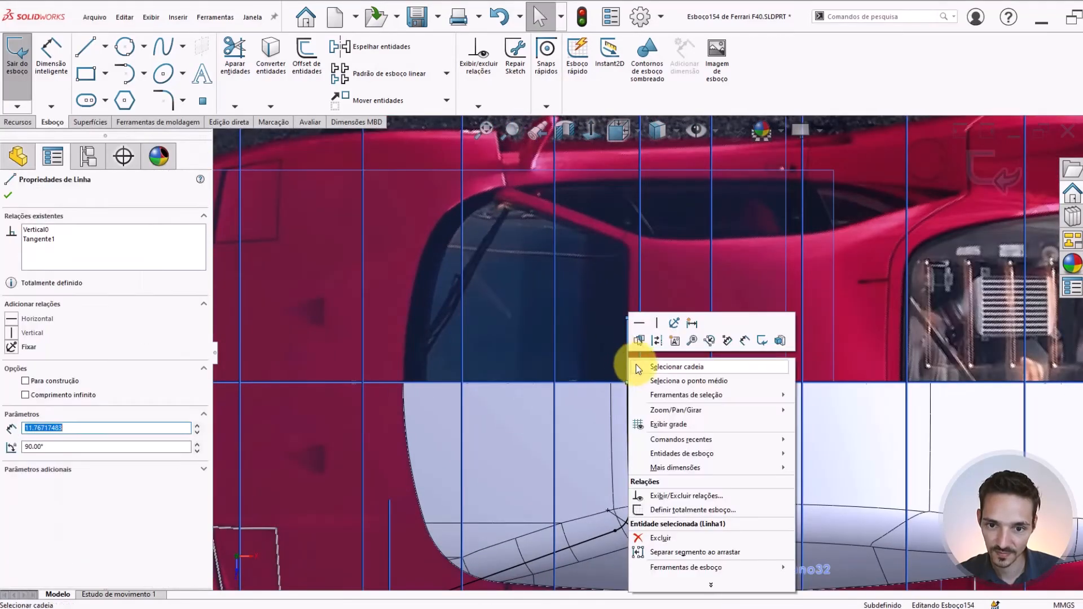
click(641, 366)
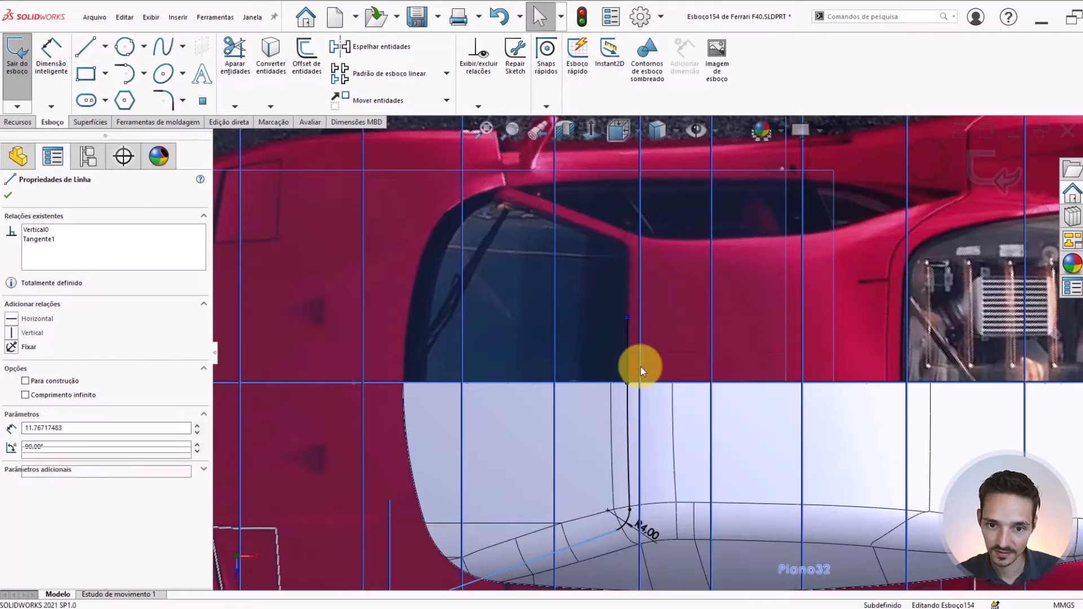
click(305, 51)
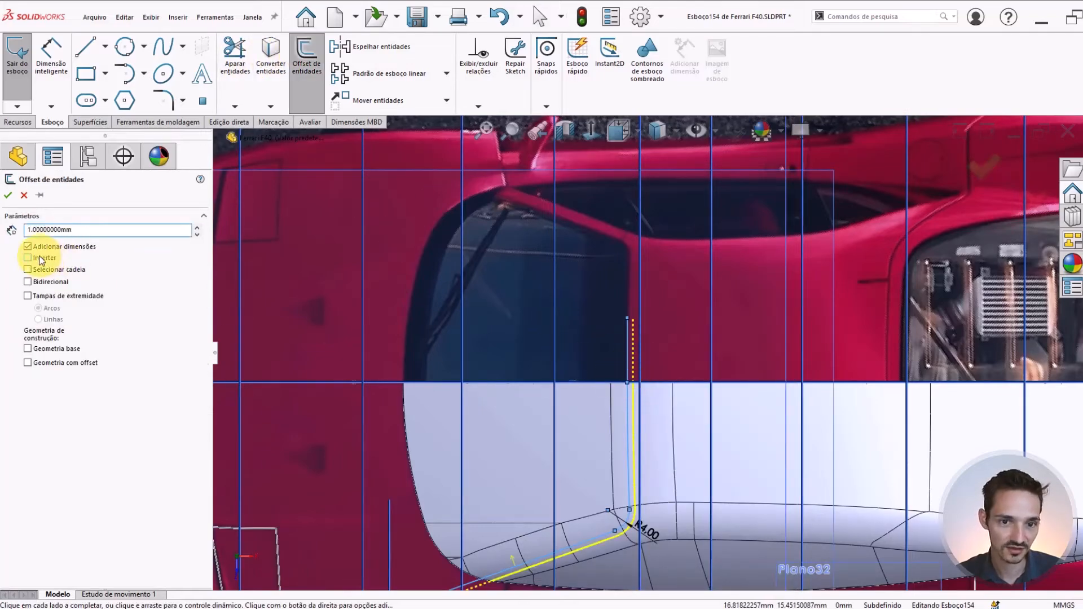
scroll(601, 507, up, 2)
scroll(590, 462, down, 3)
click(571, 439)
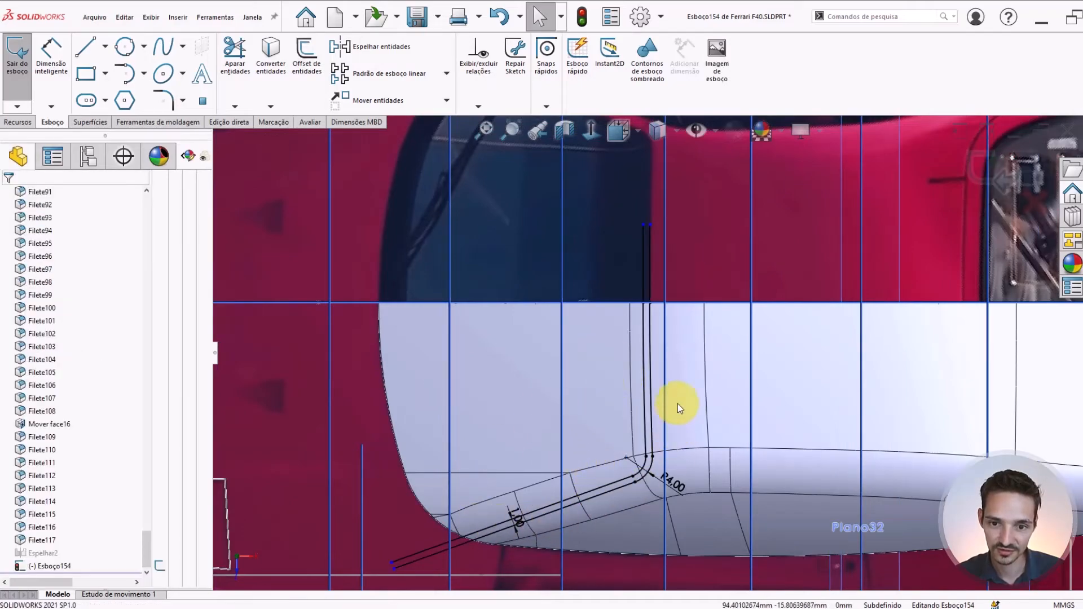
click(689, 130)
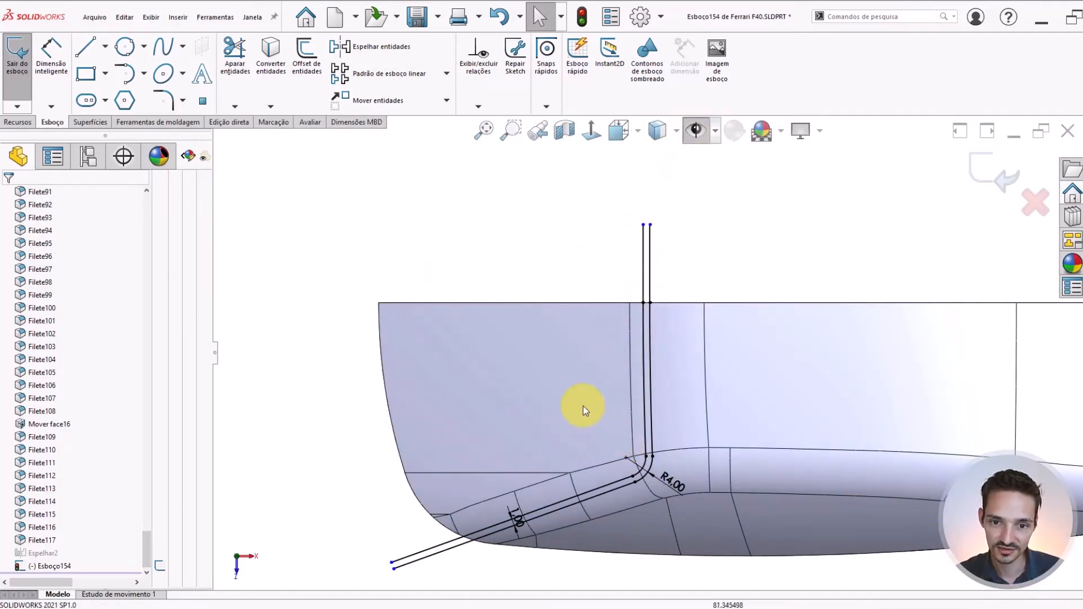
Check the 1 mm double outline against the cabin body, and exit the windshield sketch
scroll(641, 303, down, 4)
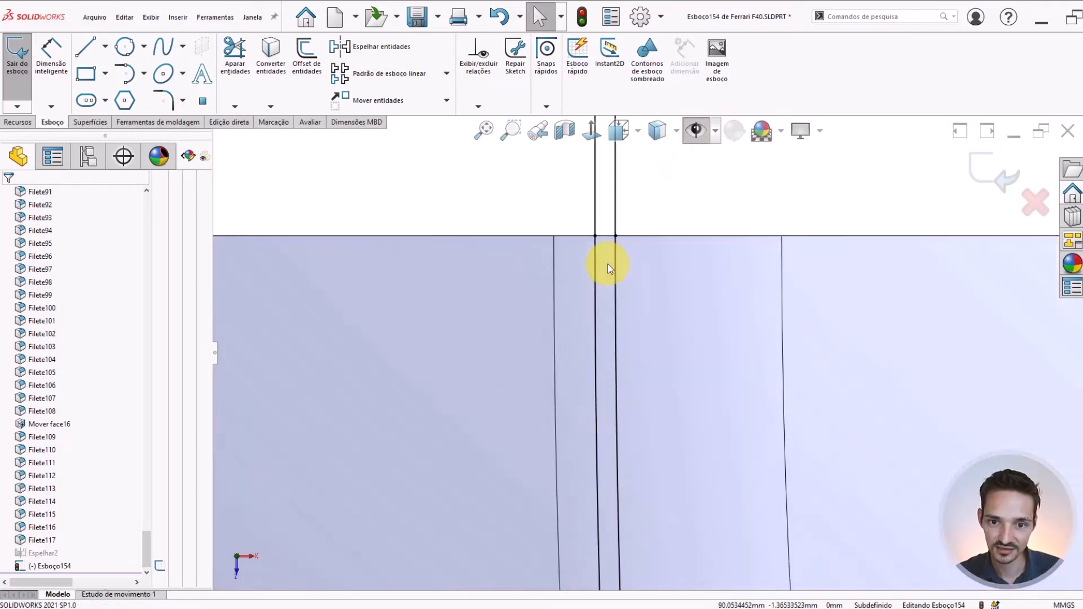
scroll(633, 416, up, 5)
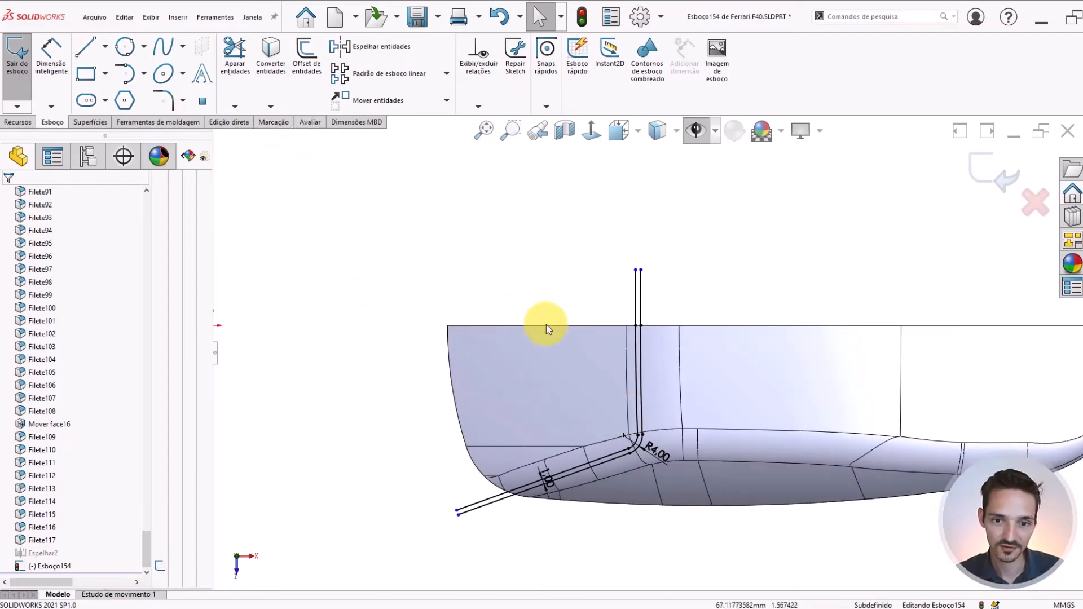
key(ctrl+s)
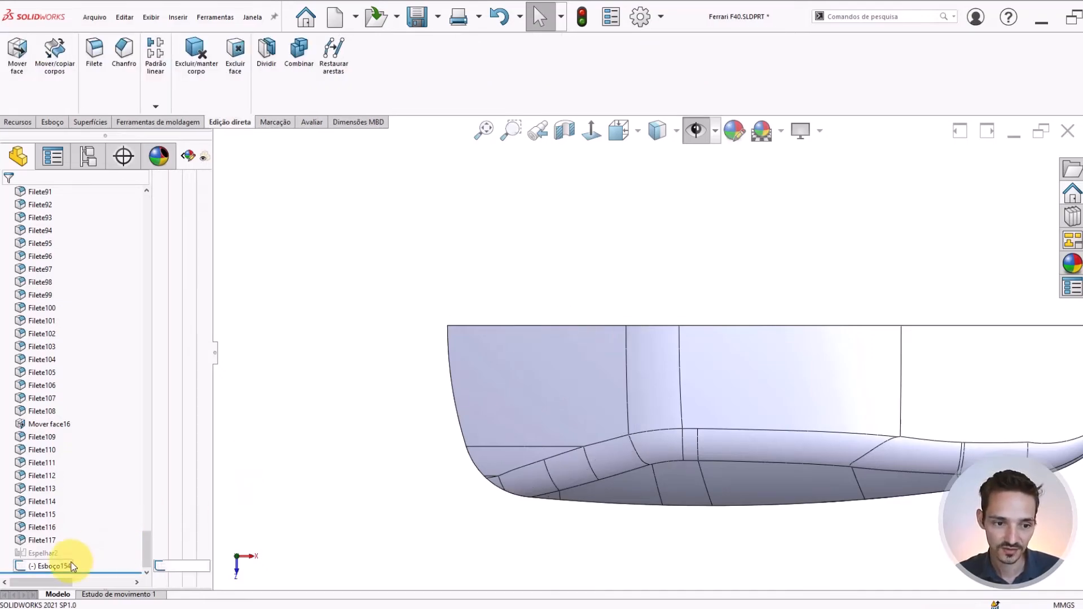
Split the cabin body with sketch Esboço154, separating only the narrow windshield border strip as its own body
scroll(700, 364, down, 1)
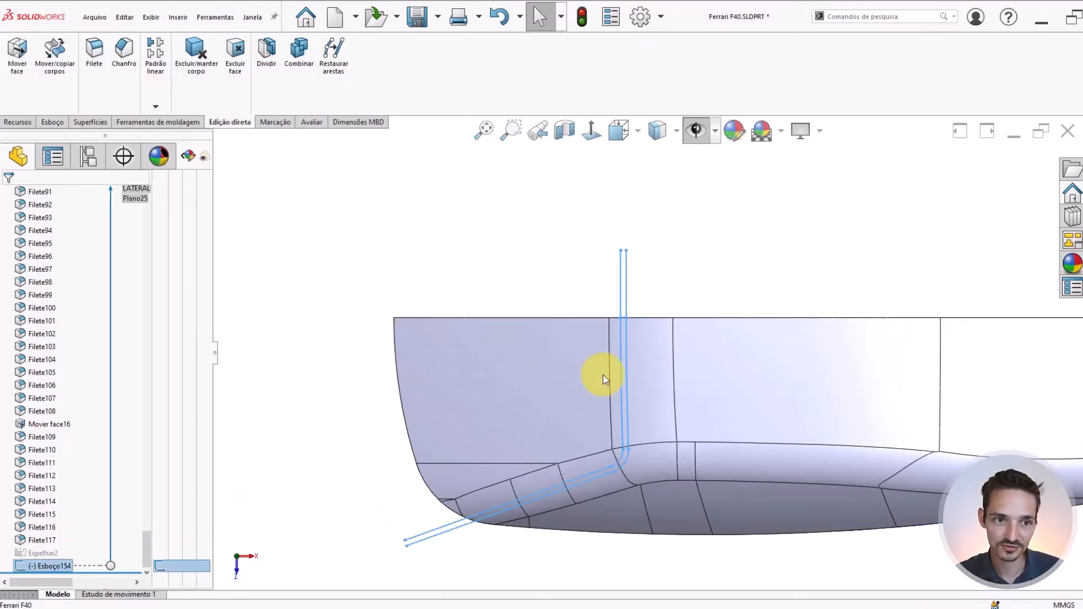
click(264, 55)
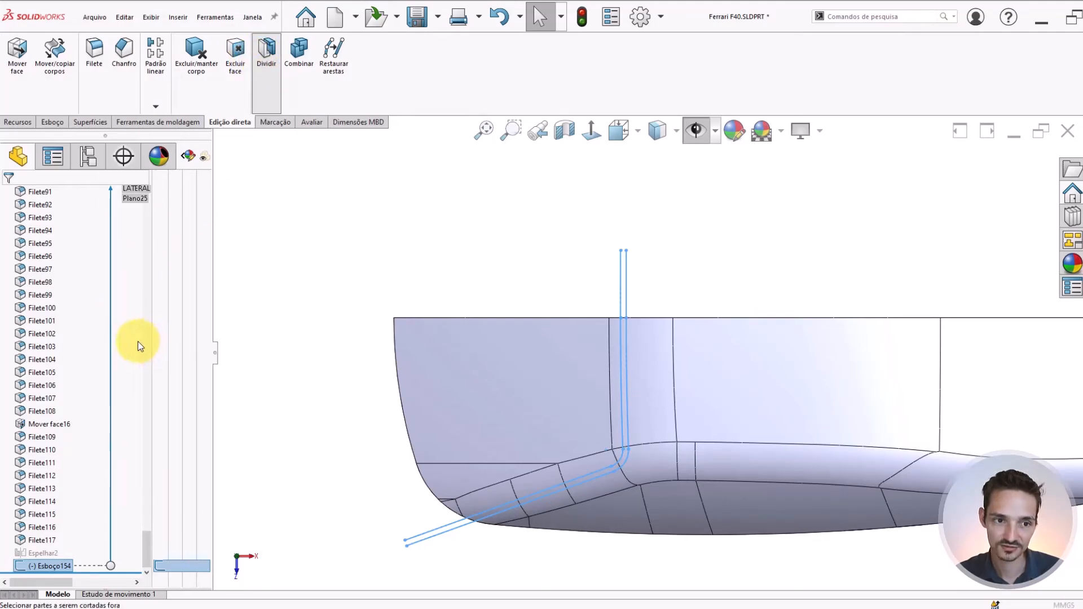
click(511, 402)
click(93, 392)
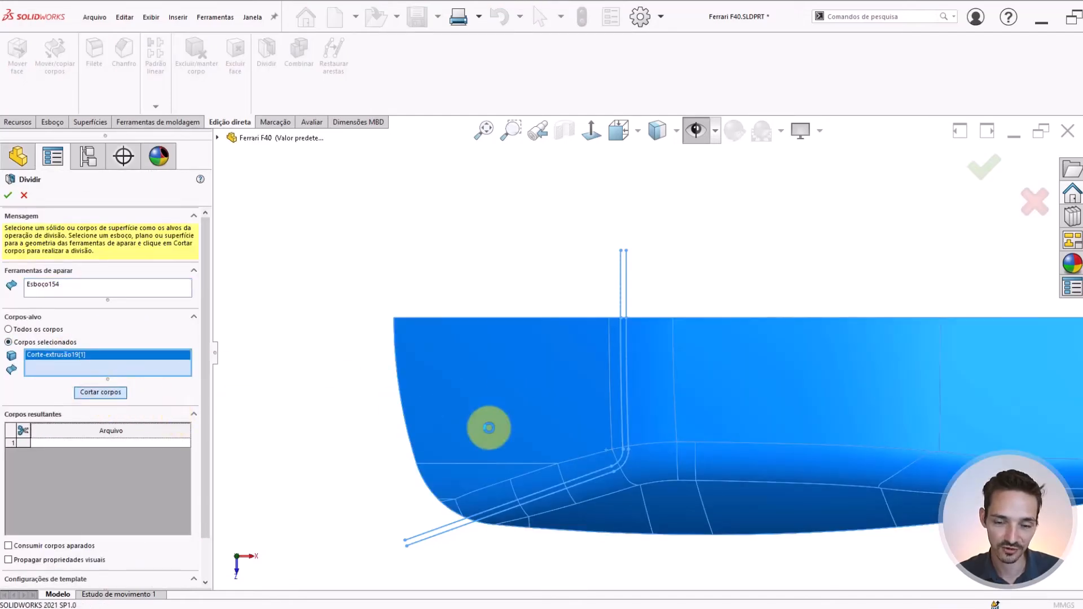
scroll(623, 434, down, 3)
scroll(621, 374, down, 5)
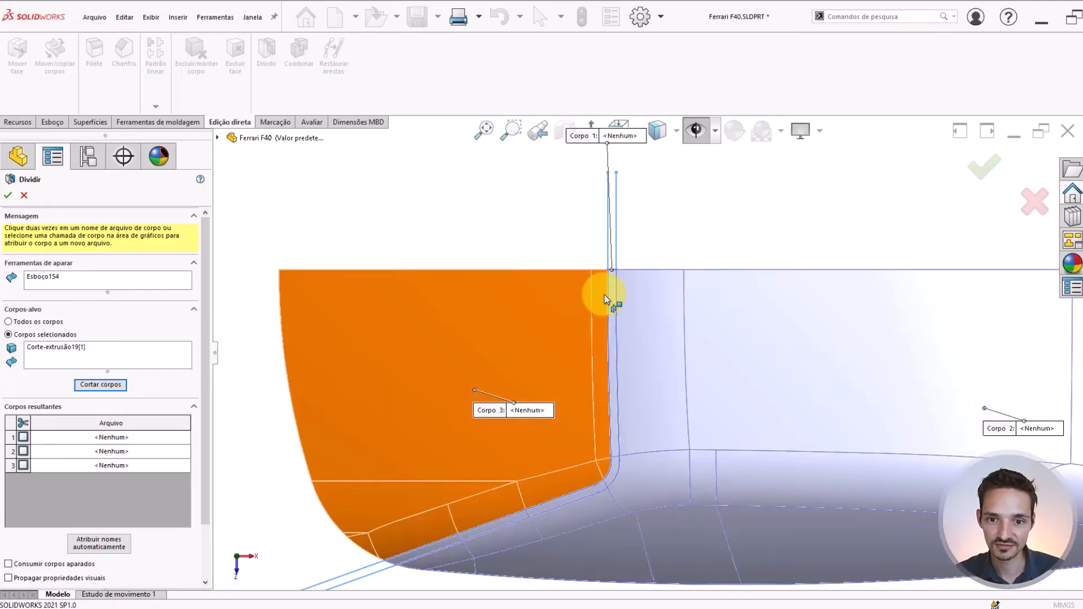
click(631, 317)
scroll(627, 325, up, 5)
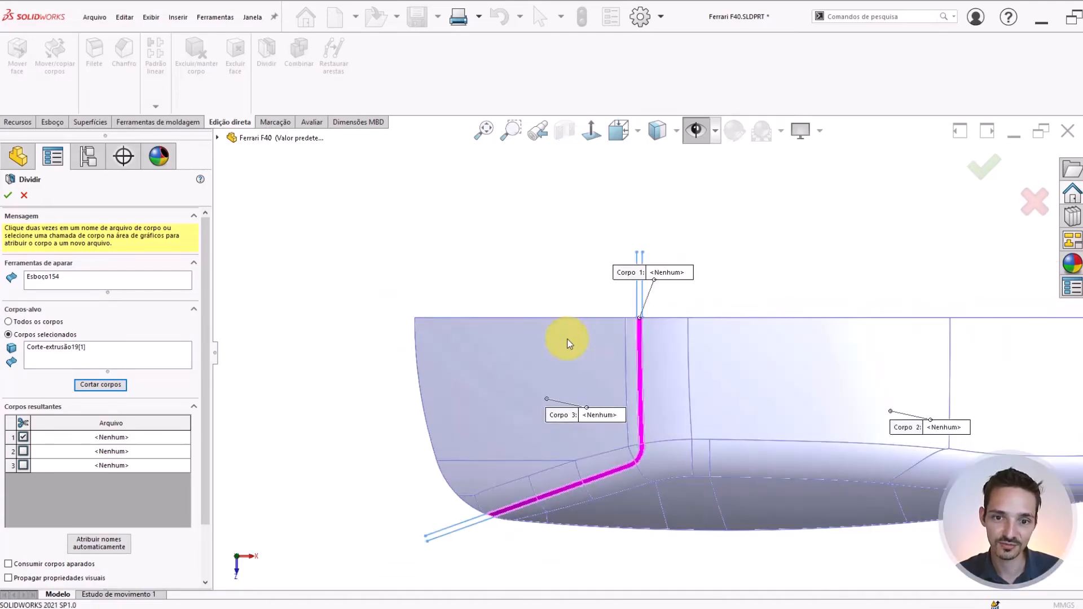
scroll(716, 357, up, 2)
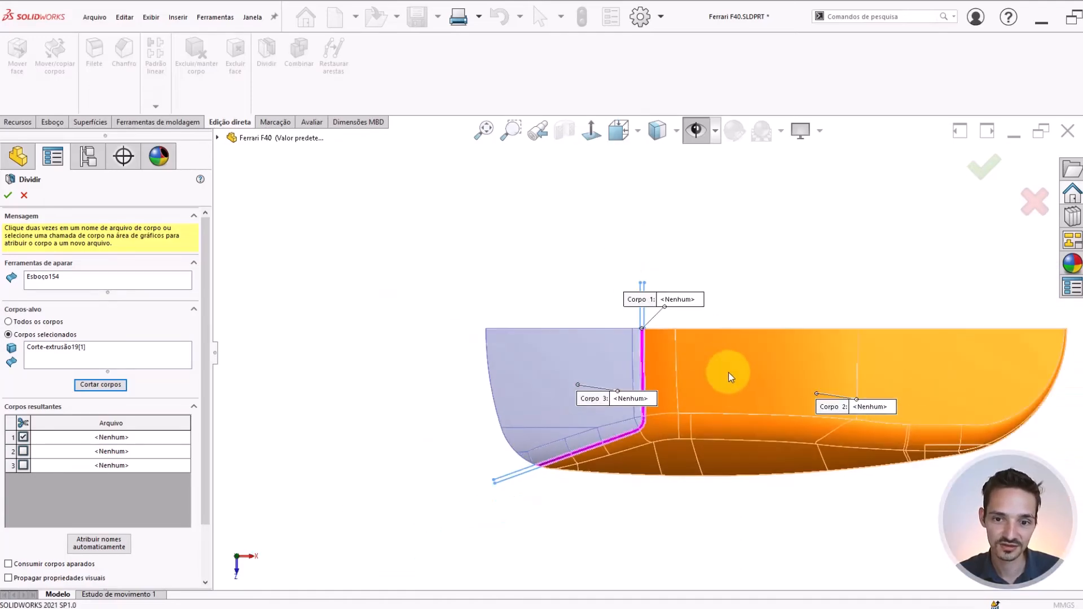
click(8, 196)
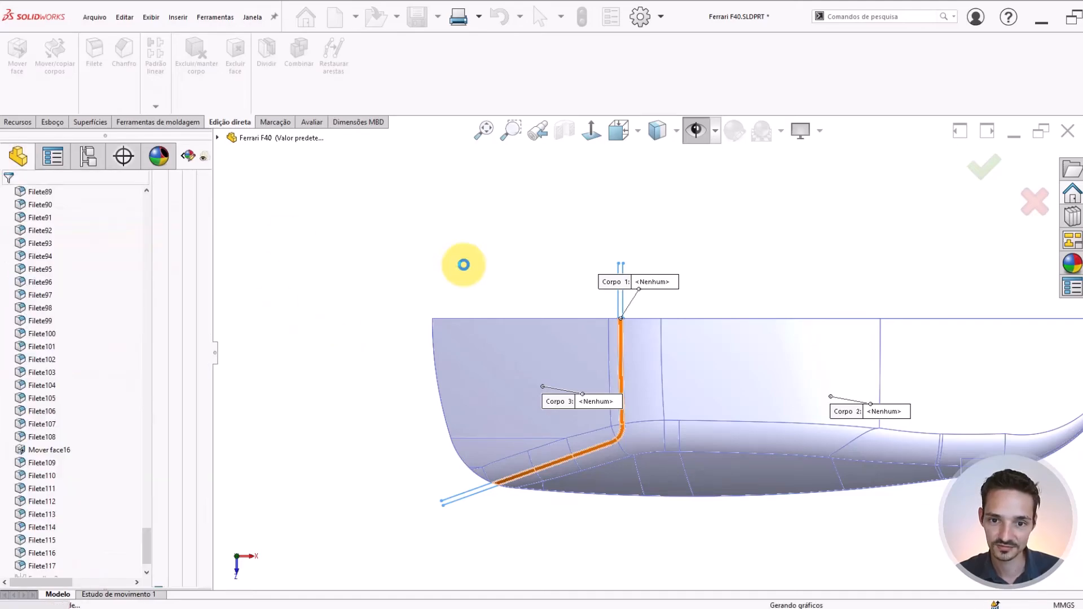
Begin a Move Face offset of 0.3 mm on the two lower side faces of the windshield border strip
middle_drag(680, 460, 697, 264)
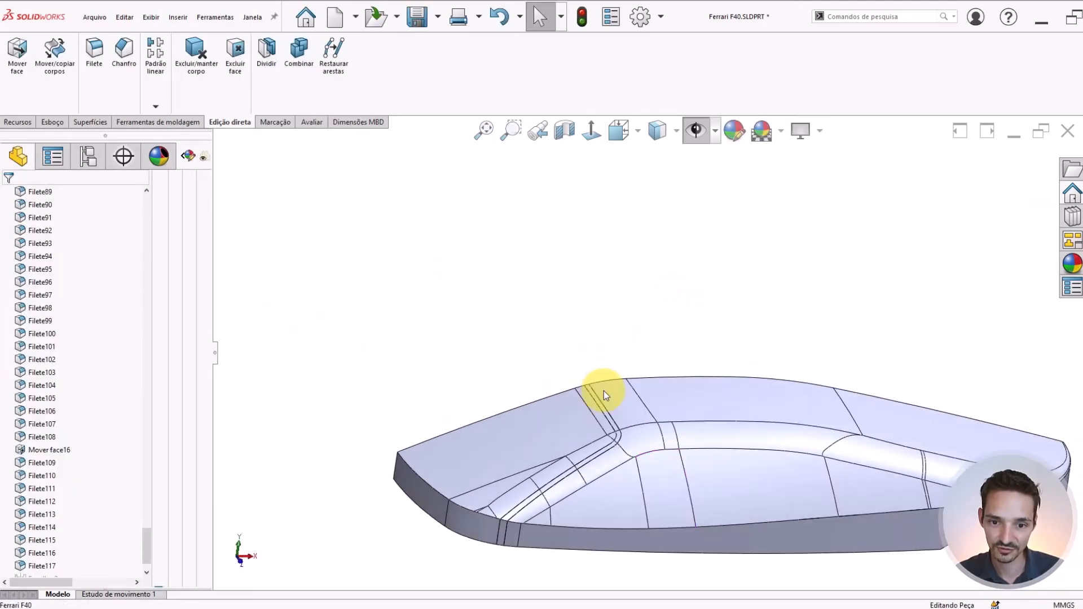
middle_drag(484, 525, 701, 363)
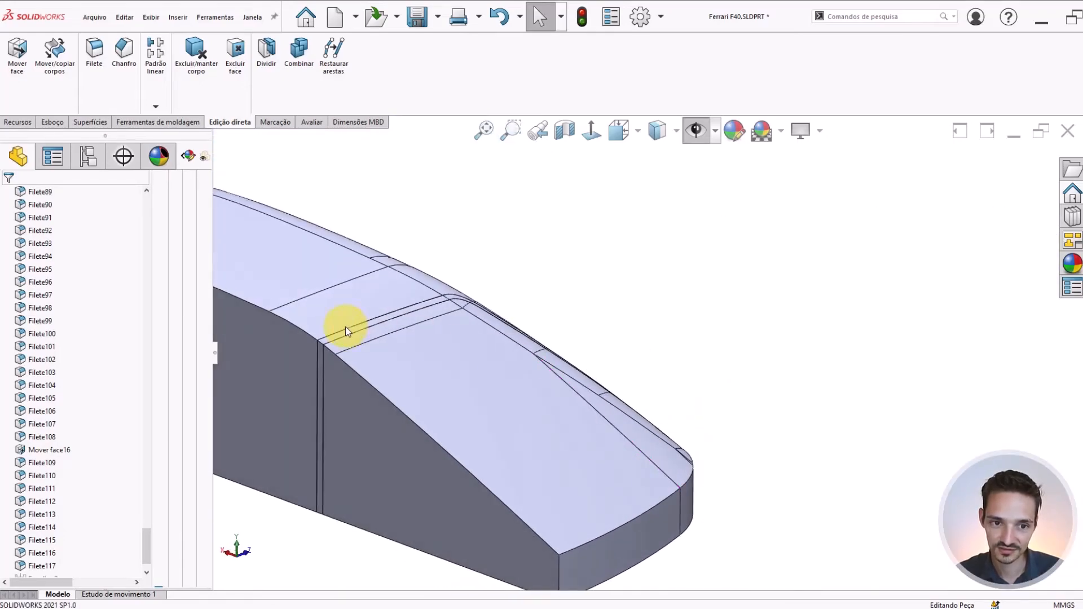
scroll(374, 326, down, 3)
scroll(379, 361, down, 4)
scroll(621, 341, up, 4)
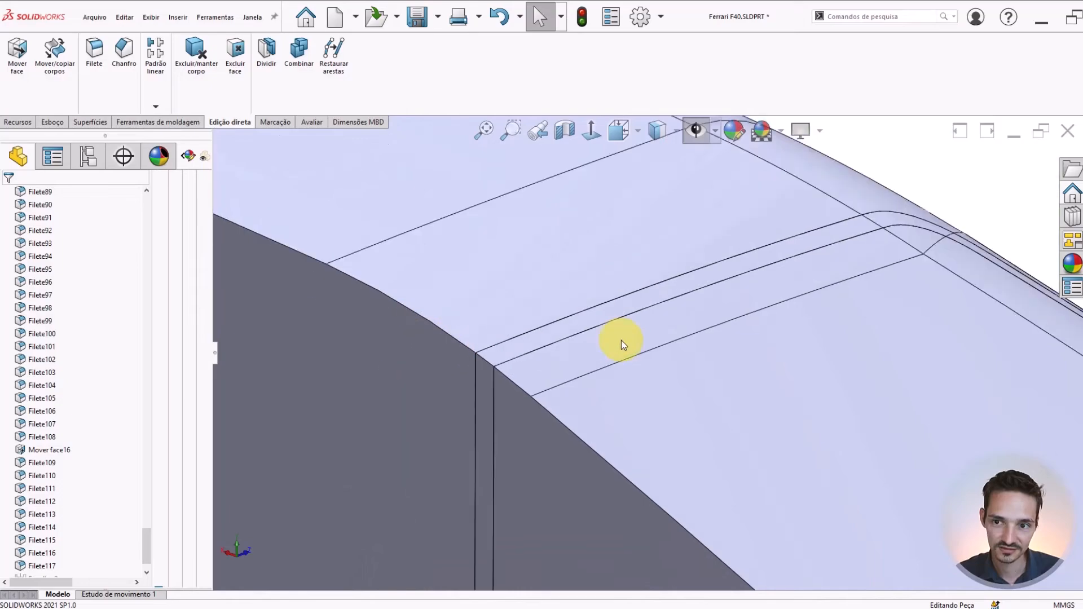
middle_drag(712, 289, 877, 269)
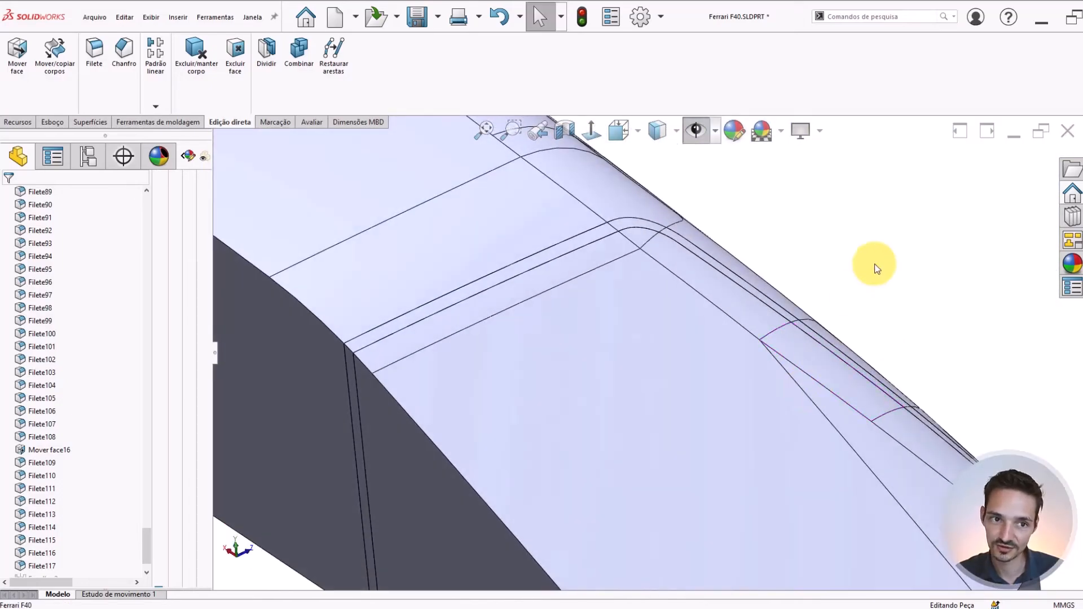
click(17, 53)
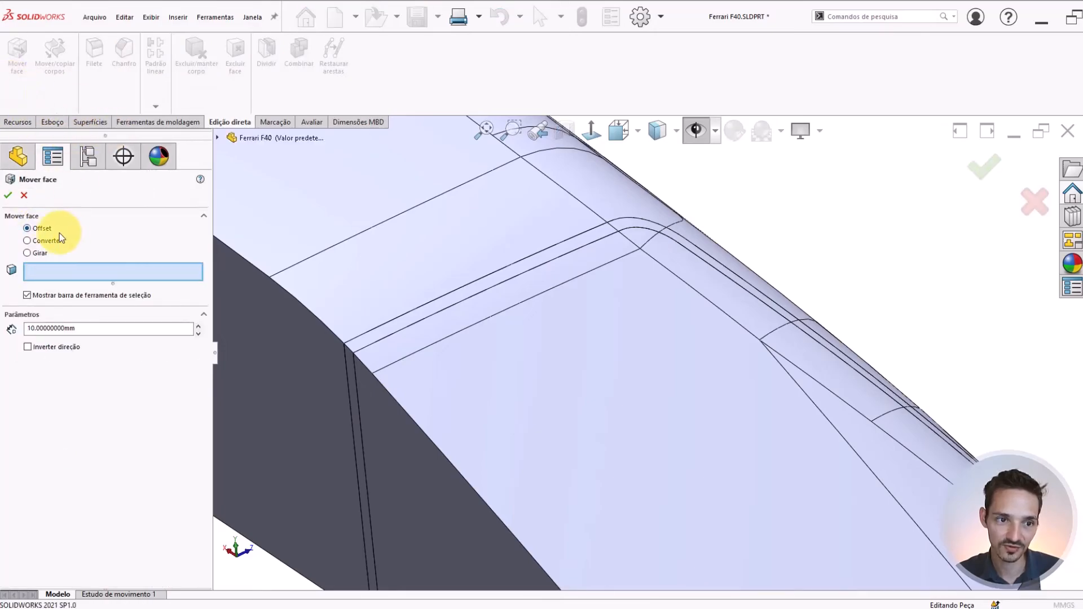
middle_drag(647, 290, 811, 496)
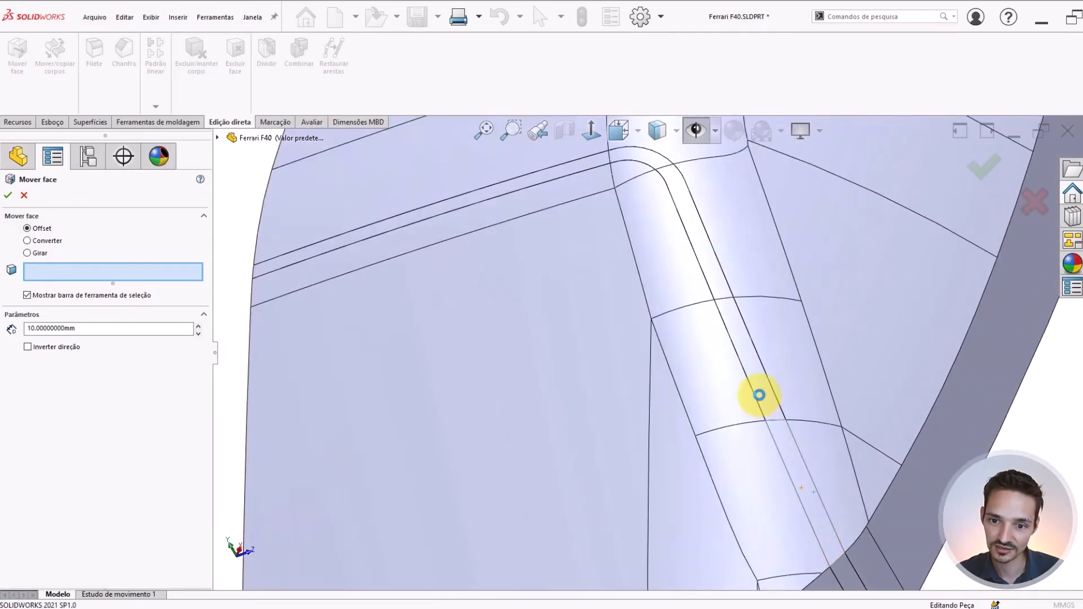
click(756, 392)
click(744, 360)
click(137, 339)
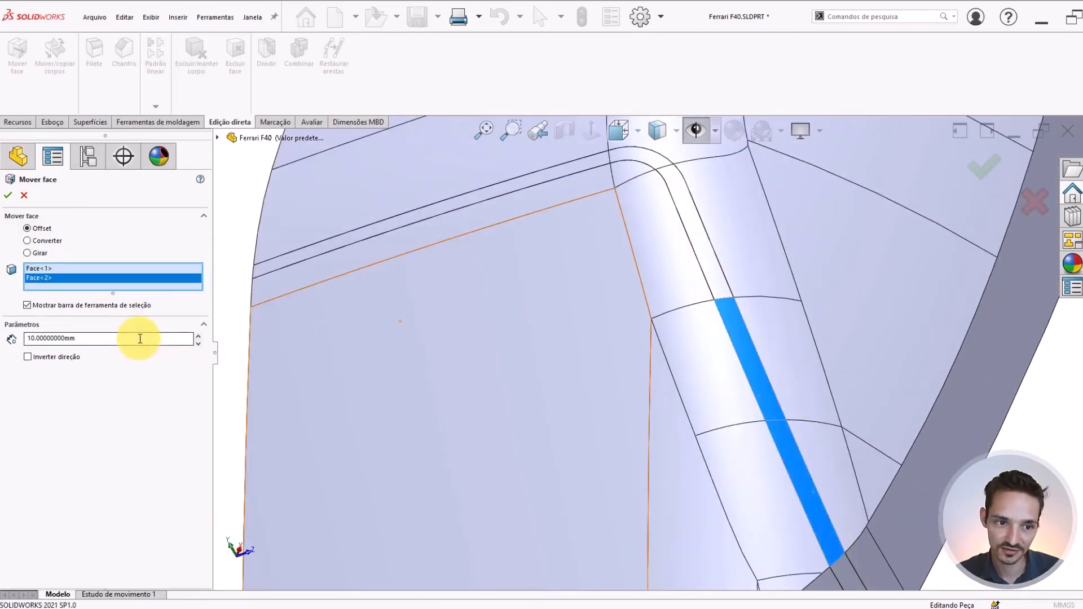
text(.3)
key(Return)
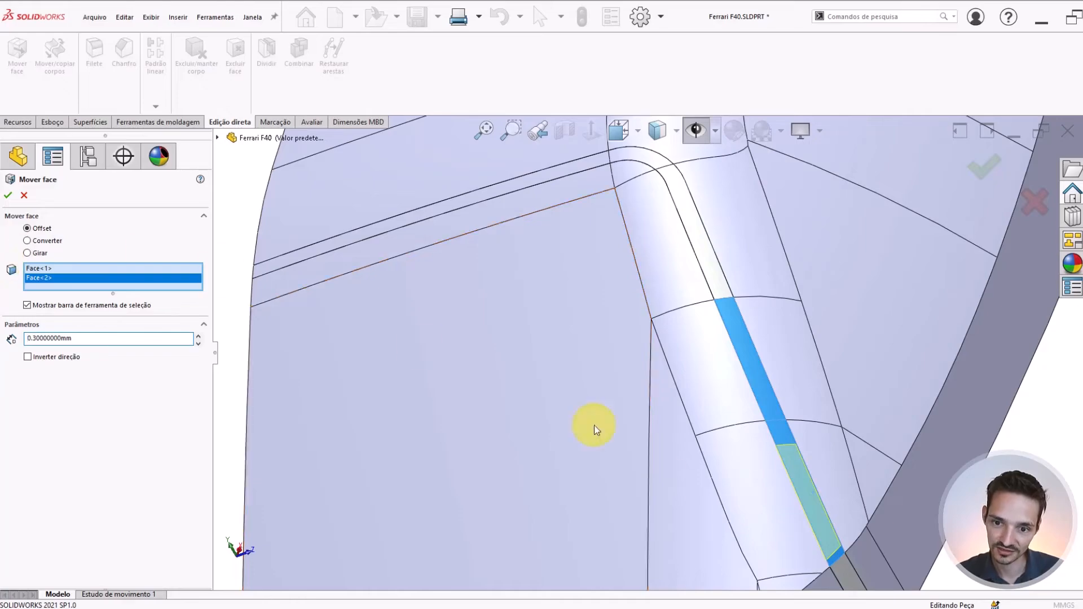
Add the border strip's remaining side face, rounded corner face and straight roof-edge face to the Move Face selection
scroll(835, 525, down, 4)
middle_drag(880, 546, 665, 249)
scroll(660, 254, down, 3)
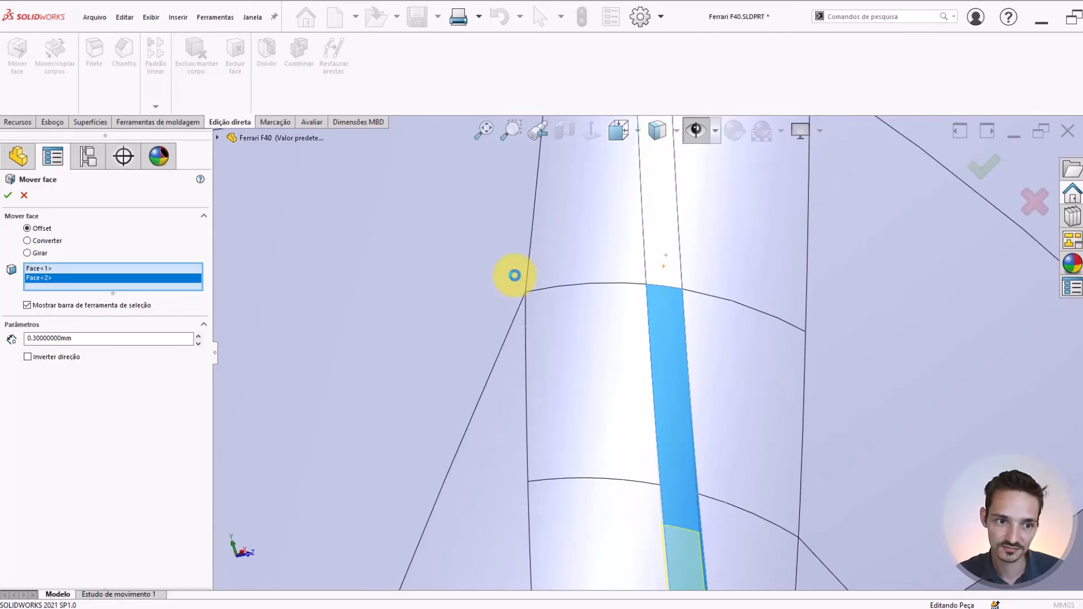
scroll(514, 275, up, 5)
scroll(662, 266, down, 3)
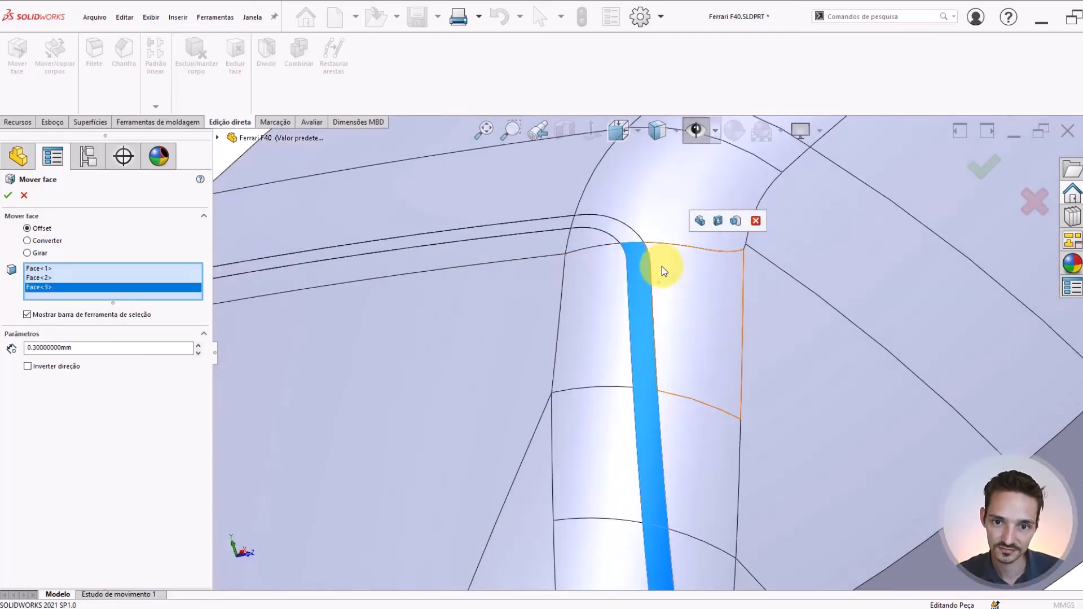
click(630, 242)
click(561, 224)
scroll(423, 313, up, 3)
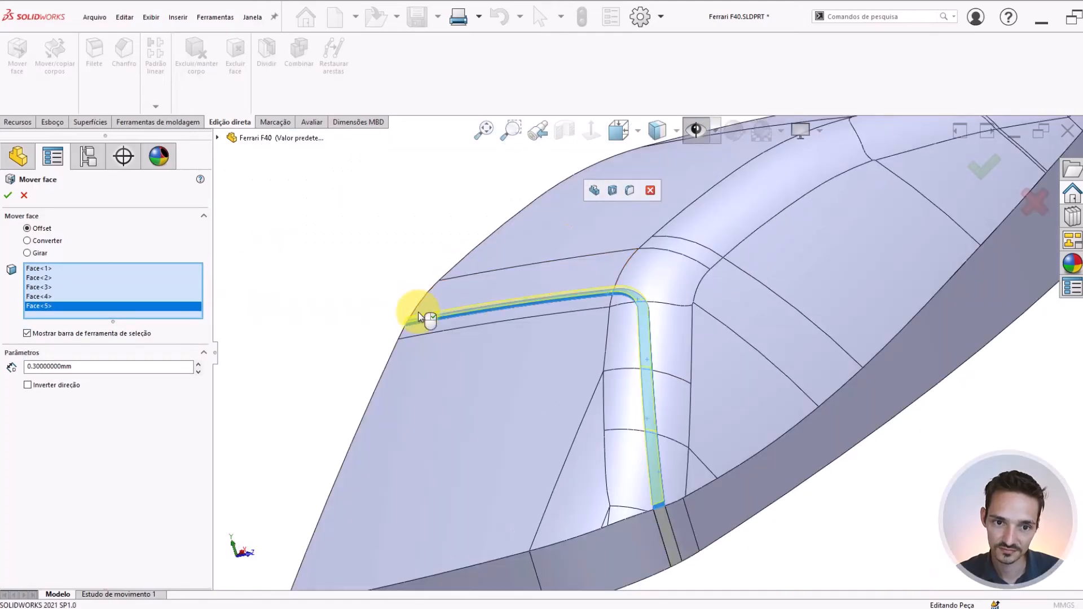
Examine the offset preview's thickness along the windshield border strip, especially at its end on the cabin's centre plane
scroll(419, 318, down, 2)
middle_drag(512, 334, 638, 287)
scroll(492, 355, down, 3)
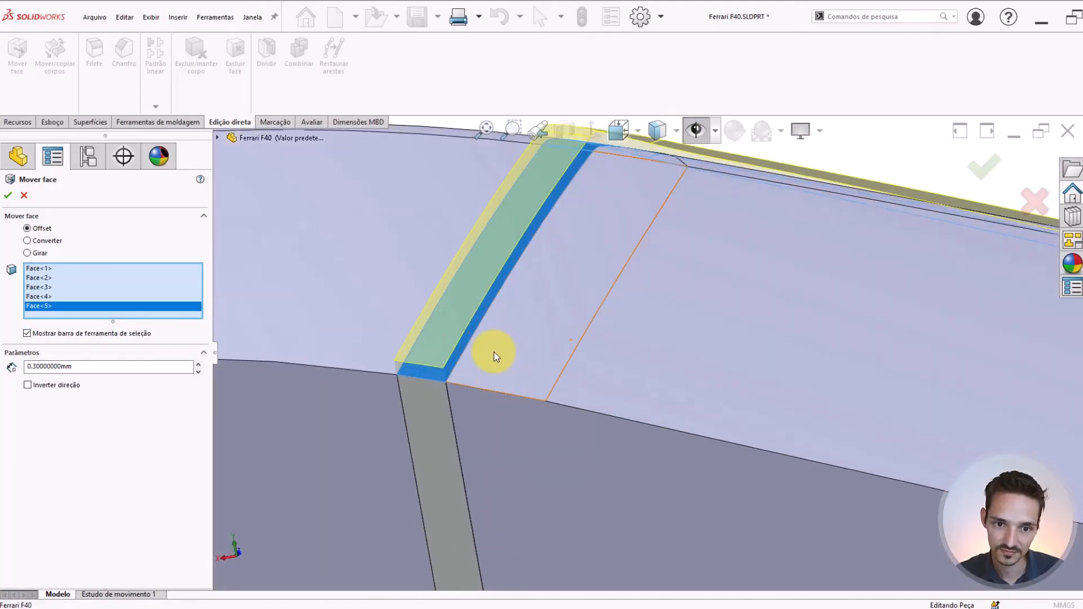
mouse_move(495, 352)
middle_down()
mouse_move(549, 303)
mouse_move(484, 352)
middle_up()
scroll(484, 352, up, 2)
scroll(484, 352, down, 2)
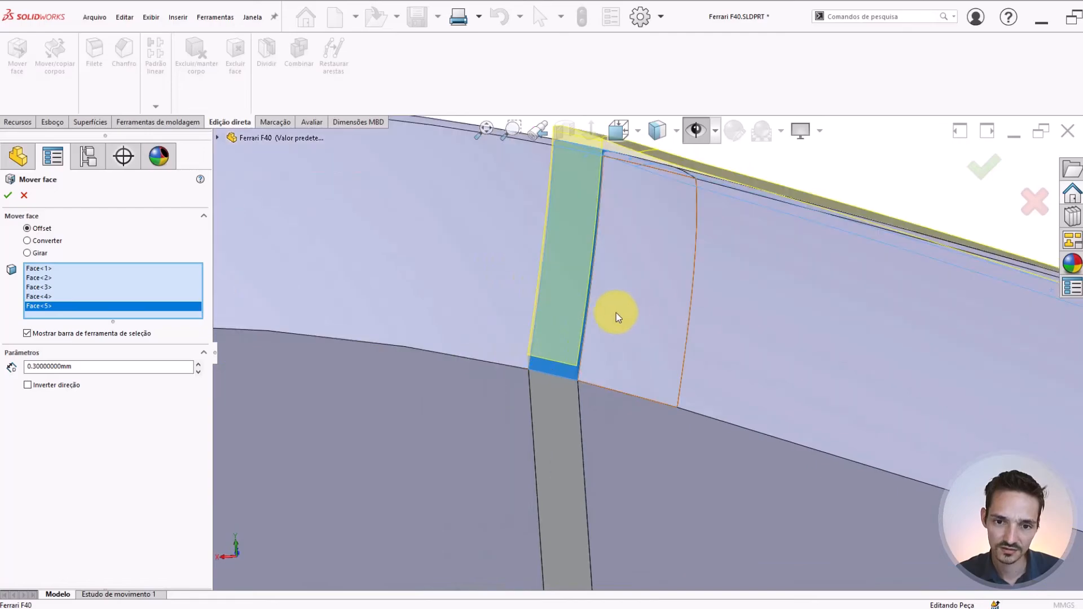
middle_drag(616, 312, 758, 293)
scroll(737, 314, up, 2)
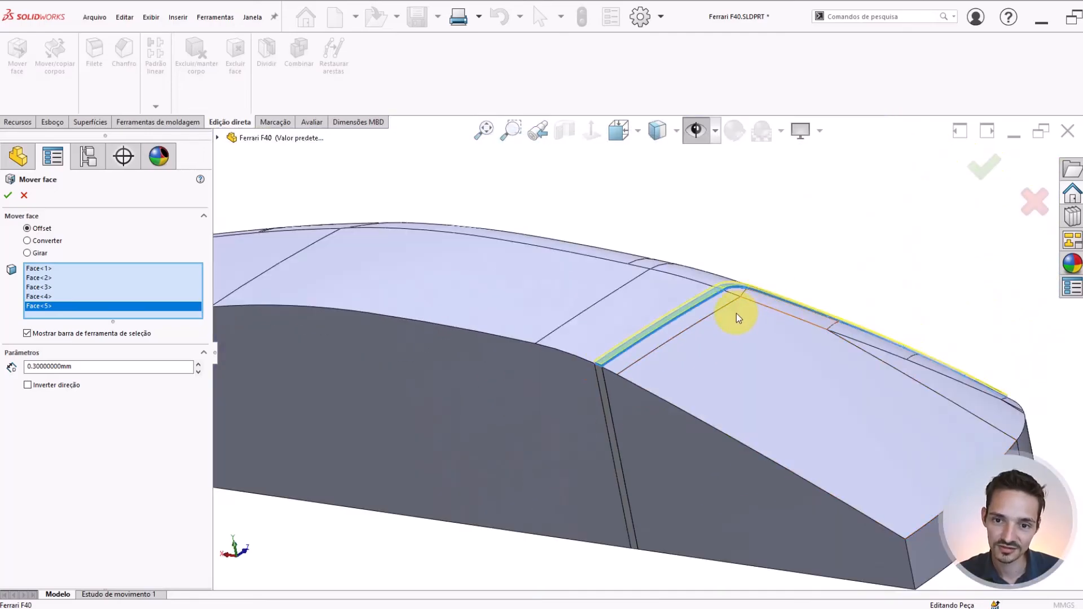
scroll(737, 313, down, 2)
scroll(653, 315, down, 2)
scroll(676, 391, up, 5)
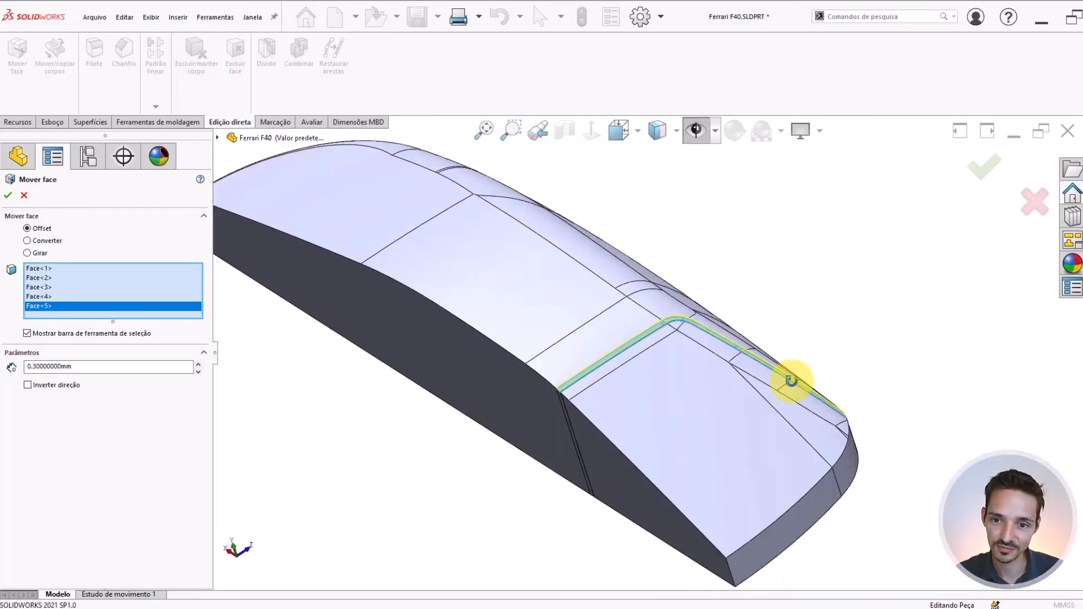
middle_drag(791, 380, 795, 414)
scroll(730, 351, down, 2)
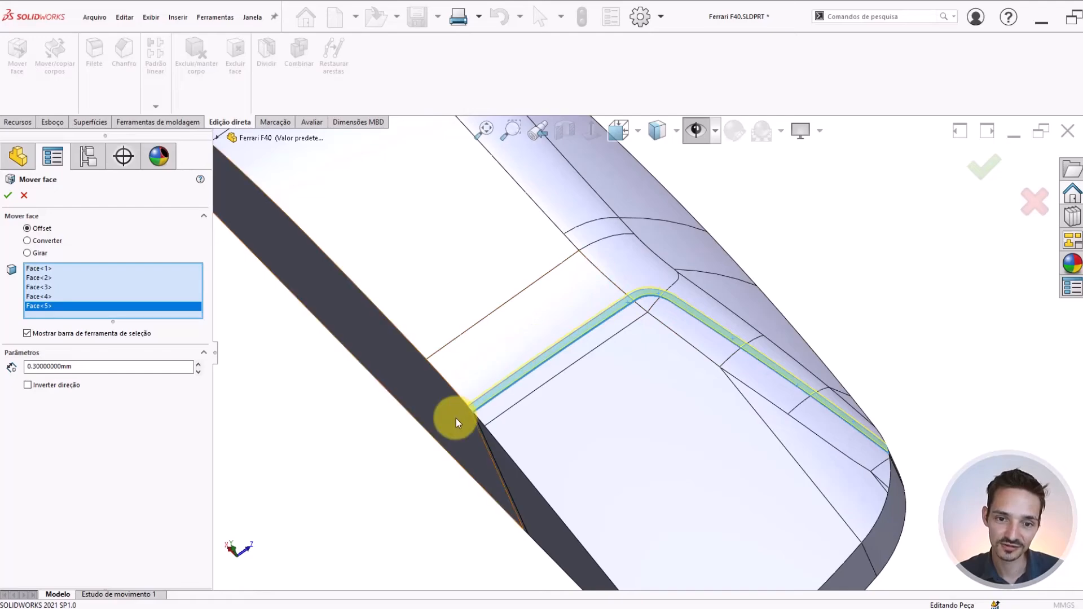
middle_drag(577, 390, 593, 346)
scroll(542, 393, down, 3)
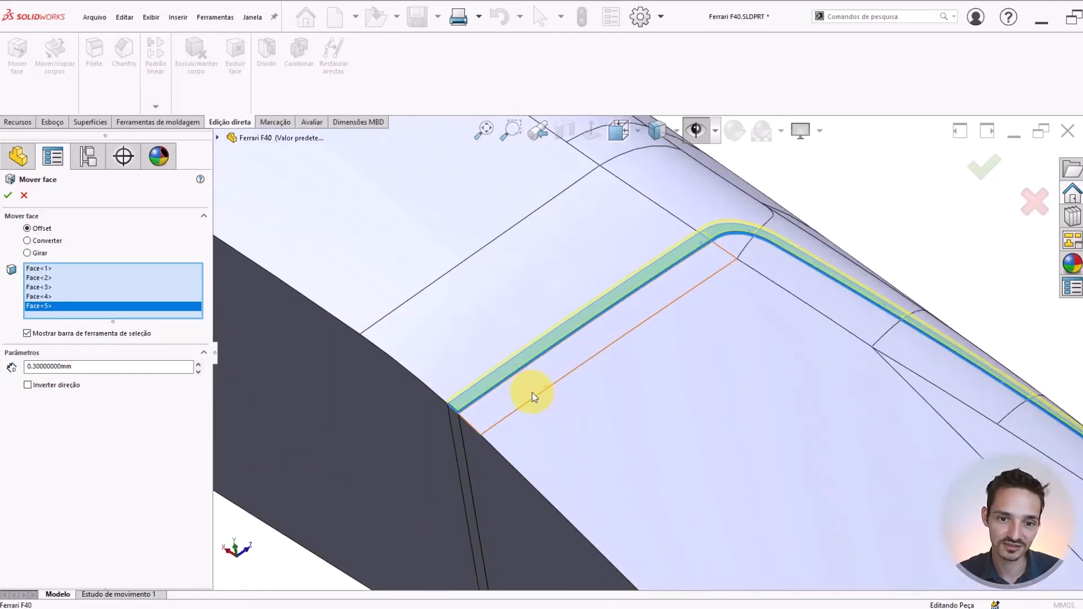
middle_drag(496, 407, 448, 404)
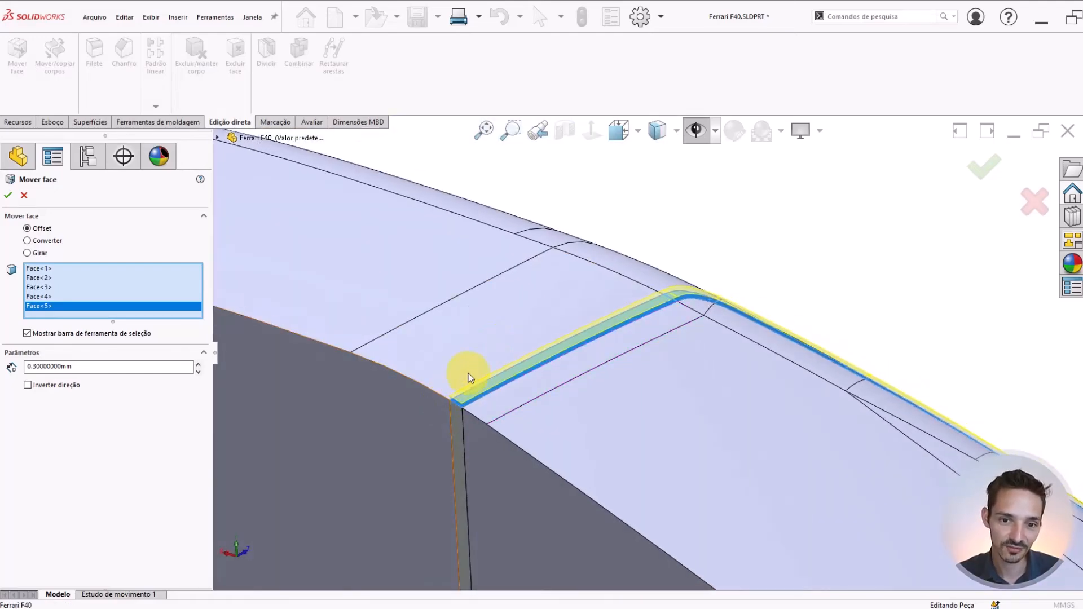
scroll(468, 374, down, 8)
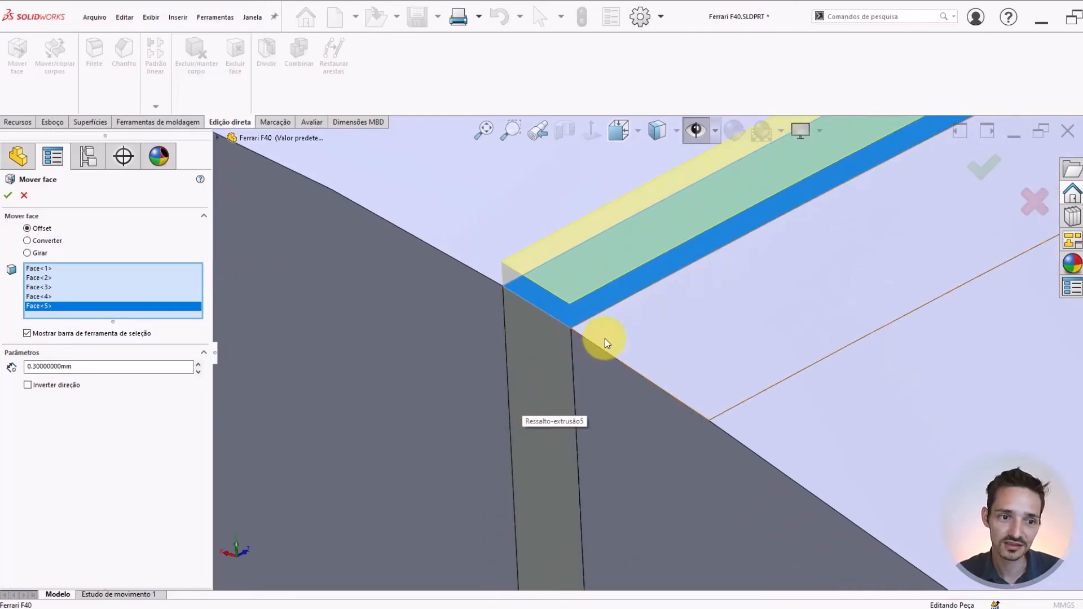
scroll(649, 327, down, 3)
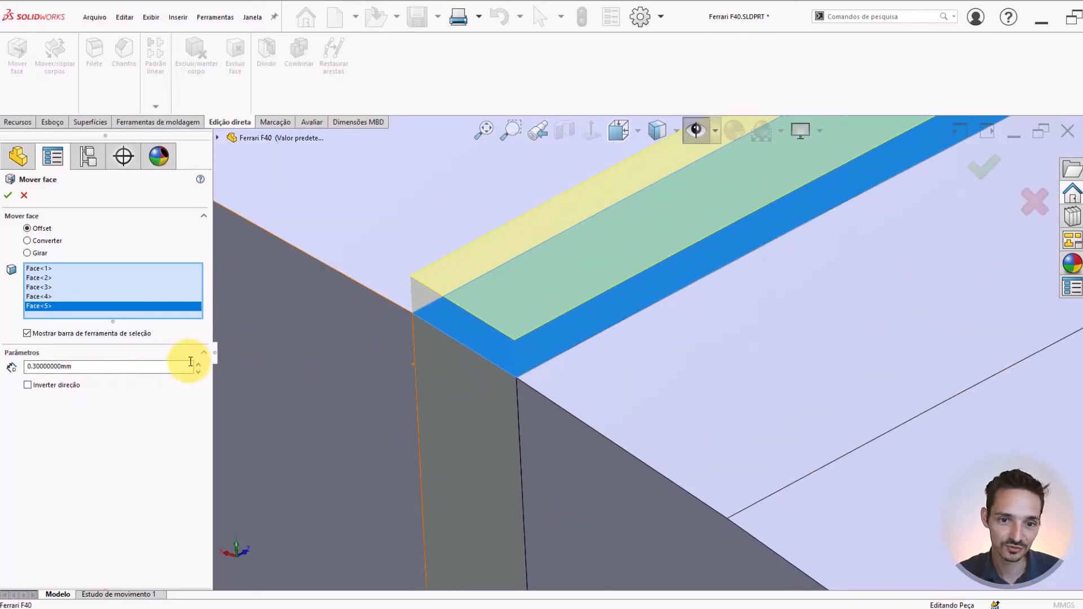
scroll(601, 328, up, 4)
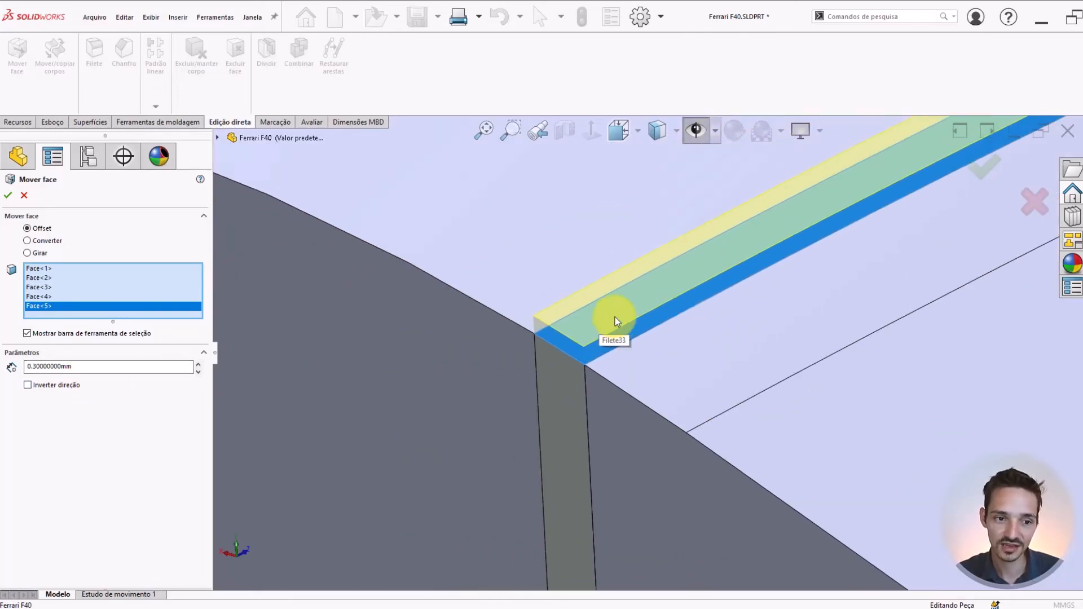
scroll(624, 325, down, 3)
middle_drag(551, 362, 615, 336)
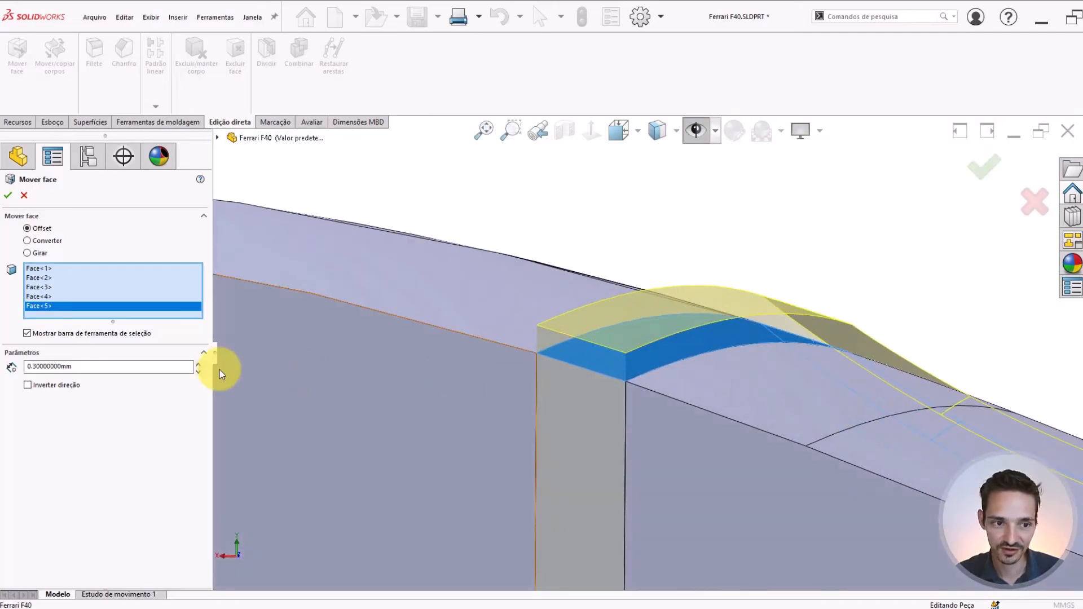
Set the Move Face offset of the five border strip faces to 0.2 mm and apply it
drag(107, 370, 2, 337)
text(.2)
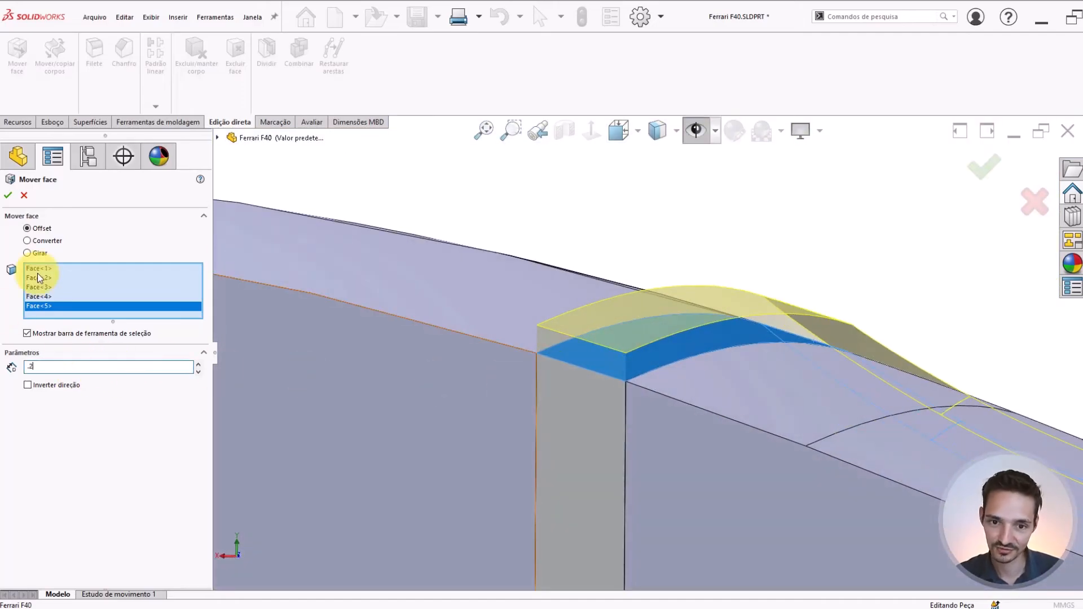
key(Return)
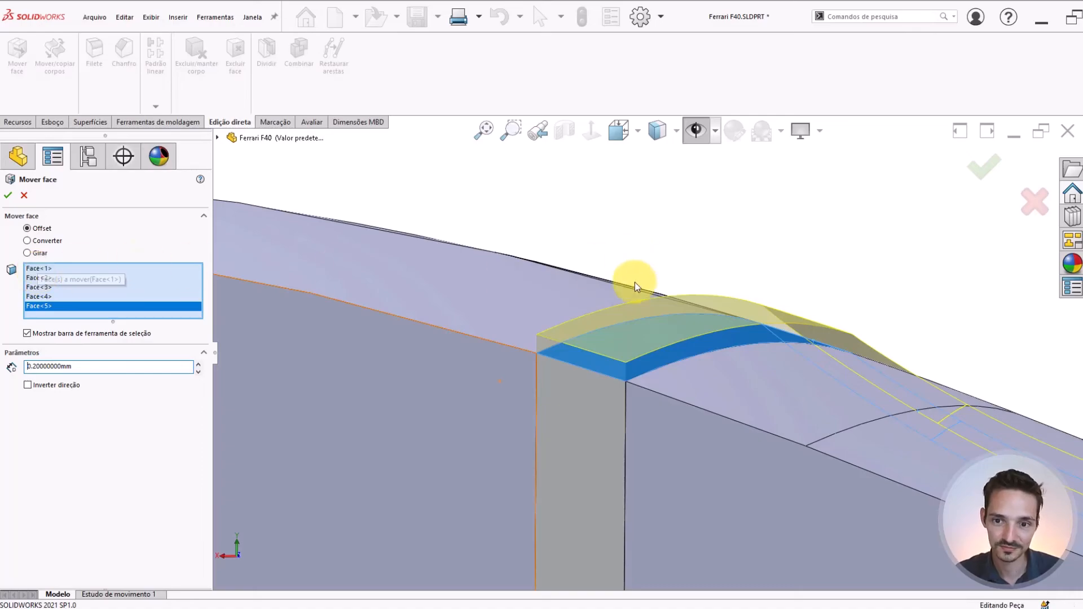
key(Return)
scroll(649, 358, up, 5)
middle_drag(741, 399, 603, 351)
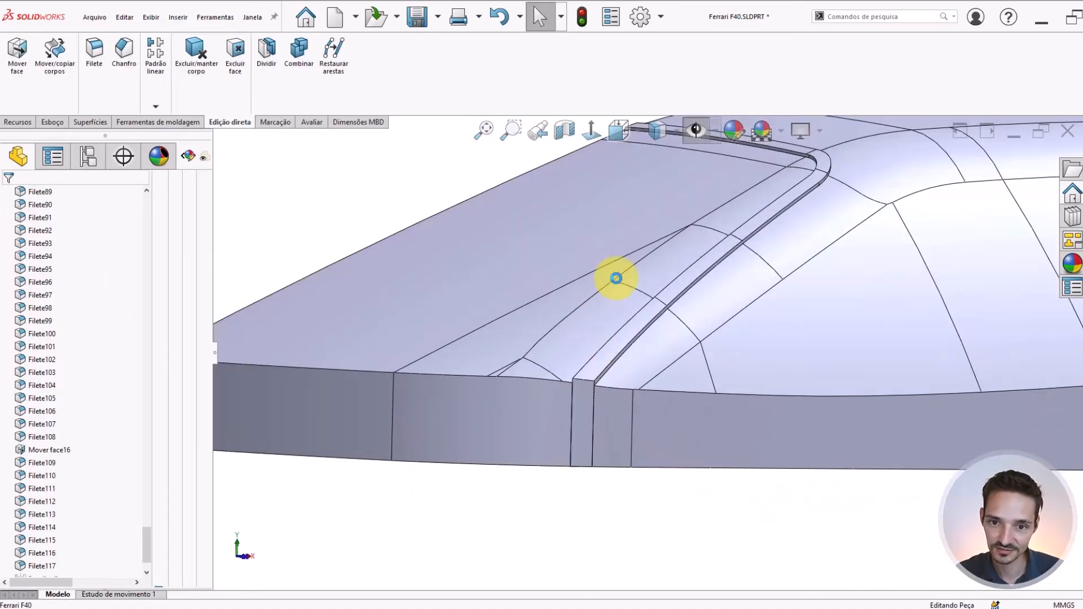
Begin a Move Face offset with the main windshield face and the four adjoining faces at its lower side corner
scroll(609, 309, up, 2)
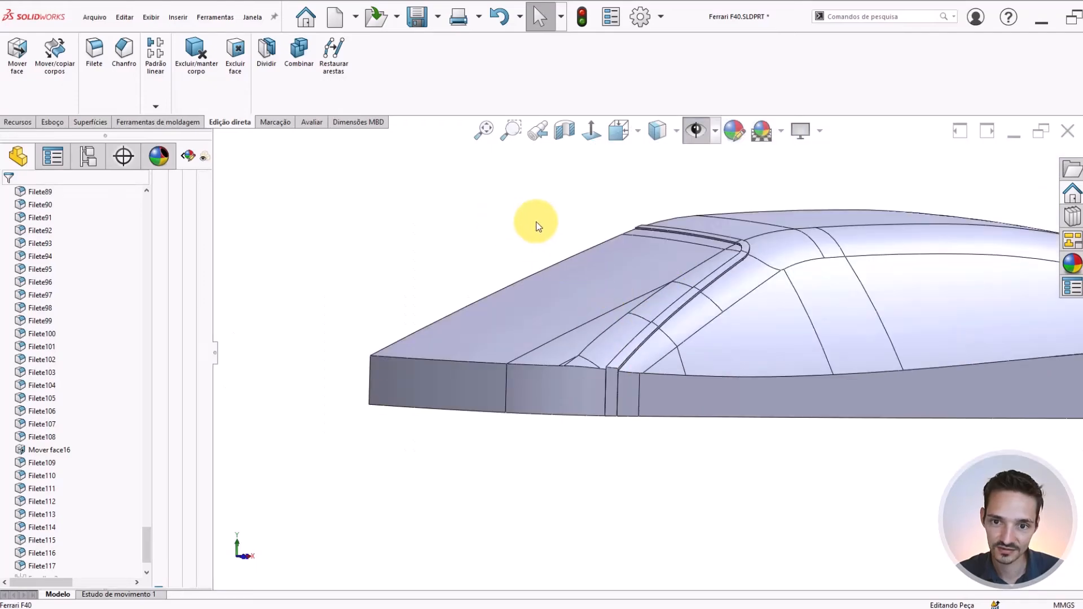
scroll(602, 237, down, 3)
middle_drag(588, 259, 516, 252)
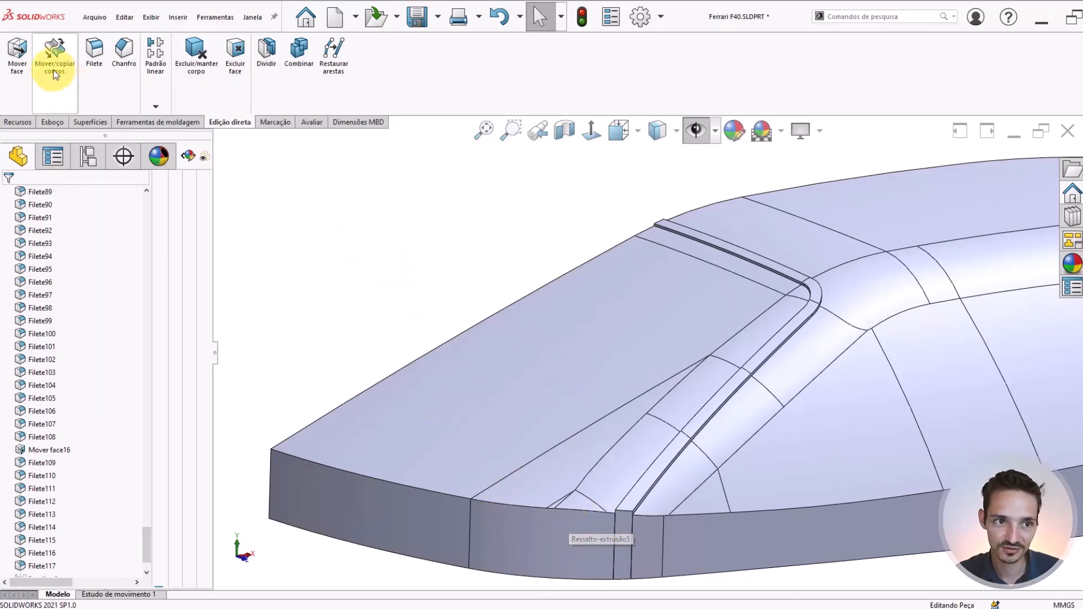
click(23, 57)
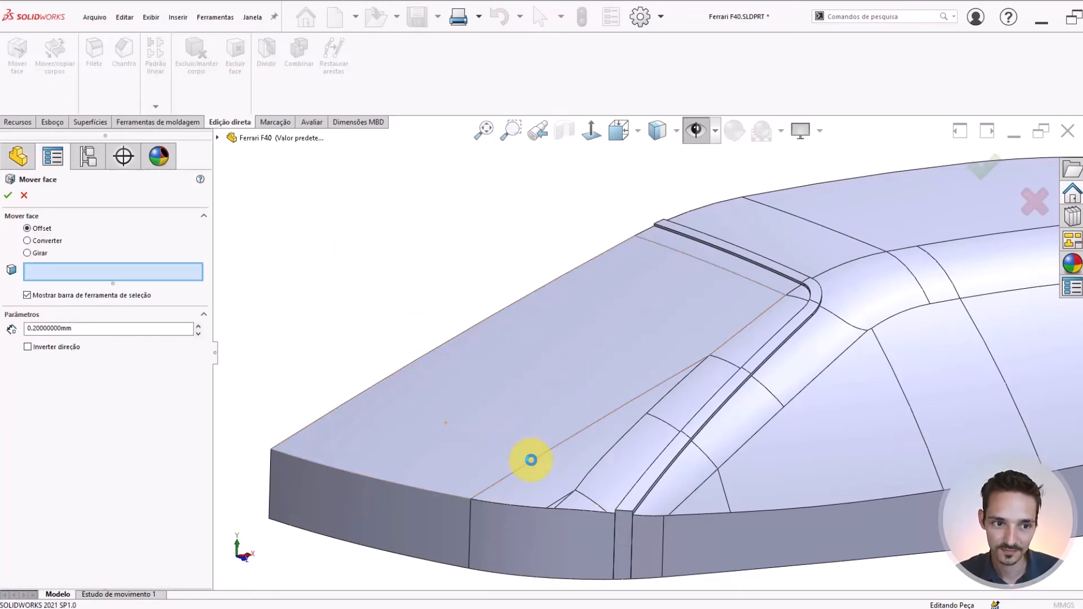
click(527, 457)
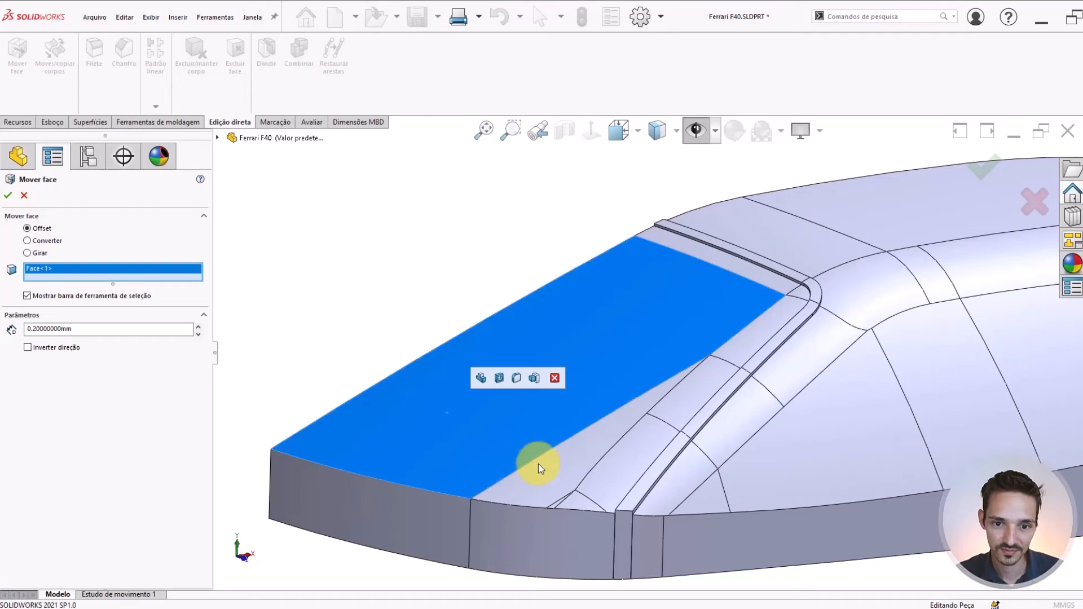
click(625, 494)
scroll(570, 491, down, 6)
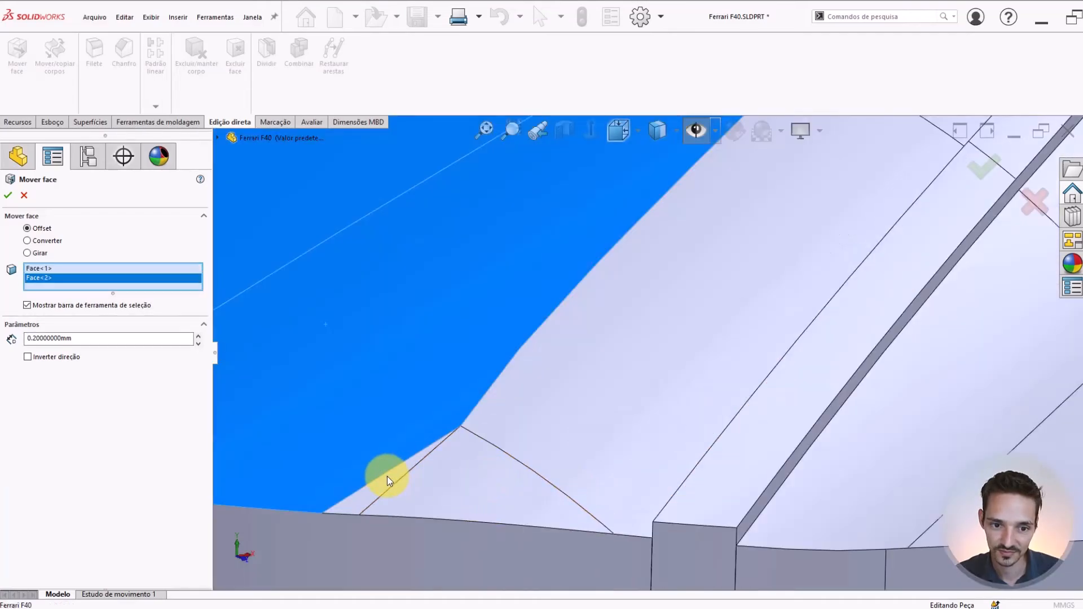
click(435, 498)
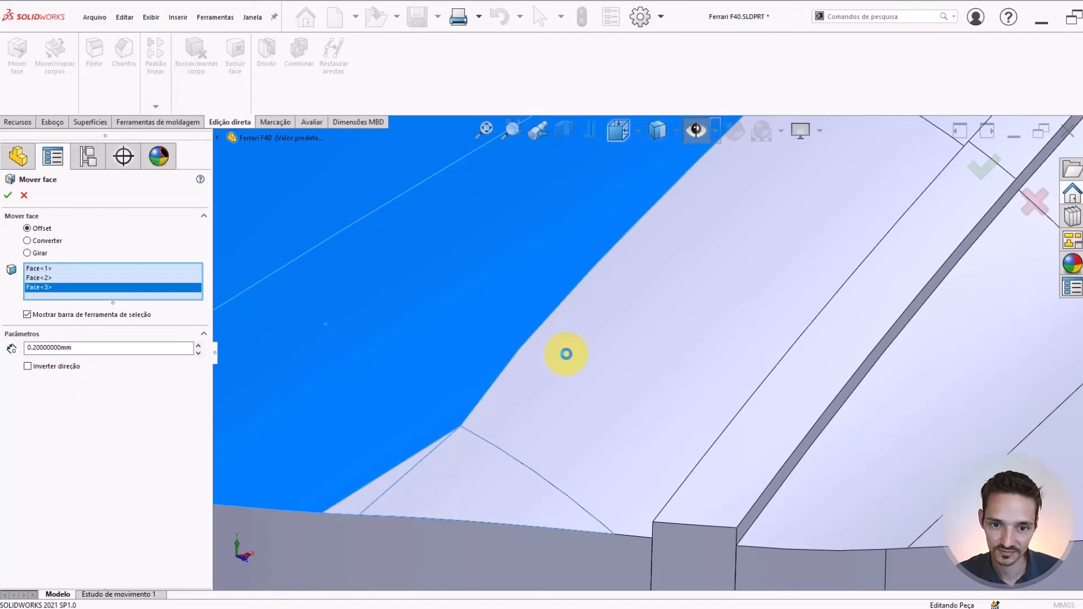
click(566, 354)
click(564, 354)
middle_drag(564, 354, 509, 305)
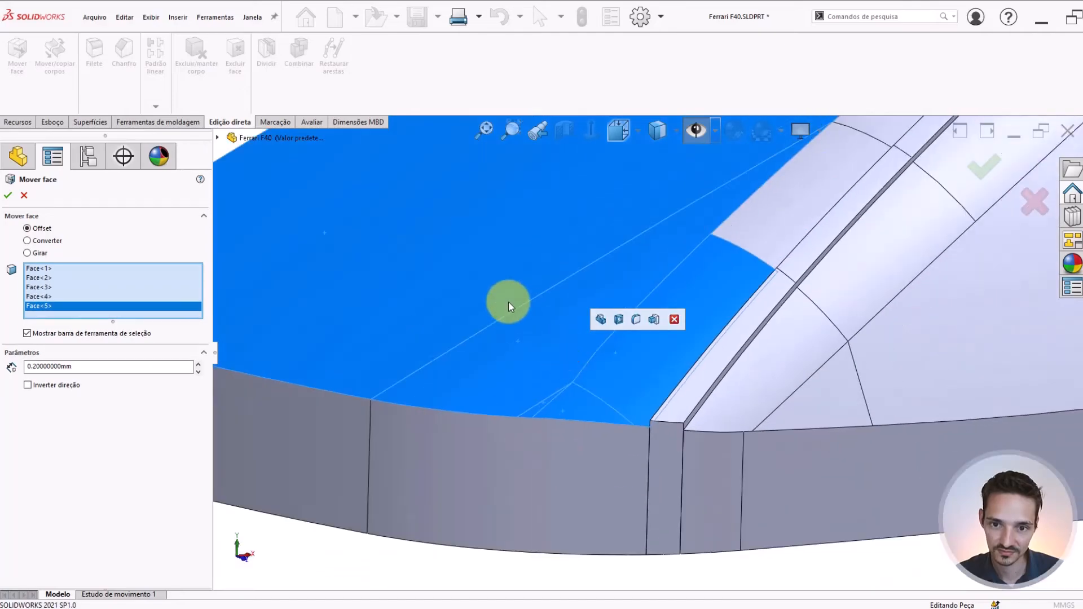
Add the remaining windshield faces along the side, upper corner and roof edge to the Move Face selection
scroll(509, 302, up, 4)
scroll(619, 242, down, 4)
middle_drag(620, 241, 627, 254)
scroll(626, 254, up, 4)
scroll(724, 326, down, 4)
middle_drag(724, 326, 731, 346)
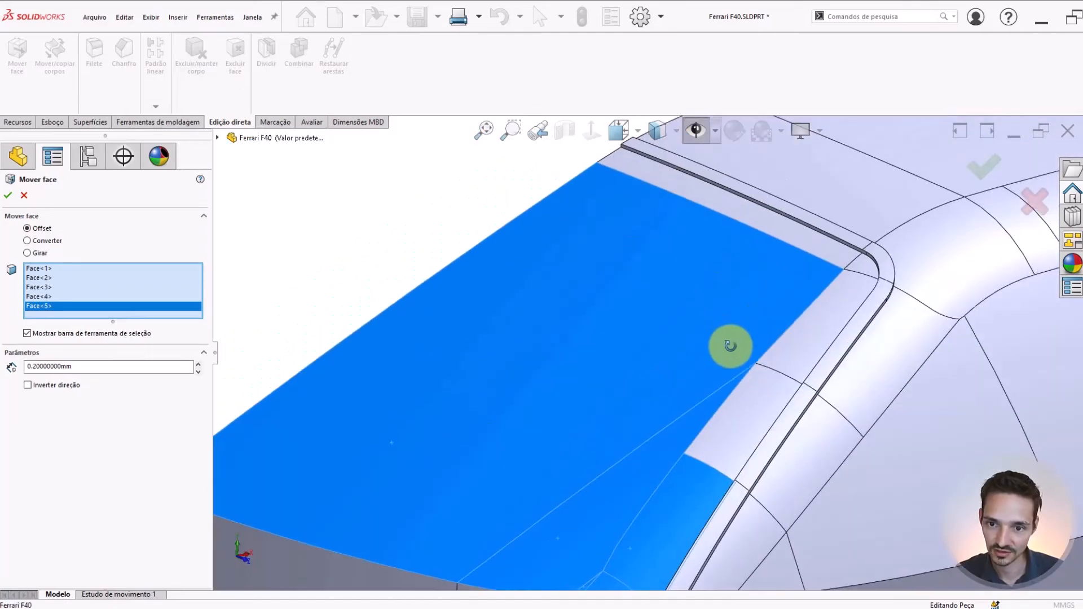
click(790, 353)
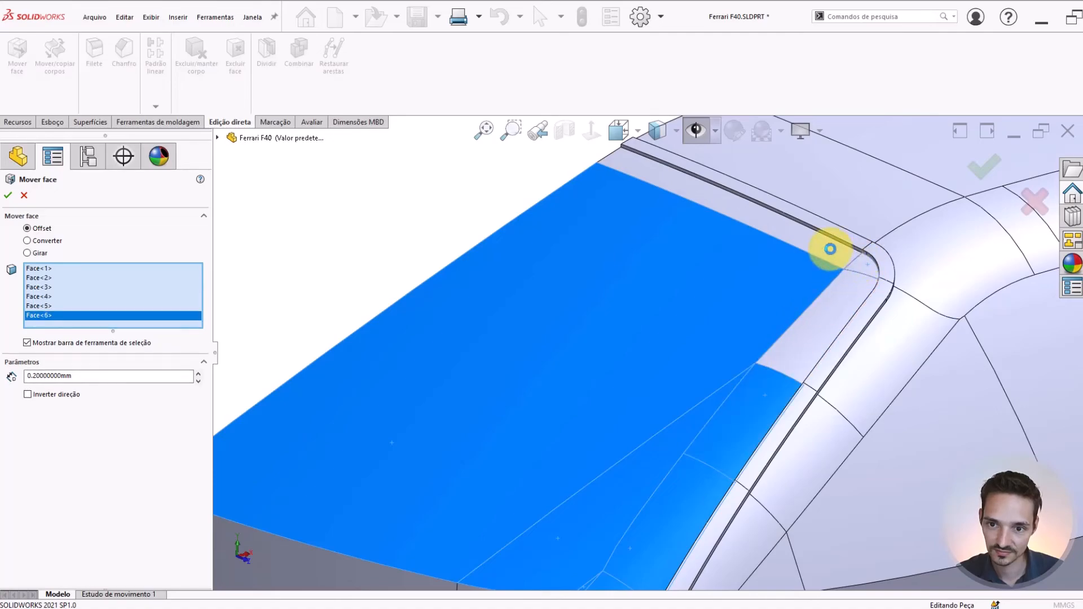
click(682, 240)
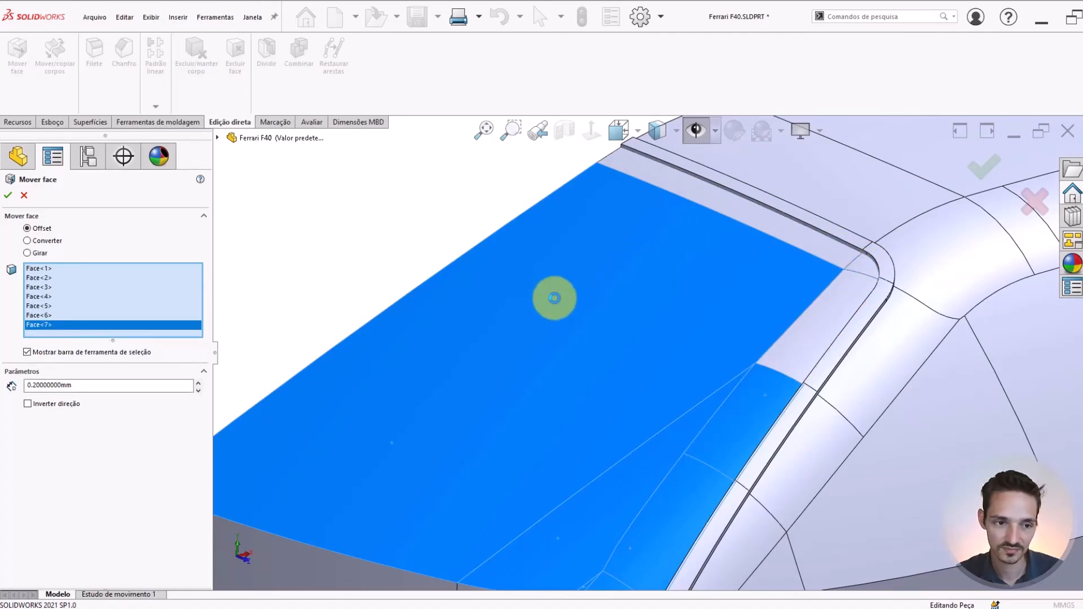
click(706, 283)
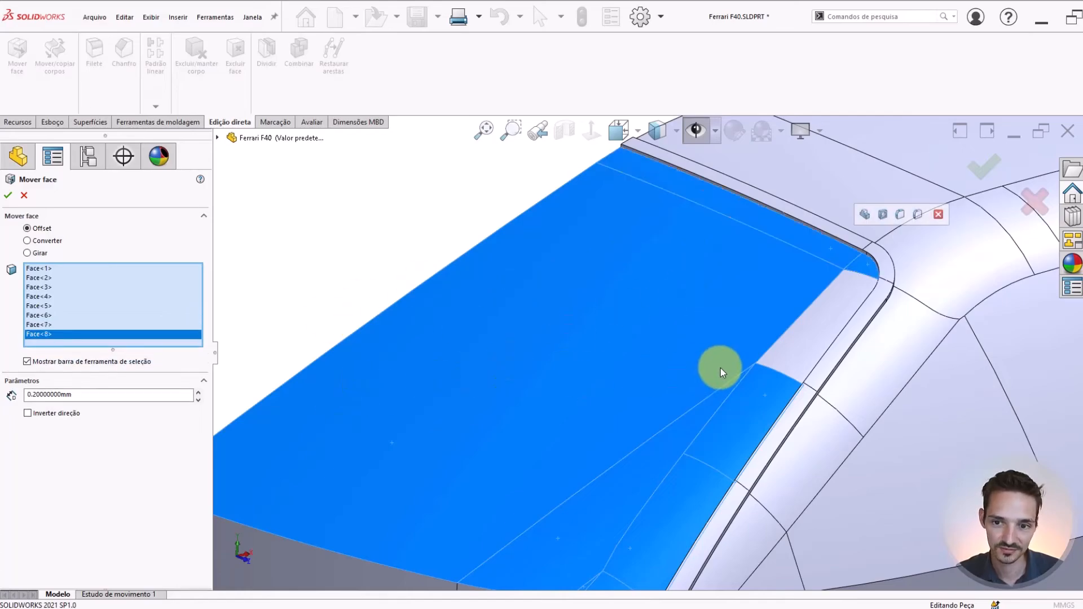
scroll(720, 368, down, 2)
click(720, 351)
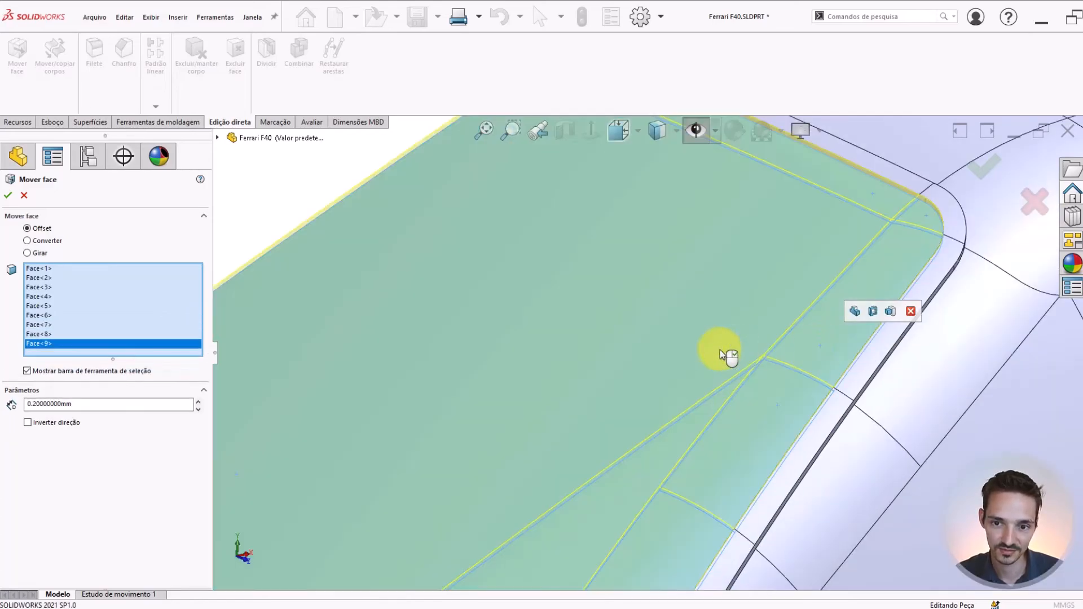
Reverse the offset direction of the nine windshield faces, set the distance to 0.1 mm and apply it
scroll(720, 350, up, 3)
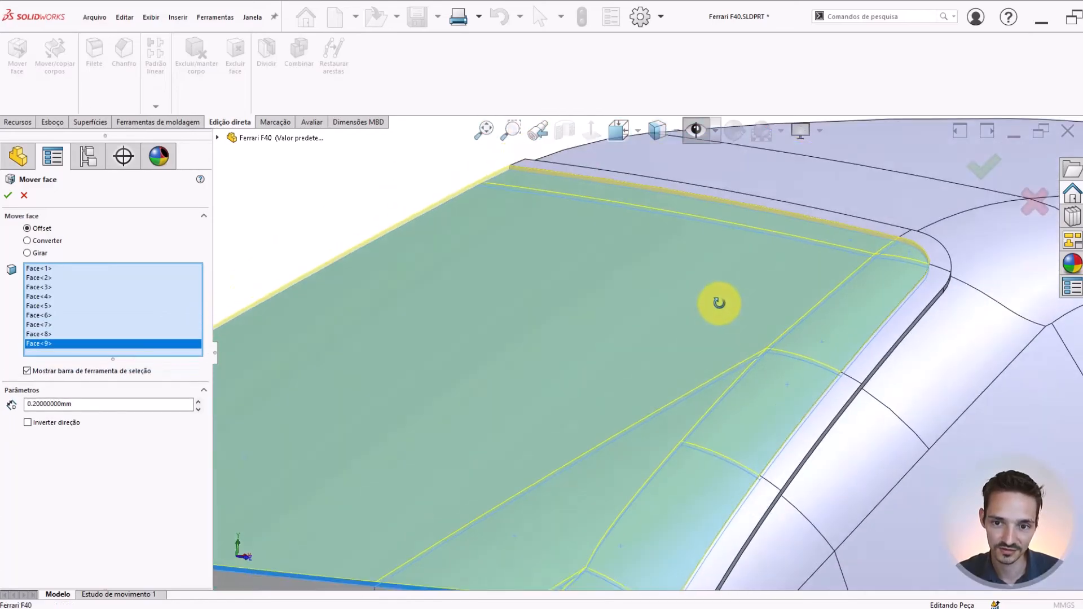
click(43, 423)
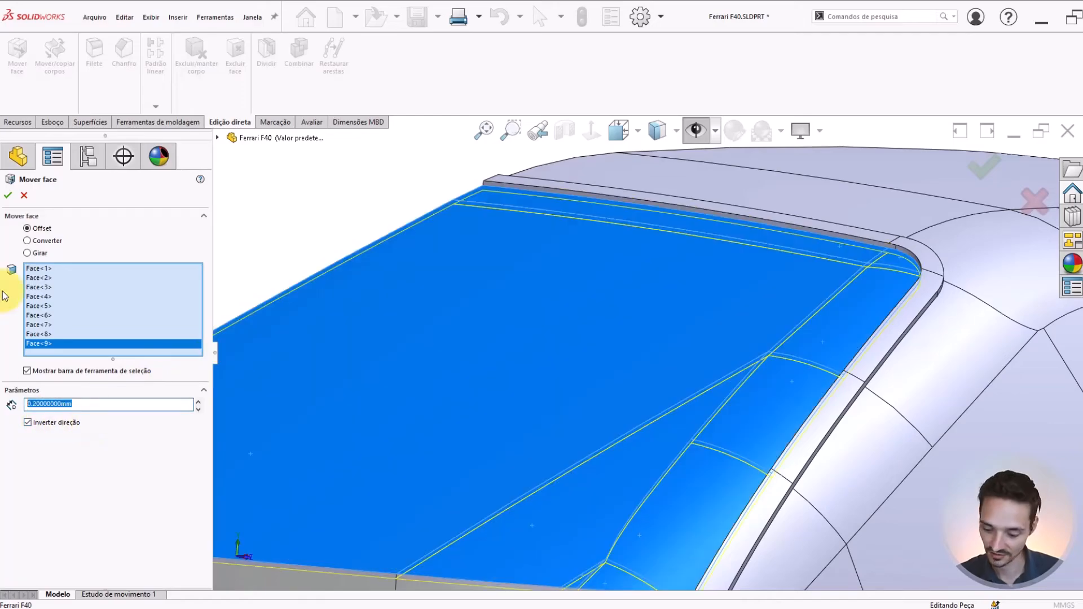
text(.1)
key(Return)
middle_drag(532, 300, 721, 354)
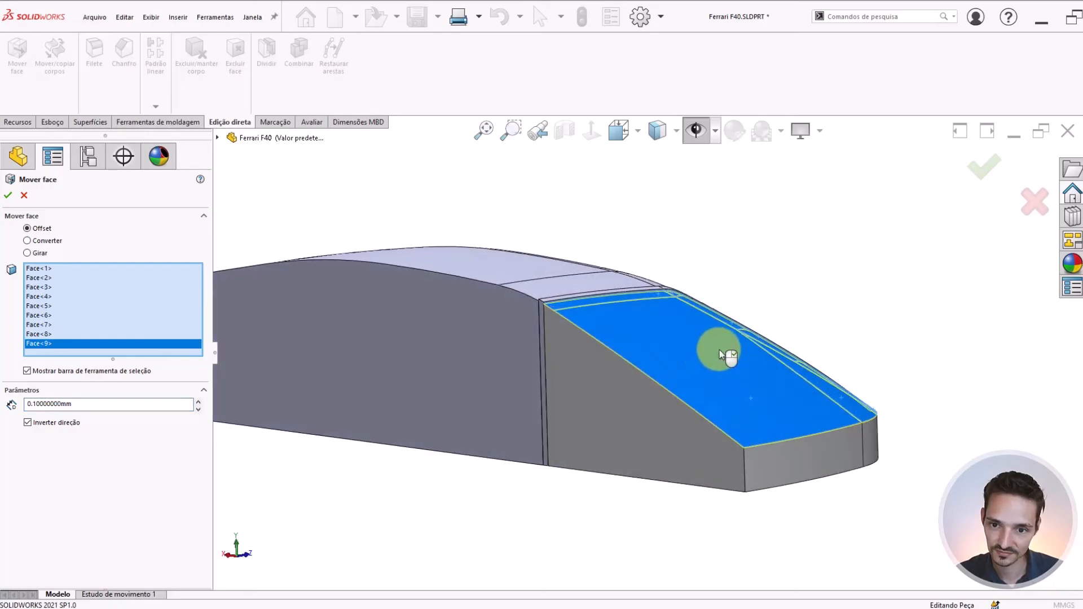
scroll(736, 394, down, 3)
scroll(520, 278, down, 5)
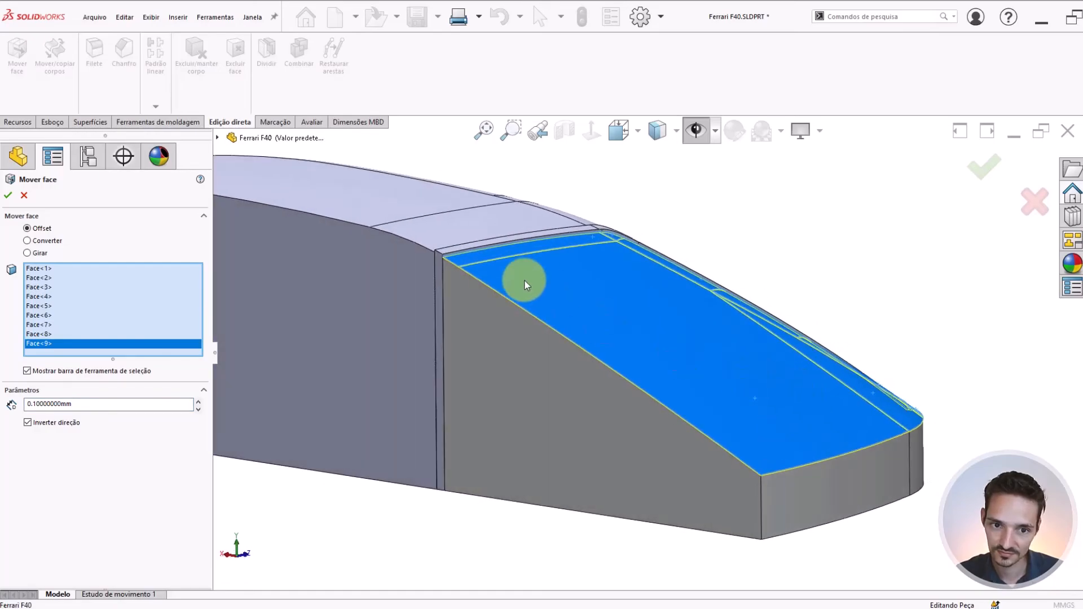
scroll(353, 235, down, 6)
scroll(377, 234, up, 5)
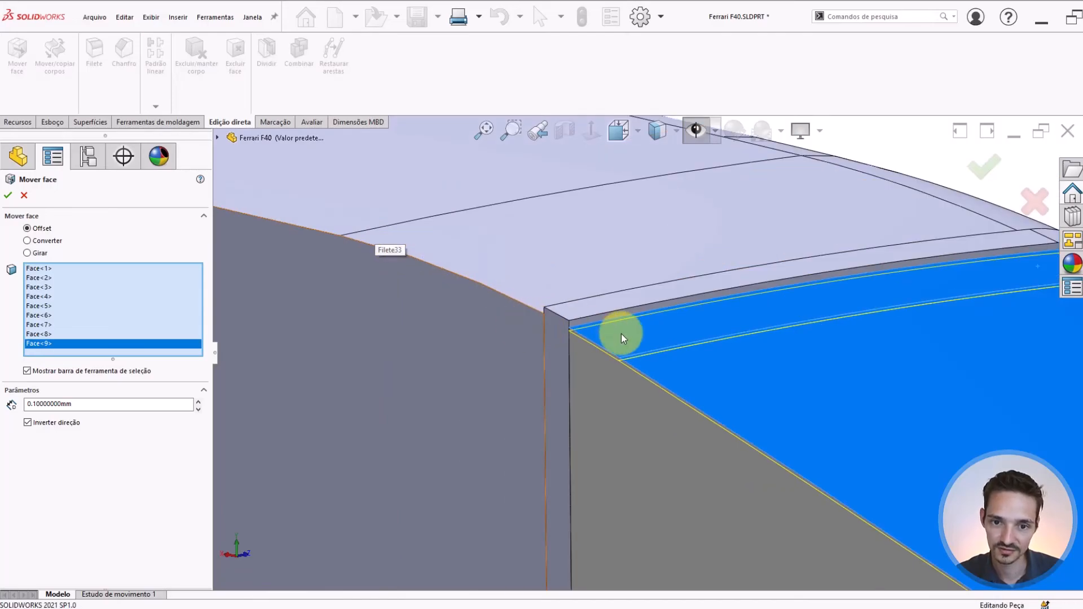
scroll(621, 333, up, 3)
mouse_move(625, 334)
middle_down()
mouse_move(663, 329)
mouse_move(613, 331)
mouse_move(616, 342)
middle_up()
scroll(621, 344, up, 3)
scroll(783, 419, down, 4)
scroll(466, 275, down, 8)
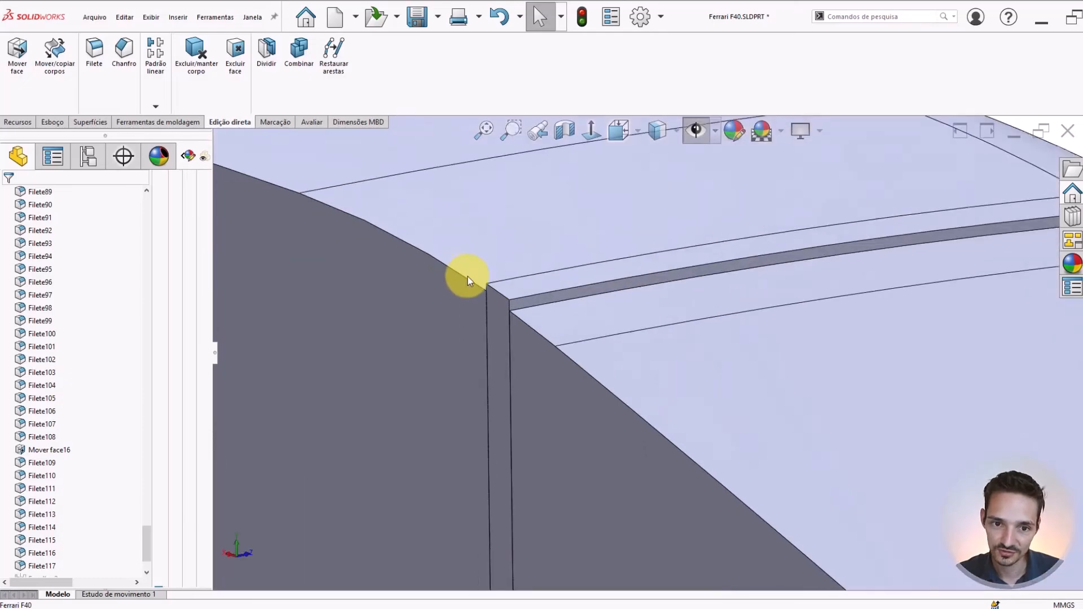
Begin a fillet with 0.2 mm radius on the border strip's inner top edge along the roof
middle_drag(520, 328, 477, 282)
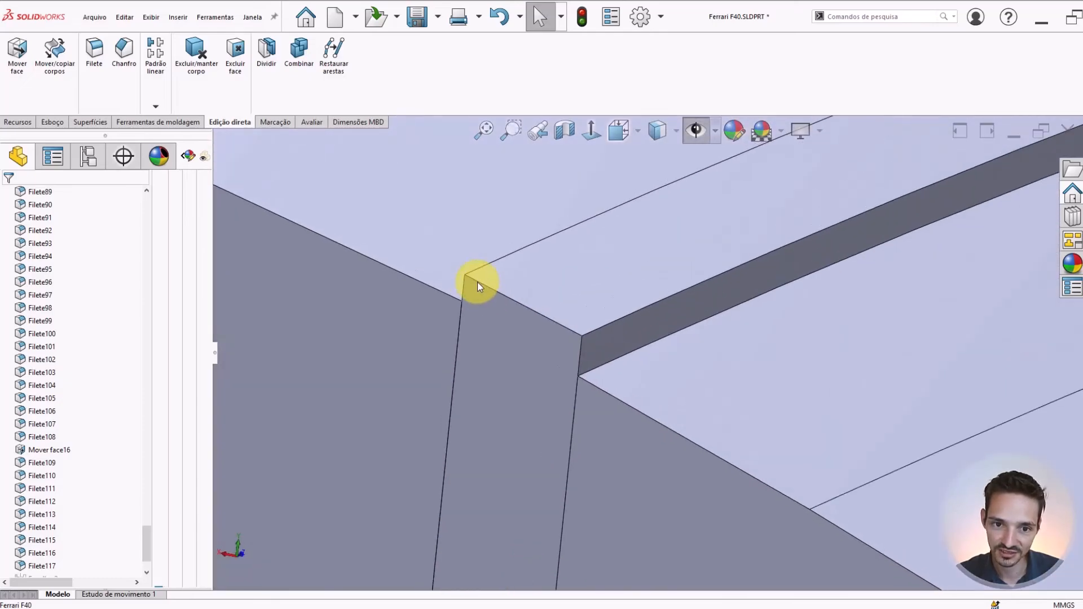
scroll(851, 340, up, 6)
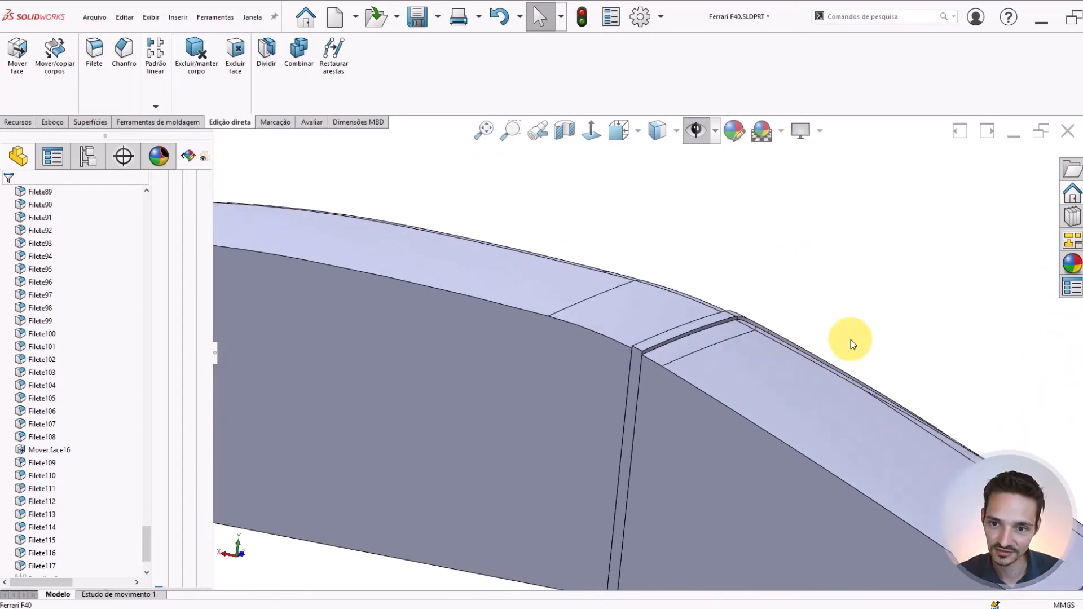
middle_drag(851, 341, 851, 525)
right_drag(852, 523, 902, 493)
scroll(629, 350, down, 5)
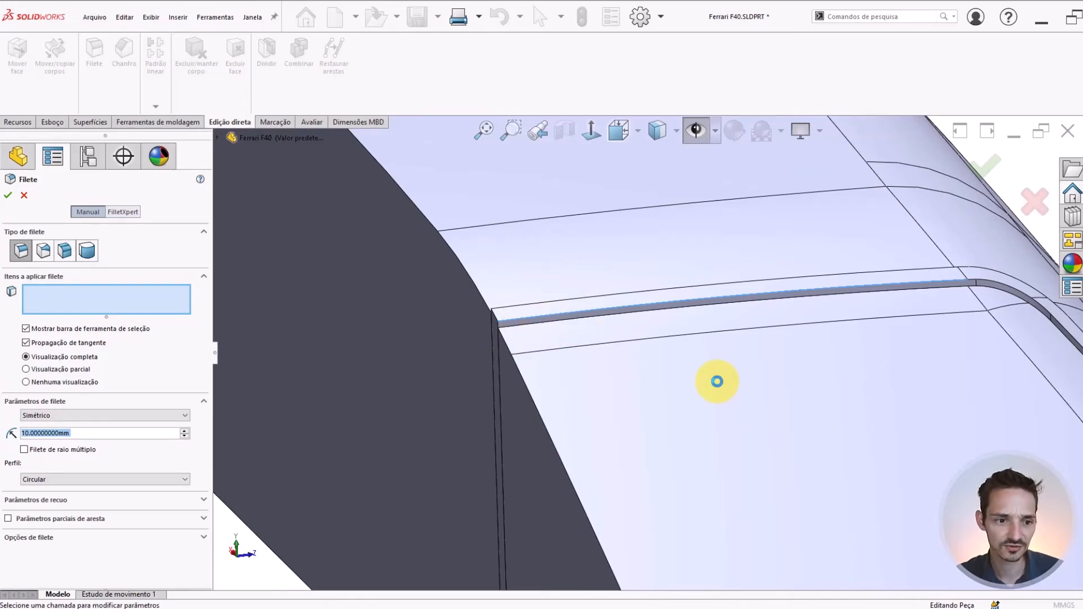
text(0.2)
scroll(717, 382, up, 2)
key(Return)
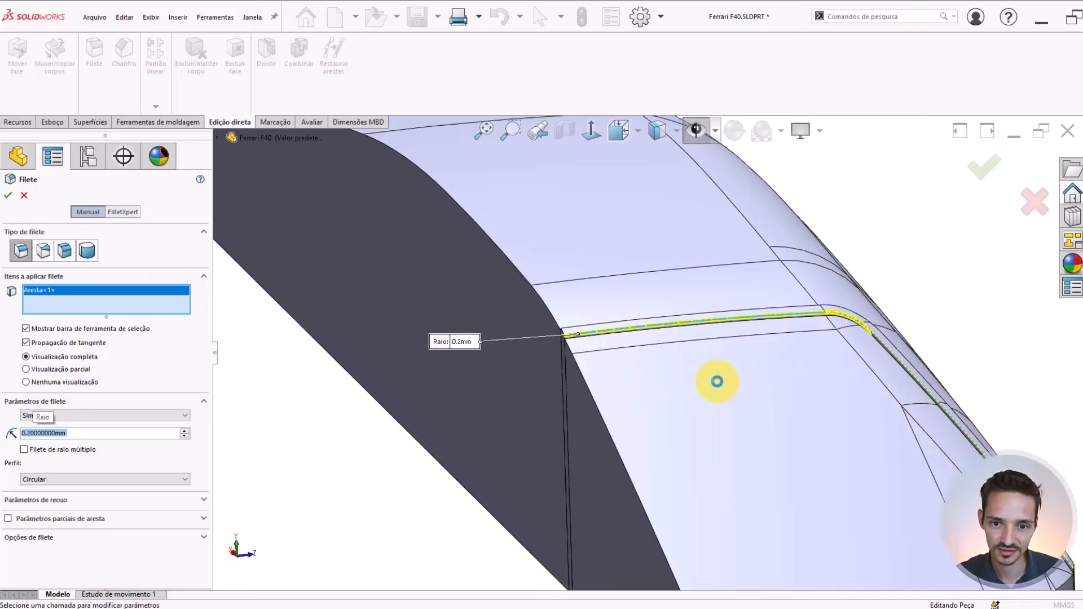
Try a 3 mm radius on the border strip fillet and restore the radius to 0.2 mm
scroll(560, 364, down, 5)
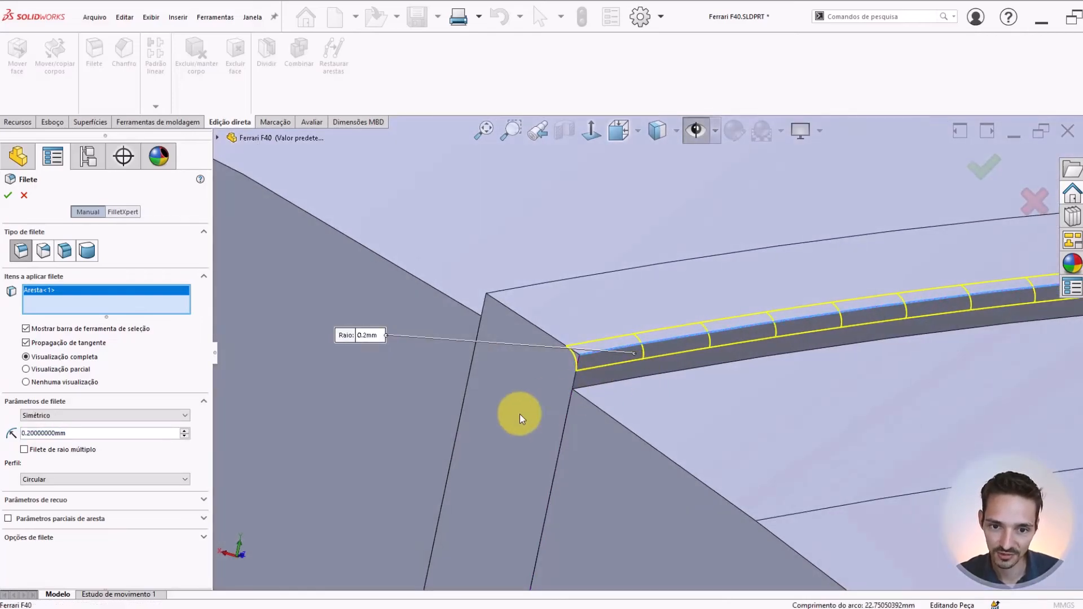
scroll(588, 387, down, 2)
double_click(110, 432)
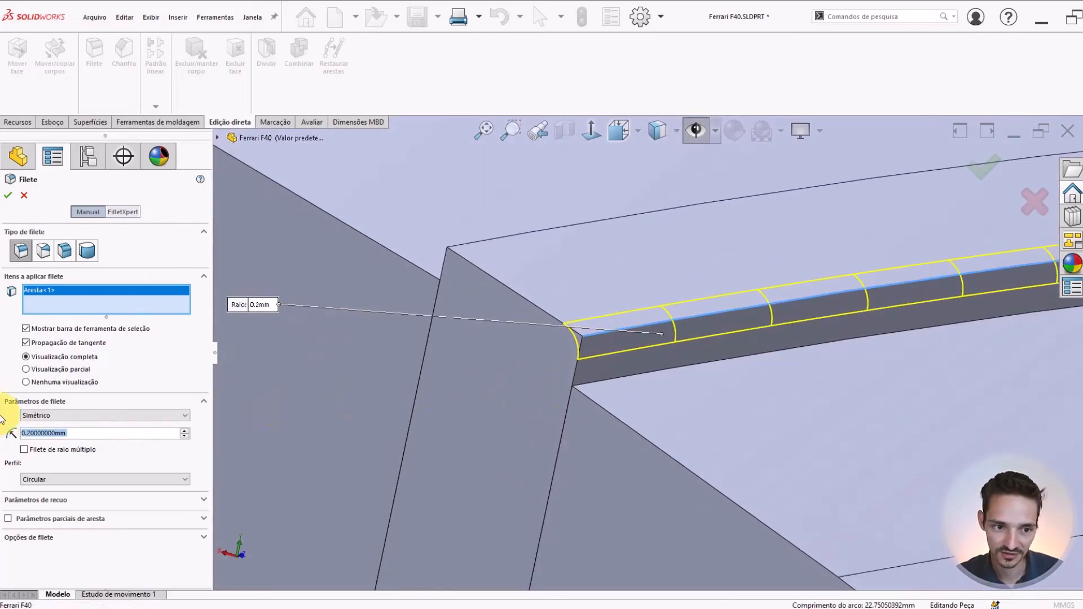
text(3)
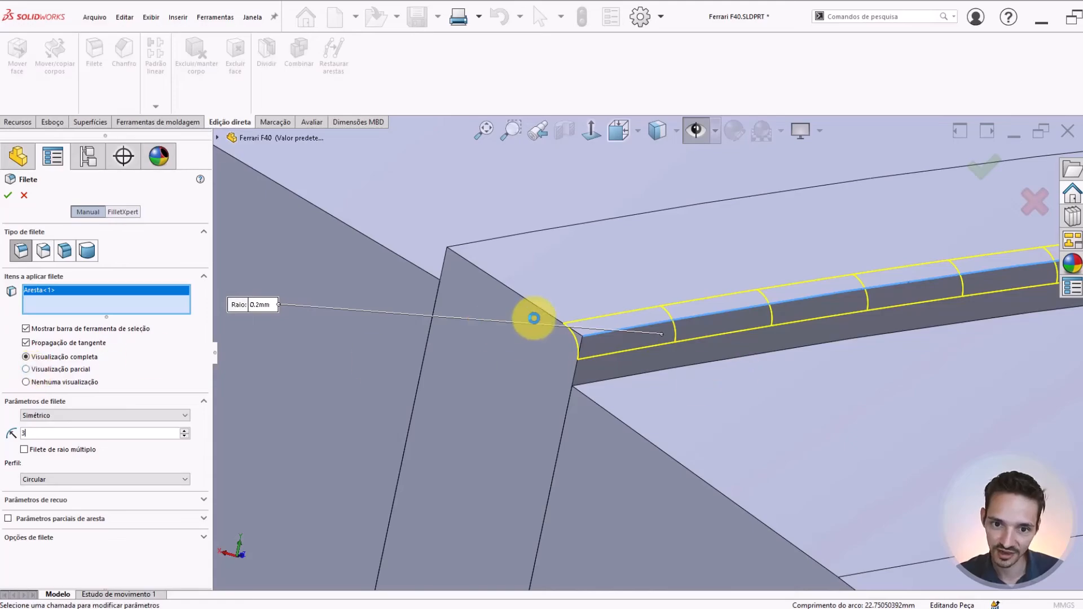
key(Return)
scroll(562, 349, up, 2)
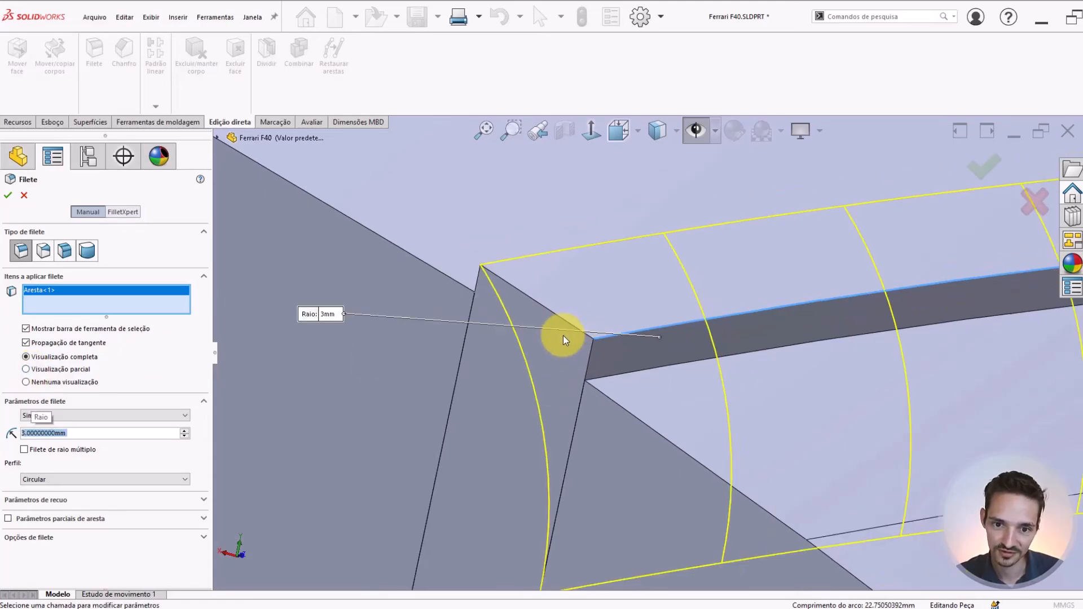
text(0.2)
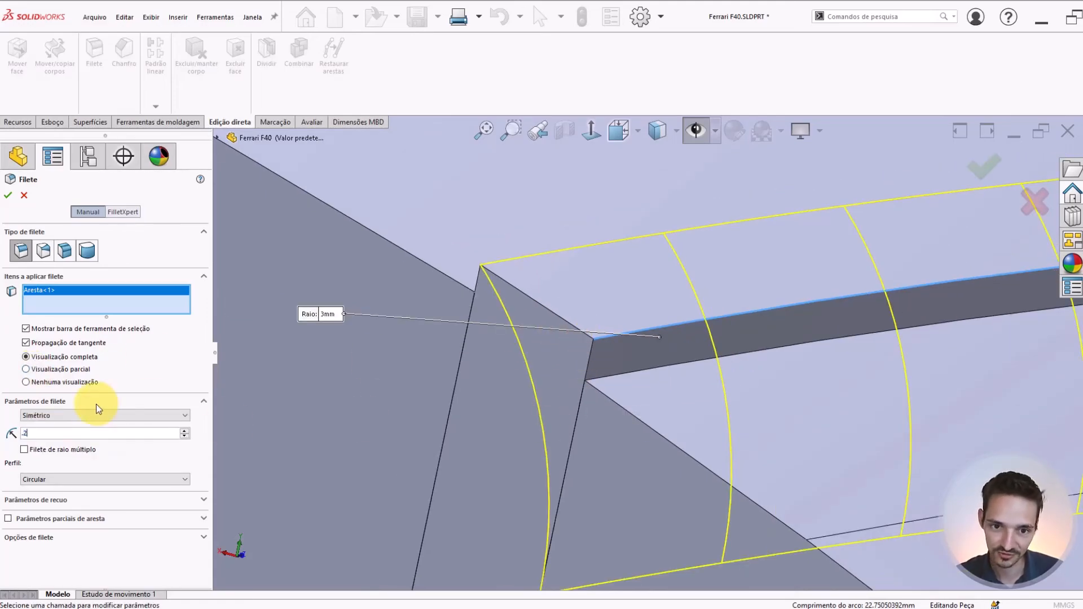
key(Return)
Add the border strip's inner top edges down the windshield side to the 0.2 mm fillet
scroll(534, 360, up, 9)
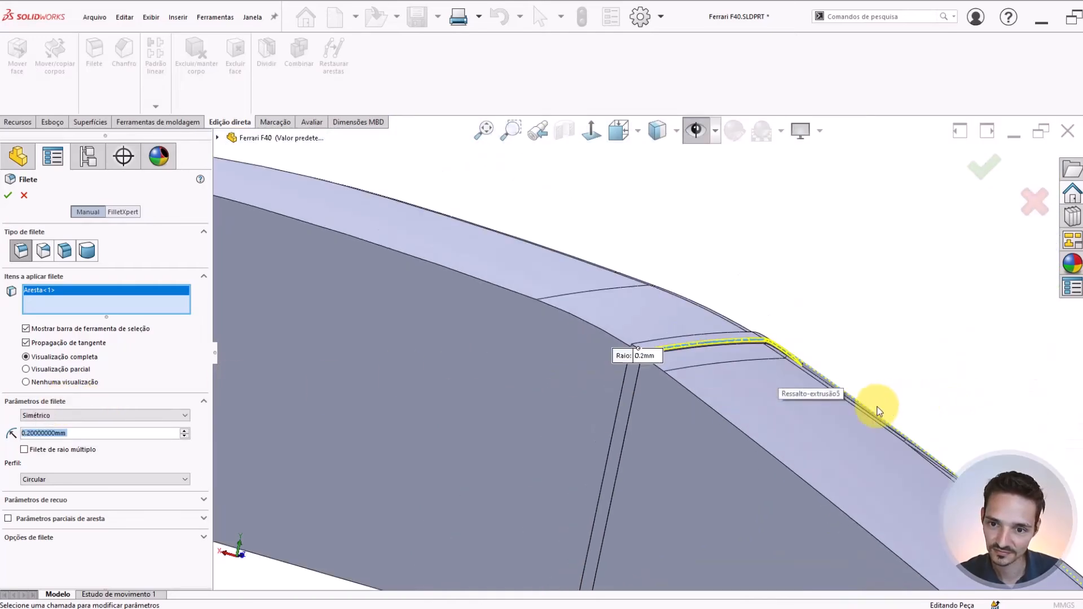
middle_drag(878, 408, 851, 398)
scroll(851, 398, down, 3)
middle_drag(734, 392, 693, 347)
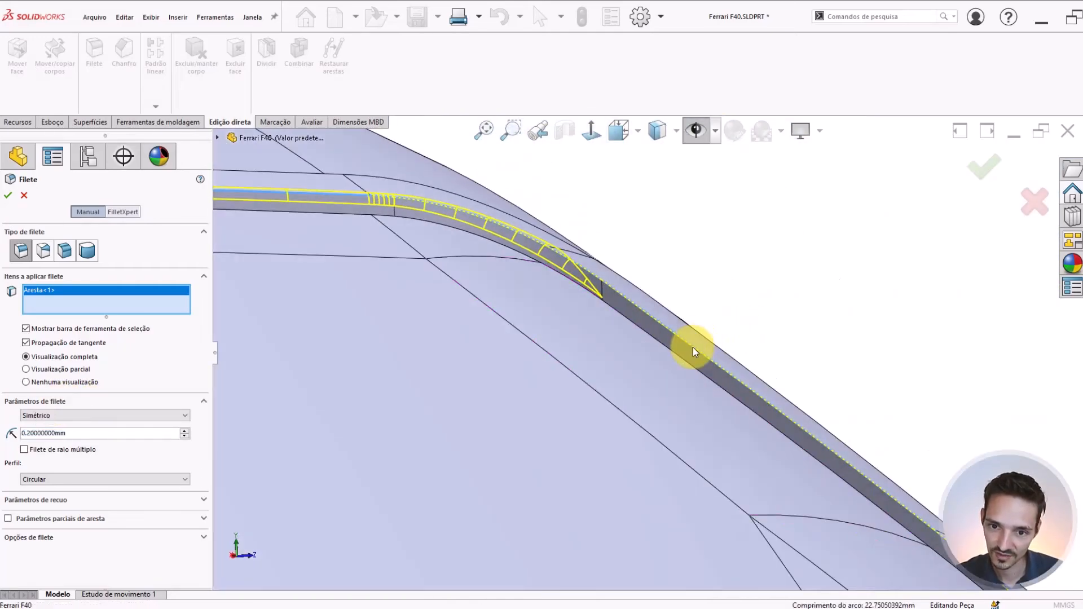
click(751, 394)
scroll(743, 429, up, 6)
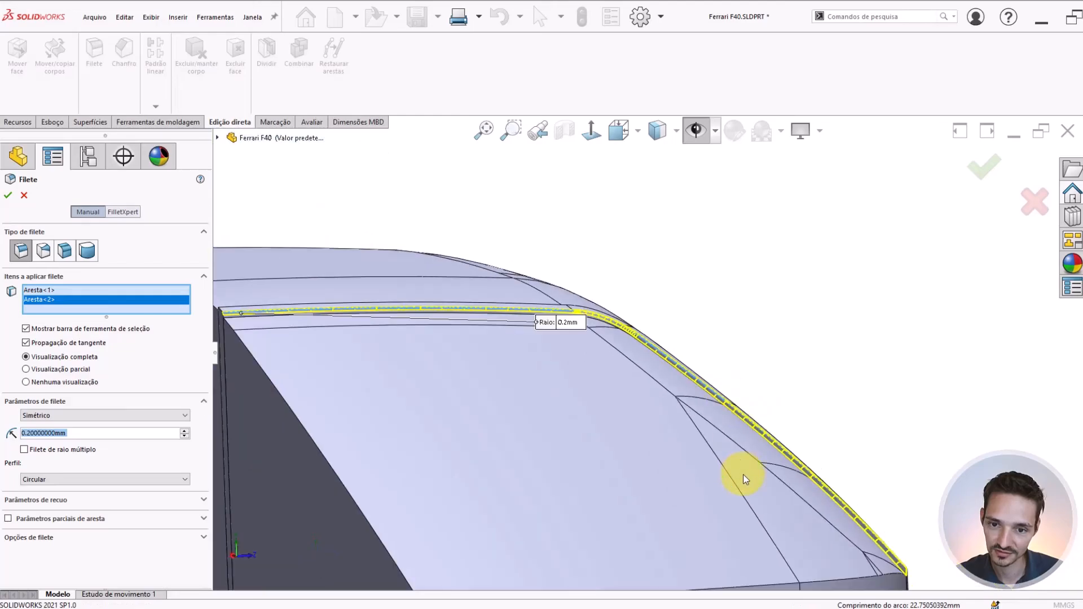
scroll(784, 341, down, 4)
middle_drag(784, 341, 822, 343)
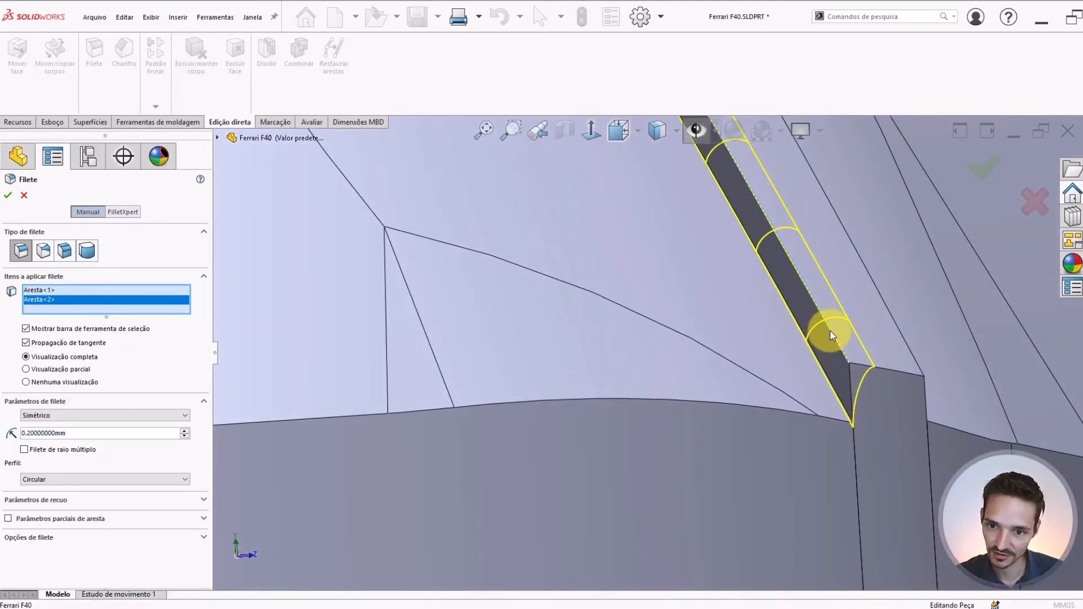
click(831, 331)
scroll(689, 347, up, 3)
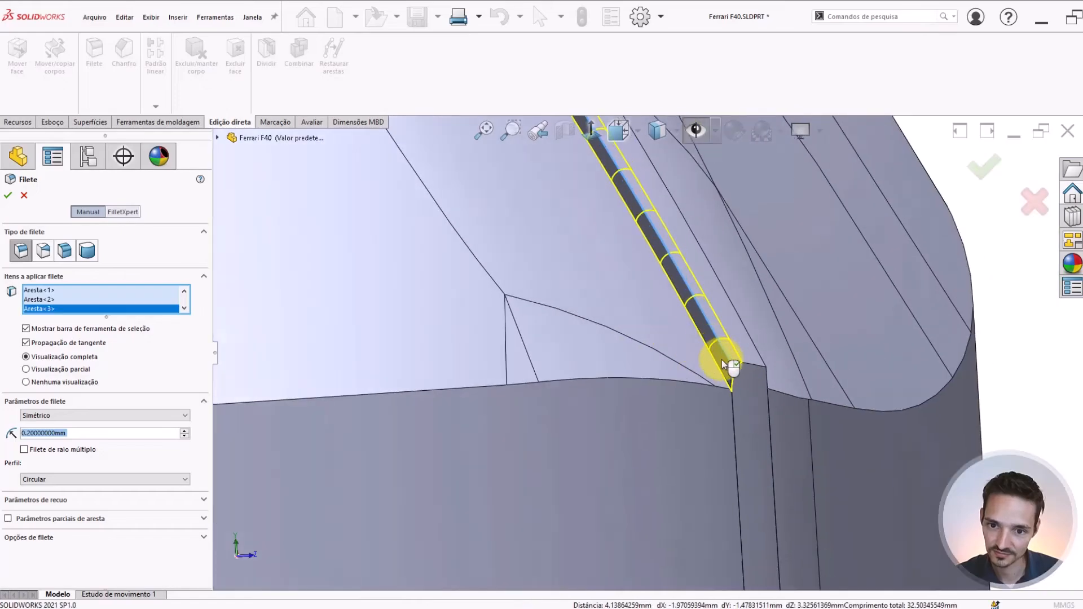
Add the border strip's outer top edge to the 0.2 mm fillet selection
scroll(718, 362, down, 3)
middle_drag(719, 339, 665, 327)
scroll(644, 354, down, 3)
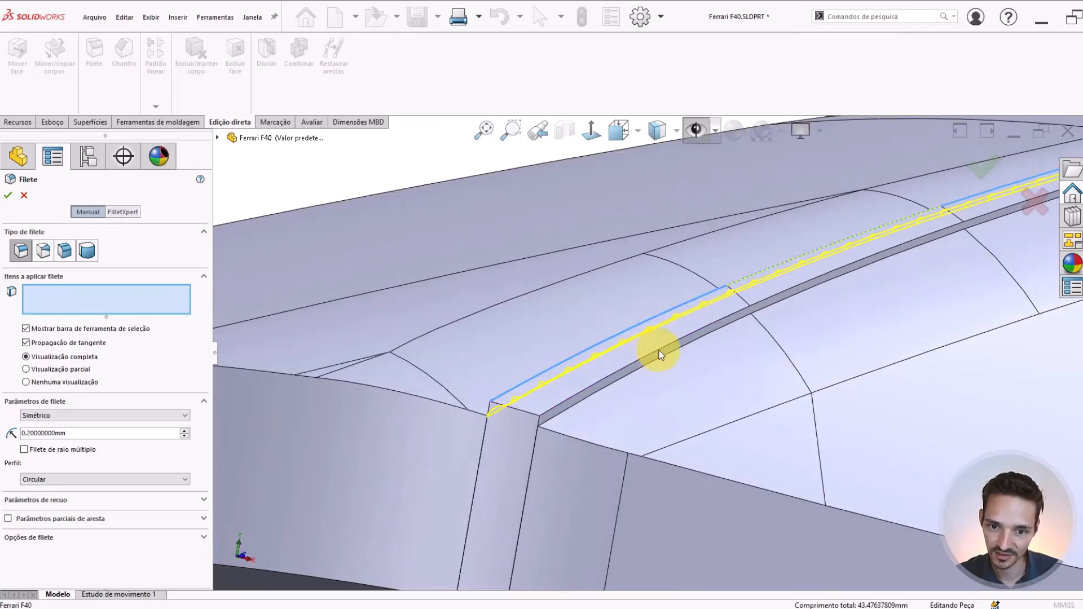
click(659, 350)
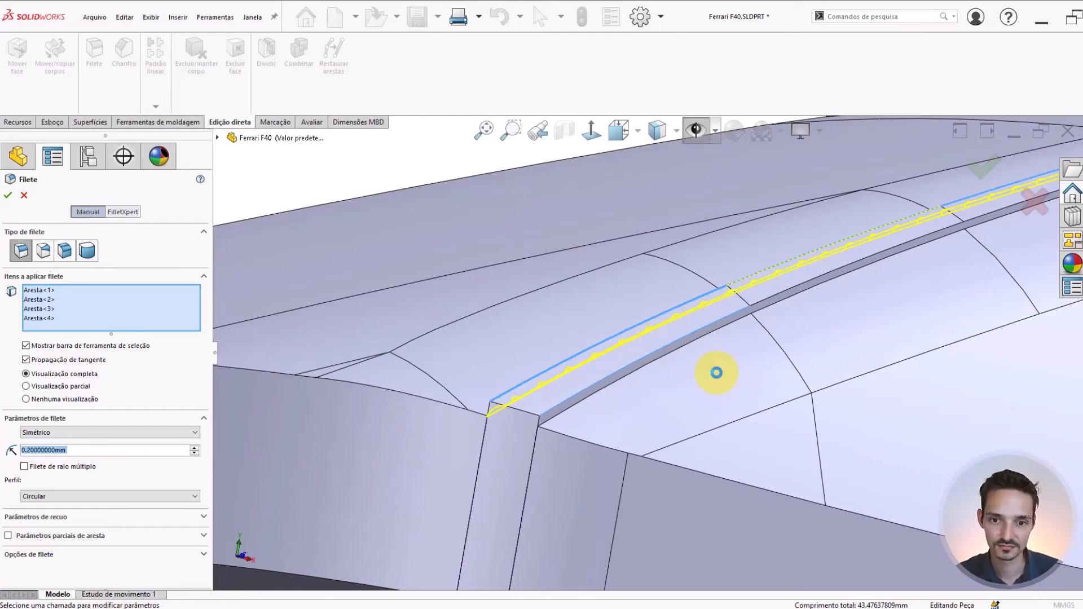
scroll(717, 375, up, 3)
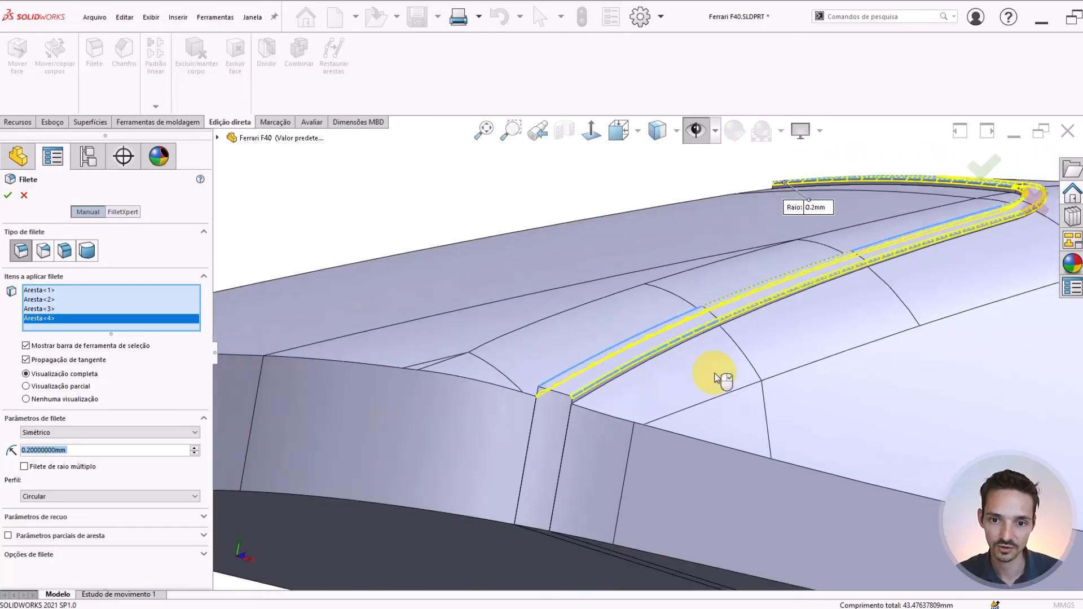
Add the border strip's remaining outer top edge along the roof to the selection and apply the 0.2 mm fillet
middle_drag(745, 315, 704, 370)
scroll(1023, 218, up, 3)
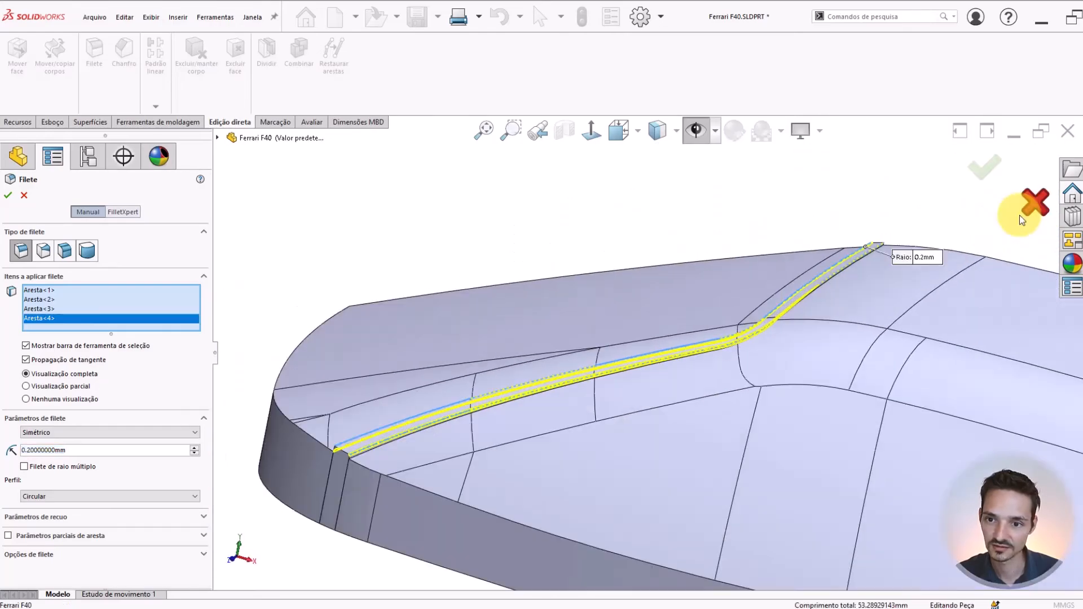
scroll(1023, 218, down, 4)
scroll(662, 339, down, 3)
scroll(459, 435, down, 2)
scroll(439, 434, up, 4)
scroll(439, 434, down, 3)
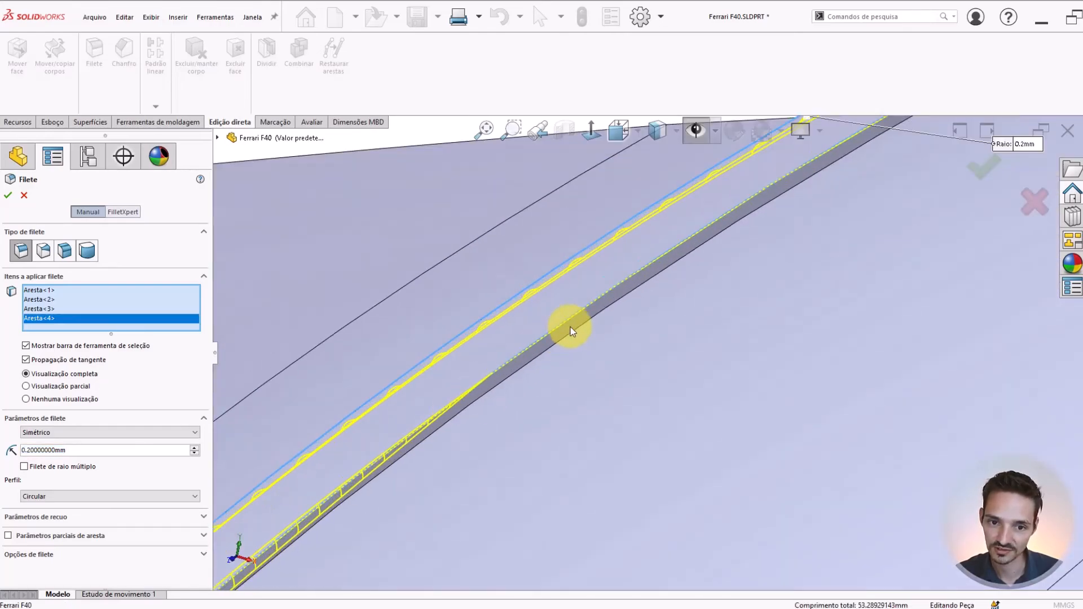
scroll(571, 326, up, 3)
scroll(395, 496, down, 2)
scroll(395, 496, up, 3)
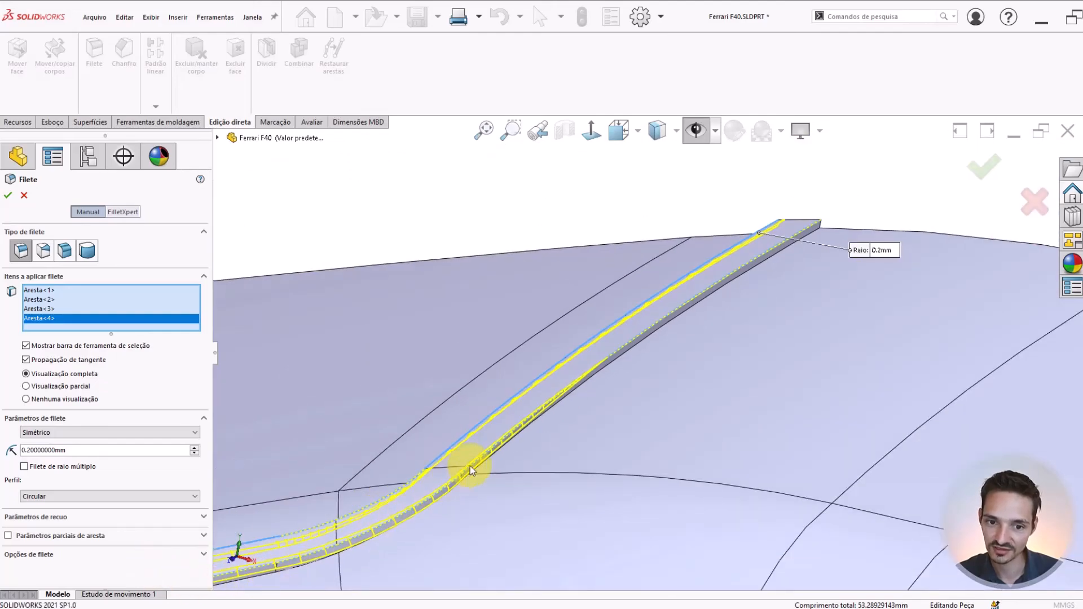
click(638, 335)
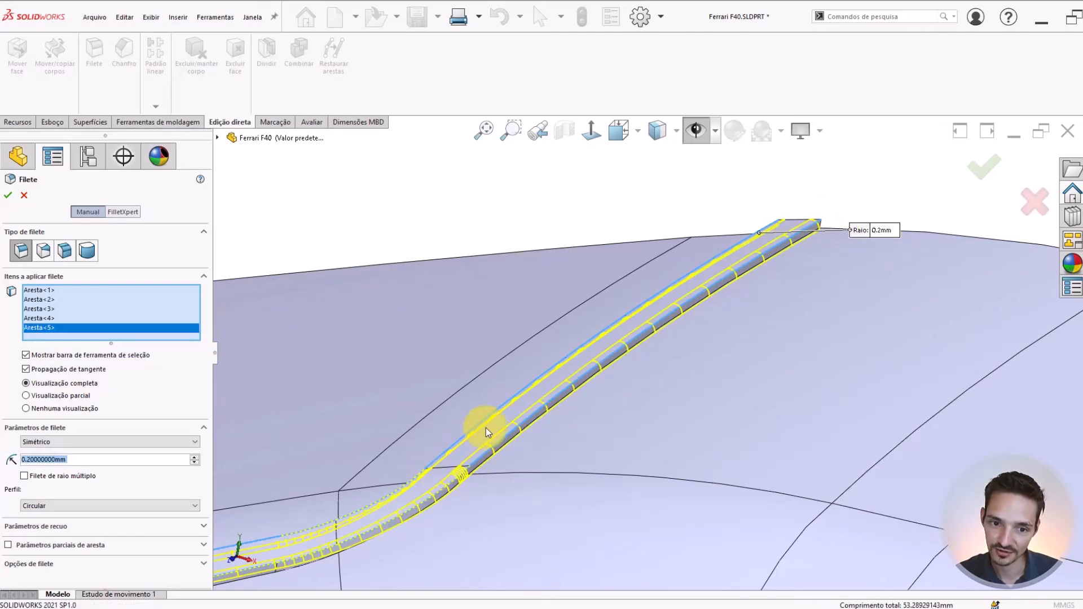
middle_drag(551, 360, 897, 426)
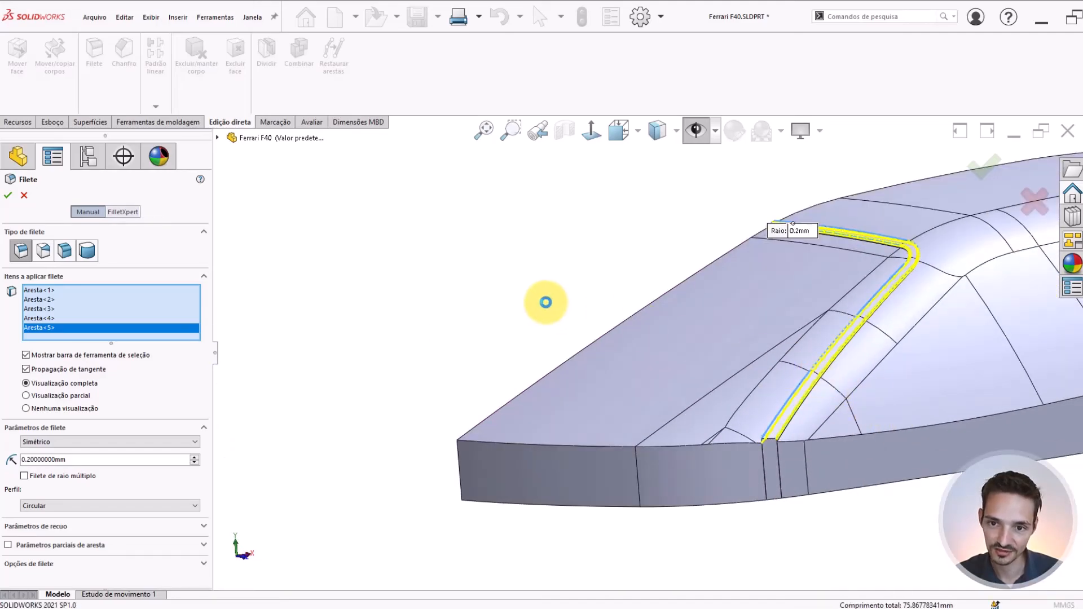
key(Return)
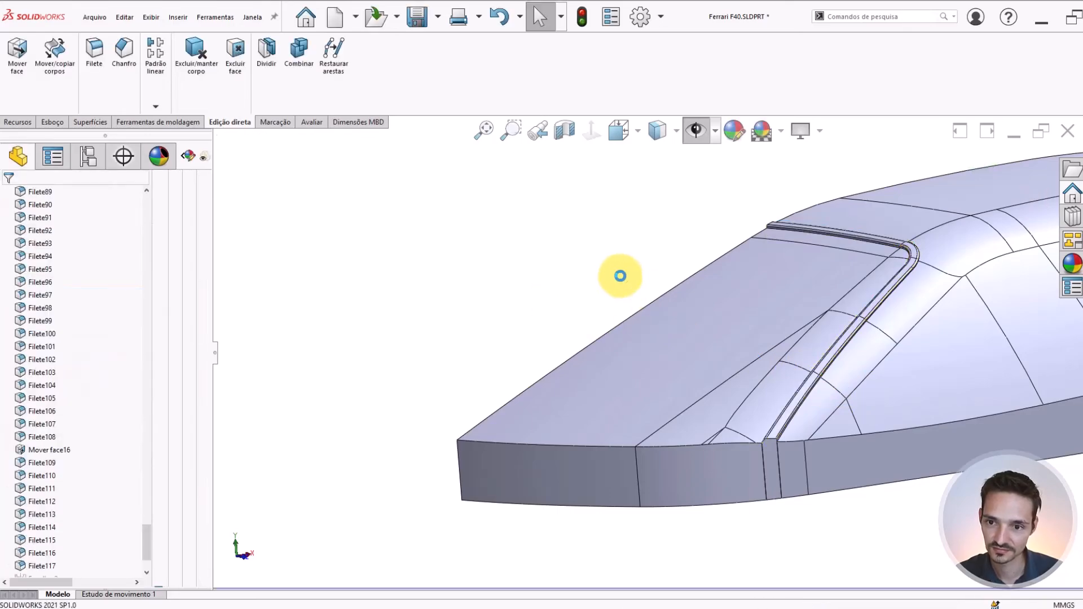
Examine the rounded border strip along the roof, around the upper windshield corner and down the side
middle_drag(622, 273, 817, 305)
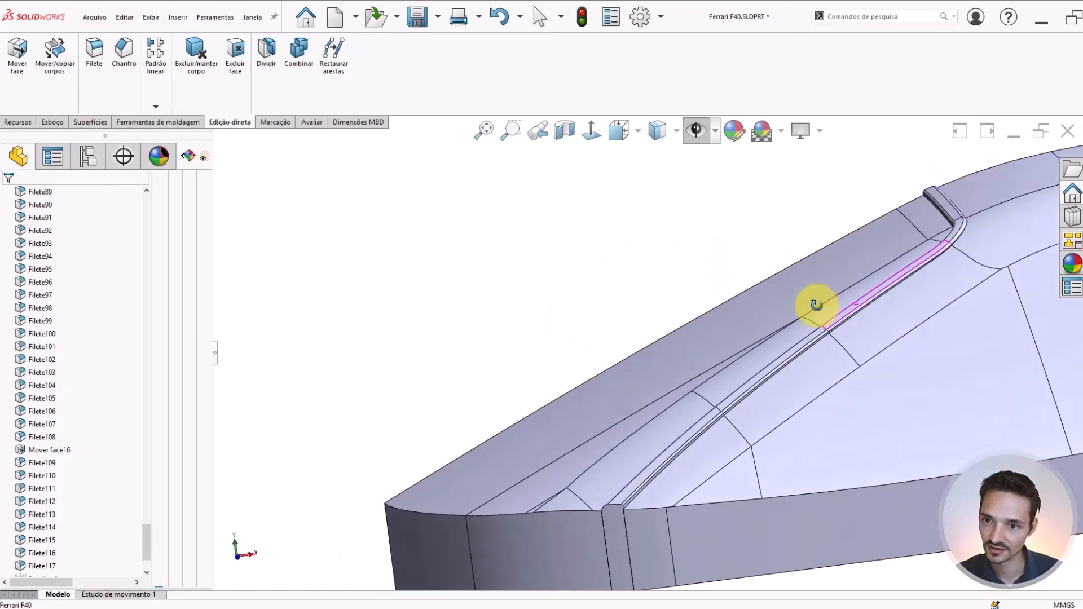
scroll(818, 305, up, 4)
scroll(929, 237, down, 7)
scroll(677, 322, down, 2)
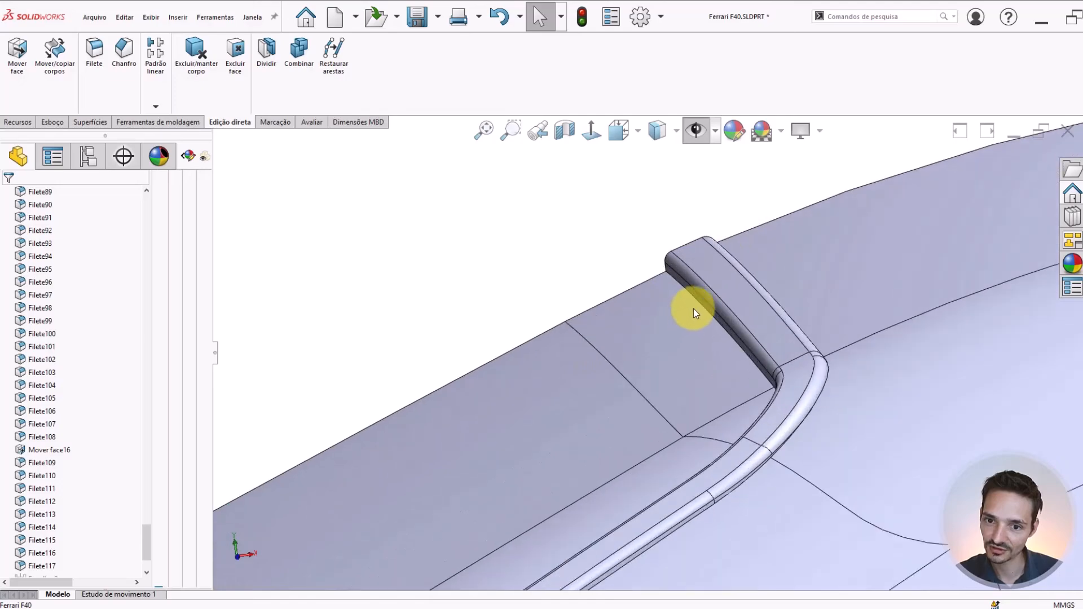
middle_drag(753, 303, 394, 274)
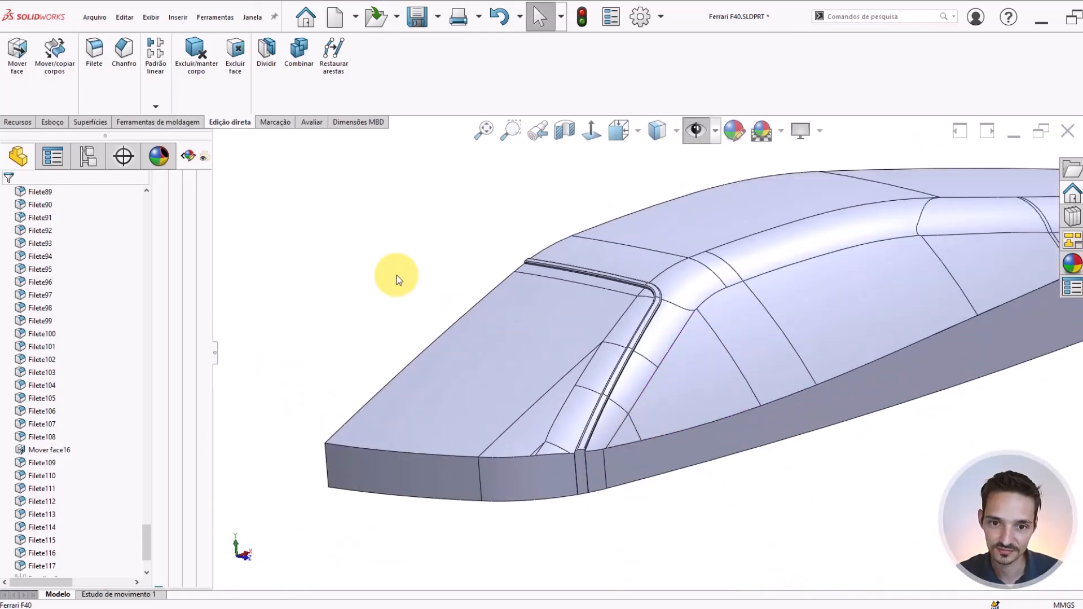
scroll(677, 283, down, 2)
middle_drag(649, 288, 590, 319)
scroll(596, 288, down, 5)
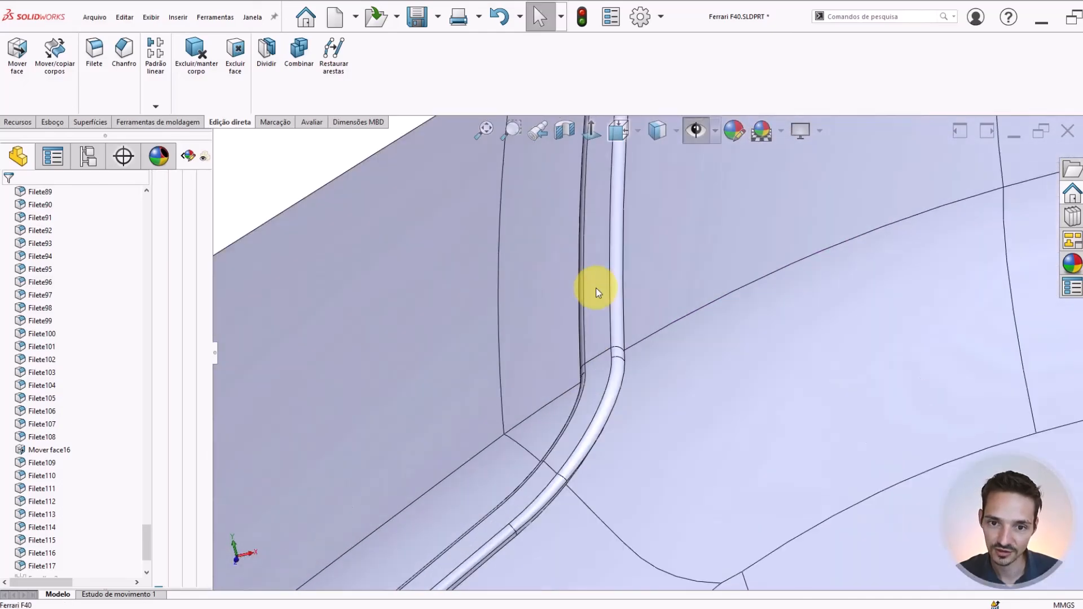
Set the border strip's fillet radius to 0.1 mm
click(617, 260)
middle_drag(616, 254, 632, 226)
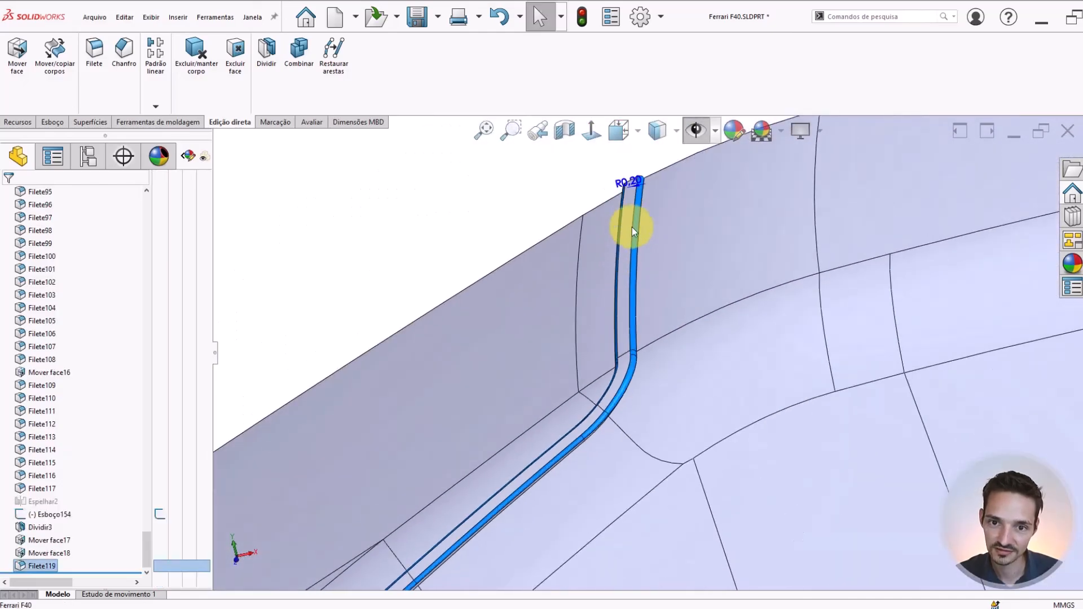
double_click(632, 181)
key(BackSpace)
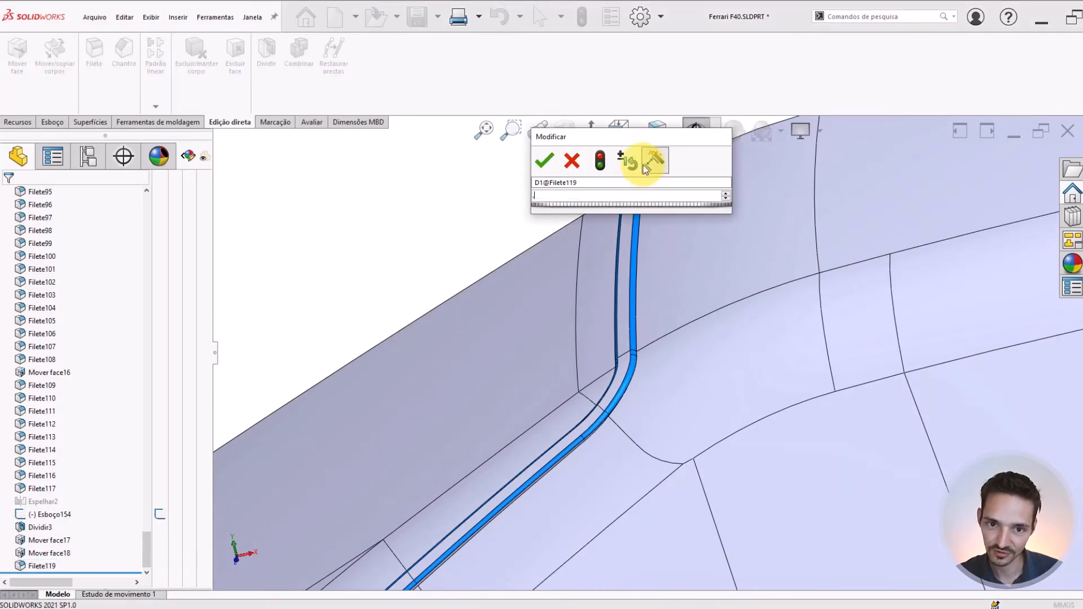
text(.1)
key(Return)
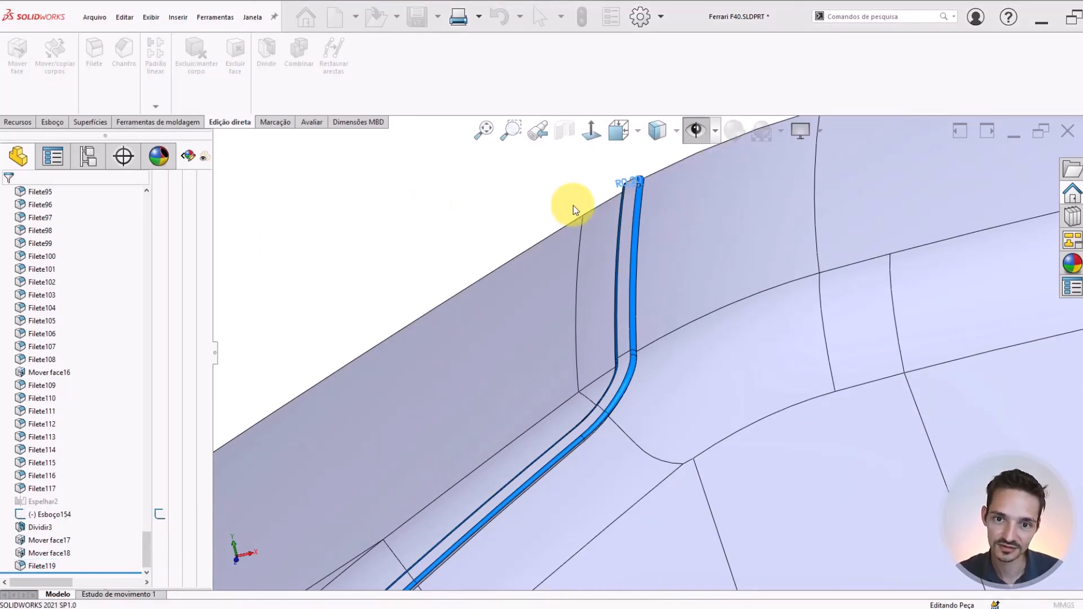
click(630, 183)
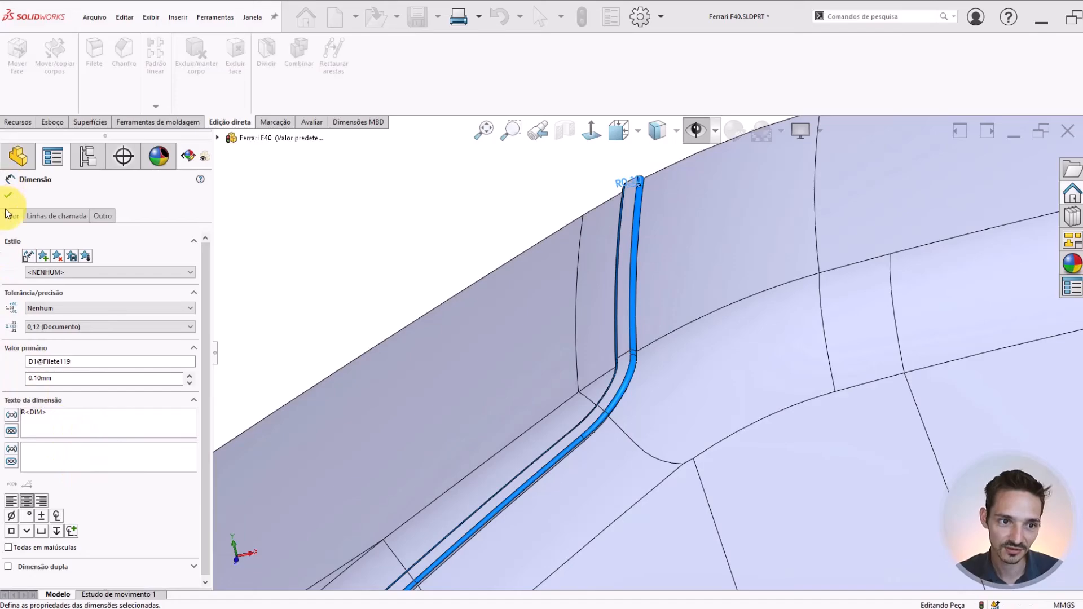
click(8, 197)
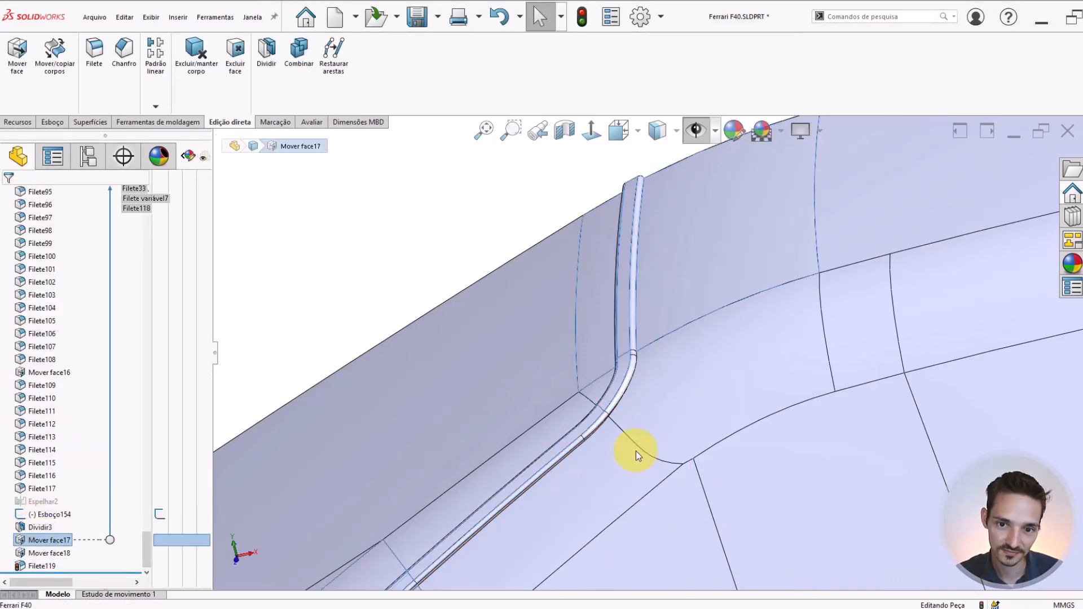
Set the distance of the face move that raises the border strip to 0.1 mm
scroll(635, 451, up, 5)
scroll(531, 480, down, 3)
middle_drag(534, 408, 612, 361)
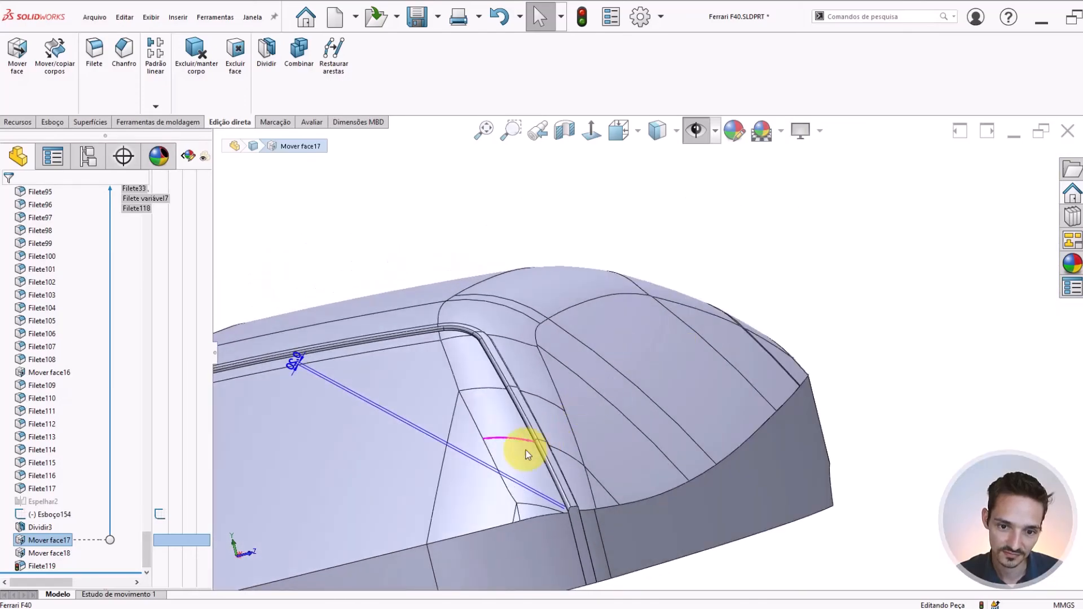
double_click(293, 362)
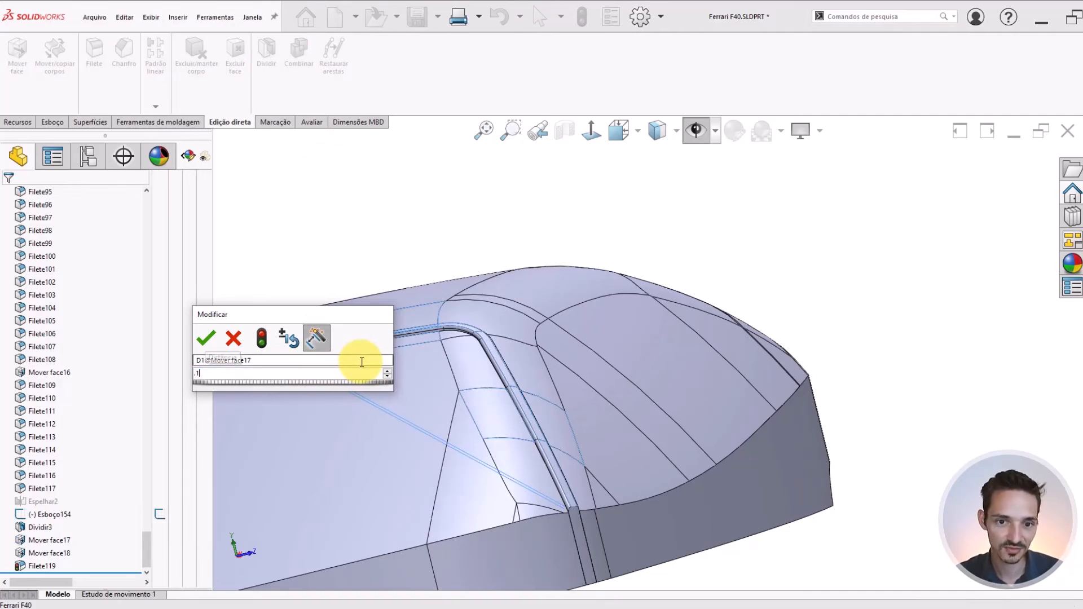
key(Return)
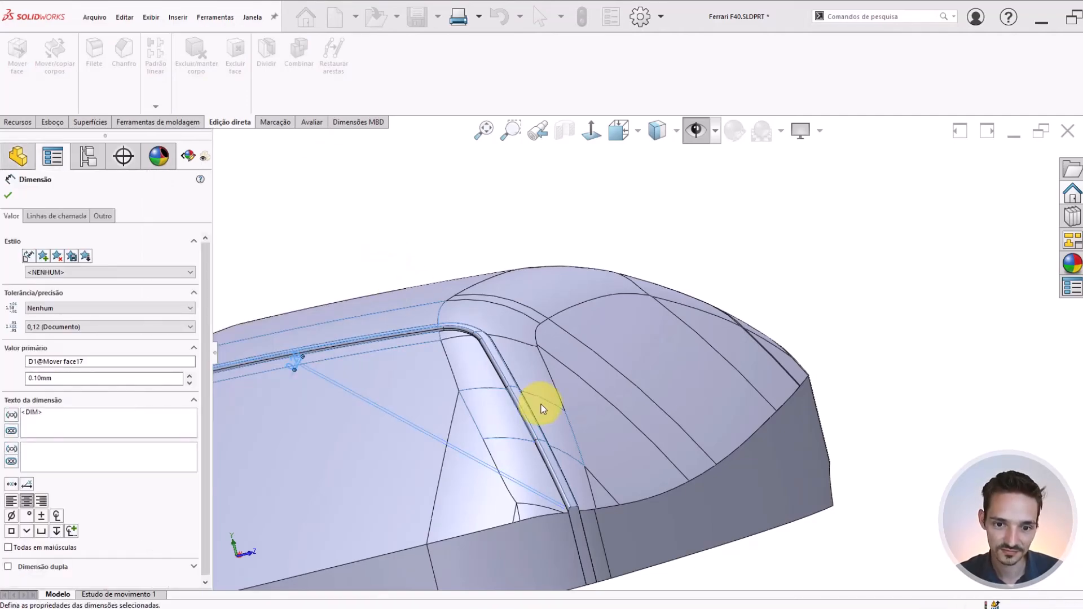
key(Escape)
Examine the border strip's height and rounded edges at the roof and the upper windshield corner
middle_drag(565, 417, 473, 448)
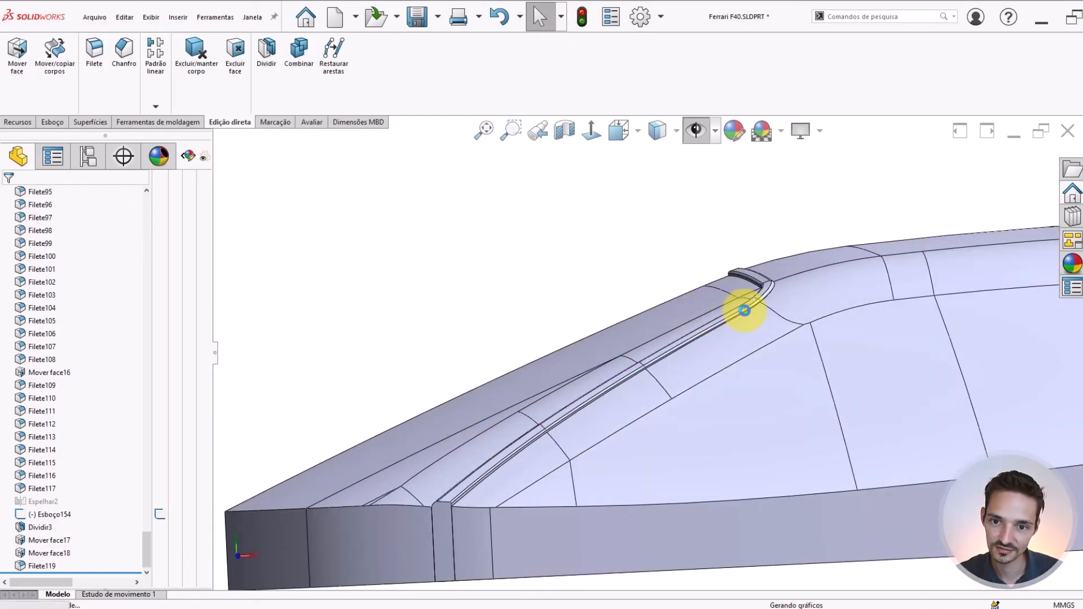
scroll(768, 289, down, 6)
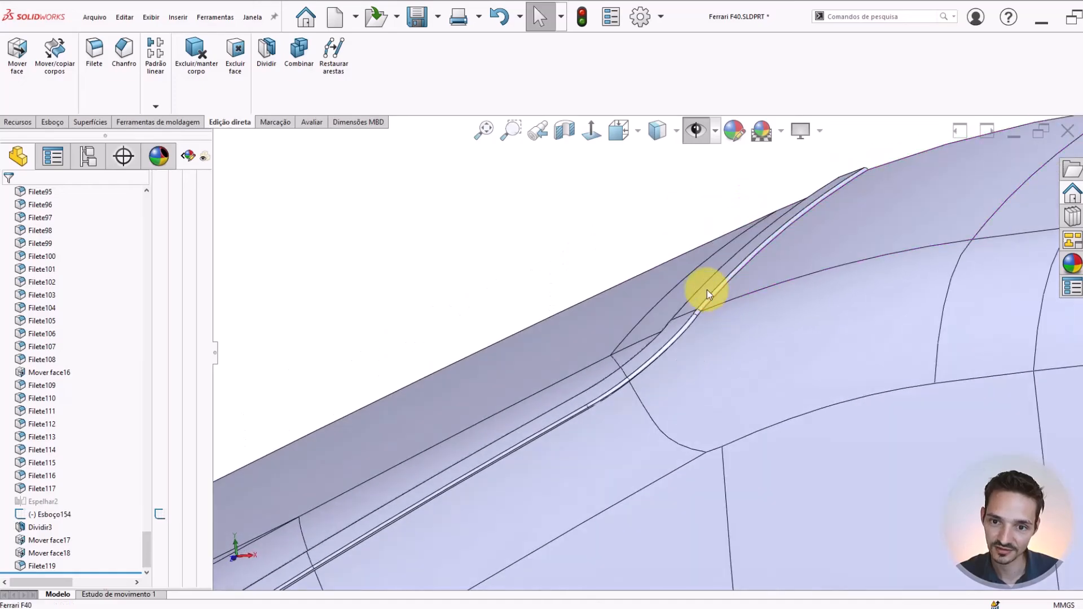
mouse_move(715, 327)
middle_down()
mouse_move(721, 307)
mouse_move(704, 315)
middle_up()
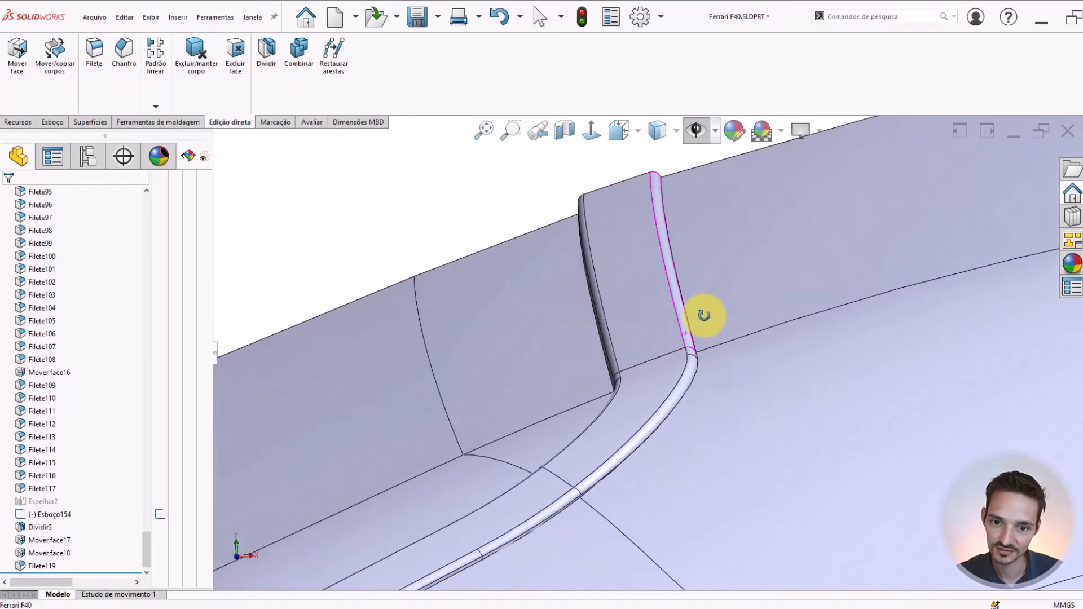
click(27, 566)
key(Escape)
scroll(615, 344, down, 2)
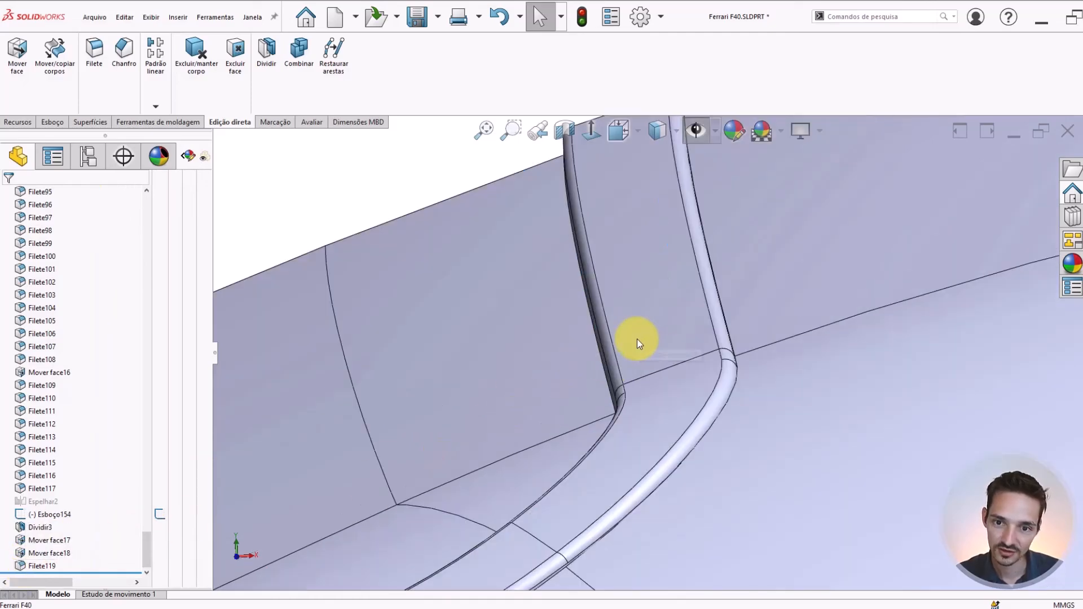
scroll(645, 279, up, 2)
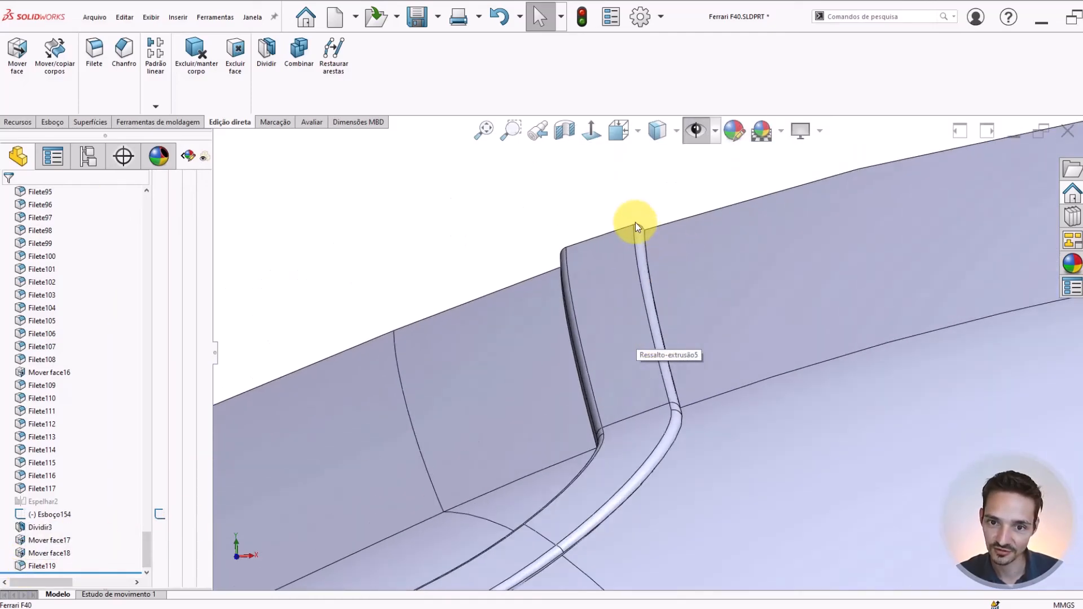
Inspect the border strip's end profile at the cabin's lower edge, comparing its rounding on the windshield and window sides
middle_drag(664, 437, 535, 508)
scroll(552, 490, down, 10)
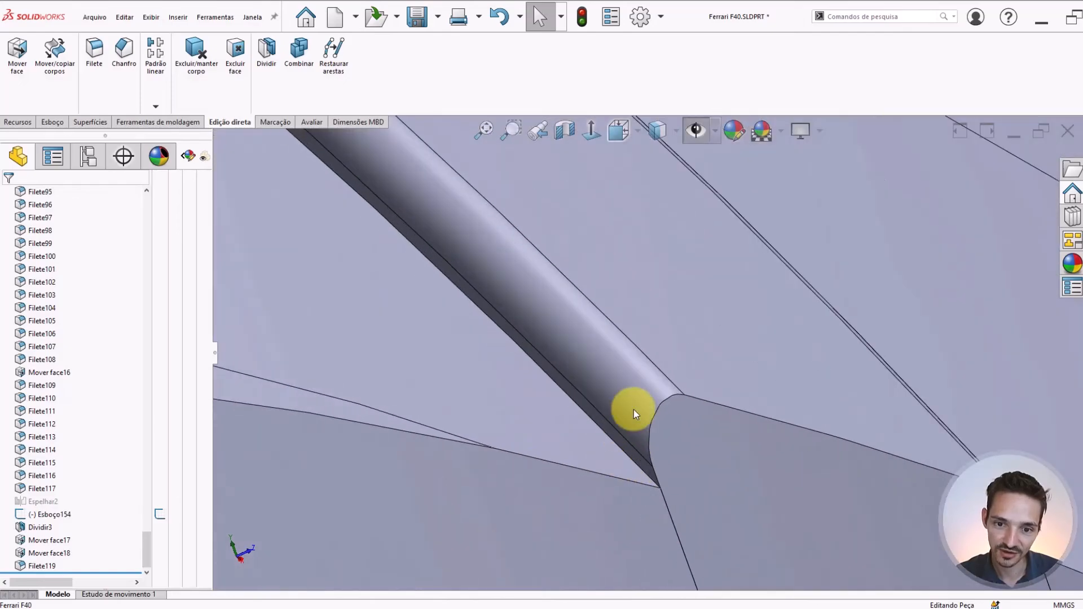
scroll(615, 400, up, 6)
scroll(594, 390, up, 7)
scroll(513, 281, down, 4)
middle_drag(508, 291, 499, 342)
scroll(634, 374, down, 3)
middle_drag(579, 427, 572, 373)
middle_drag(673, 474, 639, 479)
scroll(701, 442, down, 4)
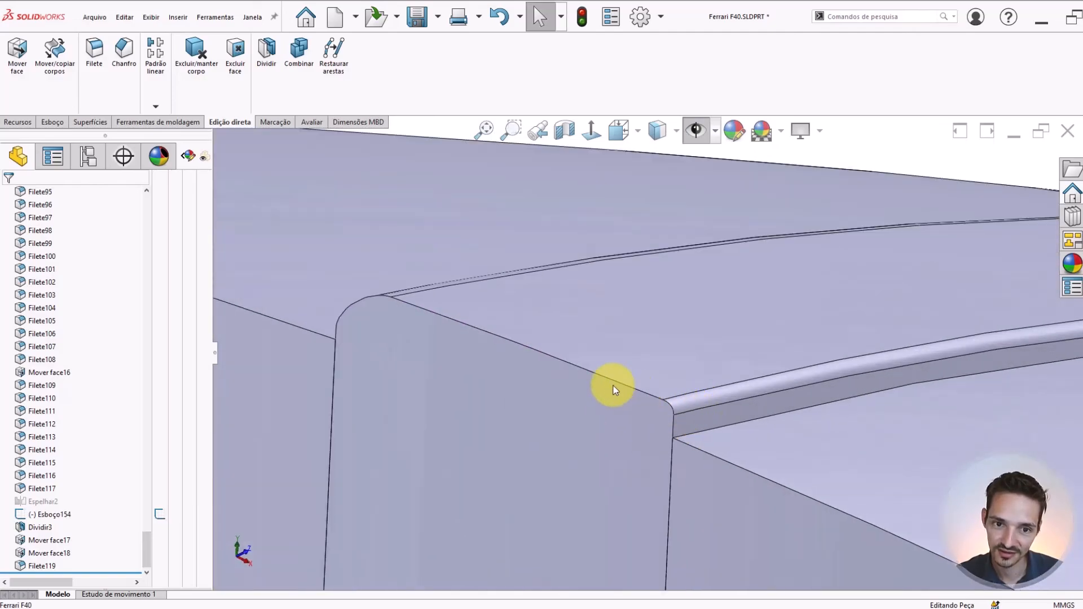
middle_drag(606, 386, 584, 379)
middle_drag(641, 411, 548, 308)
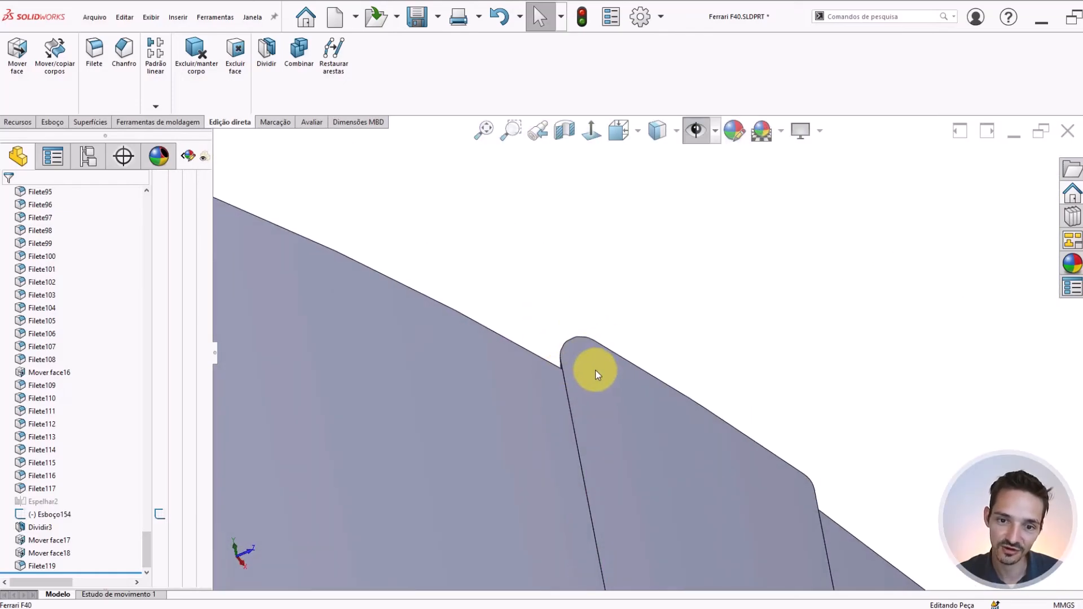
middle_drag(592, 370, 547, 279)
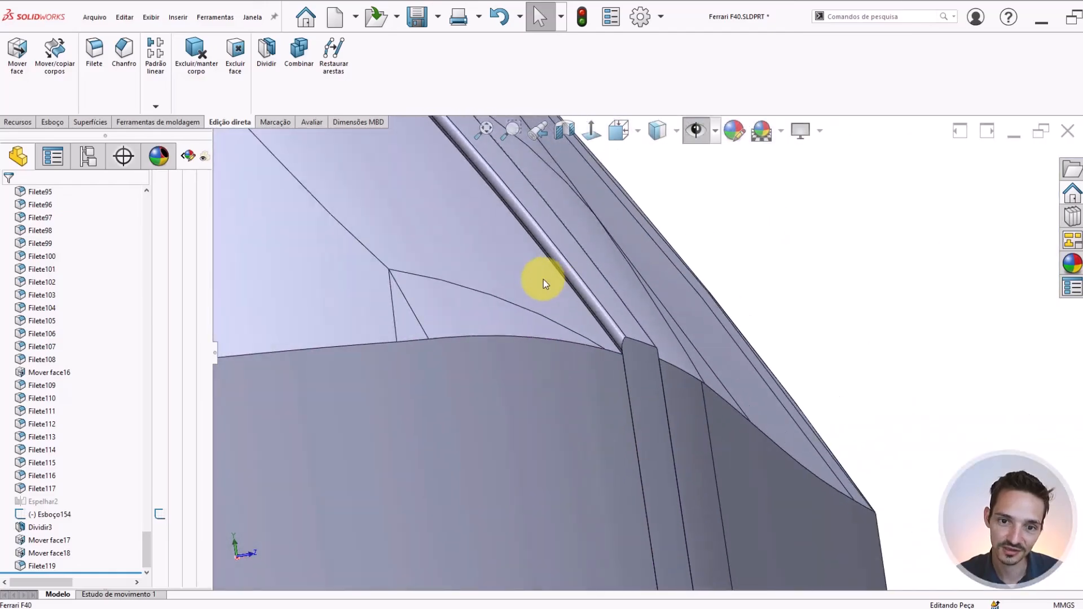
scroll(537, 257, down, 4)
scroll(545, 237, up, 3)
Check the windshield's recess against the border strip along the roof and at the strip's lower end
middle_drag(546, 232, 643, 442)
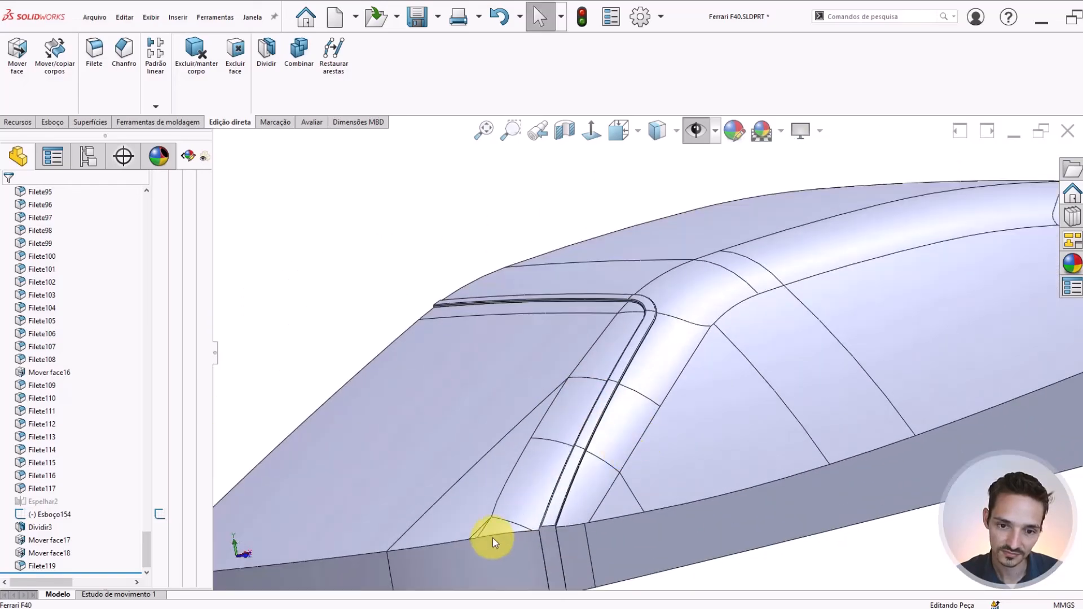
scroll(563, 508, down, 3)
middle_drag(563, 496, 500, 413)
scroll(574, 486, down, 4)
scroll(500, 413, up, 6)
scroll(524, 278, down, 5)
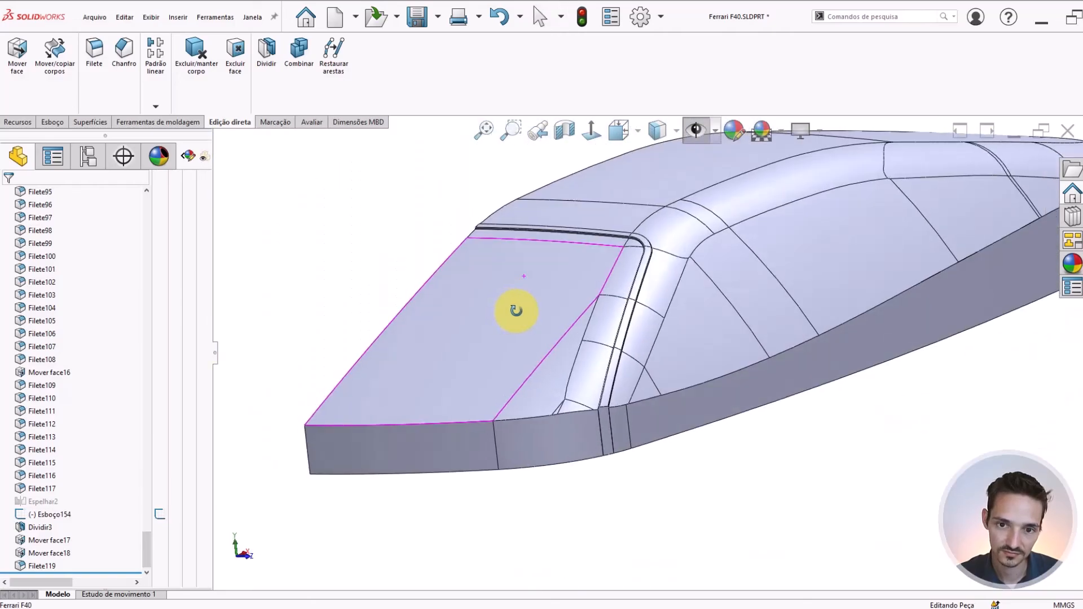
scroll(630, 288, down, 3)
scroll(438, 195, down, 3)
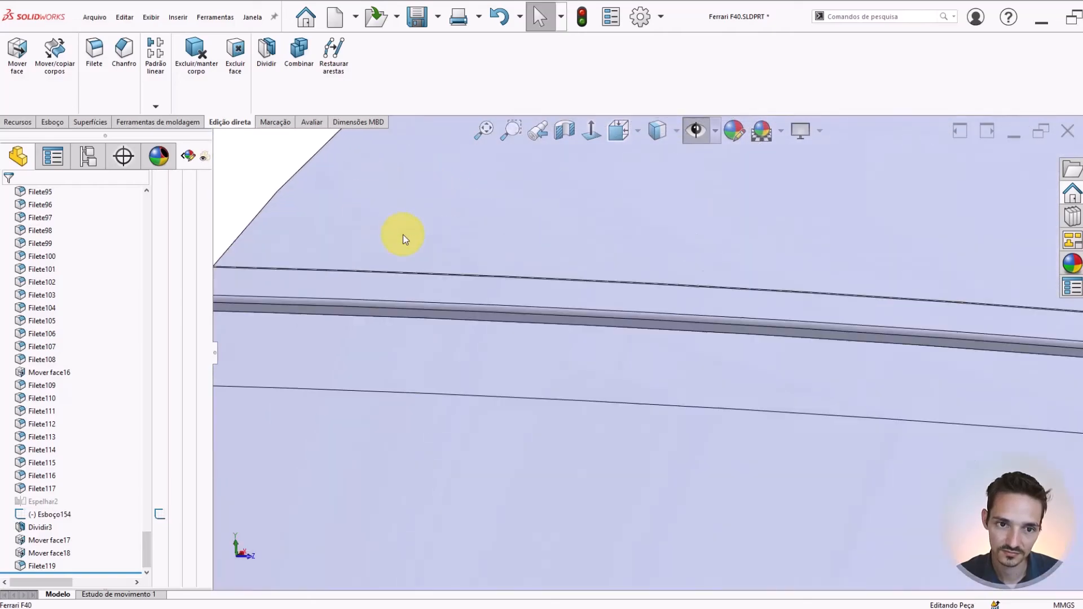
middle_drag(401, 237, 679, 363)
scroll(701, 440, down, 4)
scroll(707, 413, down, 7)
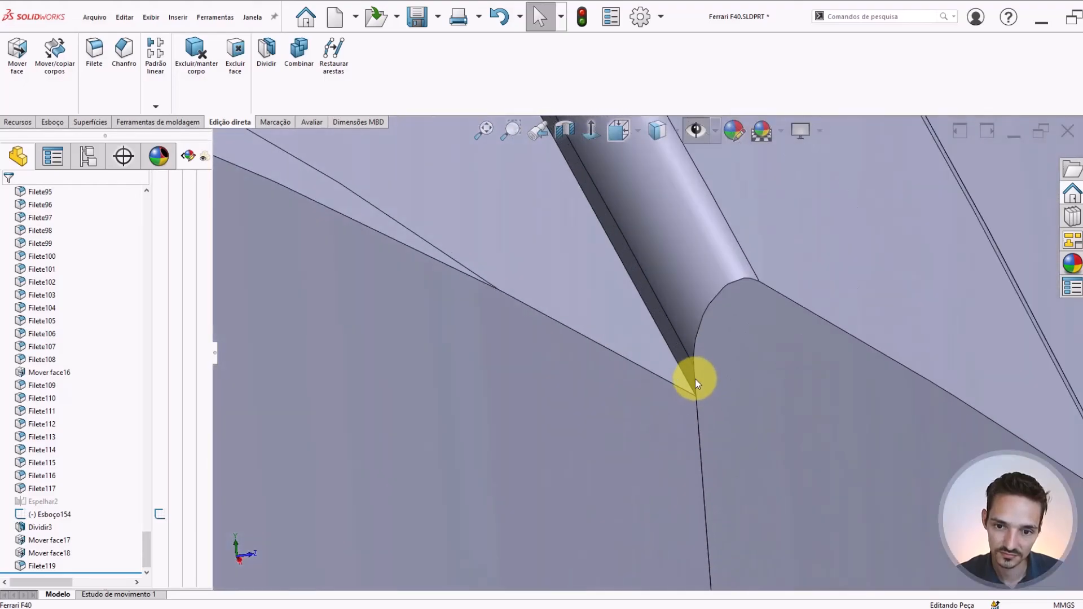
scroll(695, 378, up, 15)
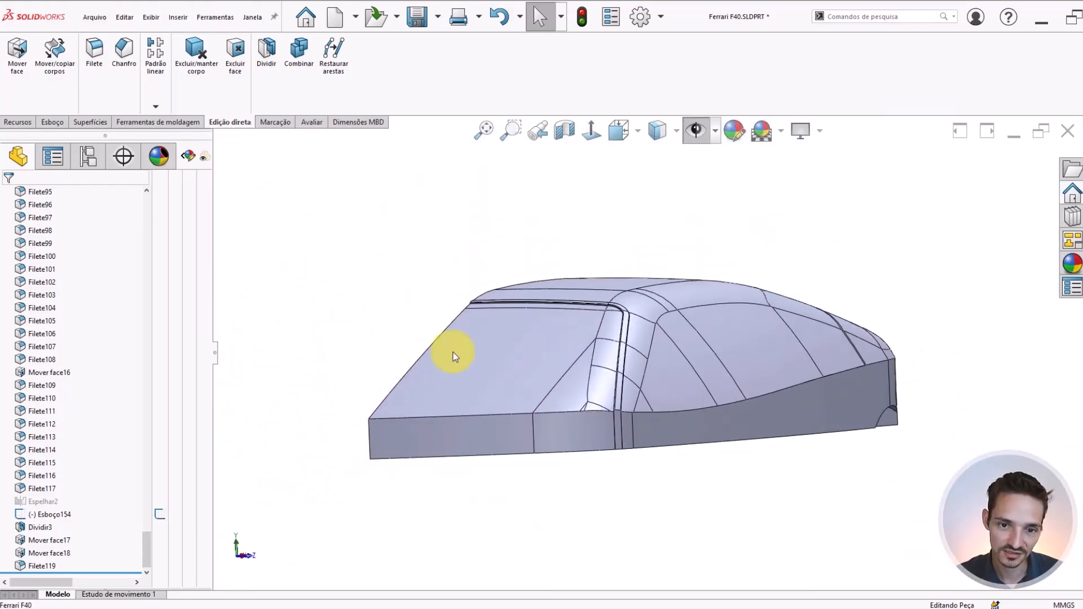
Suppress the face move that recesses the windshield below the border strip
scroll(454, 357, down, 4)
click(611, 384)
click(380, 307)
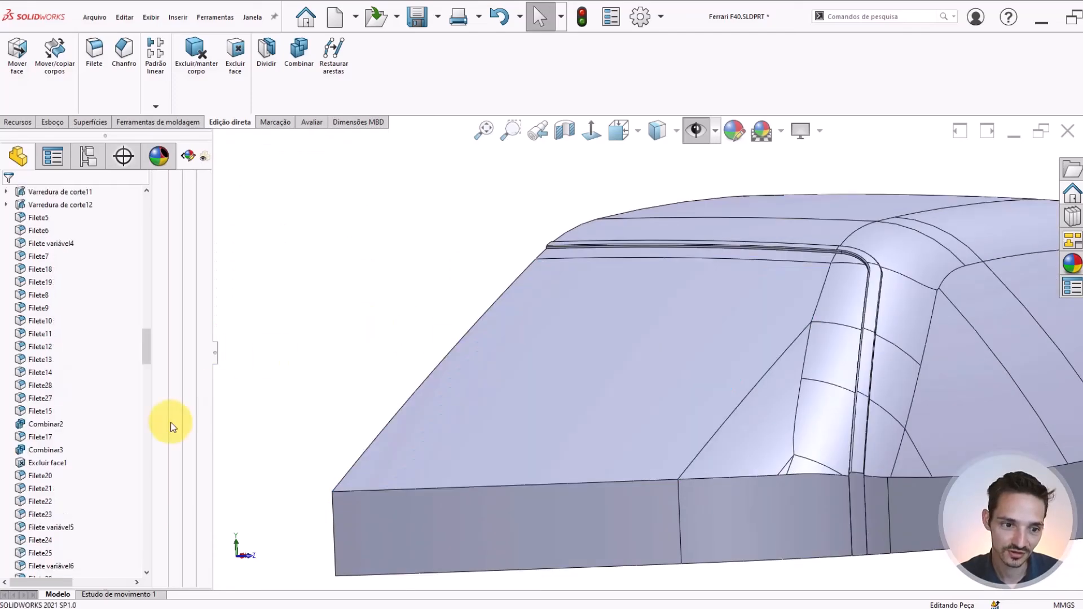
scroll(71, 480, down, 7)
drag(148, 372, 134, 529)
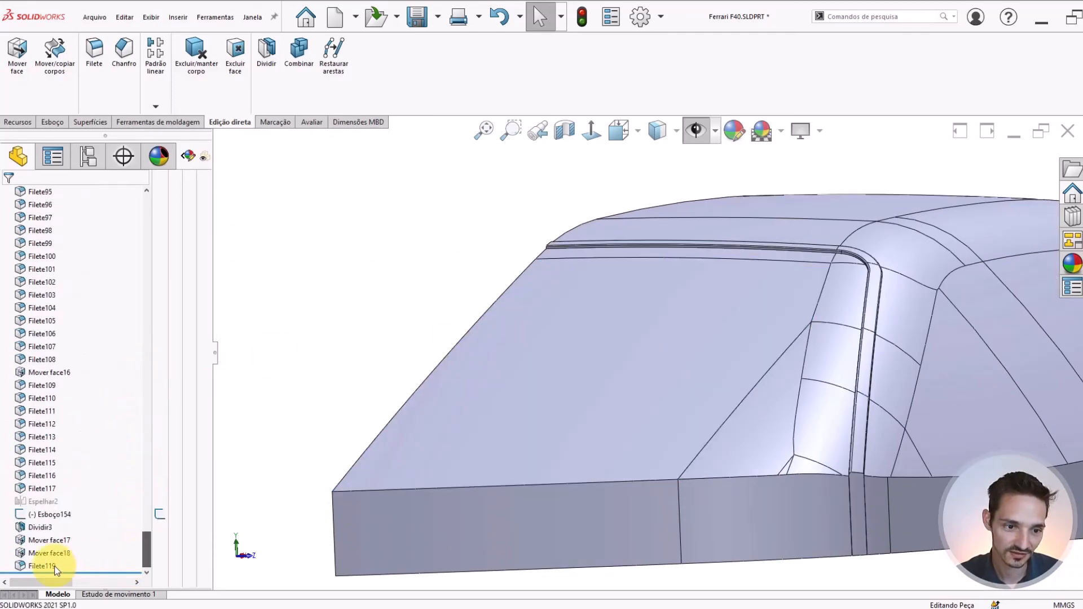
click(47, 556)
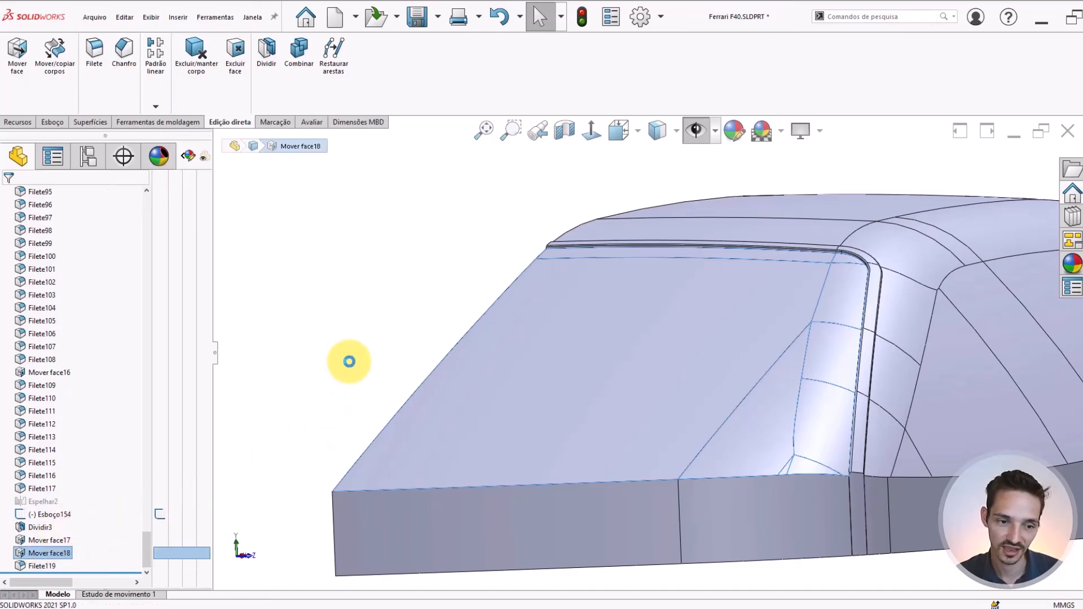
click(372, 319)
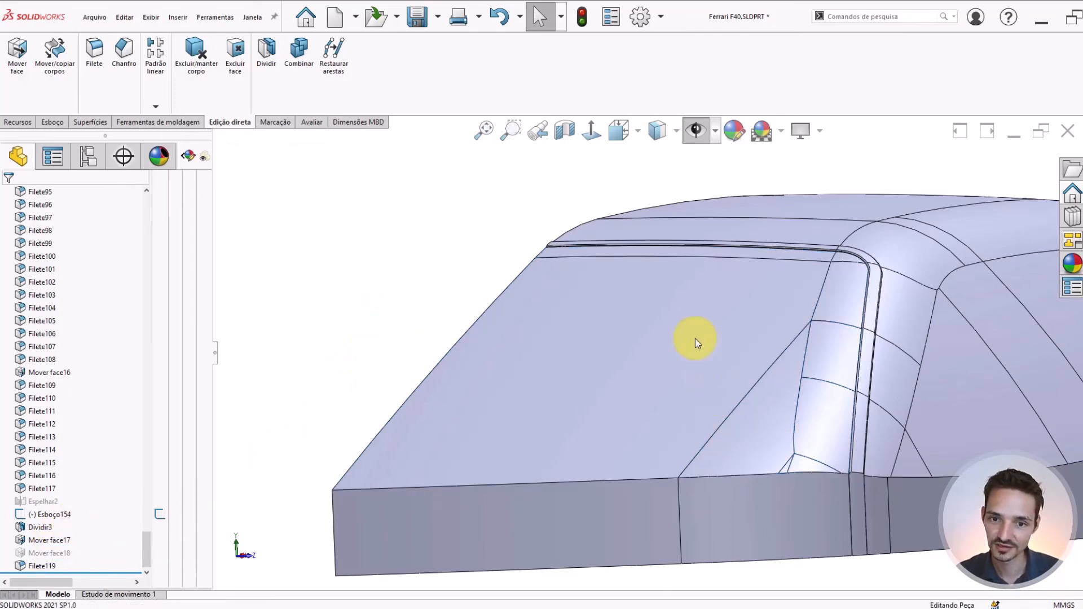
Examine the rounded border strip at the upper windshield corner and down the pillar on both the windshield and window sides
scroll(488, 239, down, 12)
middle_drag(587, 320, 672, 344)
click(735, 235)
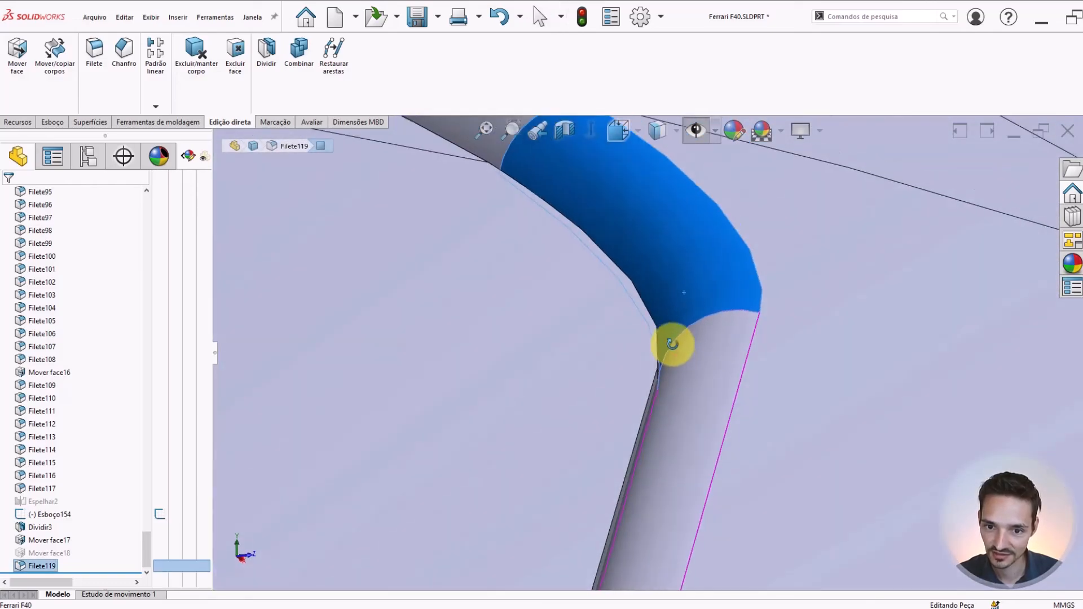
scroll(598, 391, up, 12)
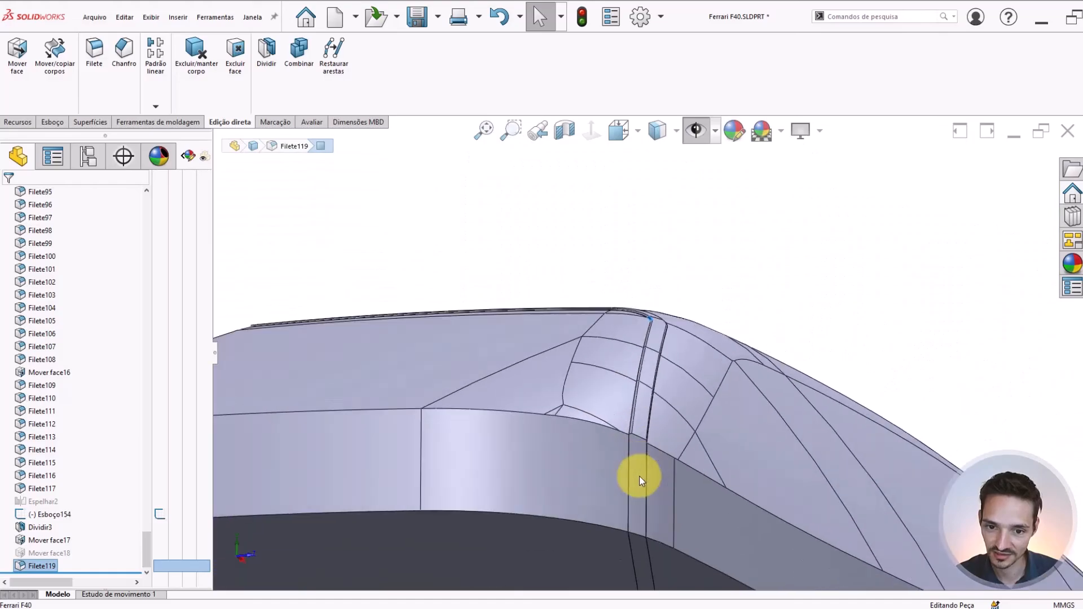
scroll(639, 476, down, 4)
scroll(618, 334, down, 3)
mouse_move(636, 337)
middle_down()
mouse_move(644, 305)
mouse_move(655, 307)
mouse_move(597, 368)
mouse_move(638, 323)
mouse_move(663, 334)
mouse_move(635, 351)
middle_up()
scroll(621, 340, up, 5)
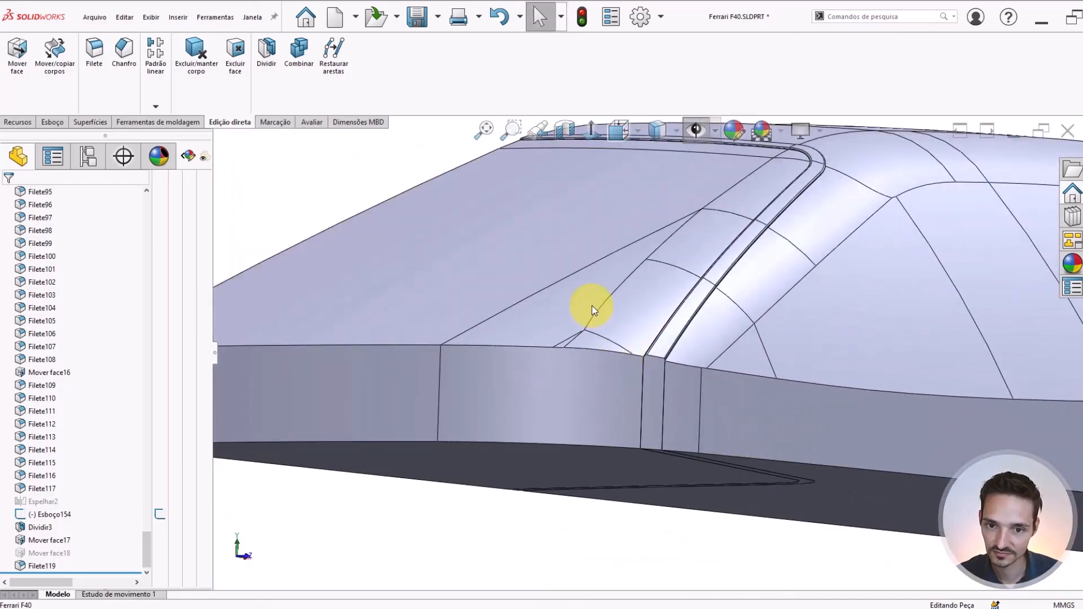
middle_drag(591, 306, 735, 270)
scroll(649, 239, down, 2)
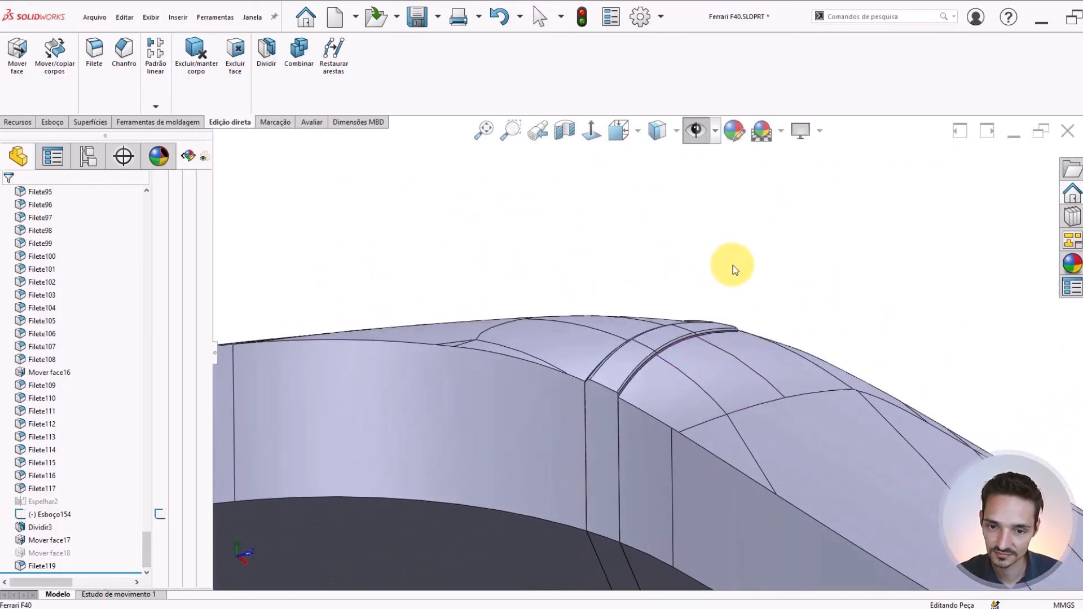
middle_drag(692, 333, 682, 394)
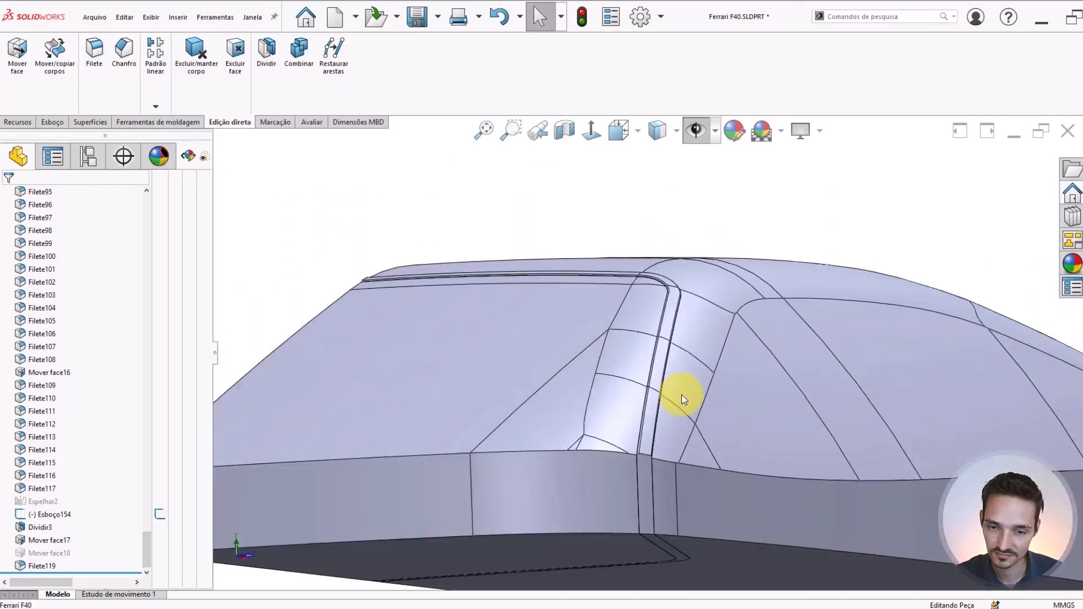
Inspect the junction between the windshield and the border strip at the cabin's lower edge and along the pillar
middle_drag(553, 345, 569, 313)
scroll(730, 467, down, 8)
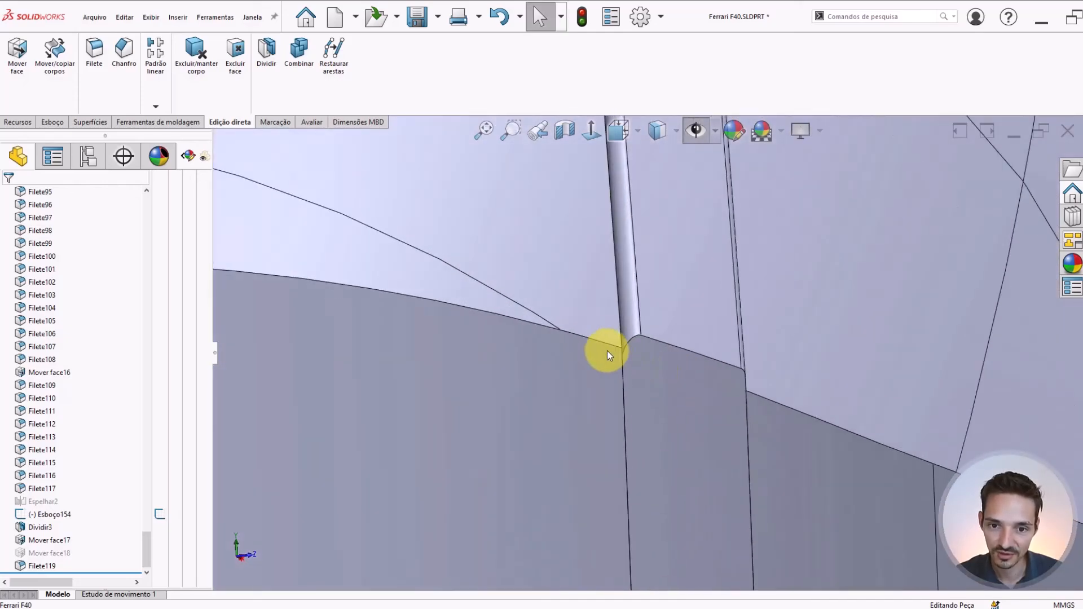
scroll(621, 367, up, 8)
middle_drag(593, 310, 542, 368)
scroll(545, 365, down, 3)
scroll(549, 366, up, 3)
scroll(632, 368, down, 5)
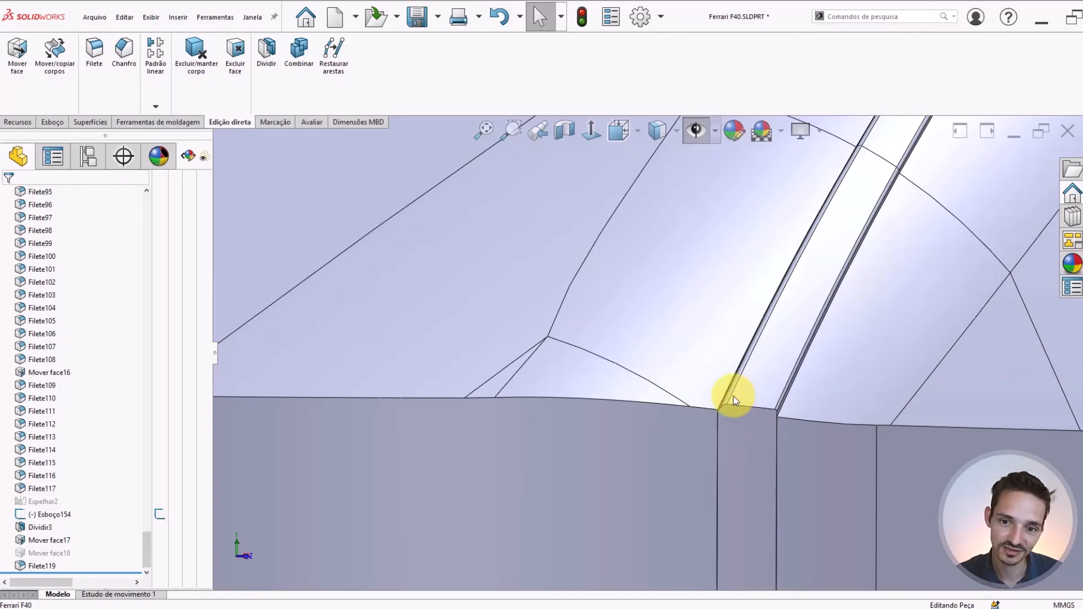
scroll(716, 411, up, 5)
middle_drag(604, 303, 604, 370)
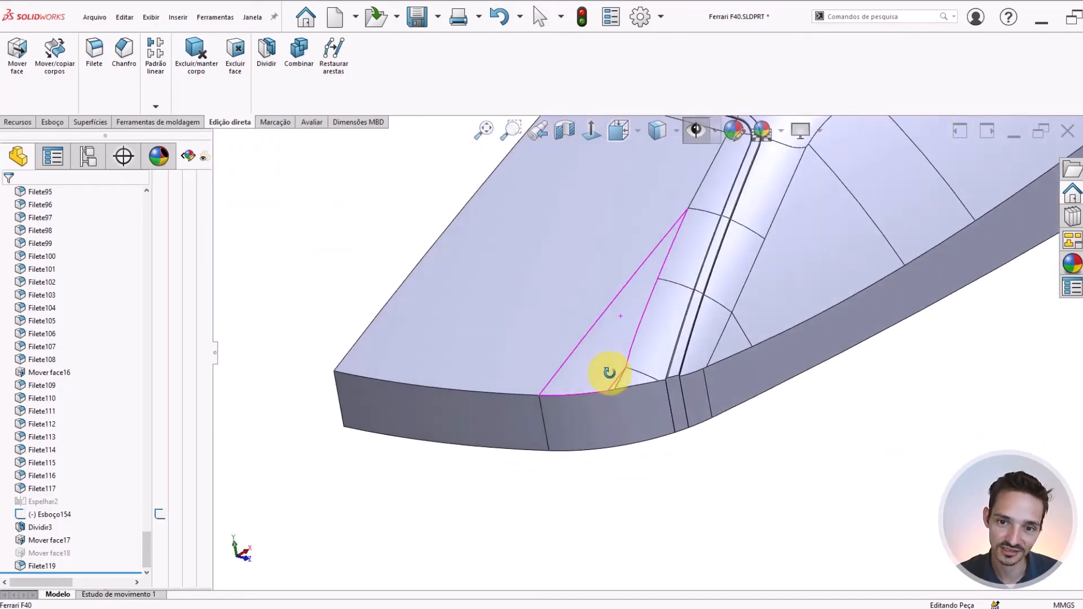
scroll(621, 282, down, 5)
scroll(555, 231, up, 3)
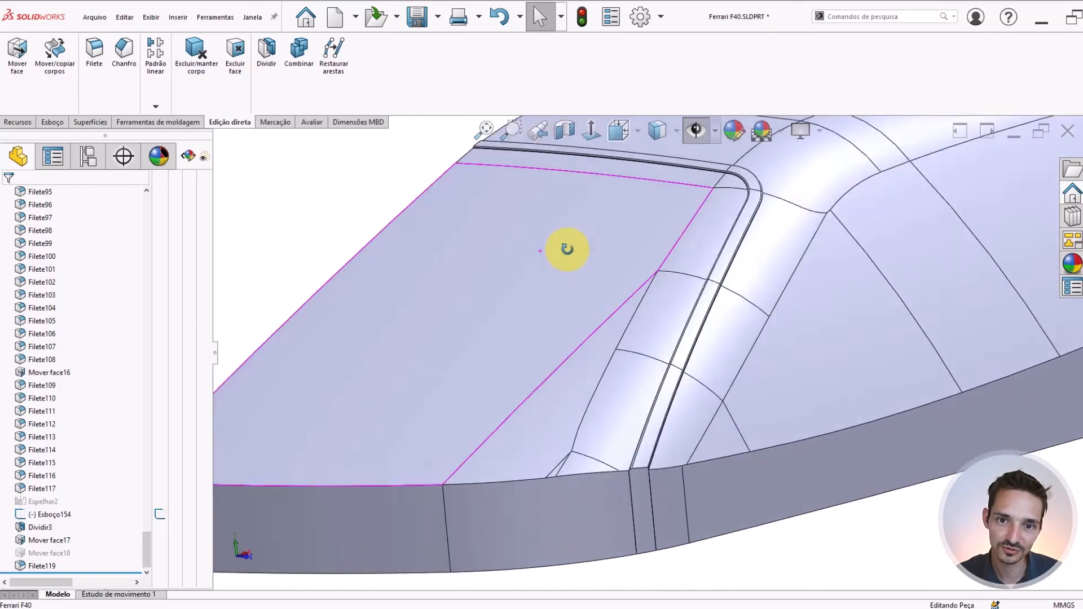
Isolate the windshield body so its edge against the border strip is exposed
click(536, 300)
scroll(635, 397, down, 1)
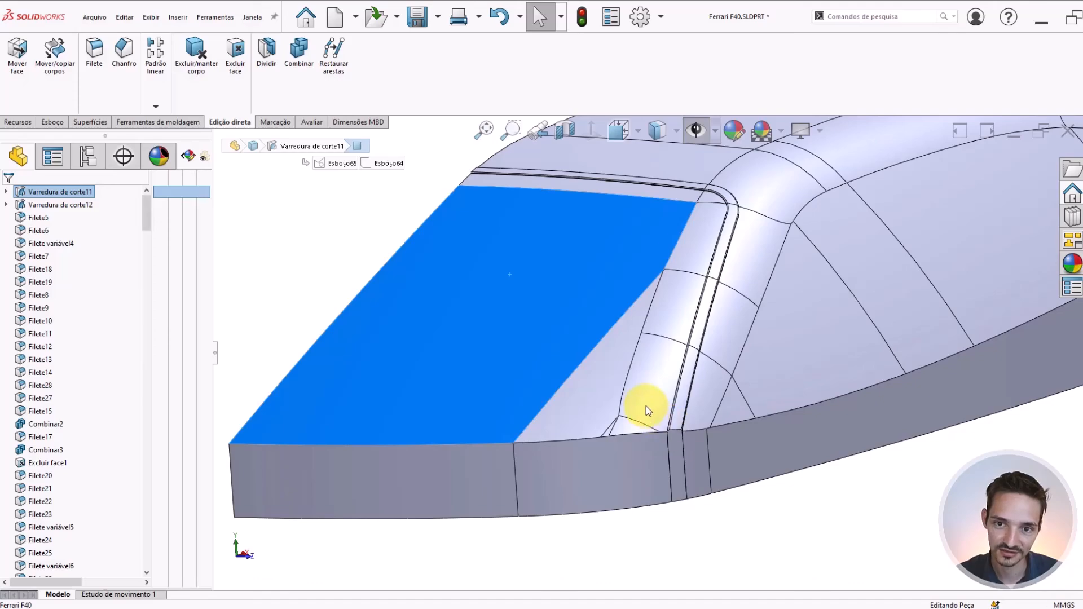
key(i)
scroll(645, 406, down, 3)
scroll(629, 390, up, 1)
middle_drag(629, 390, 587, 387)
Fillet the windshield's edge along the border strip with a 0.1 mm radius and leave the isolated view
right_drag(668, 538, 698, 518)
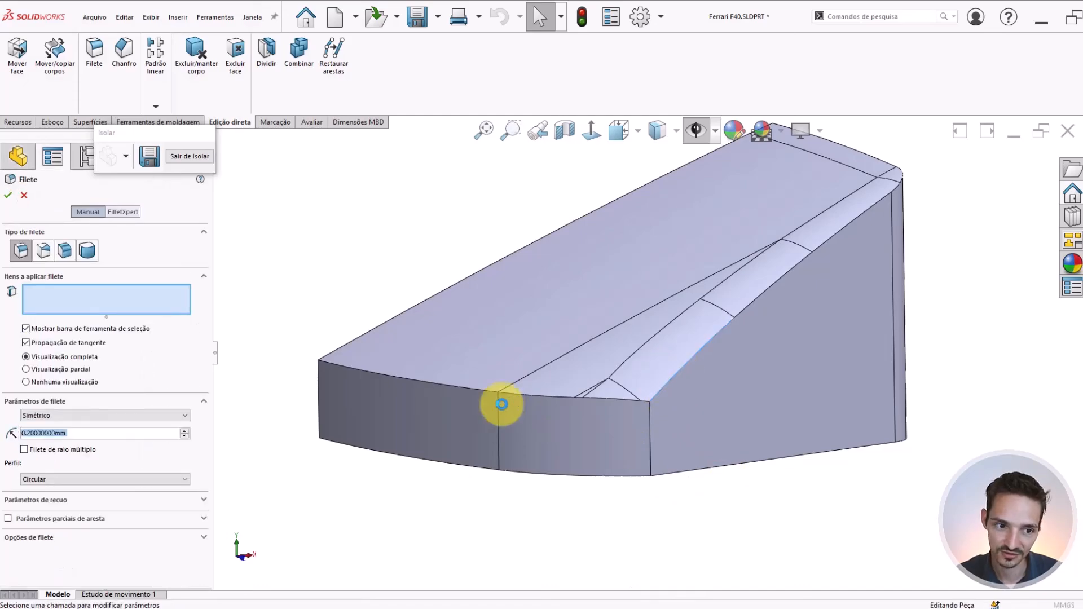
click(497, 389)
text(.1)
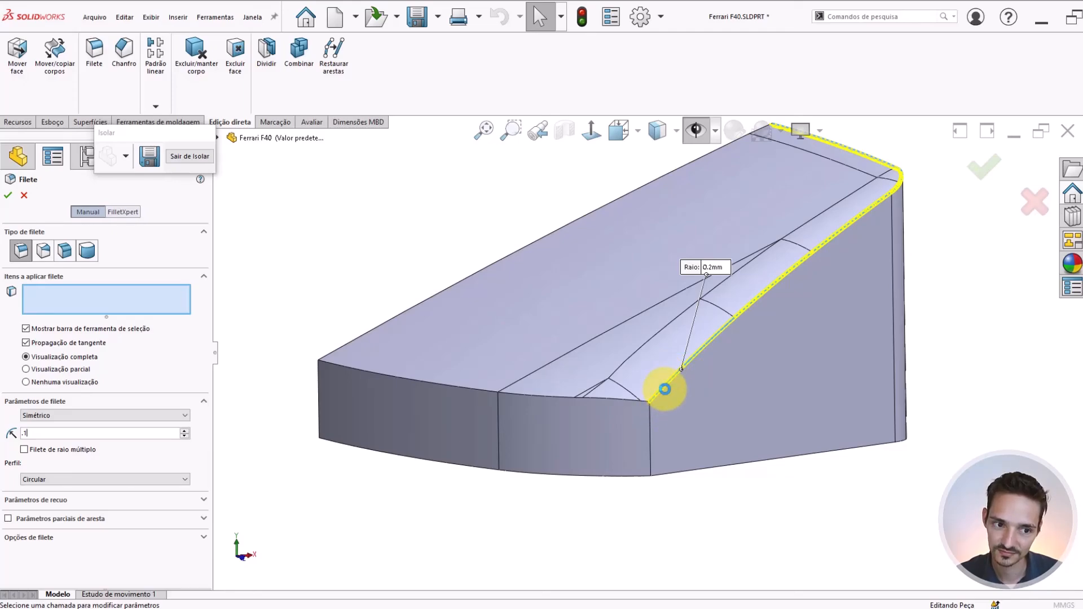
click(683, 357)
scroll(764, 314, down, 3)
scroll(762, 310, up, 4)
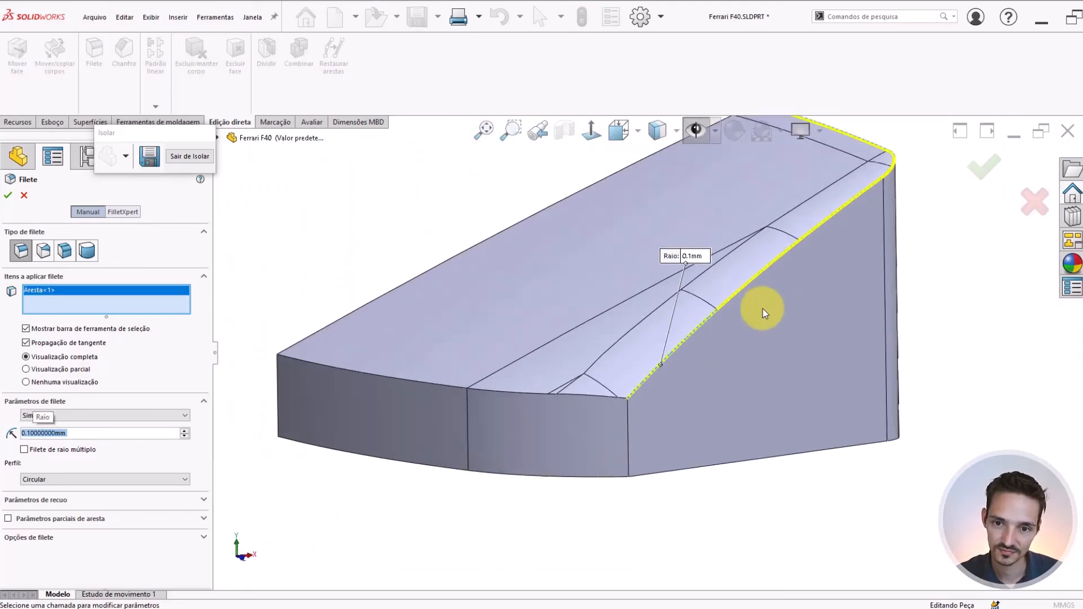
scroll(818, 211, down, 5)
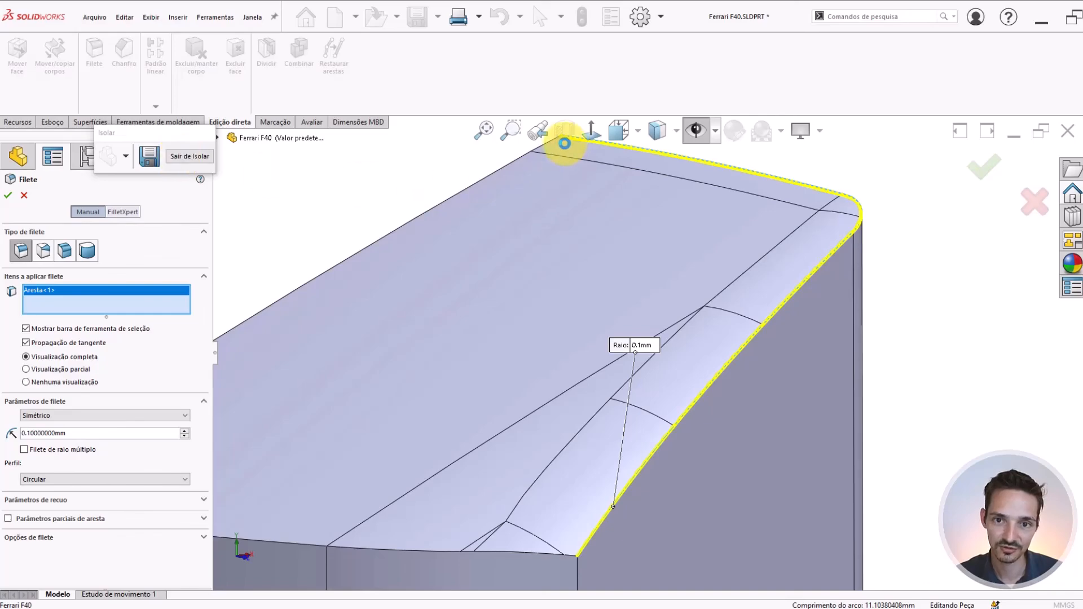
click(198, 158)
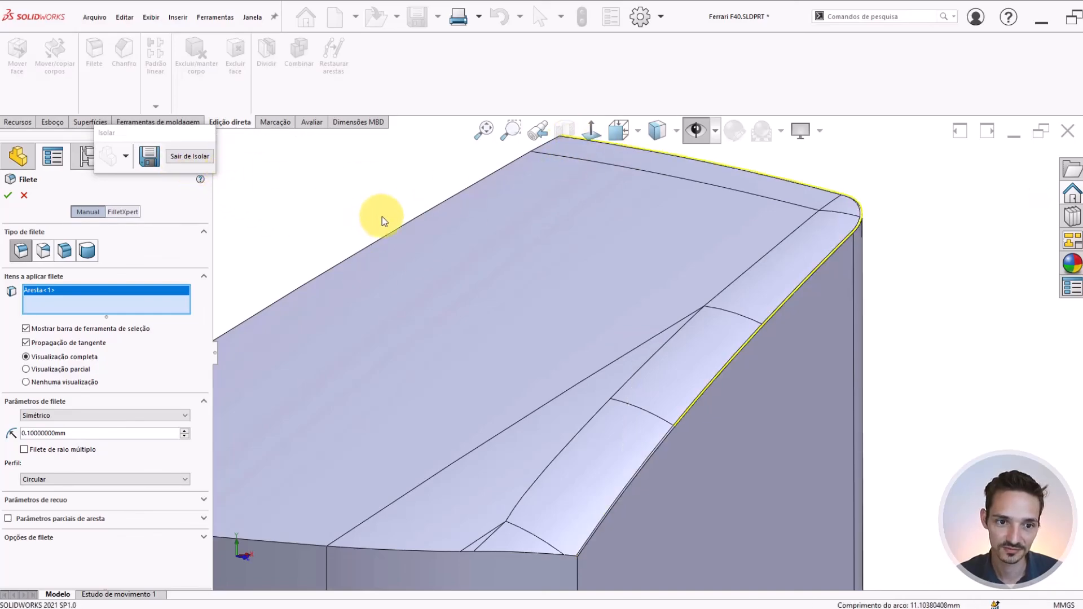
click(182, 157)
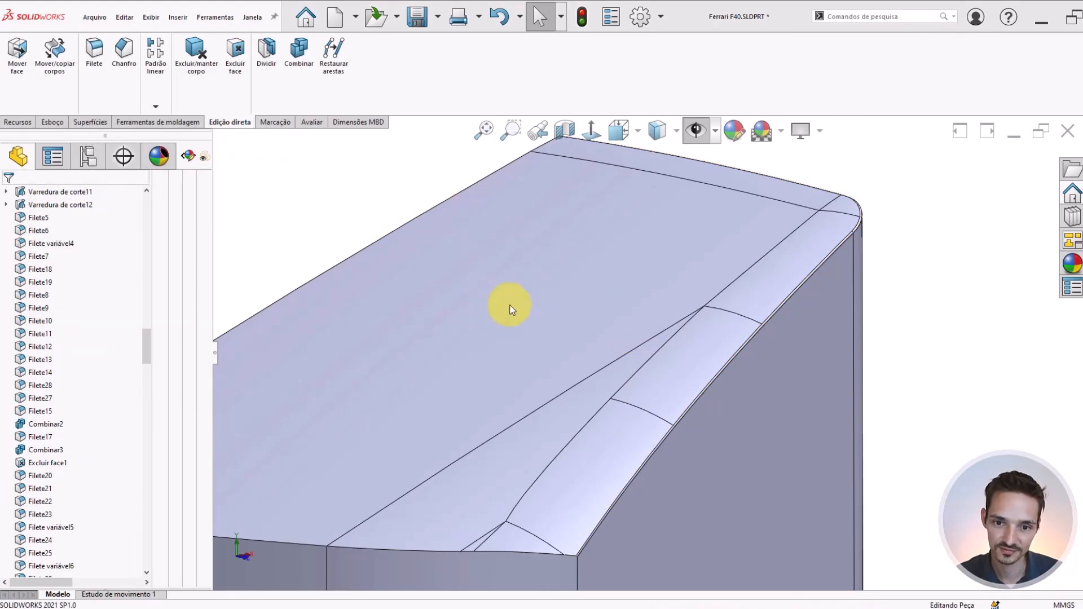
Inspect the groove between the filleted windshield edge and the border strip at the roof's center plane and the strip's lower end
scroll(519, 283, down, 5)
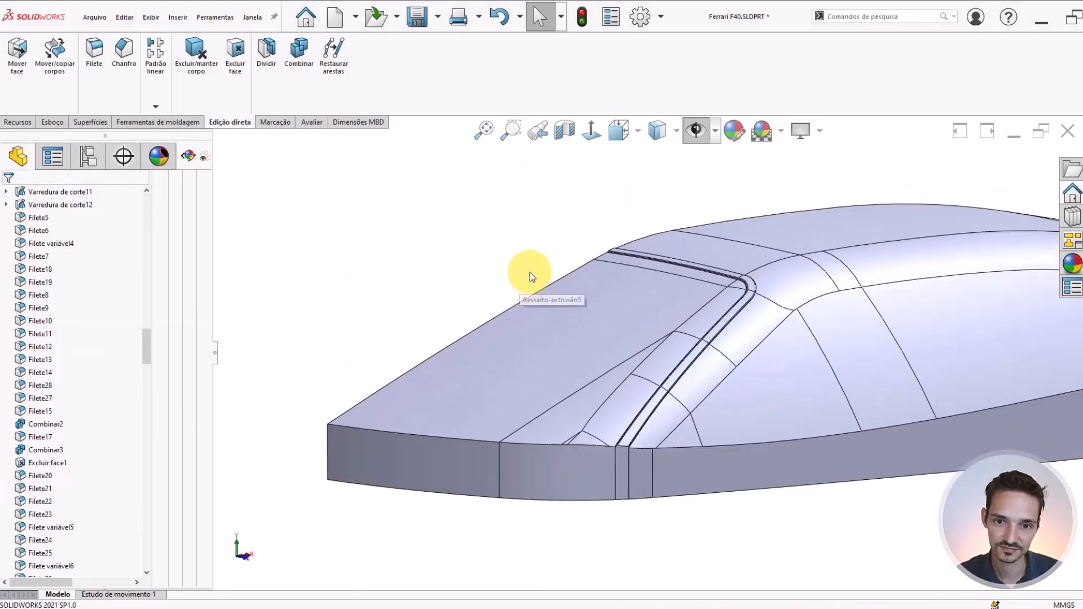
scroll(604, 263, up, 6)
scroll(700, 280, up, 4)
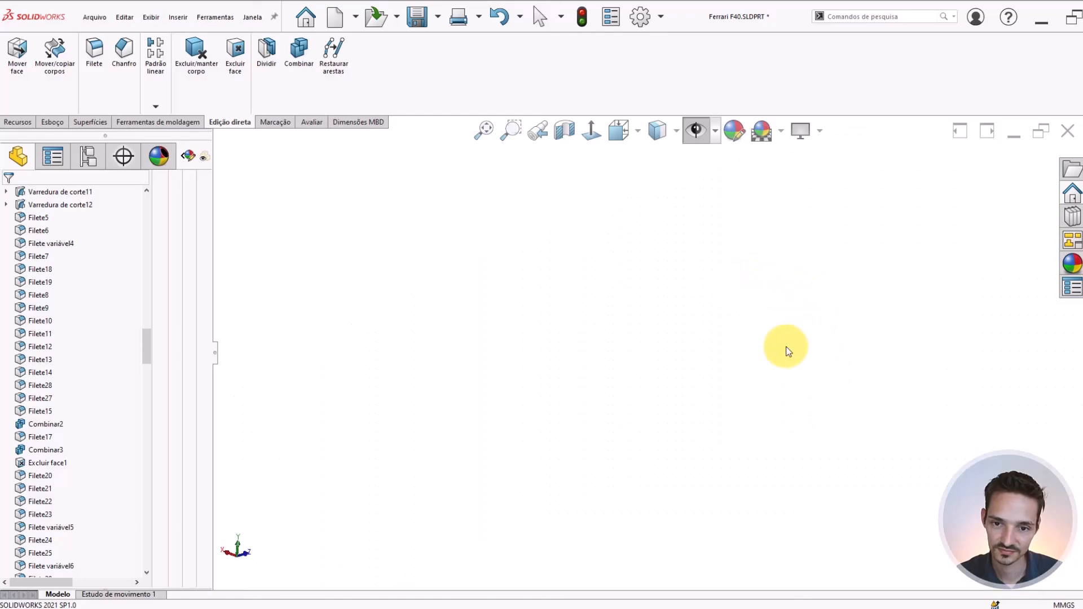
scroll(680, 343, down, 15)
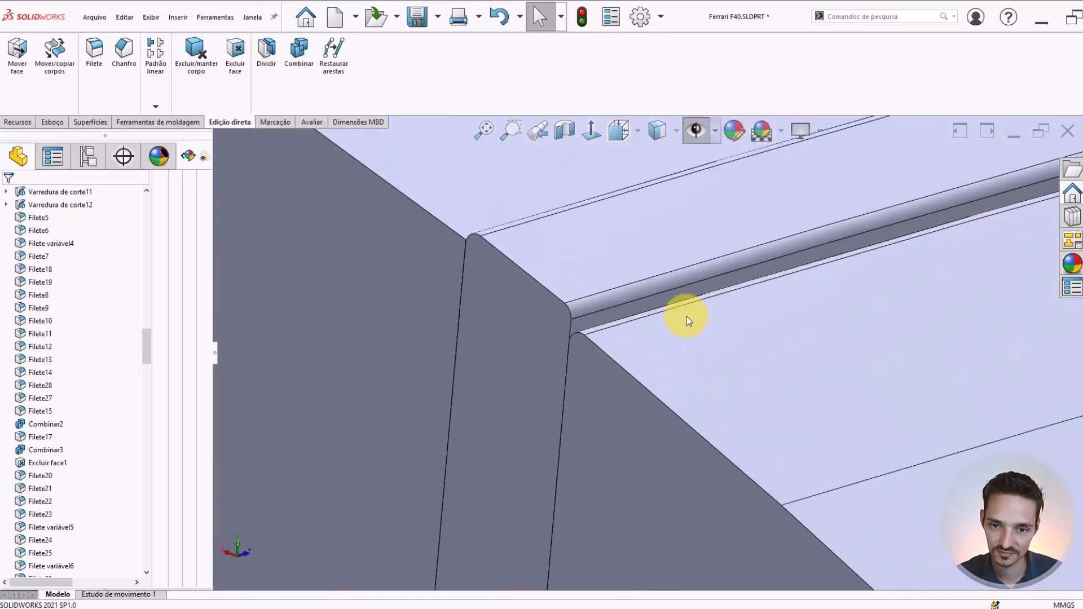
middle_drag(688, 321, 669, 343)
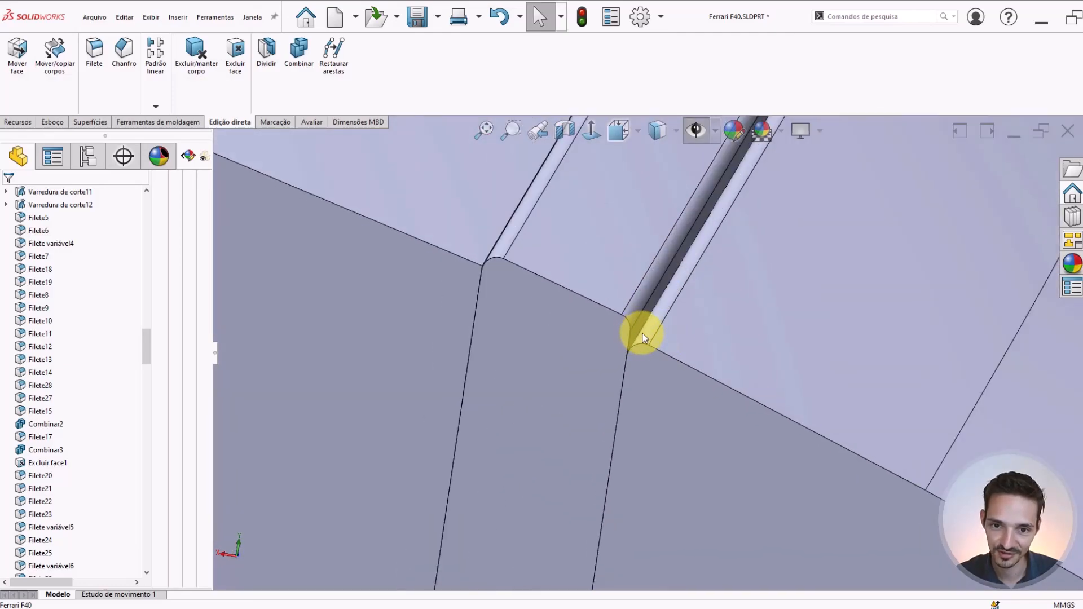
middle_drag(602, 312, 721, 412)
scroll(706, 471, down, 3)
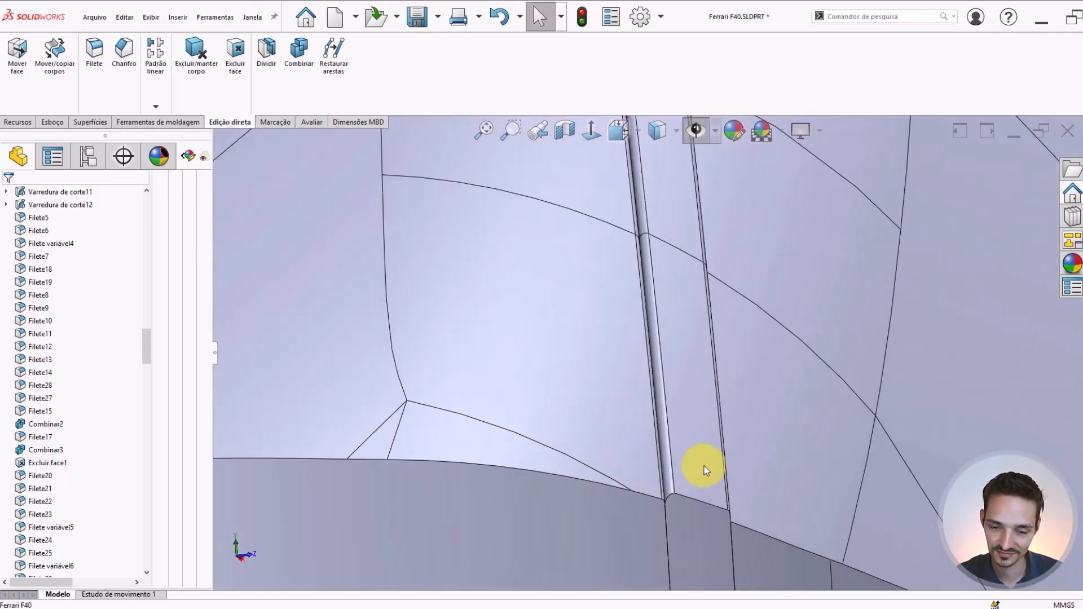
scroll(670, 466, down, 2)
scroll(670, 465, down, 1)
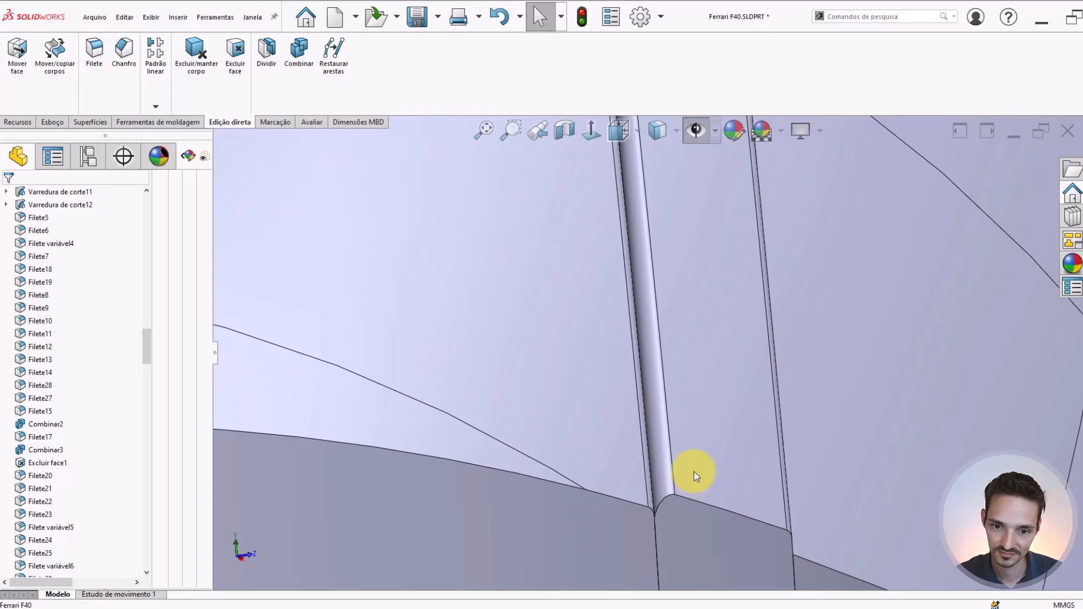
scroll(695, 472, up, 5)
middle_drag(635, 382, 508, 435)
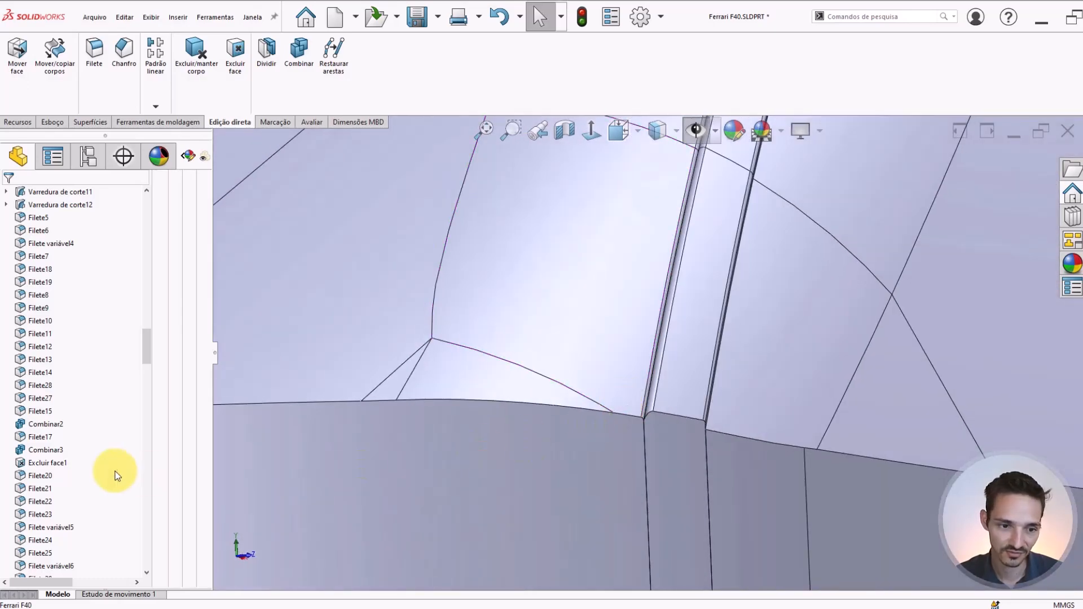
Delete the 0.1 mm fillet on the windshield's edge, the last feature in the history
scroll(86, 494, down, 7)
drag(146, 375, 104, 571)
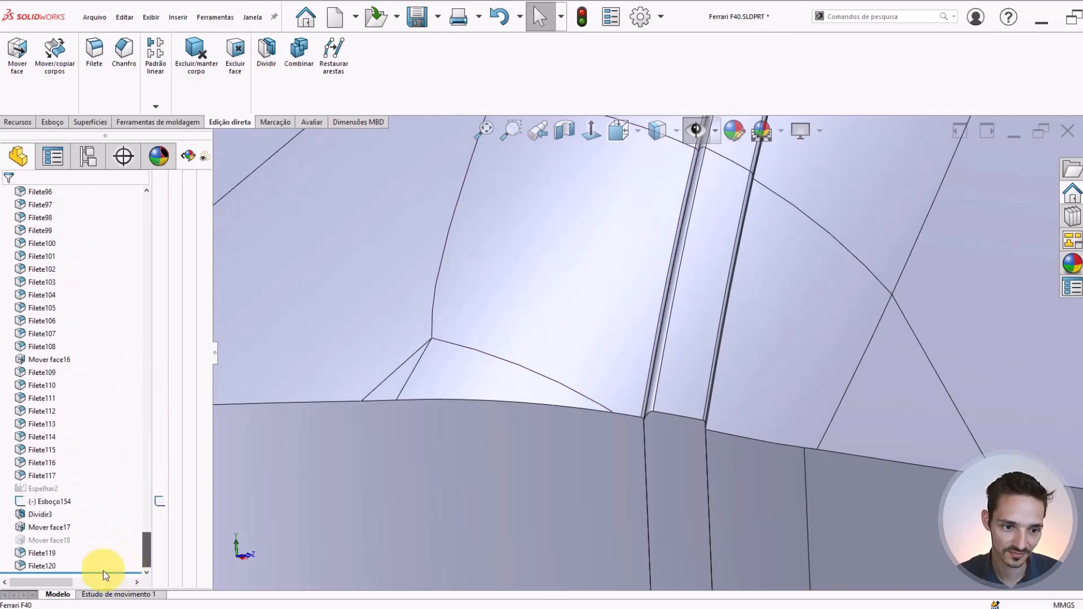
click(22, 563)
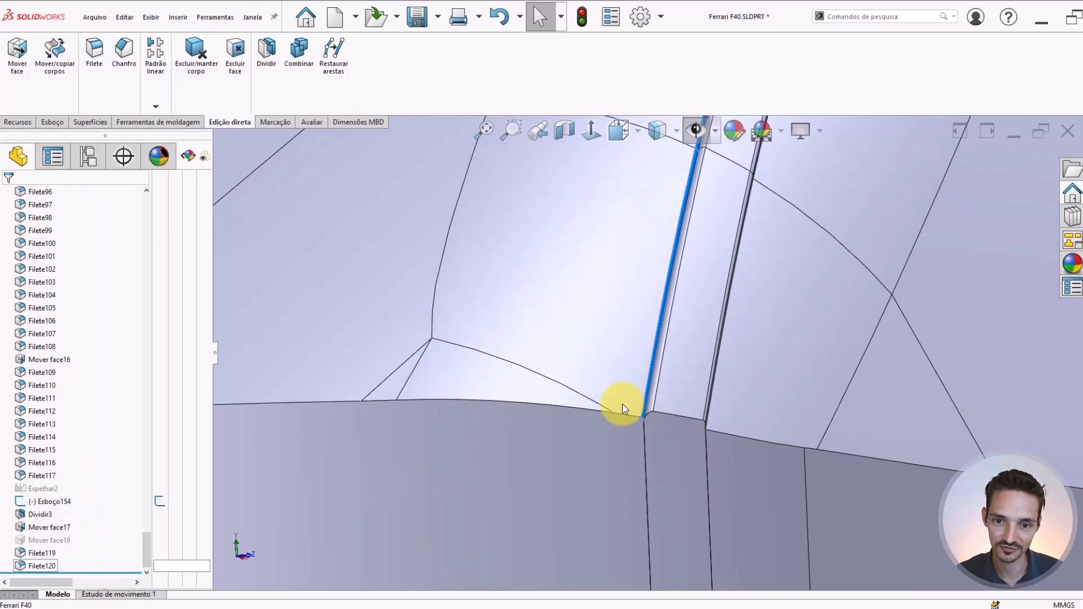
key(Delete)
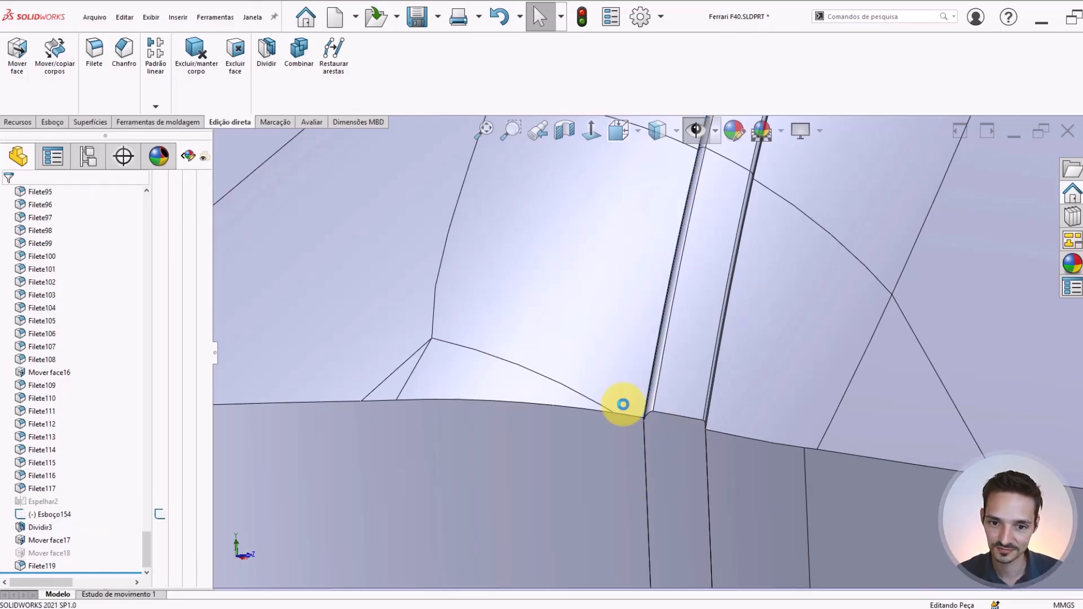
Examine how the border strip's rounding meets the windshield at the strip's lower end and around the upper roof corner
middle_drag(668, 394, 678, 307)
scroll(631, 381, down, 5)
scroll(570, 405, up, 3)
scroll(618, 373, down, 3)
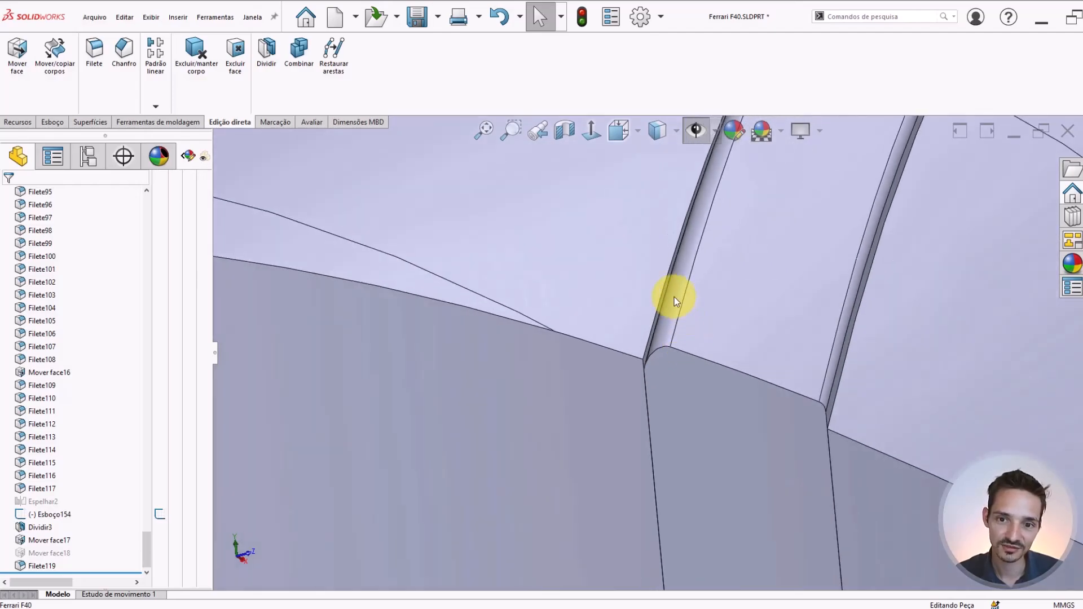
click(675, 297)
key(Escape)
scroll(665, 330, up, 5)
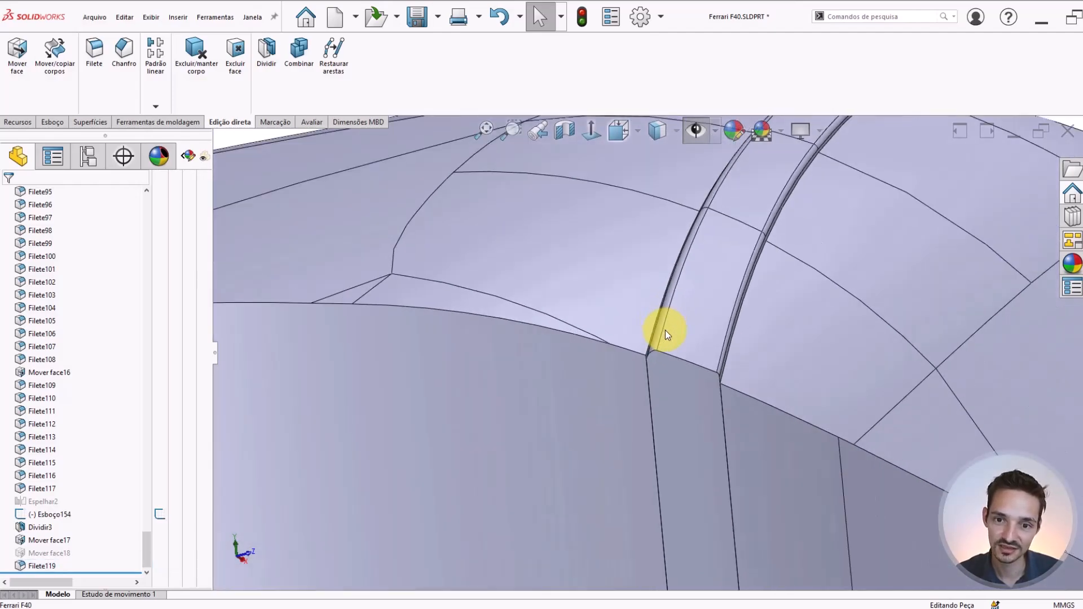
scroll(666, 330, down, 5)
middle_drag(619, 392, 491, 324)
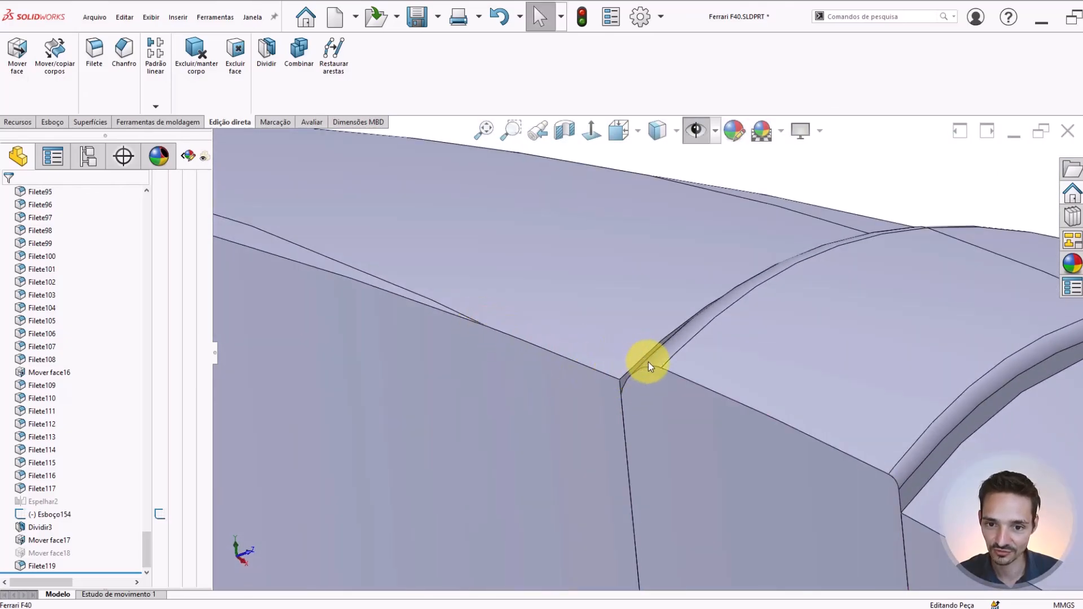
middle_drag(787, 405, 692, 239)
scroll(679, 270, down, 6)
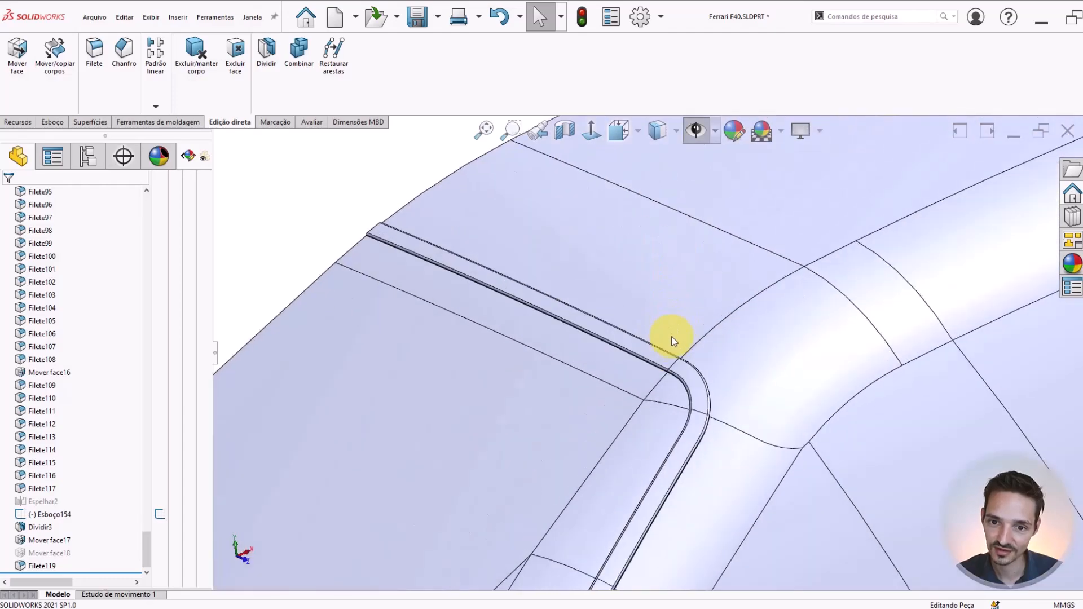
scroll(678, 319, up, 3)
middle_drag(679, 320, 642, 349)
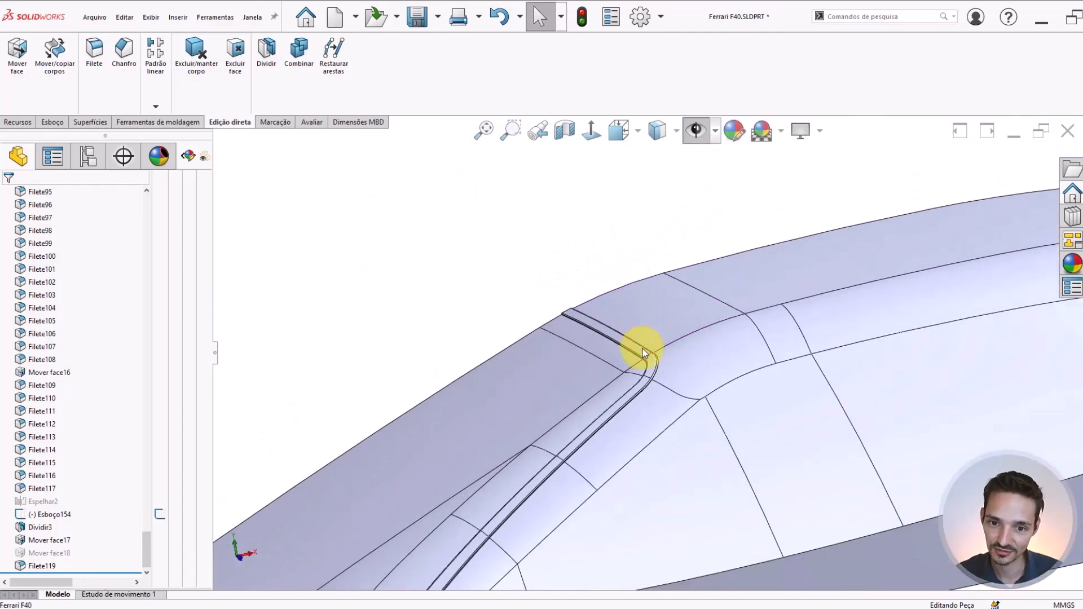
Delete the suppressed Mover face18 feature near the end of the history
click(29, 553)
click(372, 339)
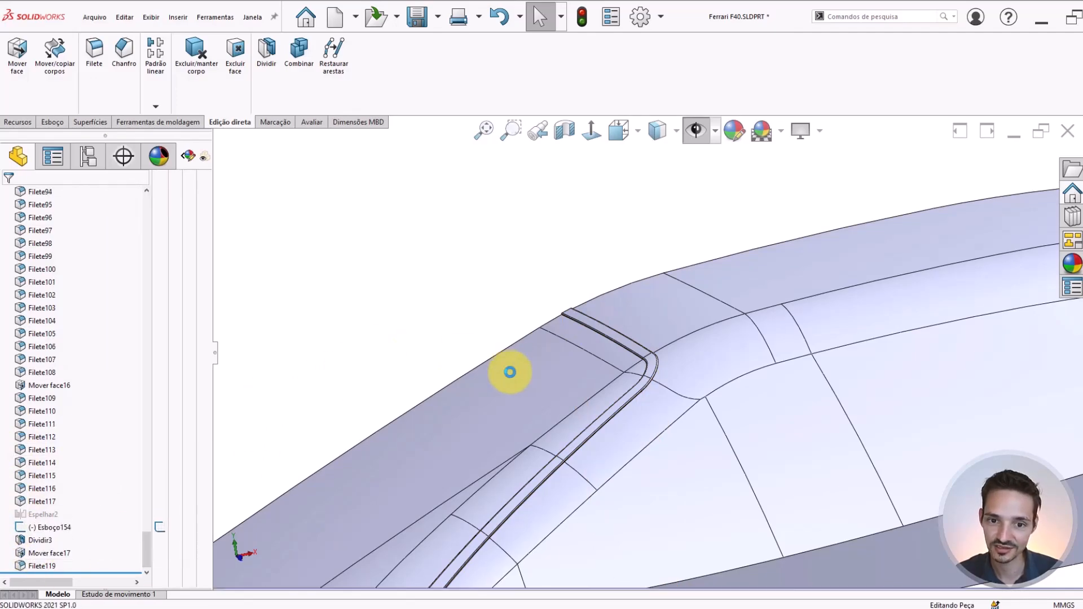
Examine the border strip's rounded edges along the roof and around the windshield's upper corner
scroll(631, 336, down, 5)
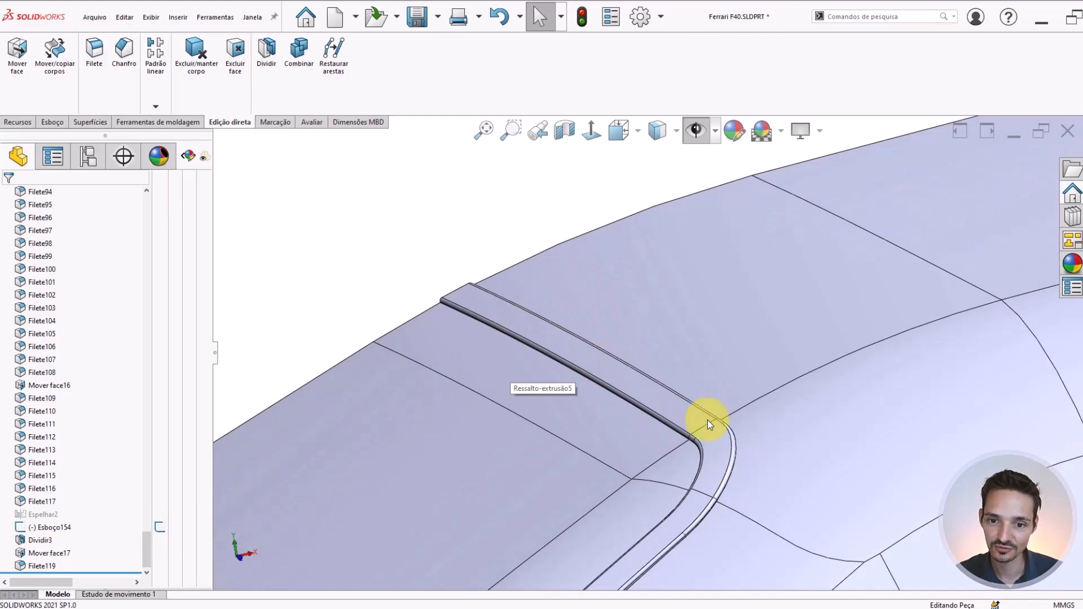
middle_drag(663, 483, 645, 433)
scroll(710, 363, up, 1)
middle_drag(710, 363, 671, 308)
scroll(672, 312, down, 3)
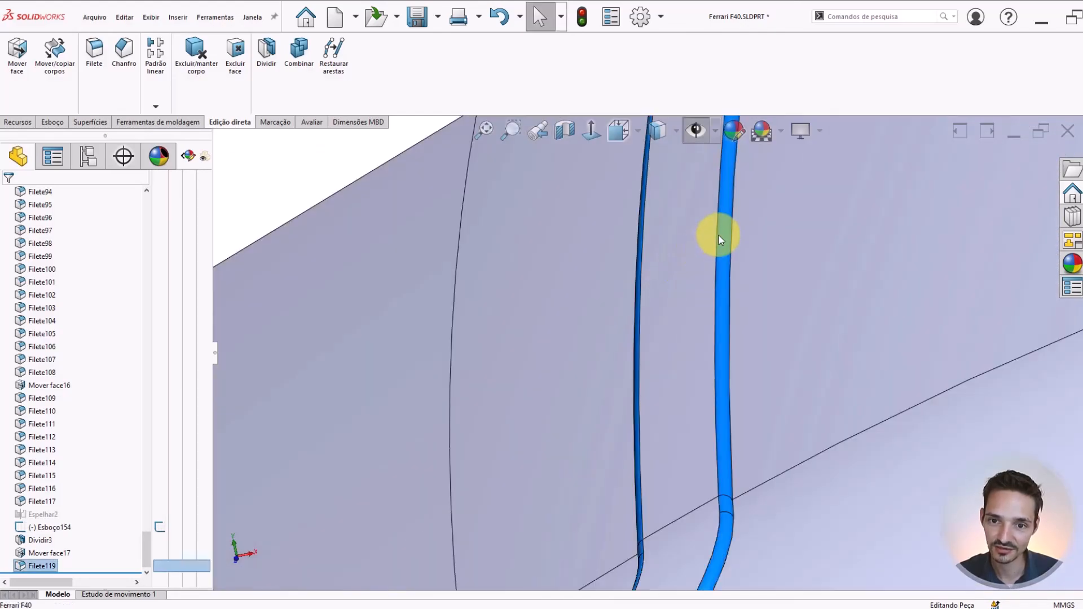
scroll(719, 235, up, 5)
scroll(667, 408, up, 5)
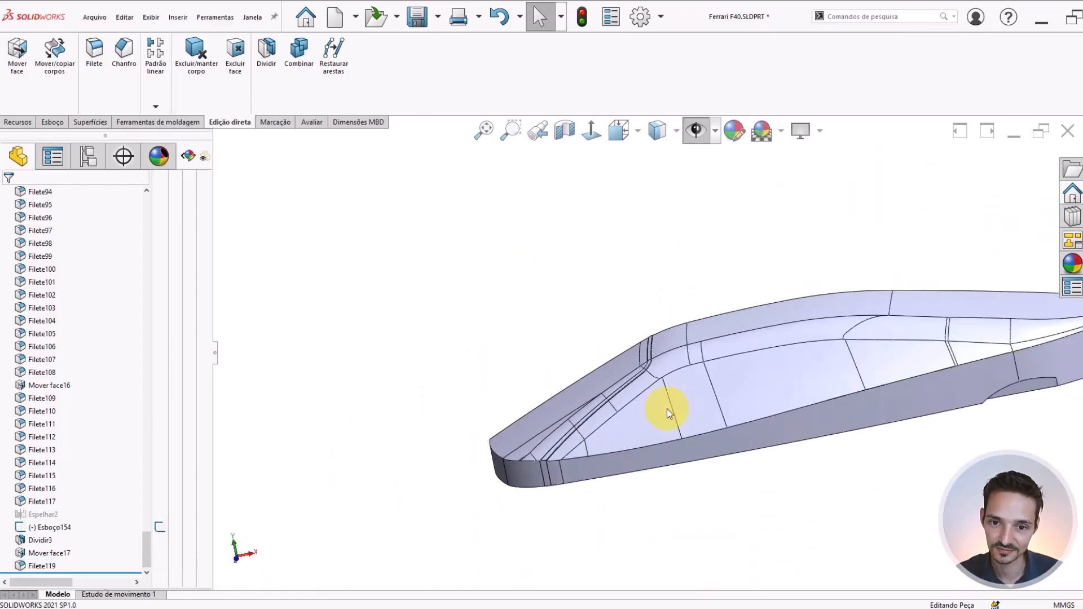
Isolate the cabin's roof and side body to view it from the front, and leave the isolated view
mouse_move(667, 408)
middle_down()
mouse_move(687, 418)
mouse_move(650, 404)
middle_up()
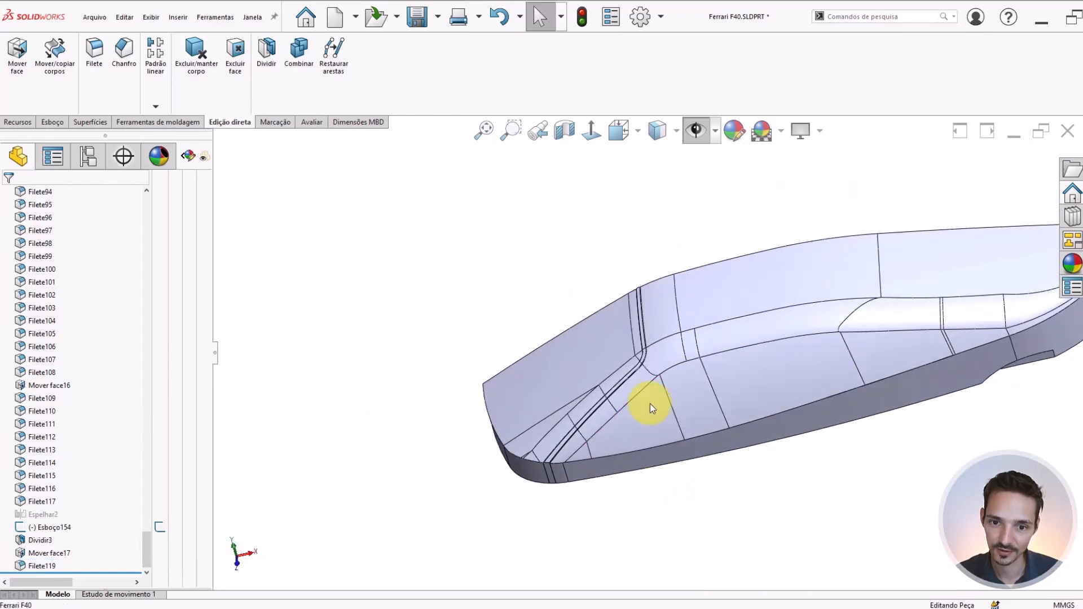
right_click(693, 298)
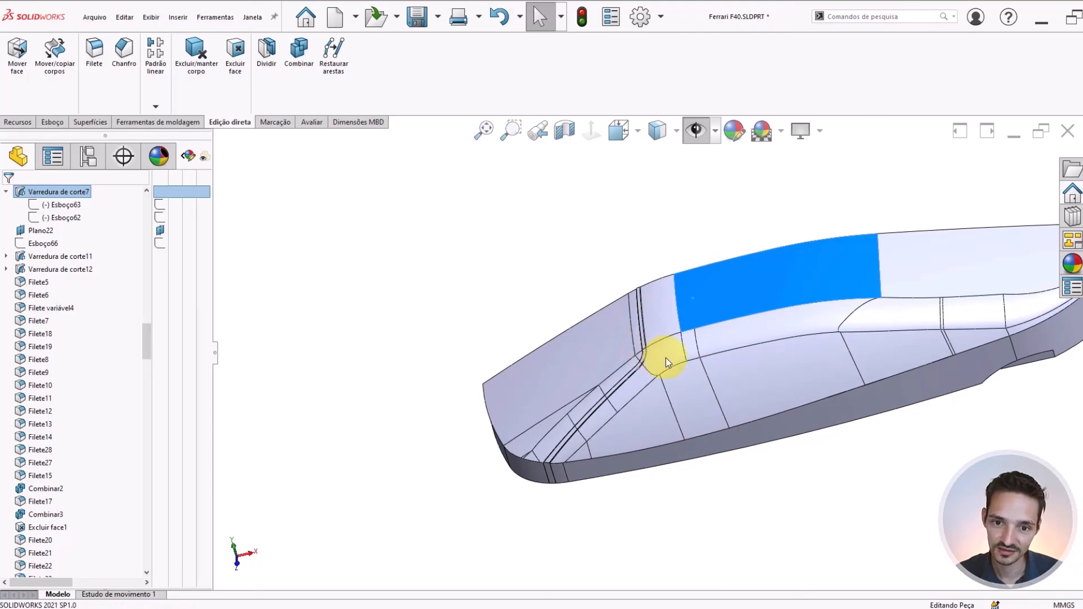
middle_drag(641, 387, 699, 341)
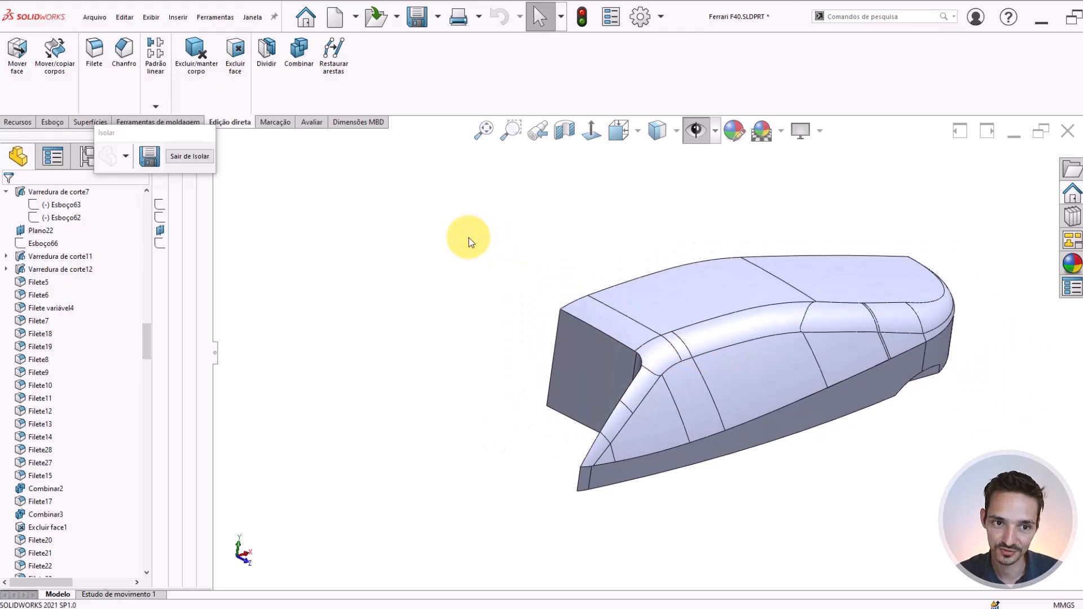
click(191, 157)
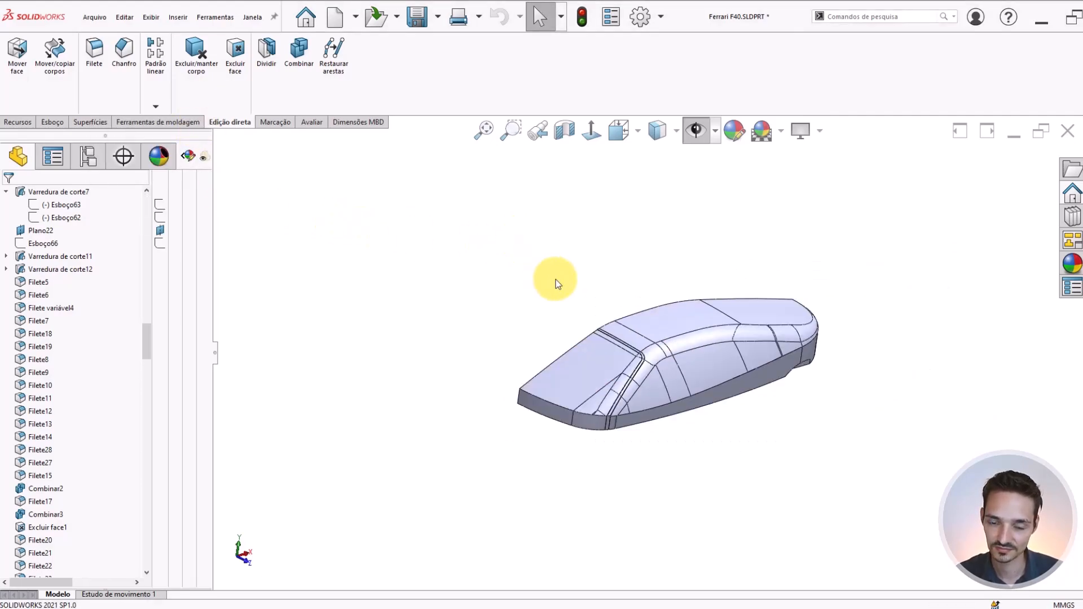
Bring back the rest of the car by showing every body in the solid bodies folder
scroll(649, 288, down, 1)
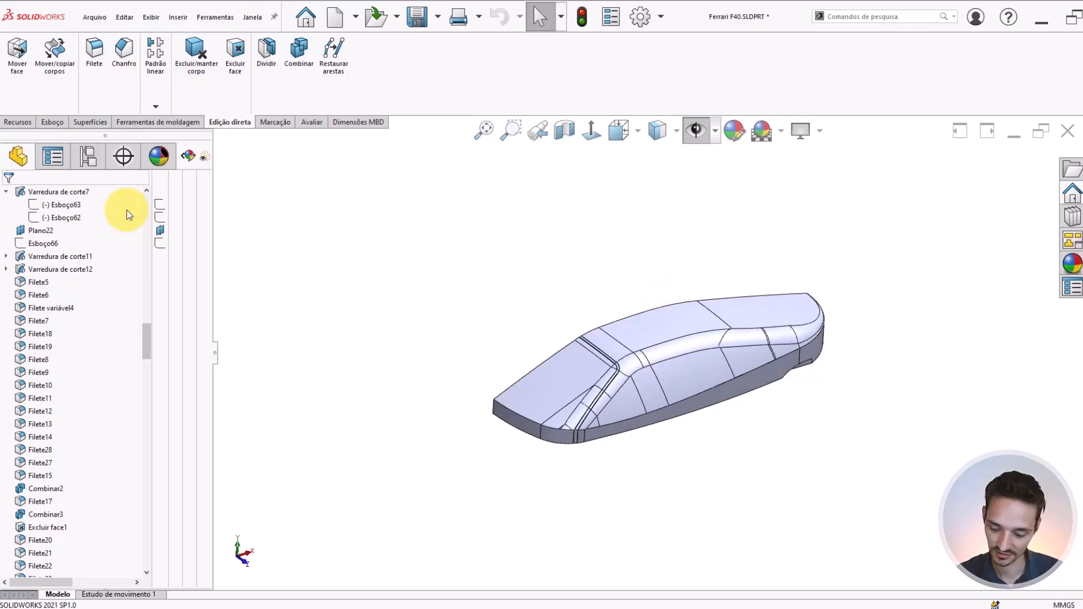
scroll(121, 213, up, 10)
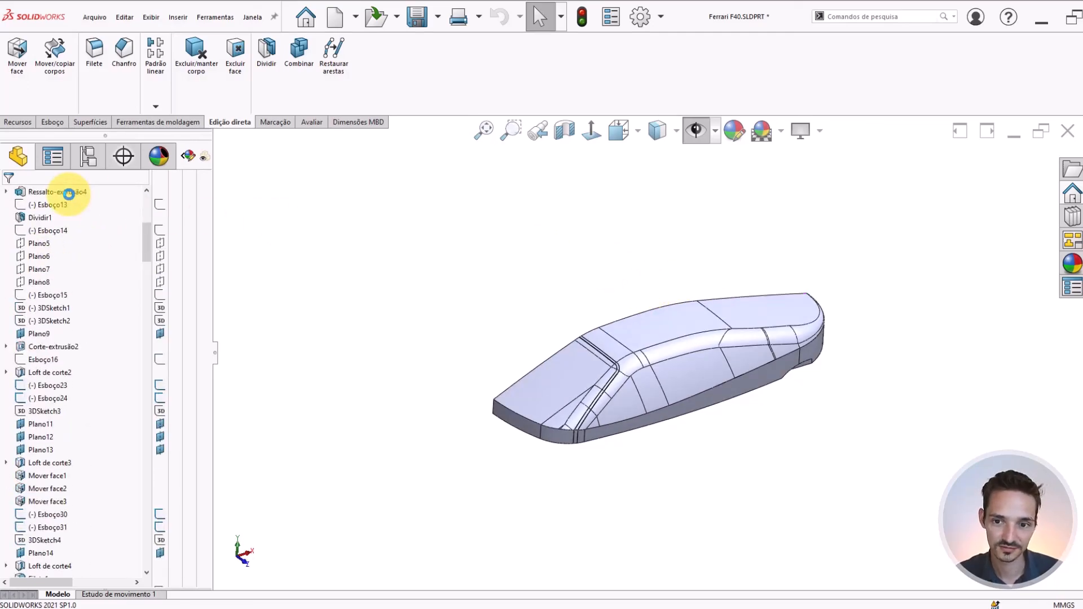
scroll(127, 230, up, 7)
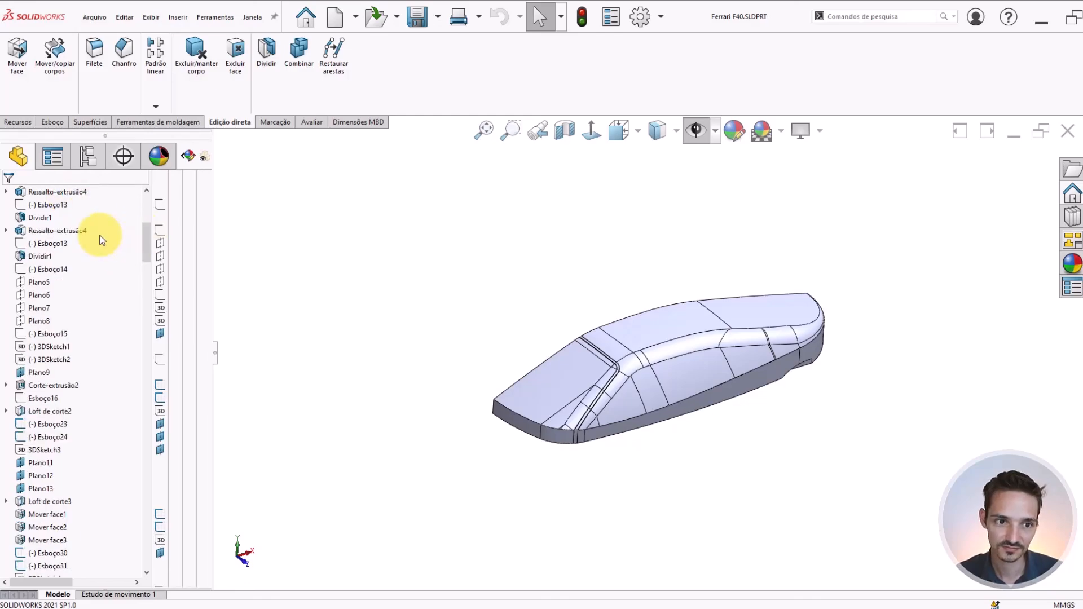
right_click(42, 243)
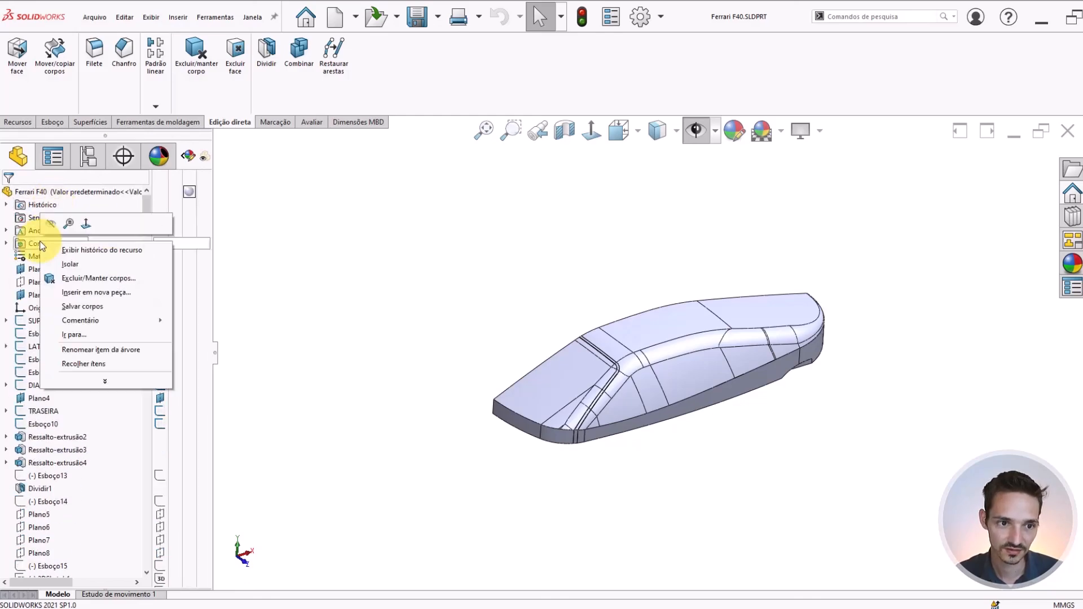
click(282, 254)
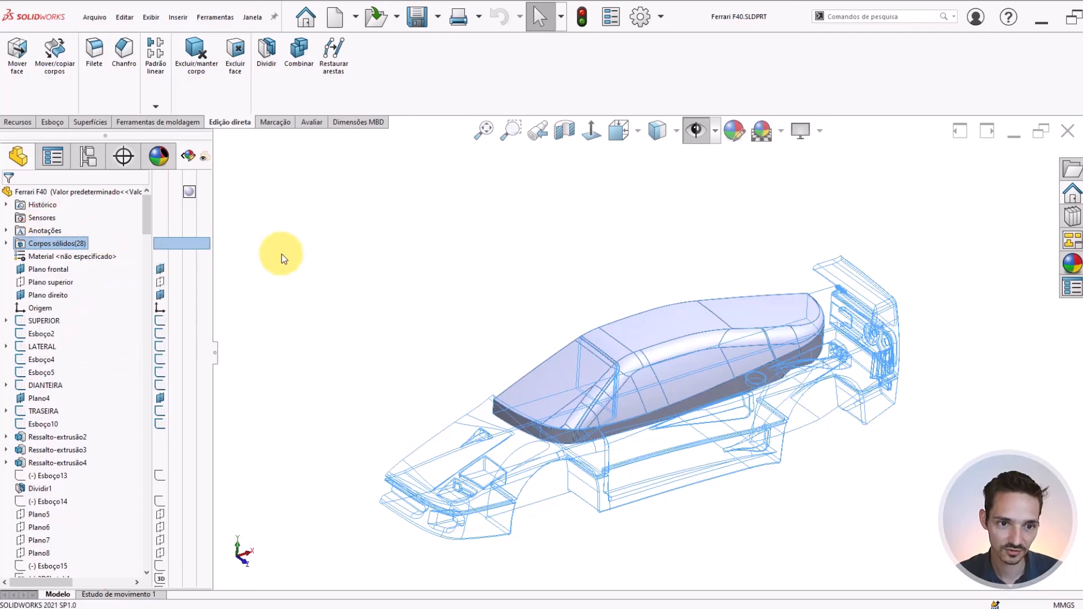
right_click(49, 245)
click(346, 244)
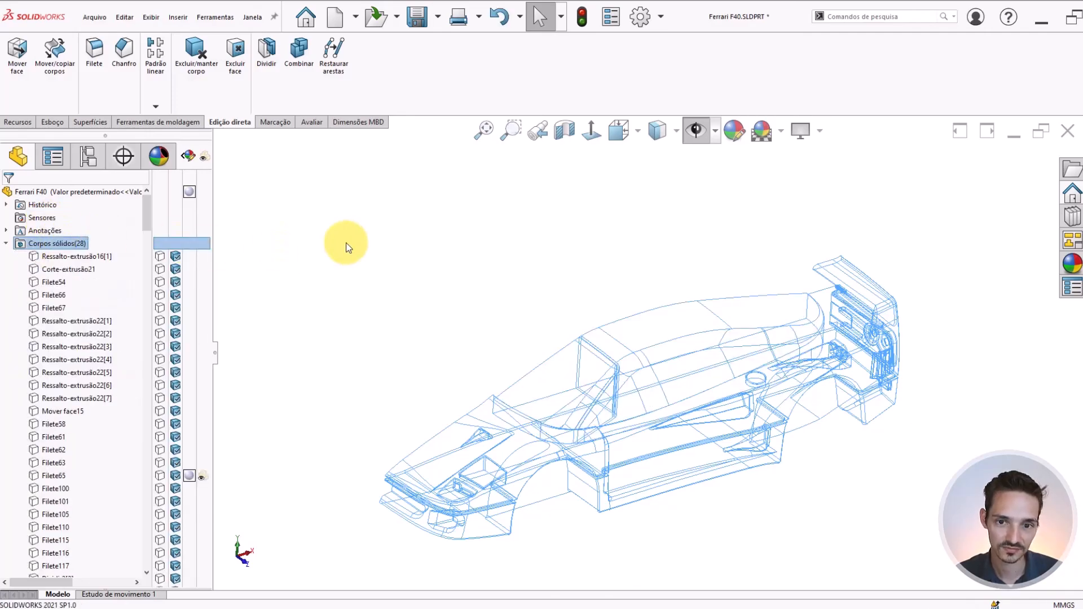
key(ctrl+z)
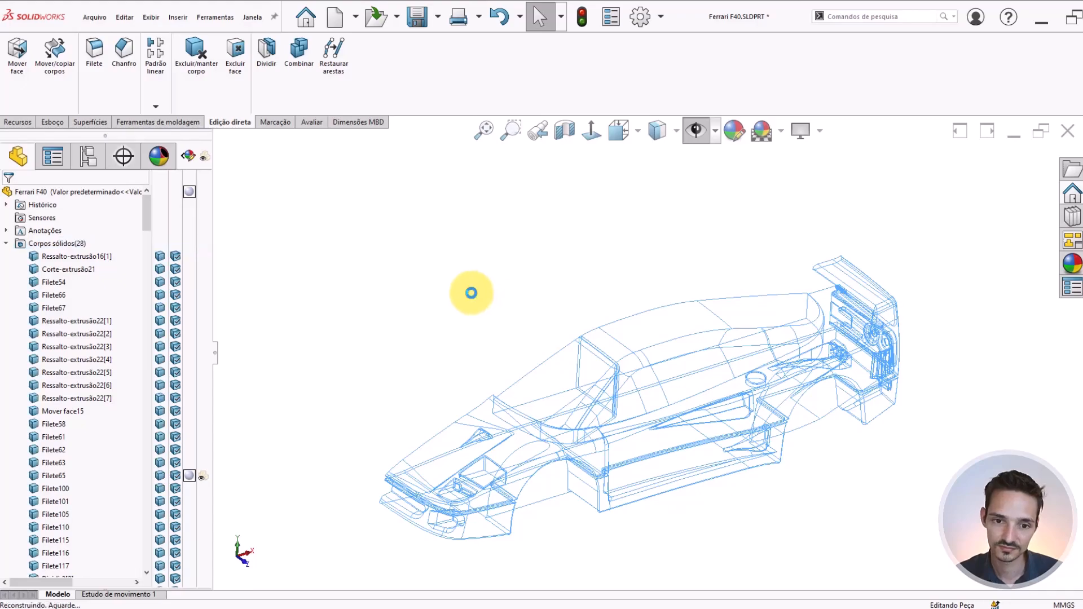
Examine the complete car body, looking at the windshield strip, roof, side windows and the cabin's rear end
scroll(564, 401, down, 2)
middle_drag(633, 384, 695, 364)
scroll(718, 290, up, 2)
scroll(703, 355, down, 2)
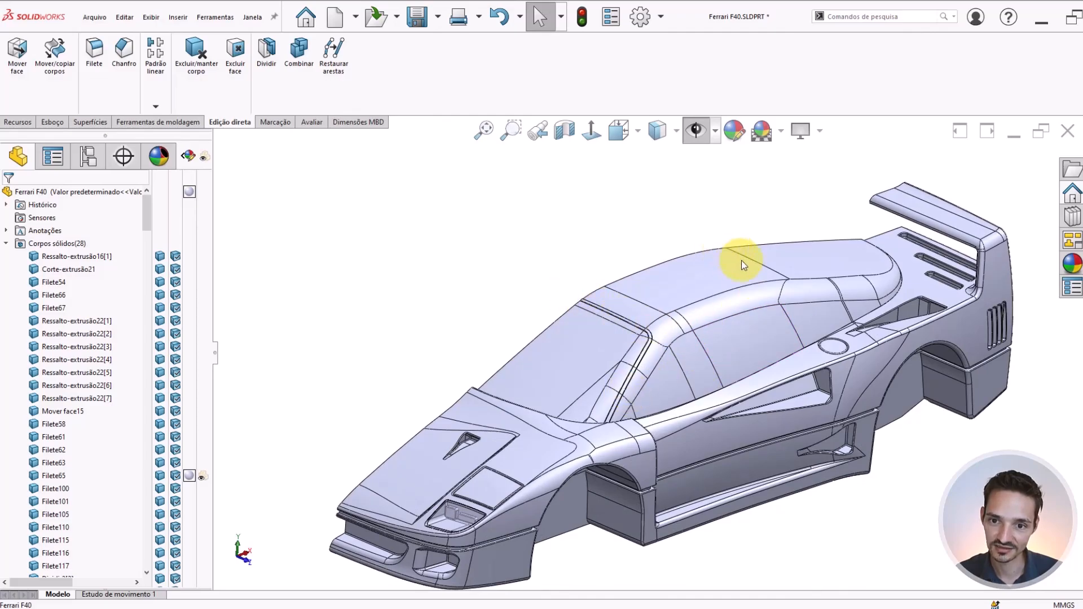
middle_drag(792, 265, 726, 271)
scroll(725, 270, down, 3)
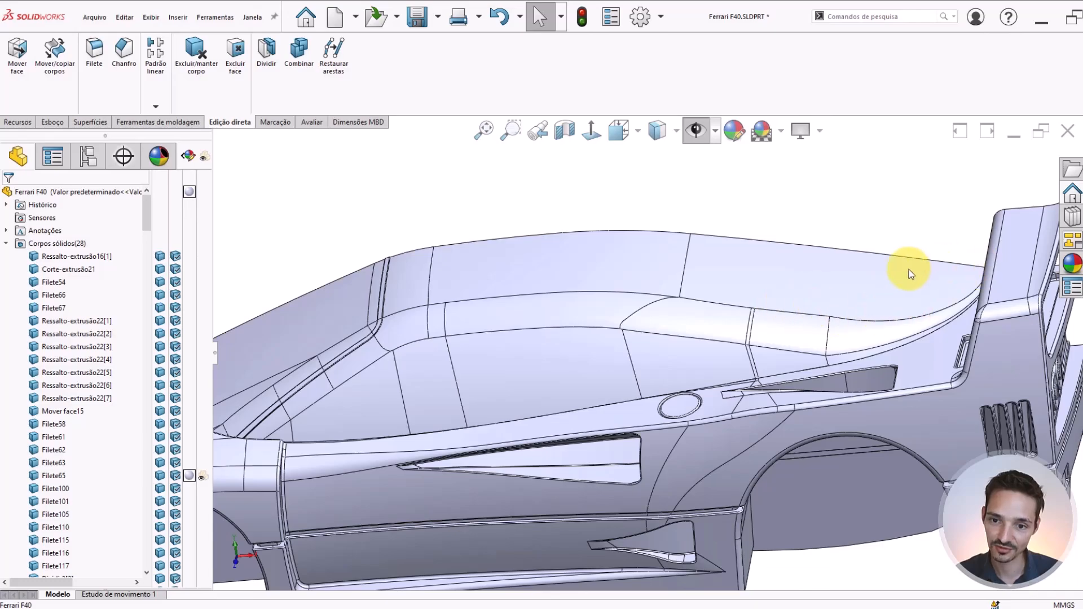
scroll(897, 267, up, 2)
scroll(547, 369, down, 1)
middle_drag(552, 336, 531, 216)
scroll(536, 295, up, 3)
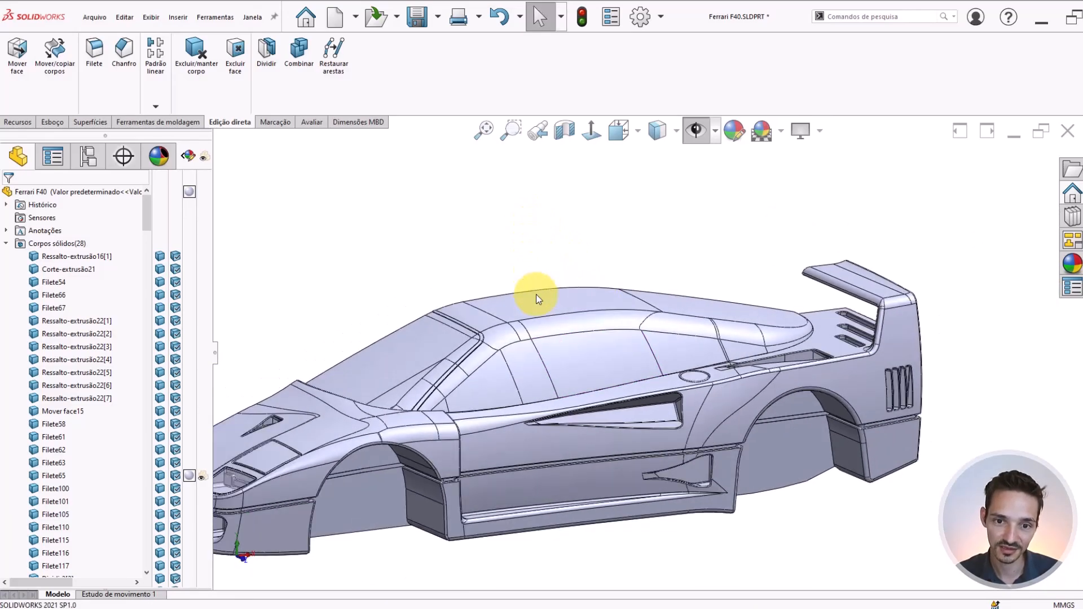